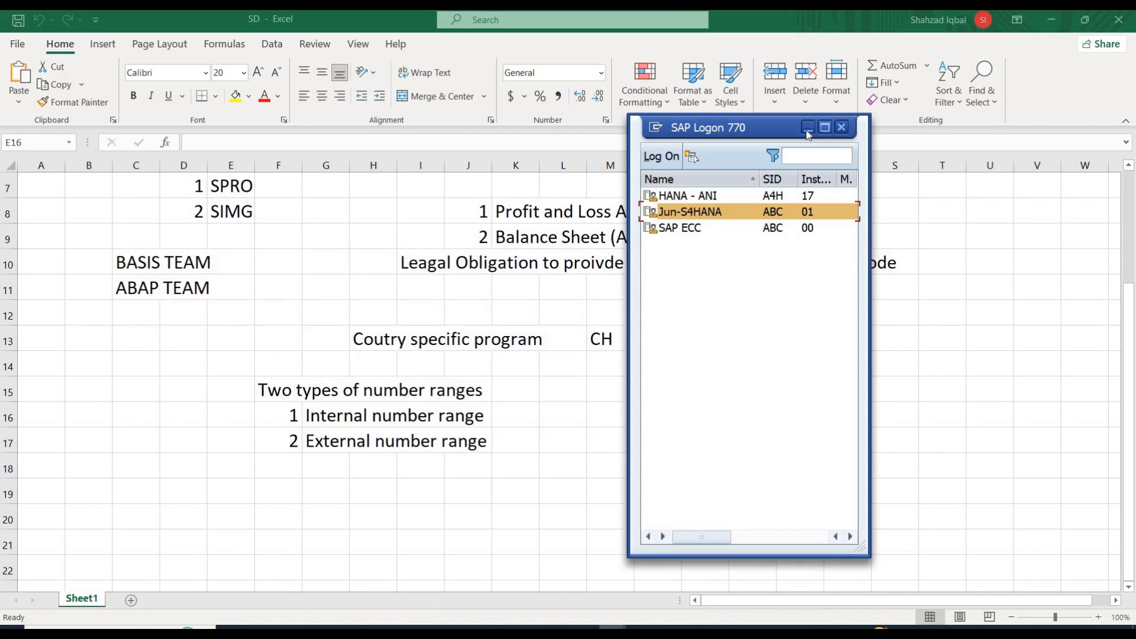
pyautogui.click(809, 127)
pyautogui.click(569, 430)
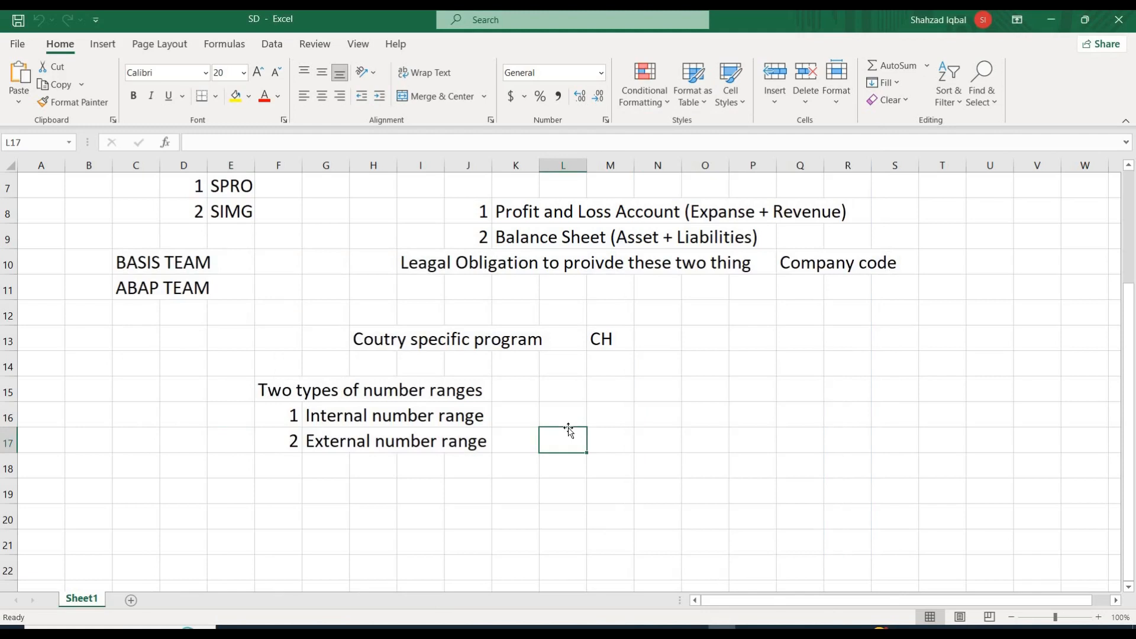
pyautogui.scroll(1, 568, 429)
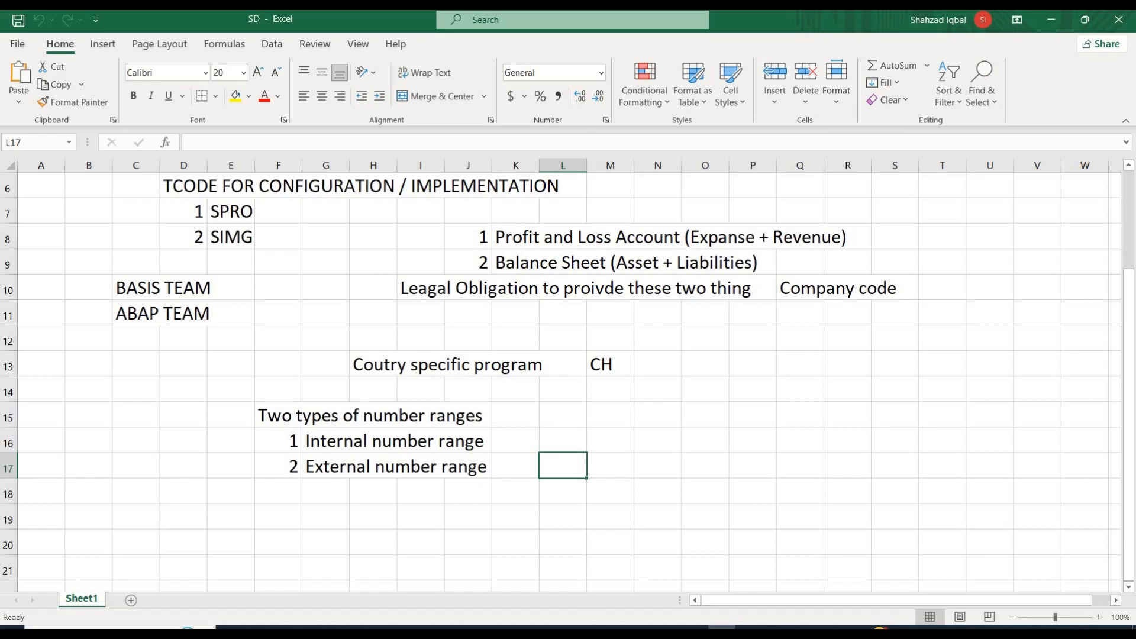
# Switch to the SAP Easy Access session and open the favorite SIMG - Implementation Activities
pyautogui.moveTo(612, 629)
pyautogui.click(654, 563)
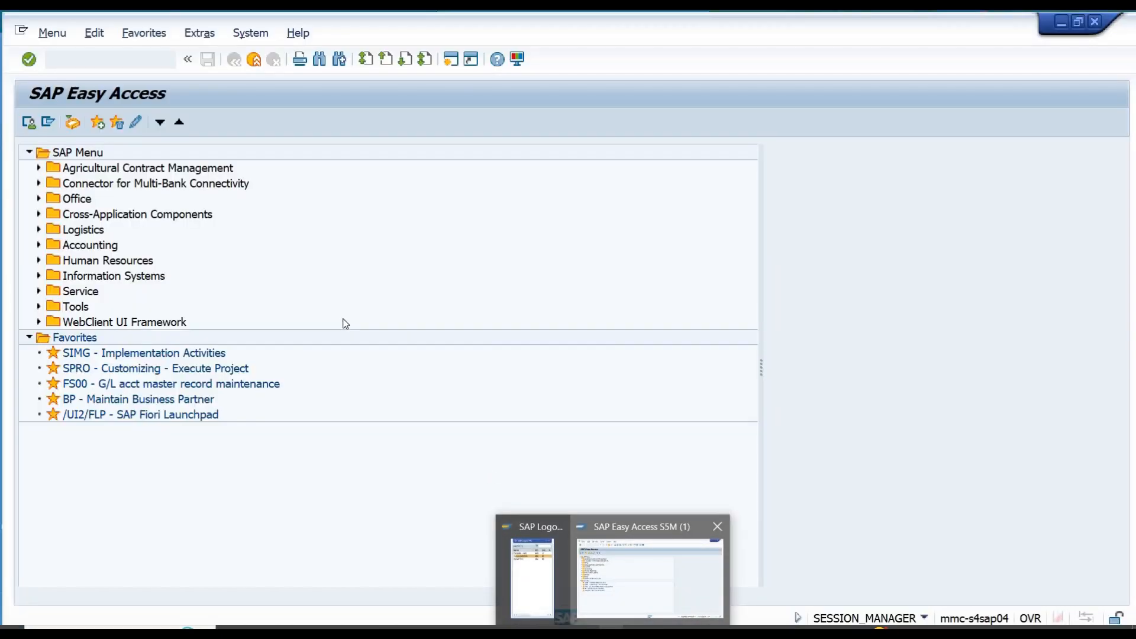
pyautogui.doubleClick(90, 351)
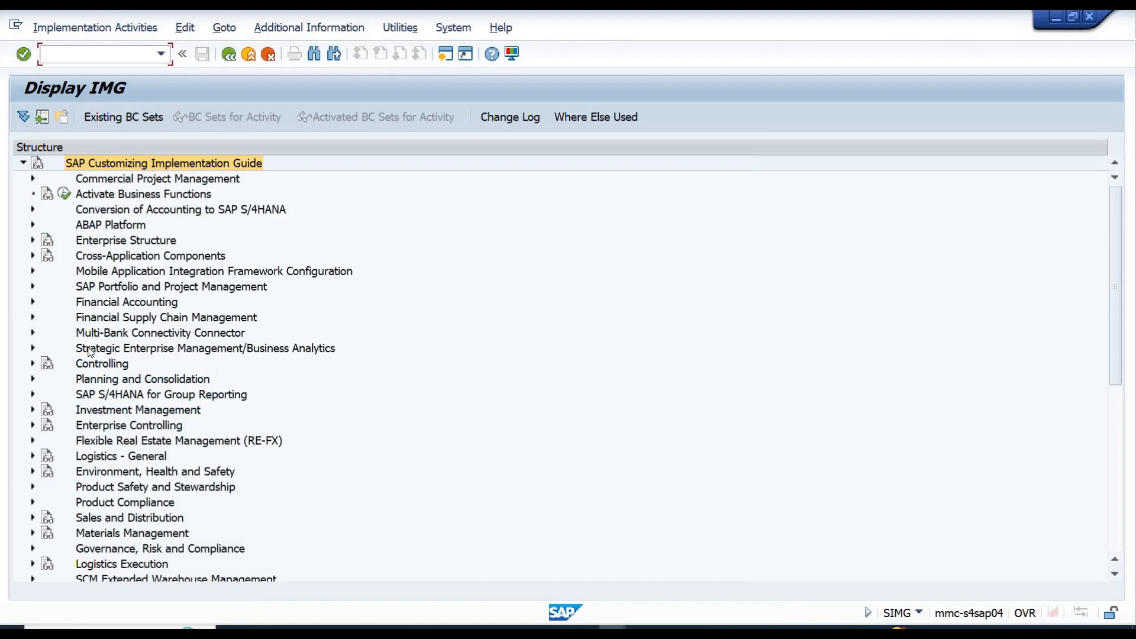
# Expand the implementation guide structure through Enterprise Structure and Definition down to the Financial Accounting activities
pyautogui.click(102, 306)
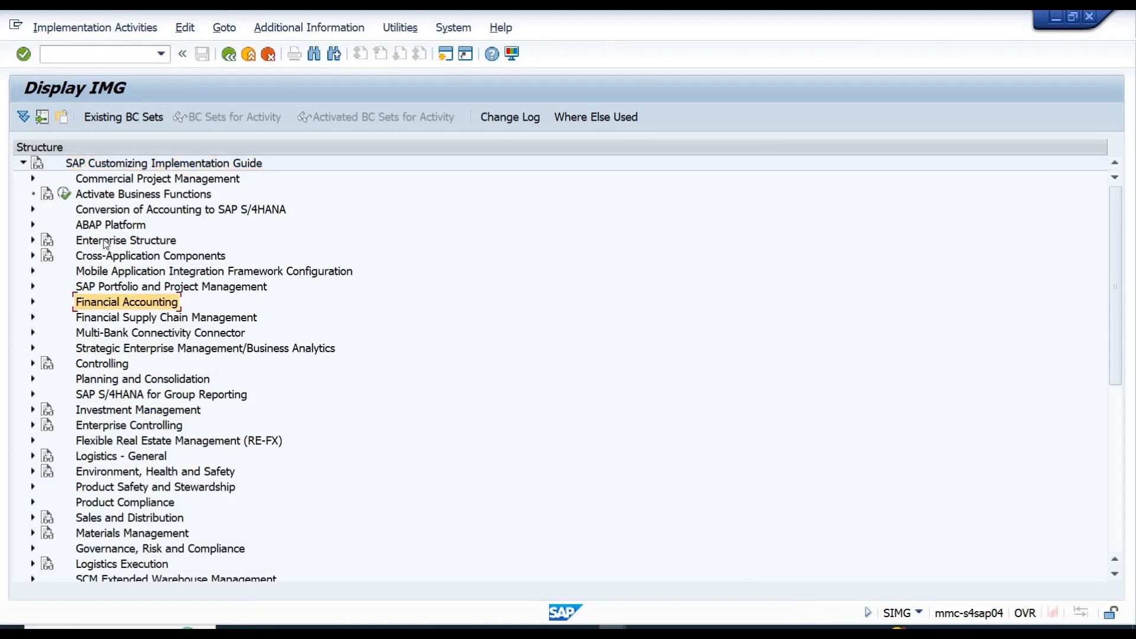
pyautogui.click(106, 241)
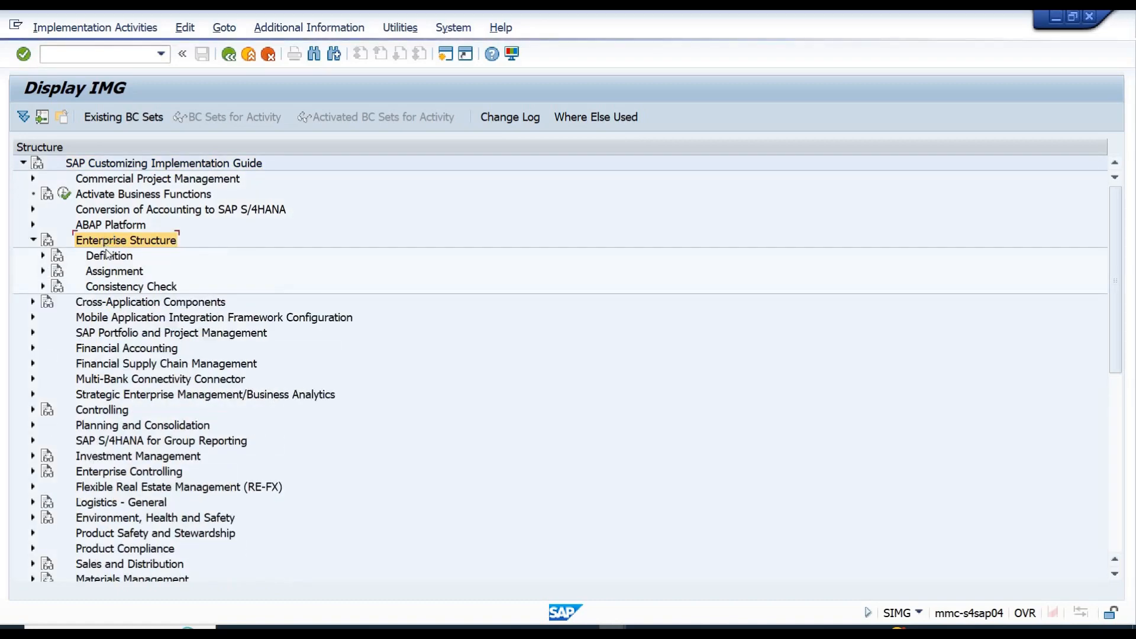
pyautogui.click(107, 255)
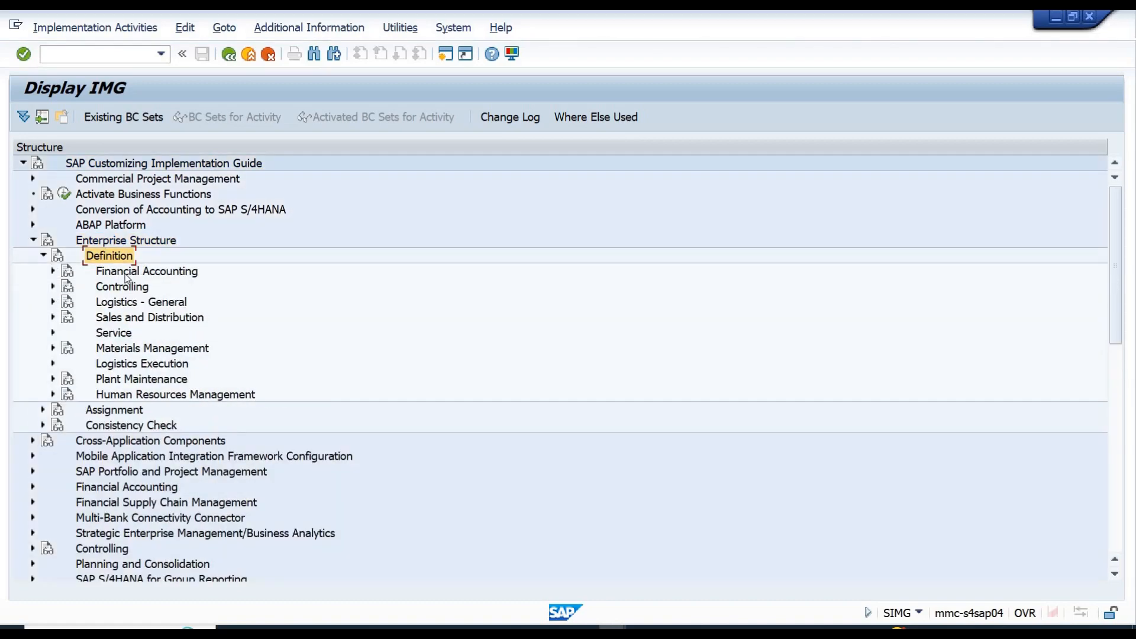
pyautogui.click(126, 273)
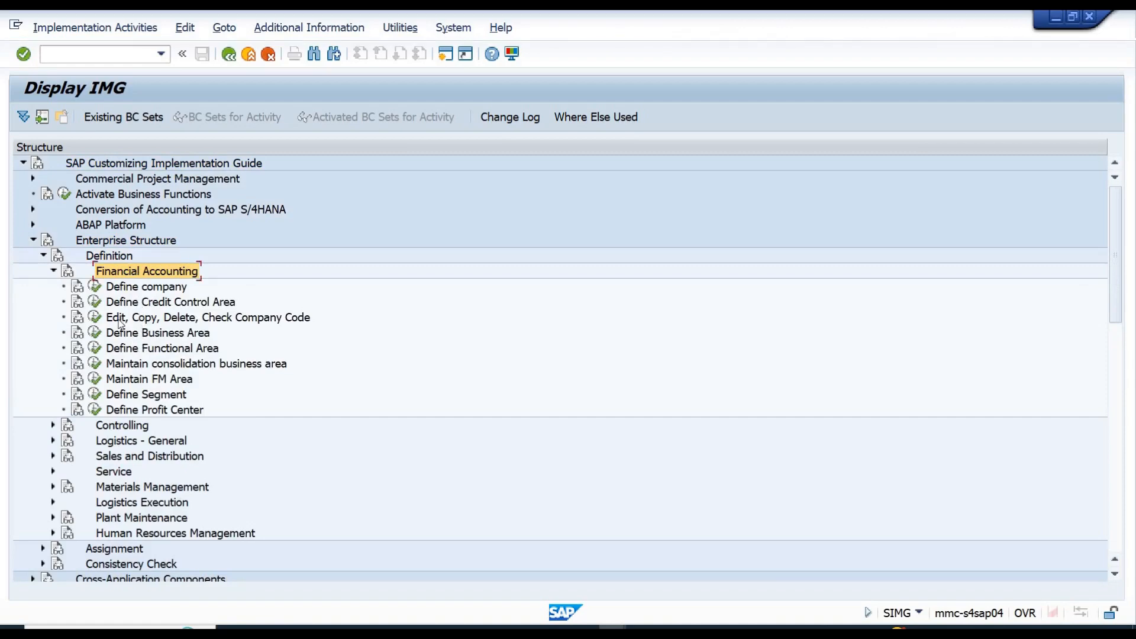
# Open the Edit Company Code Data activity under Edit, Copy, Delete, Check Company Code
pyautogui.click(99, 322)
pyautogui.click(96, 320)
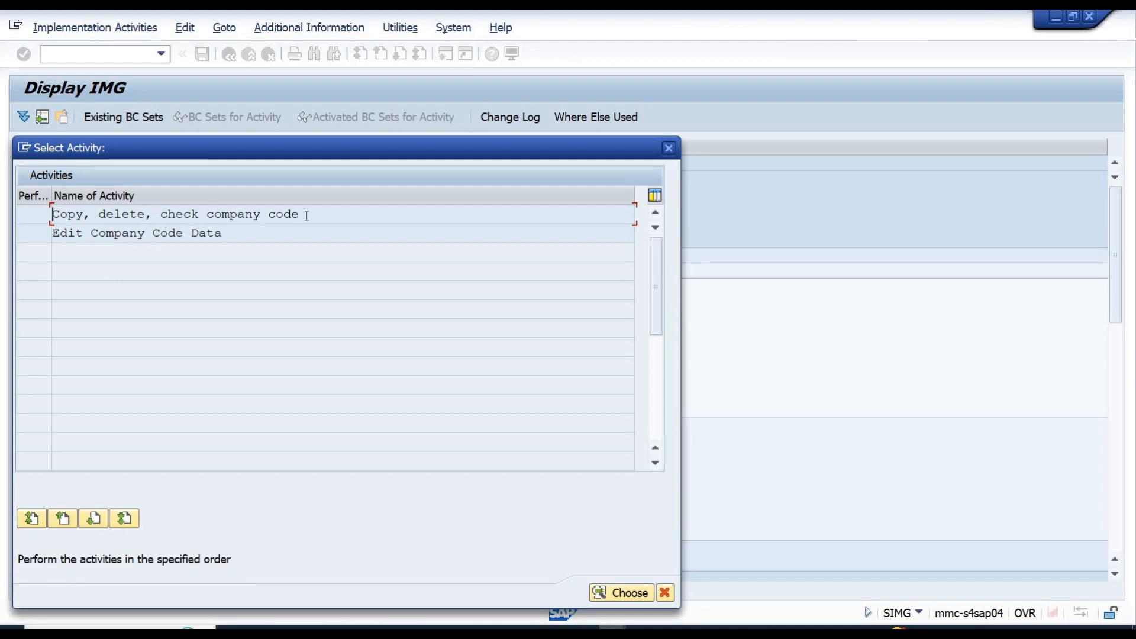
pyautogui.moveTo(306, 215); pyautogui.dragTo(38, 208)
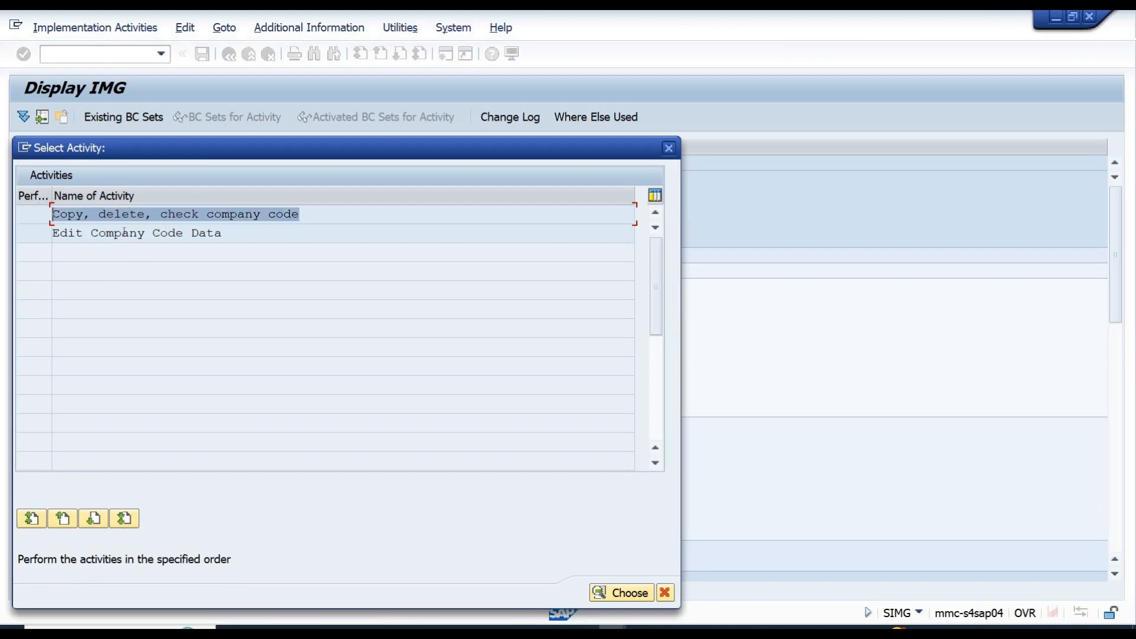
pyautogui.doubleClick(140, 233)
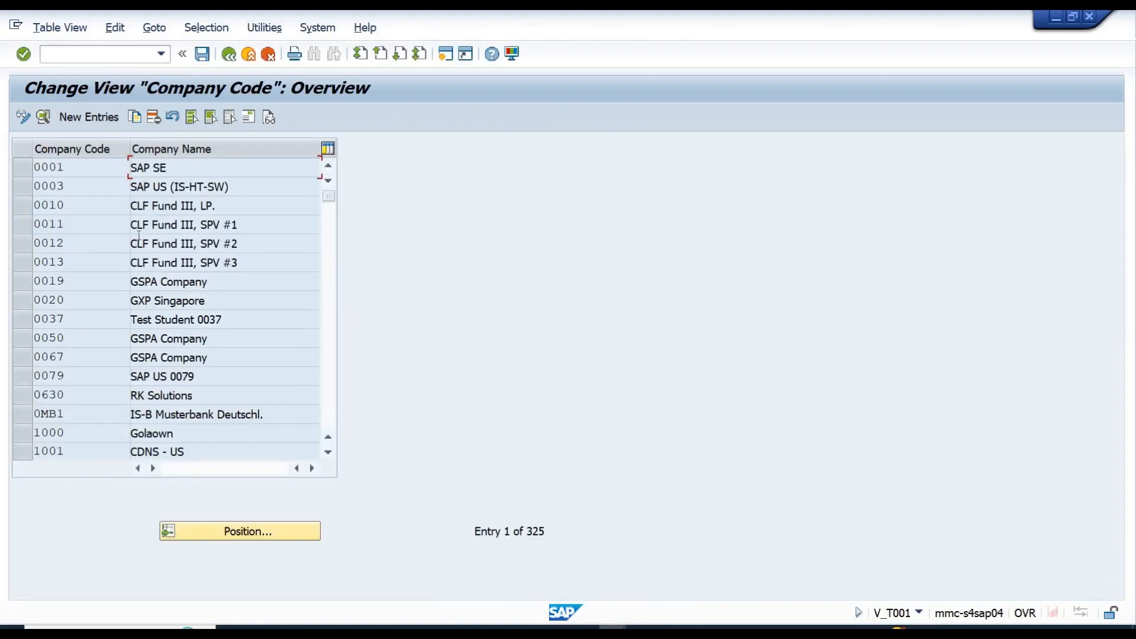
# Position the company code overview on company code 1101 and open its details
pyautogui.click(227, 536)
pyautogui.write('1101')
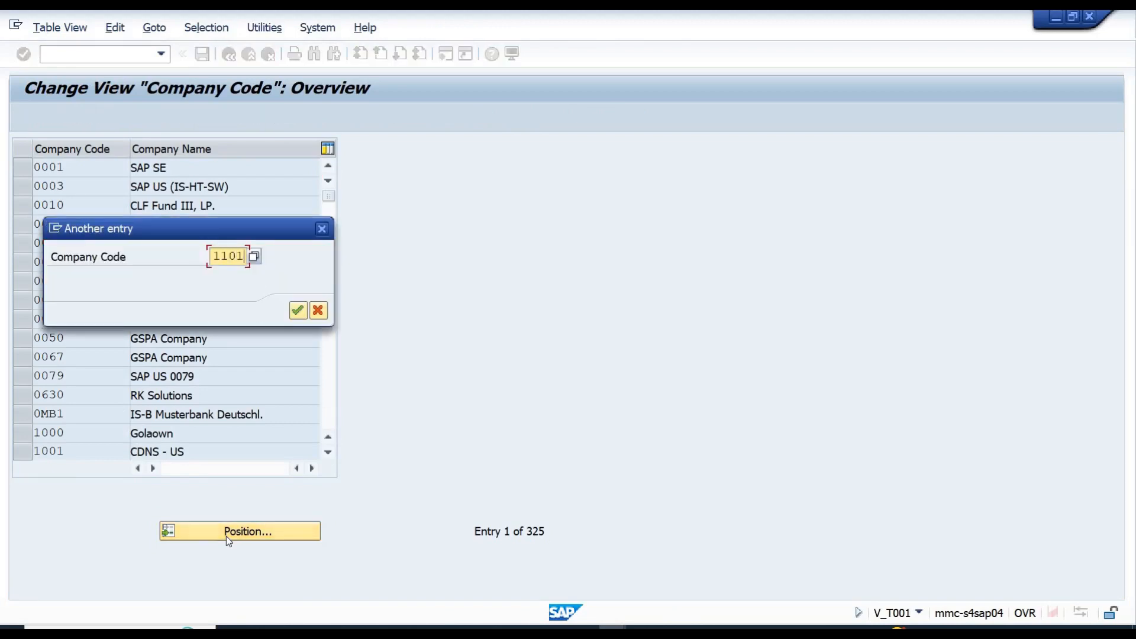
pyautogui.press('Return')
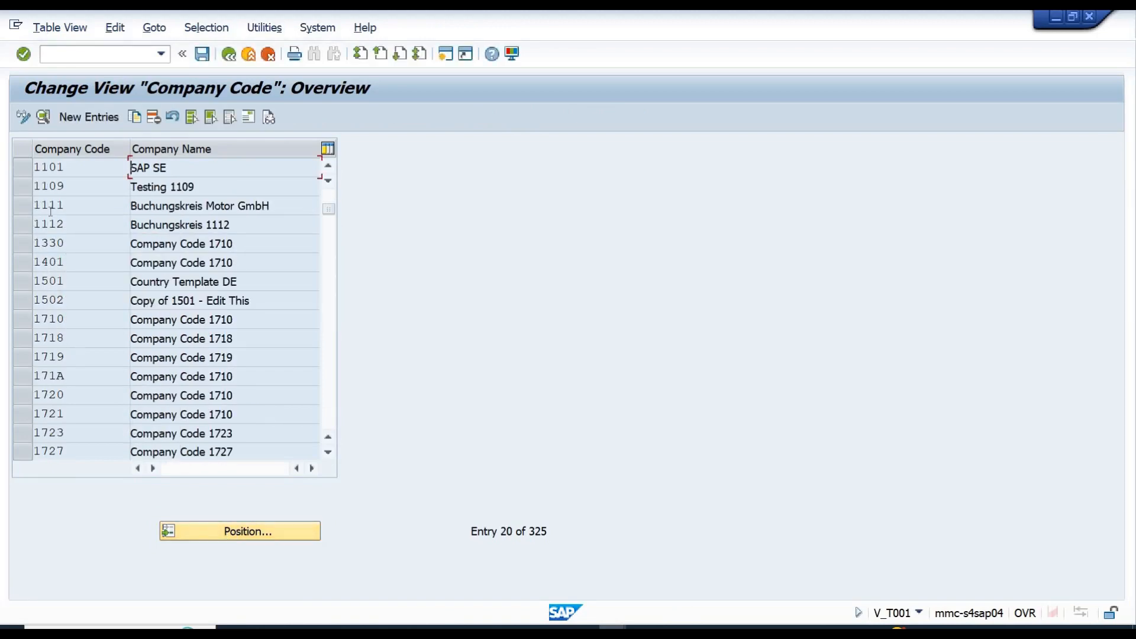
pyautogui.click(25, 169)
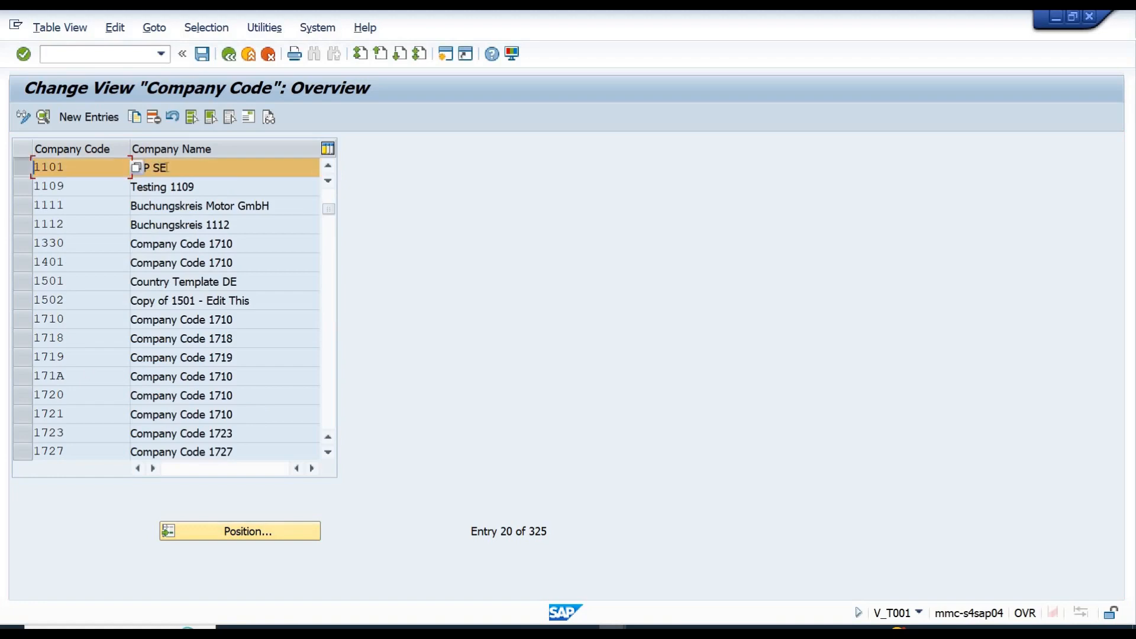
pyautogui.doubleClick(168, 167)
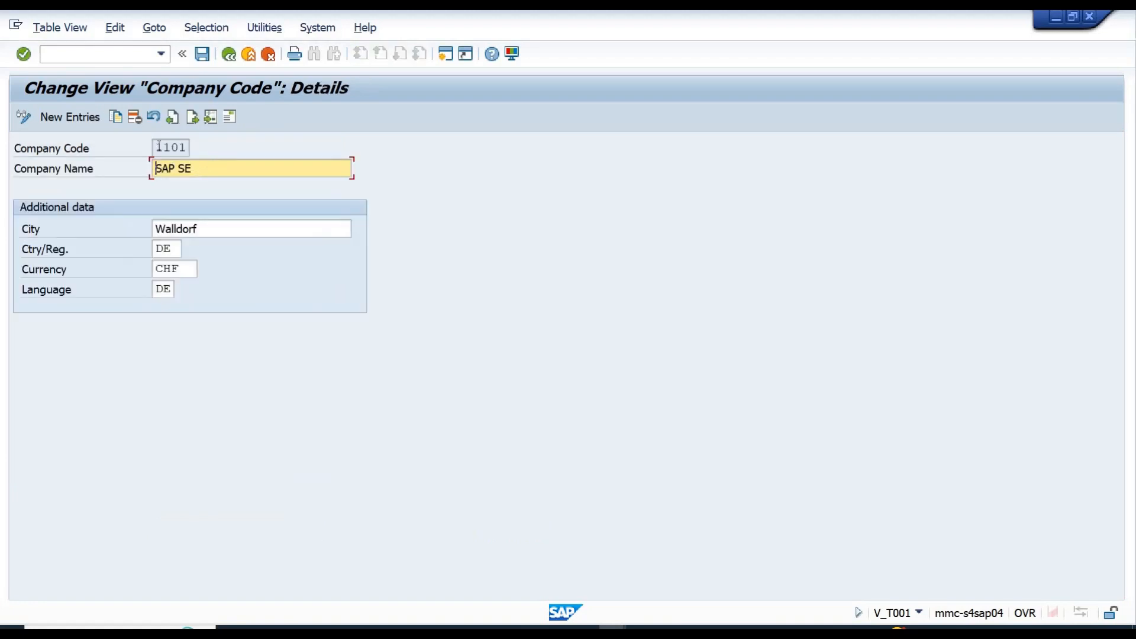
# Examine the company code, name, city, country and currency fields of the company code details
pyautogui.moveTo(156, 145); pyautogui.dragTo(188, 147)
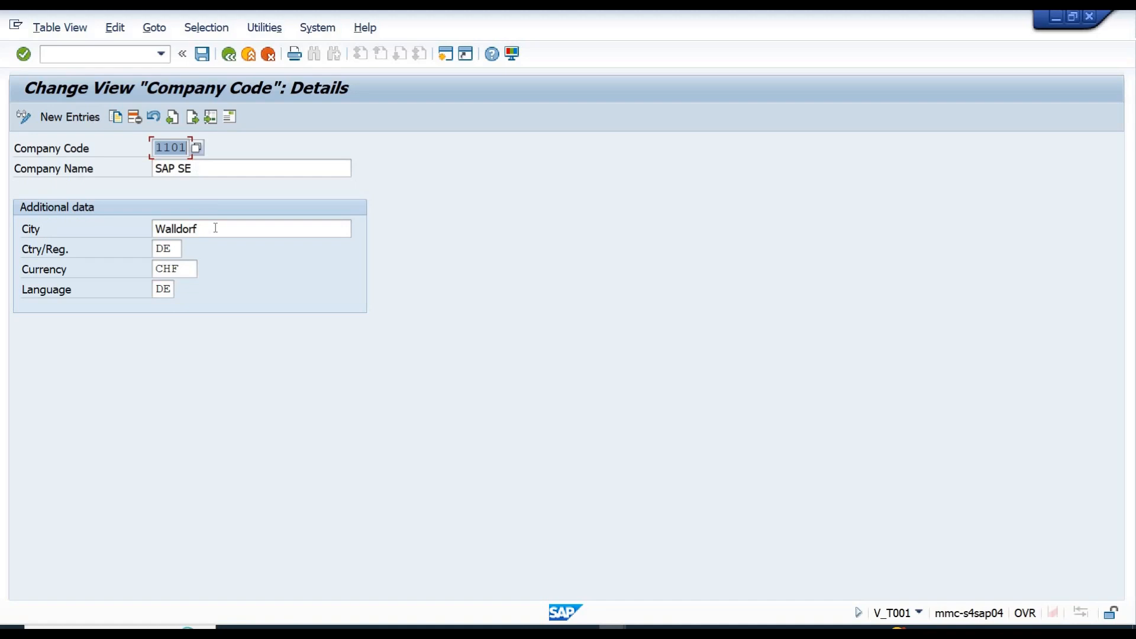
pyautogui.press('Tab')
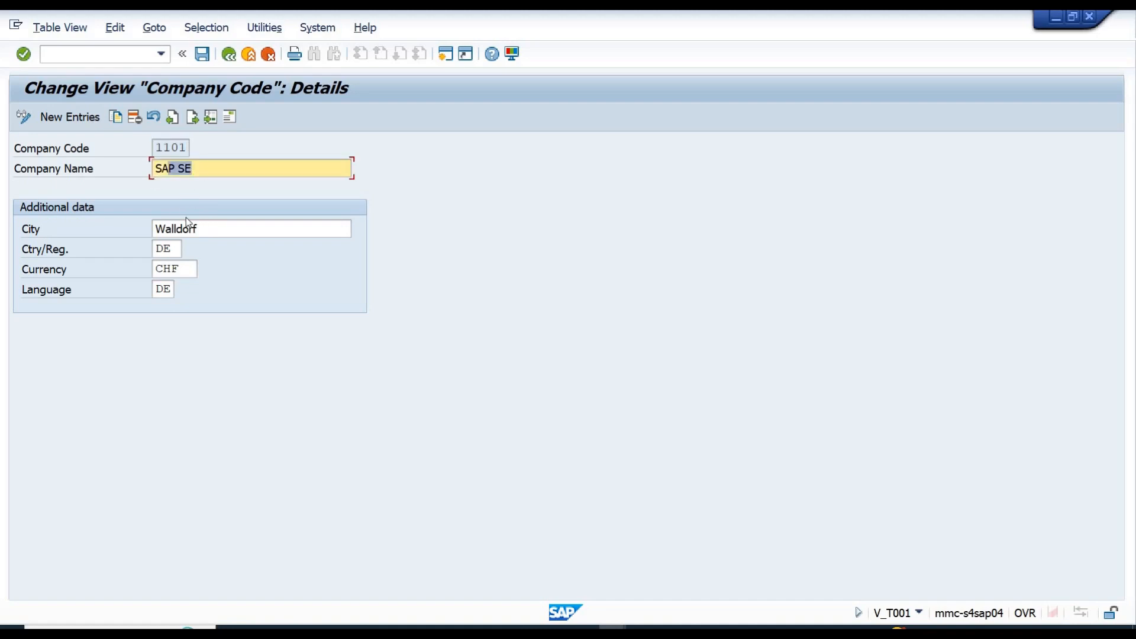
pyautogui.click(205, 228)
pyautogui.click(176, 248)
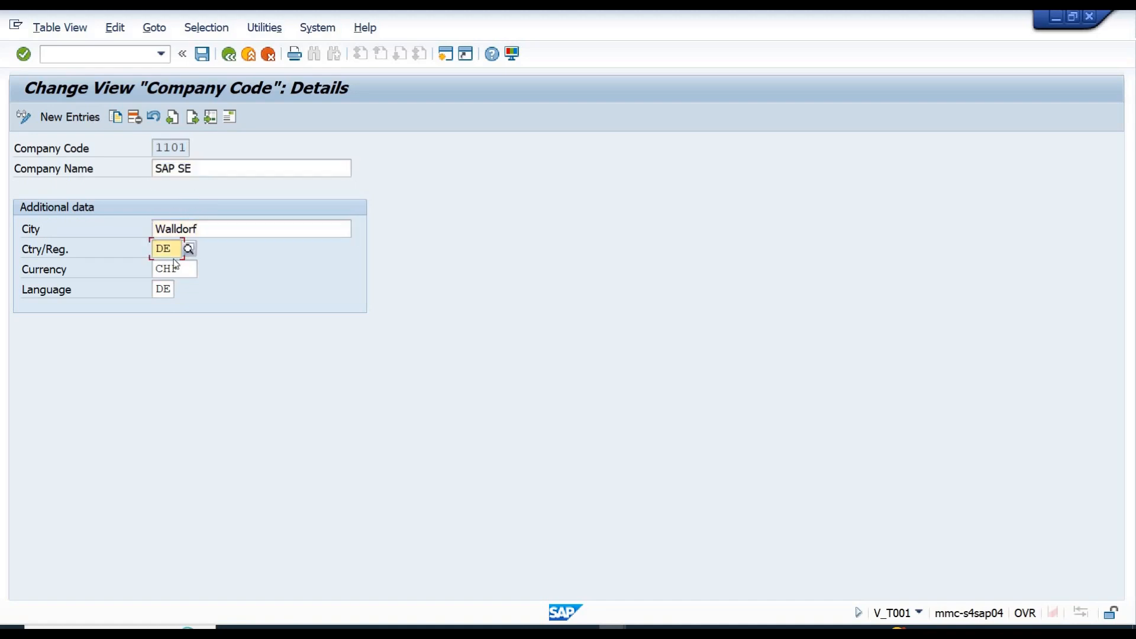
pyautogui.moveTo(180, 268); pyautogui.dragTo(147, 274)
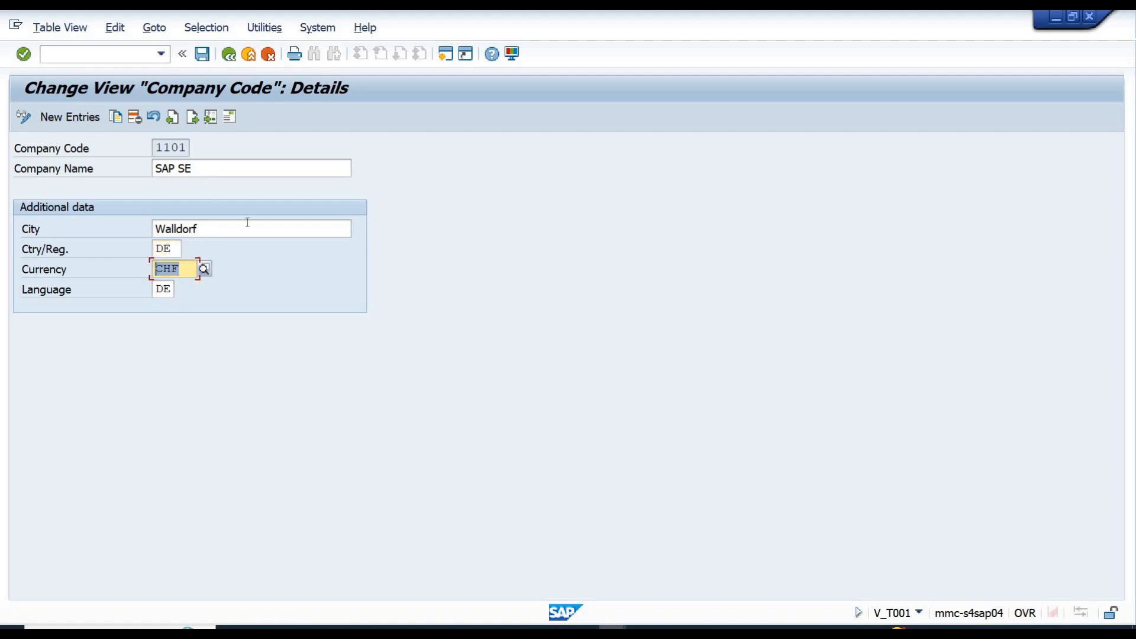
# Replace the company name of company code 1101 with ABC Food Company Ltd
pyautogui.moveTo(197, 165); pyautogui.dragTo(126, 175)
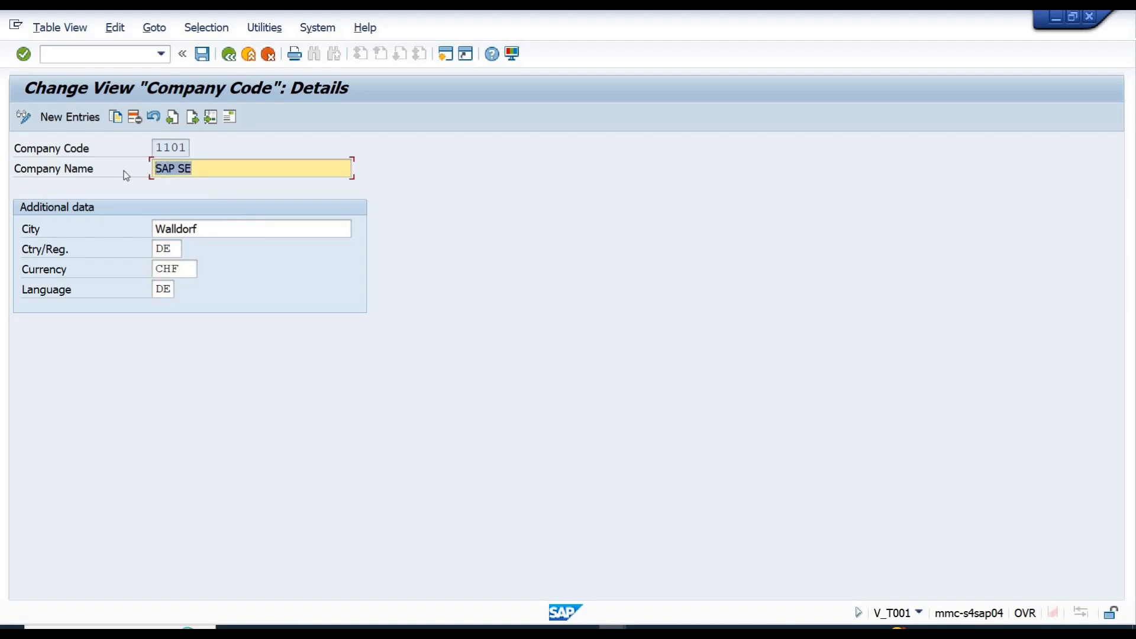
pyautogui.press('BackSpace')
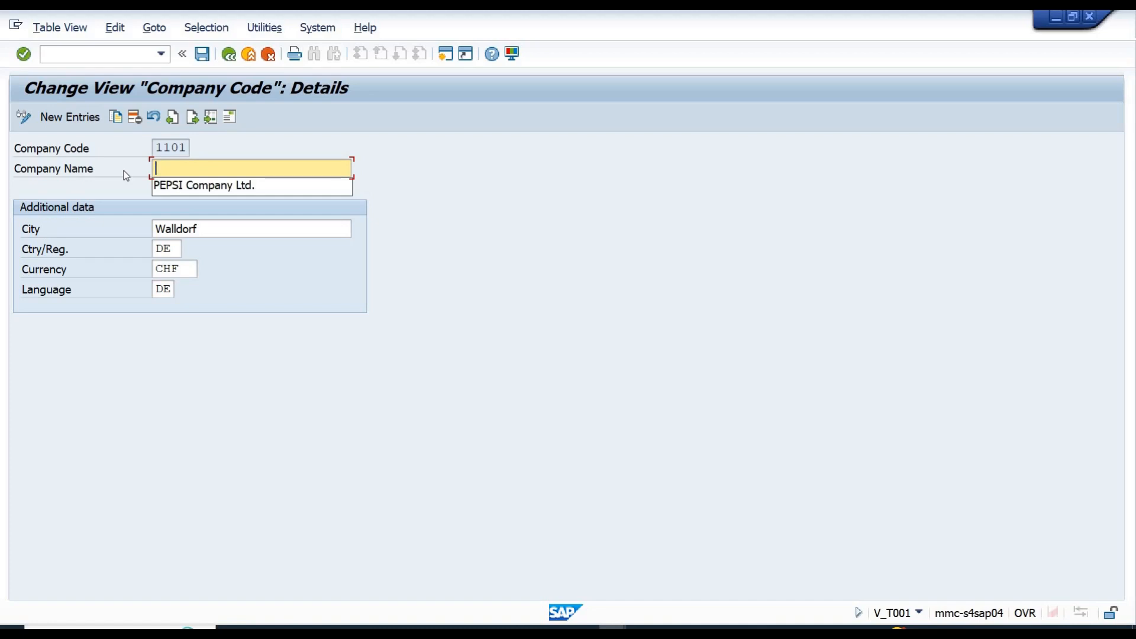
pyautogui.write('ABC F')
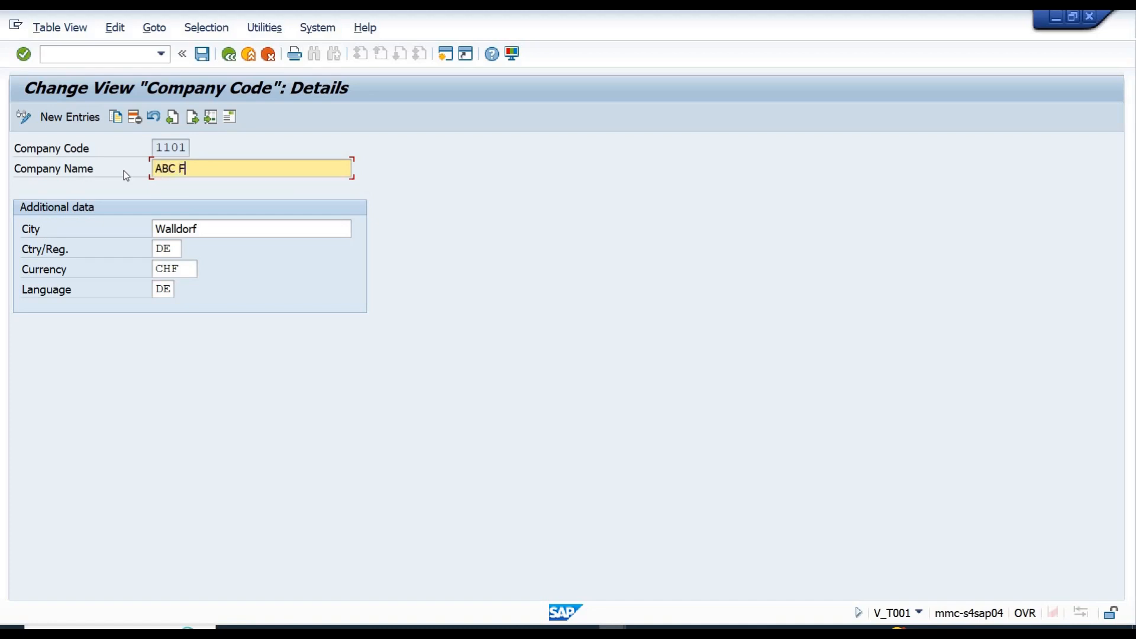
pyautogui.write('ood Company Ltd.')
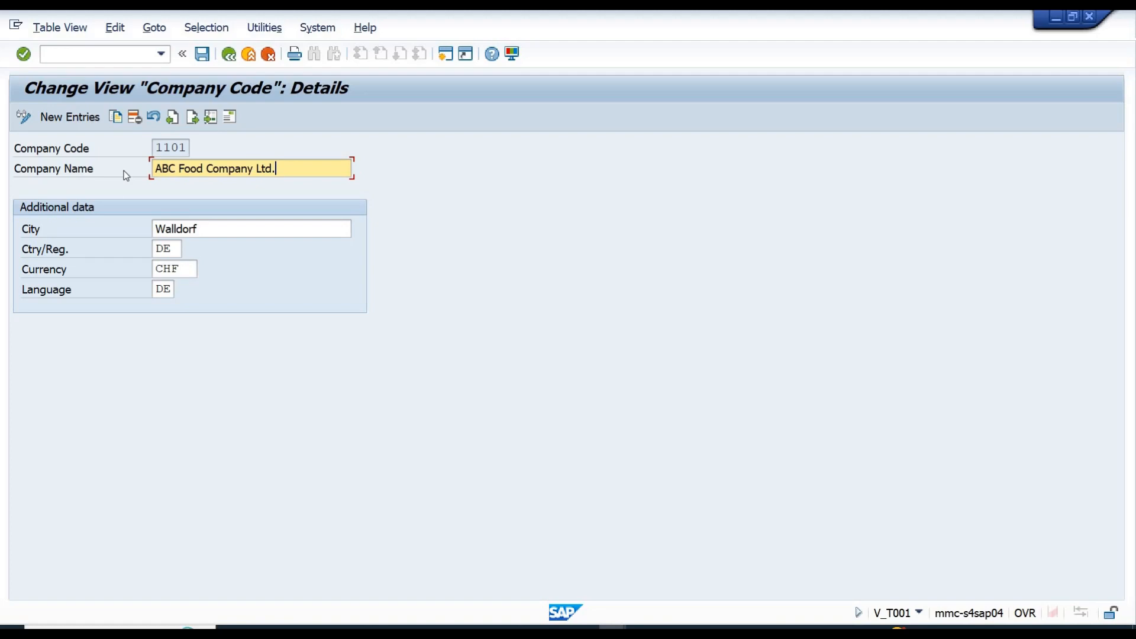
# Set the city in the additional data of company code 1101 to Geneva
pyautogui.press('Tab')
pyautogui.press('BackSpace')
pyautogui.press('BackSpace')
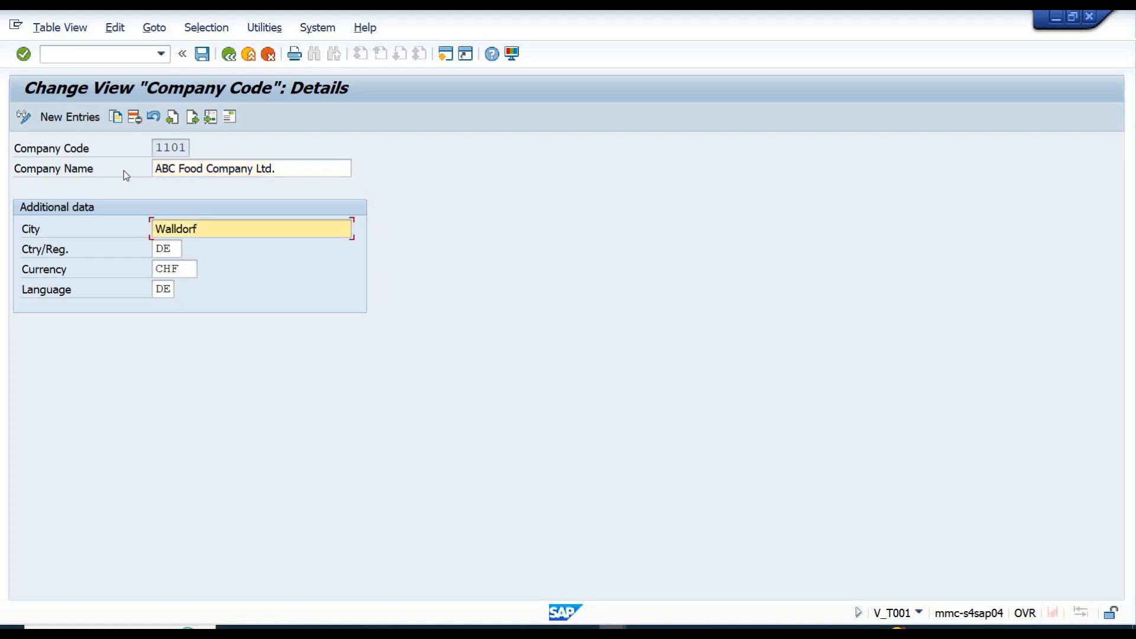
pyautogui.press('BackSpace')
pyautogui.press('BackSpace')
pyautogui.press('BackSpace')
pyautogui.press('BackSpace')
pyautogui.press('BackSpace')
pyautogui.press('BackSpace')
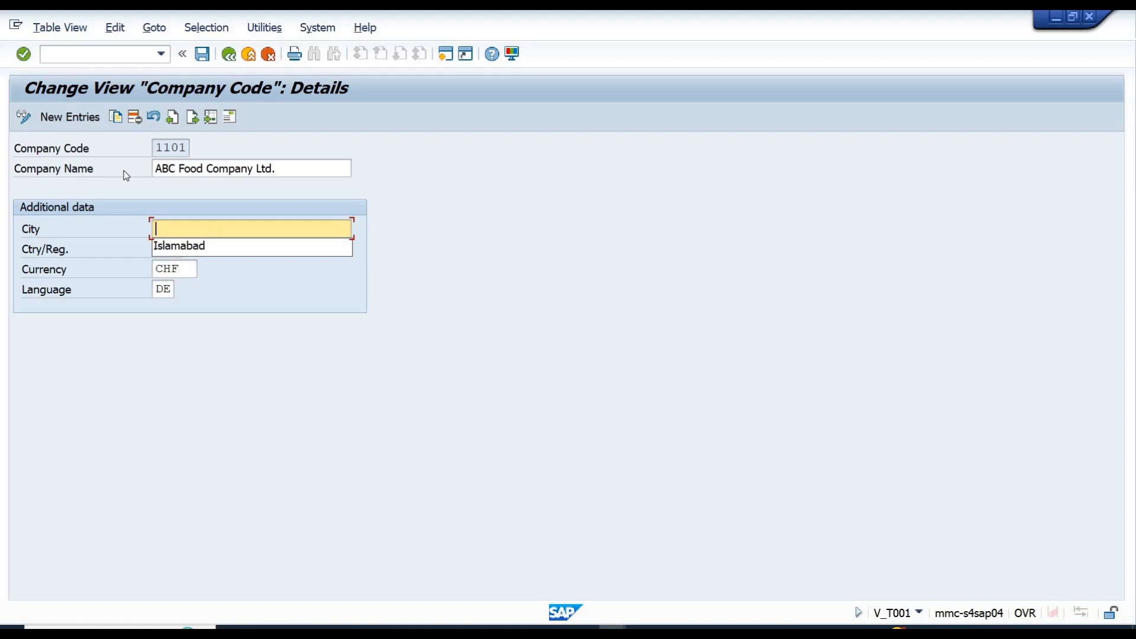
pyautogui.write('G')
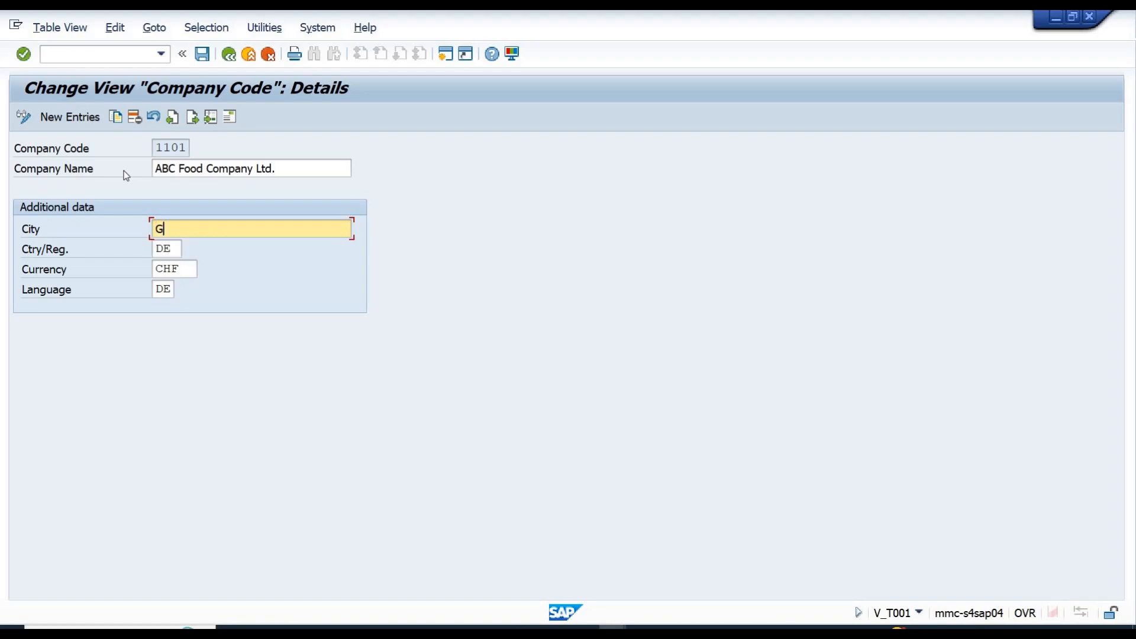
pyautogui.write('eneva')
pyautogui.press('Tab')
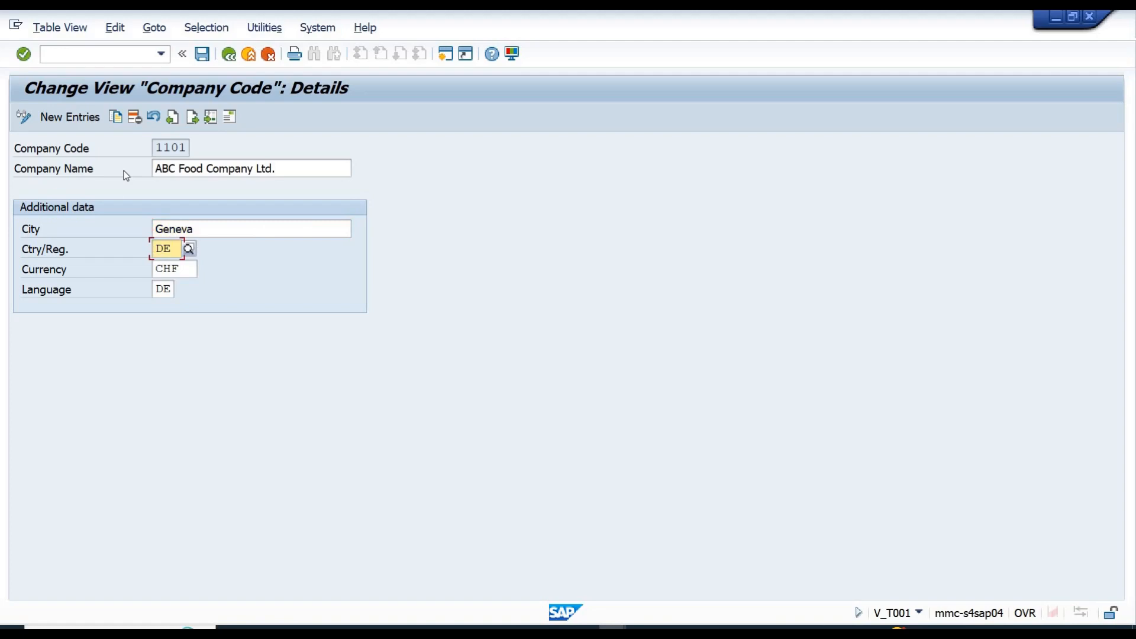
# Set the country/region of company code 1101 to CH, picking Switzerland from the list of country keys sorted by country name
pyautogui.press('Tab')
pyautogui.hotkey('shift', 'Tab')
pyautogui.press('BackSpace')
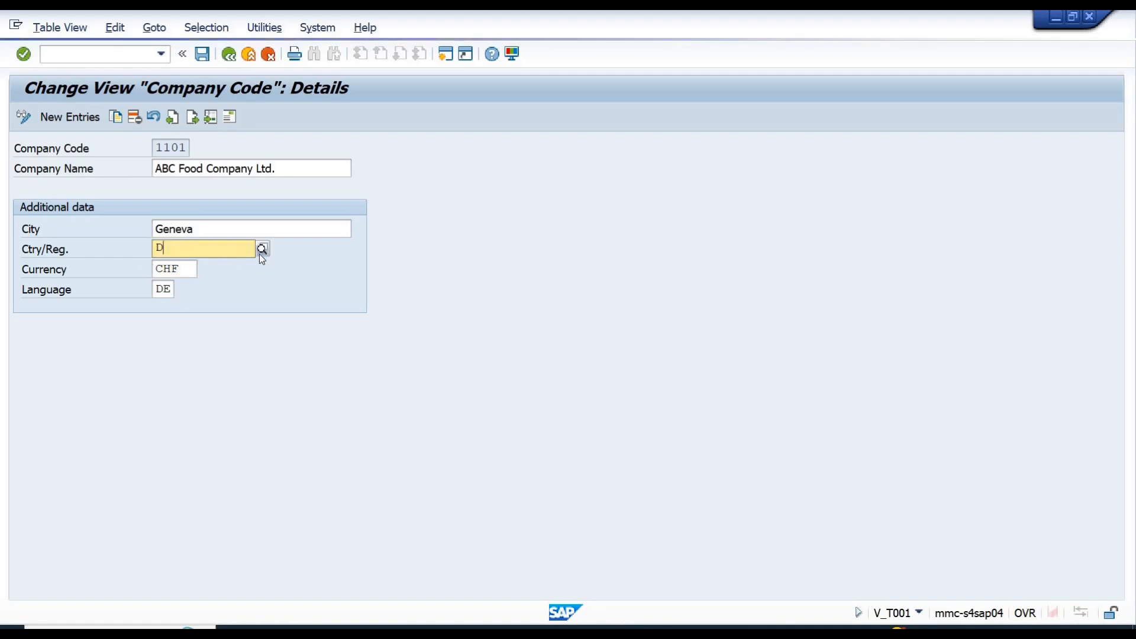
pyautogui.click(260, 250)
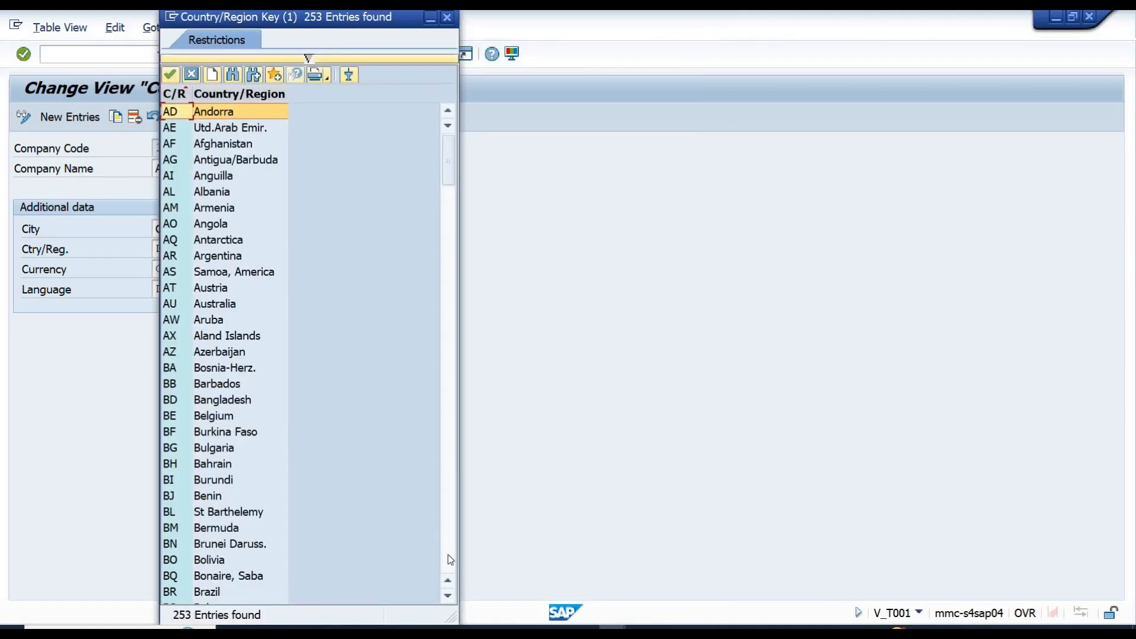
pyautogui.click(448, 558)
pyautogui.click(448, 558)
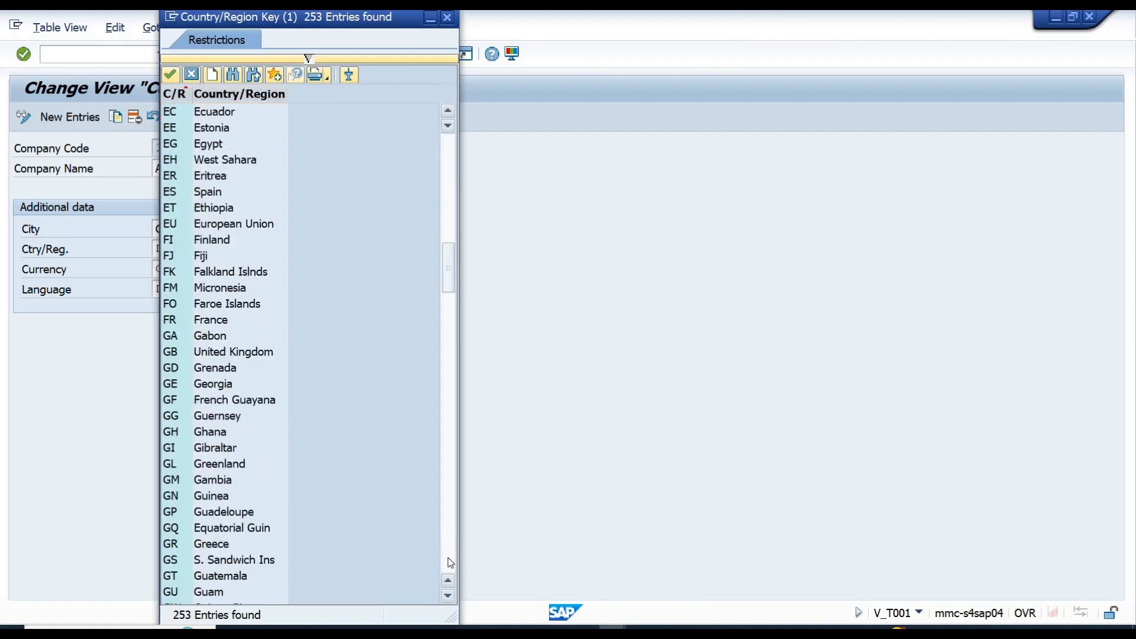
pyautogui.click(448, 557)
pyautogui.click(449, 558)
pyautogui.click(449, 557)
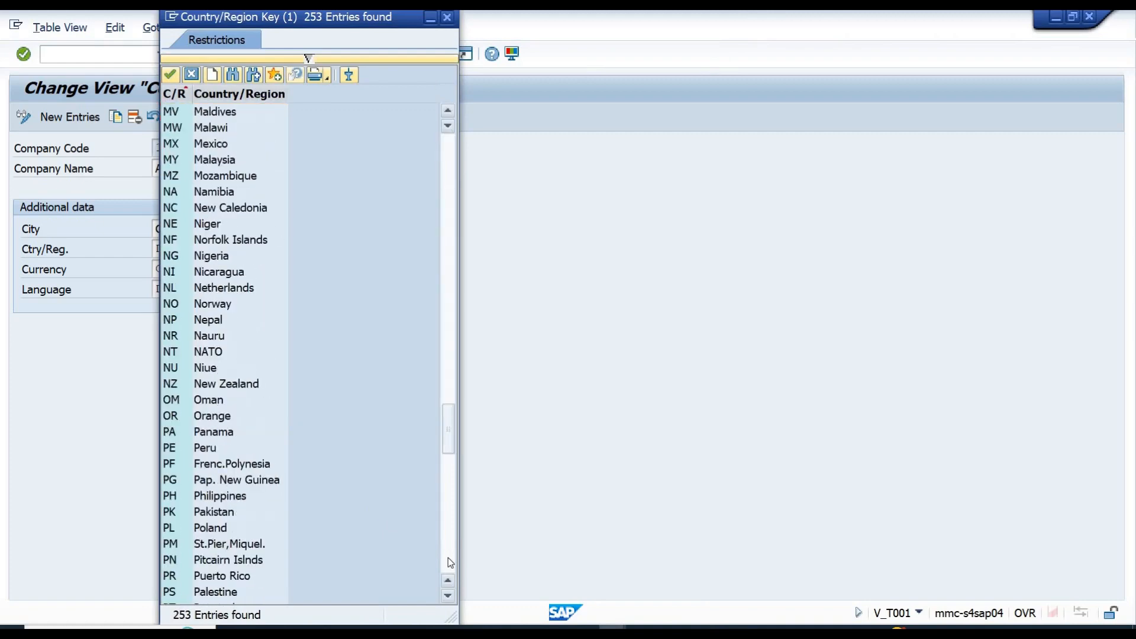
pyautogui.click(449, 558)
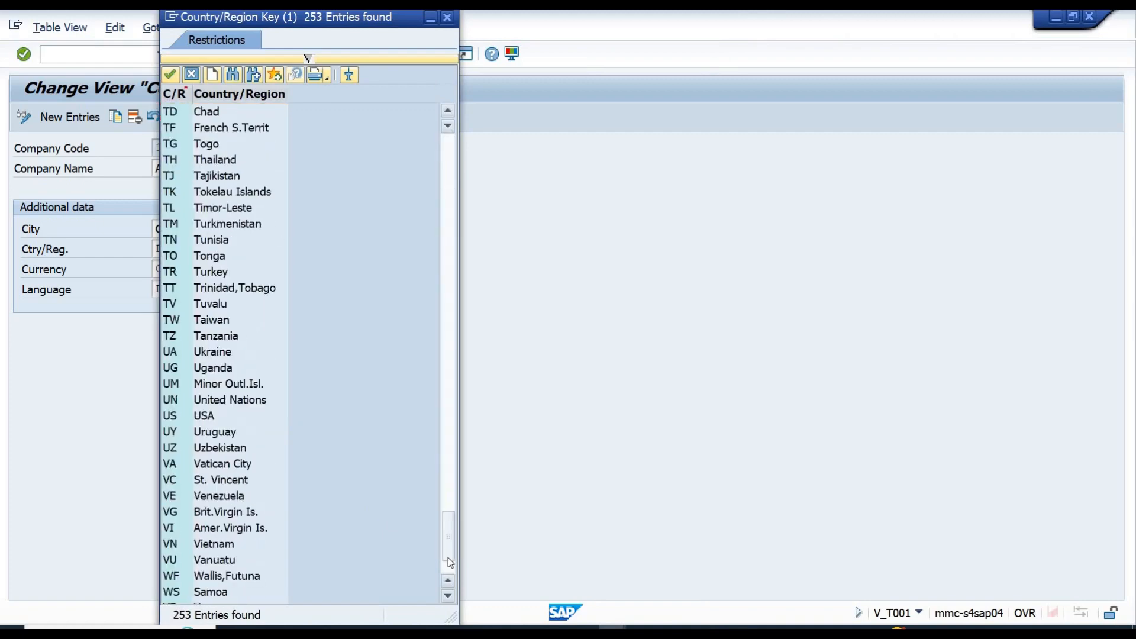
pyautogui.click(446, 177)
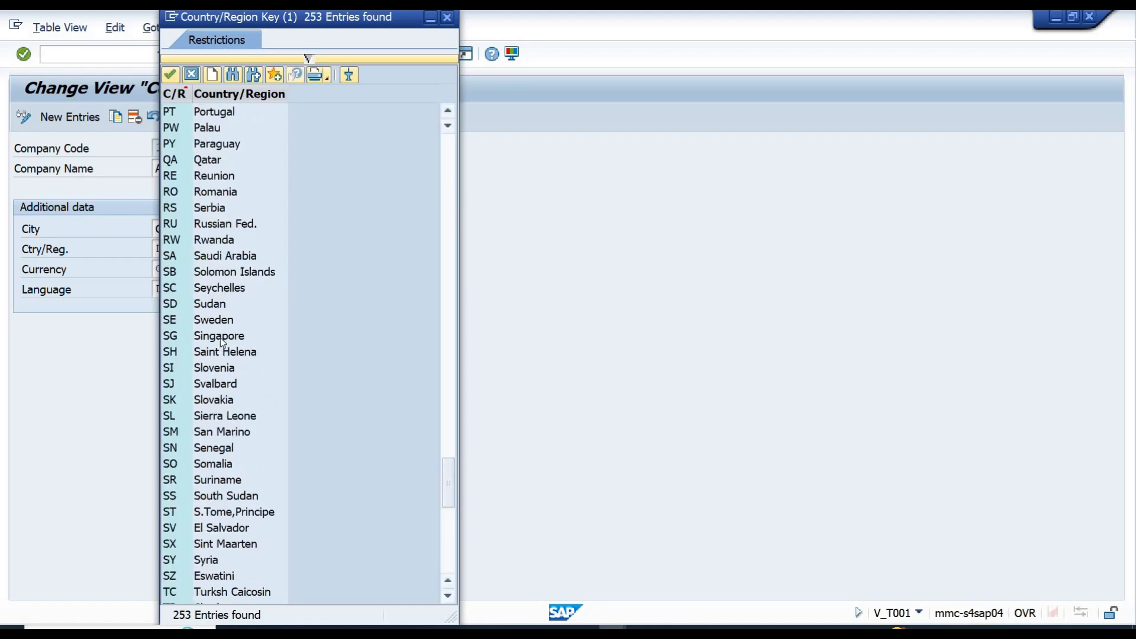
pyautogui.click(242, 93)
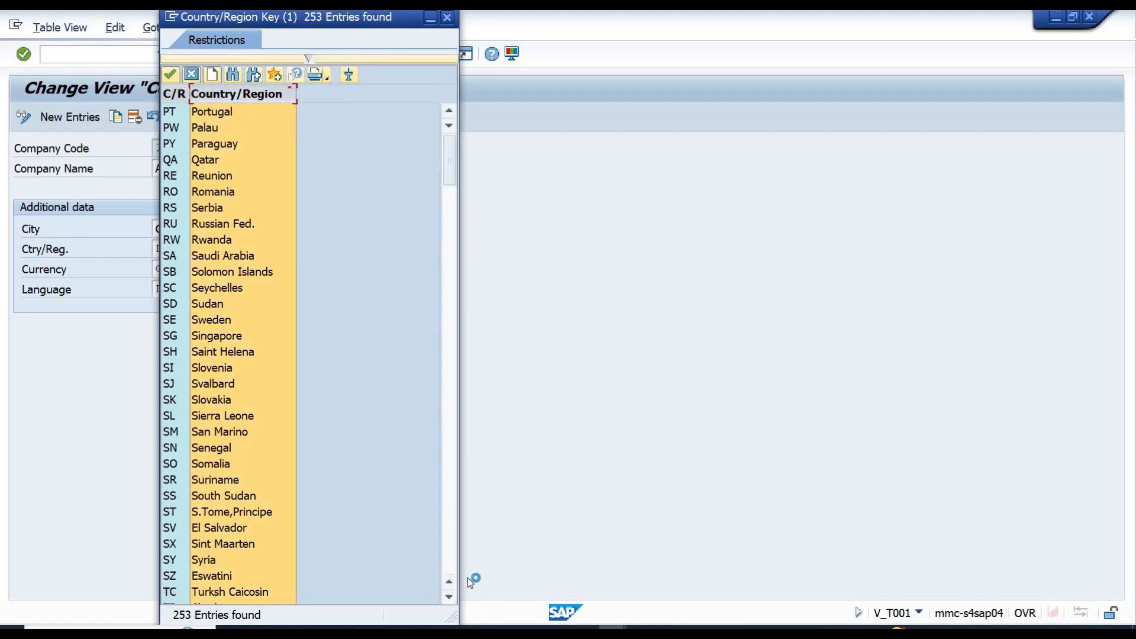
pyautogui.click(446, 562)
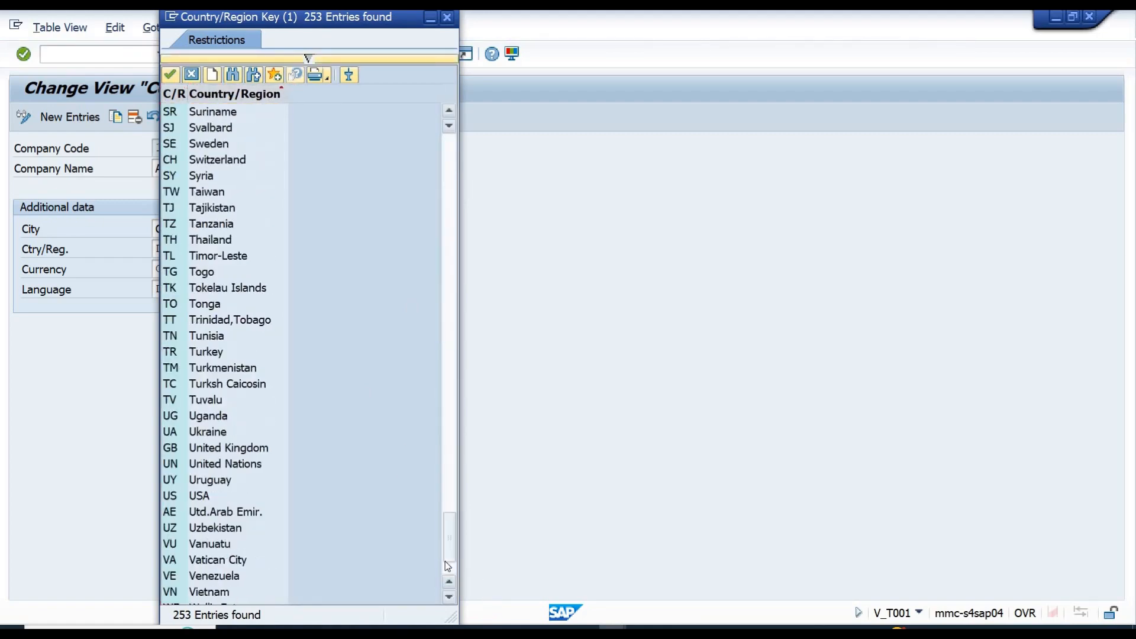
pyautogui.click(170, 159)
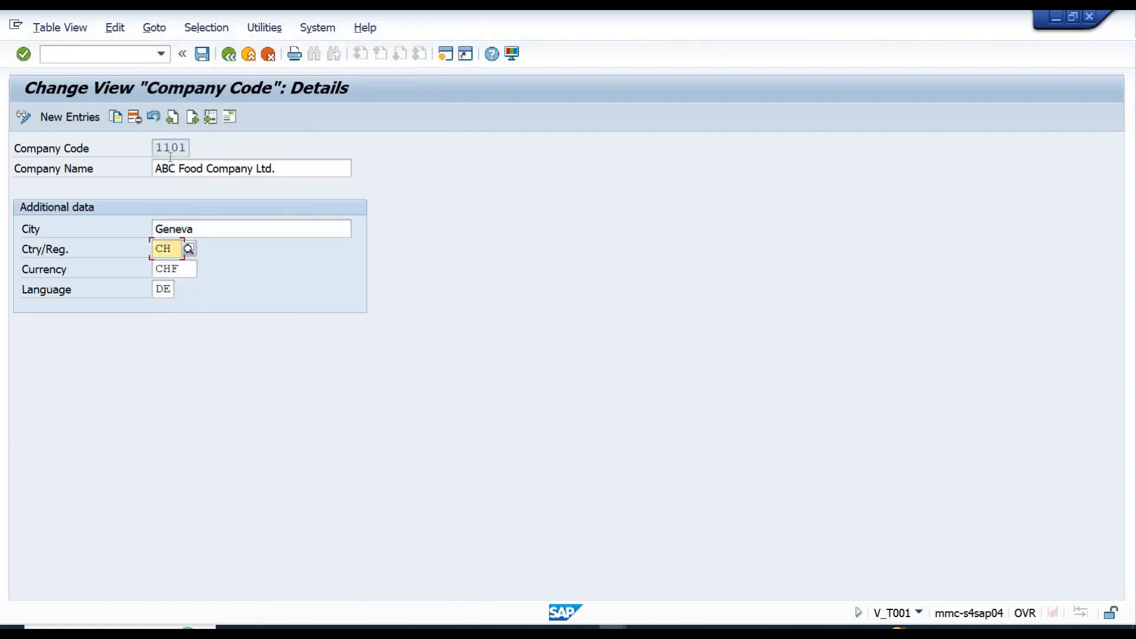
# Set the language in the additional data of company code 1101 to EN
pyautogui.press('Tab')
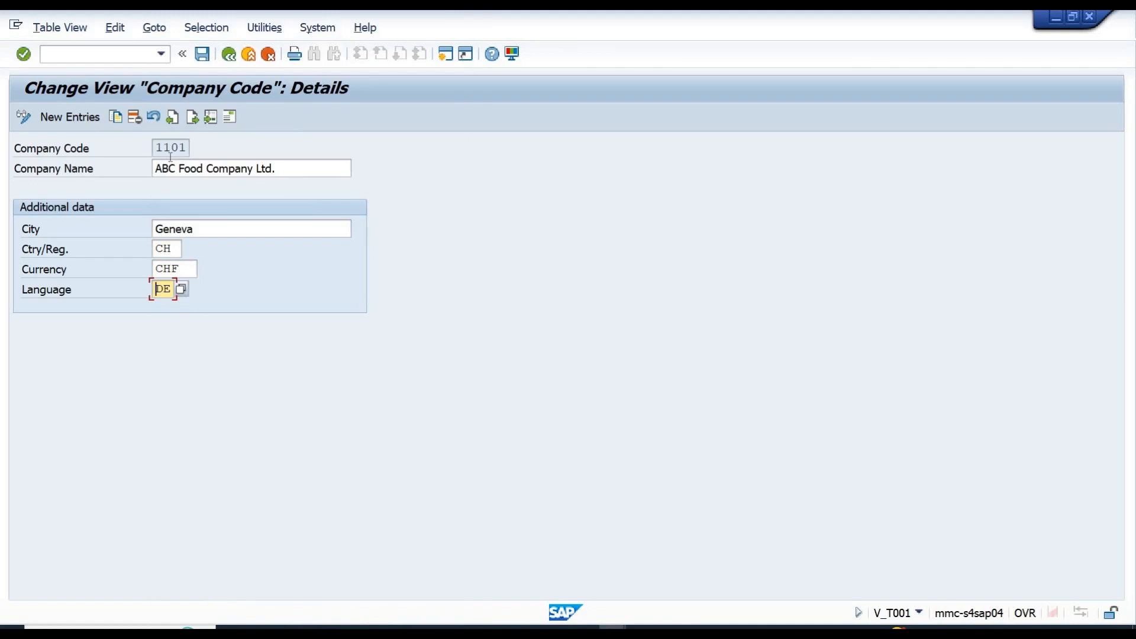
pyautogui.press('Delete')
pyautogui.press('Delete')
pyautogui.write('en')
pyautogui.press('Return')
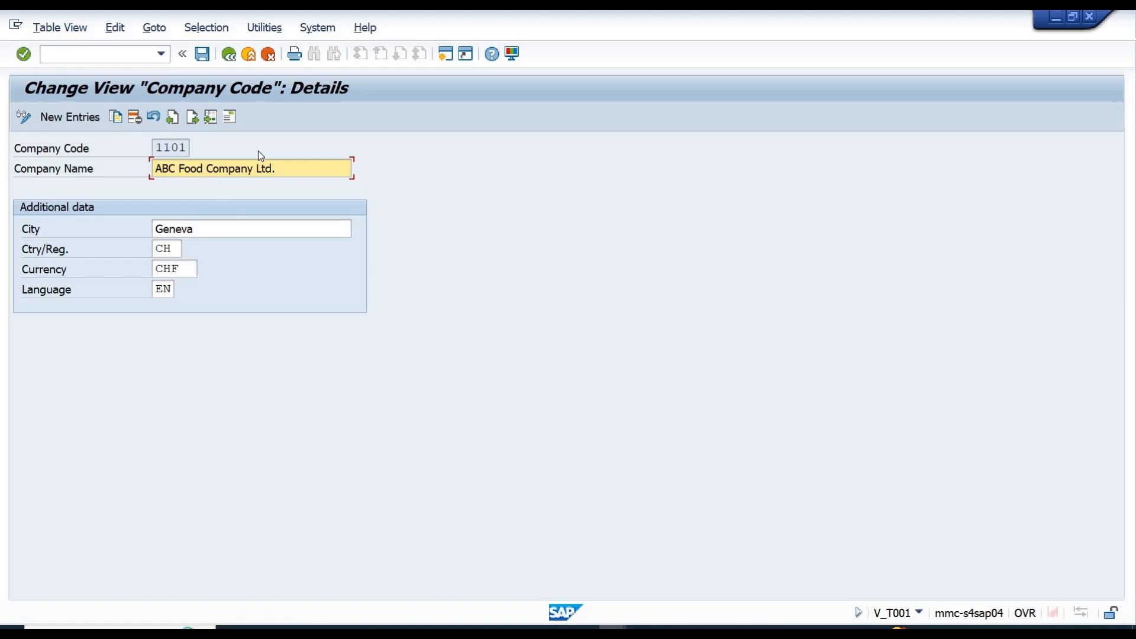
# Open the address data of company code 1101 and enter ABC Food Company Ltd. as the name
pyautogui.click(232, 119)
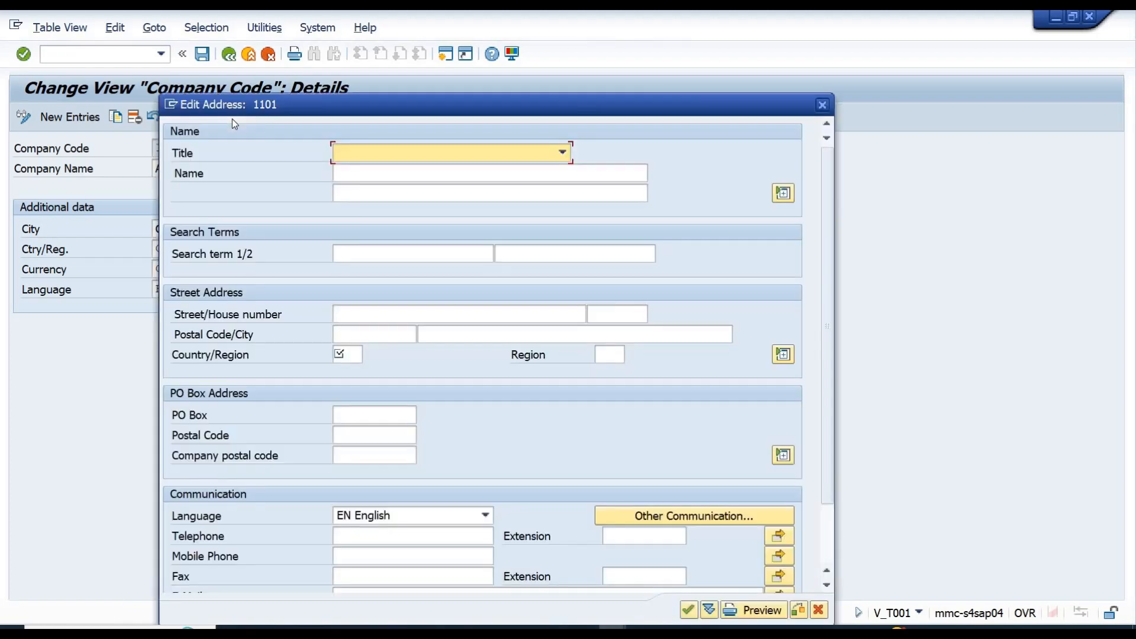
pyautogui.moveTo(296, 114); pyautogui.dragTo(558, 54)
pyautogui.click(609, 119)
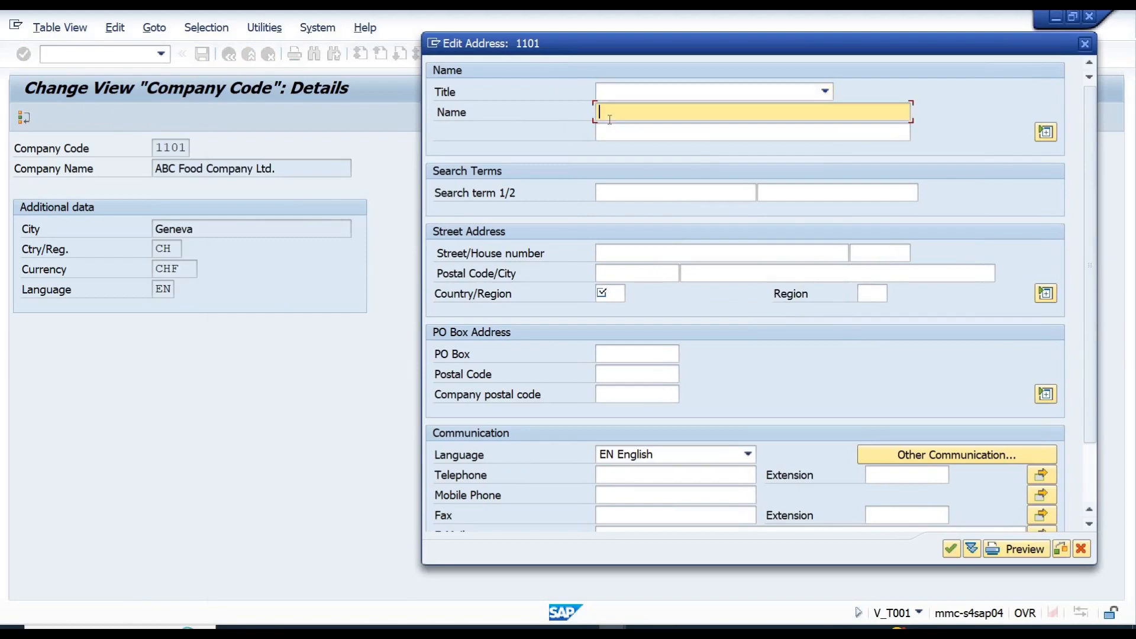
pyautogui.write('C Food Company Ltd.')
pyautogui.press('Tab')
pyautogui.press('Tab')
pyautogui.press('Tab')
pyautogui.press('Tab')
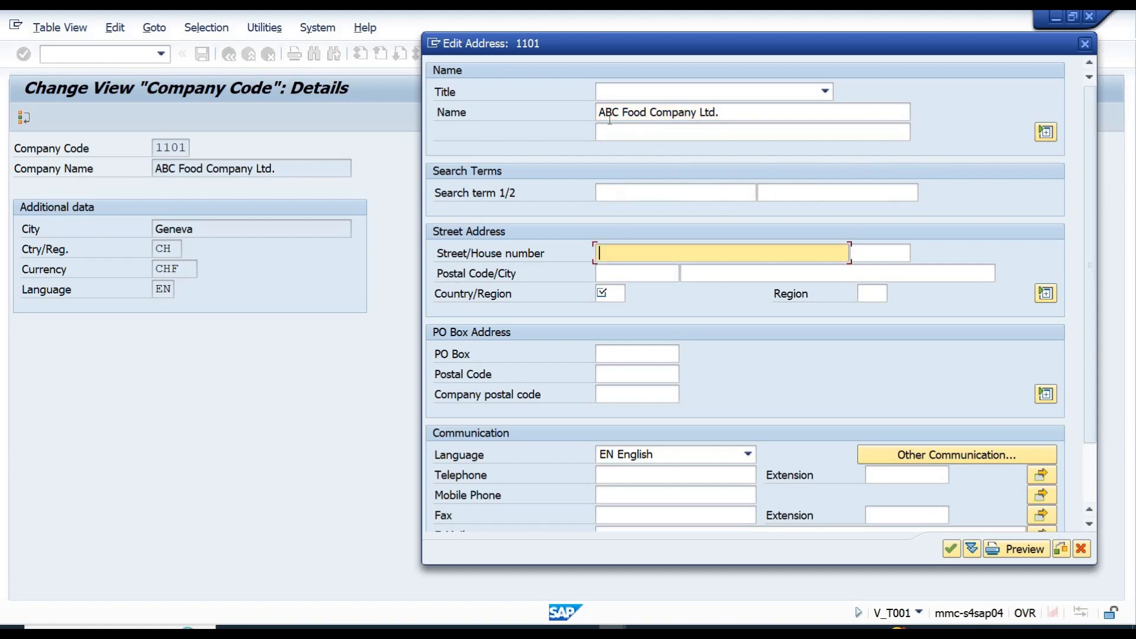
# Set the country/region in the street address of company code 1101 to CH
pyautogui.click(635, 195)
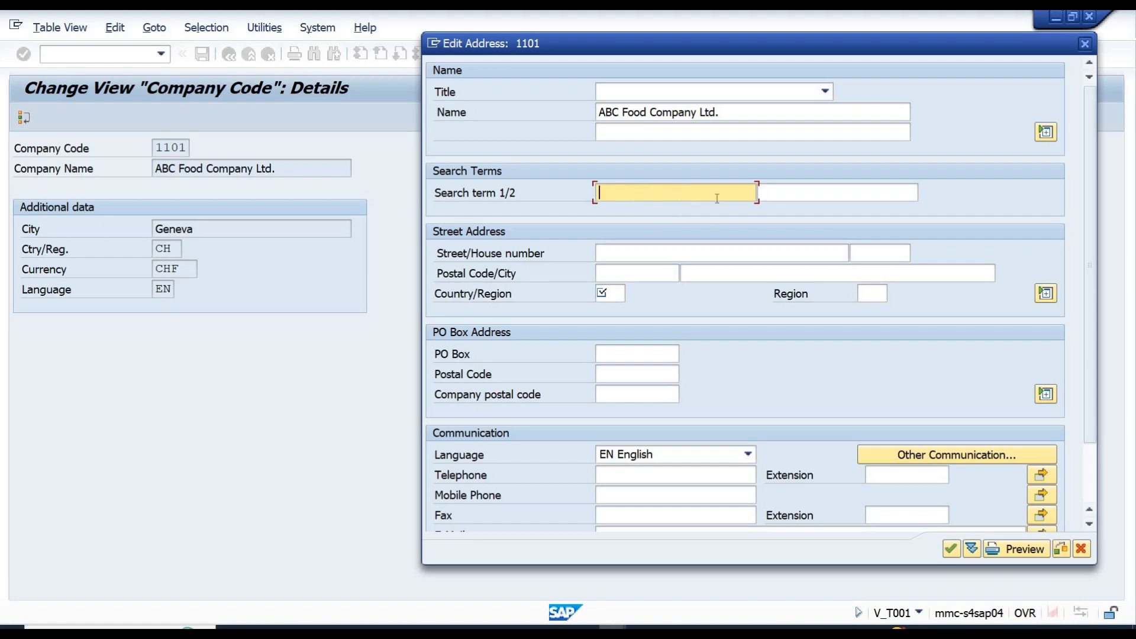
pyautogui.click(774, 196)
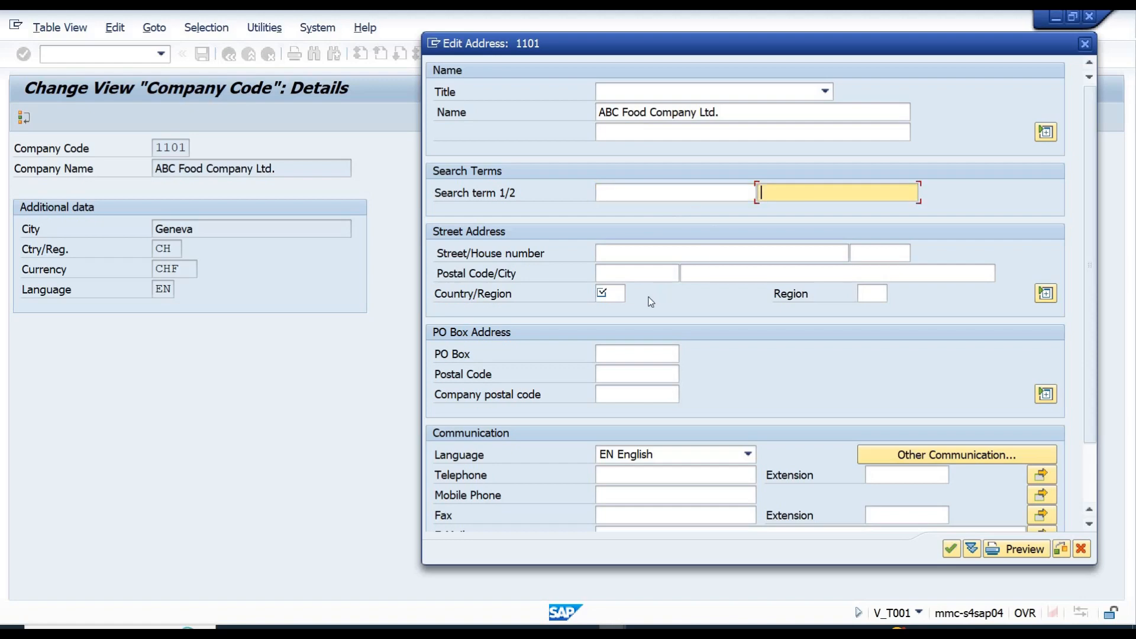
pyautogui.click(605, 293)
pyautogui.write('CH')
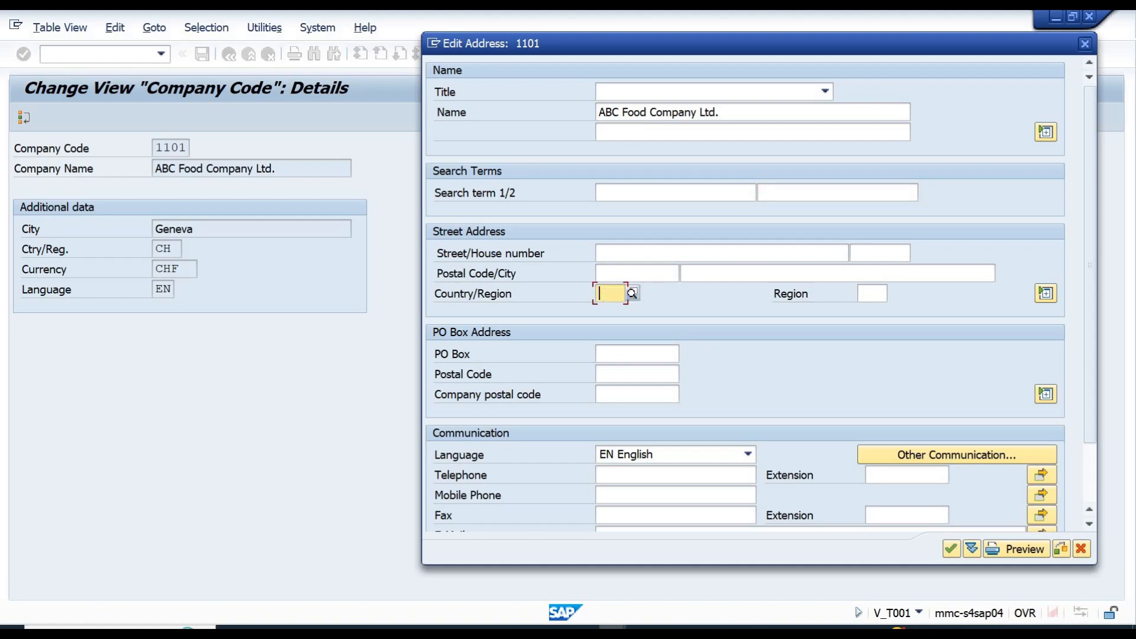
pyautogui.press('Tab')
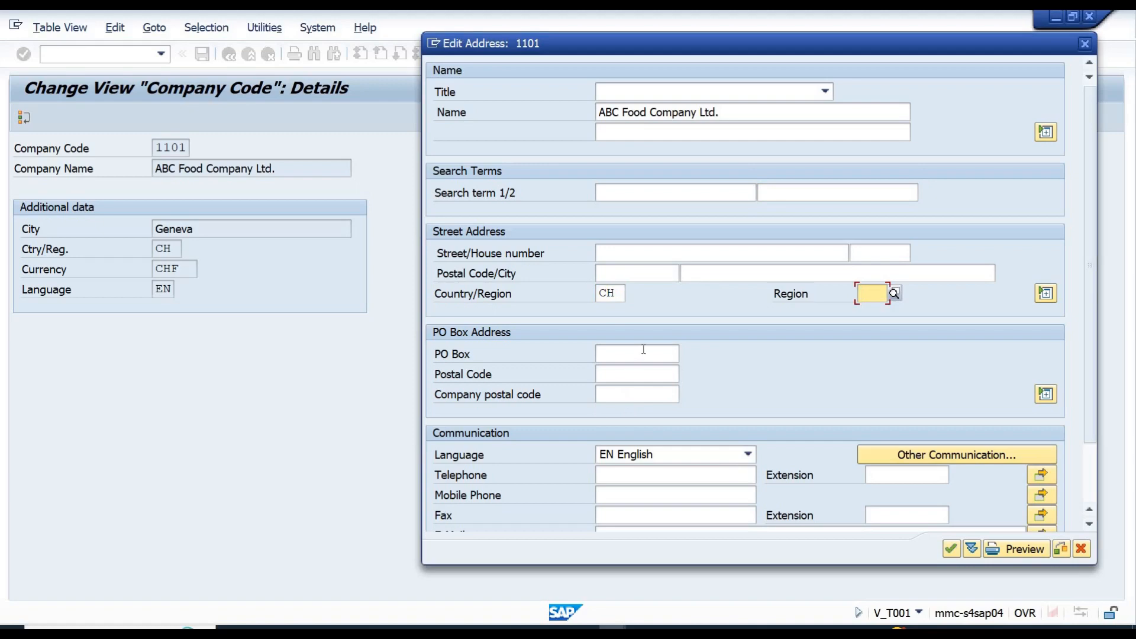
# Examine the postal code, city, telephone, mobile phone and e-mail fields of the company address
pyautogui.click(695, 275)
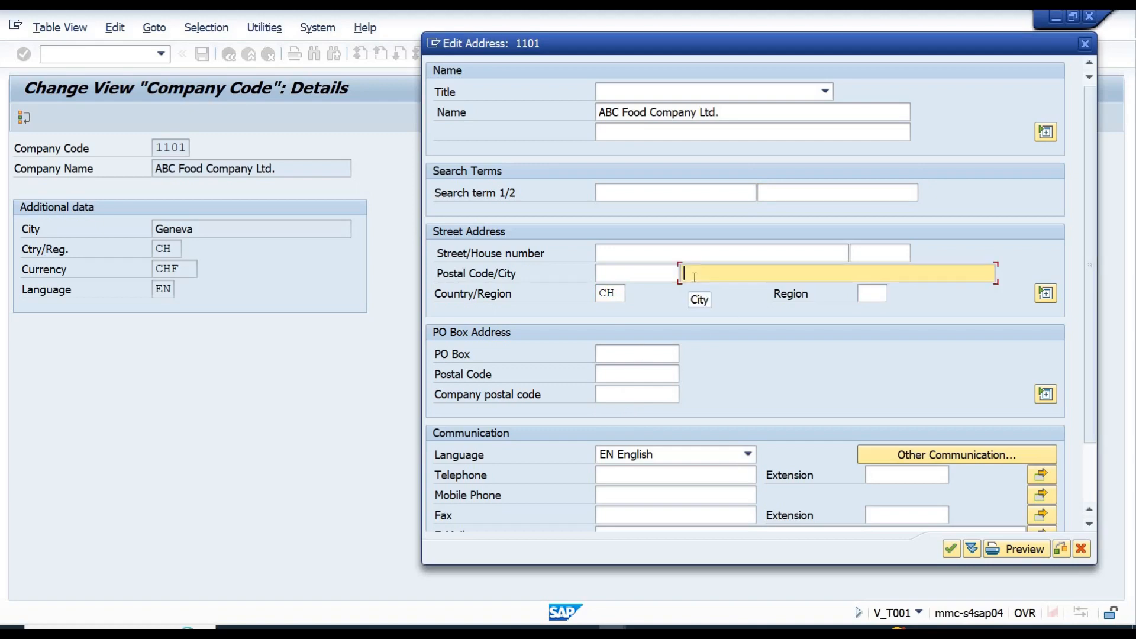
pyautogui.click(642, 271)
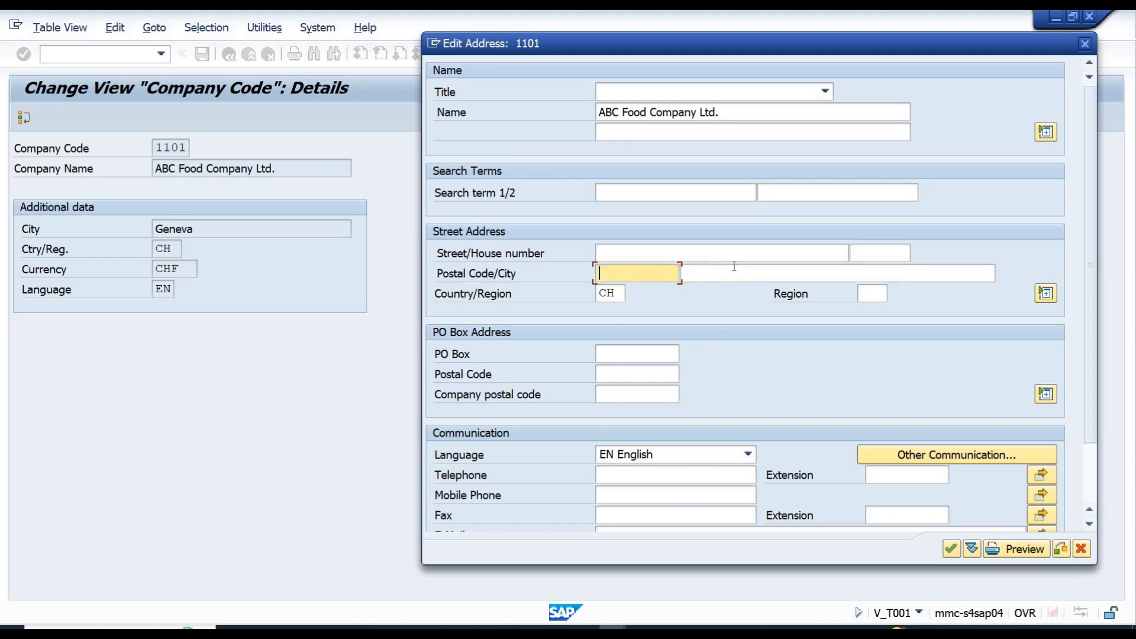
pyautogui.click(735, 268)
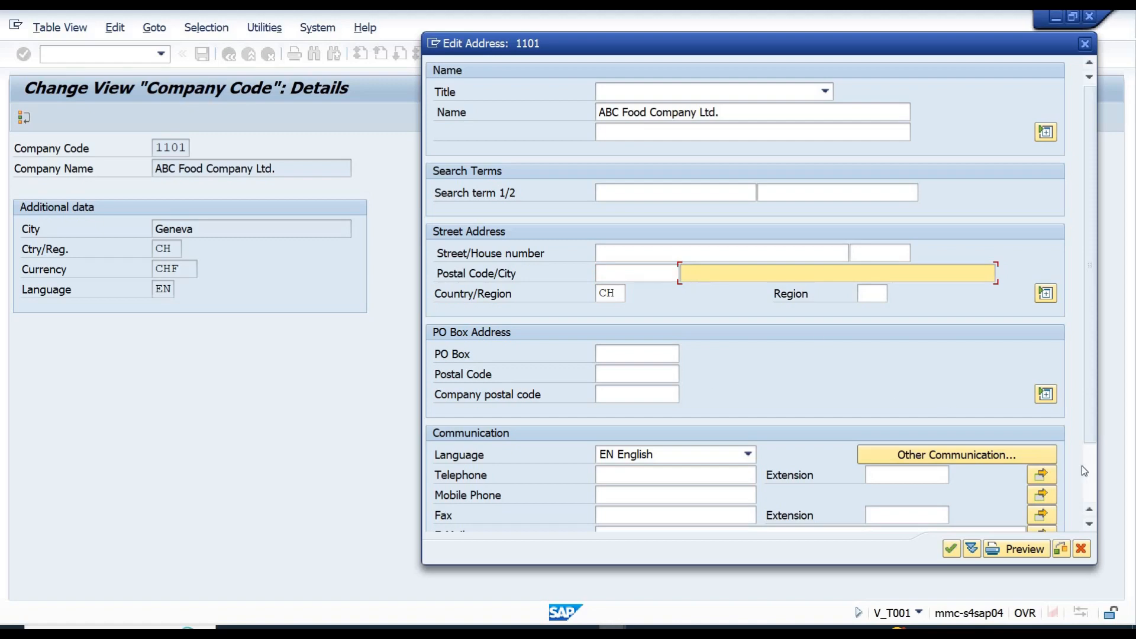
pyautogui.scroll(-3, 1091, 477)
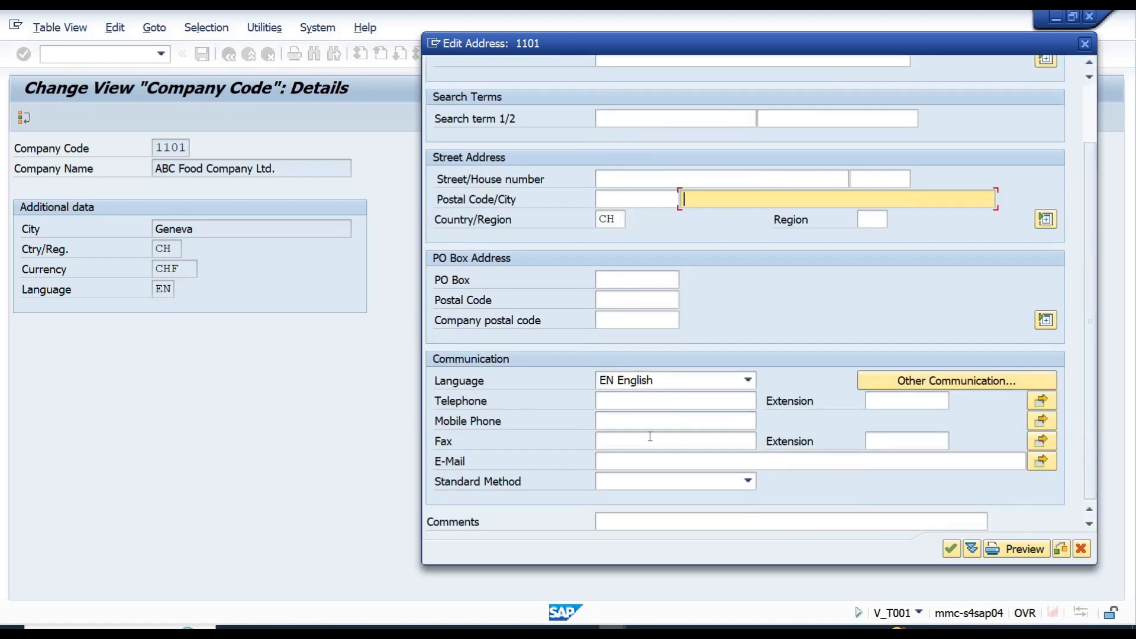
pyautogui.click(624, 405)
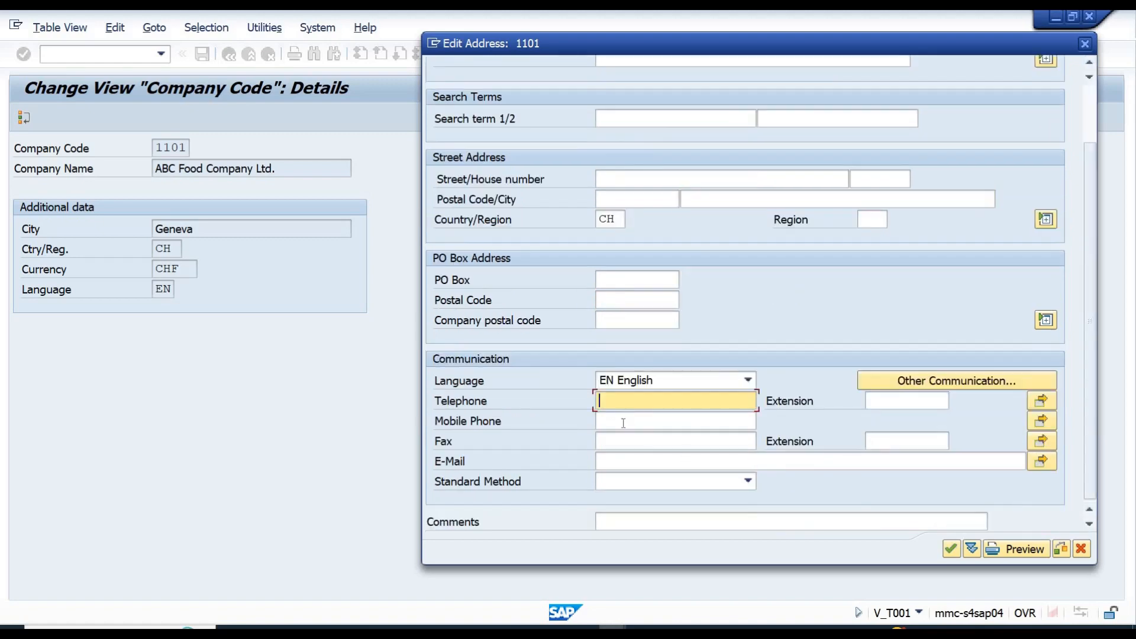
pyautogui.click(625, 420)
pyautogui.click(628, 460)
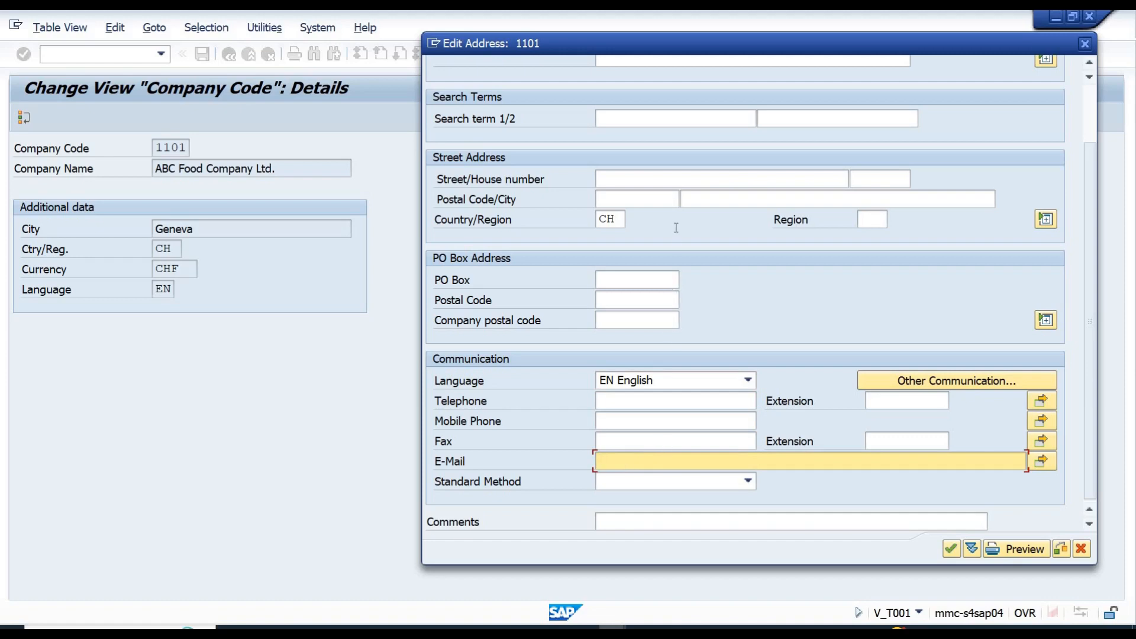
pyautogui.click(1092, 108)
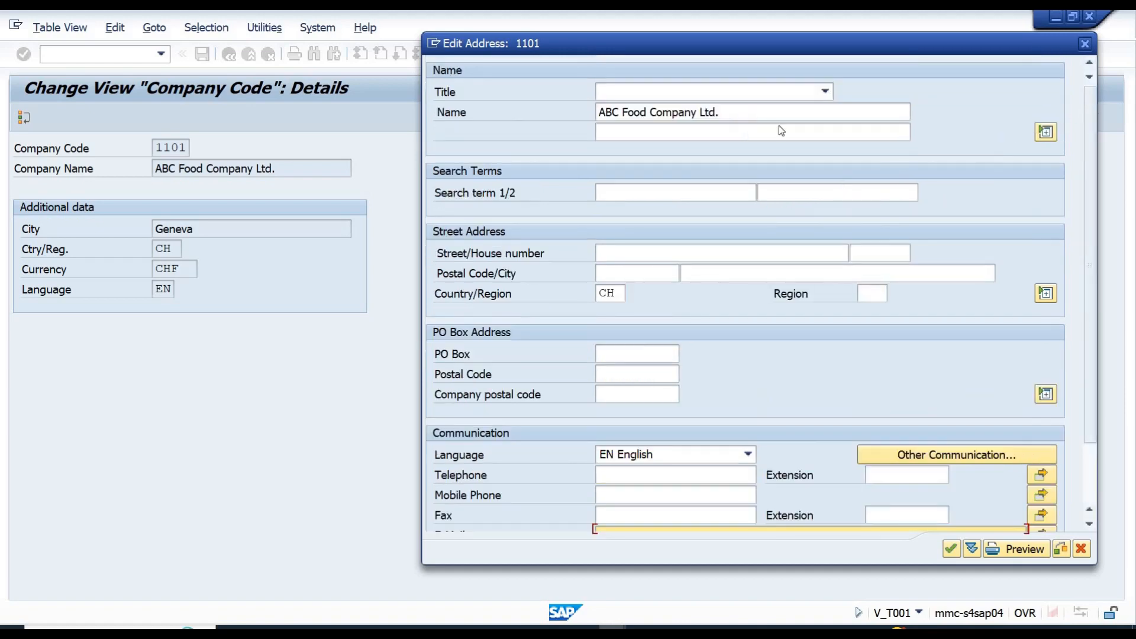
# Expand the name section of the address to show the additional name lines and check the third and fourth lines
pyautogui.click(732, 129)
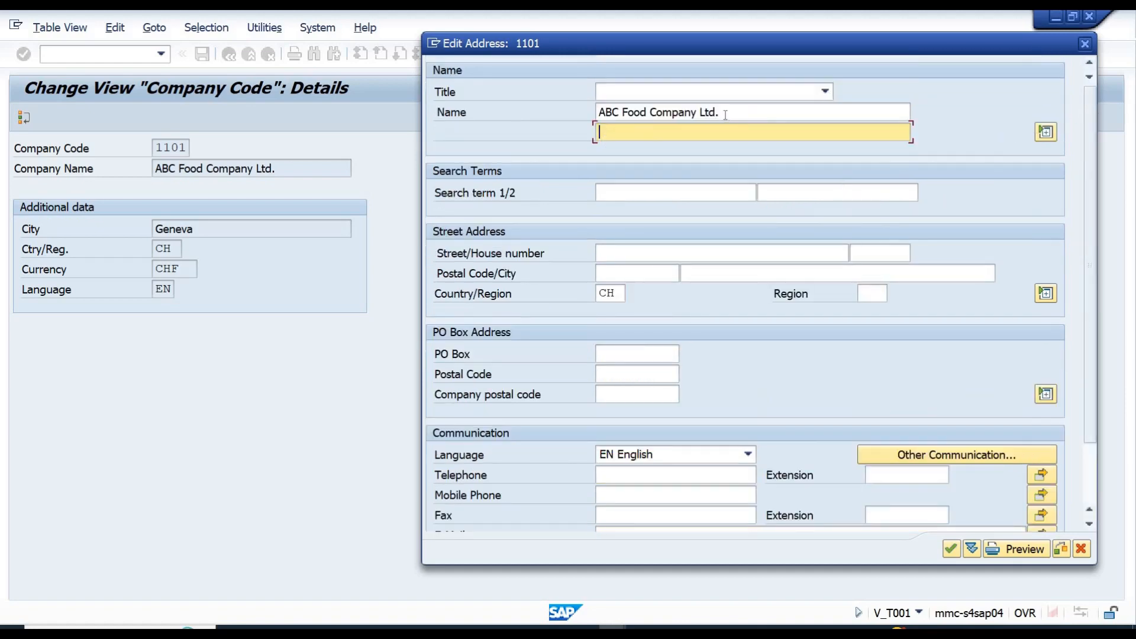
pyautogui.click(725, 114)
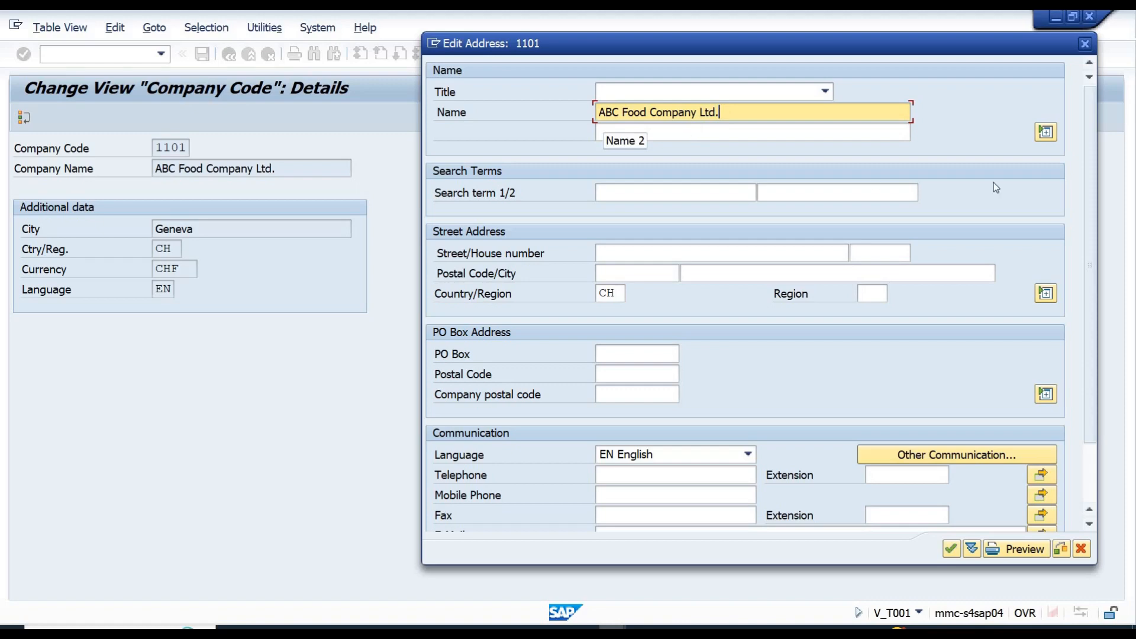
pyautogui.click(1045, 133)
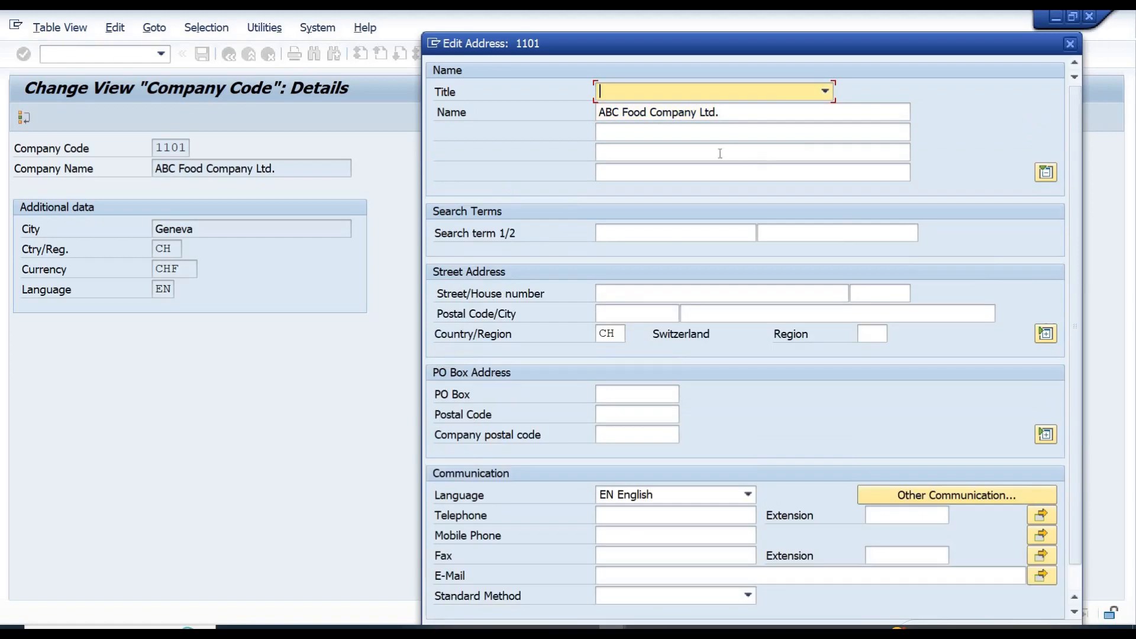
pyautogui.click(720, 154)
pyautogui.click(721, 173)
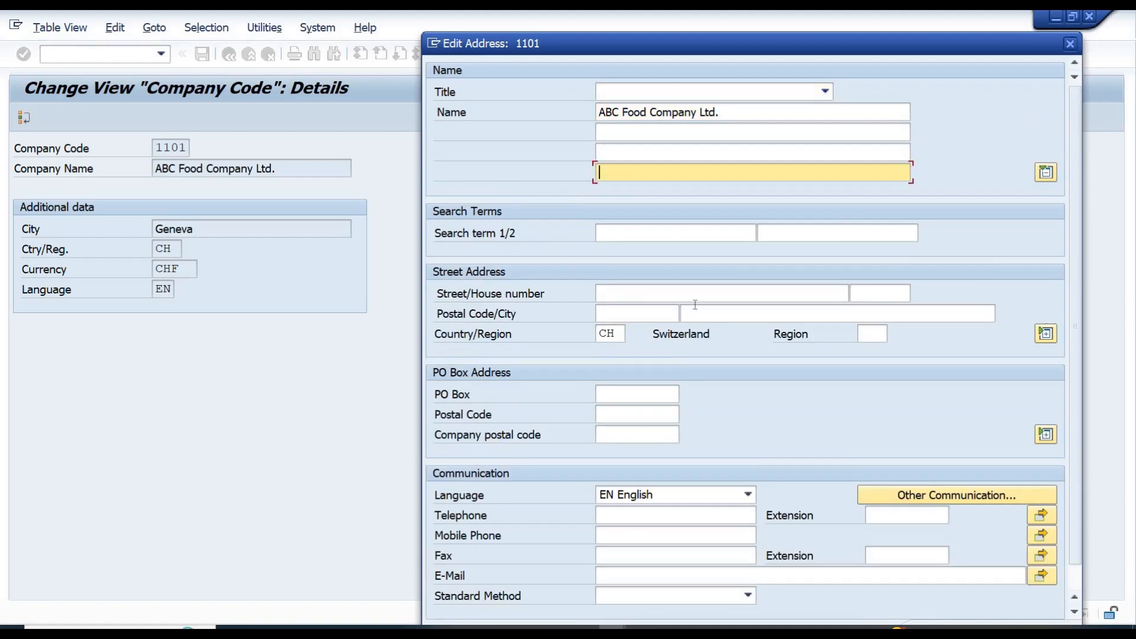
# Expand the street address section of company code 1101 and examine the additional street, district and other city fields
pyautogui.click(708, 311)
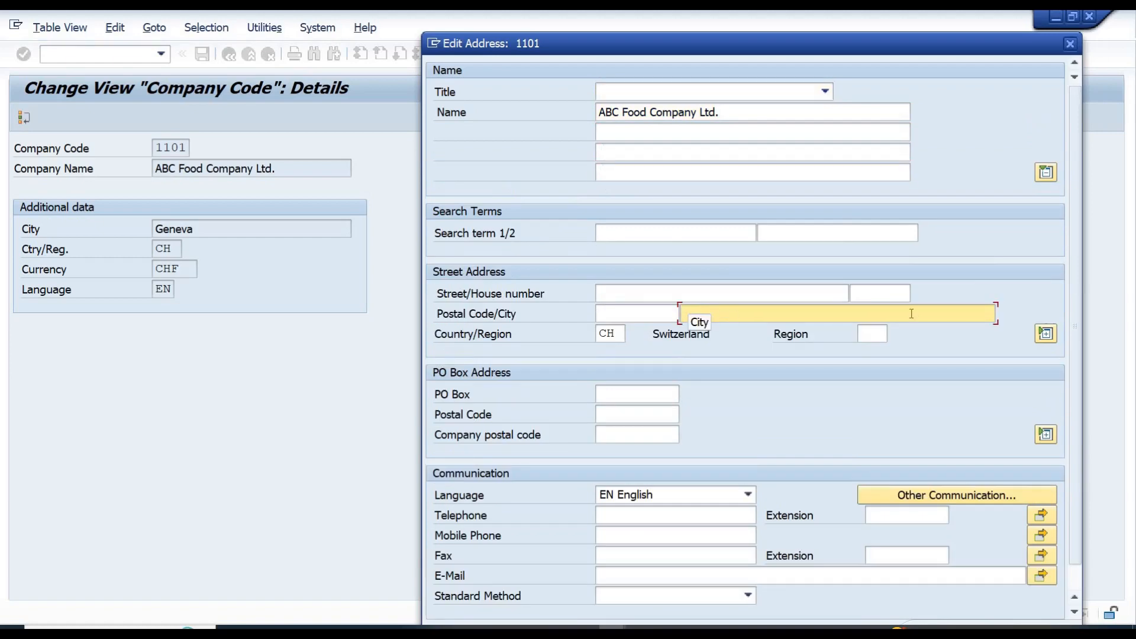
pyautogui.click(1045, 334)
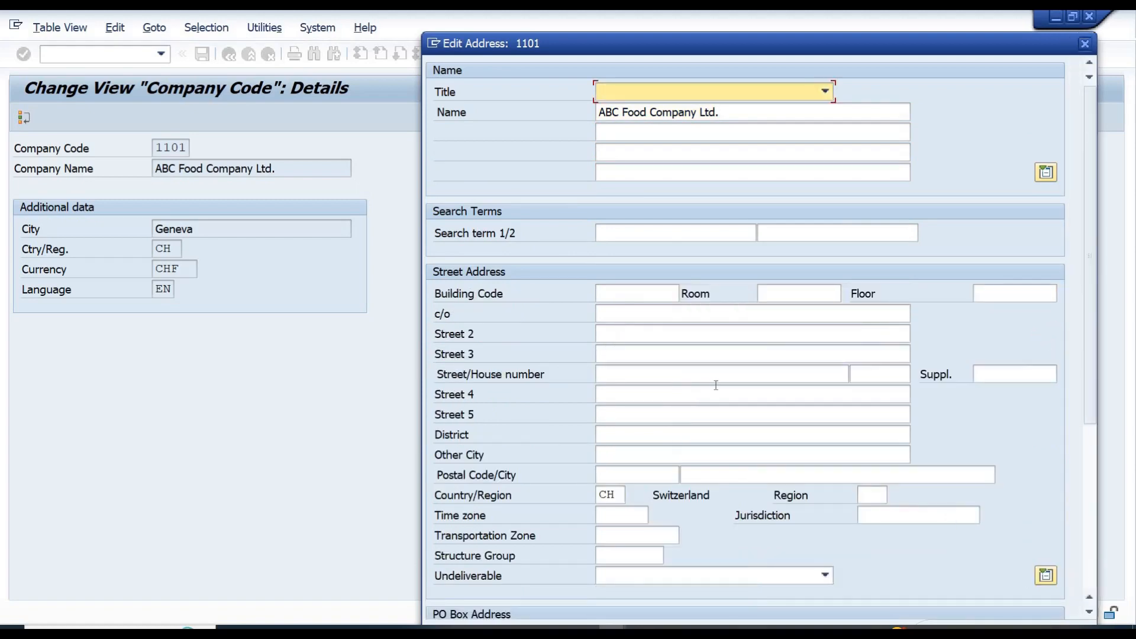
pyautogui.click(624, 335)
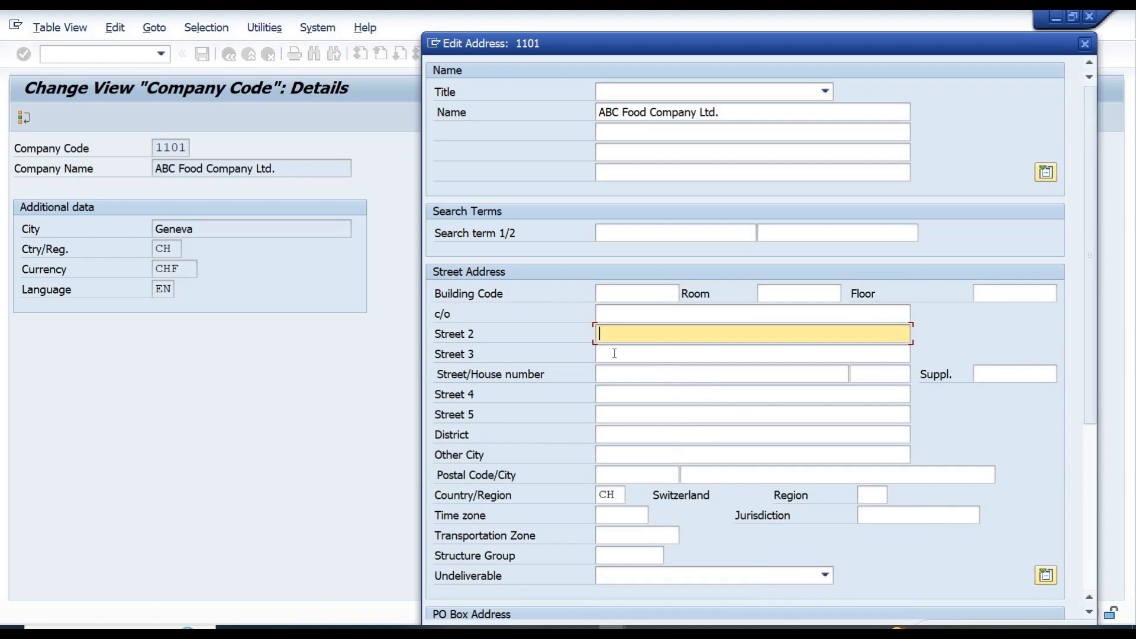
pyautogui.click(615, 354)
pyautogui.click(610, 377)
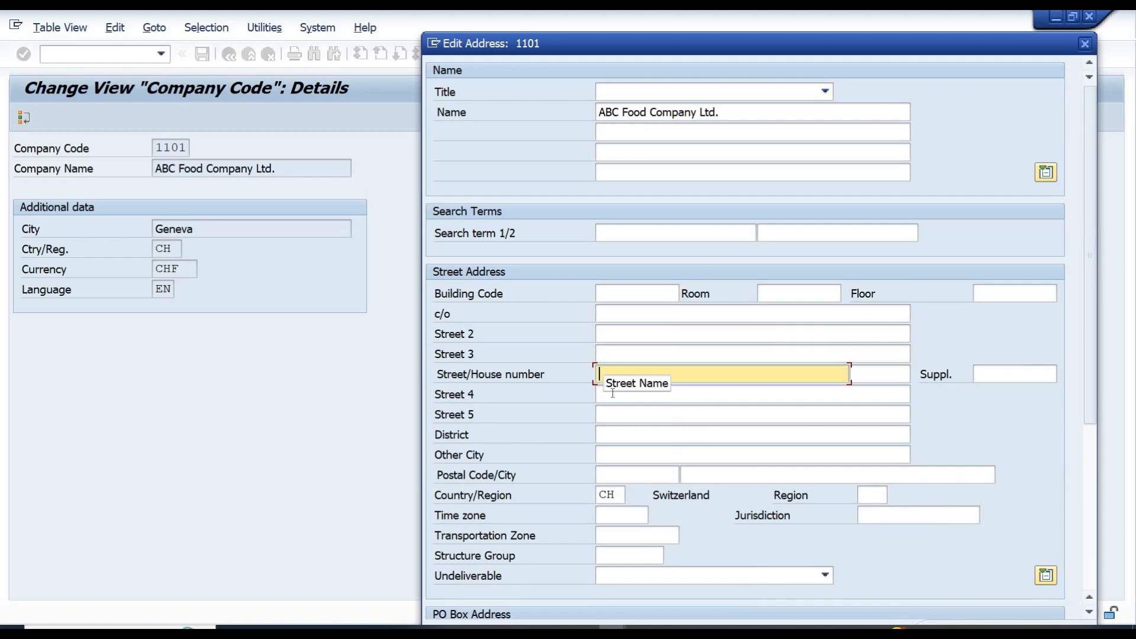
pyautogui.click(612, 393)
pyautogui.press('Tab')
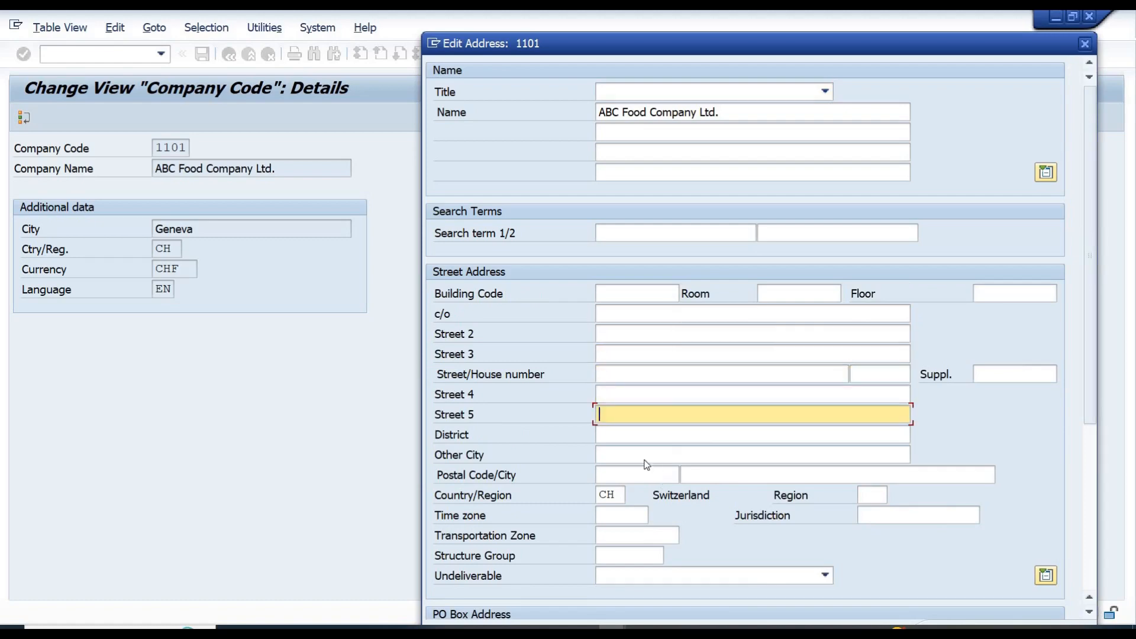
pyautogui.click(608, 440)
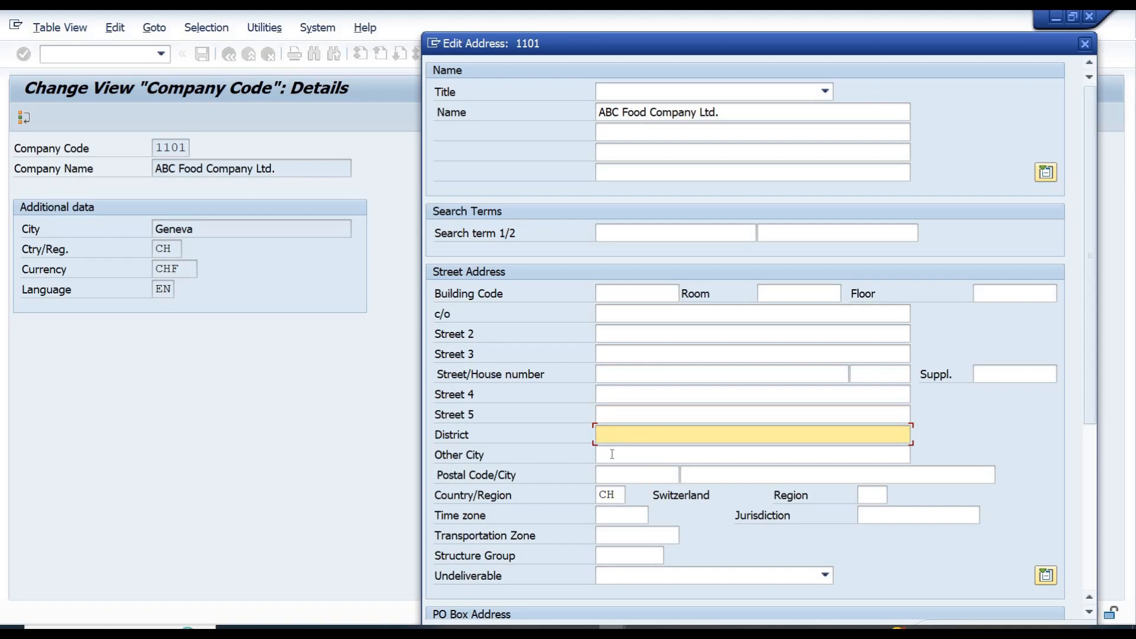
pyautogui.click(610, 454)
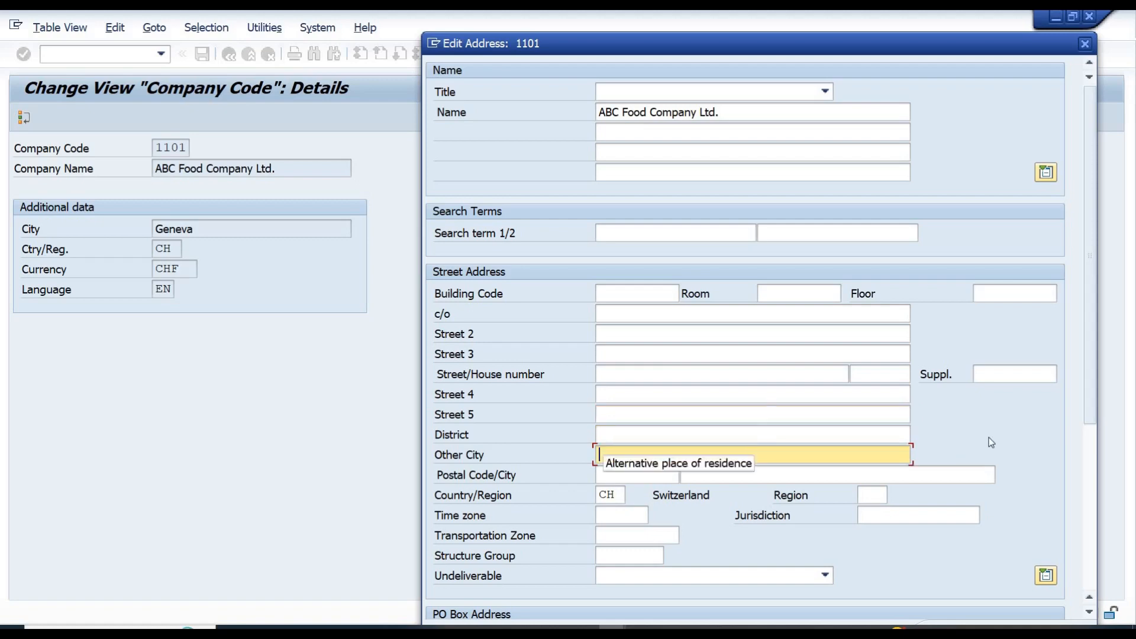
# Confirm the address data of company code 1101 and save the company code details
pyautogui.click(1088, 493)
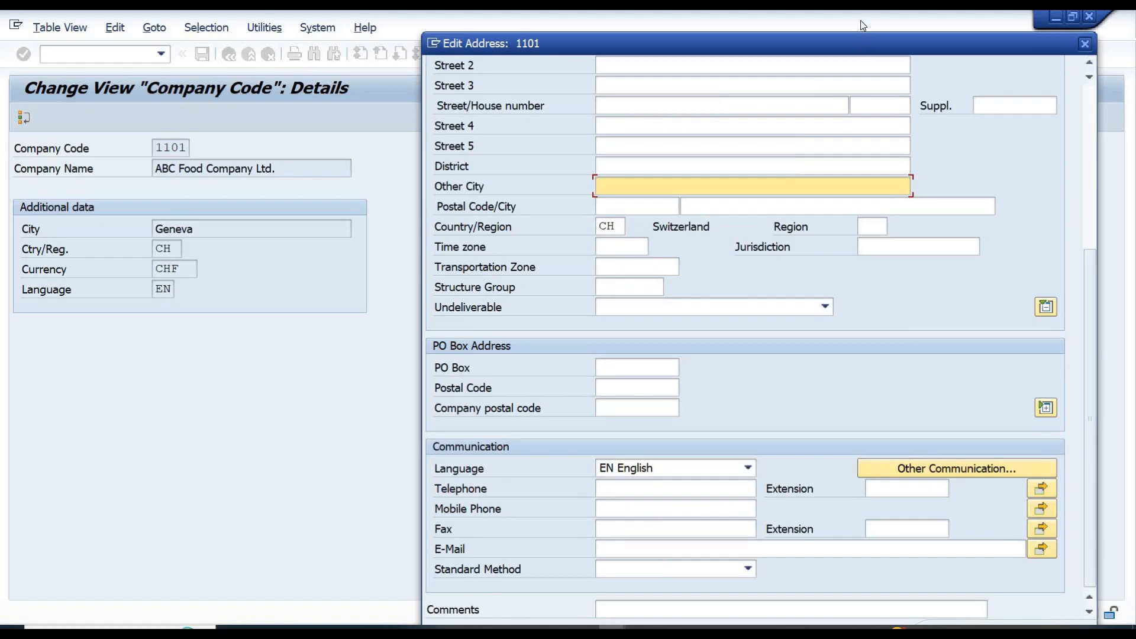
pyautogui.moveTo(861, 43); pyautogui.dragTo(859, 16)
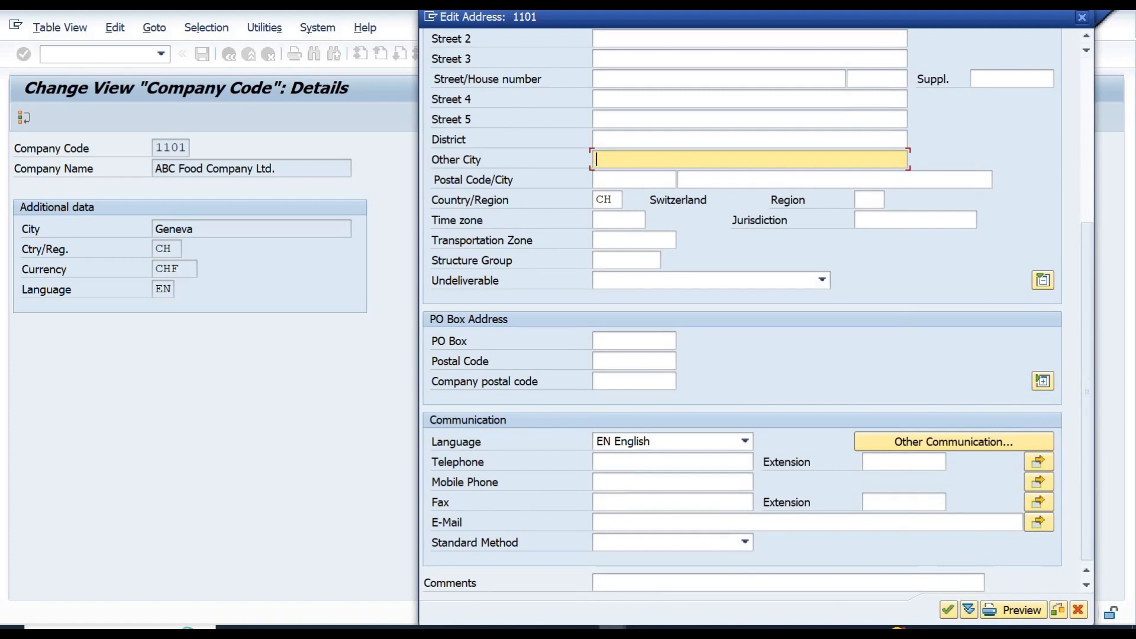
pyautogui.click(949, 610)
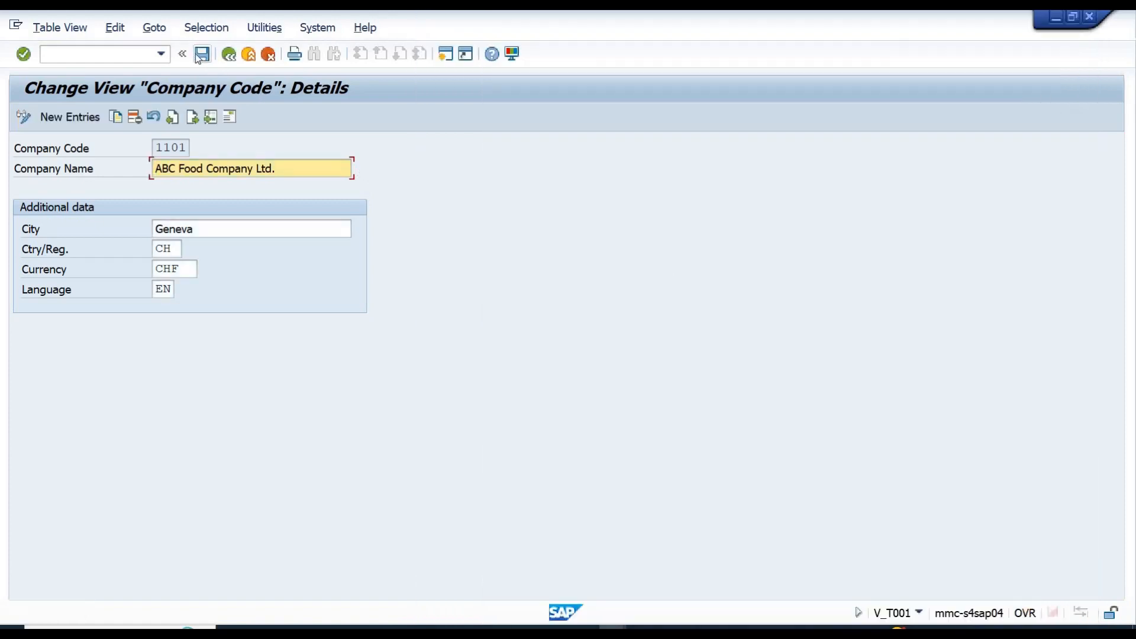
pyautogui.click(202, 54)
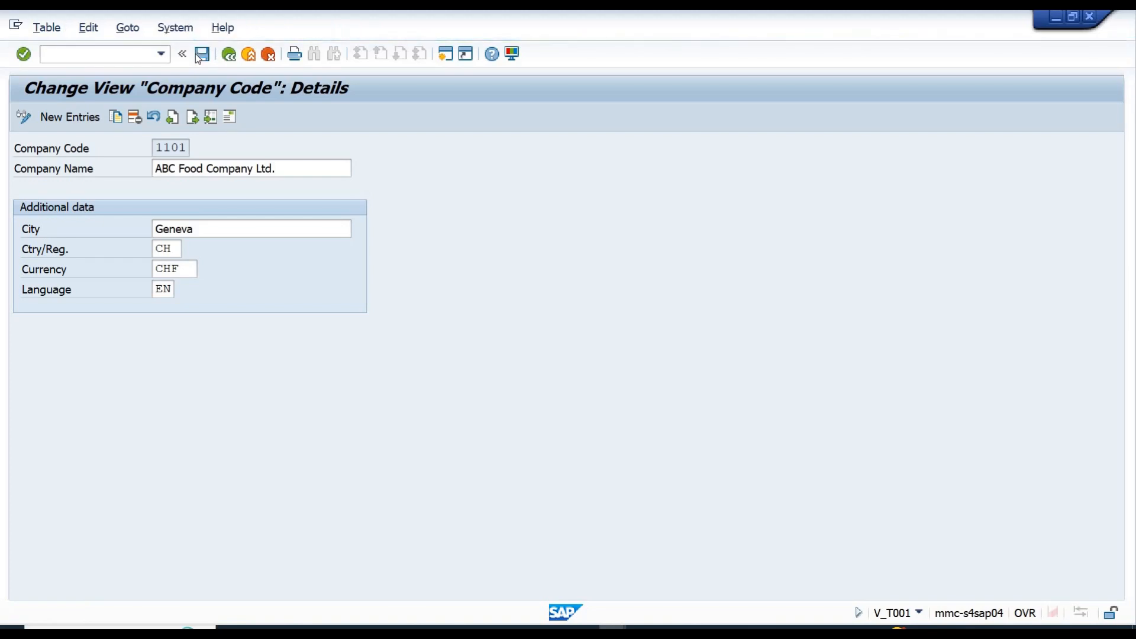
pyautogui.press('Return')
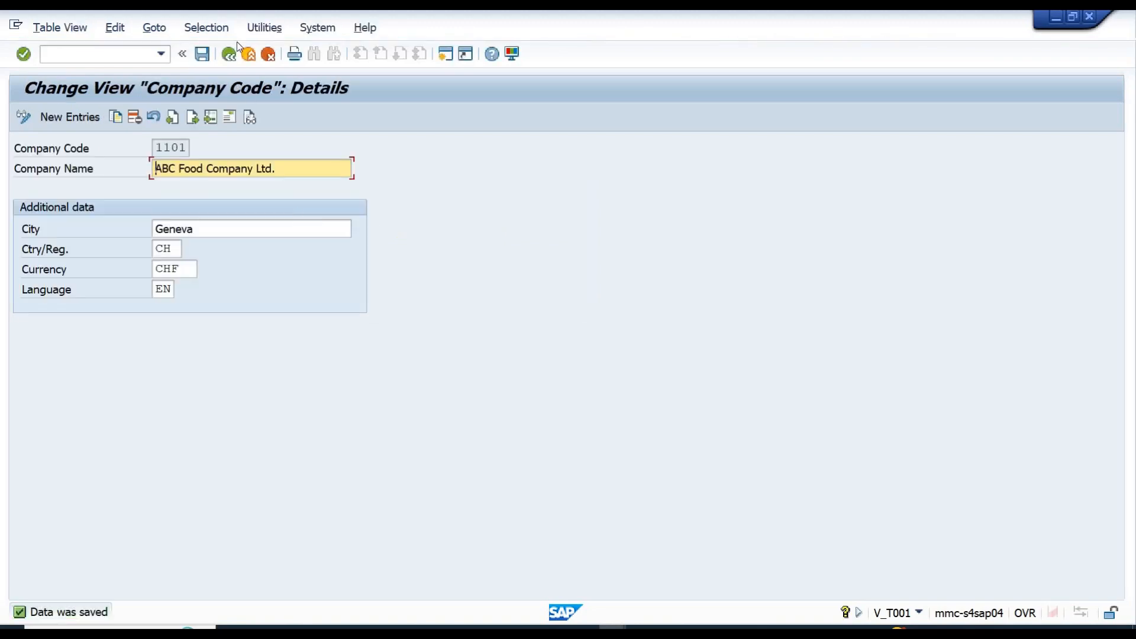
# Leave the company code maintenance and open the Define Credit Control Area activity under Financial Accounting in the implementation guide
pyautogui.click(229, 54)
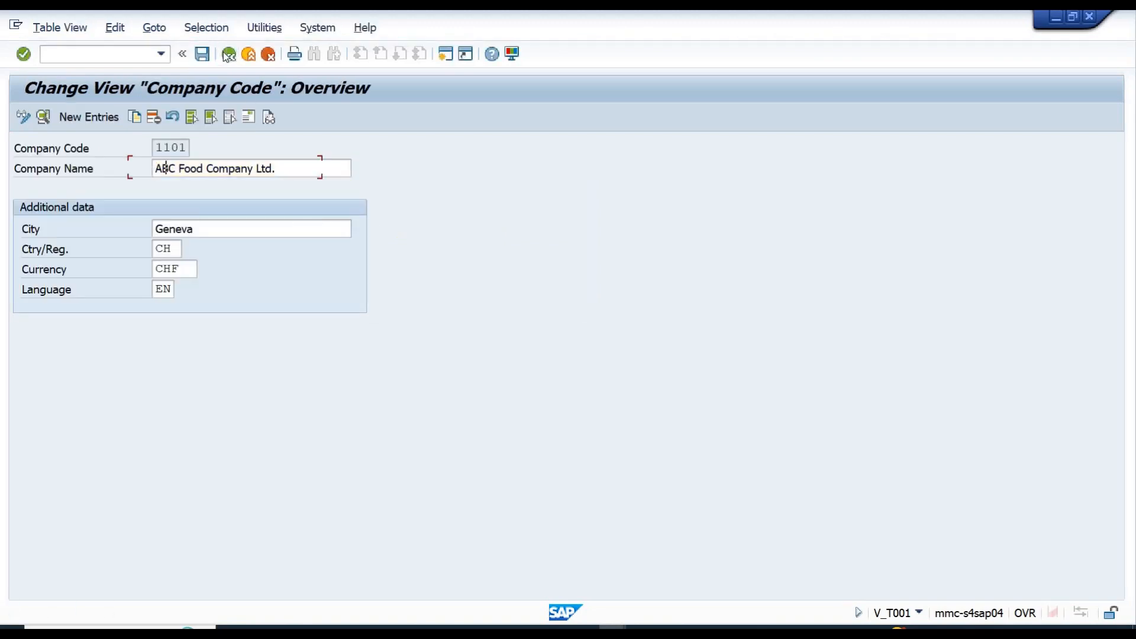
pyautogui.click(229, 54)
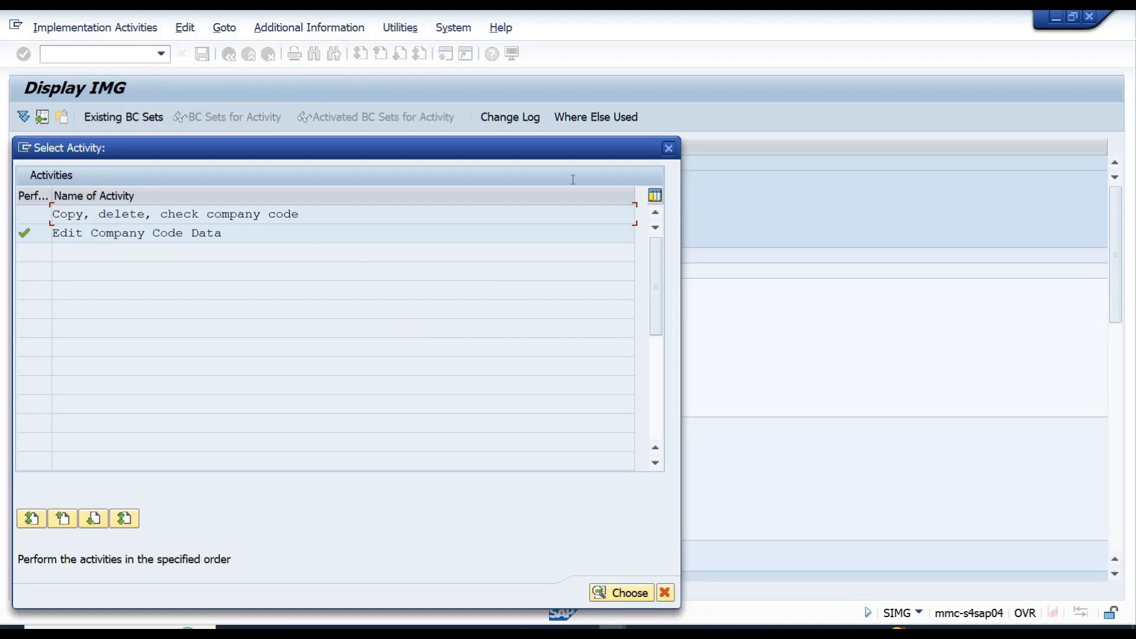
pyautogui.click(668, 149)
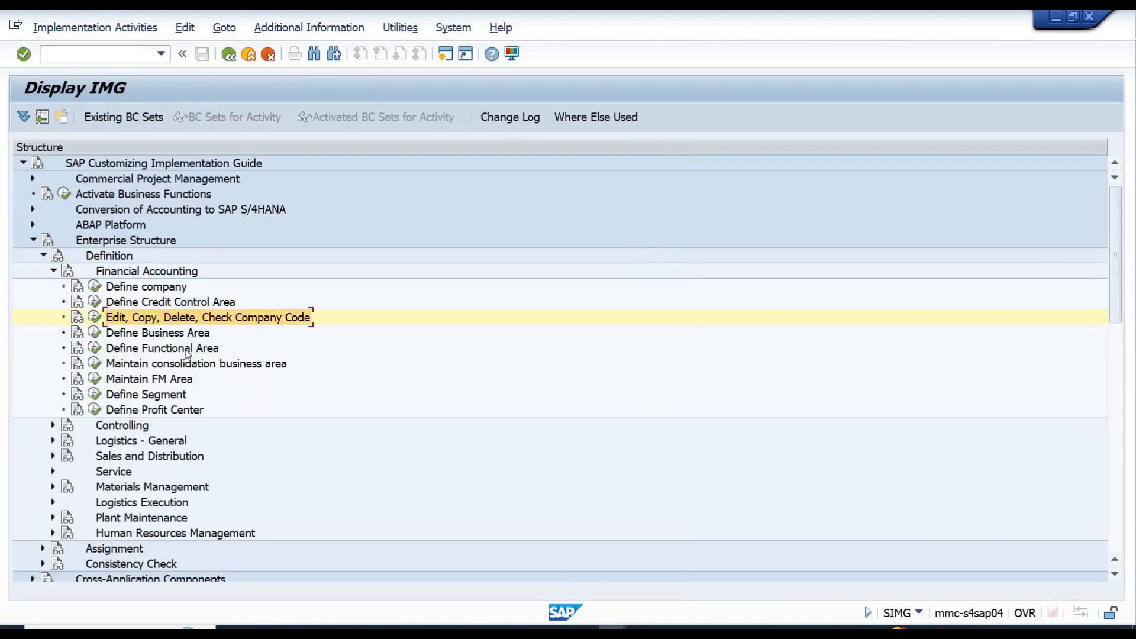
pyautogui.click(163, 303)
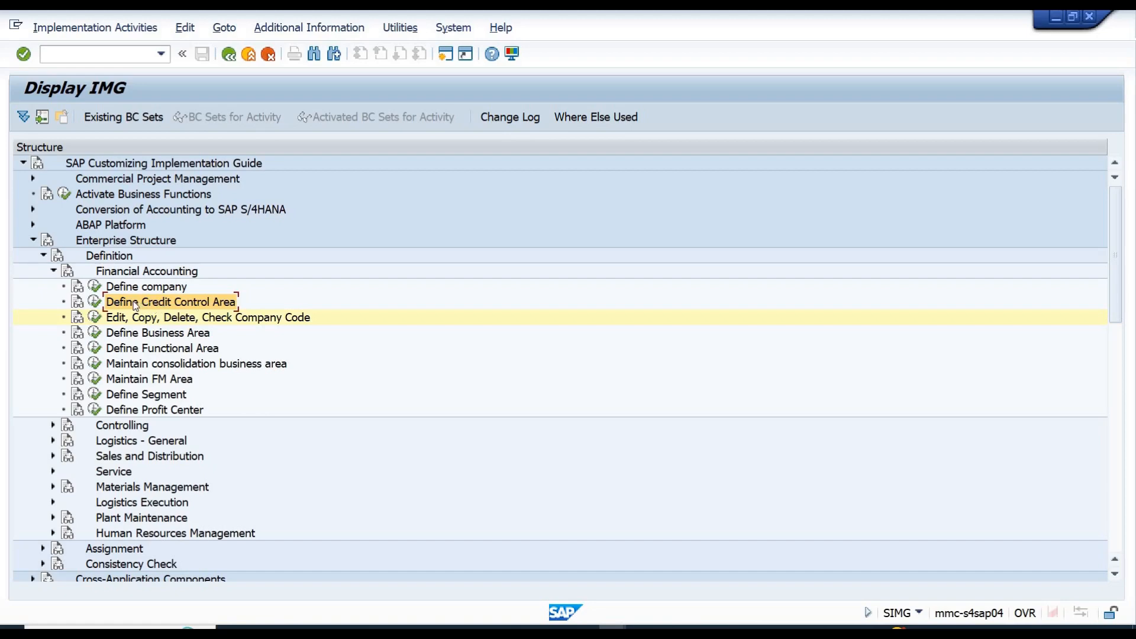
pyautogui.click(95, 302)
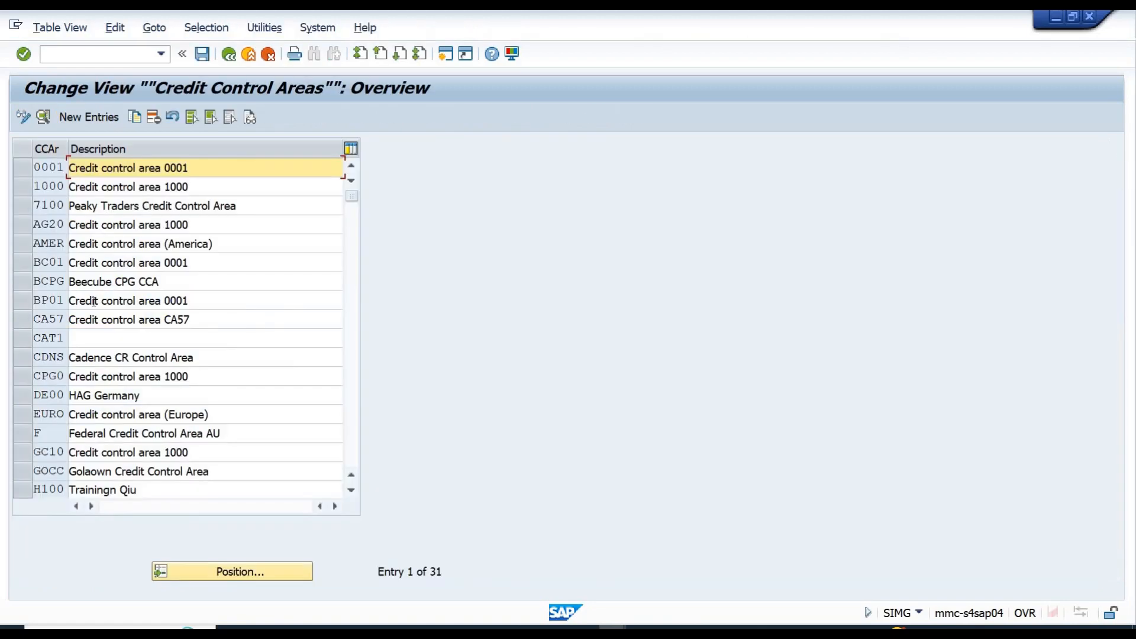
# Create a new credit control area entry 1101 with the currency CHF
pyautogui.click(82, 118)
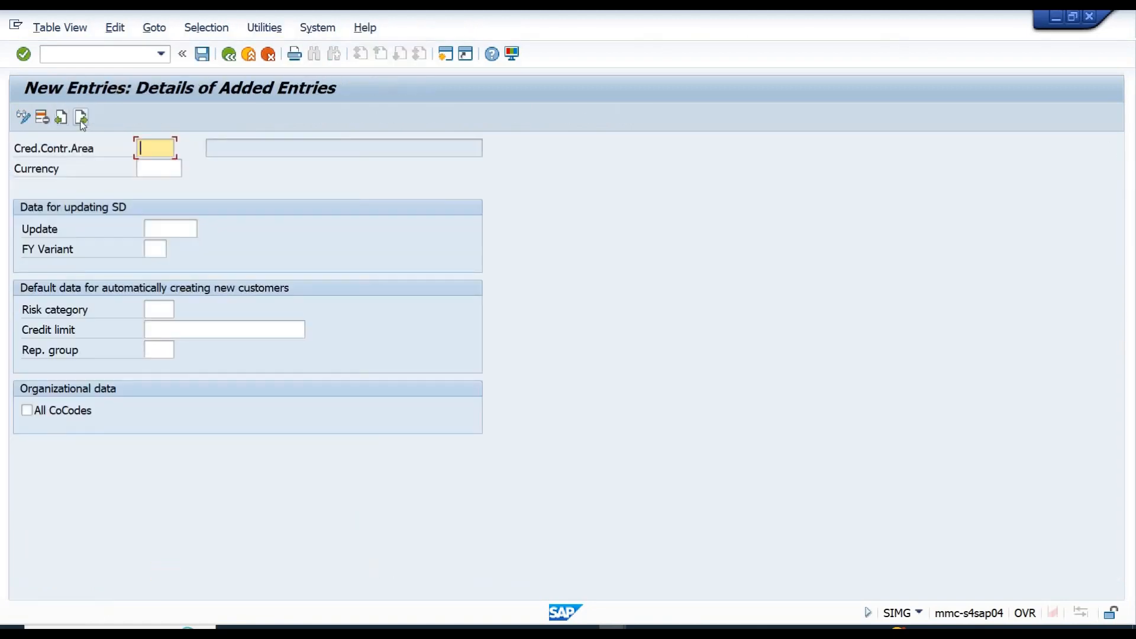
pyautogui.write('1101')
pyautogui.press('Return')
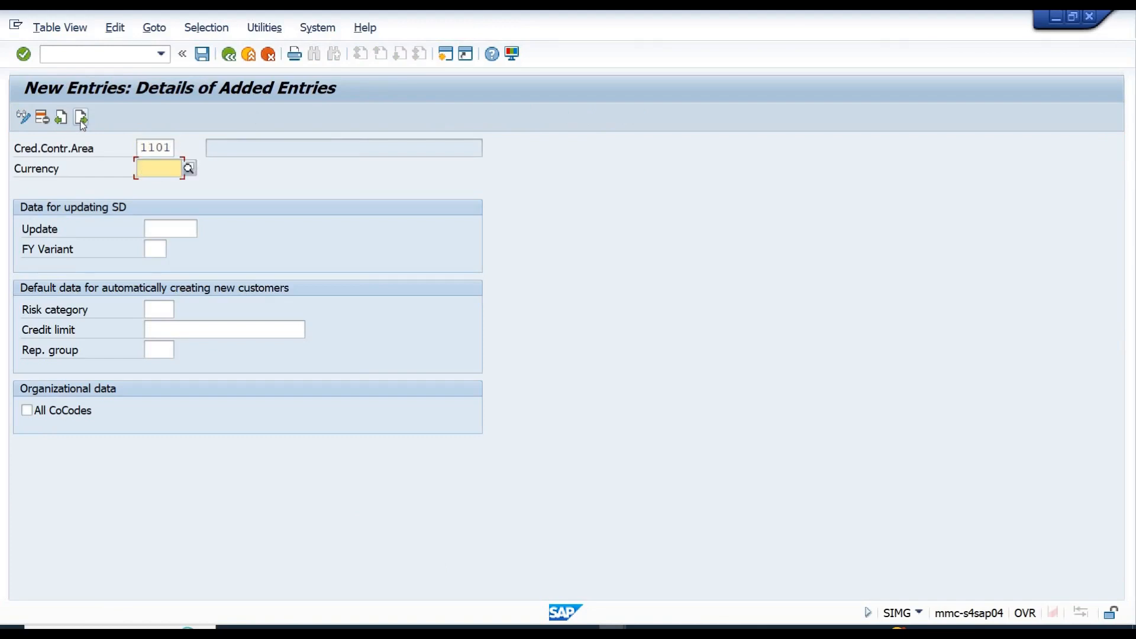
pyautogui.write('ch')
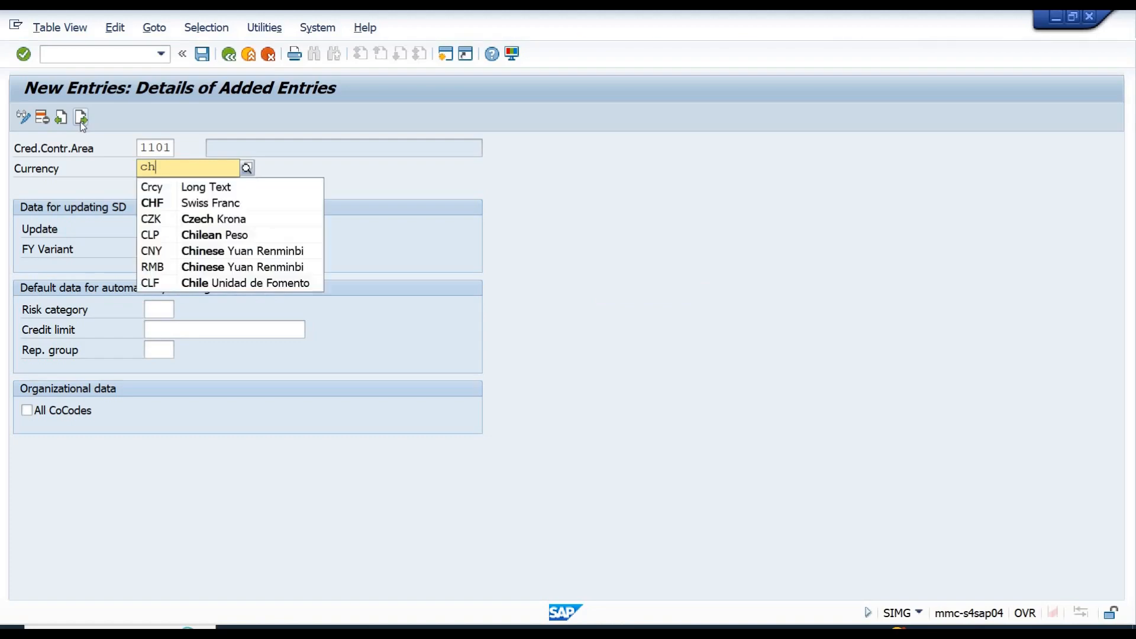
pyautogui.press('Down')
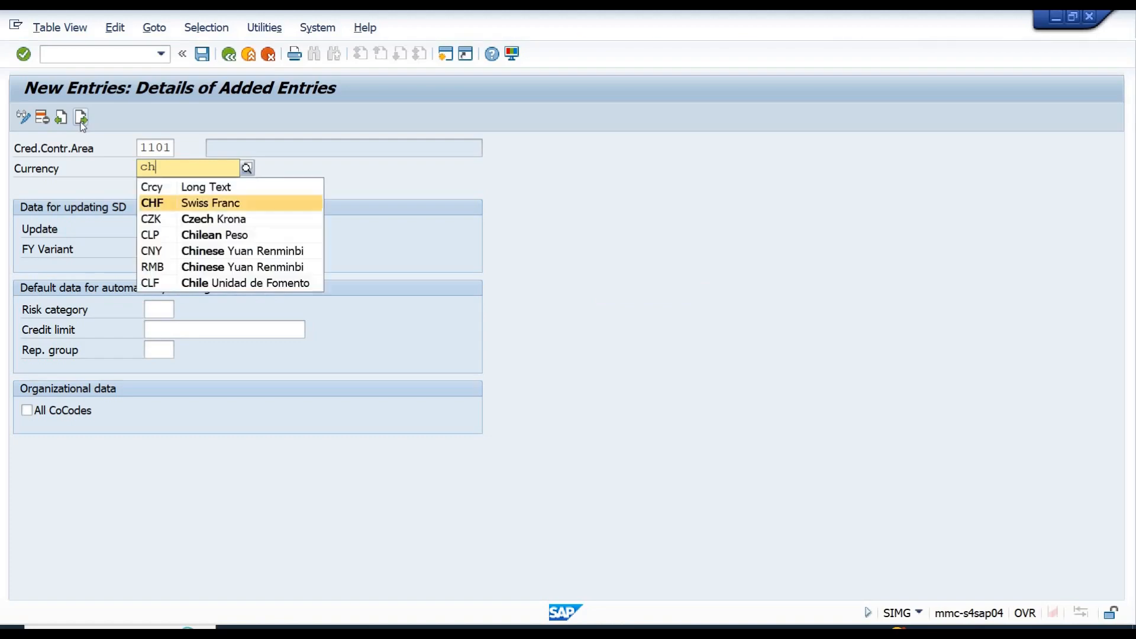
pyautogui.press('Return')
pyautogui.press('Return')
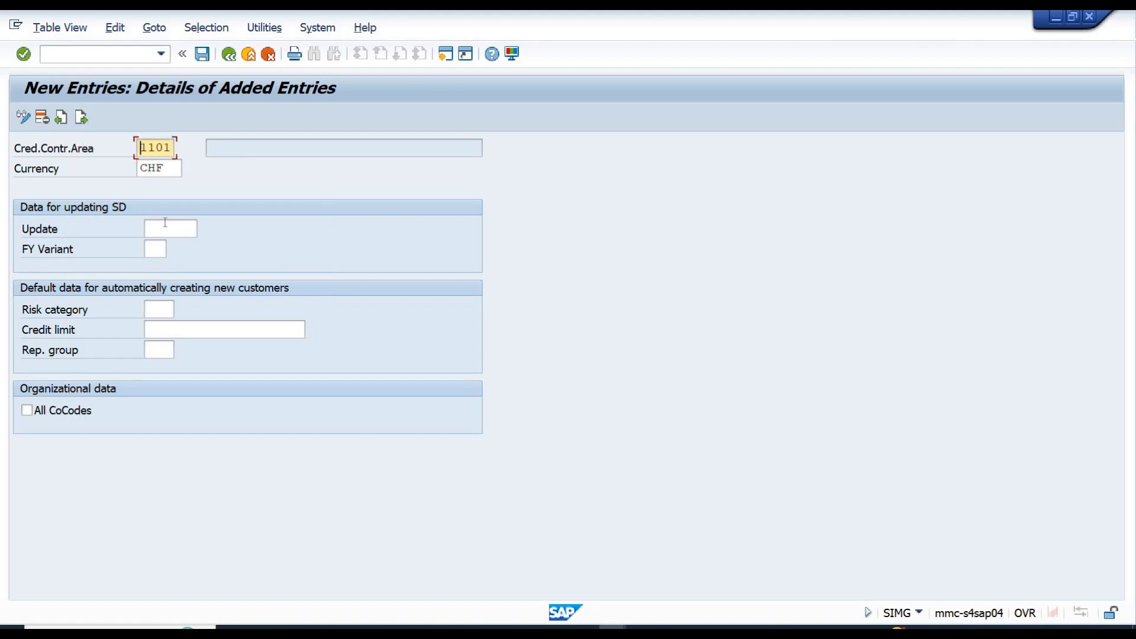
# Compare the available SD credit update options and set Update to 000012, open order value on time axis, delivery and billing document value
pyautogui.click(168, 229)
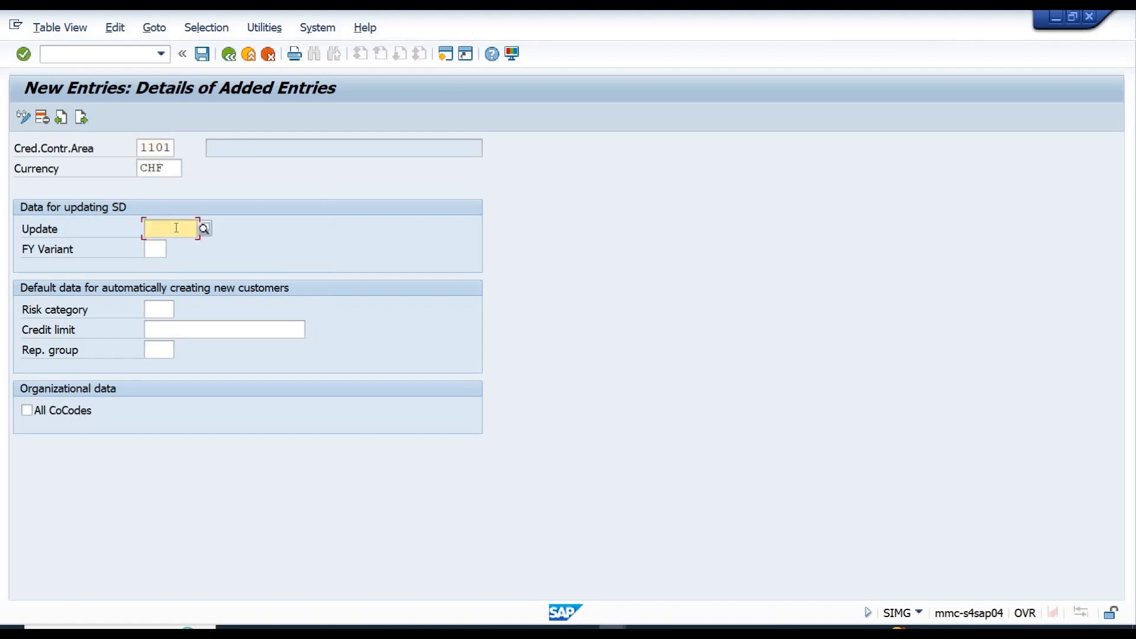
pyautogui.click(208, 232)
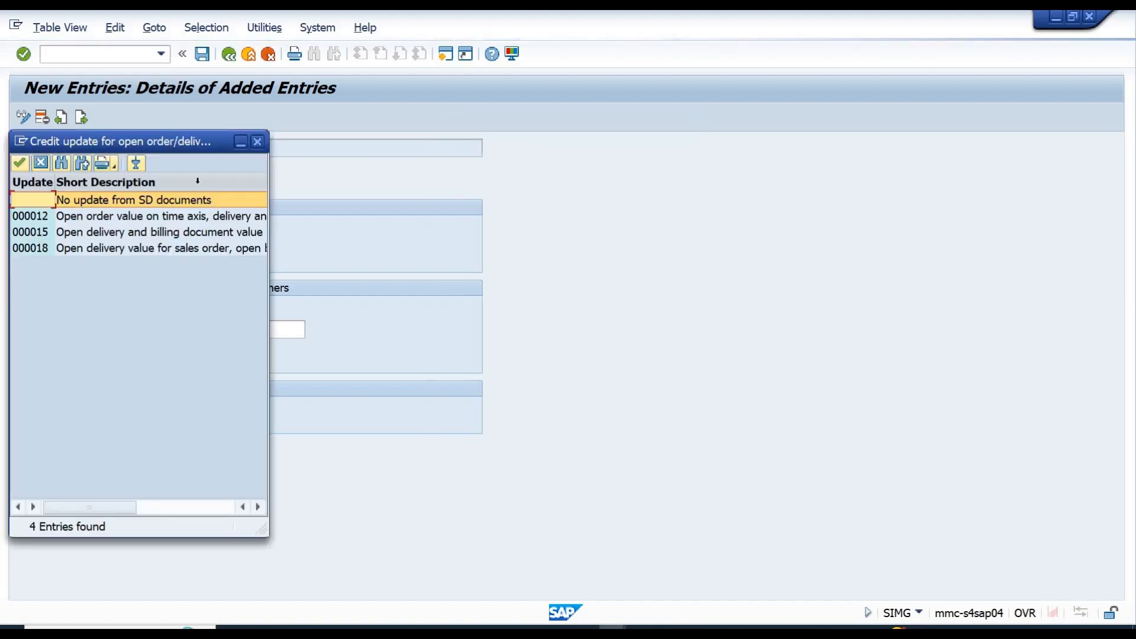
pyautogui.moveTo(170, 145); pyautogui.dragTo(511, 158)
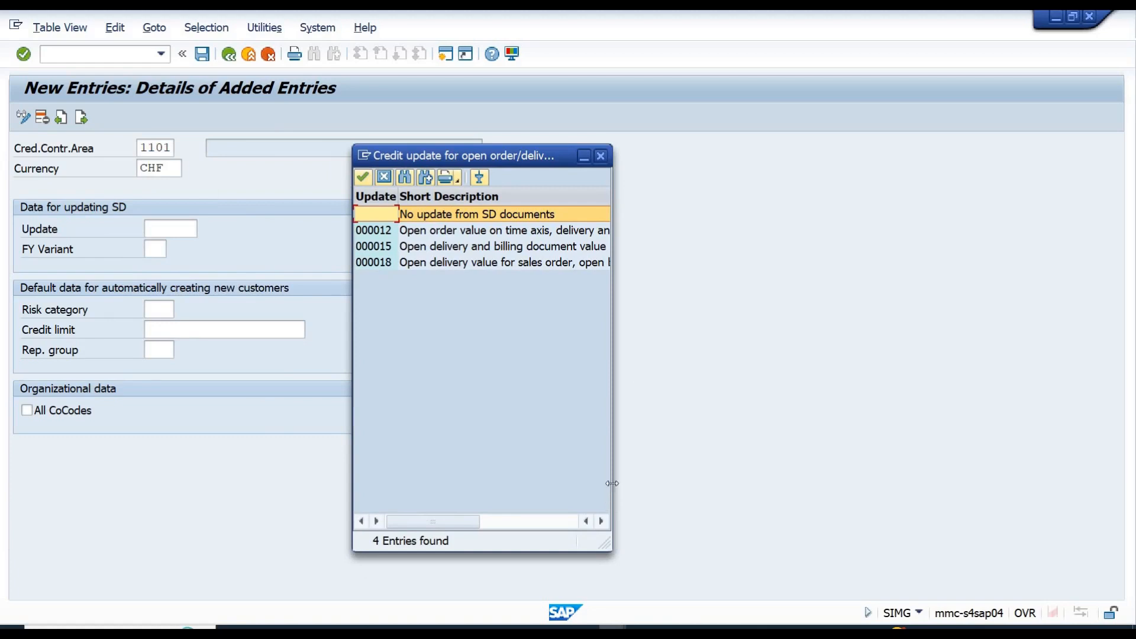
pyautogui.moveTo(613, 484); pyautogui.dragTo(817, 464)
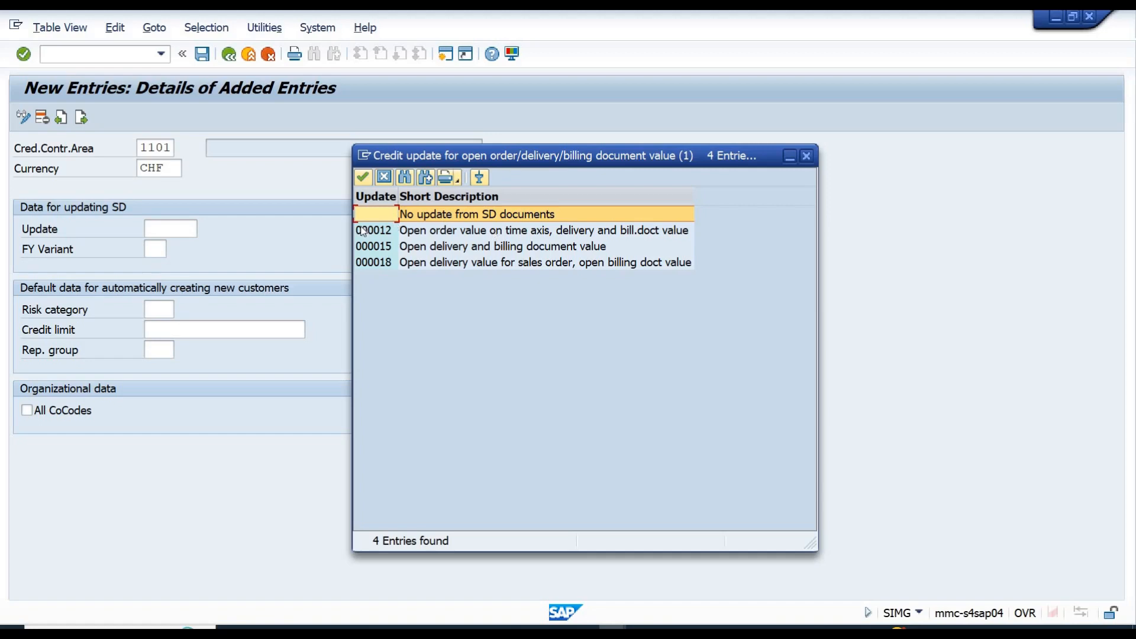
pyautogui.click(385, 232)
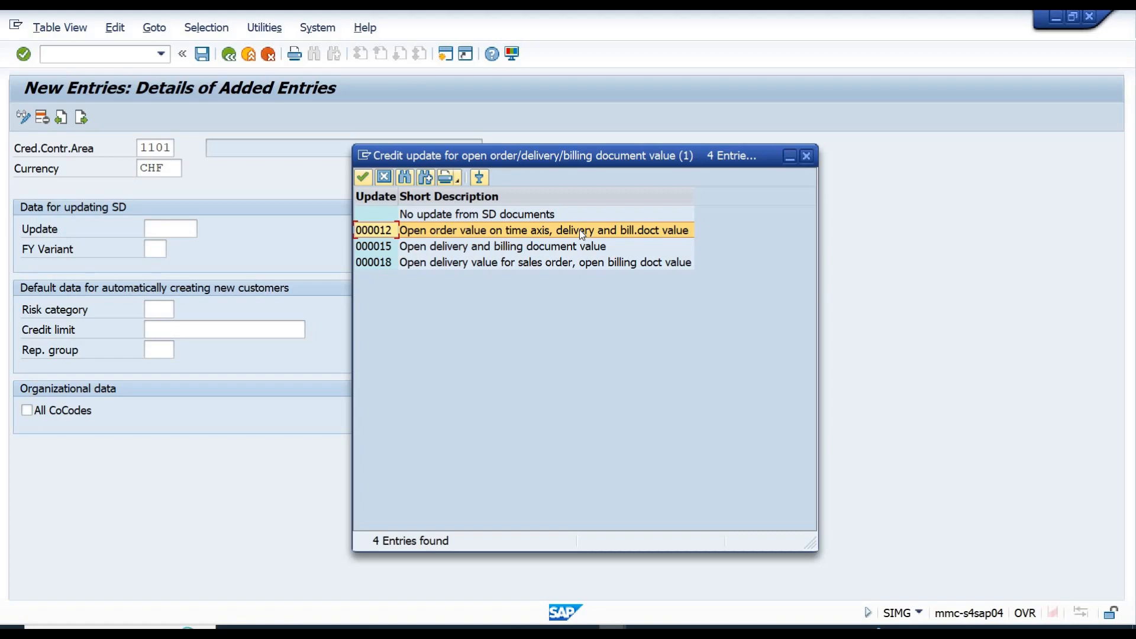
pyautogui.click(627, 236)
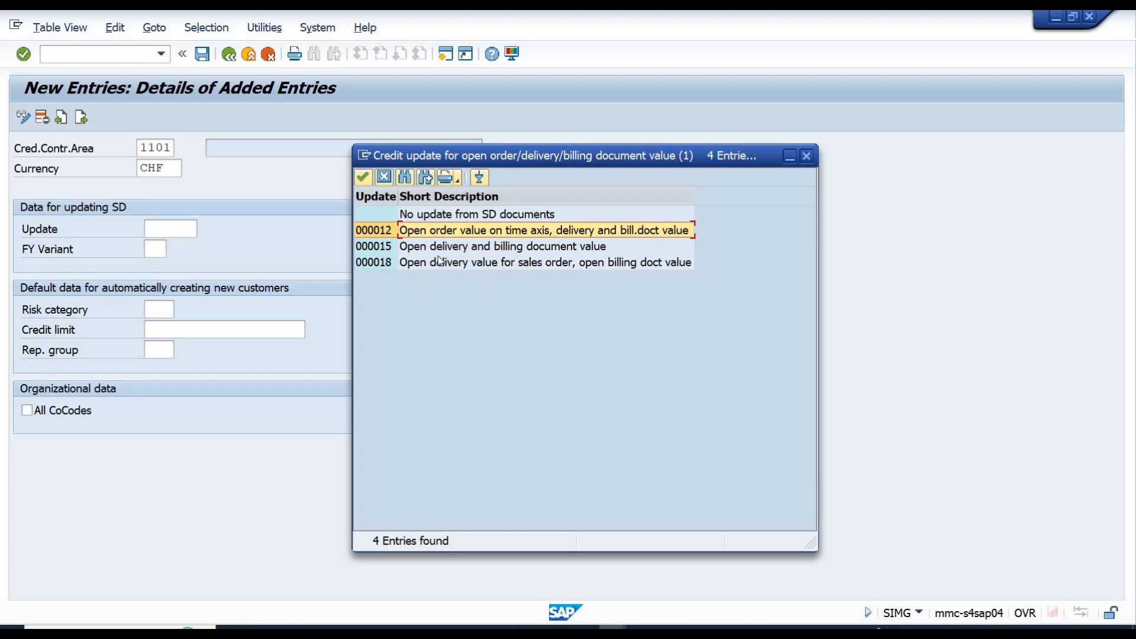
pyautogui.click(393, 251)
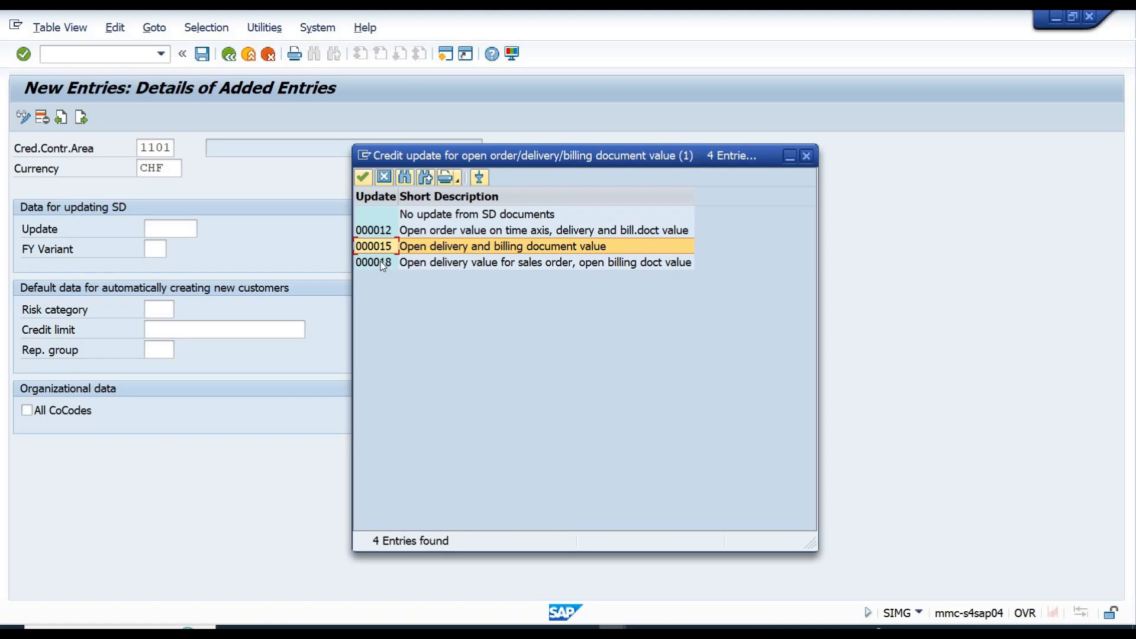
pyautogui.click(460, 267)
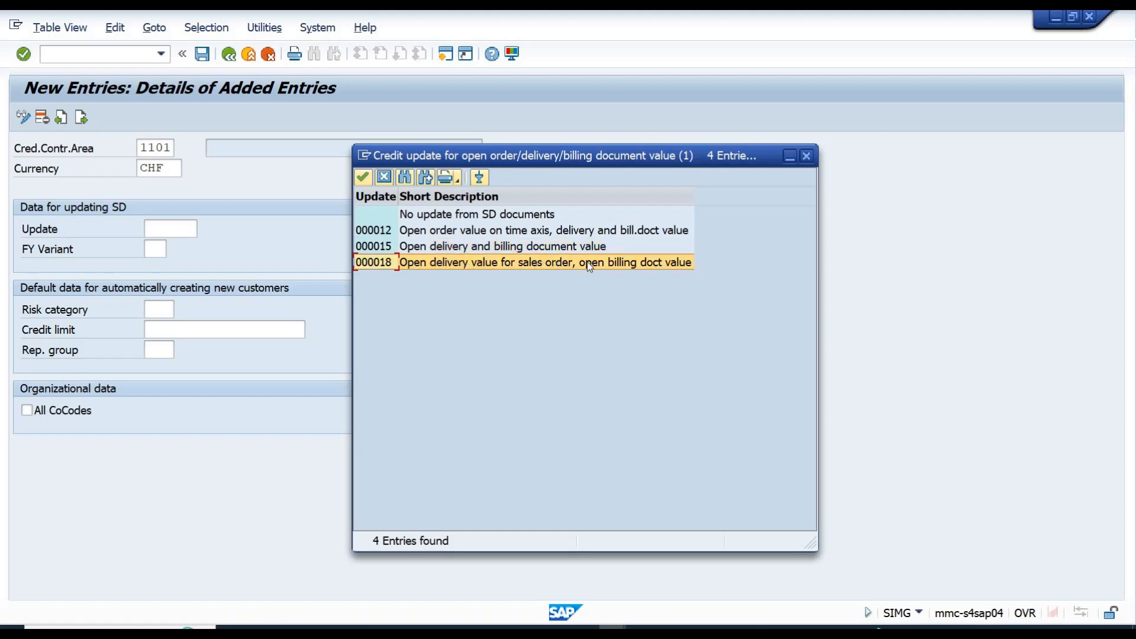
pyautogui.click(602, 266)
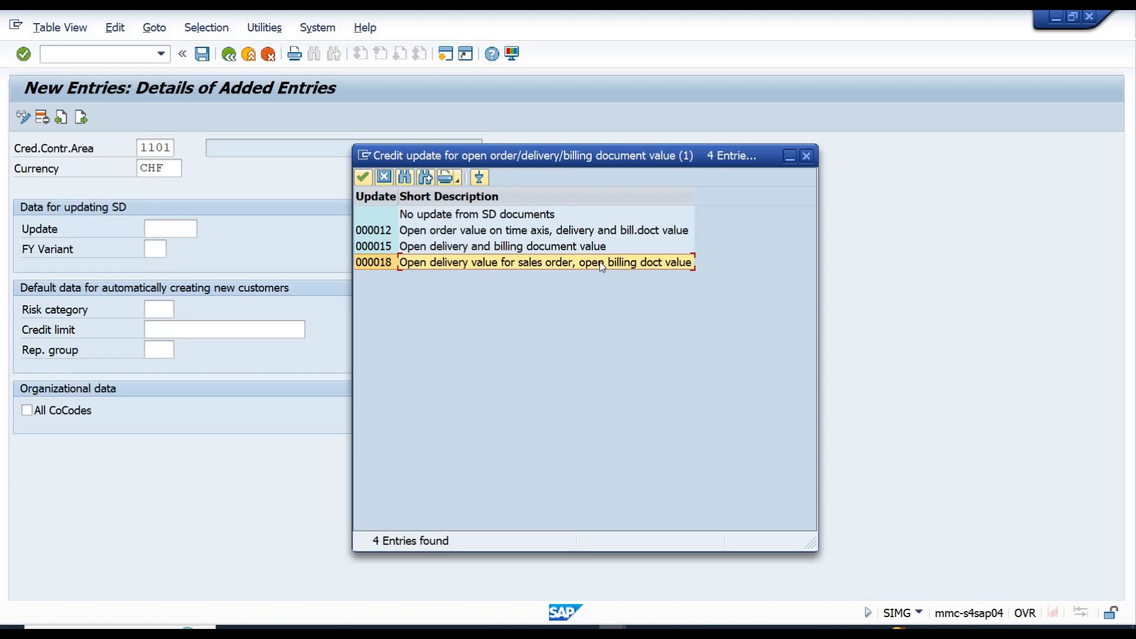
pyautogui.click(378, 233)
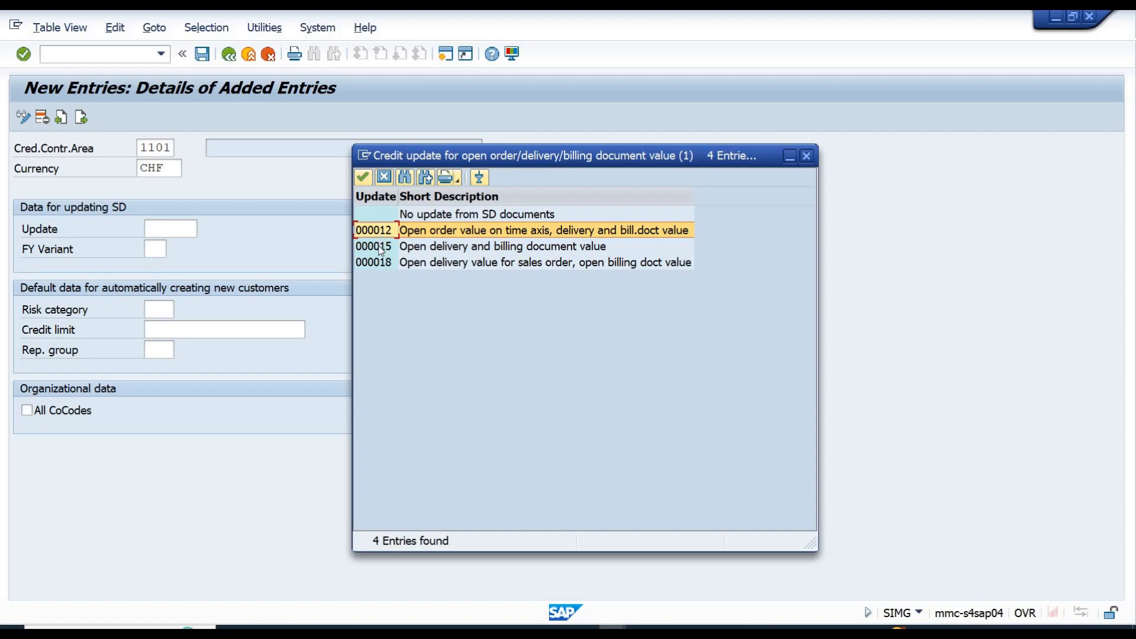
pyautogui.click(382, 251)
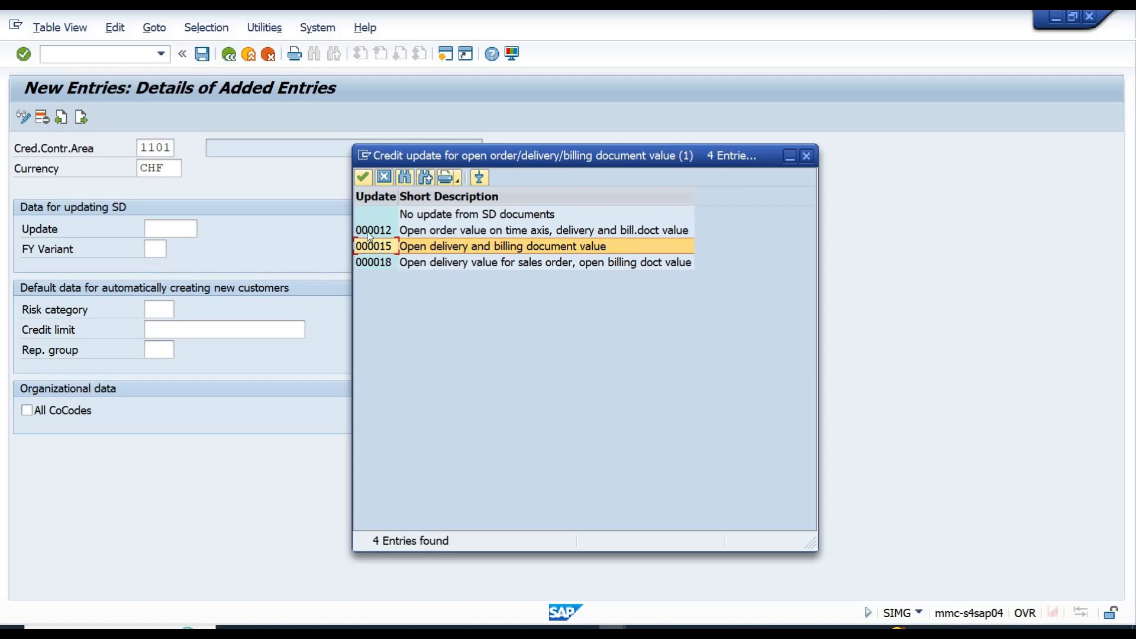
pyautogui.click(368, 232)
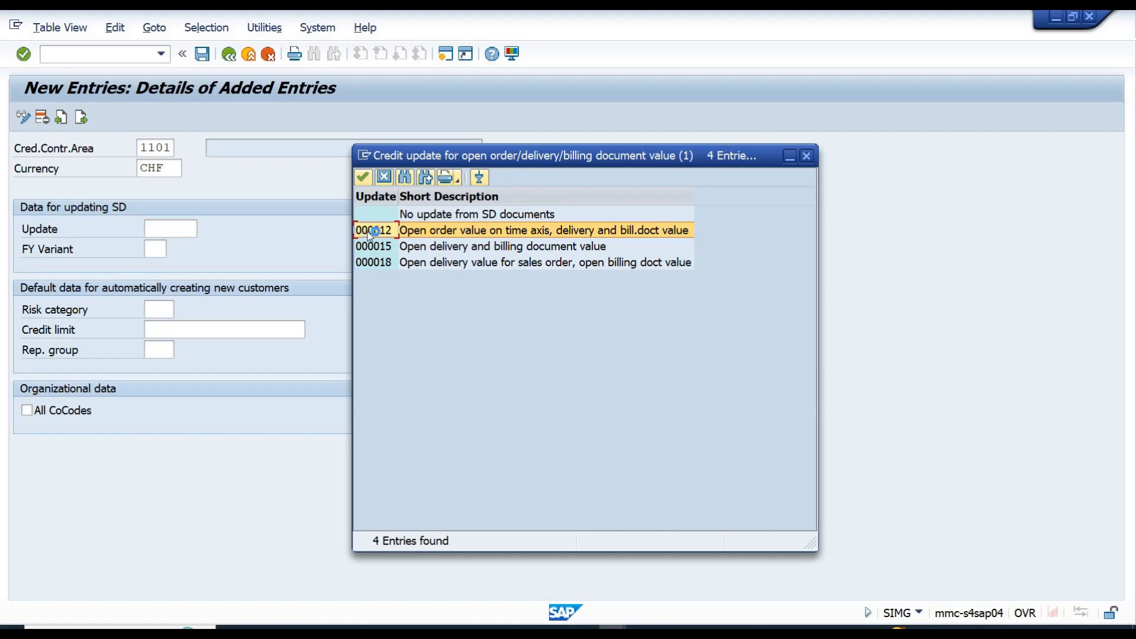
pyautogui.doubleClick(368, 232)
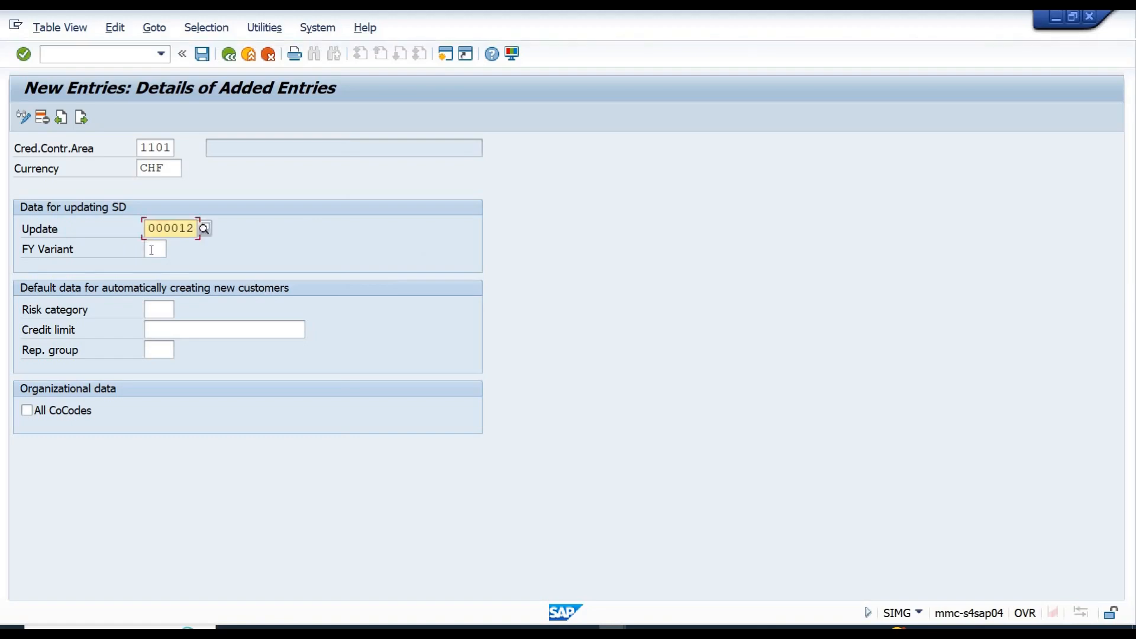
# Set the FY Variant of credit control area 1101 to 85, 12 periods calendar year, from the list of possible values
pyautogui.click(151, 251)
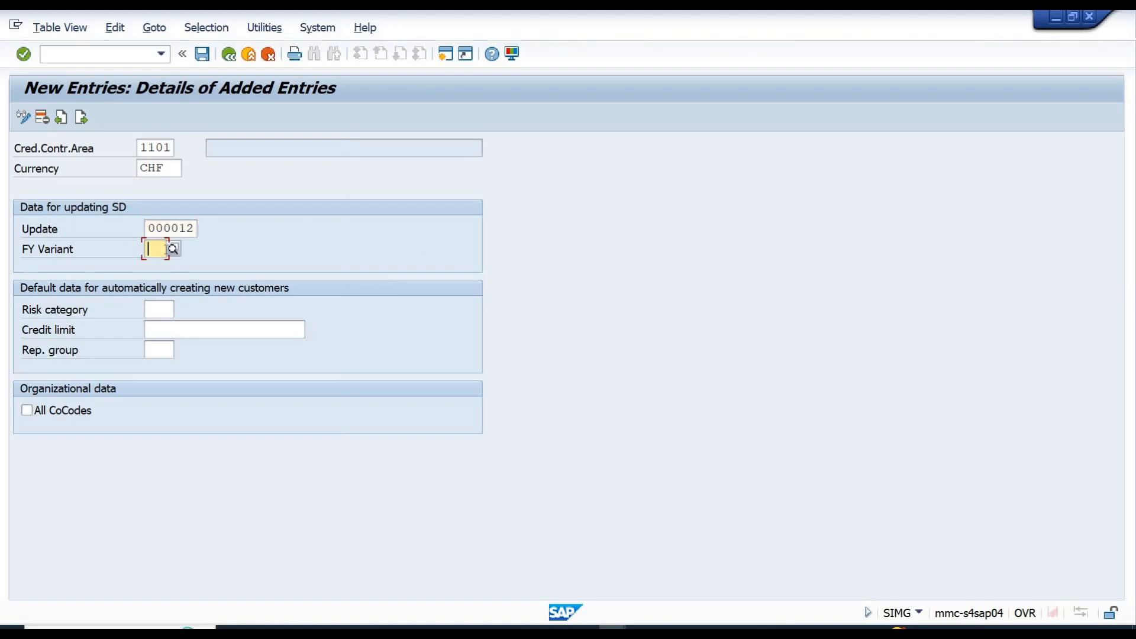
pyautogui.click(173, 249)
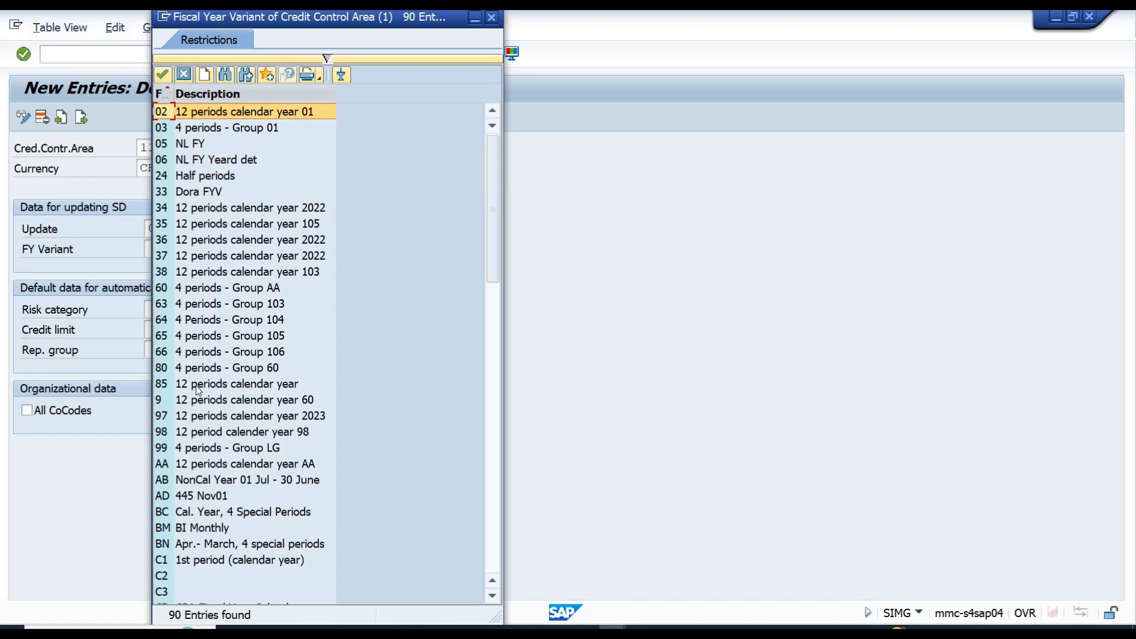
pyautogui.click(196, 386)
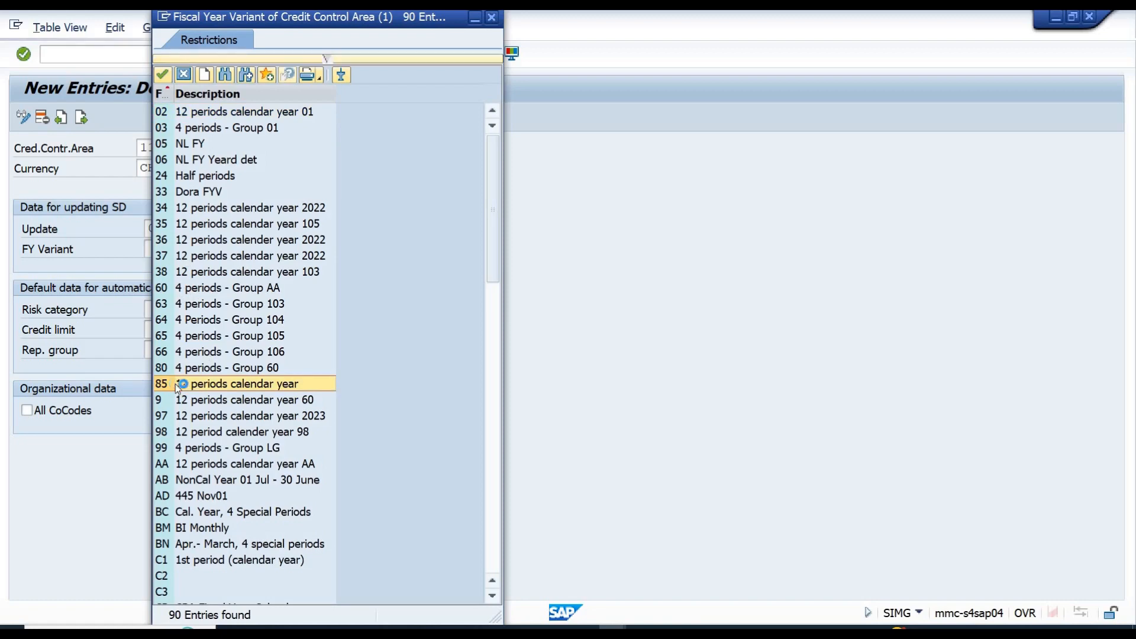
pyautogui.doubleClick(175, 385)
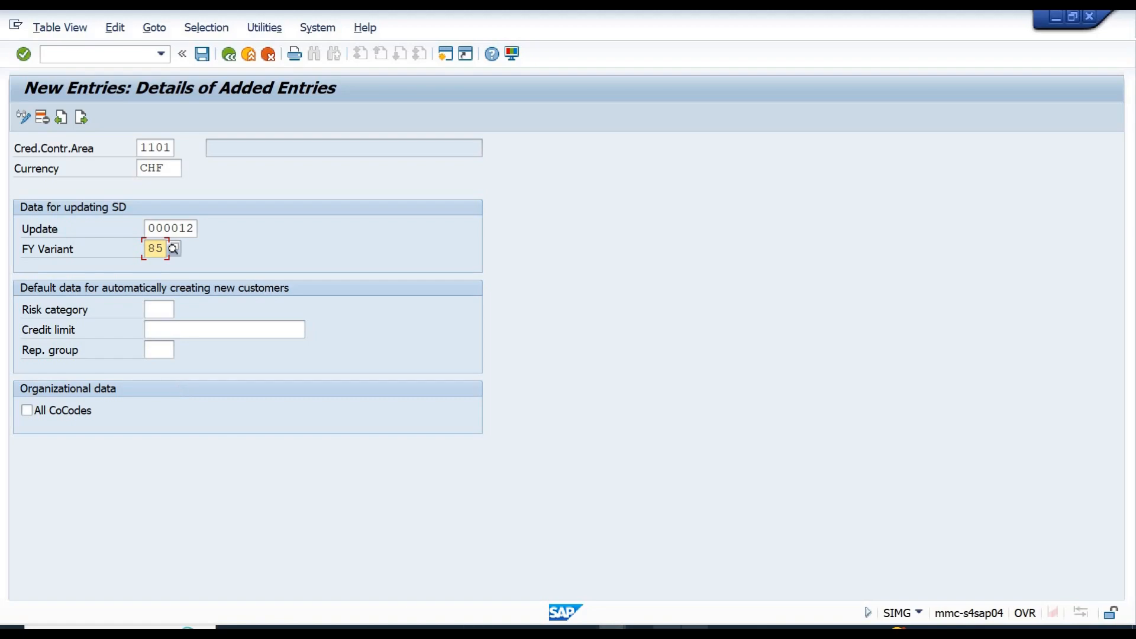
# Switch to the SD workbook in Excel, add a new worksheet and set the font size of all its cells to 20
pyautogui.click(722, 628)
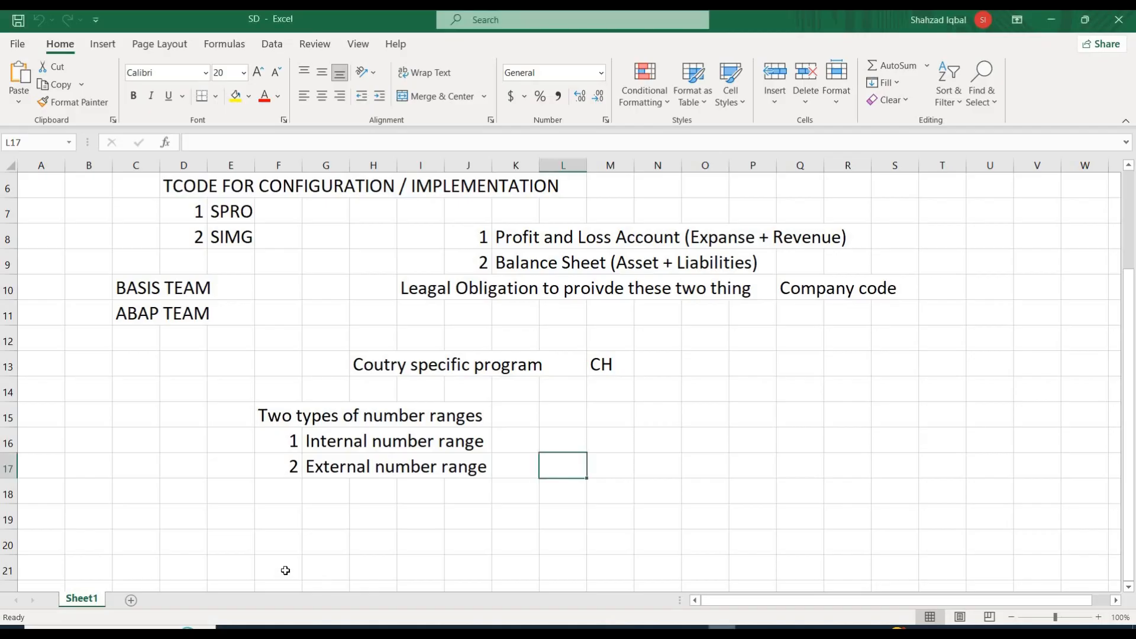
pyautogui.click(132, 602)
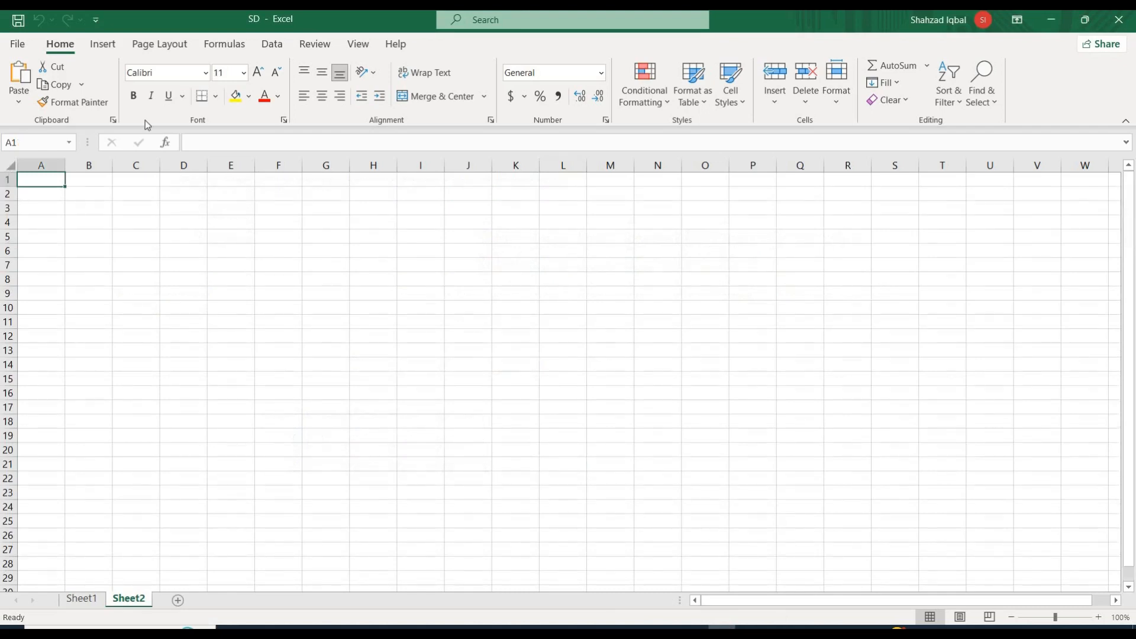
pyautogui.hotkey('ctrl', 'a')
pyautogui.click(229, 72)
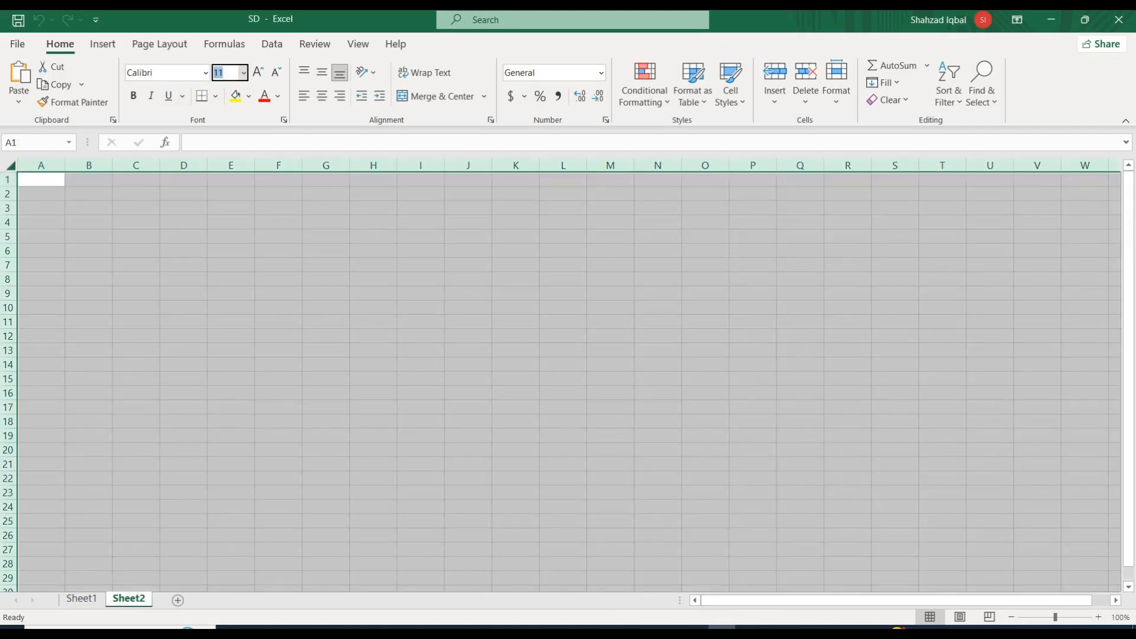
pyautogui.write('20')
pyautogui.press('Return')
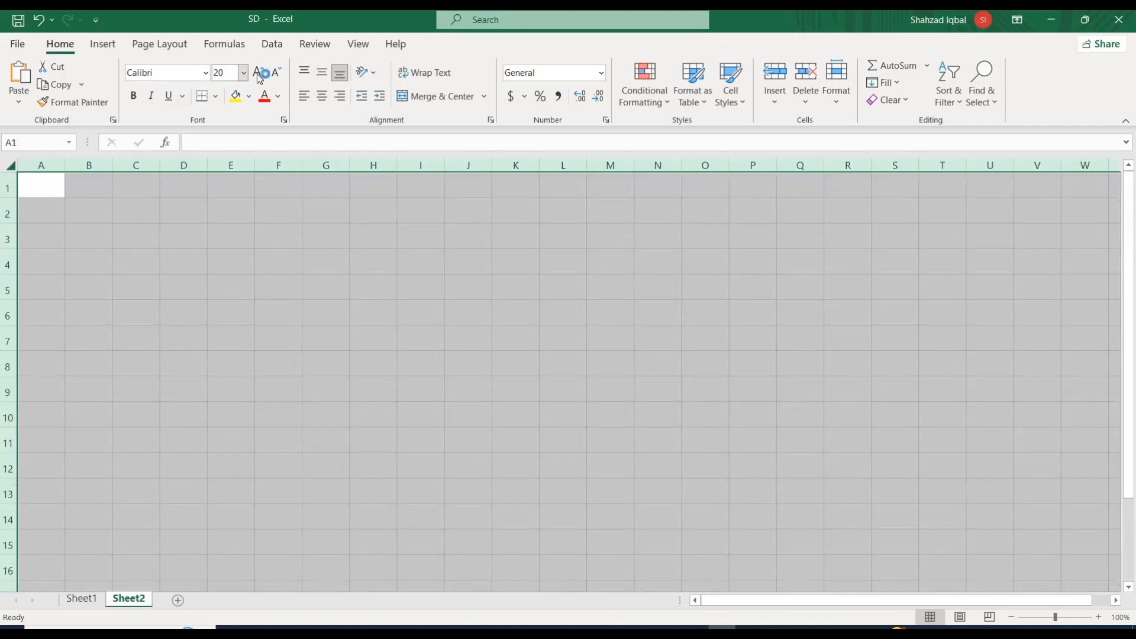
# Enter "Fiscal Year variant" in cell F2 and "Posting Period Variant" in cell F3
pyautogui.click(275, 214)
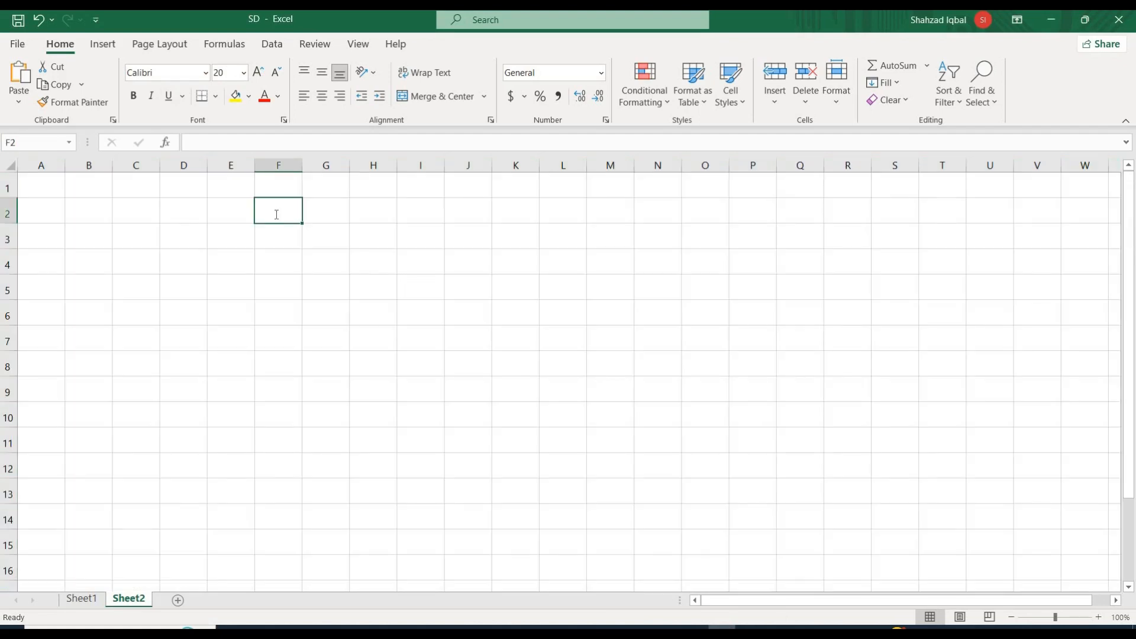
pyautogui.write('Fiscal Year')
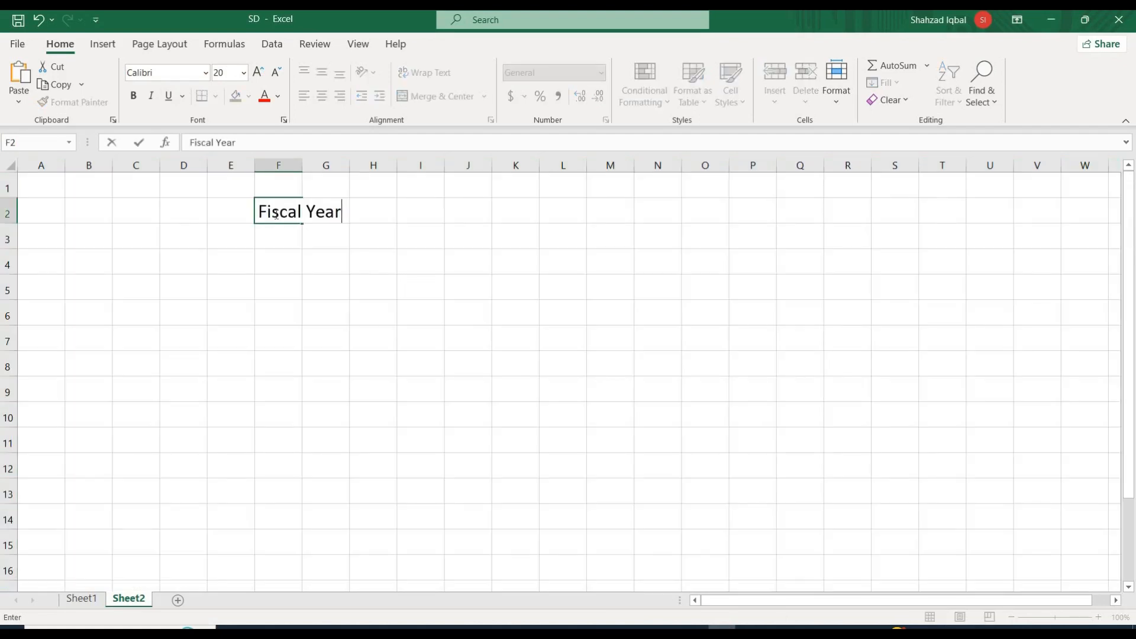
pyautogui.write(' variant')
pyautogui.press('Return')
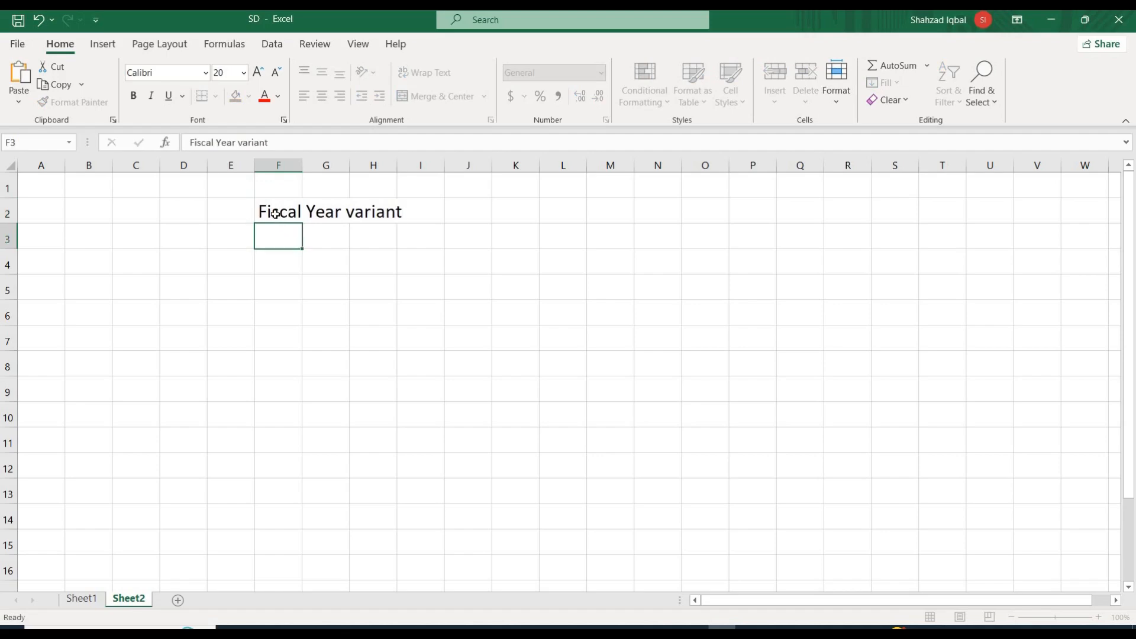
pyautogui.write('Posting P')
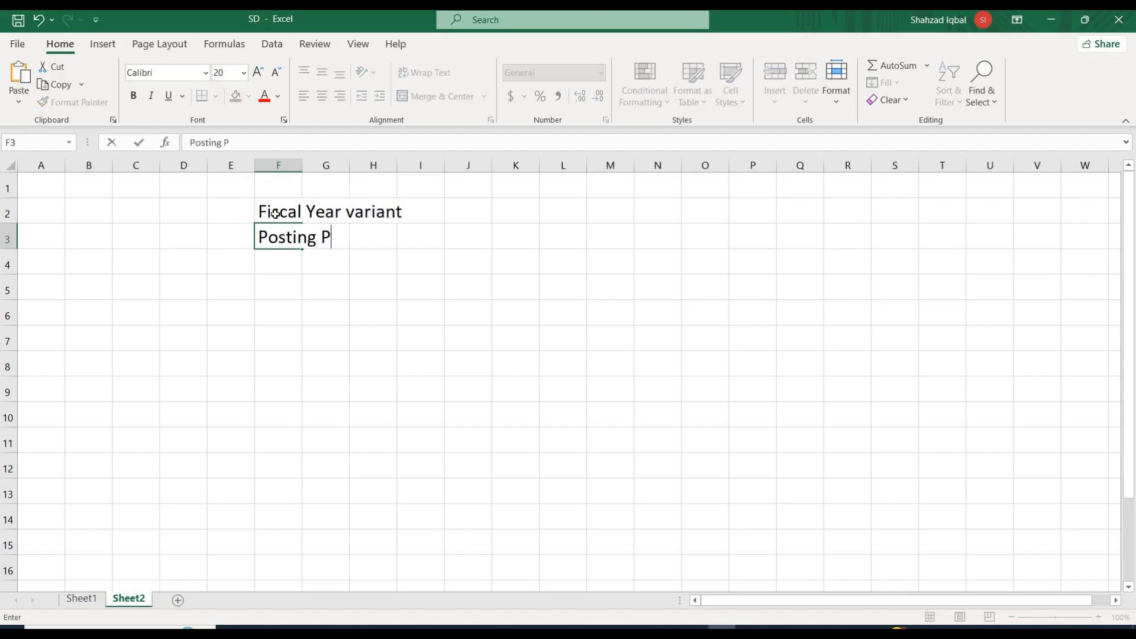
pyautogui.write('eriod Variant')
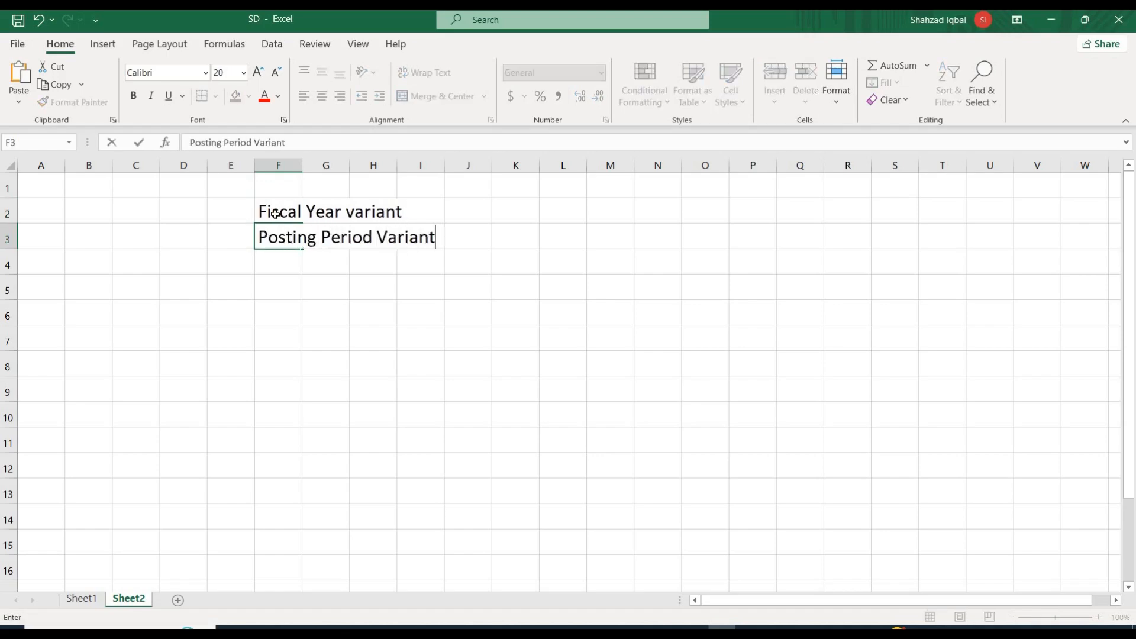
pyautogui.press('Up')
# Write "How many period in one fiscal year, How many" in cell K2 beside the fiscal year variant label
pyautogui.press('Right')
pyautogui.press('Right')
pyautogui.press('Right')
pyautogui.press('Right')
pyautogui.press('Right')
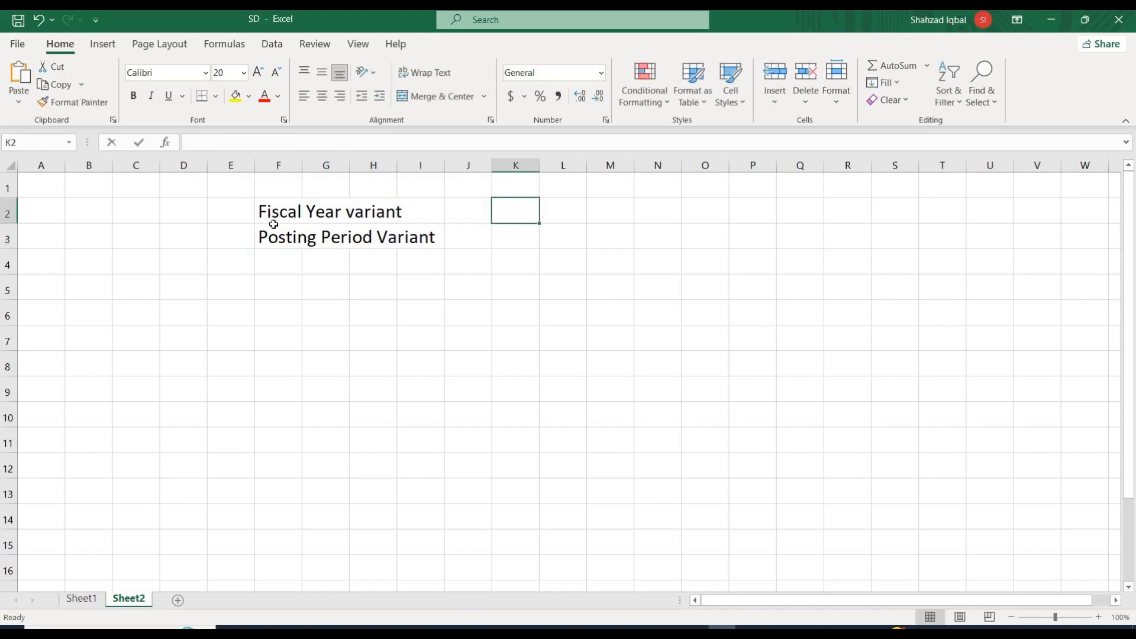
pyautogui.write('How many p')
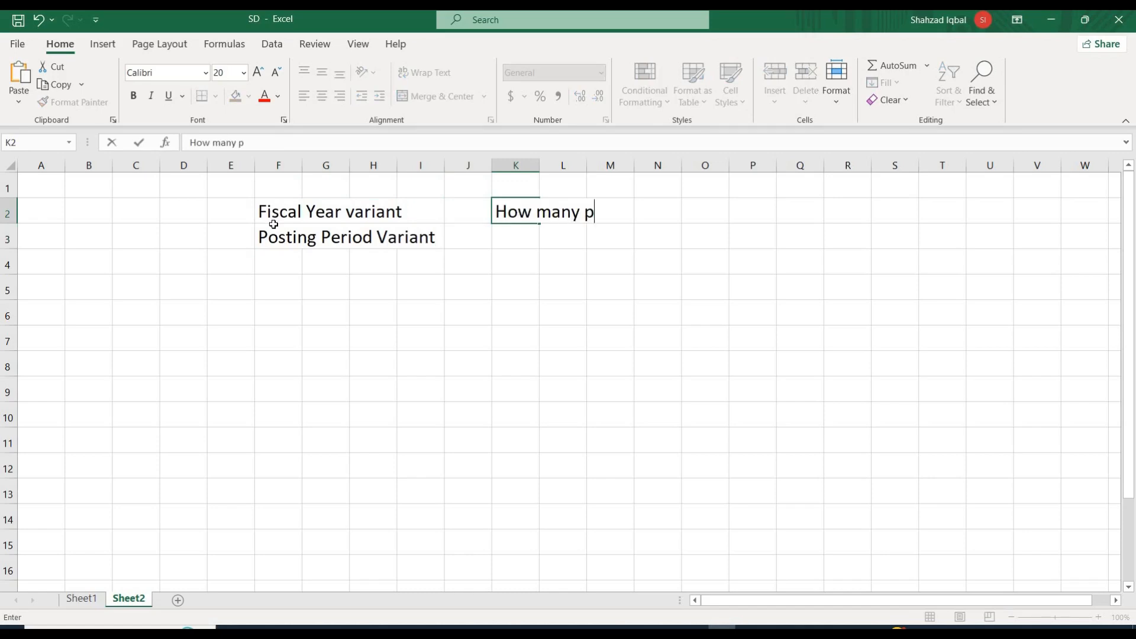
pyautogui.write('eriod in o')
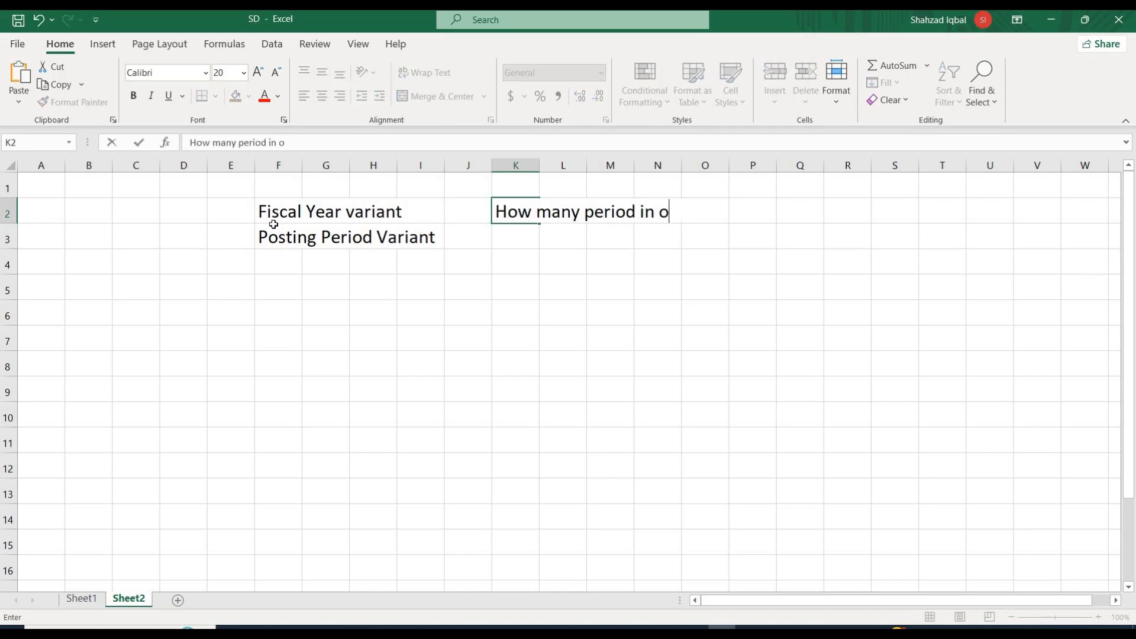
pyautogui.write('ne fiscal year, How')
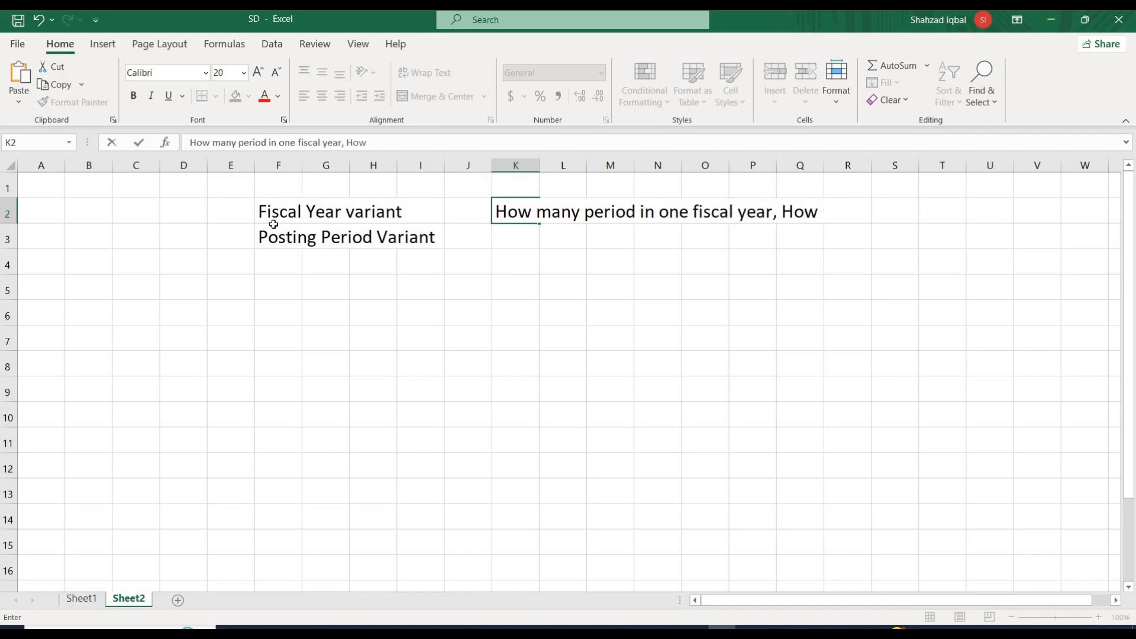
pyautogui.write(' many')
# Insert the word "Normal" before "period" in the K2 note
pyautogui.press('F2')
pyautogui.press('Left')
pyautogui.press('Left')
pyautogui.press('Left')
pyautogui.press('Left')
pyautogui.press('Left')
pyautogui.press('Left')
pyautogui.press('Left')
pyautogui.press('Left')
pyautogui.press('Left')
pyautogui.press('Left')
pyautogui.press('Left')
pyautogui.press('Left')
pyautogui.press('Left')
pyautogui.press('Left')
pyautogui.press('Left')
pyautogui.press('Left')
pyautogui.press('Left')
pyautogui.press('Left')
pyautogui.press('Left')
pyautogui.press('Left')
pyautogui.press('Left')
pyautogui.press('Left')
pyautogui.press('Left')
pyautogui.press('Left')
pyautogui.press('Left')
pyautogui.press('Left')
pyautogui.write('Normal')
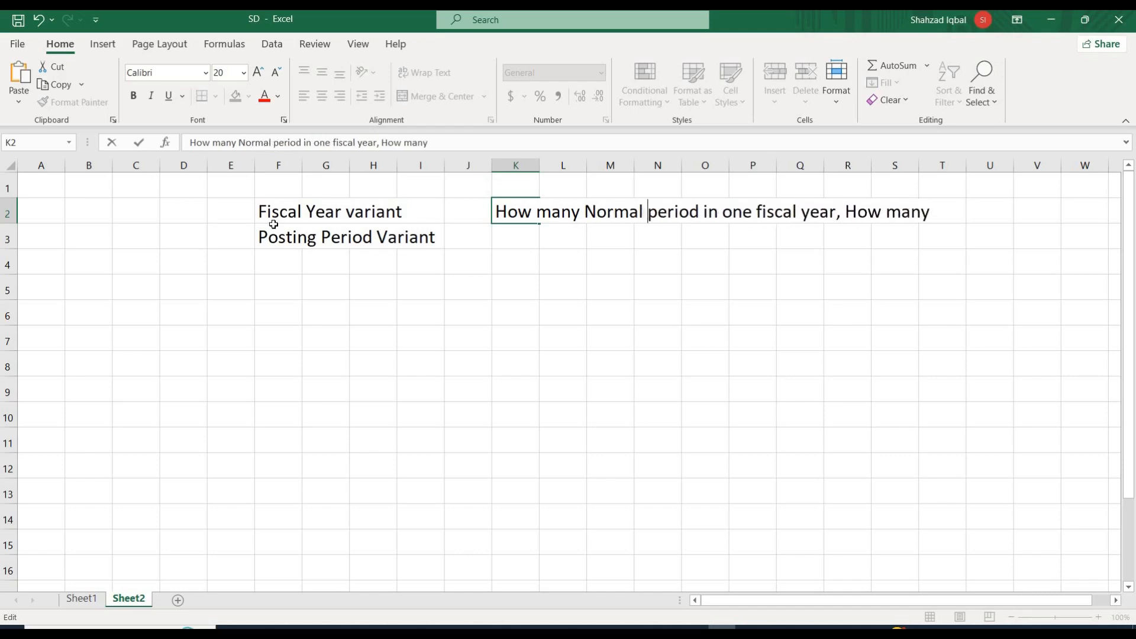
# Insert "& Special Periods" after "Normal period" in the K2 note
pyautogui.press('Right')
pyautogui.press('Right')
pyautogui.press('Right')
pyautogui.press('Right')
pyautogui.press('Right')
pyautogui.press('Right')
pyautogui.press('Right')
pyautogui.write('& Sp')
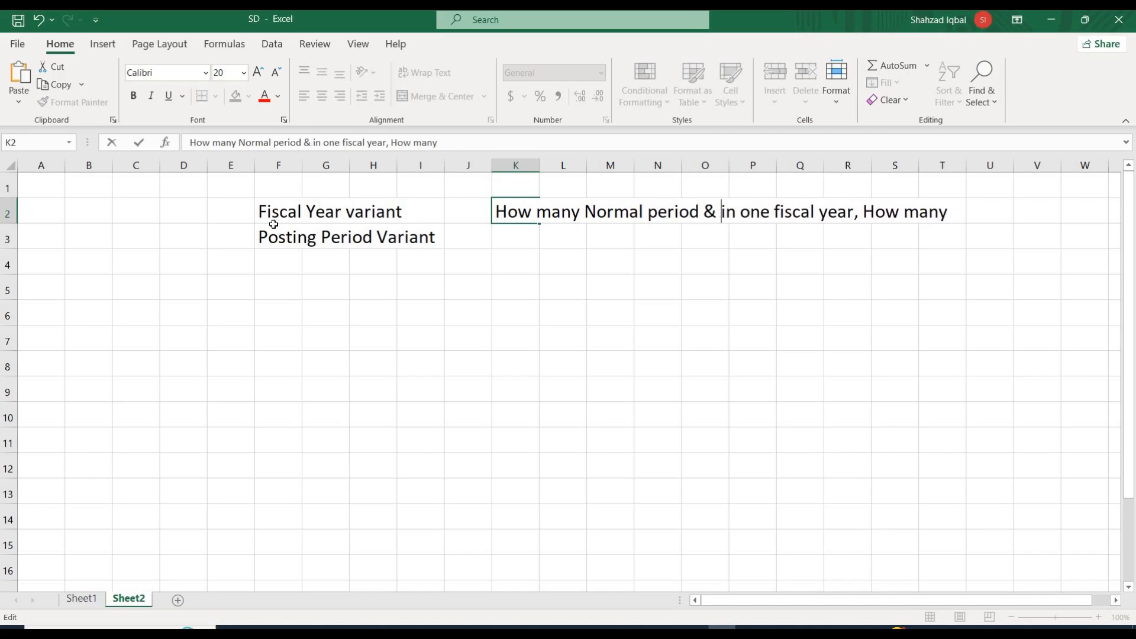
pyautogui.write('ecial Perio')
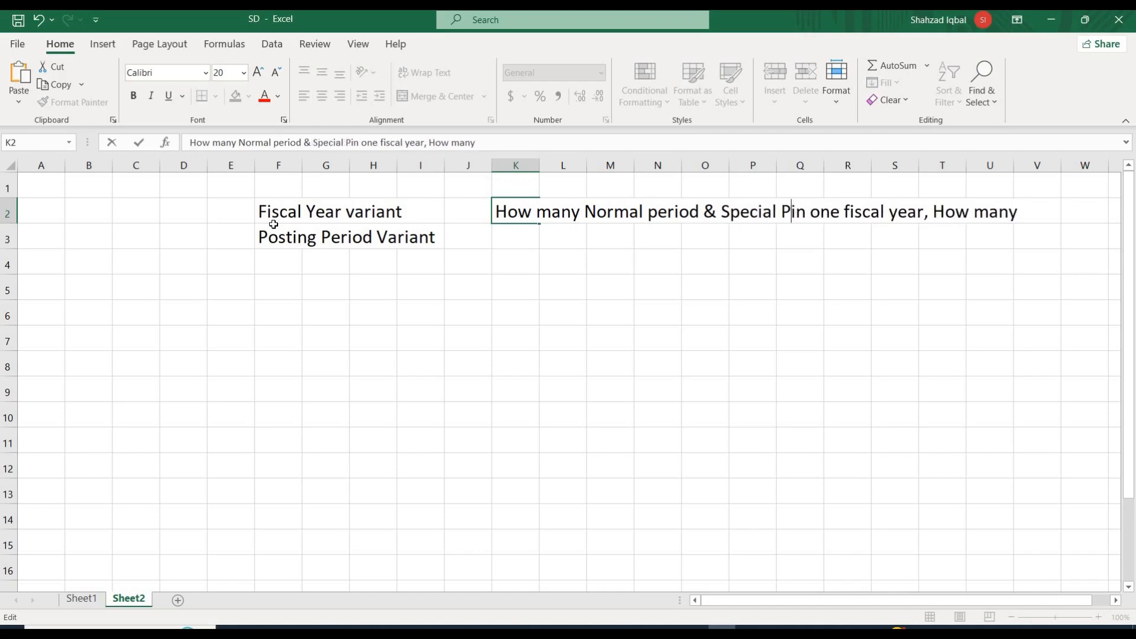
pyautogui.write('ds')
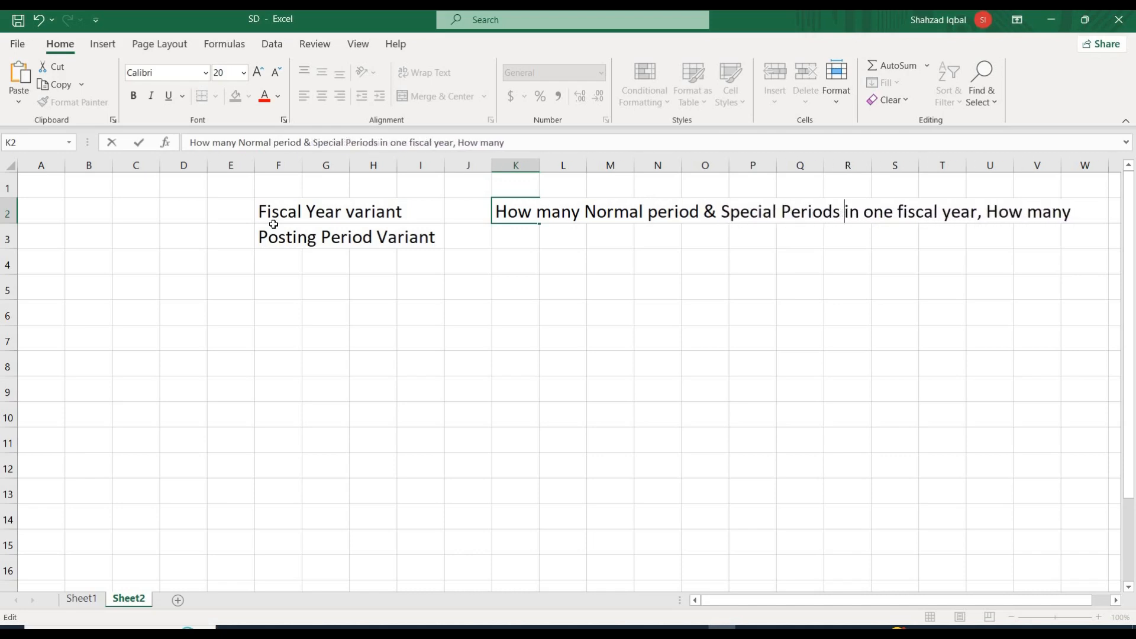
# Remove the trailing ", How many" from the K2 note and commit the cell
pyautogui.press('Right')
pyautogui.press('Right')
pyautogui.press('Right')
pyautogui.press('Right')
pyautogui.press('Right')
pyautogui.press('Right')
pyautogui.press('Right')
pyautogui.press('Right')
pyautogui.press('Right')
pyautogui.press('Right')
pyautogui.press('Right')
pyautogui.press('Right')
pyautogui.press('Right')
pyautogui.press('Right')
pyautogui.press('Right')
pyautogui.press('Right')
pyautogui.press('Right')
pyautogui.press('Right')
pyautogui.hotkey('shift', 'Right')
pyautogui.hotkey('shift', 'Right')
pyautogui.hotkey('shift', 'Right')
pyautogui.hotkey('shift', 'Right')
pyautogui.hotkey('shift', 'Right')
pyautogui.hotkey('shift', 'Right')
pyautogui.hotkey('shift', 'Right')
pyautogui.hotkey('shift', 'Right')
pyautogui.hotkey('shift', 'Right')
pyautogui.hotkey('shift', 'Right')
pyautogui.press('Delete')
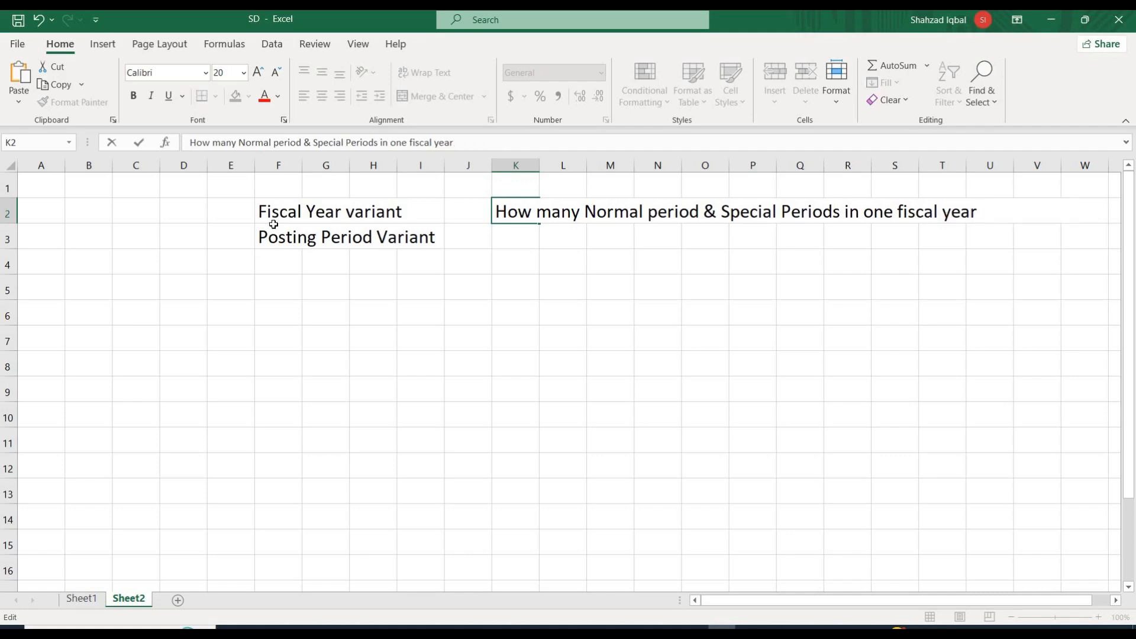
pyautogui.press('Return')
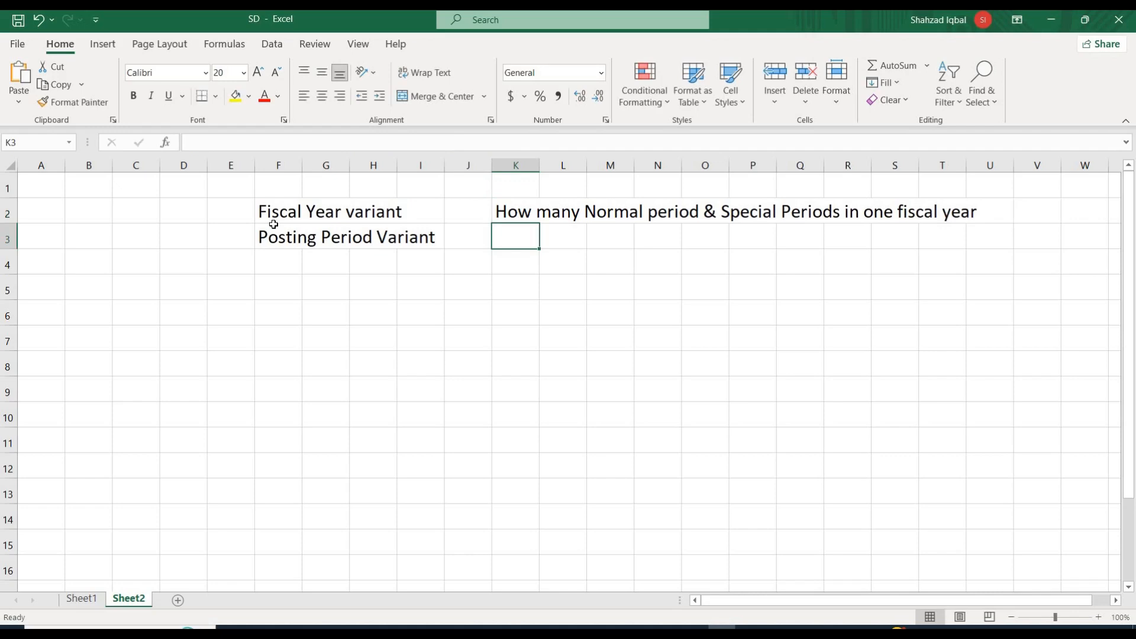
# Enter "Which period is open / close and how peirods are opend and closed" in cell K3 beside the posting period variant label
pyautogui.write('Whic')
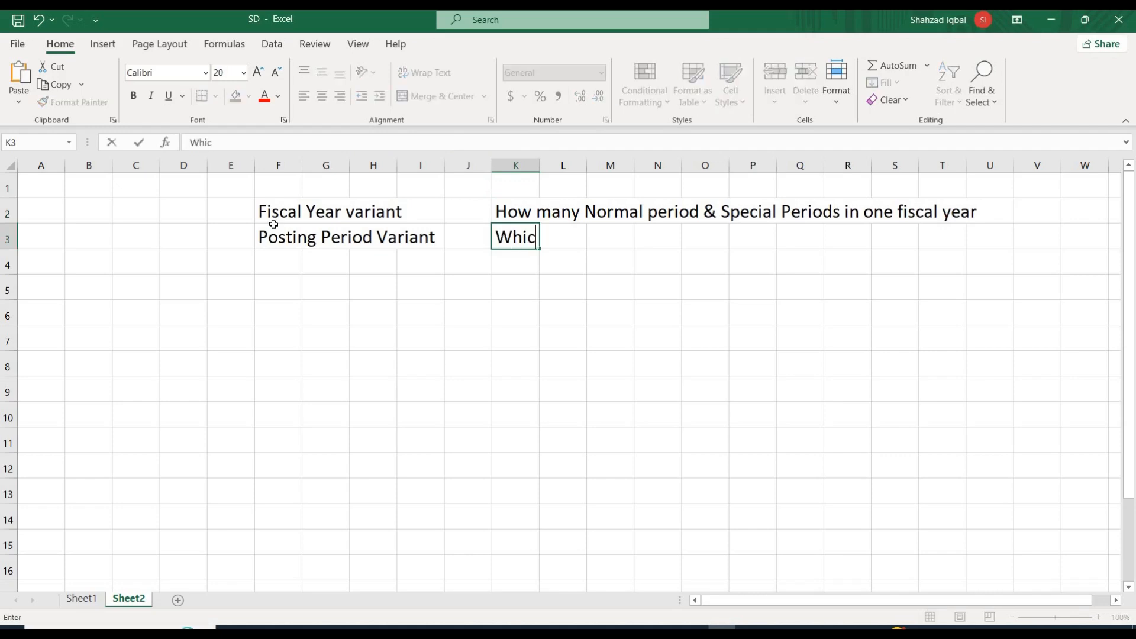
pyautogui.write('h period is ')
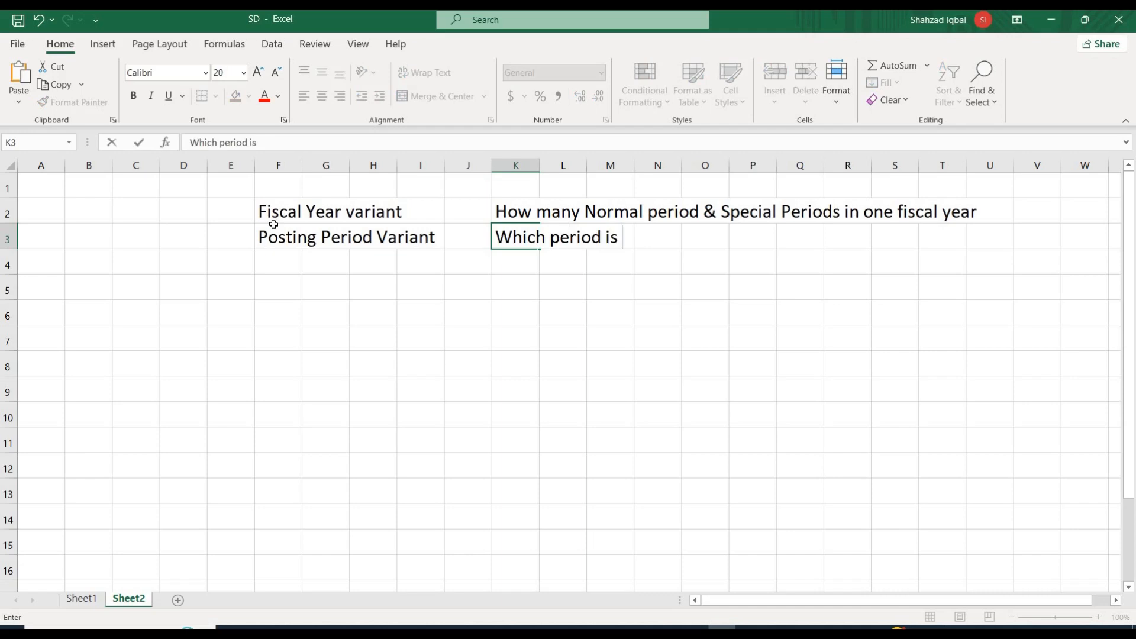
pyautogui.write('open / cl')
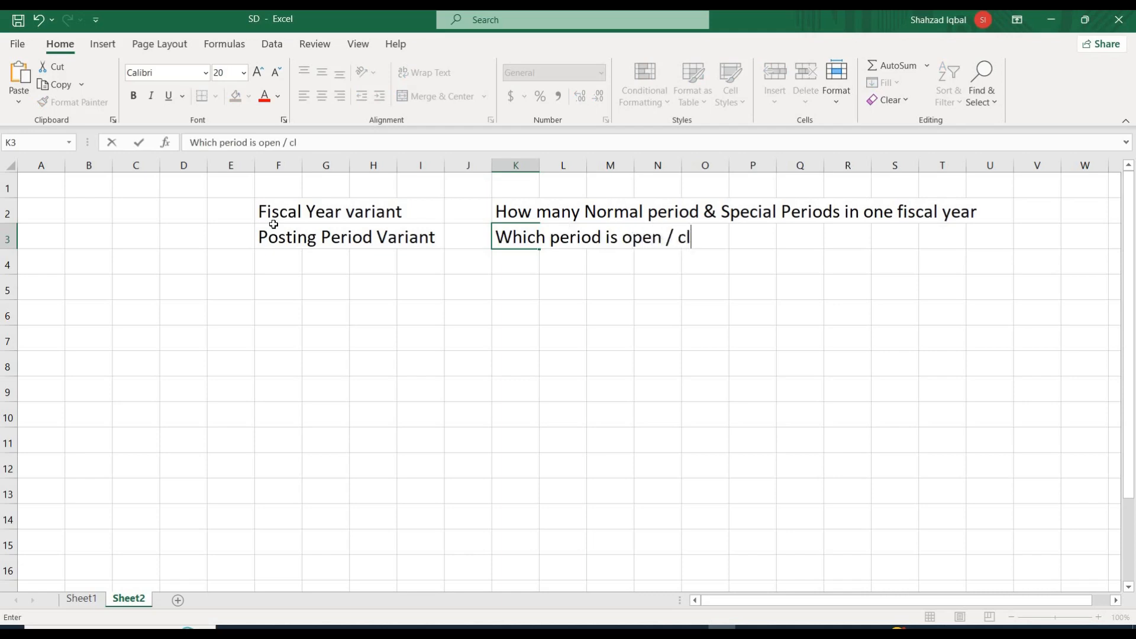
pyautogui.write('ose and how ')
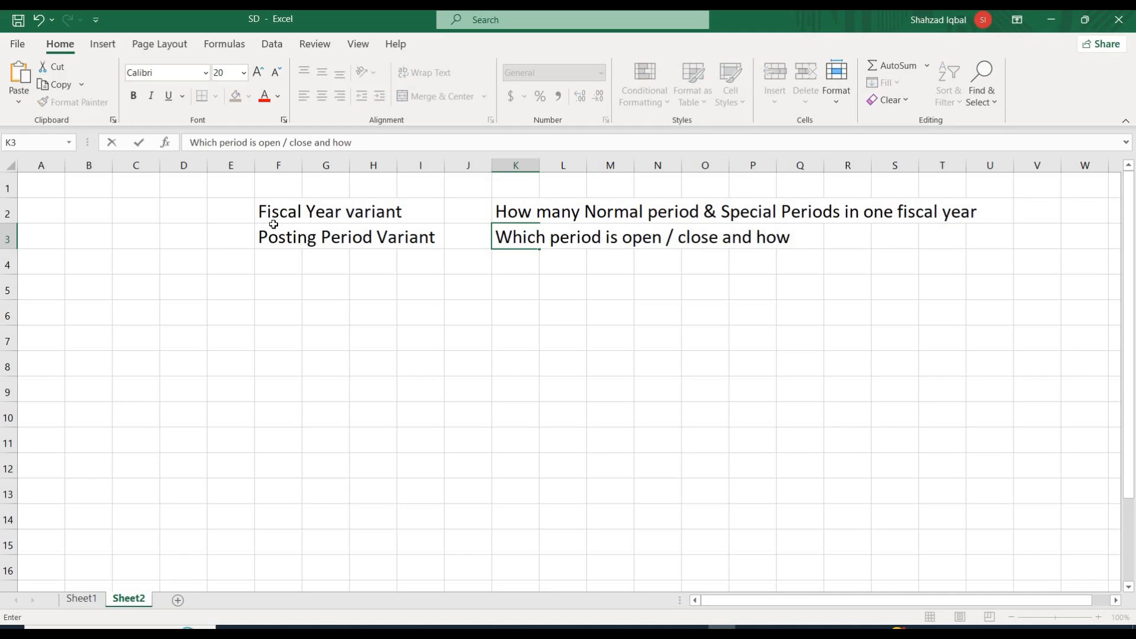
pyautogui.write('peirods ')
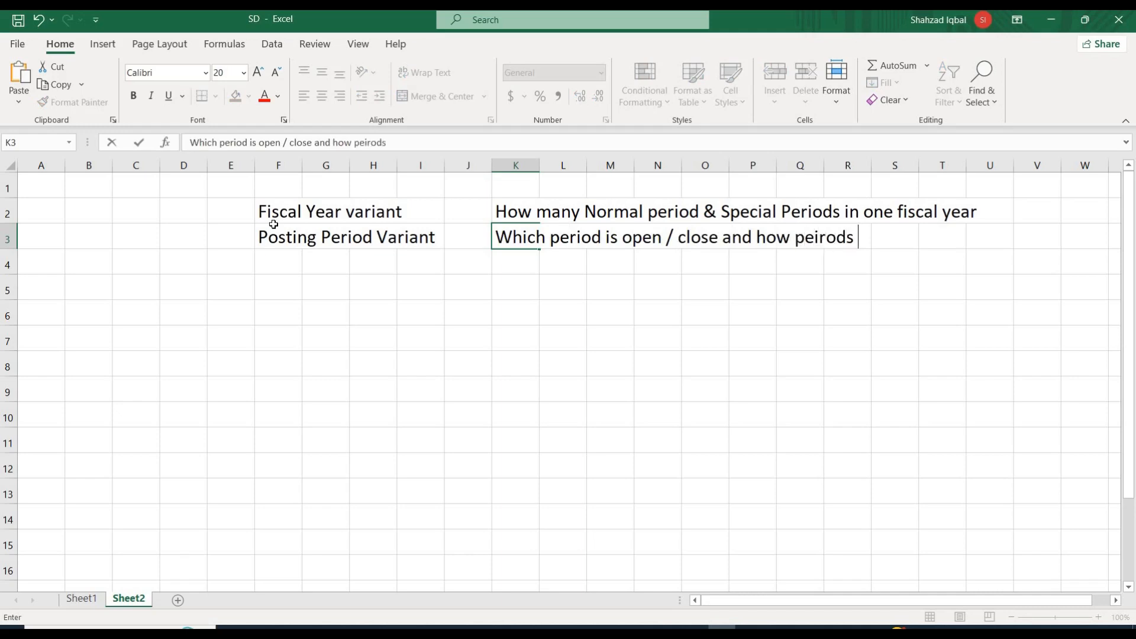
pyautogui.write('are opend and ')
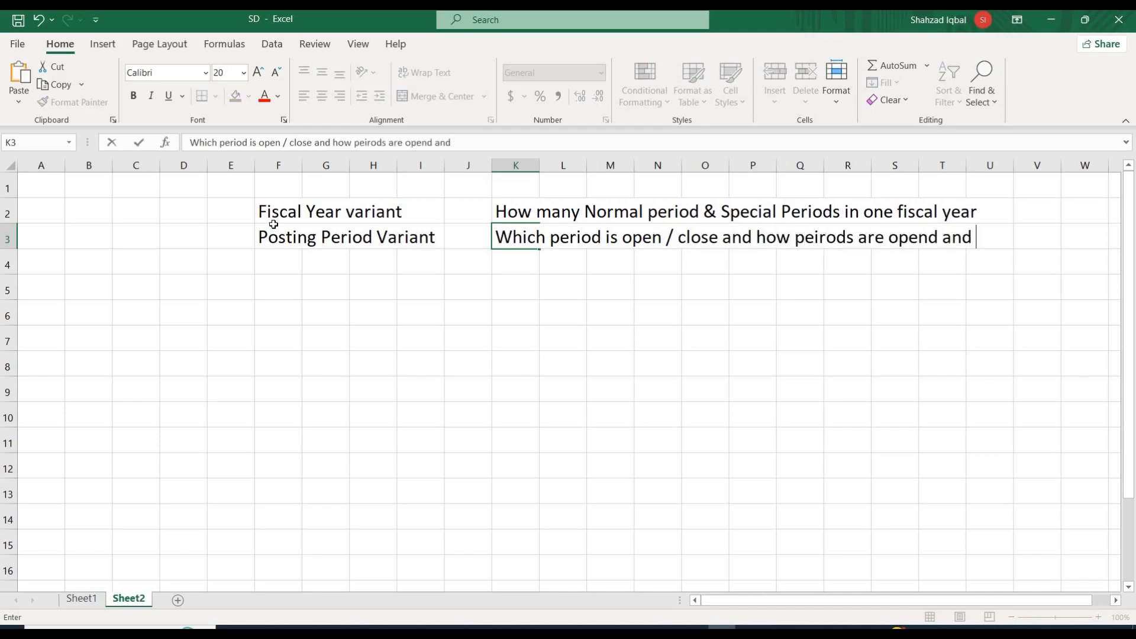
pyautogui.write('closed')
pyautogui.press('Return')
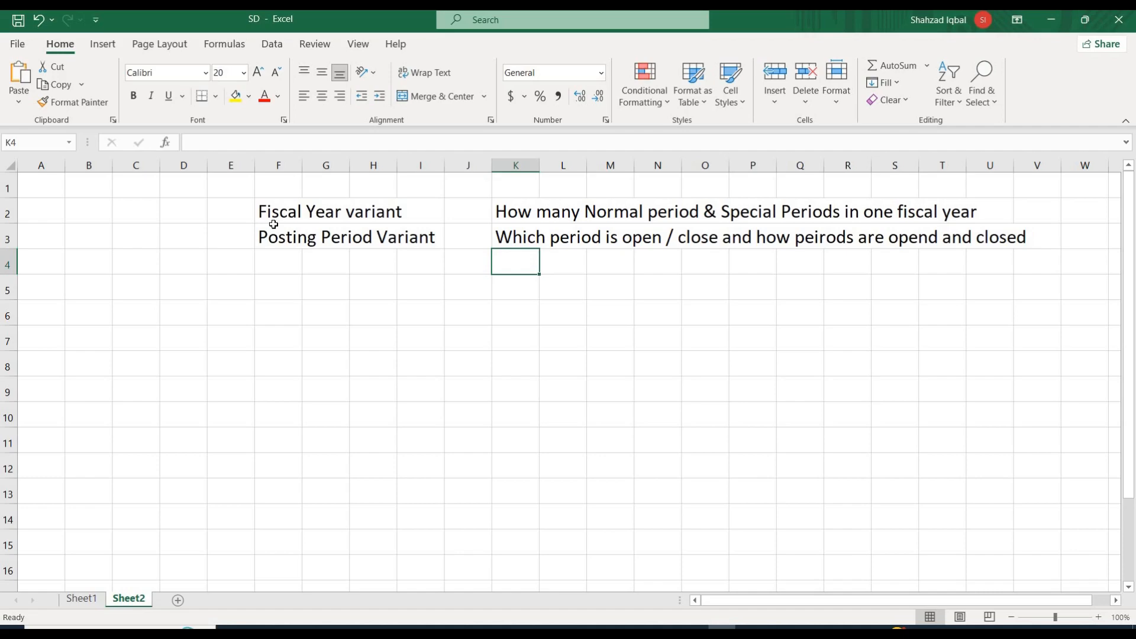
pyautogui.click(274, 226)
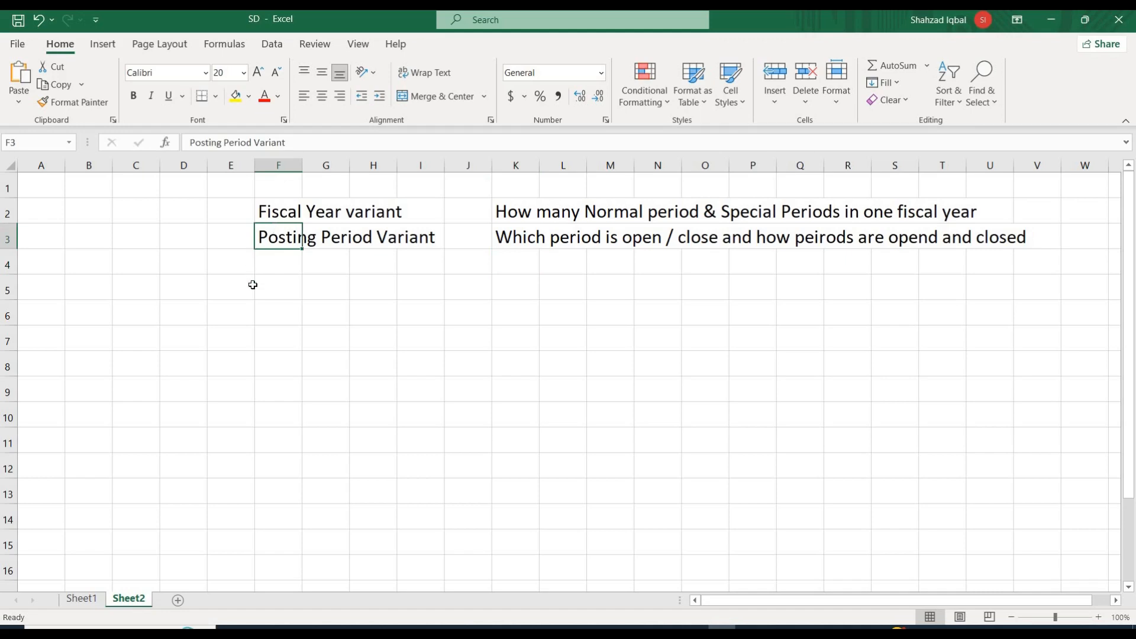
pyautogui.click(215, 286)
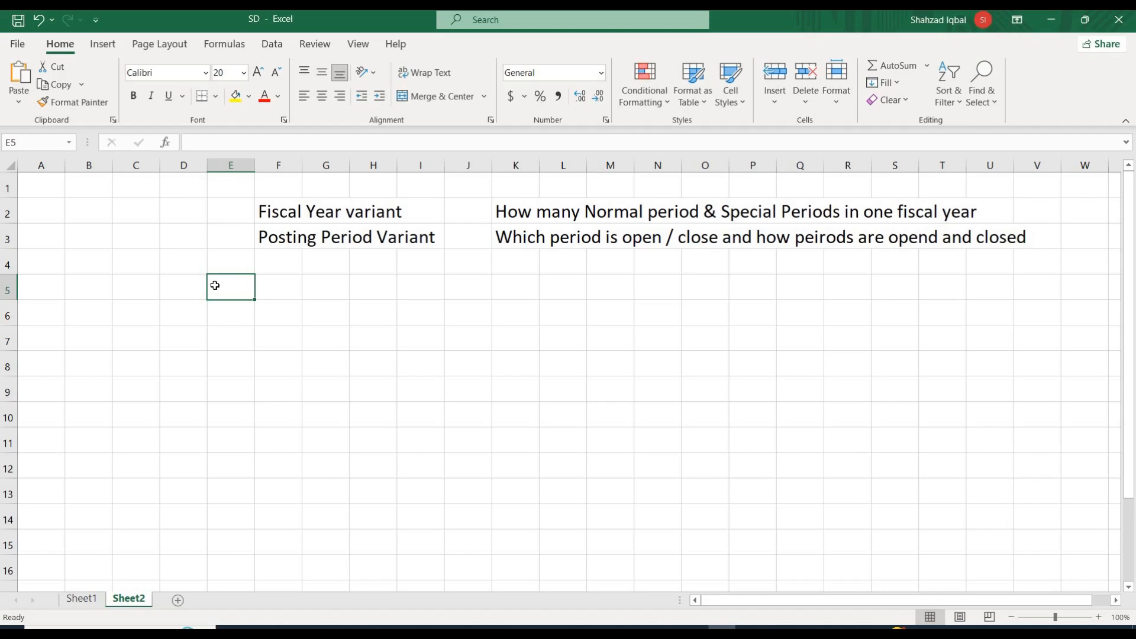
pyautogui.click(271, 240)
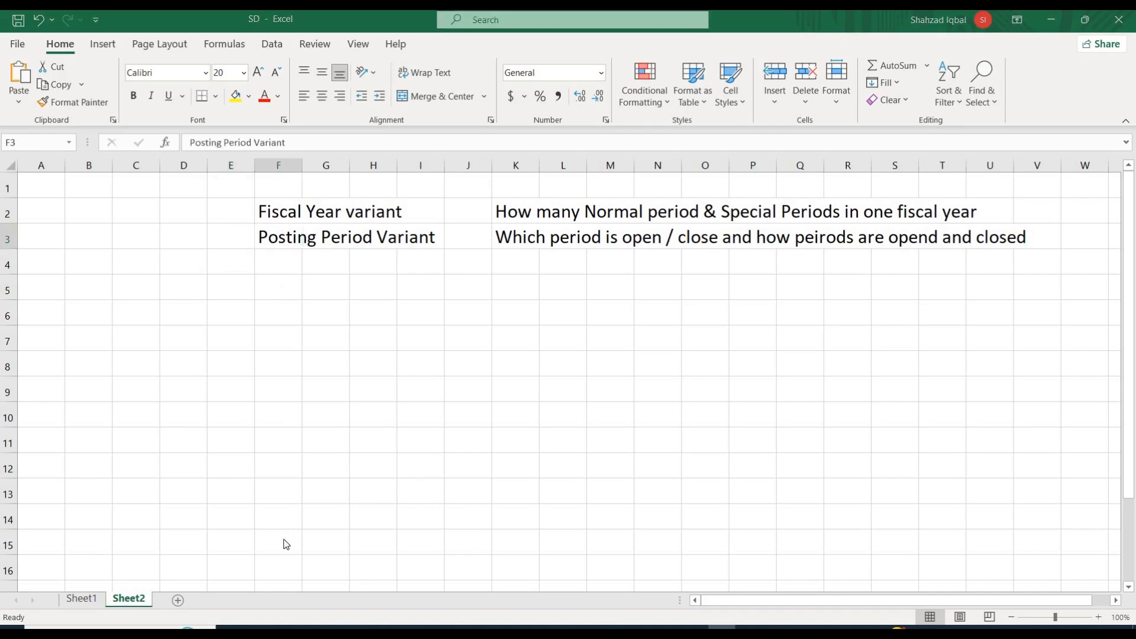
# Switch back to SAP and confirm the data of the new credit control area entry
pyautogui.hotkey('alt', 'shift', 'Tab')
pyautogui.hotkey('alt', 'Tab')
pyautogui.hotkey('alt', 'Tab')
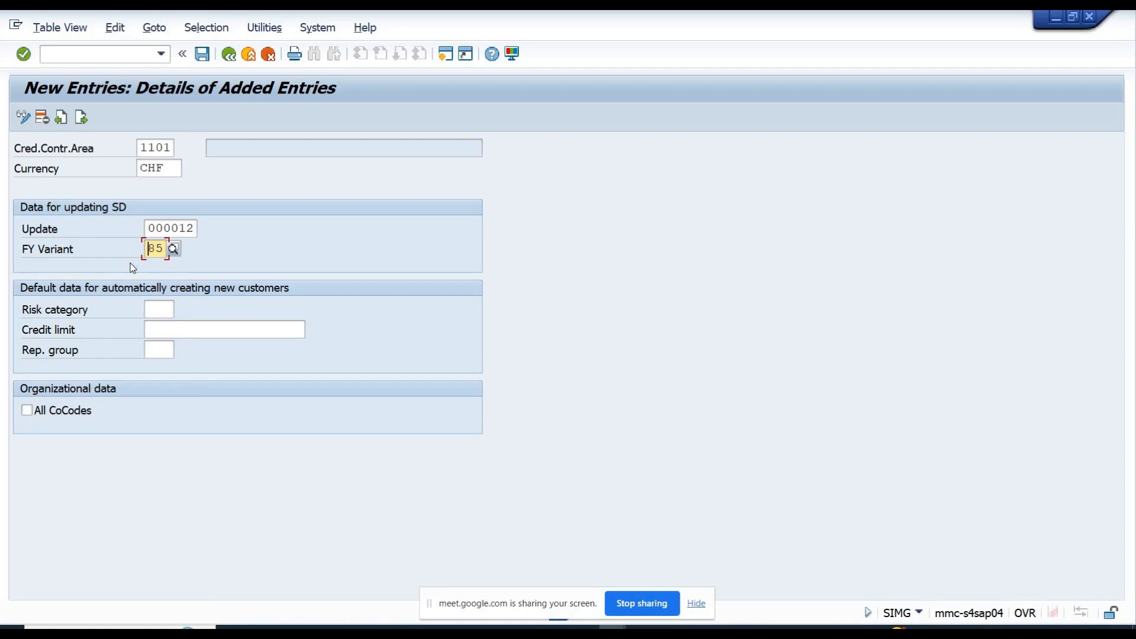
pyautogui.press('Return')
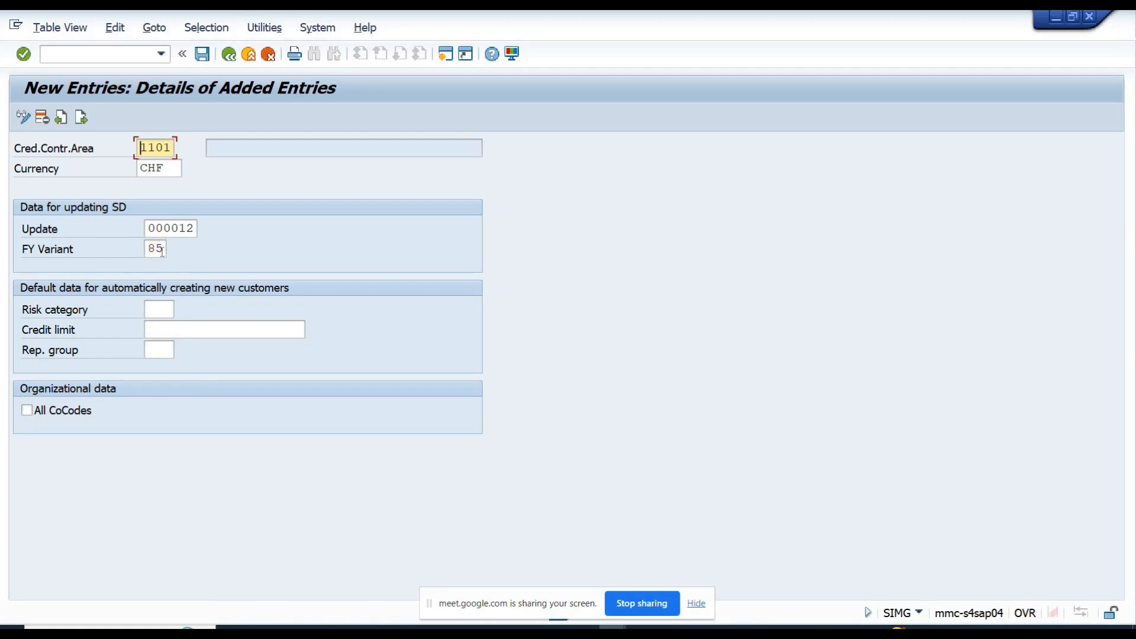
# Look up the risk categories defined across all credit control areas, and close the list without picking one
pyautogui.click(162, 250)
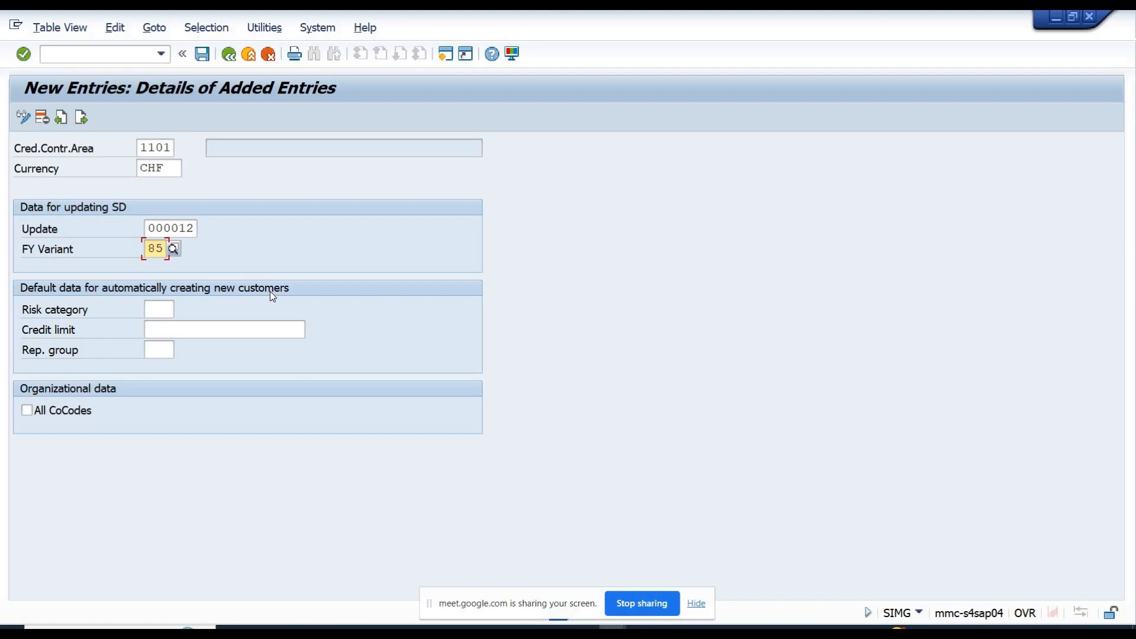
pyautogui.click(158, 312)
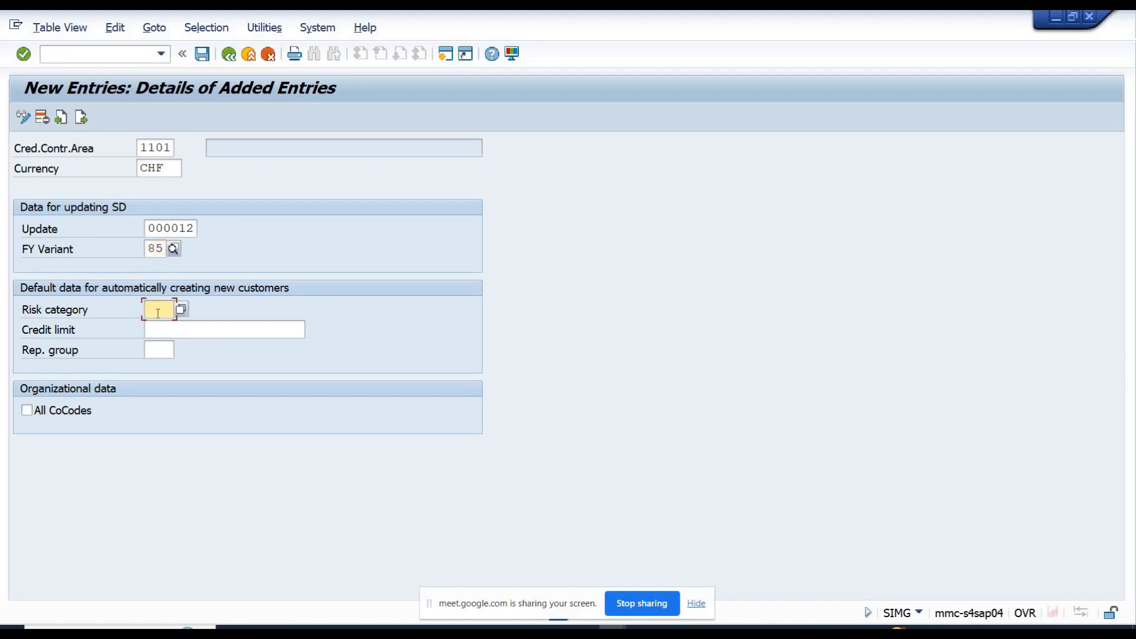
pyautogui.click(181, 310)
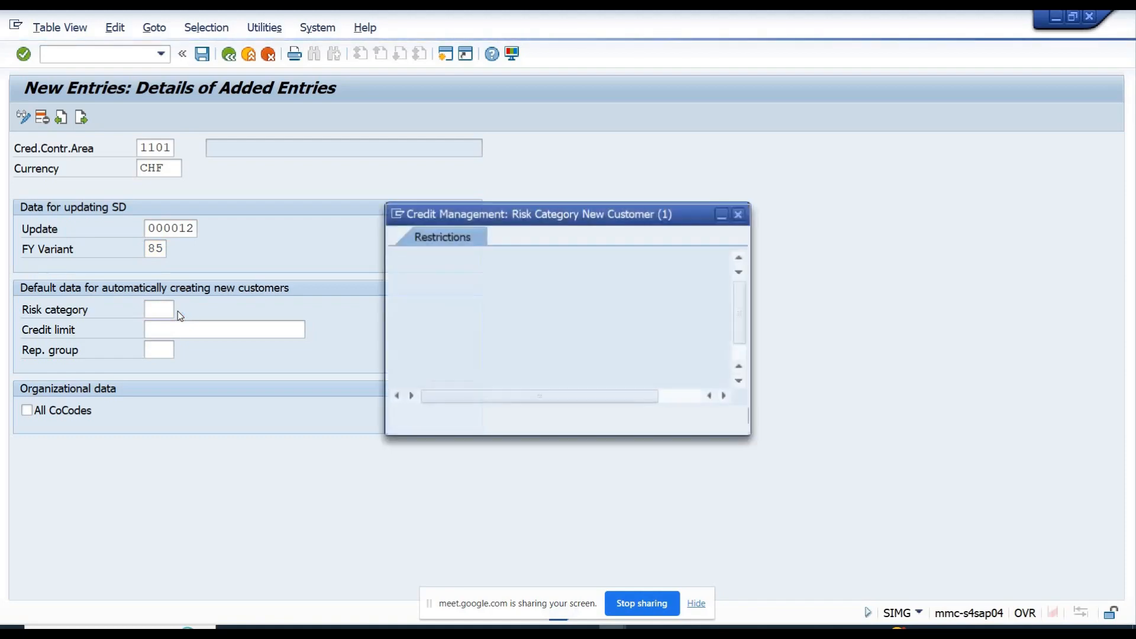
pyautogui.press('Return')
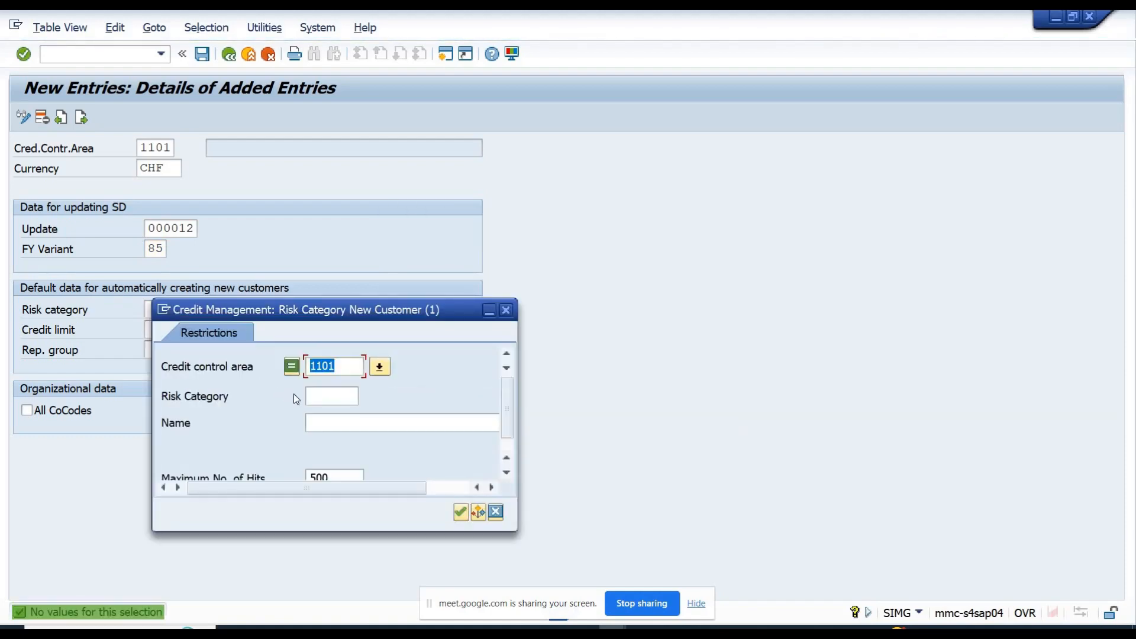
pyautogui.press('BackSpace')
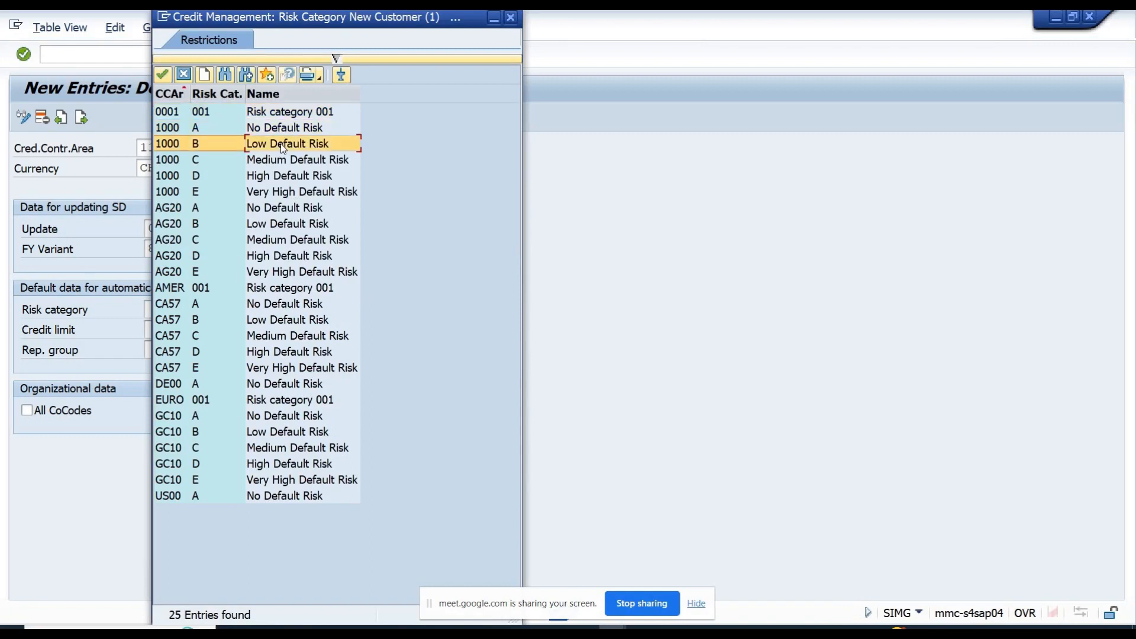
pyautogui.click(281, 143)
pyautogui.click(277, 165)
pyautogui.click(274, 177)
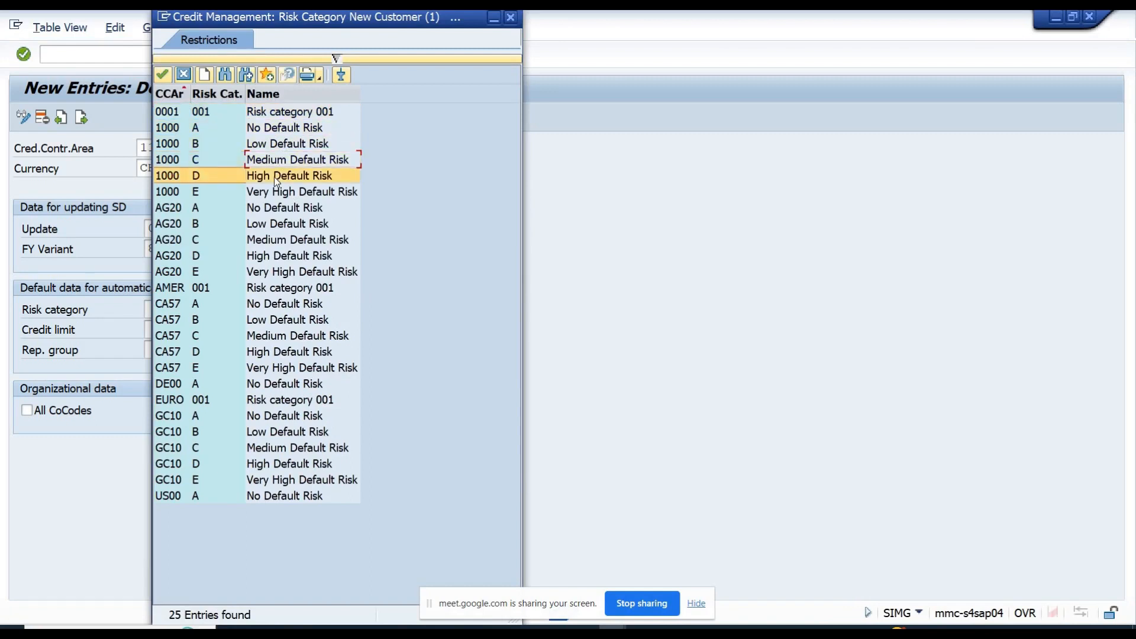
pyautogui.click(199, 131)
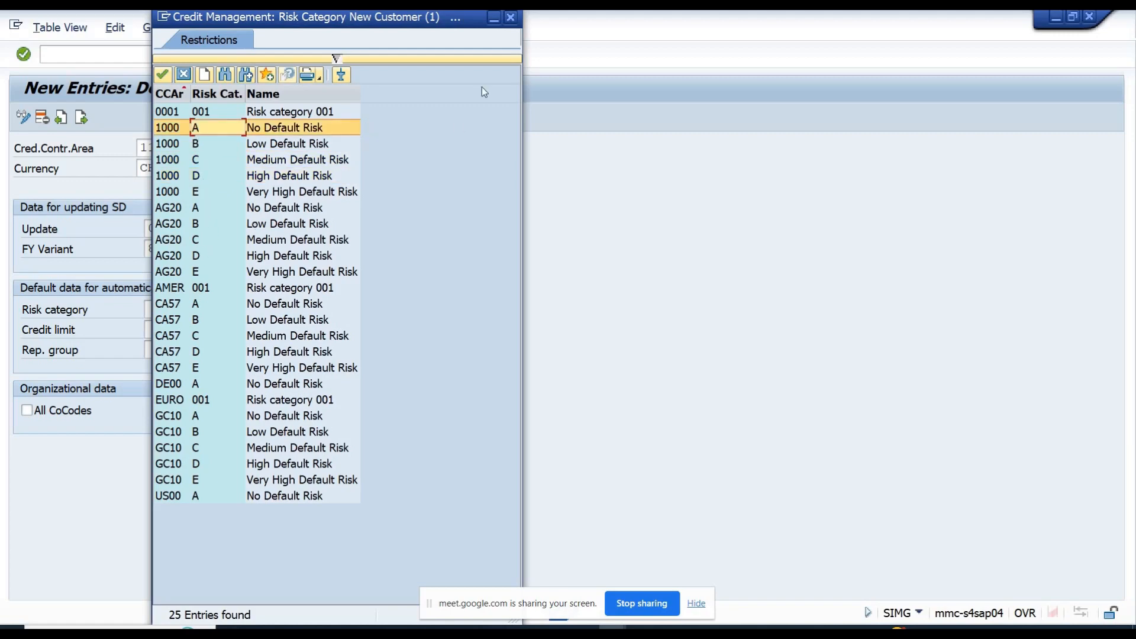
pyautogui.click(510, 17)
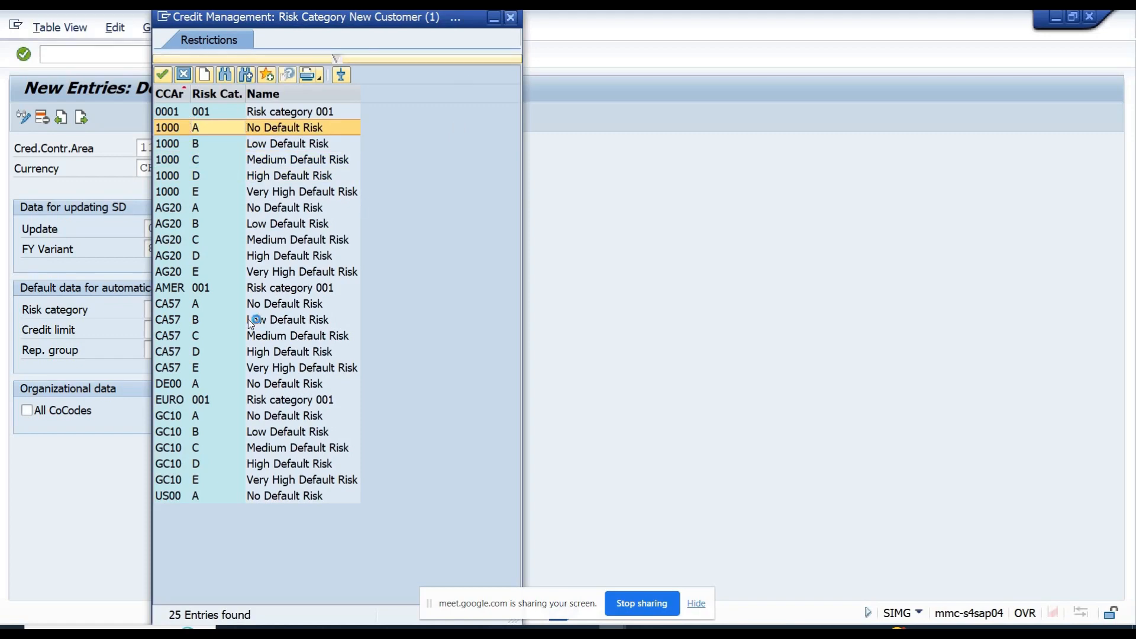
# Try a default credit limit of 1200 for automatically created customers in credit control area 1101
pyautogui.click(183, 336)
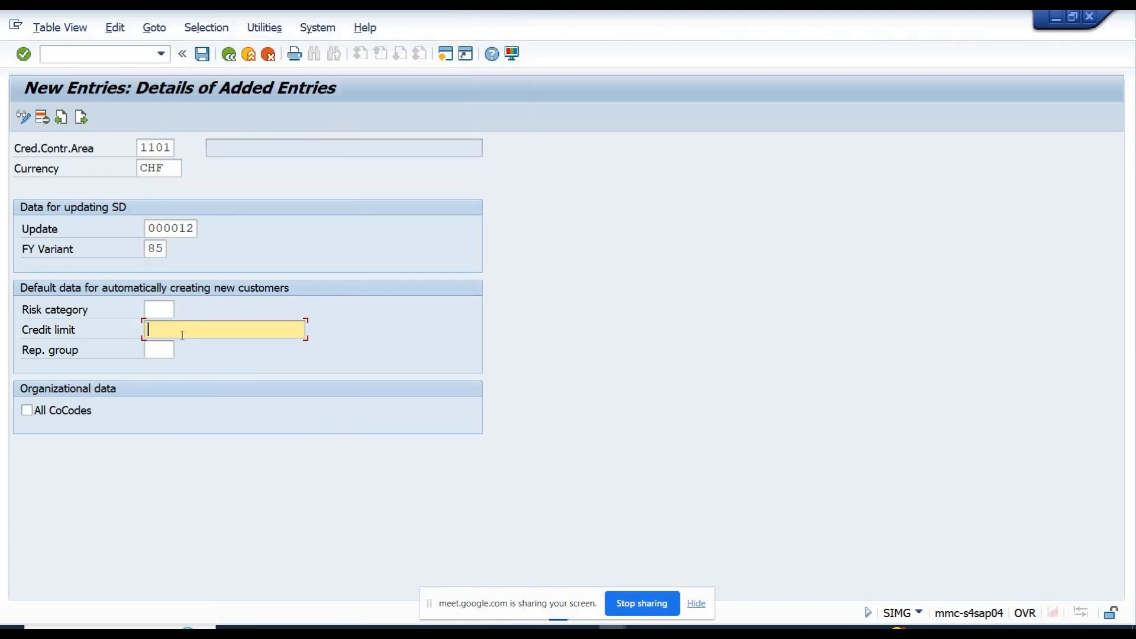
pyautogui.click(160, 314)
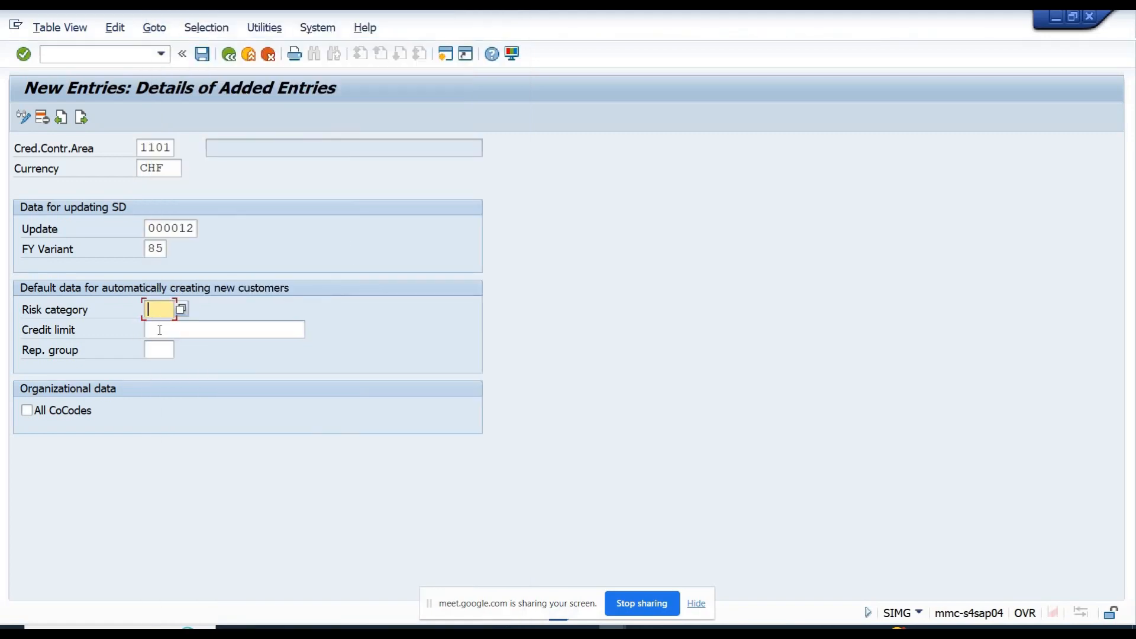
pyautogui.click(160, 330)
pyautogui.write('1')
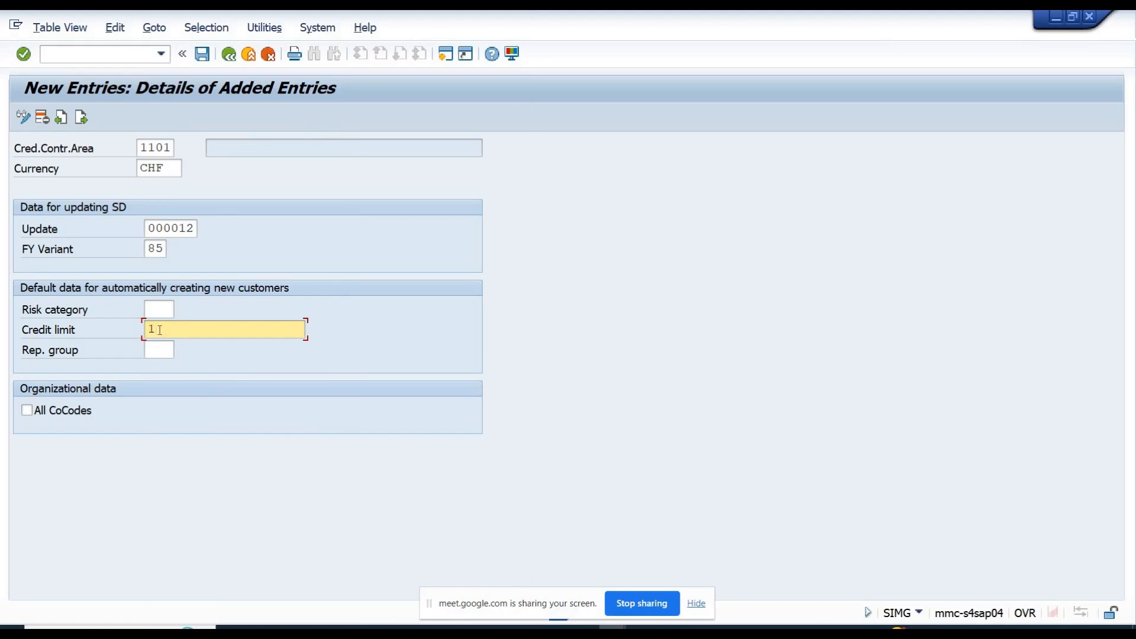
pyautogui.write('200')
pyautogui.press('Return')
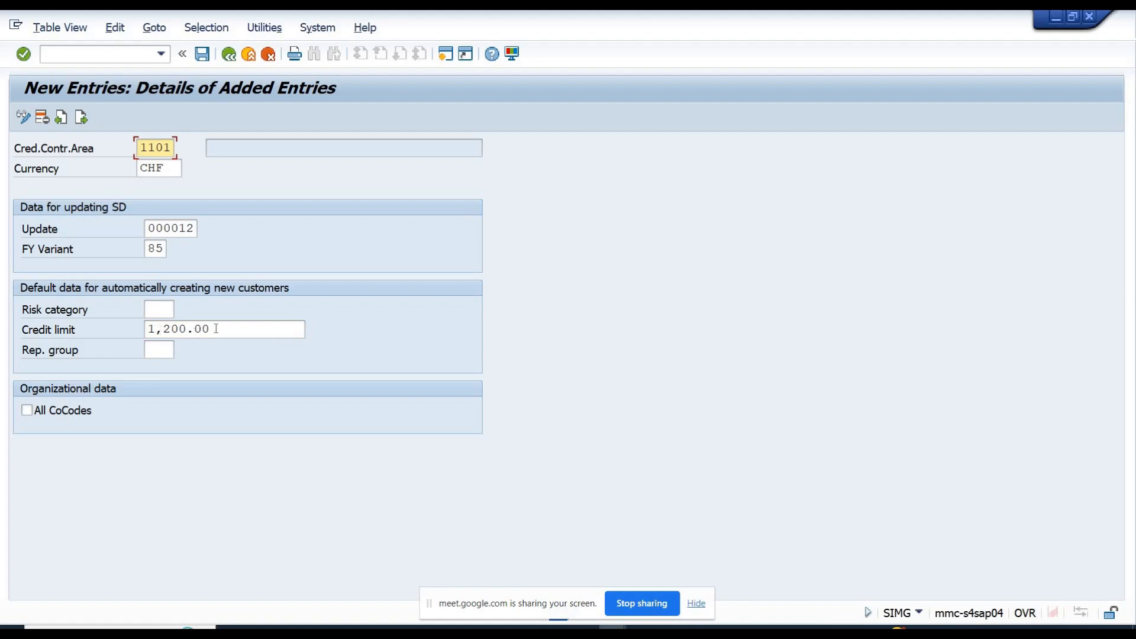
# Clear the default credit limit and confirm the entry with that value blank
pyautogui.moveTo(213, 329); pyautogui.dragTo(148, 329)
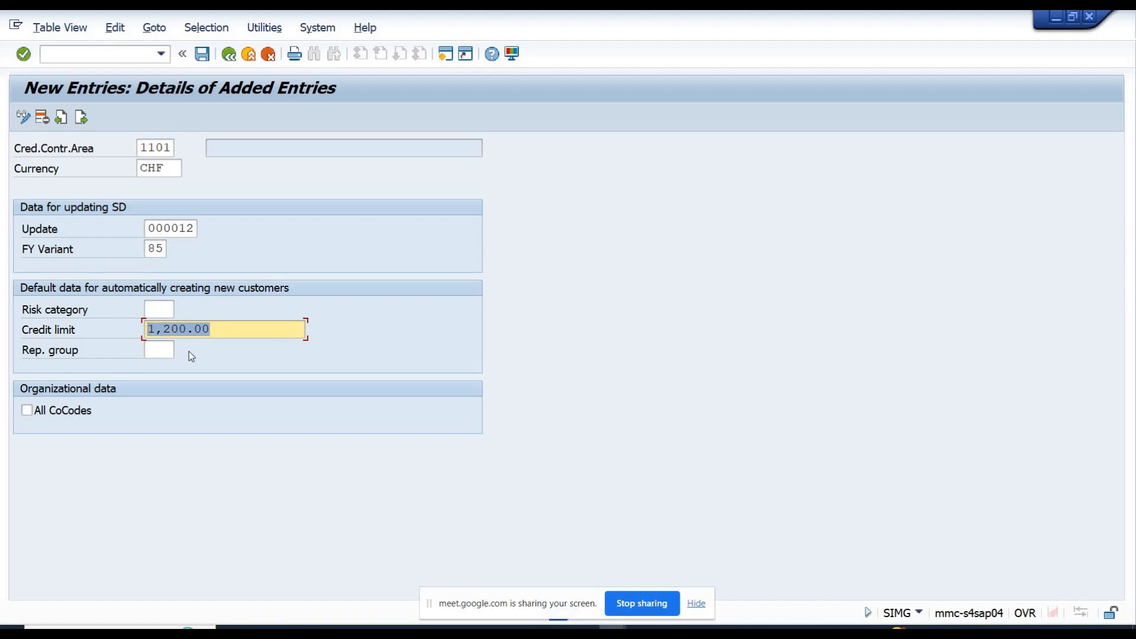
pyautogui.press('BackSpace')
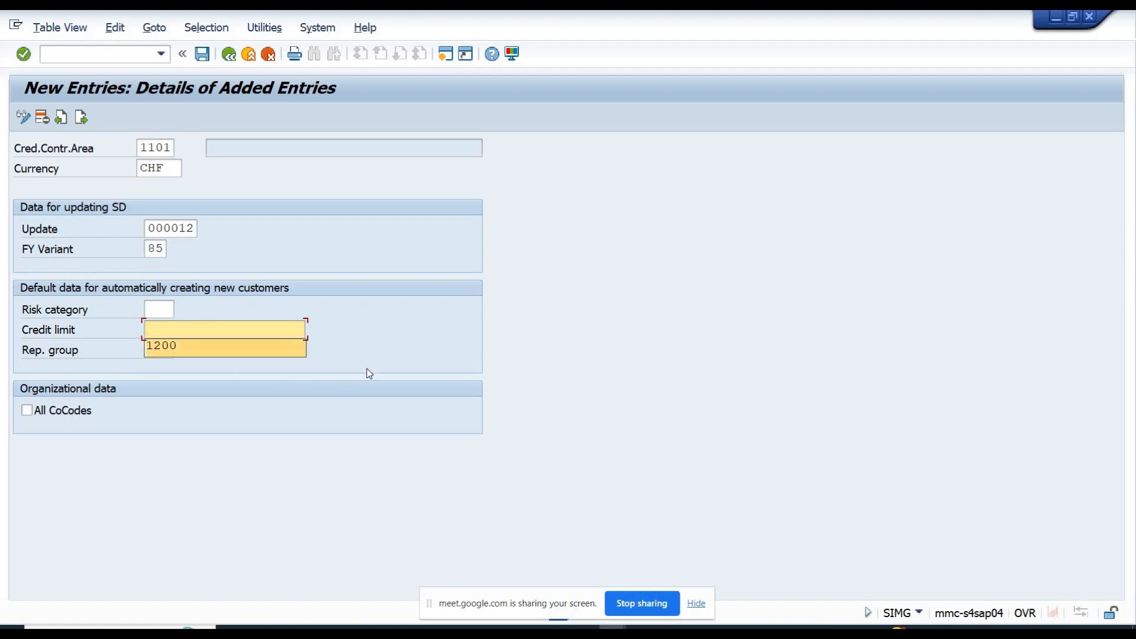
pyautogui.press('Escape')
pyautogui.press('Return')
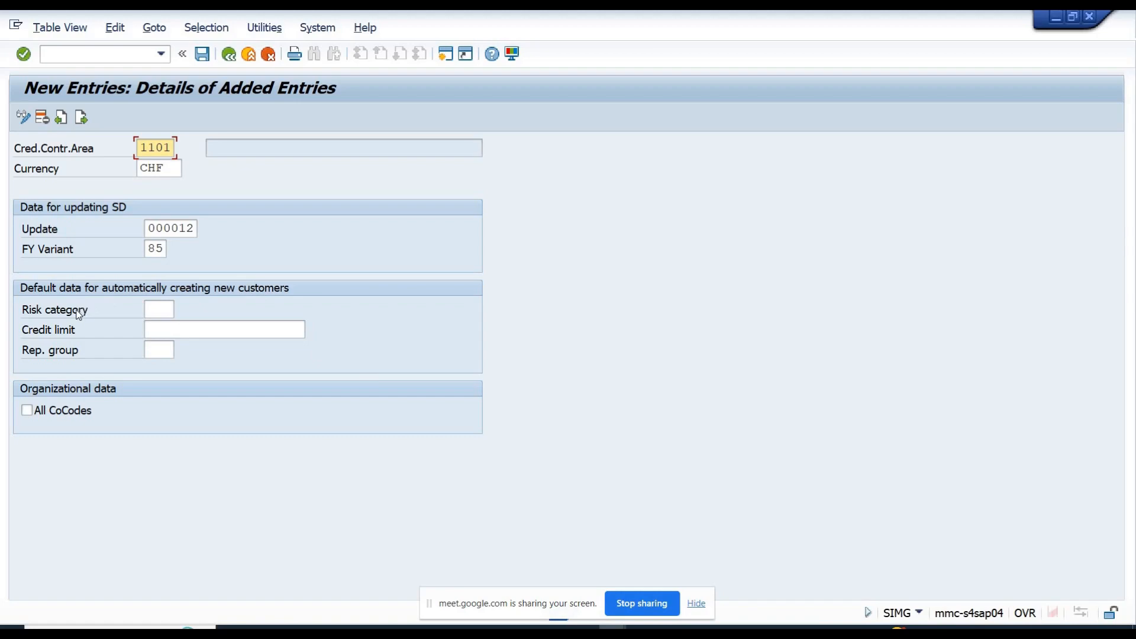
pyautogui.click(71, 336)
pyautogui.click(180, 330)
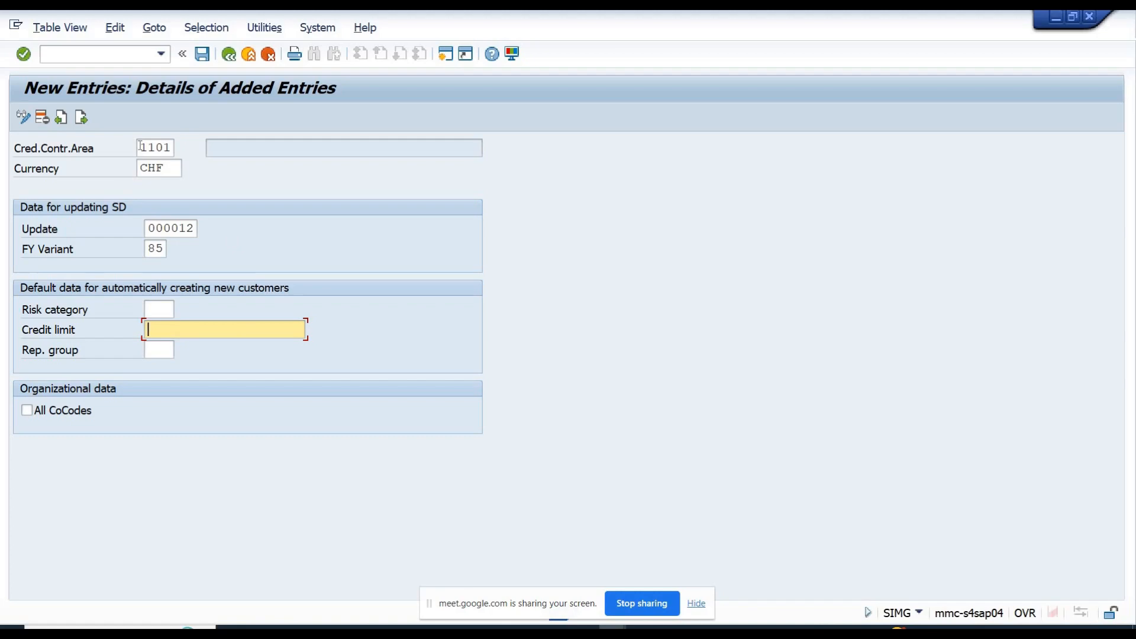
pyautogui.moveTo(140, 146); pyautogui.dragTo(203, 144)
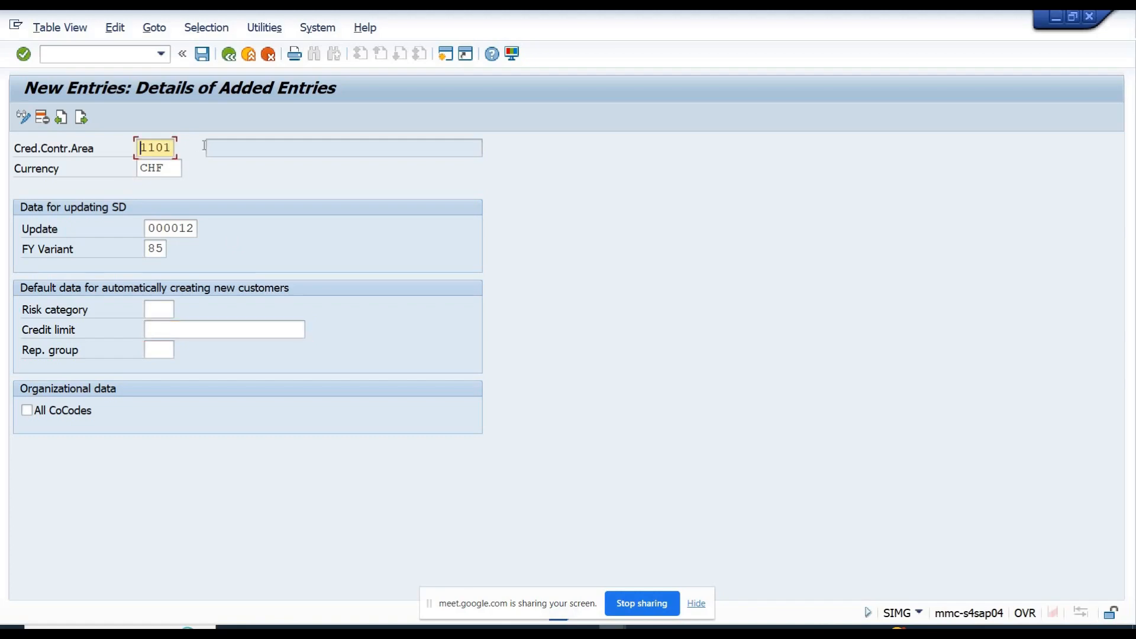
pyautogui.click(174, 166)
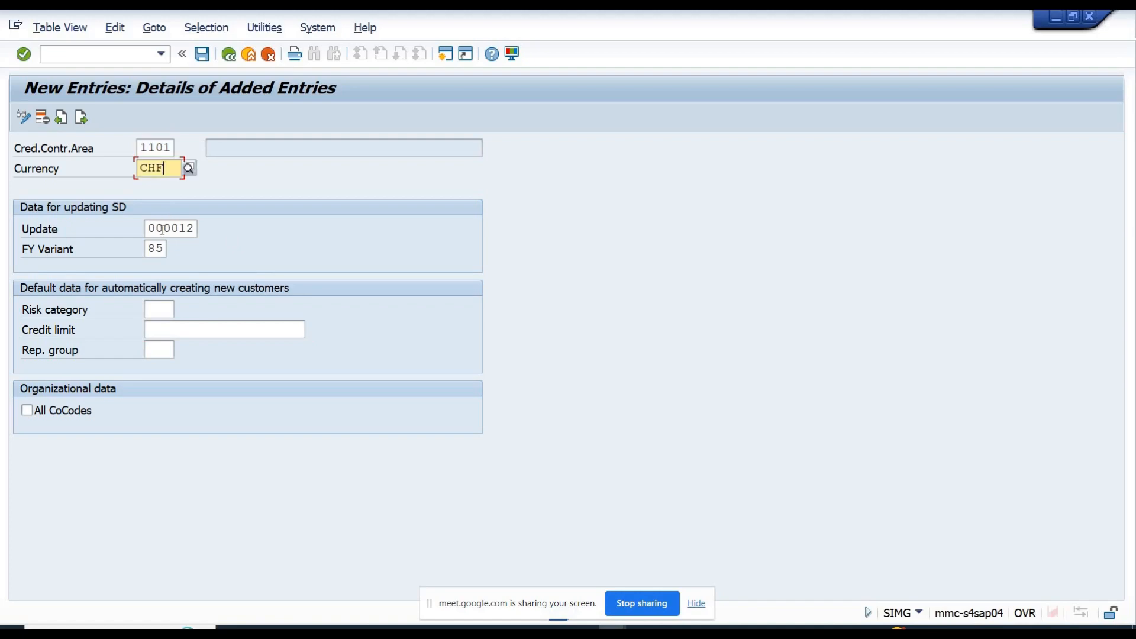
pyautogui.click(156, 246)
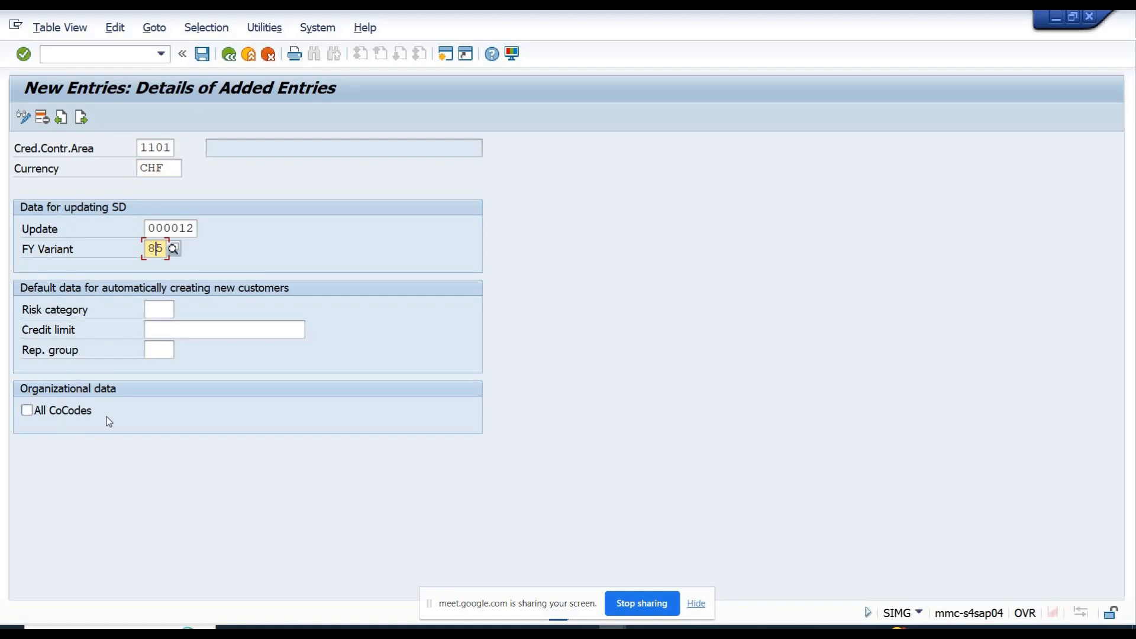
pyautogui.click(25, 411)
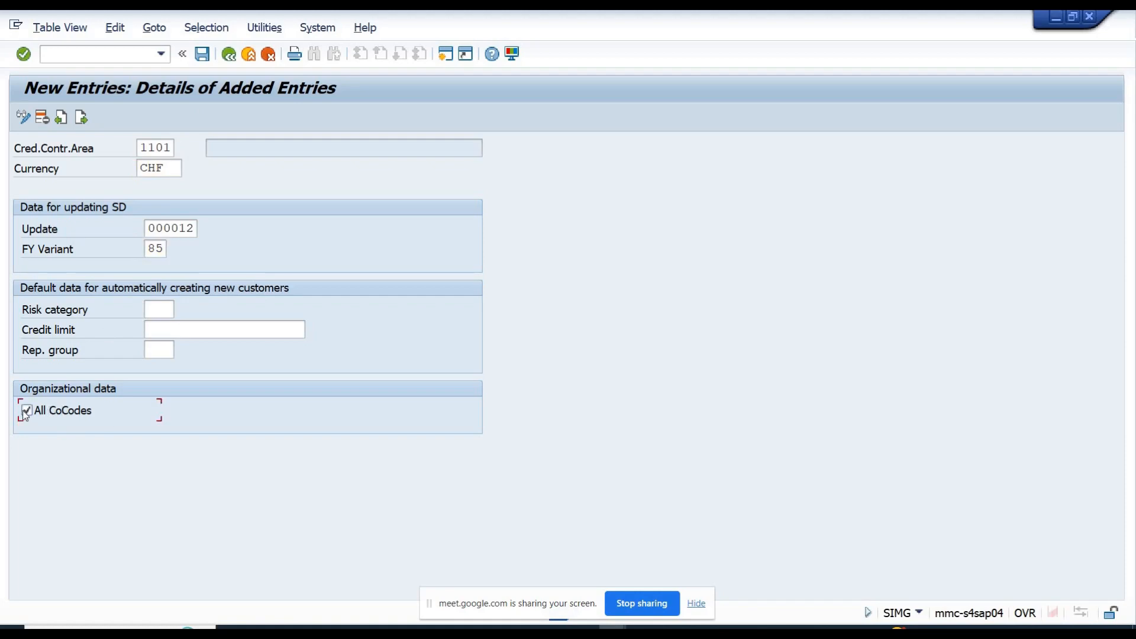
pyautogui.click(25, 411)
# Save credit control area 1101 under customizing request S5MK902213
pyautogui.click(206, 56)
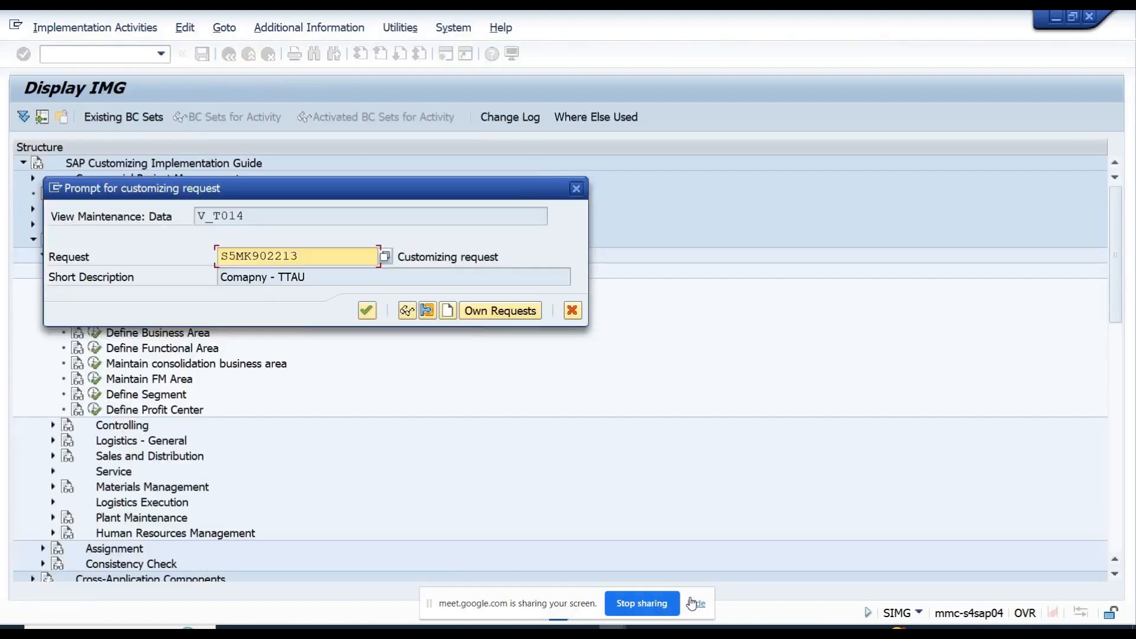
pyautogui.click(692, 603)
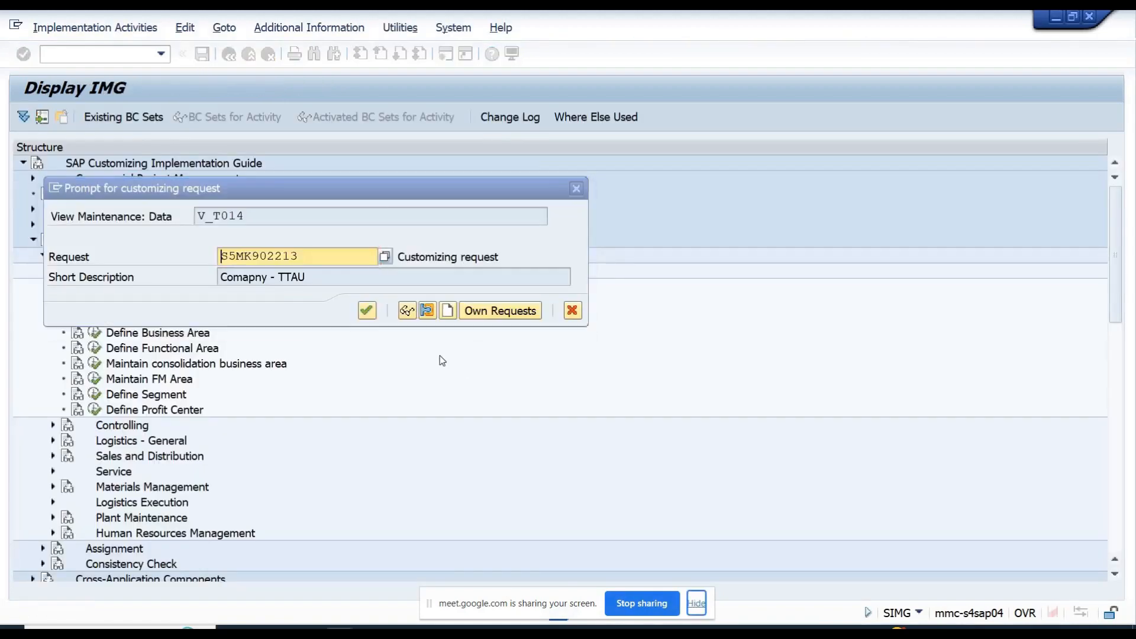
pyautogui.click(369, 311)
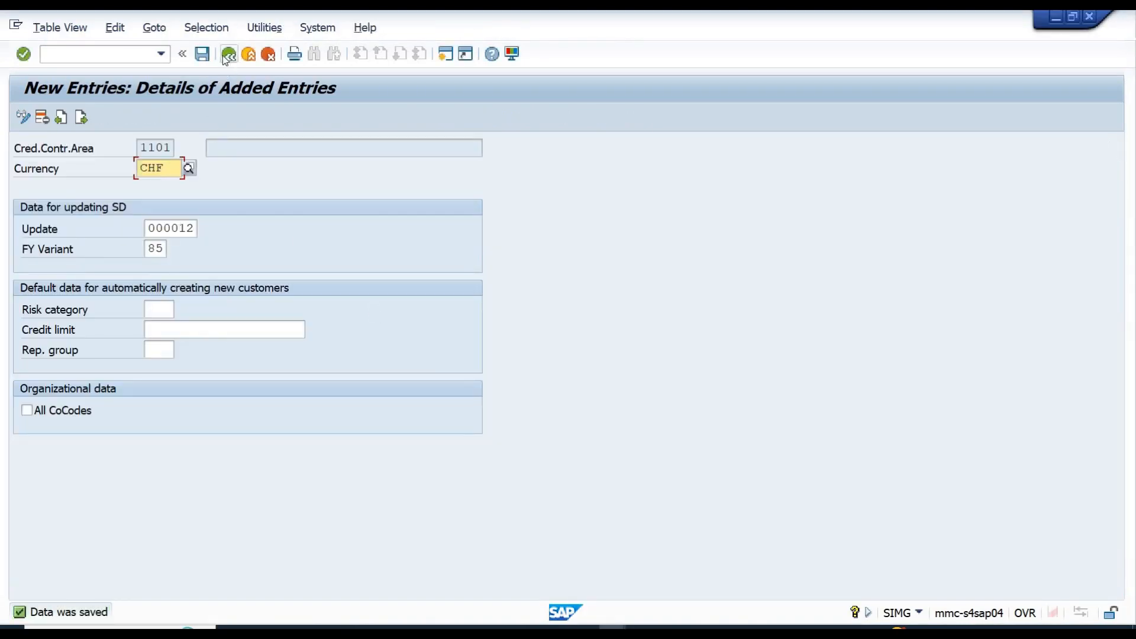
# Enter the description "Credit Control Area for 1101" for area 1101 in the overview, save it and return to the IMG structure
pyautogui.click(227, 55)
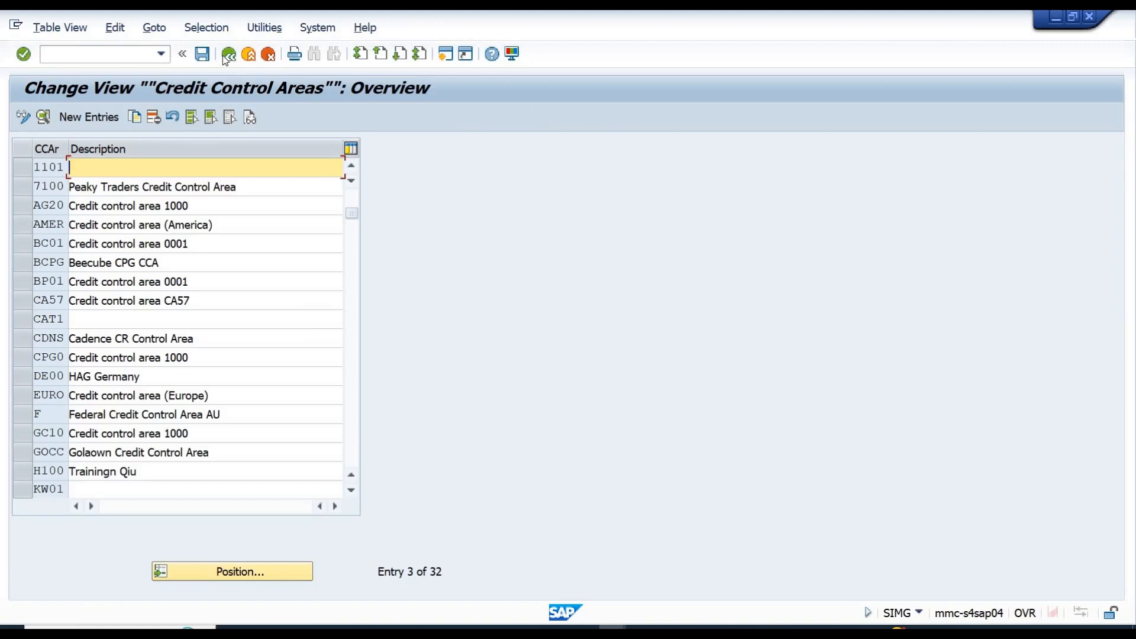
pyautogui.write('C')
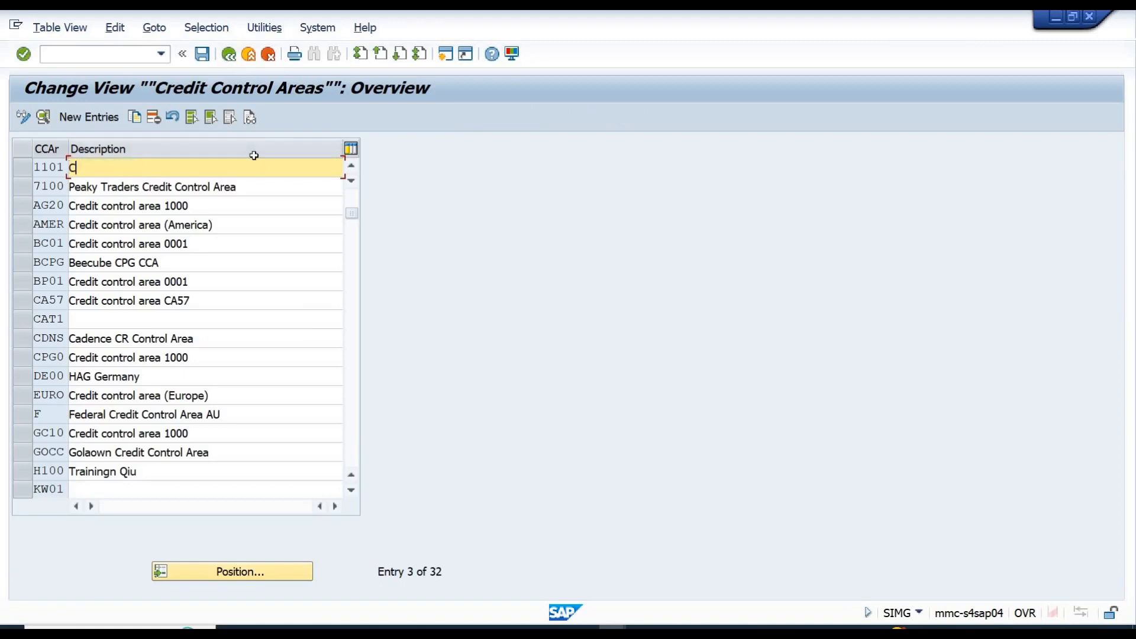
pyautogui.write('redit Control Area f')
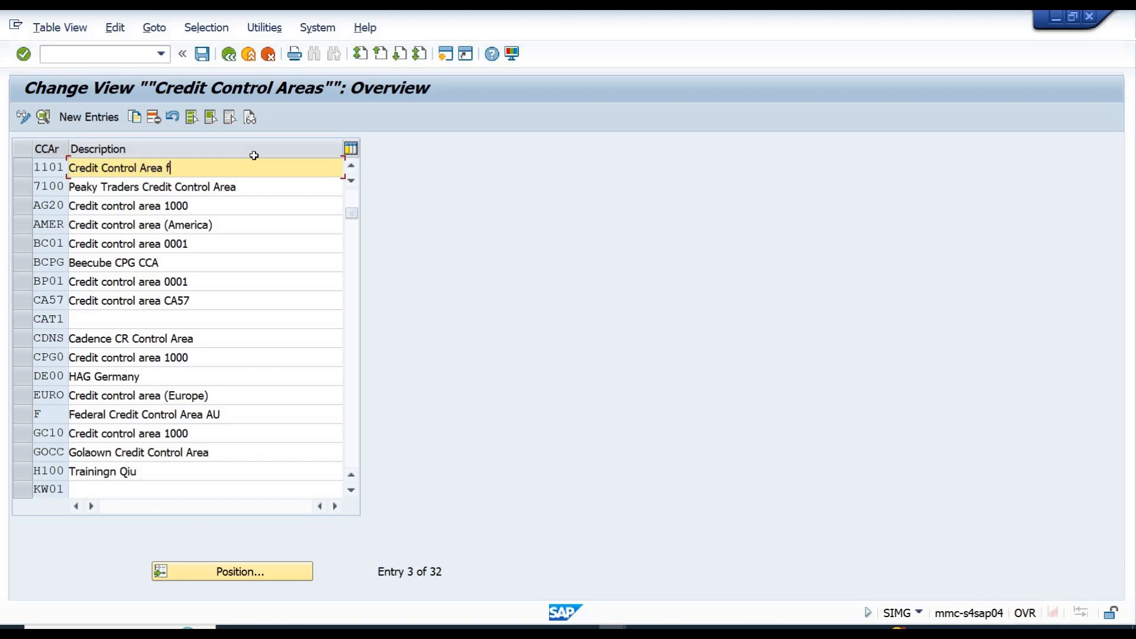
pyautogui.write('or 1101')
pyautogui.hotkey('ctrl', 's')
pyautogui.click(229, 56)
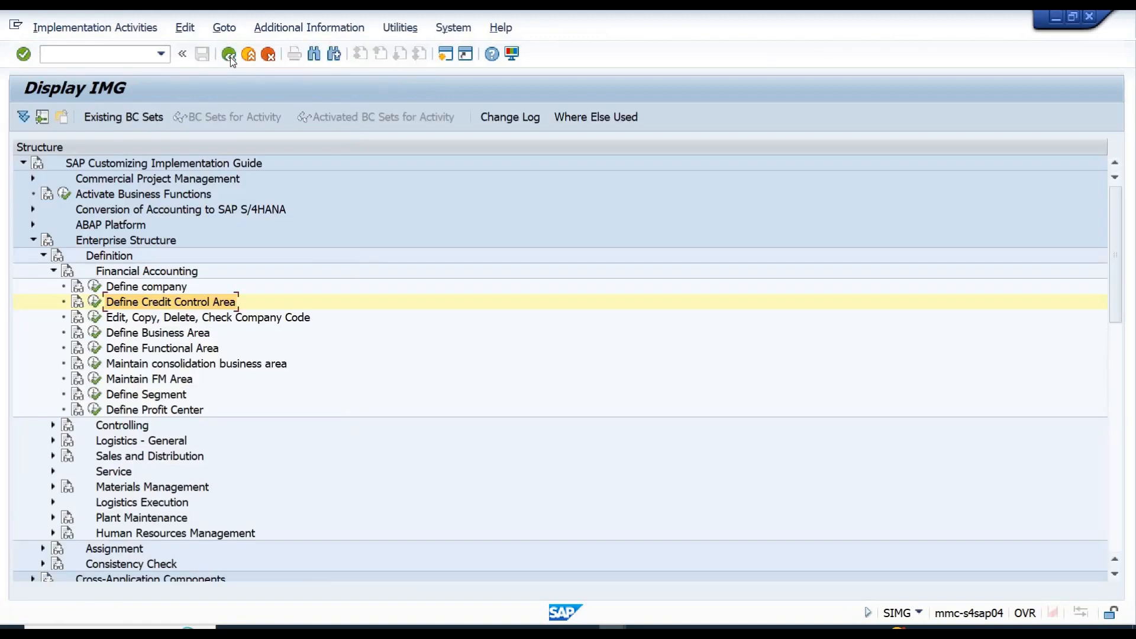
pyautogui.click(138, 335)
pyautogui.click(134, 350)
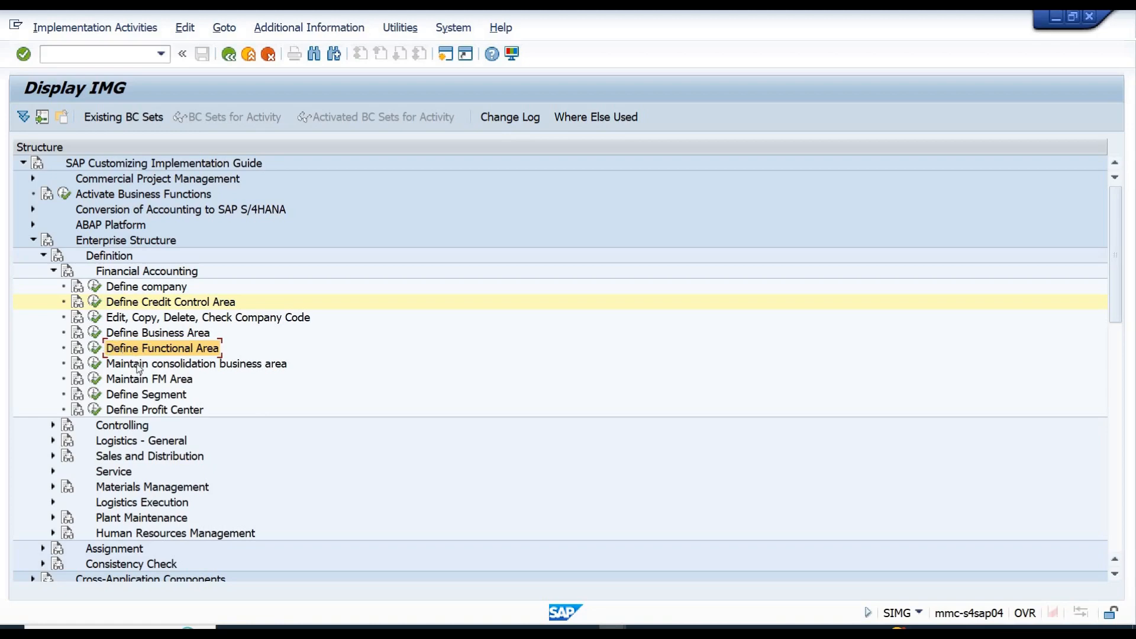
pyautogui.click(143, 397)
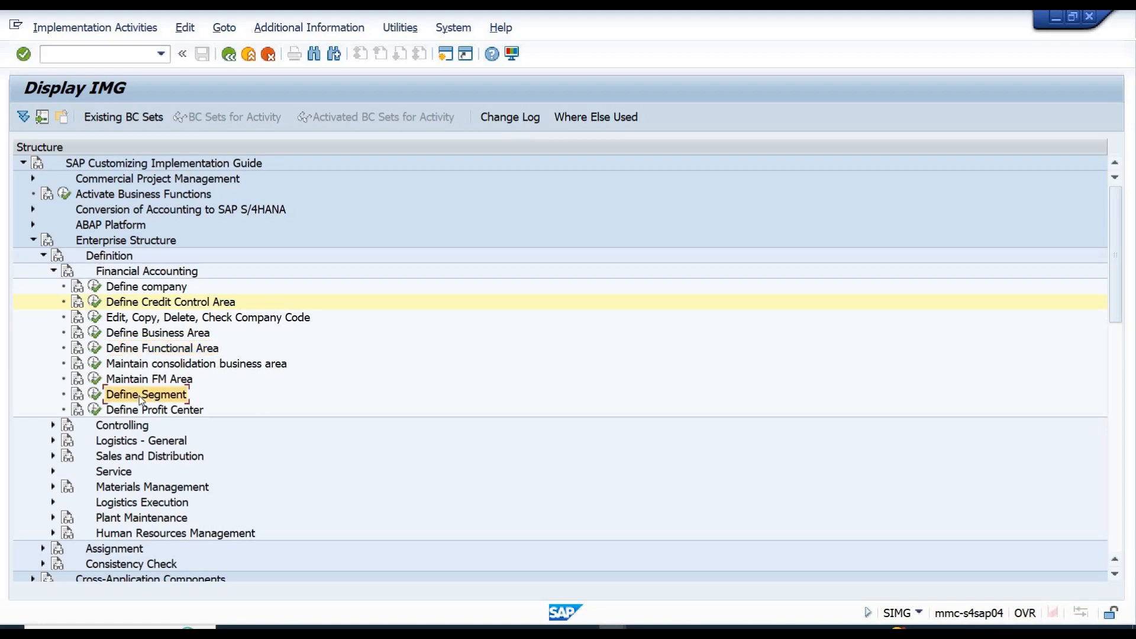
pyautogui.click(140, 411)
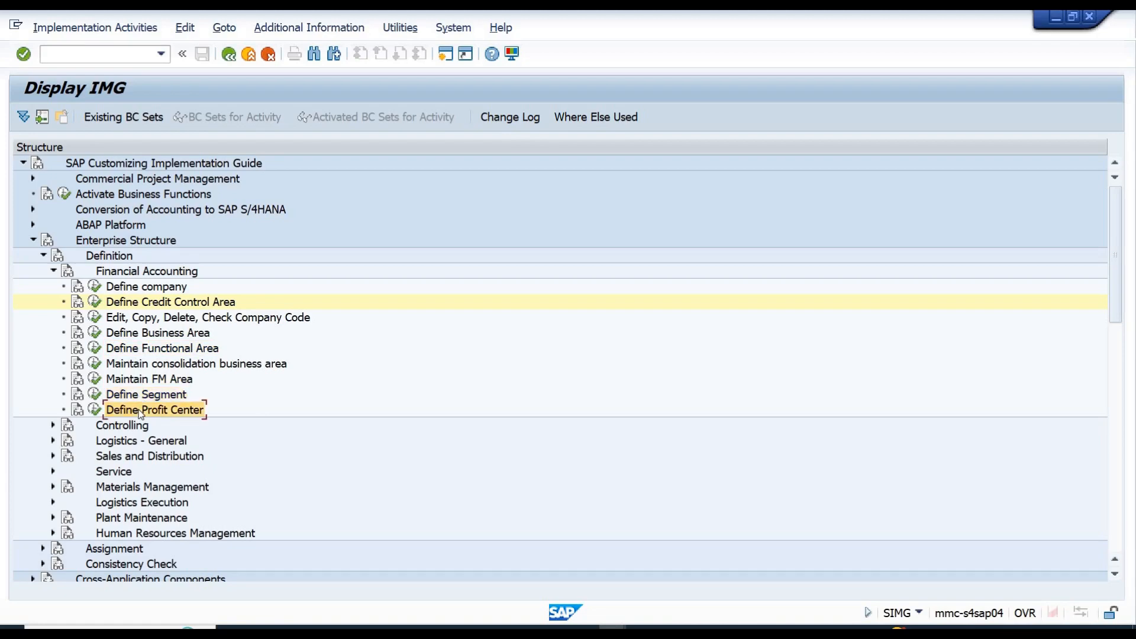
# Open the Maintain Controlling Area activity under the Controlling definitions of the enterprise structure
pyautogui.click(53, 272)
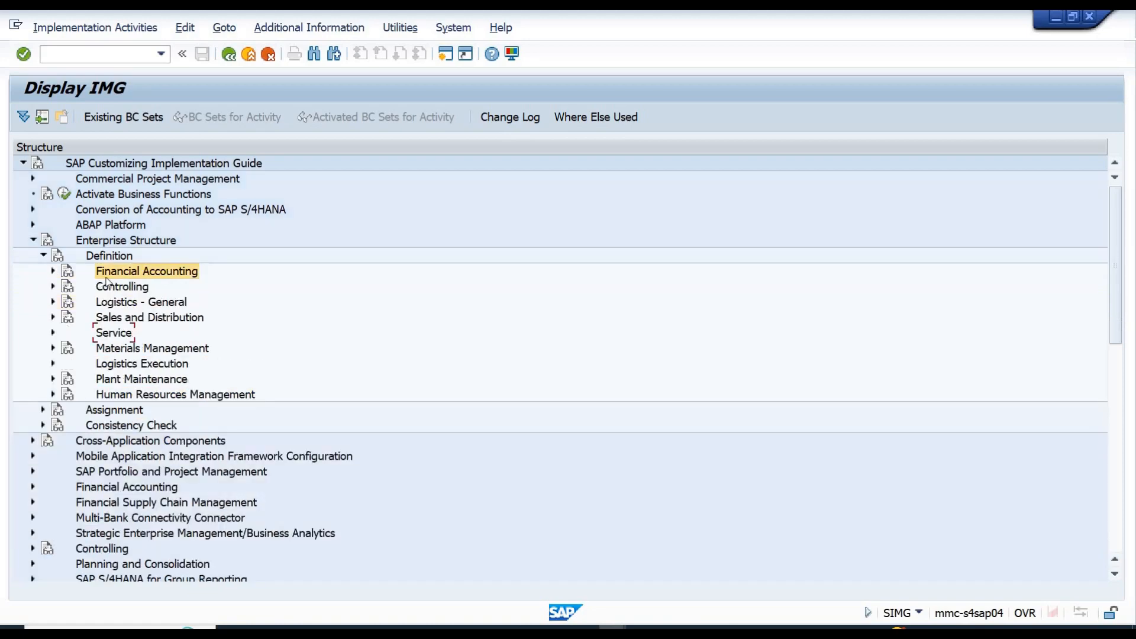
pyautogui.click(70, 288)
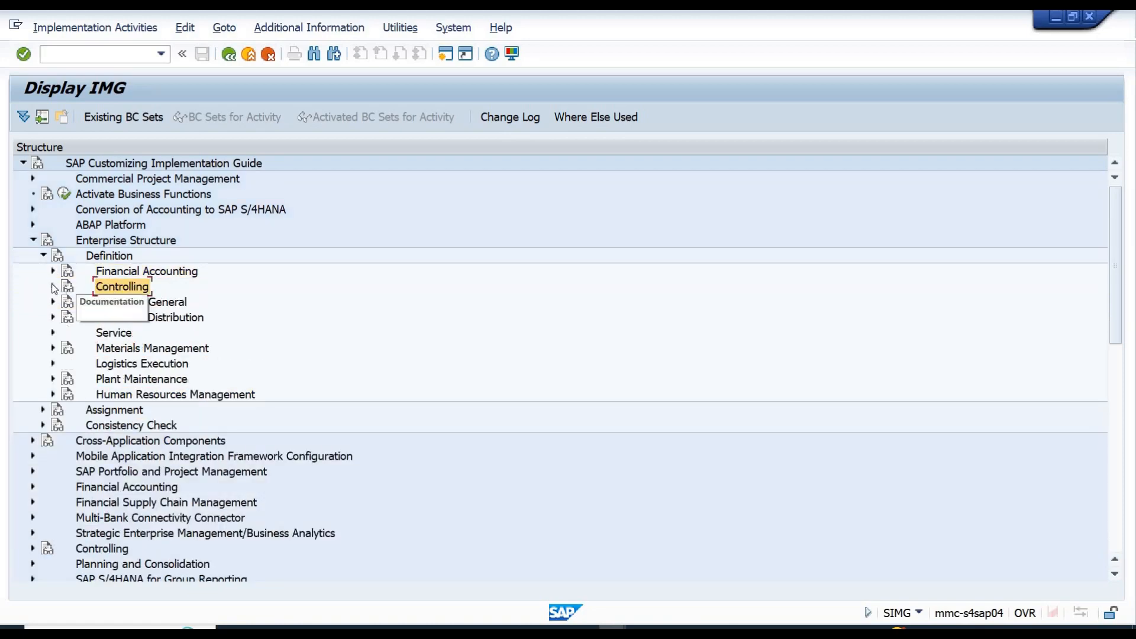
pyautogui.click(53, 288)
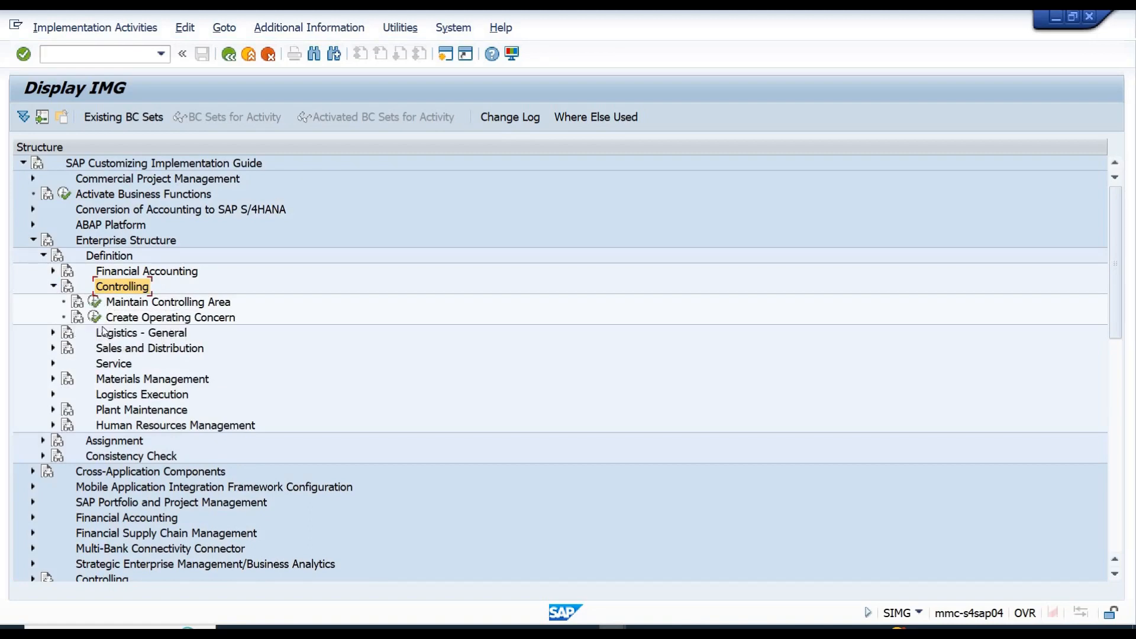
pyautogui.click(94, 303)
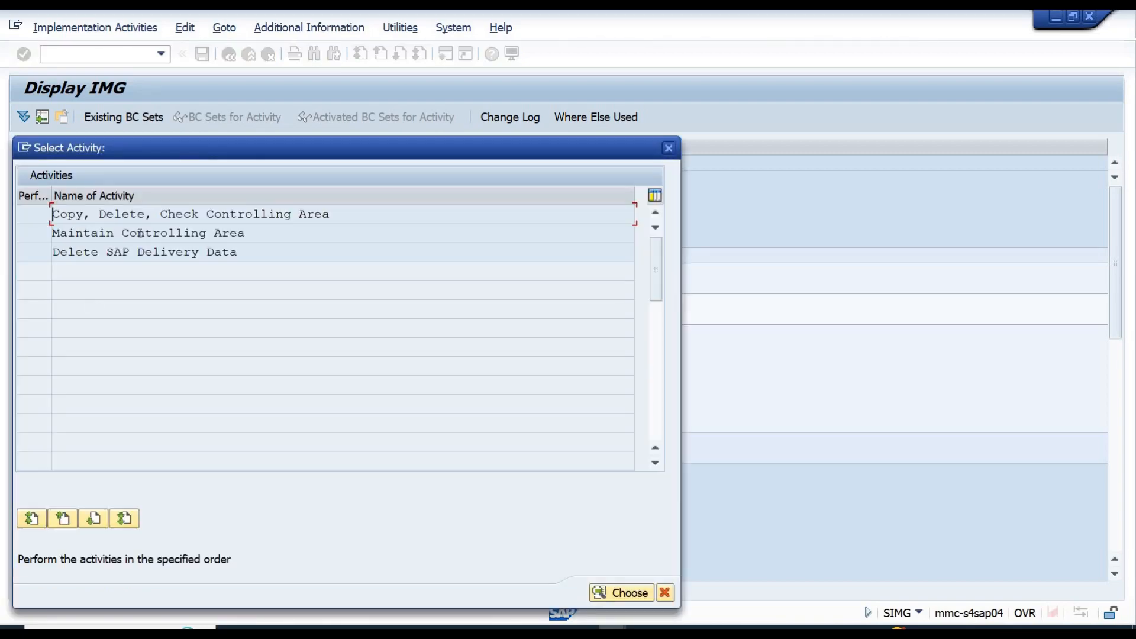
pyautogui.doubleClick(142, 233)
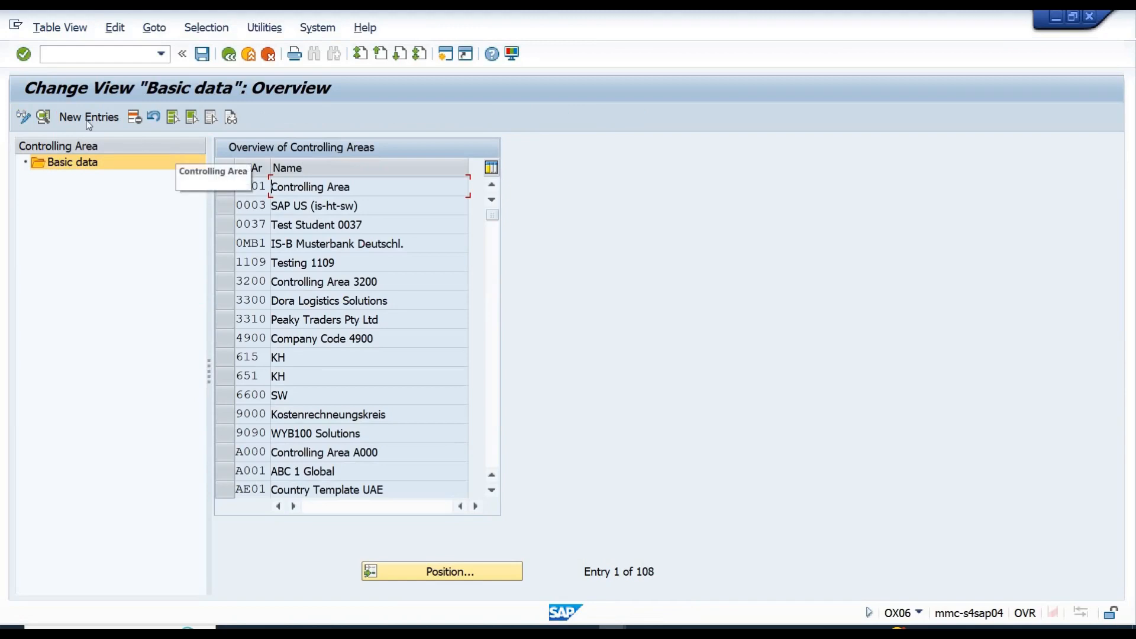
# Start a new controlling area entry with the key 1101
pyautogui.click(82, 118)
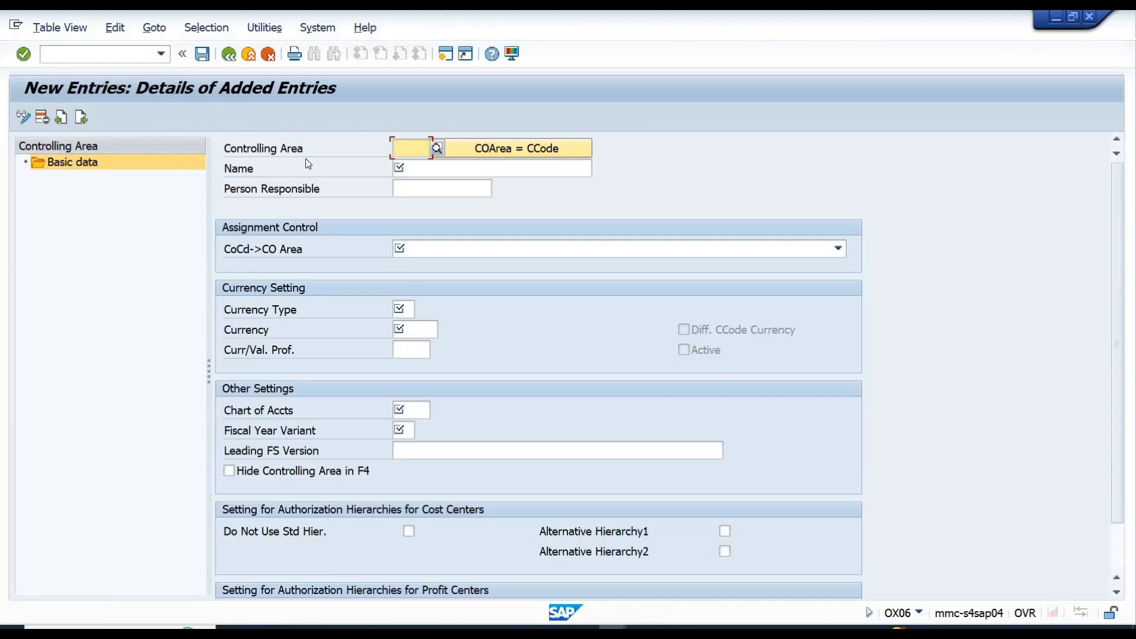
pyautogui.write('1101')
pyautogui.press('Return')
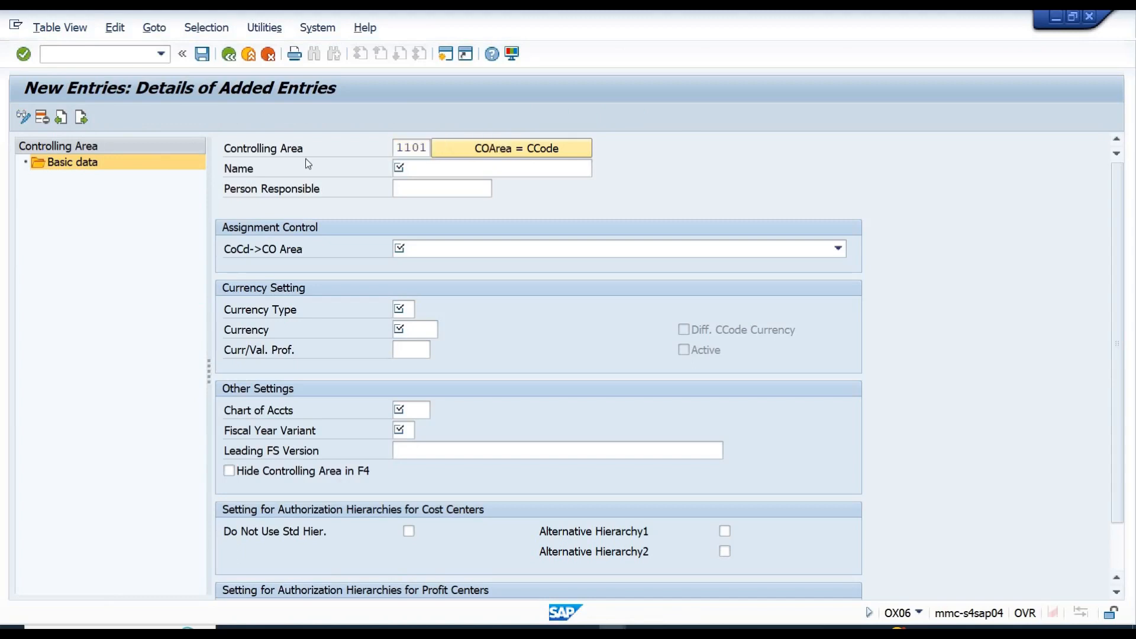
pyautogui.press('Return')
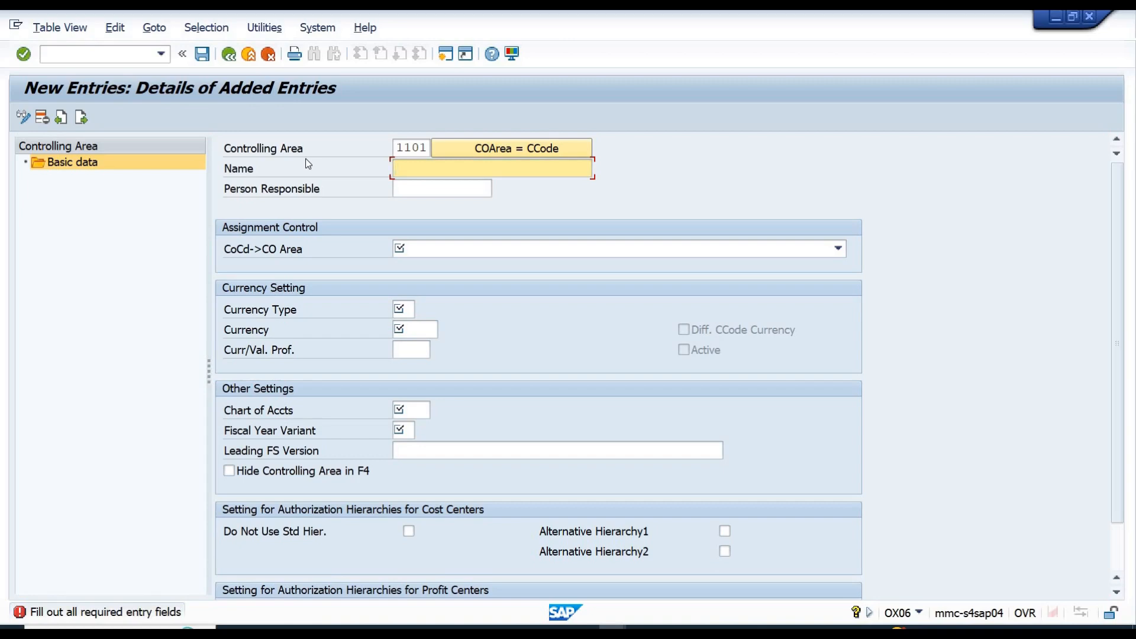
# Start a second SAP session and examine the Financial Accounting and Controlling folders under Accounting, expanding Controlling
pyautogui.click(446, 54)
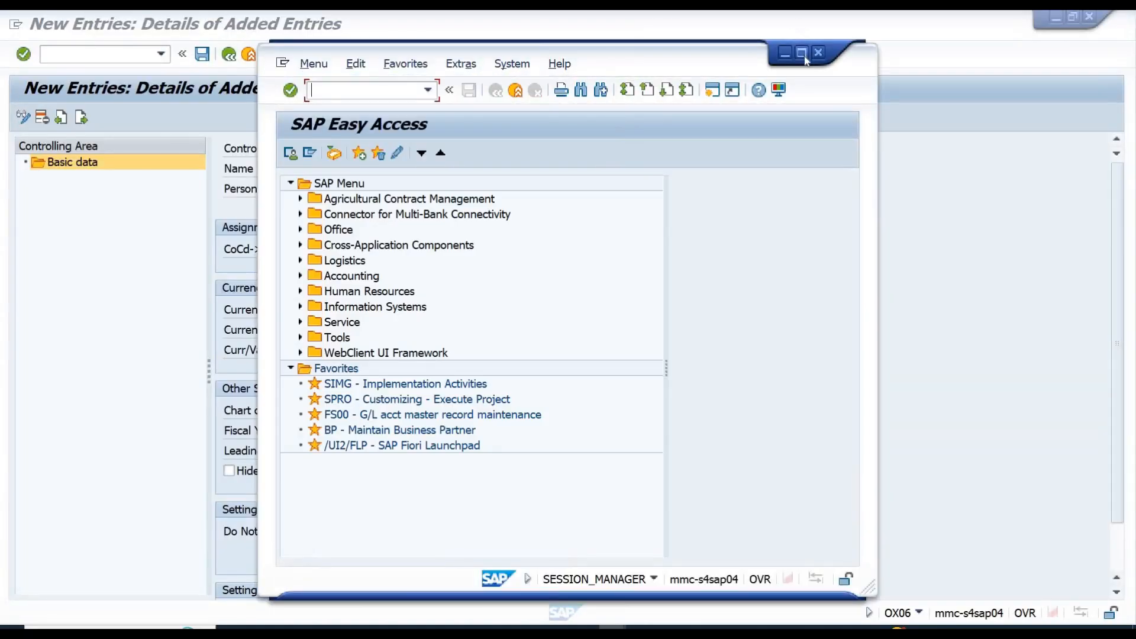
pyautogui.click(803, 53)
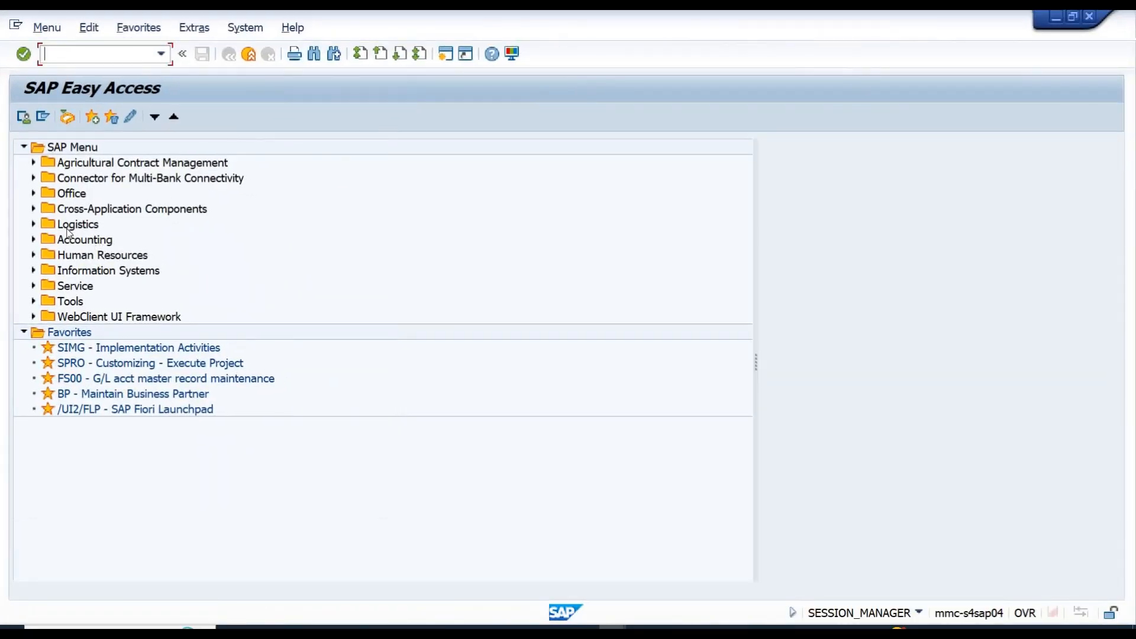
pyautogui.click(75, 240)
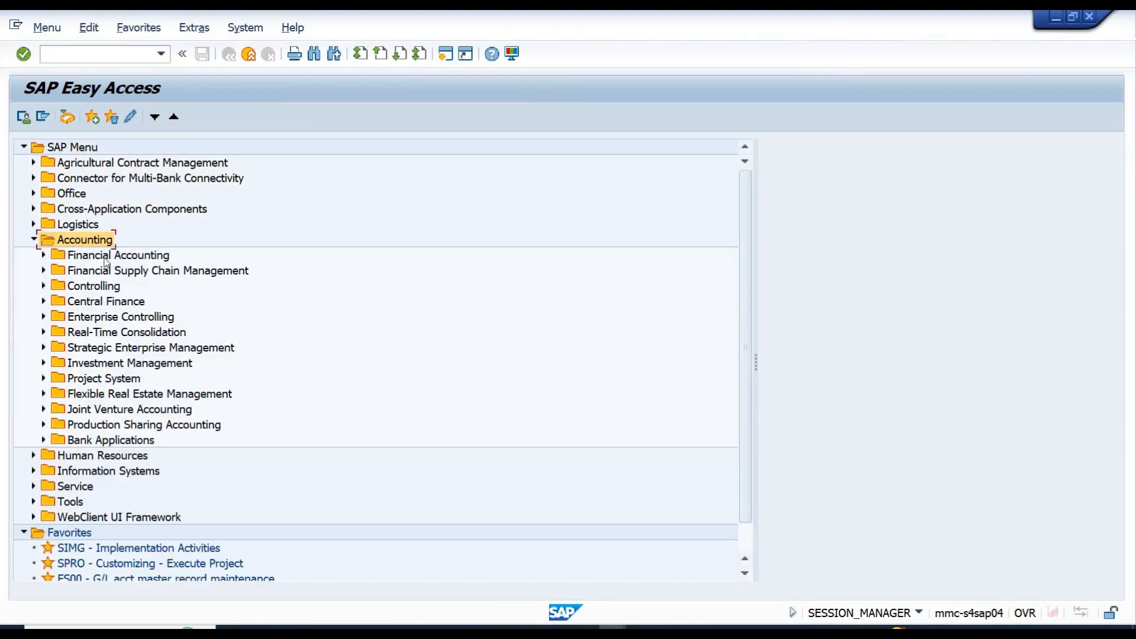
pyautogui.click(94, 259)
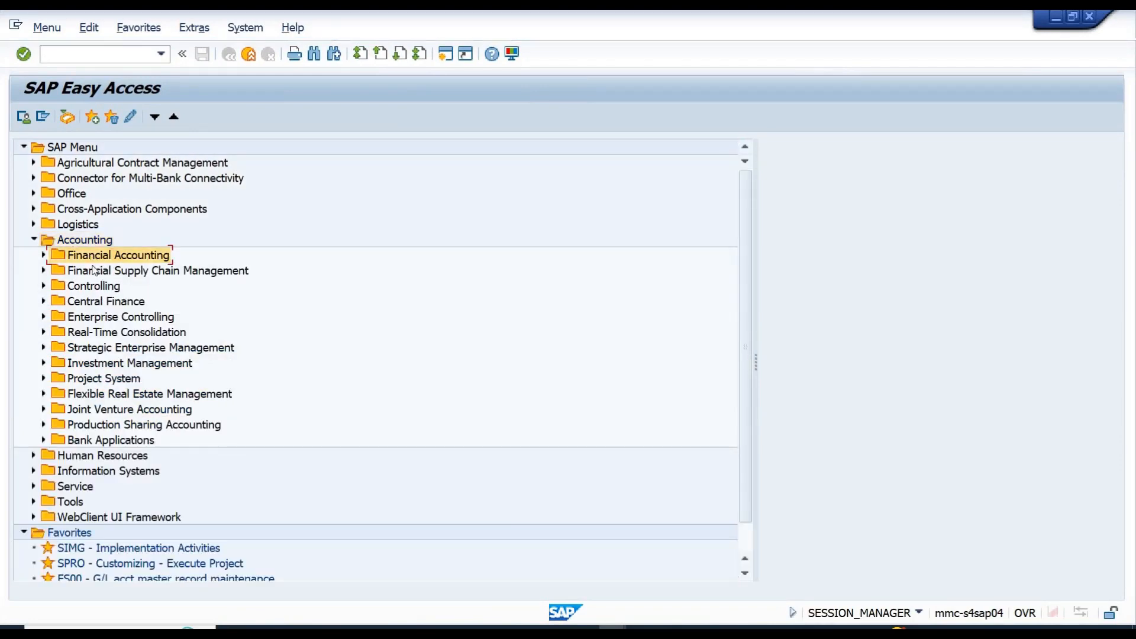
pyautogui.click(91, 289)
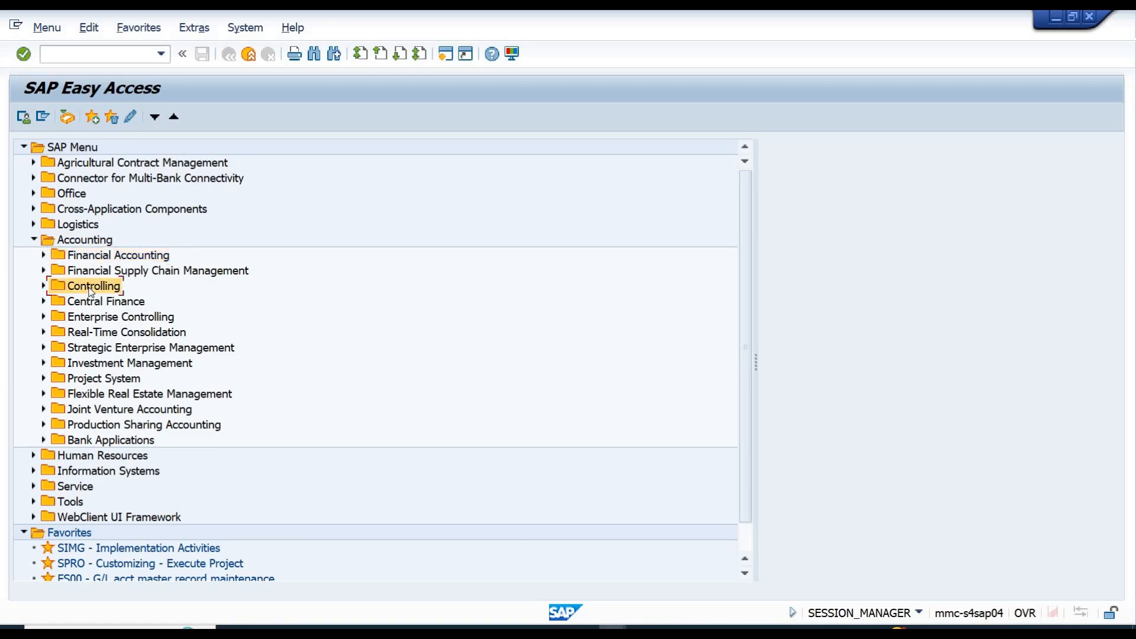
pyautogui.click(108, 258)
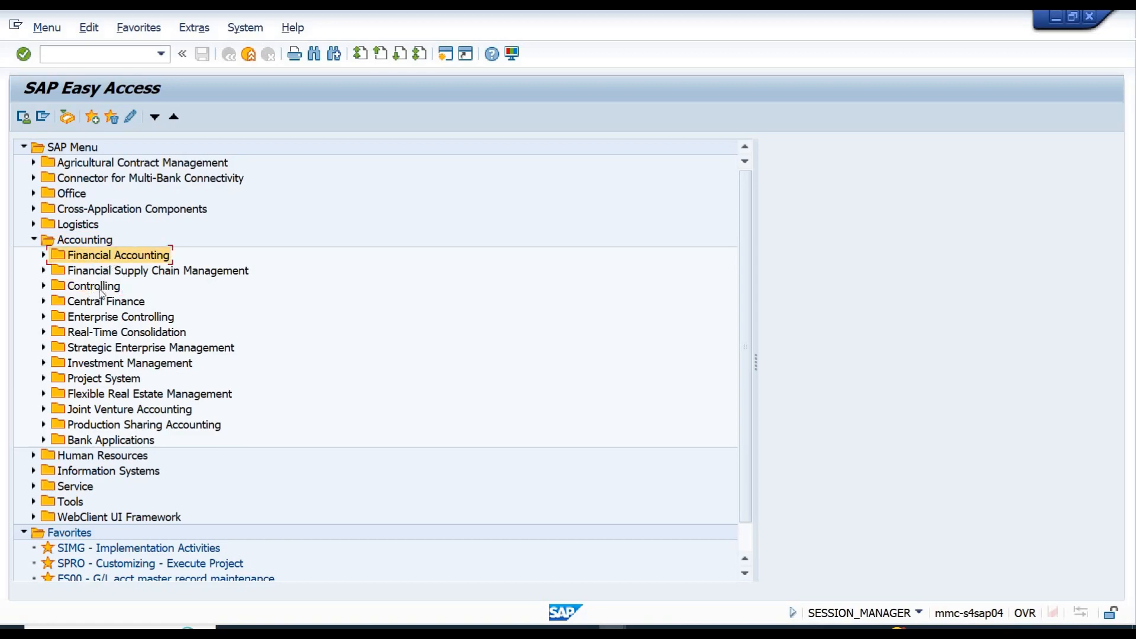
pyautogui.click(95, 290)
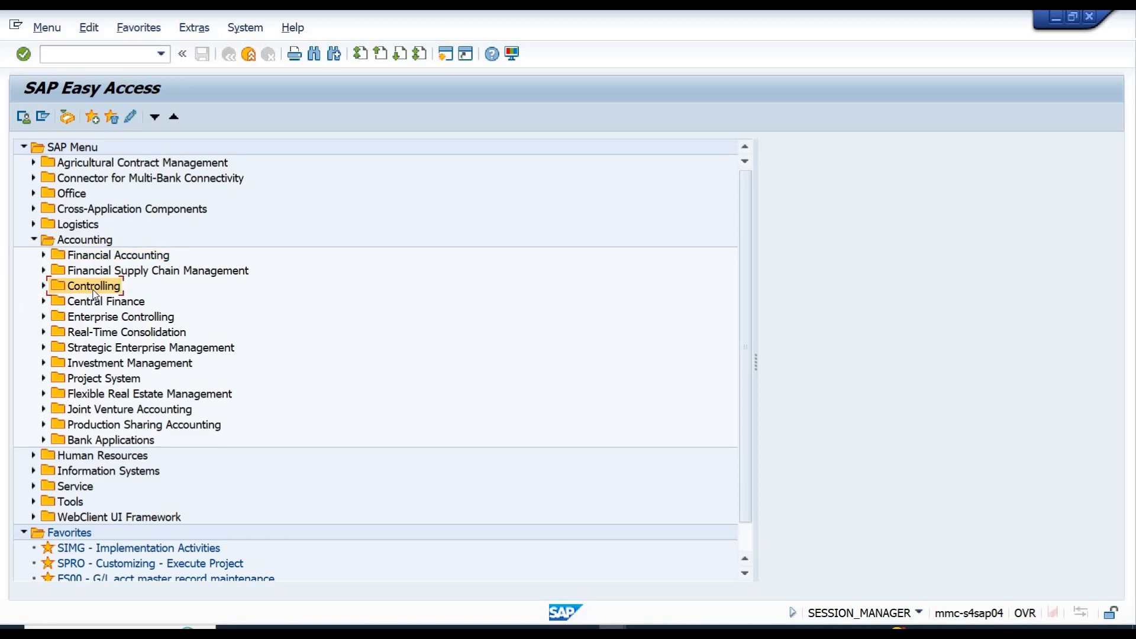
pyautogui.click(110, 259)
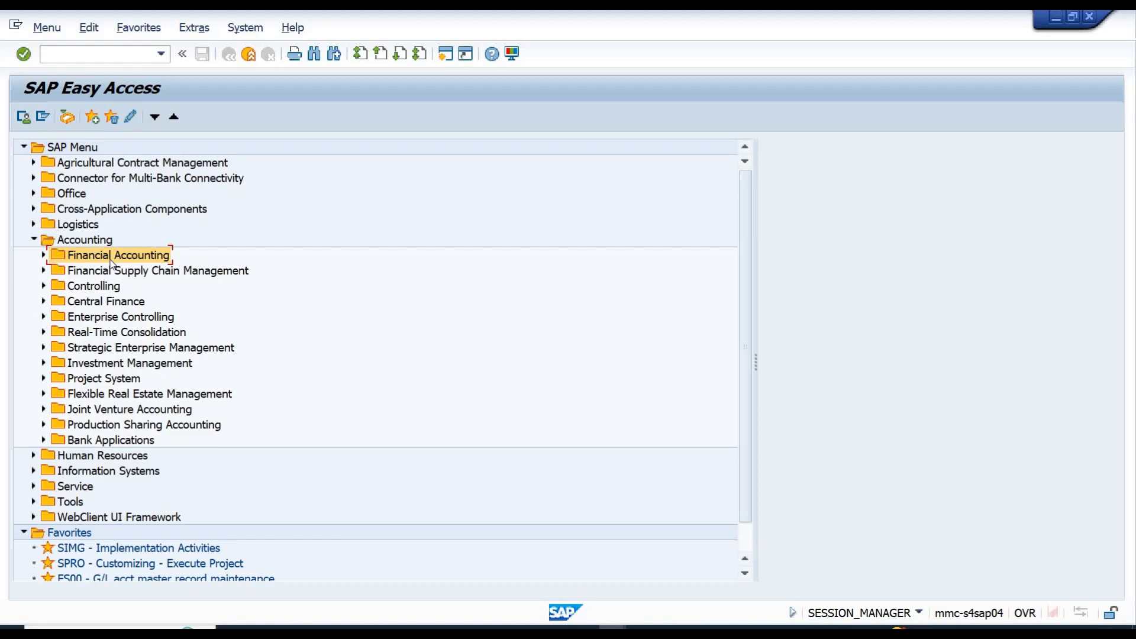
pyautogui.click(93, 288)
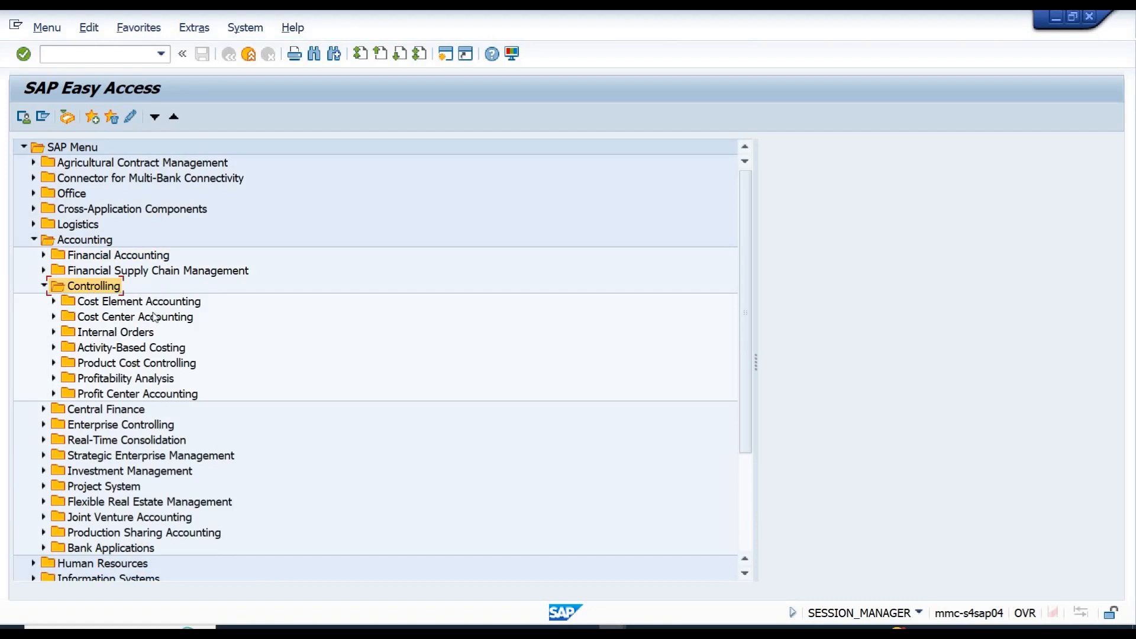
# Review the Controlling submodules in the SAP menu, from Cost Element Accounting through Profit Center Accounting
pyautogui.press('Down')
pyautogui.press('Down')
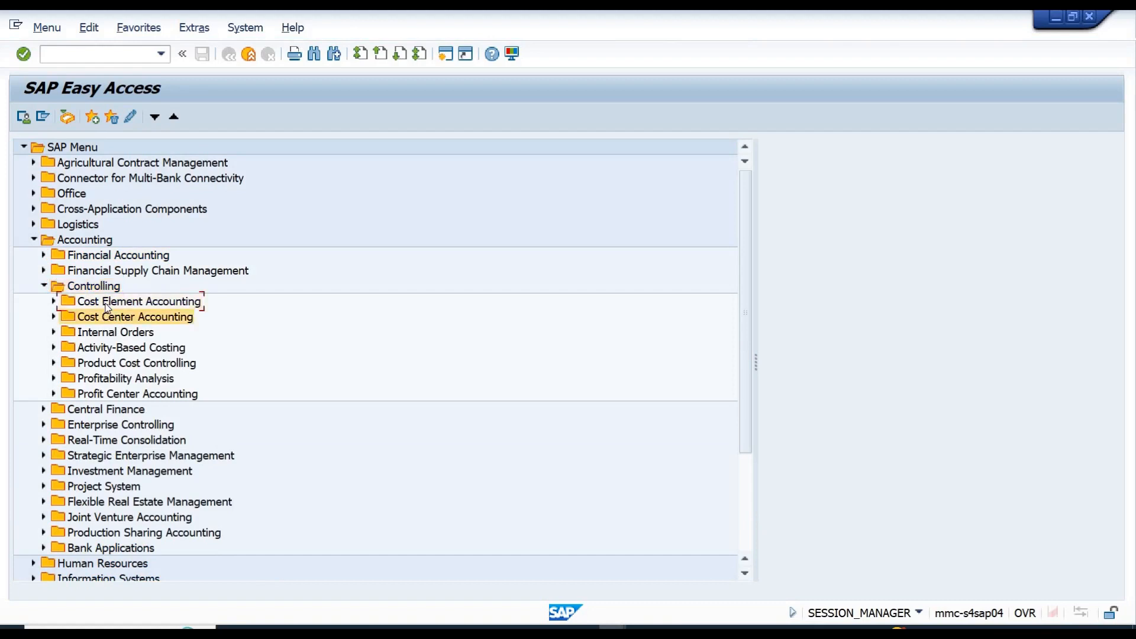
pyautogui.press('Down')
pyautogui.press('Down')
pyautogui.press('Down')
pyautogui.press('Down')
pyautogui.press('Down')
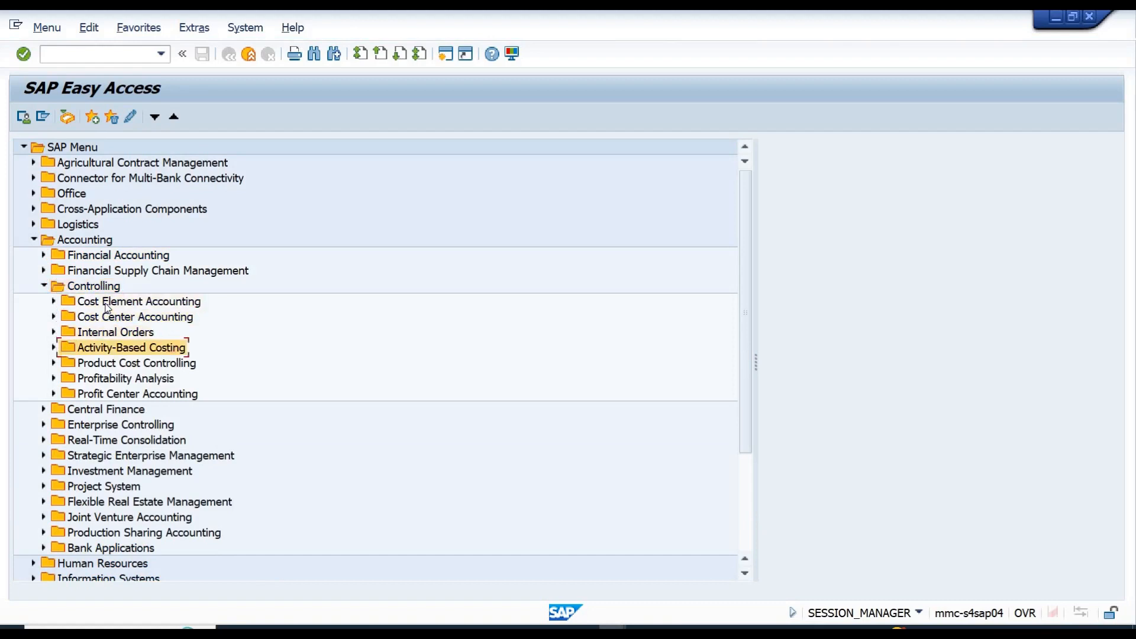
pyautogui.press('Up')
pyautogui.press('Up')
pyautogui.press('Up')
pyautogui.press('Up')
pyautogui.press('Up')
pyautogui.press('Up')
pyautogui.press('Up')
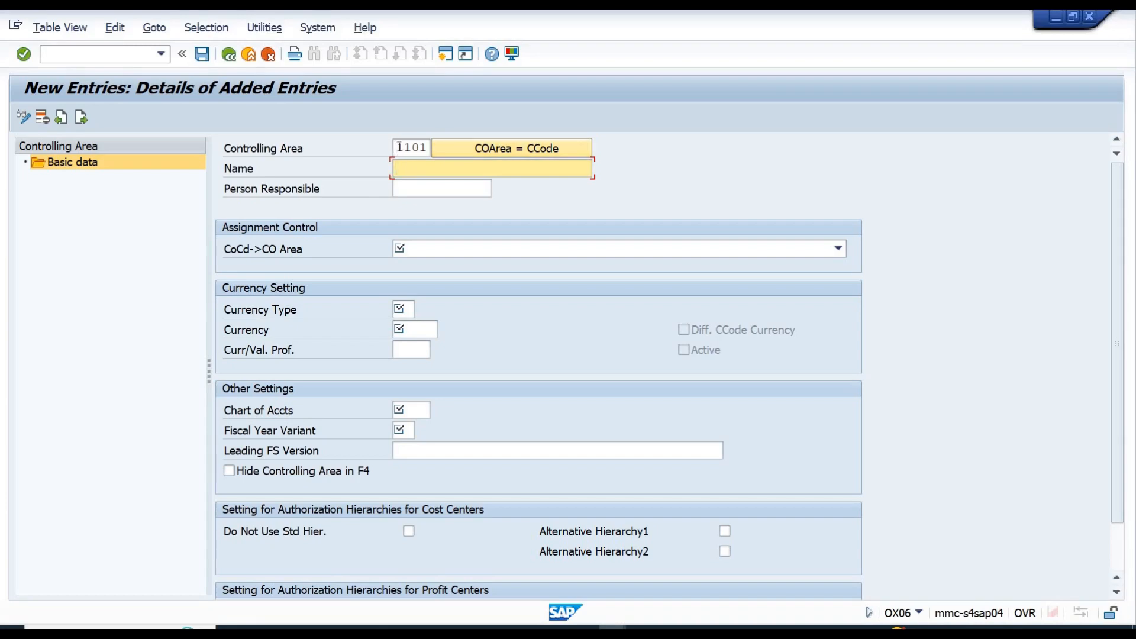
# Try to base controlling area 1101 on company code 1101 with COArea = CCode
pyautogui.moveTo(396, 147); pyautogui.dragTo(430, 148)
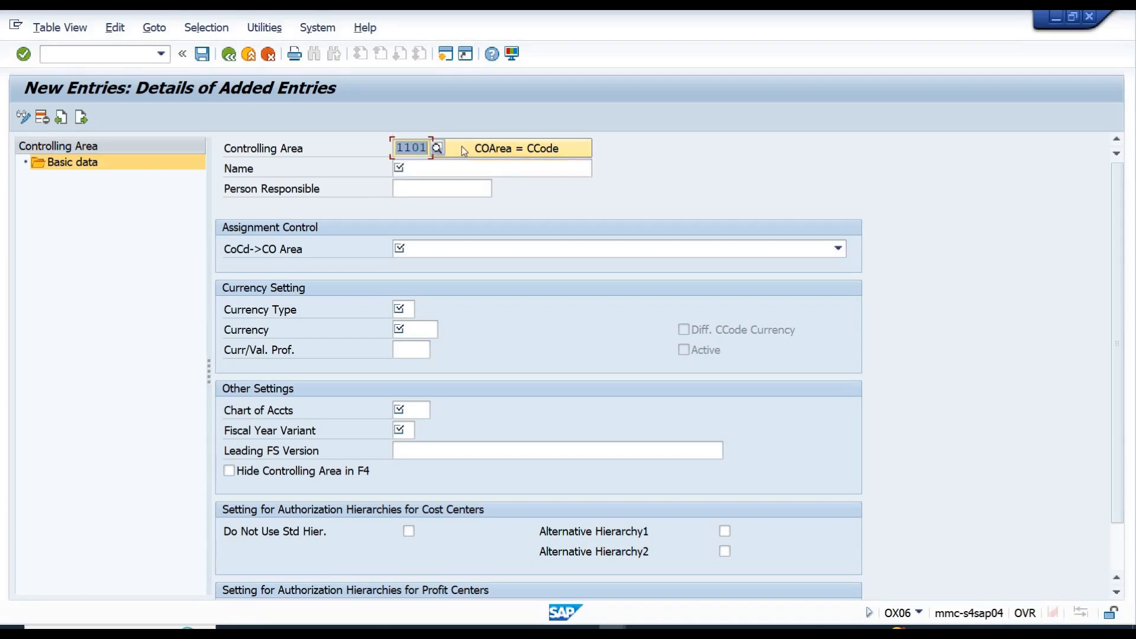
pyautogui.click(500, 150)
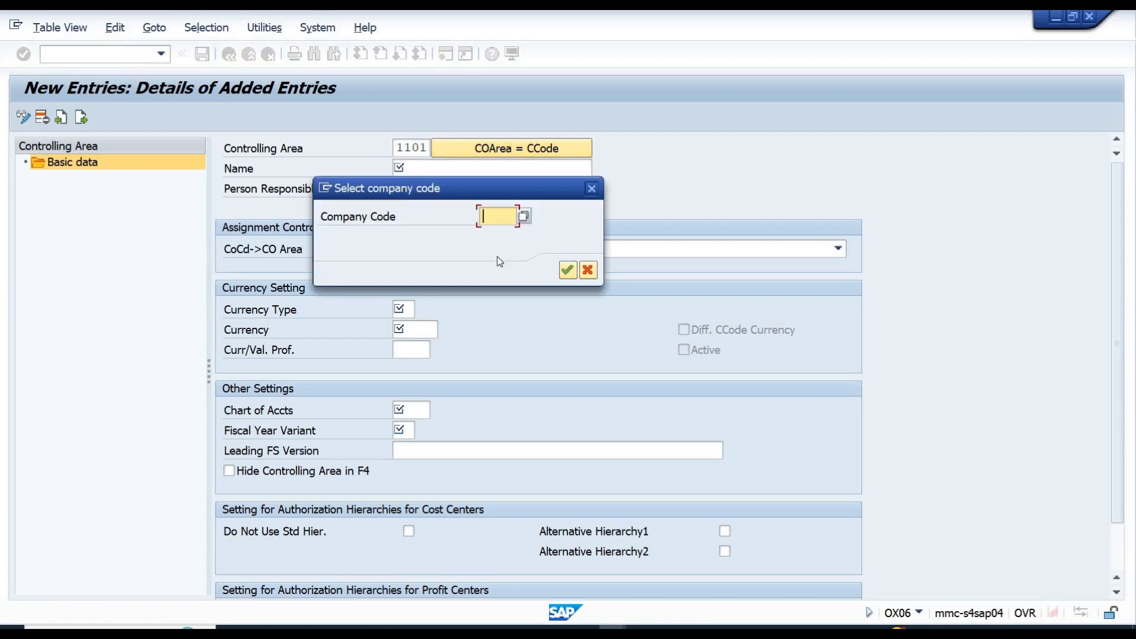
pyautogui.write('1101')
pyautogui.press('Return')
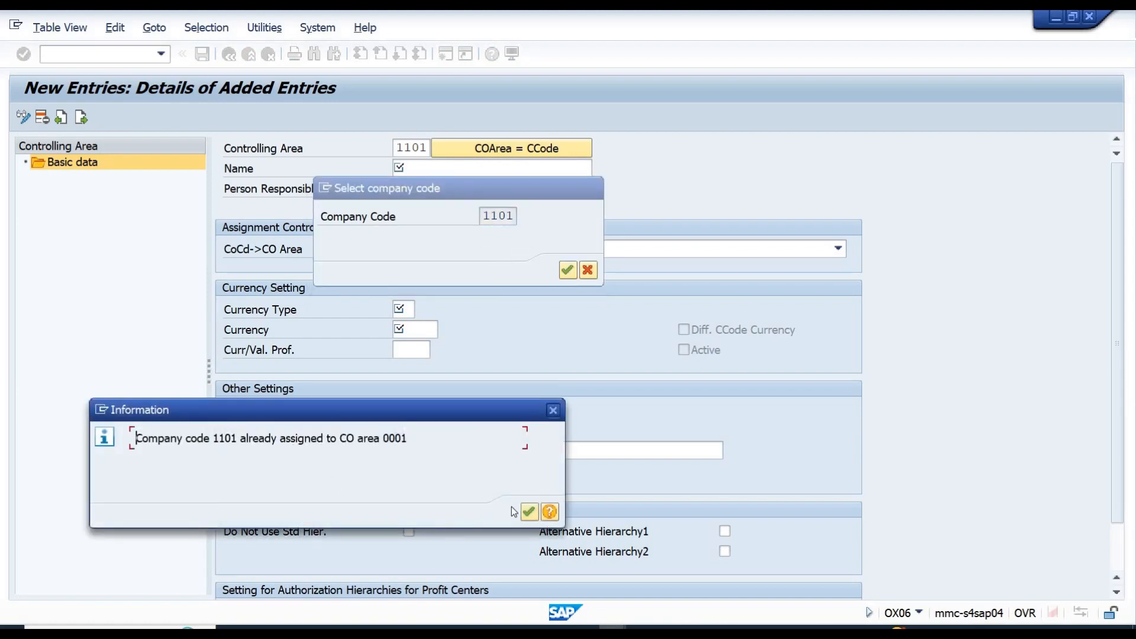
pyautogui.click(530, 511)
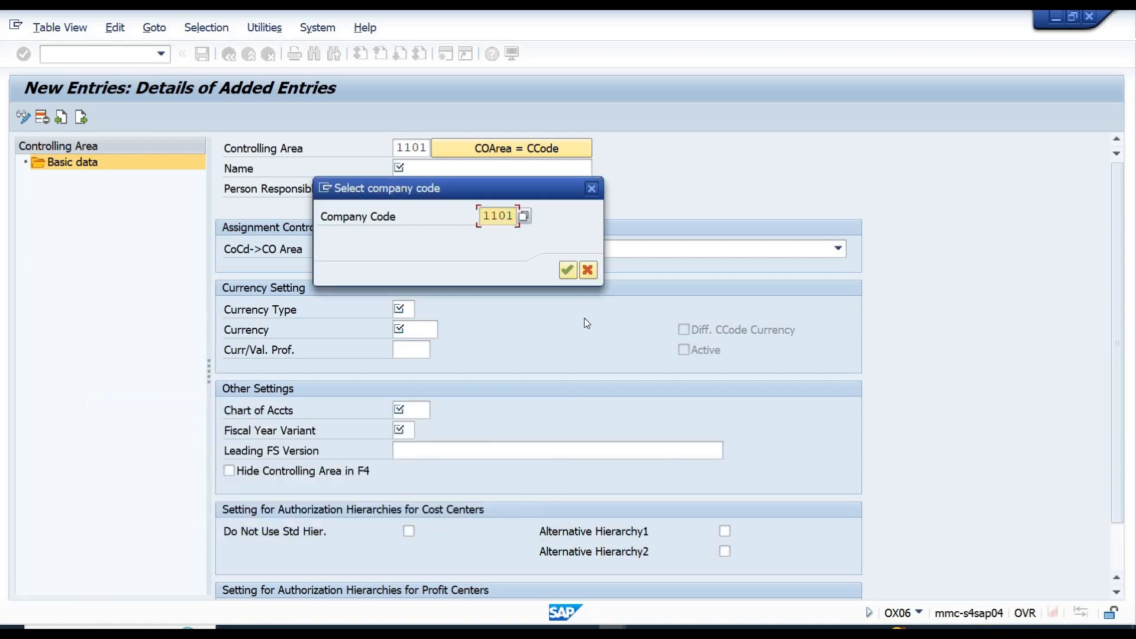
pyautogui.click(588, 274)
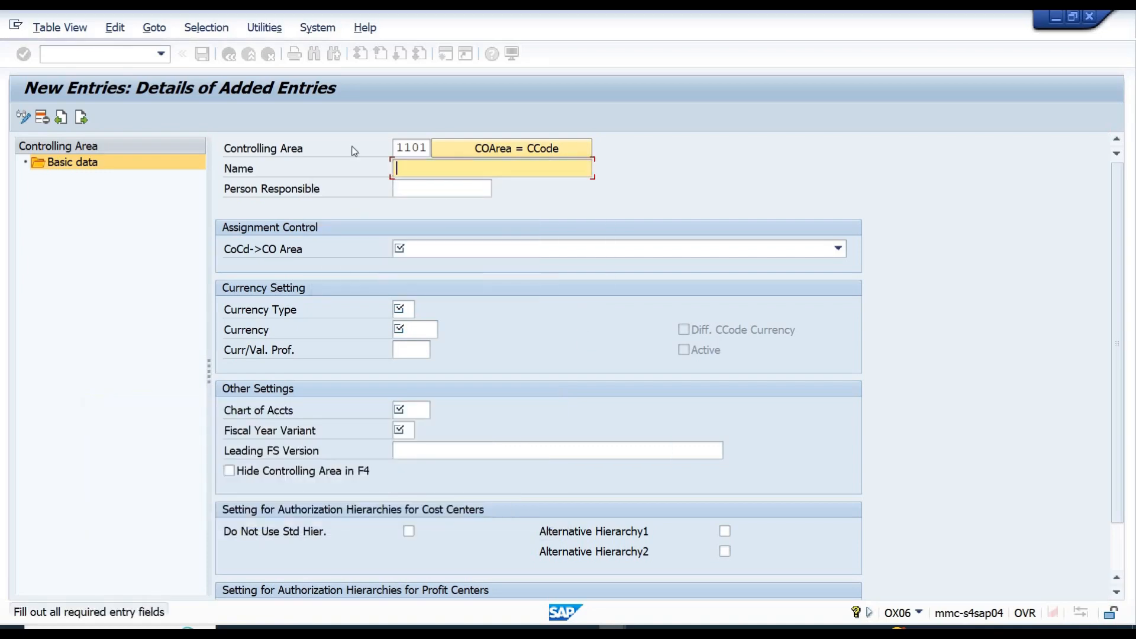
# Discard the new controlling area 1101 entry and return to the overview of controlling areas
pyautogui.click(250, 55)
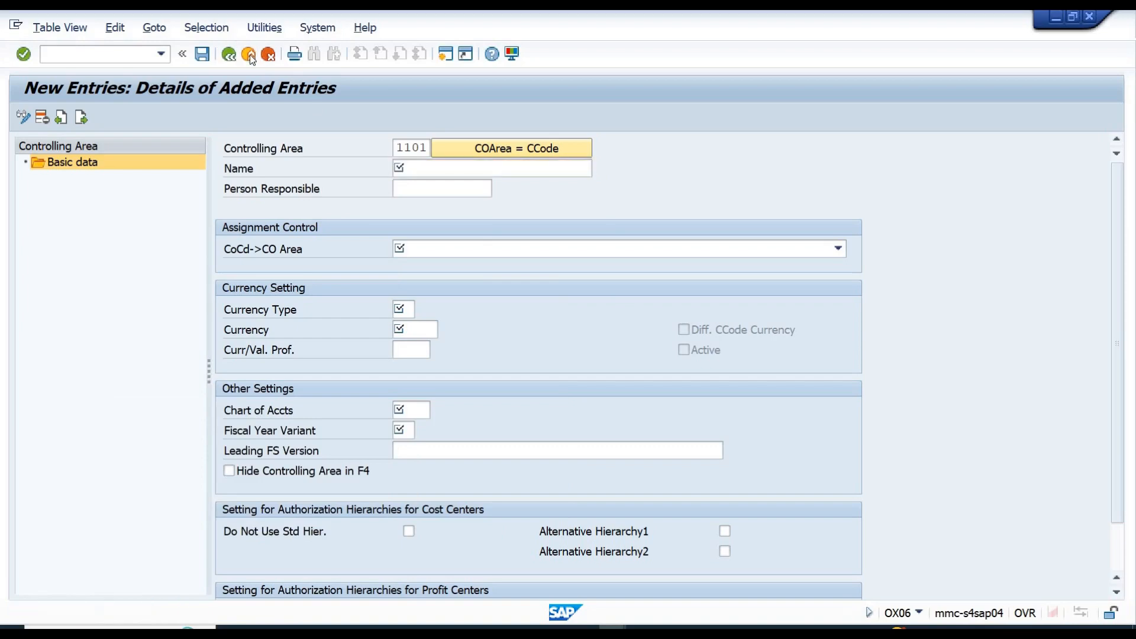
pyautogui.click(270, 54)
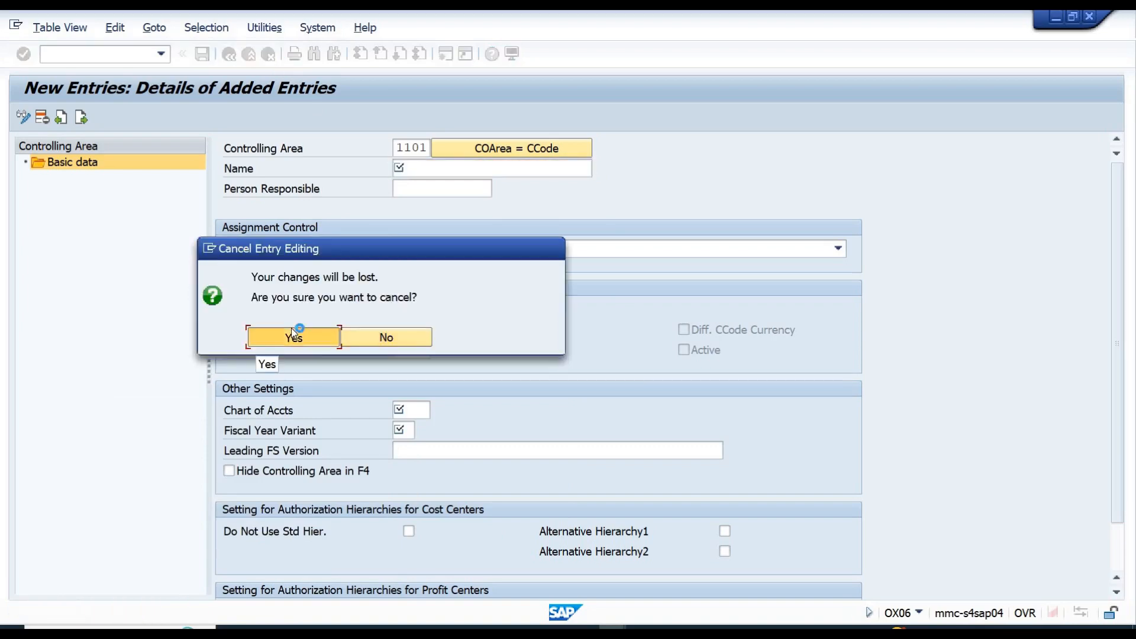
pyautogui.click(292, 331)
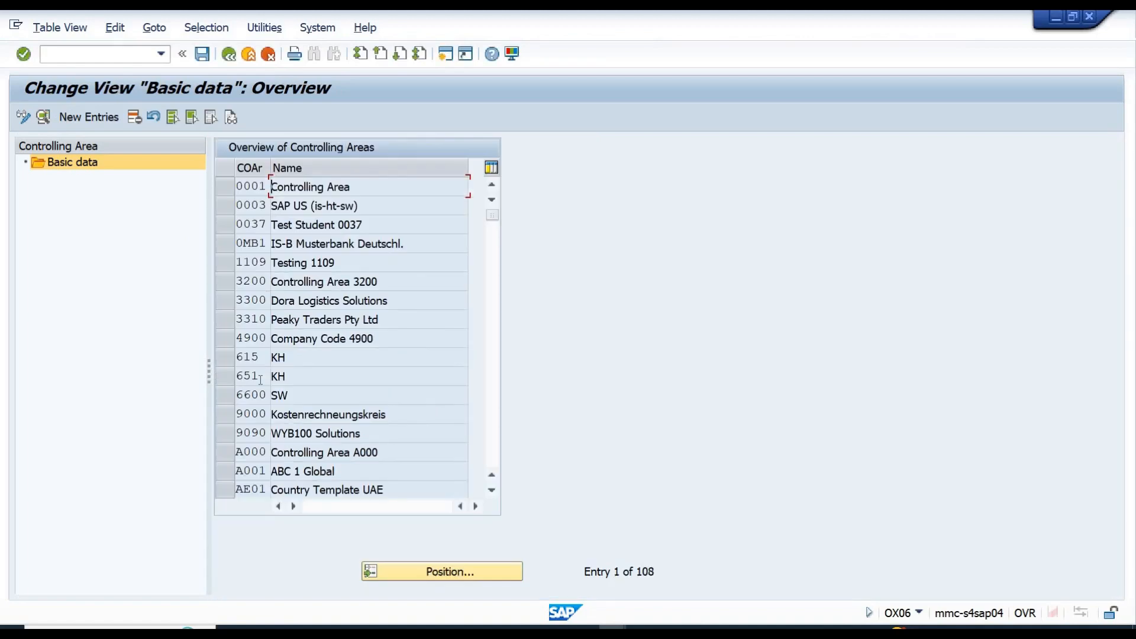
# Return to the IMG structure and collapse the Enterprise Structure branch
pyautogui.click(248, 55)
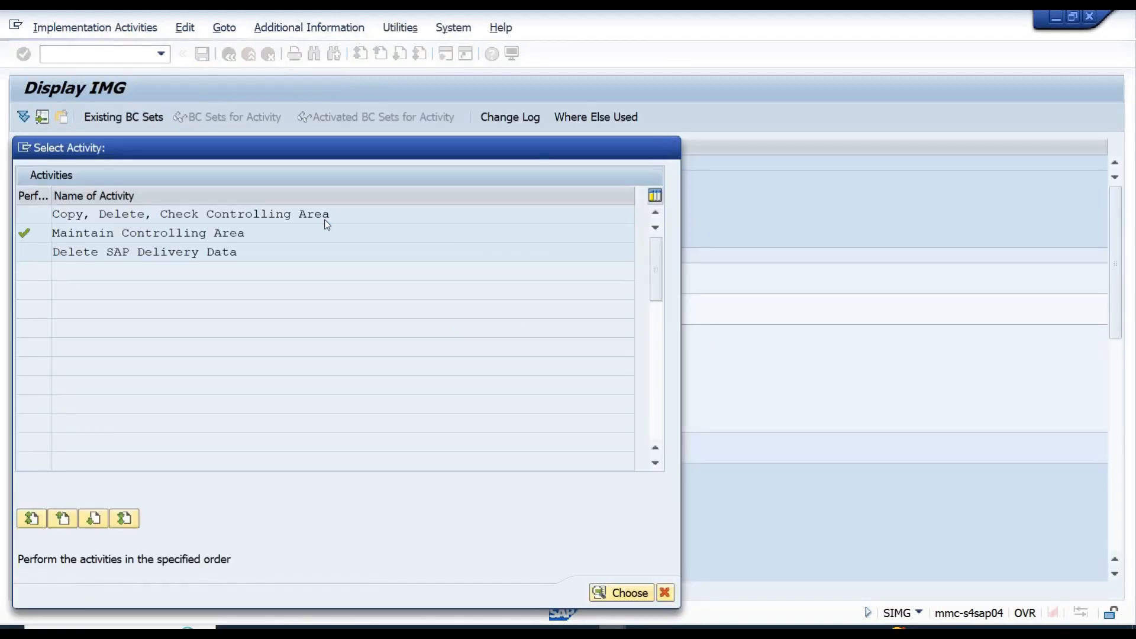
pyautogui.press('Escape')
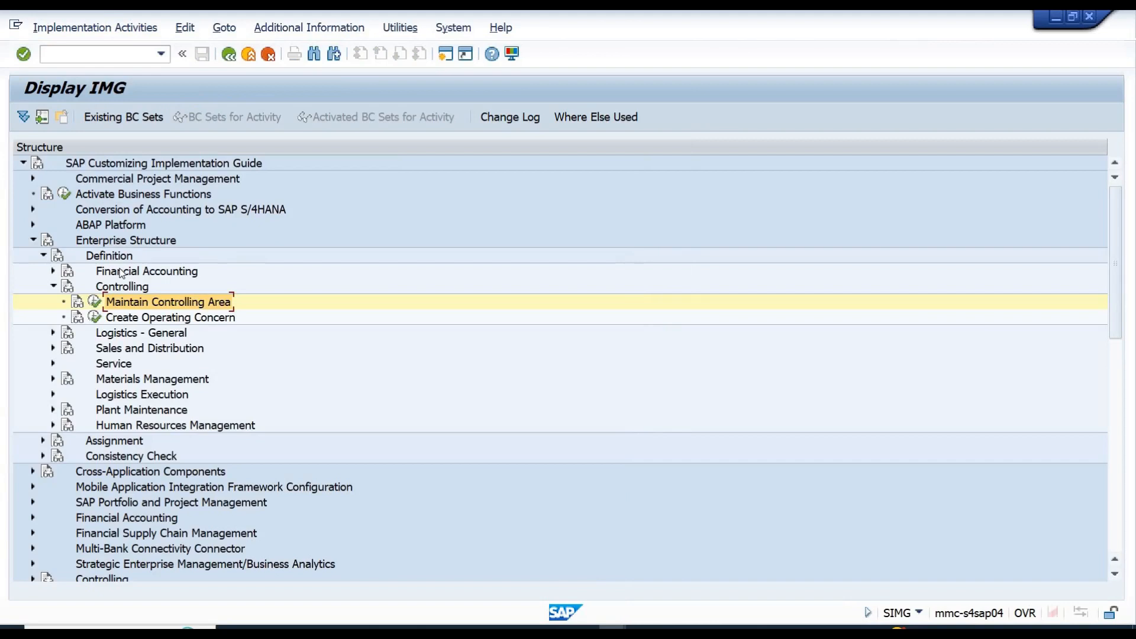
pyautogui.press('Up')
pyautogui.press('Left')
pyautogui.press('Left')
pyautogui.press('Left')
pyautogui.press('Left')
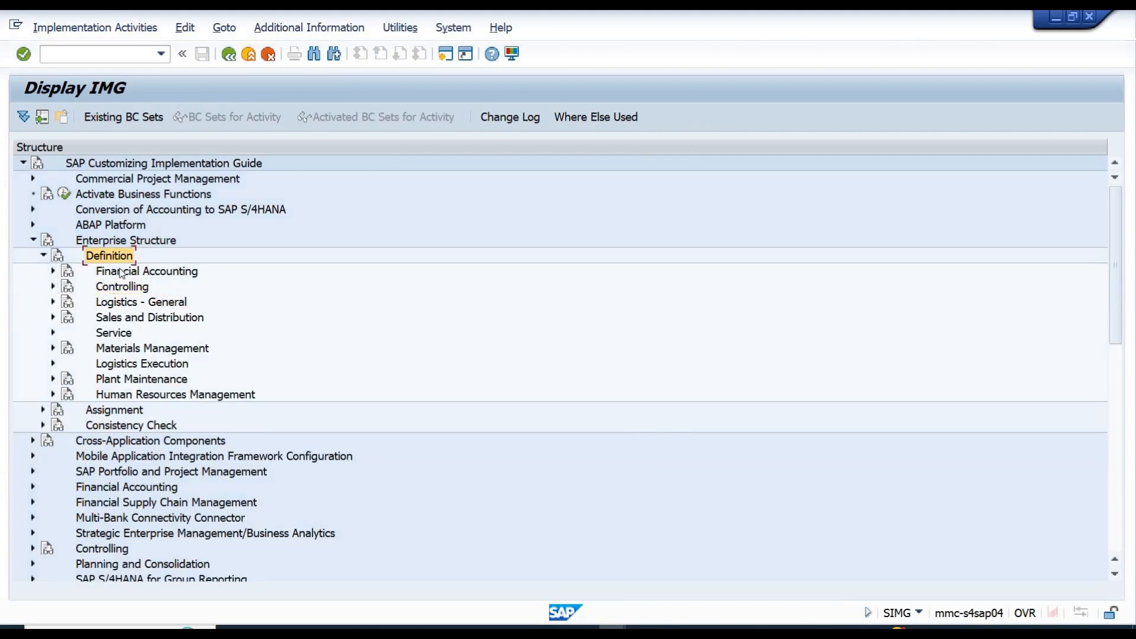
pyautogui.press('Left')
# Expand the main Controlling branch of the SAP Customizing Implementation Guide
pyautogui.press('Down')
pyautogui.press('Down')
pyautogui.press('Down')
pyautogui.press('Down')
pyautogui.press('Down')
pyautogui.press('Down')
pyautogui.press('Down')
pyautogui.press('Down')
pyautogui.press('Down')
pyautogui.press('Down')
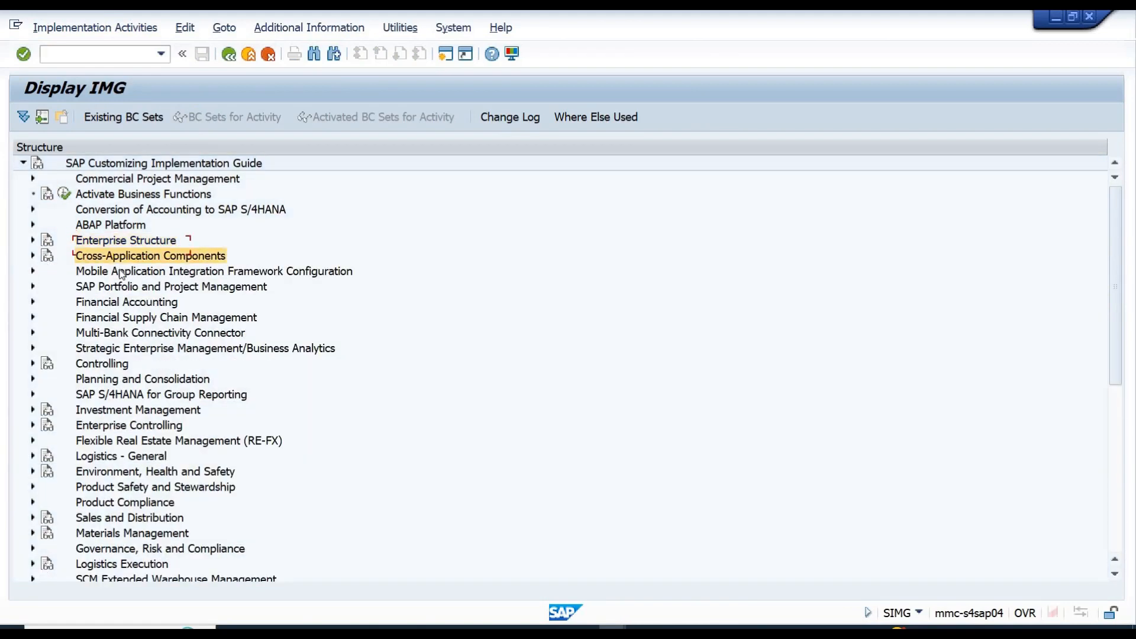
pyautogui.press('Up')
pyautogui.press('Up')
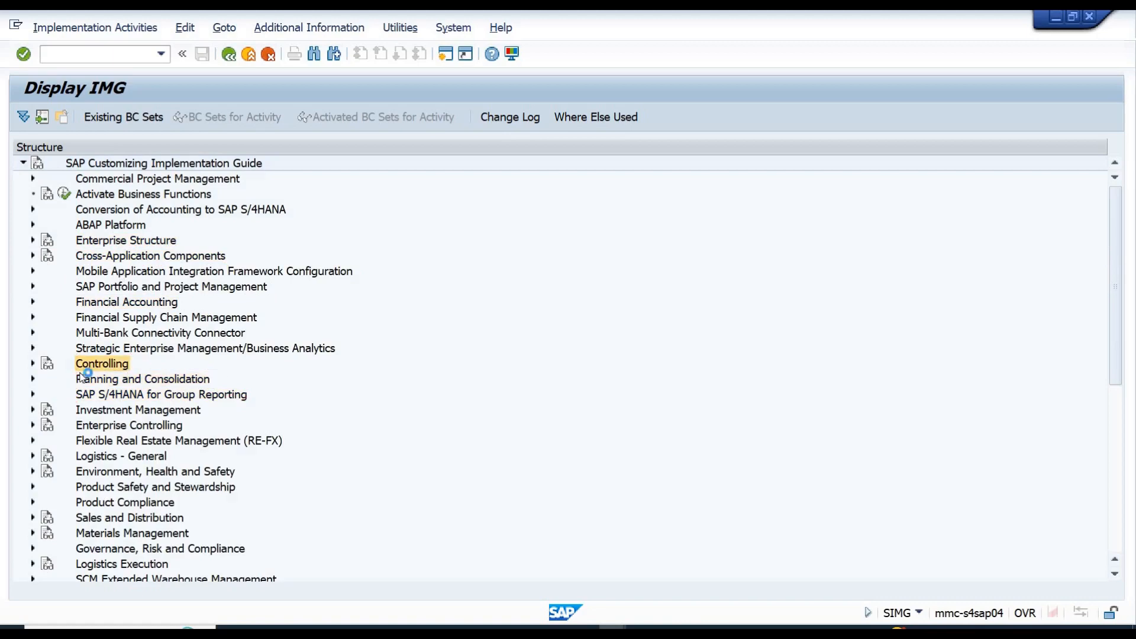
pyautogui.press('Right')
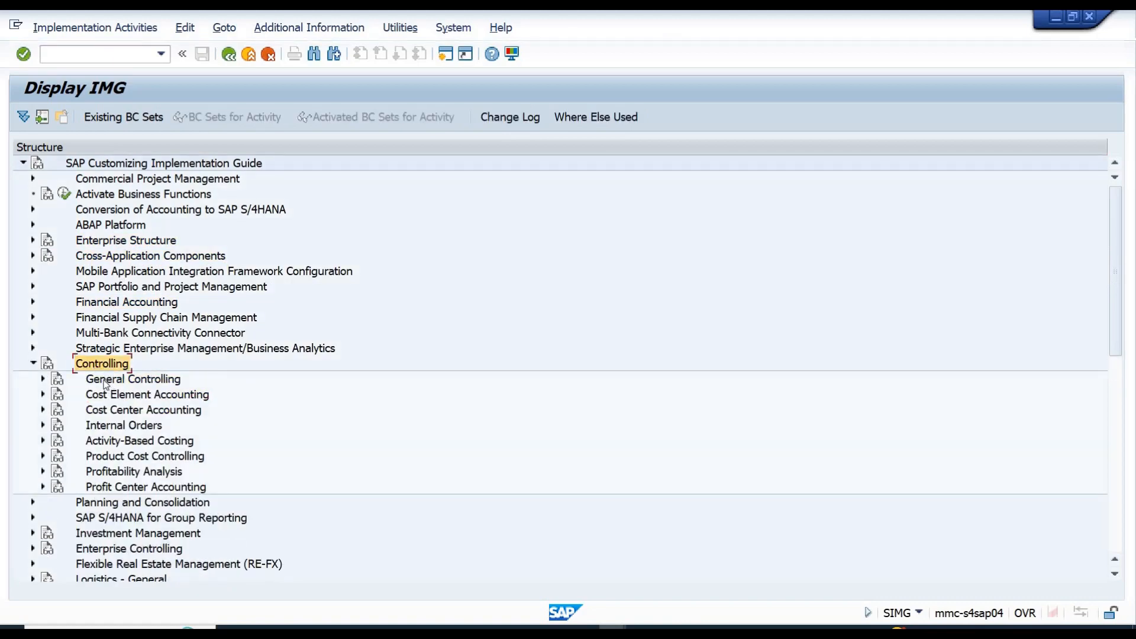
# Open the Maintain Controlling Area activity under the Organization node of General Controlling
pyautogui.press('Down')
pyautogui.press('Right')
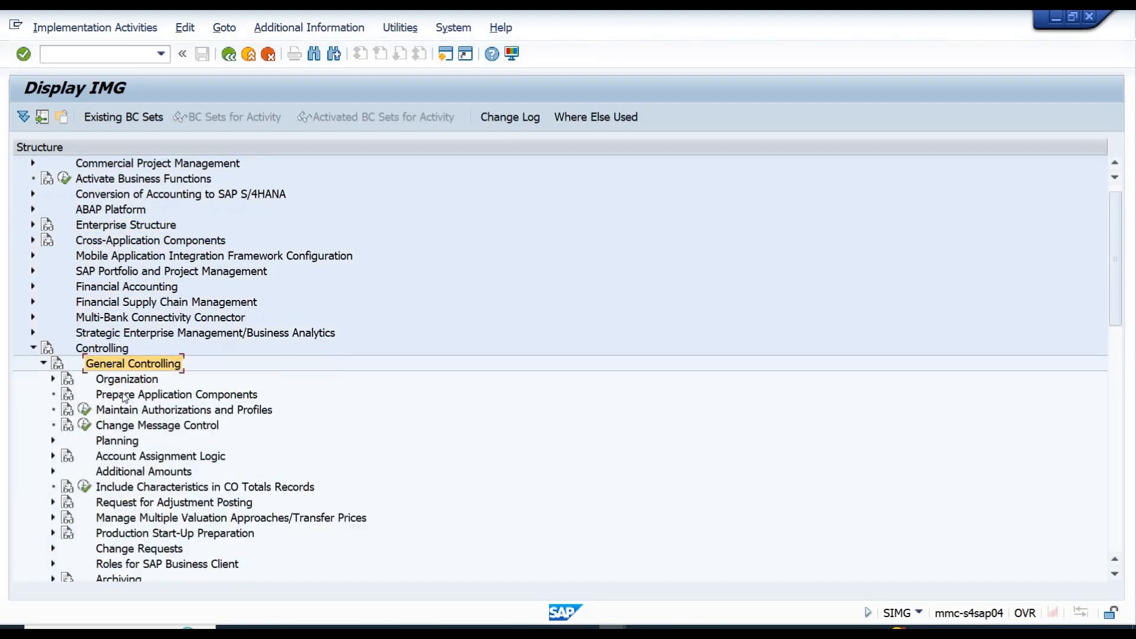
pyautogui.press('Down')
pyautogui.press('Right')
pyautogui.press('Down')
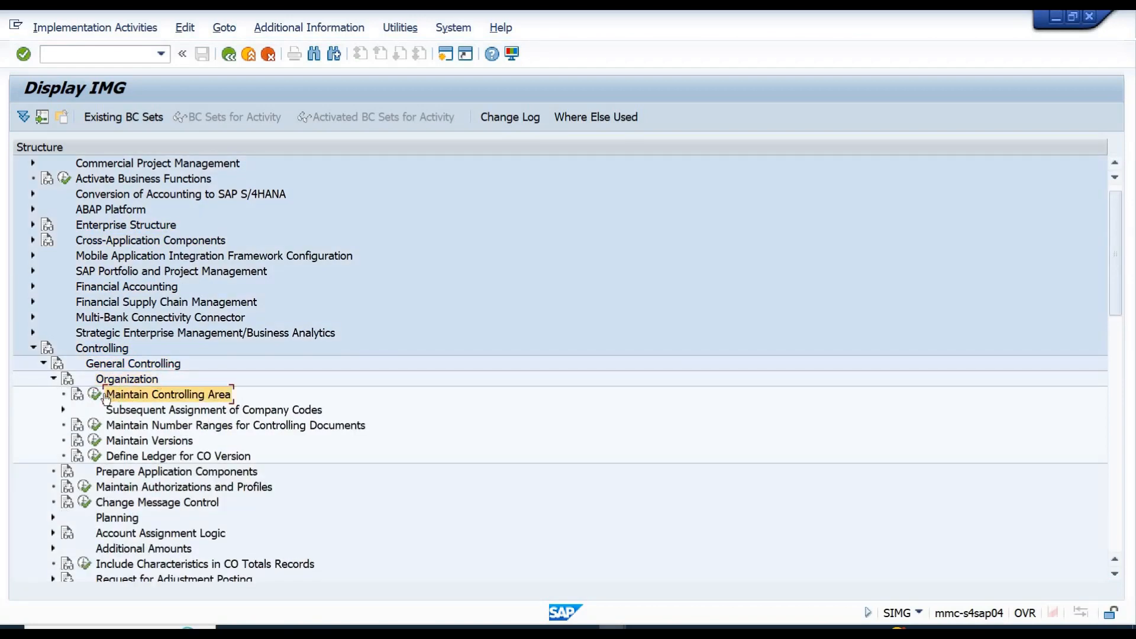
pyautogui.click(96, 395)
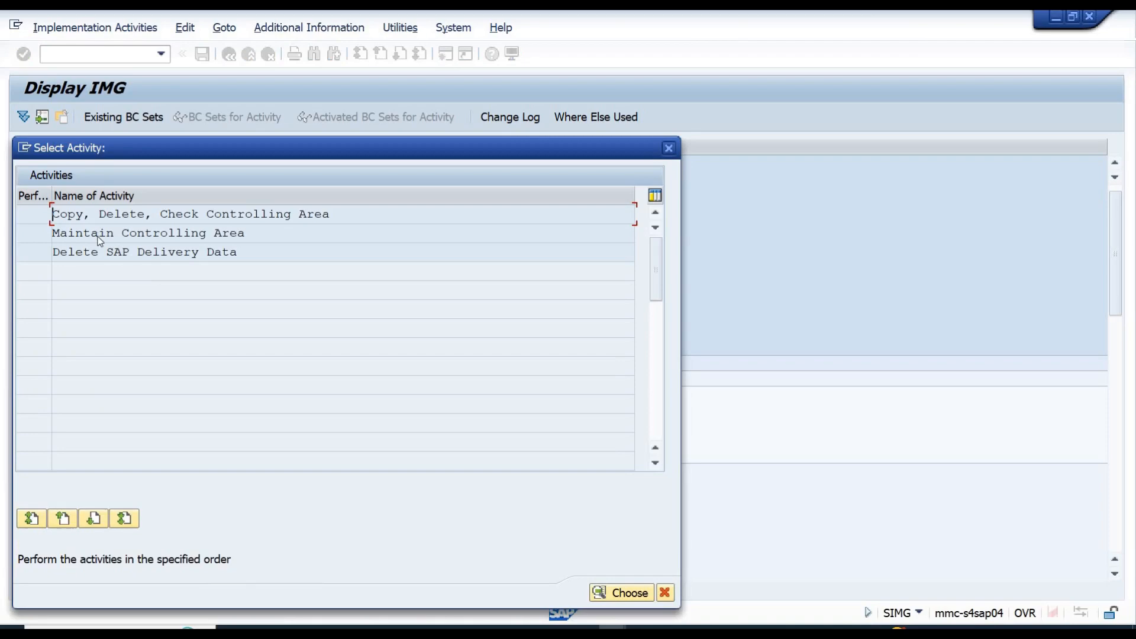
pyautogui.doubleClick(99, 233)
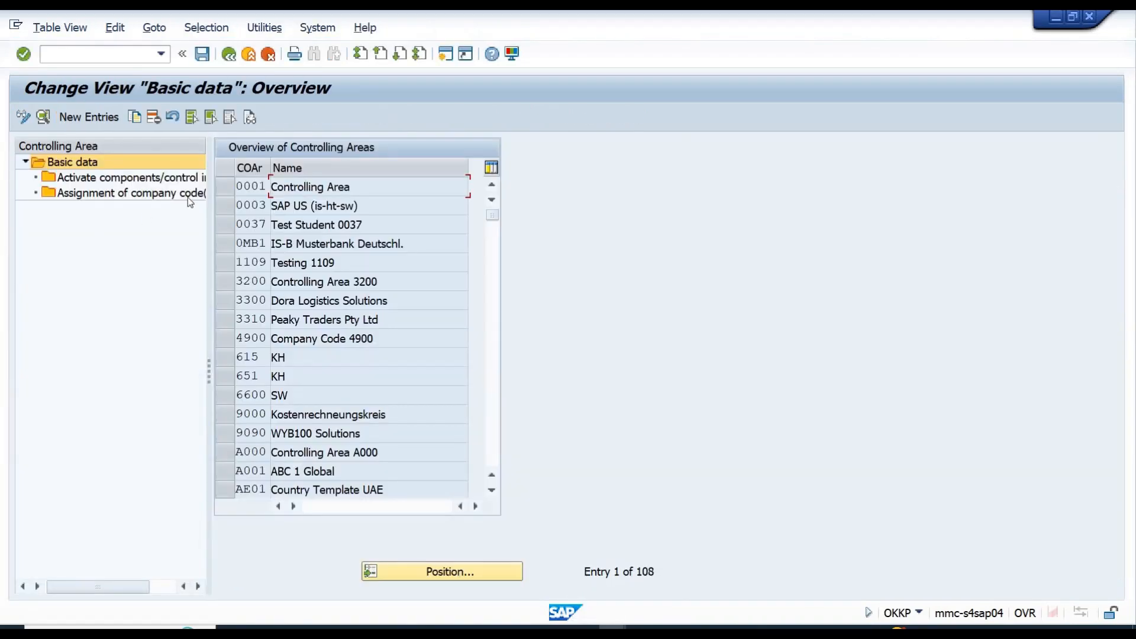
# Select controlling area 0001 and open its assignment of company codes
pyautogui.moveTo(264, 188); pyautogui.dragTo(238, 189)
pyautogui.click(230, 187)
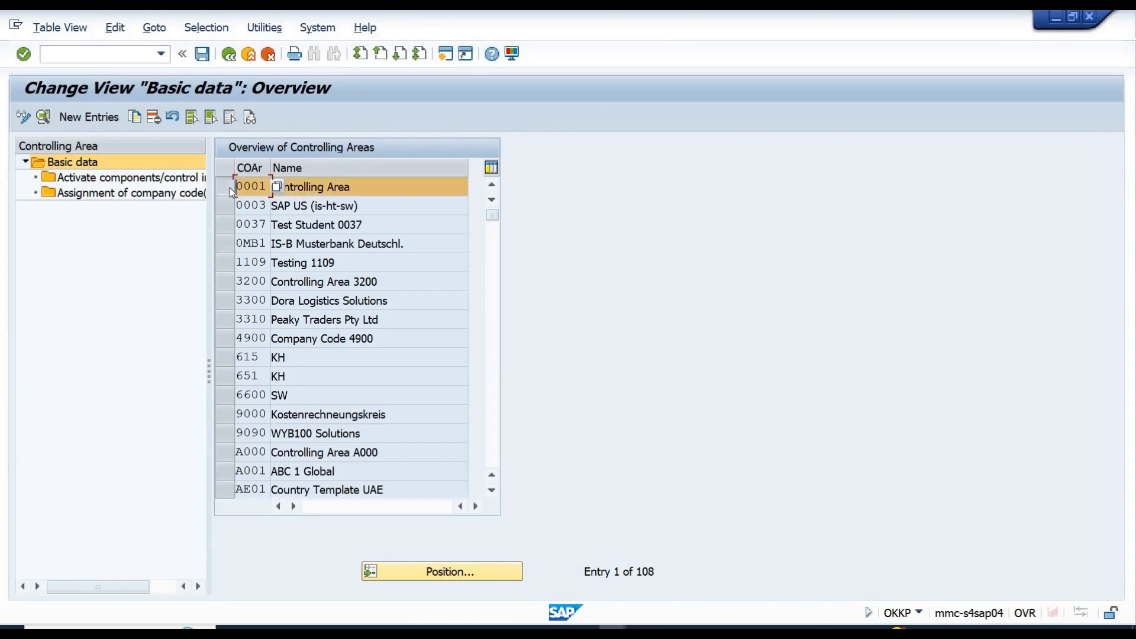
pyautogui.doubleClick(136, 196)
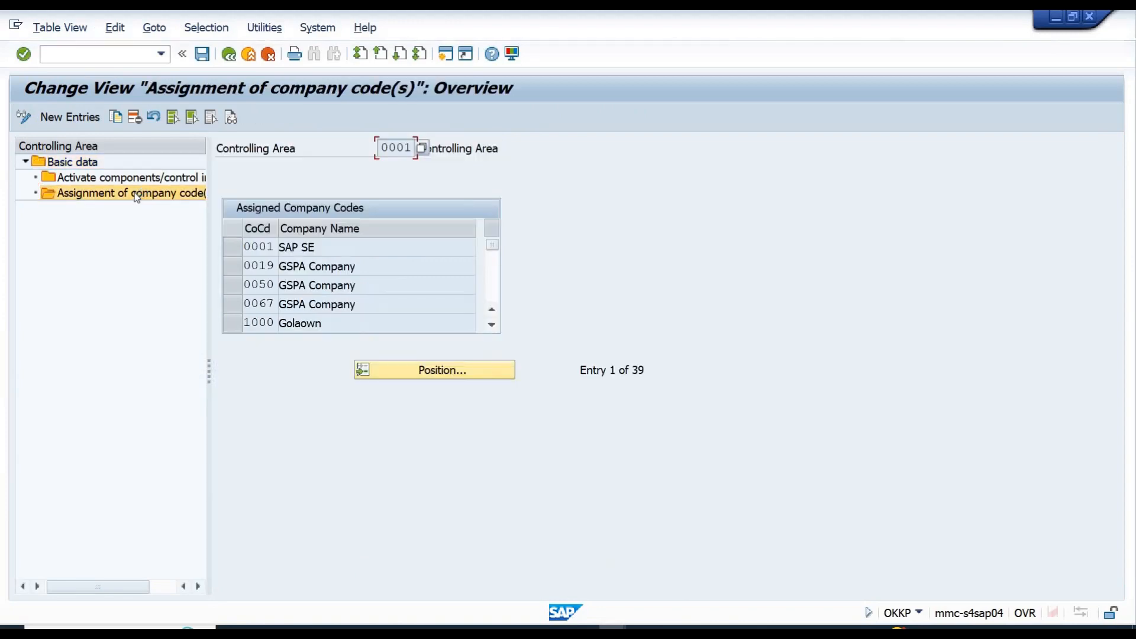
# Locate company code 1101 among the assignments of controlling area 0001 and delete its entry
pyautogui.click(437, 372)
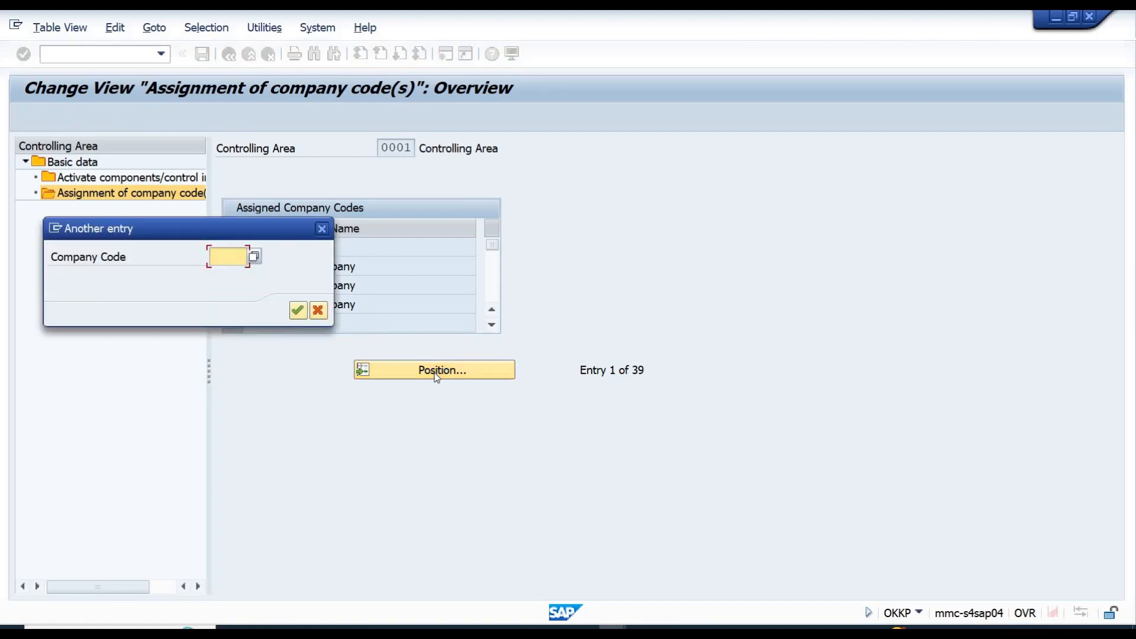
pyautogui.write('1101')
pyautogui.press('Return')
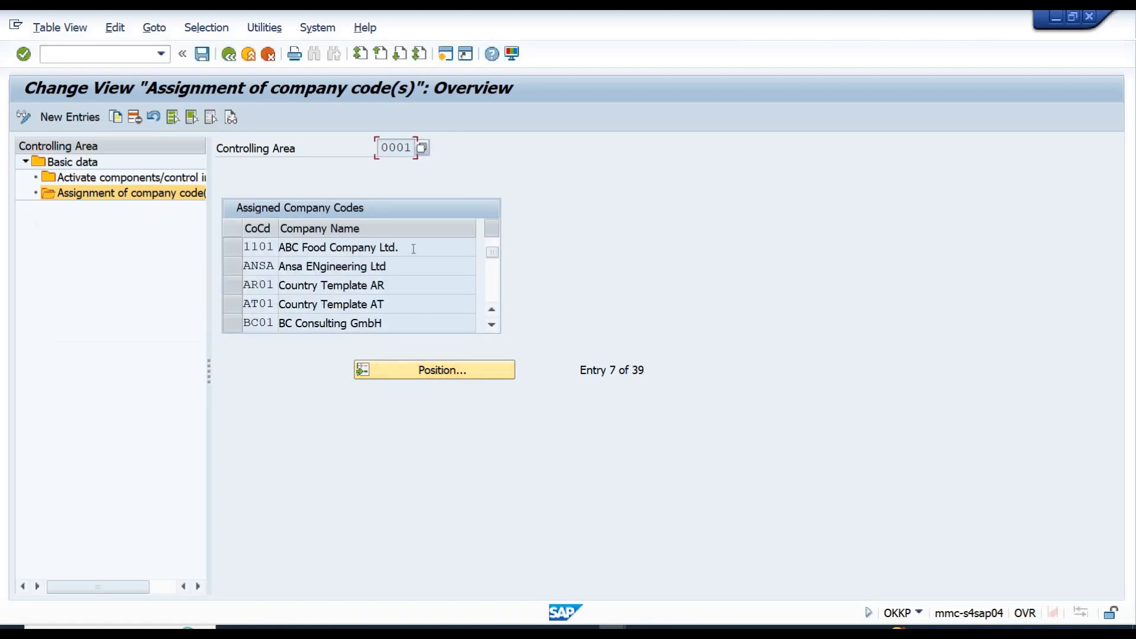
pyautogui.moveTo(286, 249); pyautogui.dragTo(269, 248)
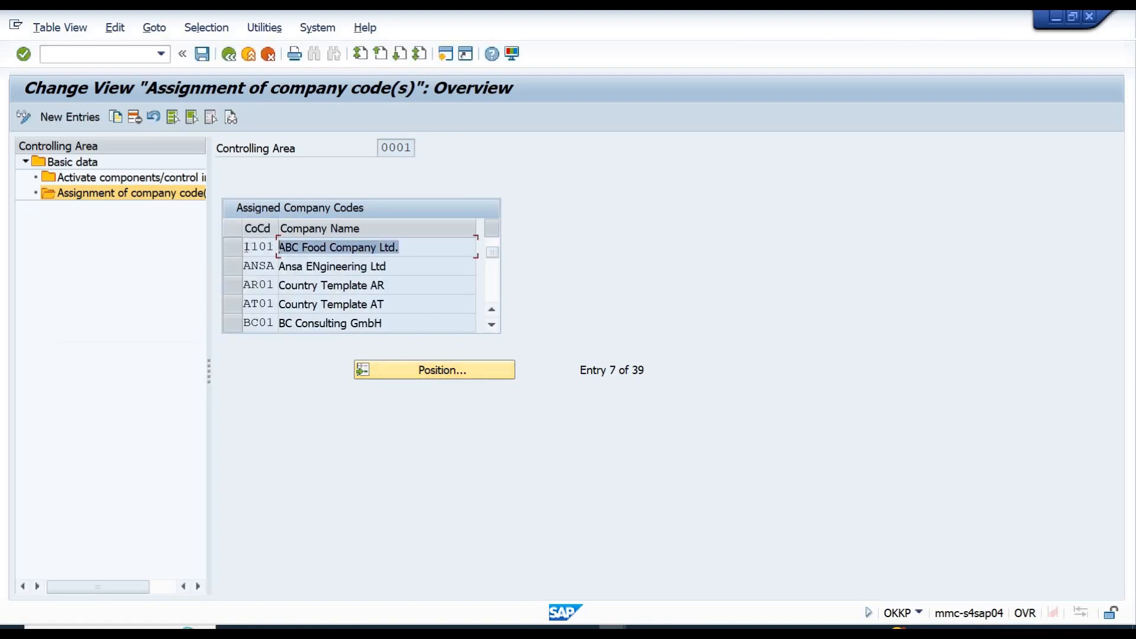
pyautogui.click(224, 251)
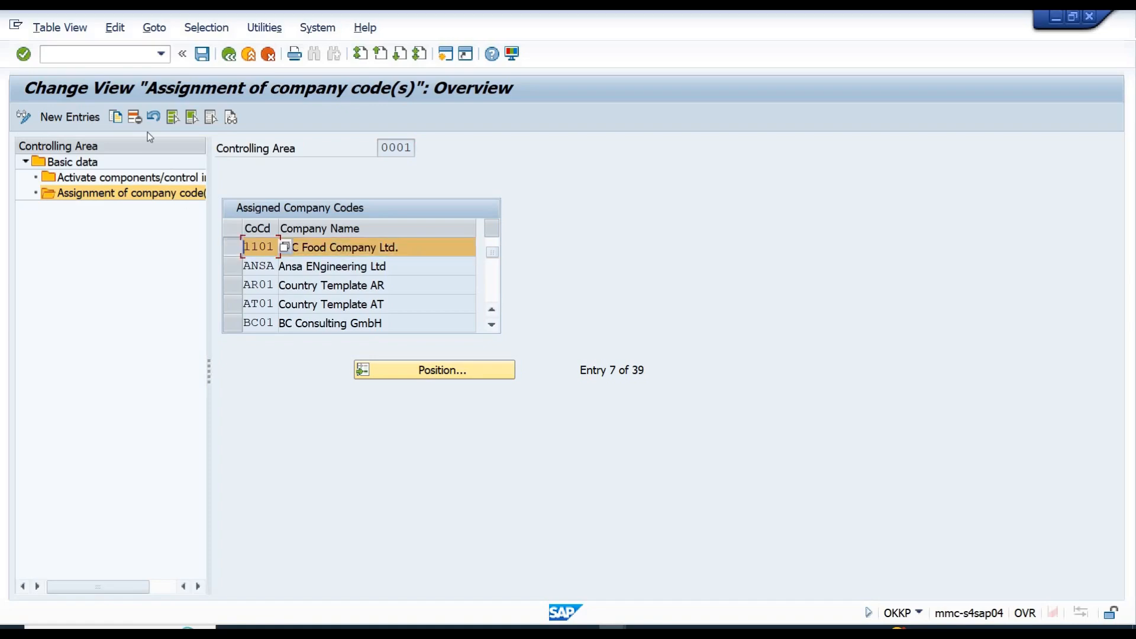
pyautogui.click(136, 119)
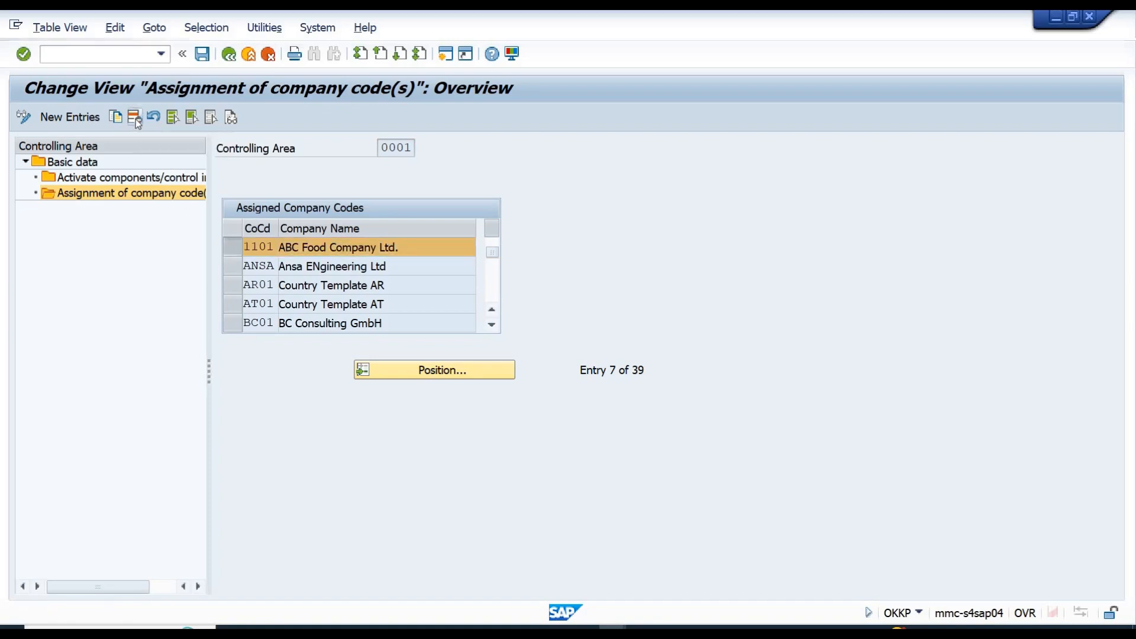
# Save the changed company code assignment of controlling area 0001 and acknowledge the message lists
pyautogui.click(204, 54)
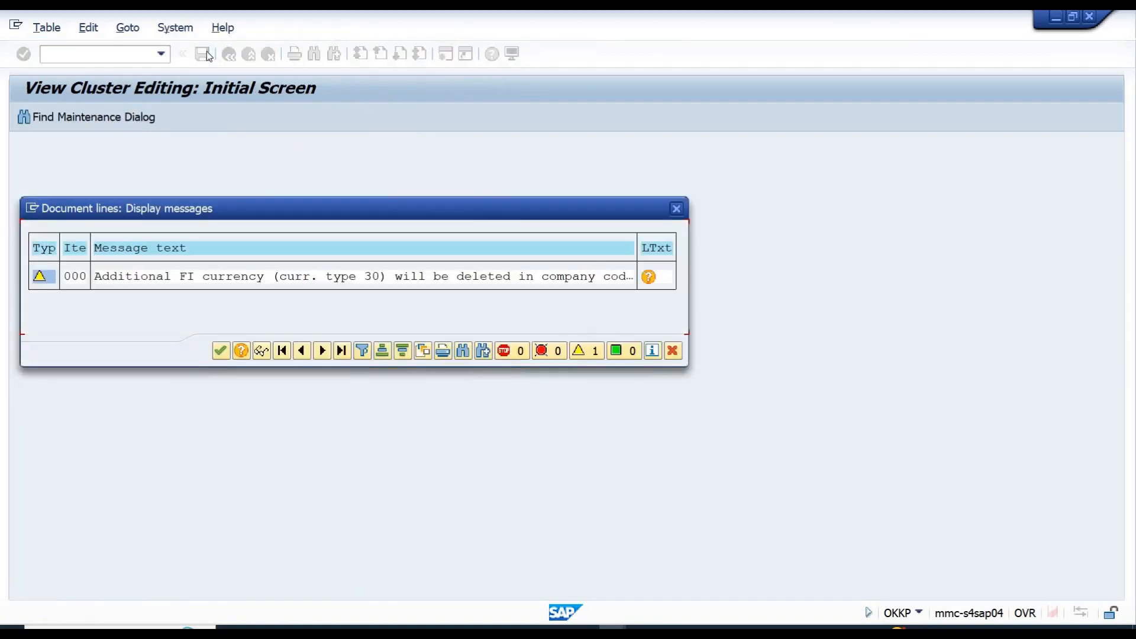
pyautogui.press('Return')
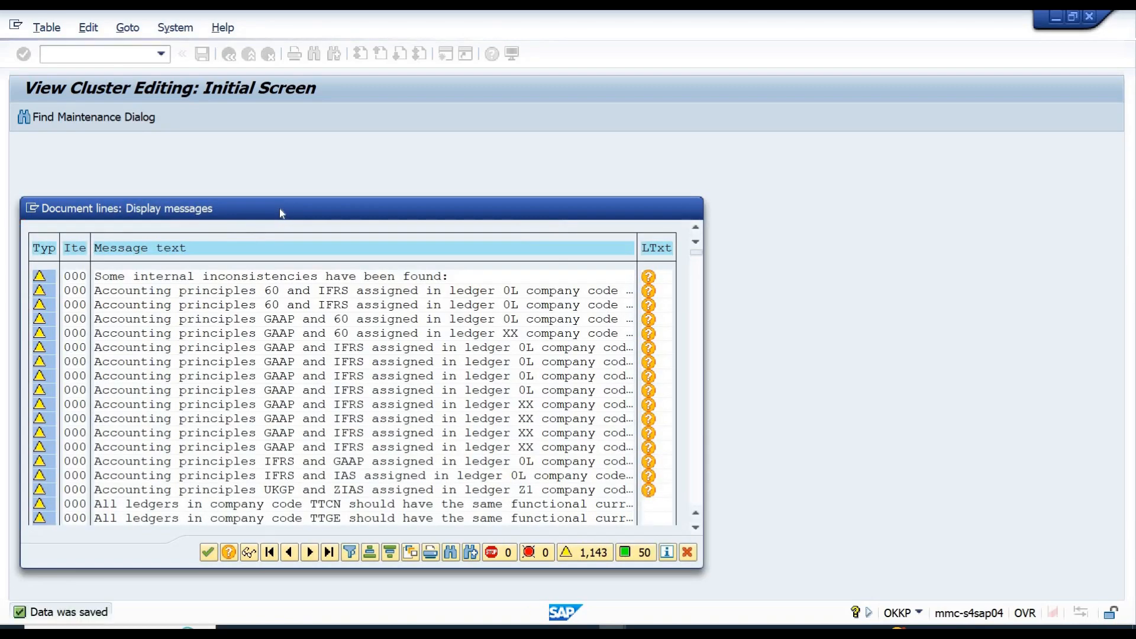
pyautogui.press('Return')
# Return to the IMG structure and reopen the Maintain Controlling Area activity under Organization
pyautogui.click(229, 60)
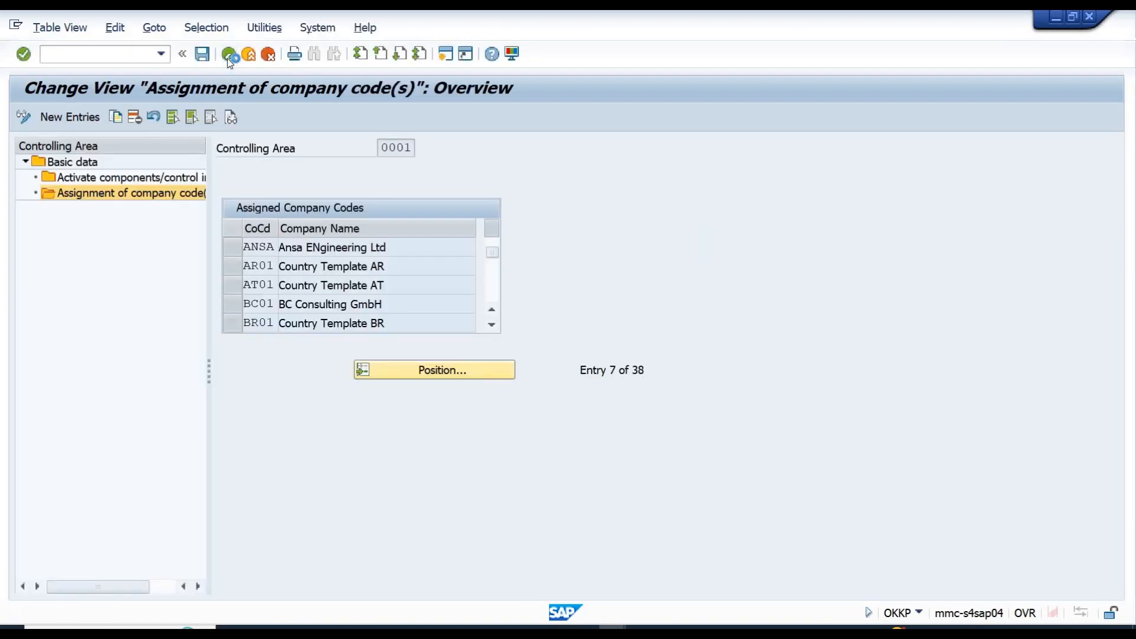
pyautogui.click(229, 61)
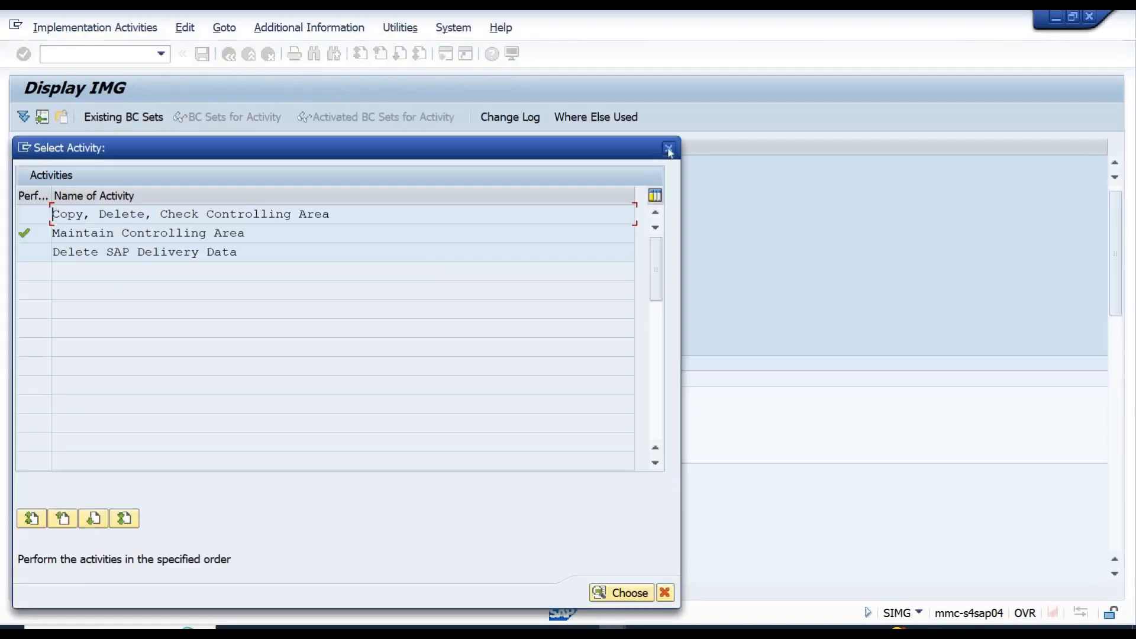
pyautogui.click(670, 150)
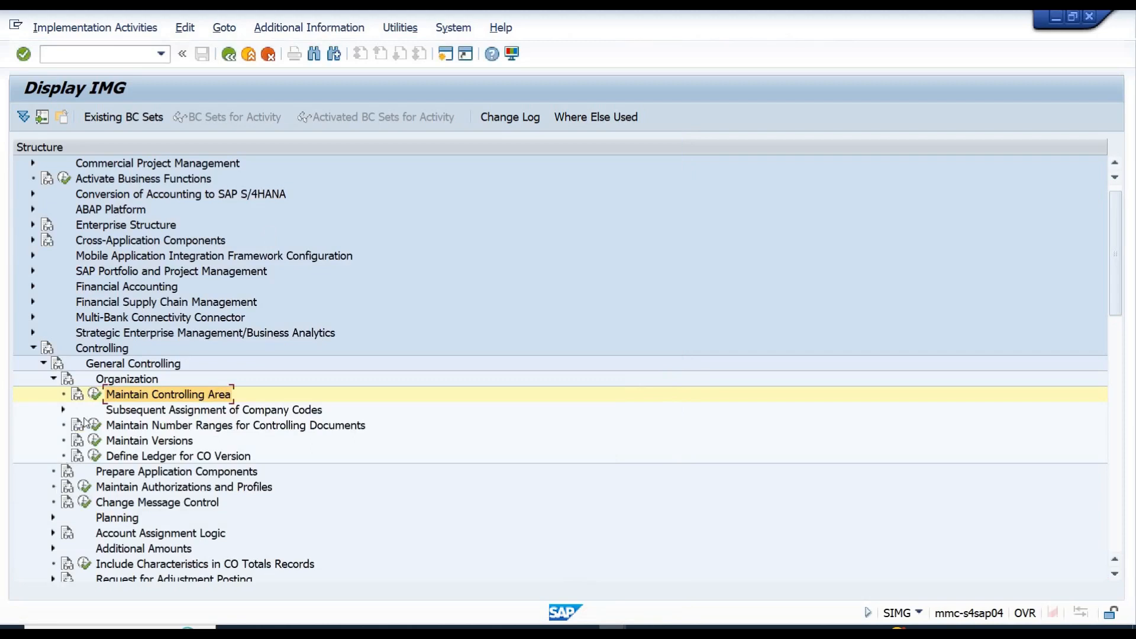
pyautogui.click(94, 395)
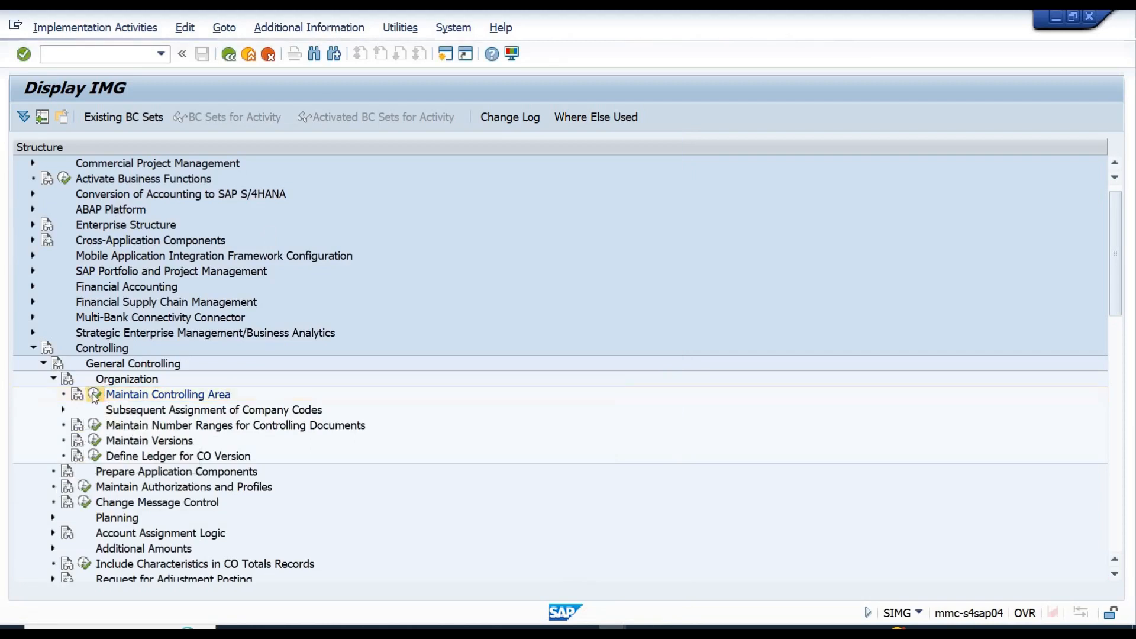
pyautogui.doubleClick(165, 231)
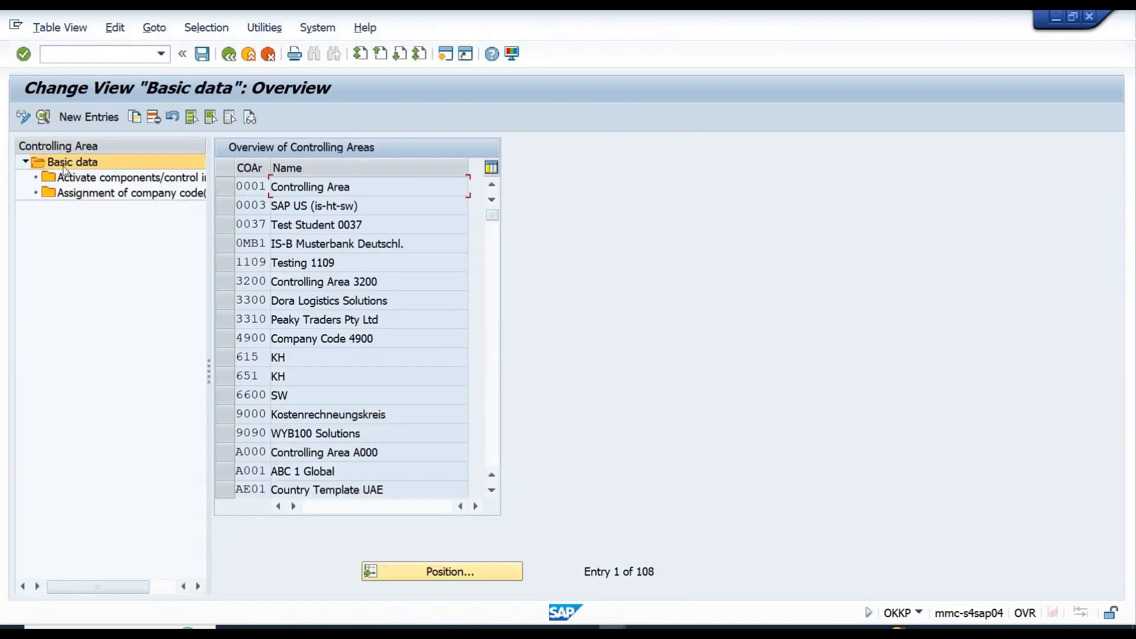
# Create a new controlling area 1101 and adopt its basic data from company code 1101 with COArea = CCode
pyautogui.click(93, 118)
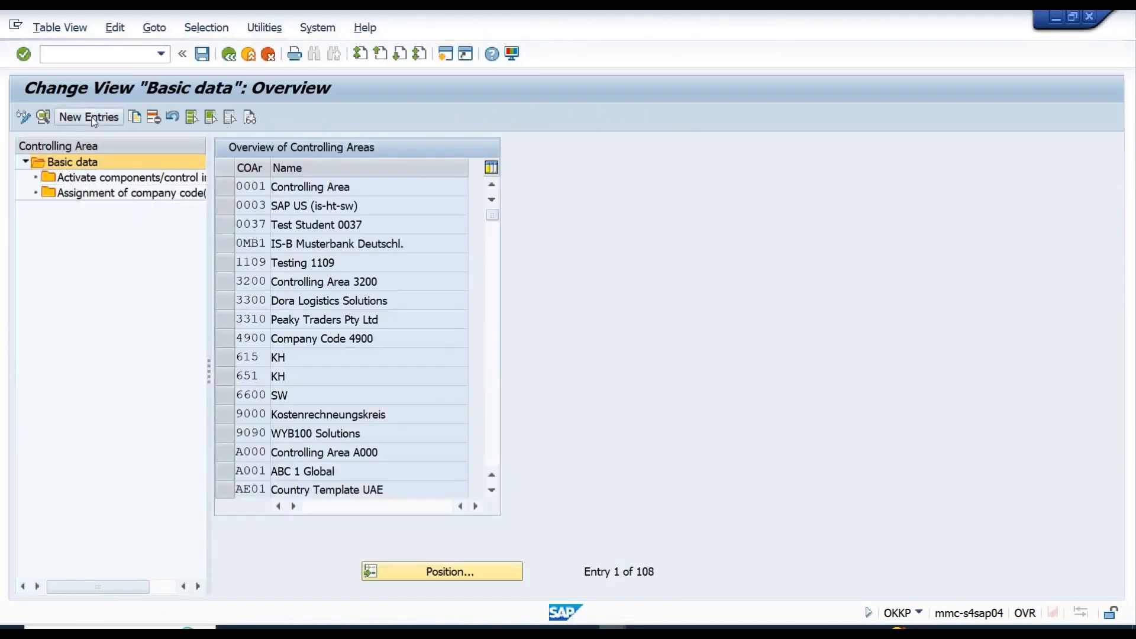
pyautogui.write('1101')
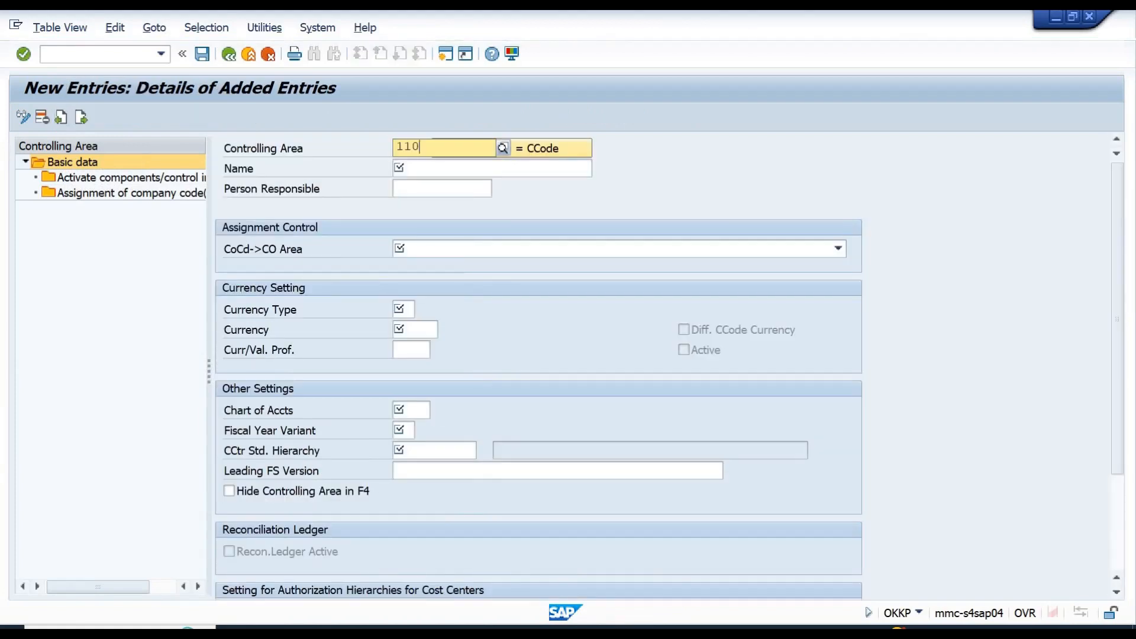
pyautogui.press('Tab')
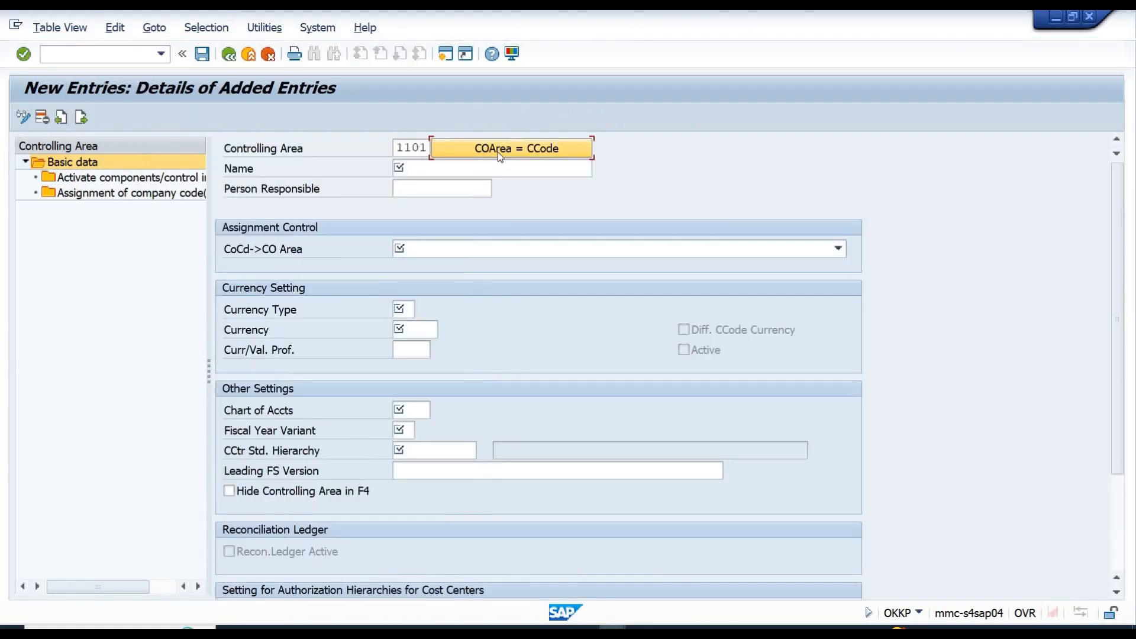
pyautogui.click(498, 152)
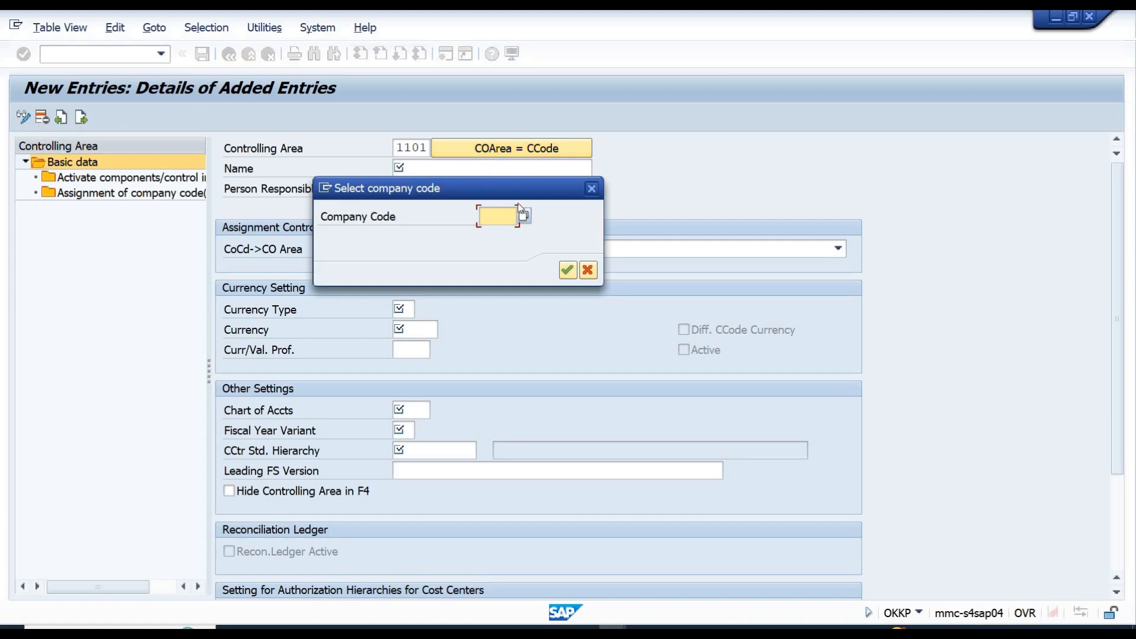
pyautogui.write('1101')
pyautogui.press('Return')
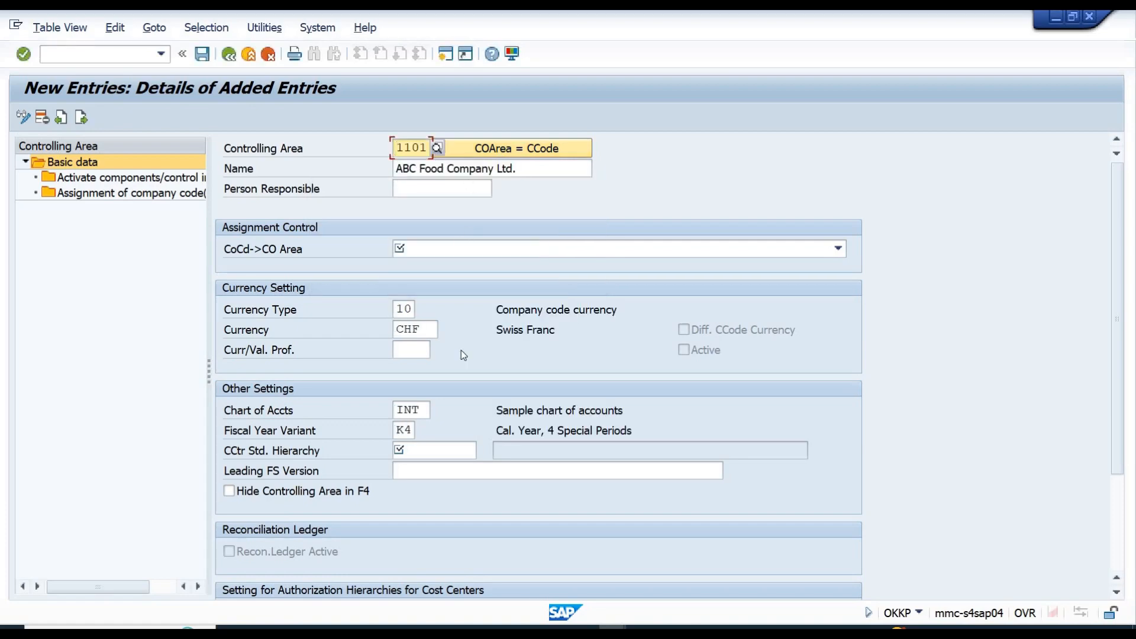
# Set the CoCd->CO Area assignment control to "Controlling area same as company code"
pyautogui.click(495, 252)
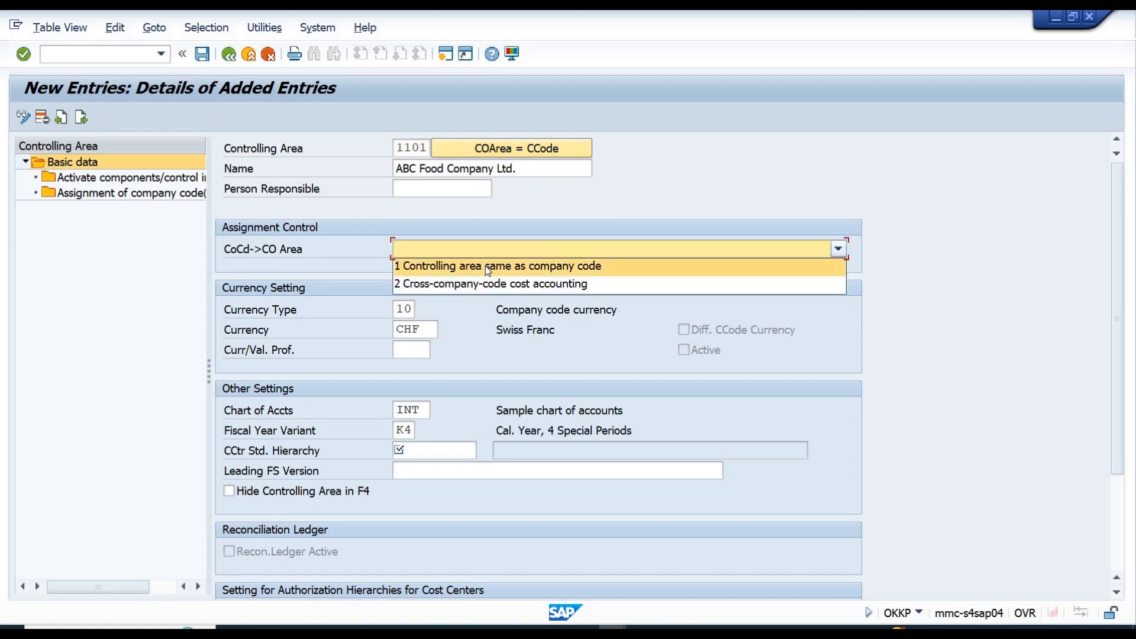
pyautogui.click(487, 268)
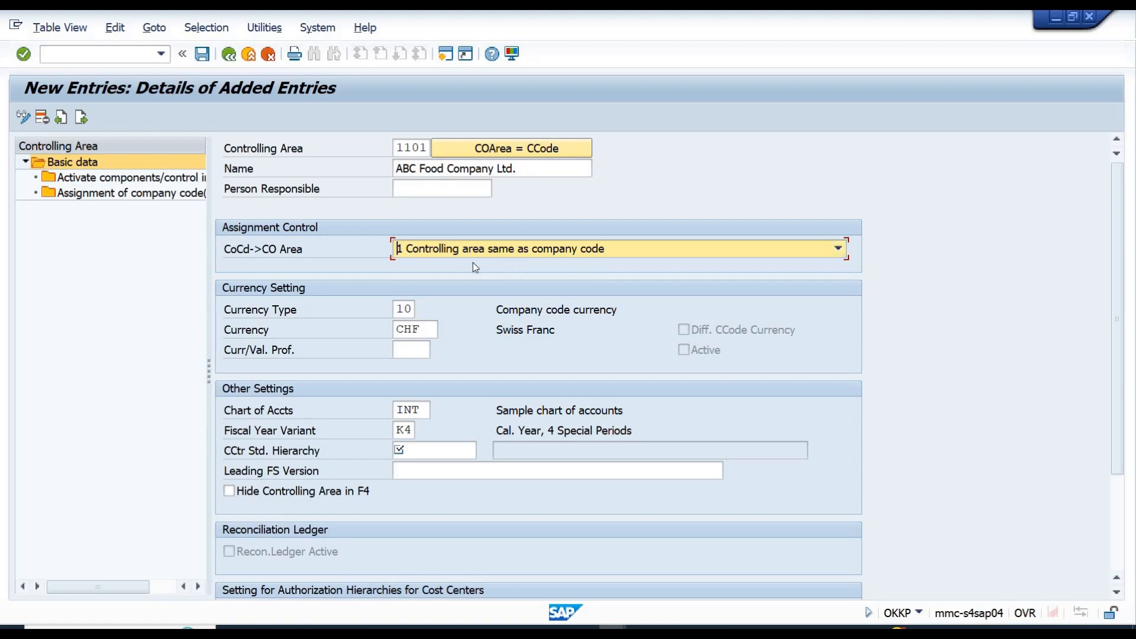
pyautogui.click(597, 256)
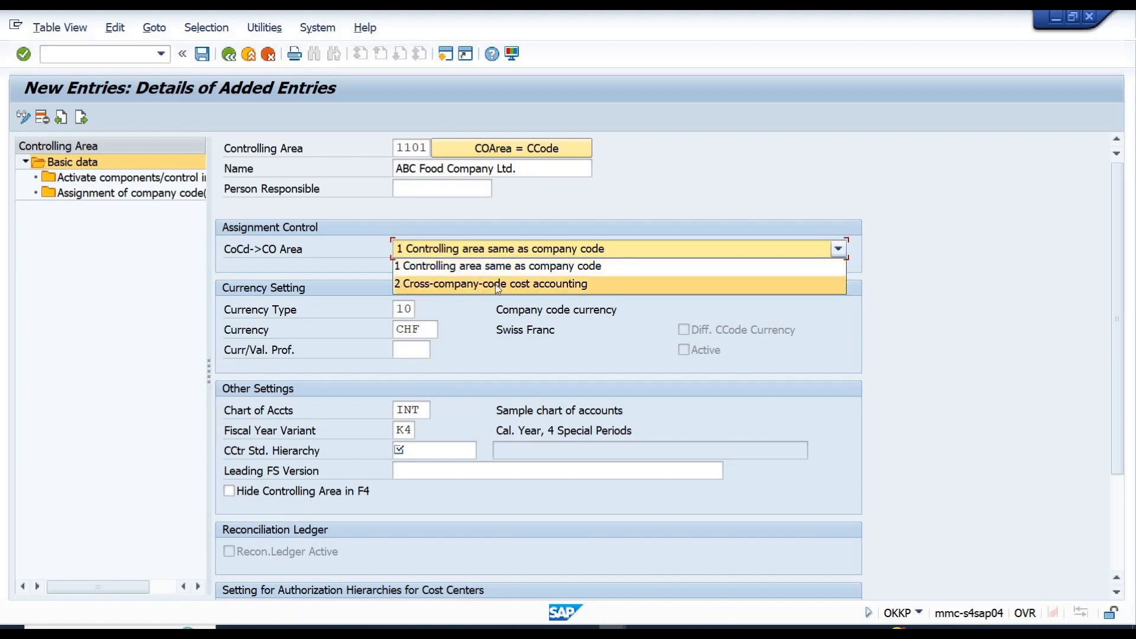
pyautogui.click(545, 263)
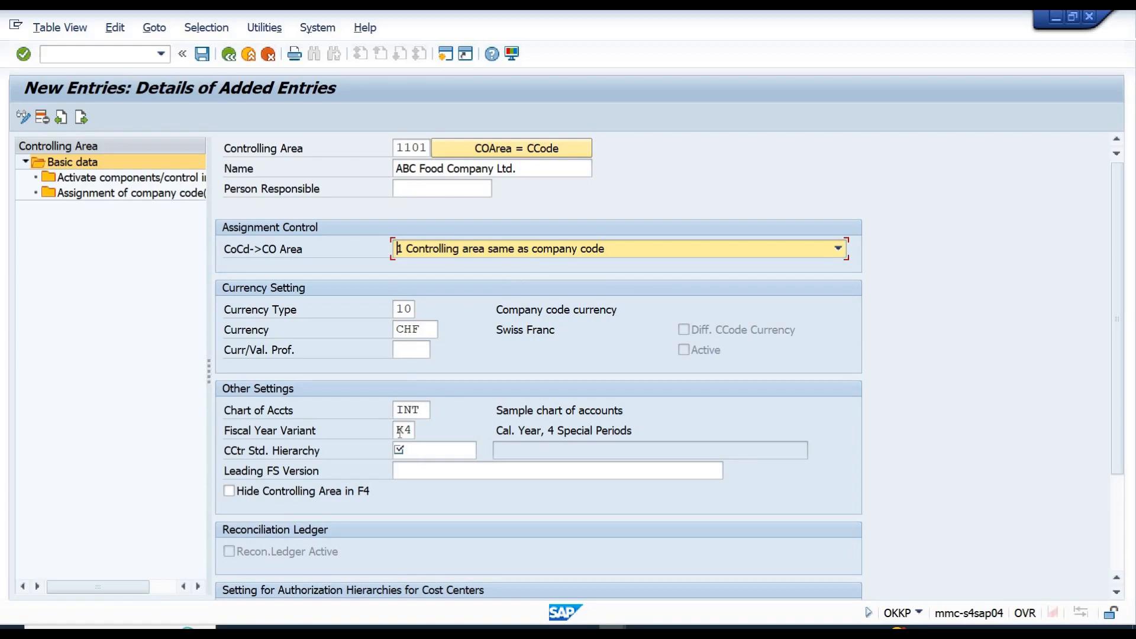
# Set the fiscal year variant to 85 and the cost center standard hierarchy to 1101, accepting the variant change and the hierarchy creation
pyautogui.doubleClick(420, 433)
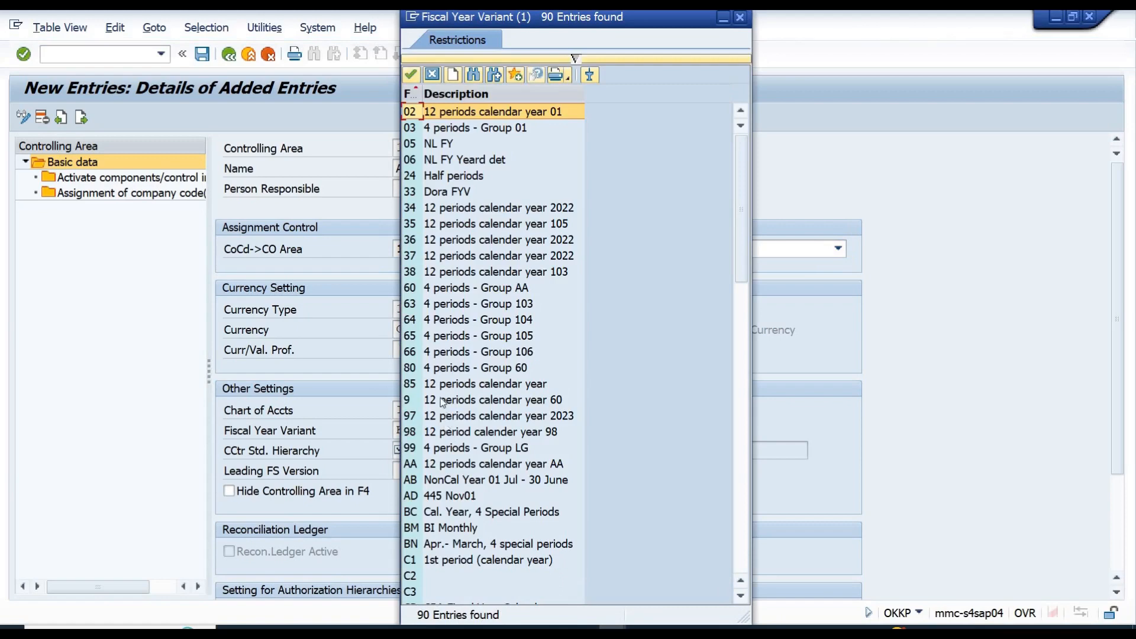
pyautogui.doubleClick(441, 386)
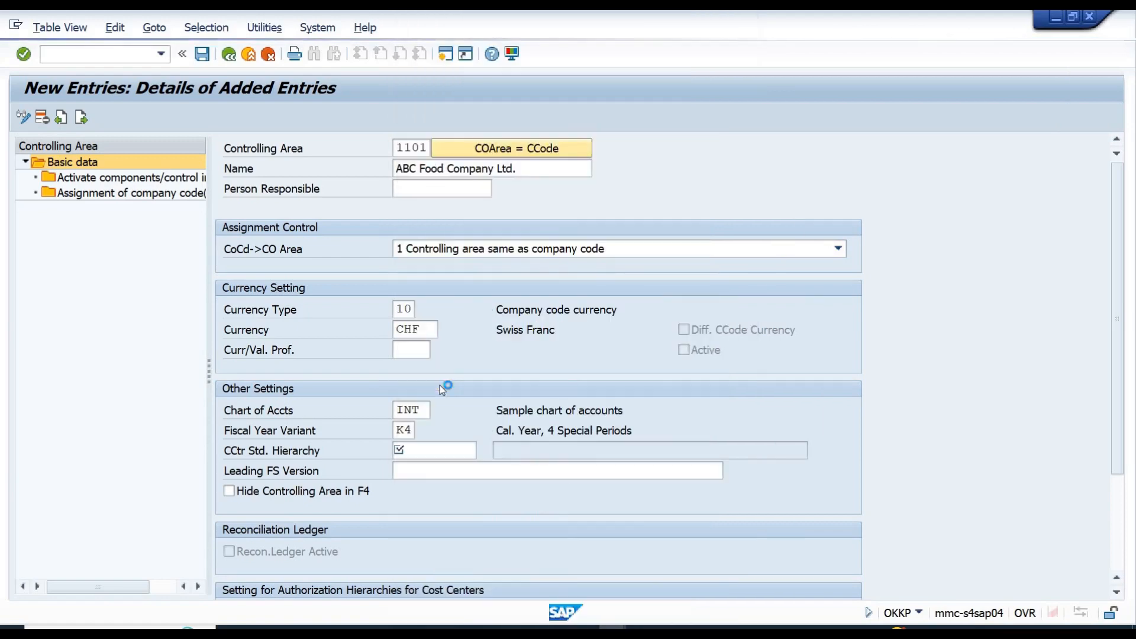
pyautogui.click(435, 450)
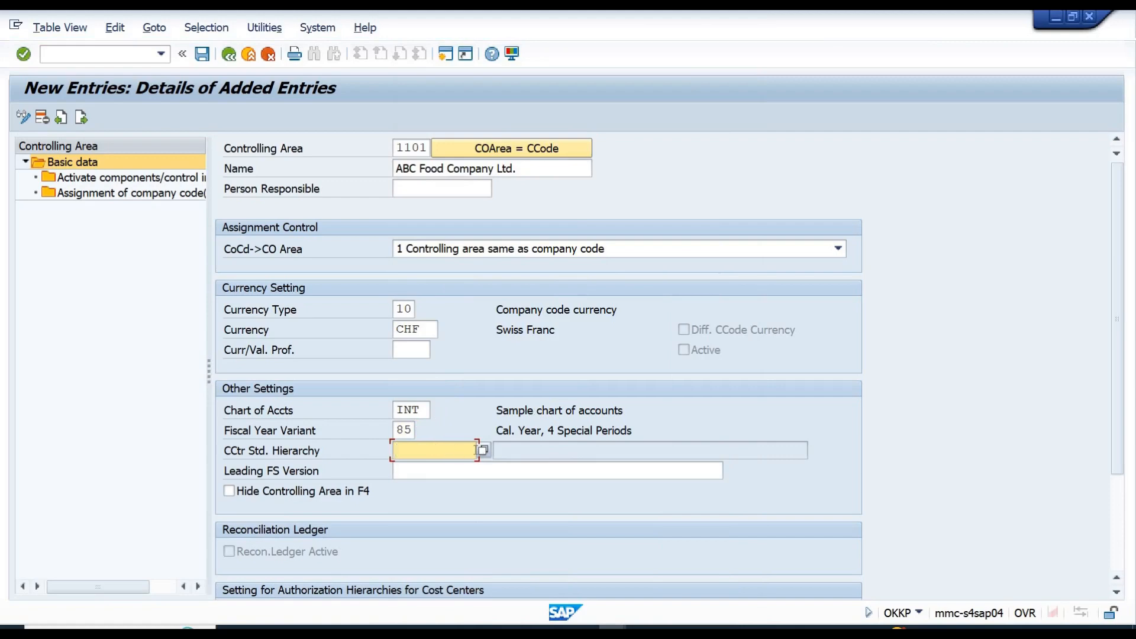
pyautogui.write('1101')
pyautogui.press('Return')
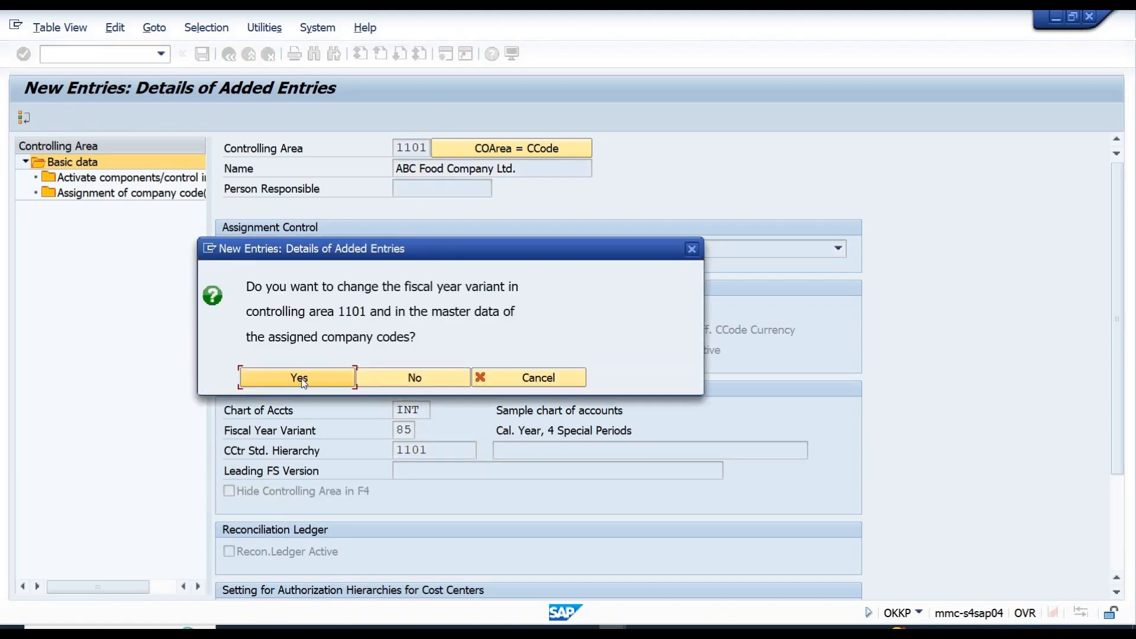
pyautogui.click(301, 378)
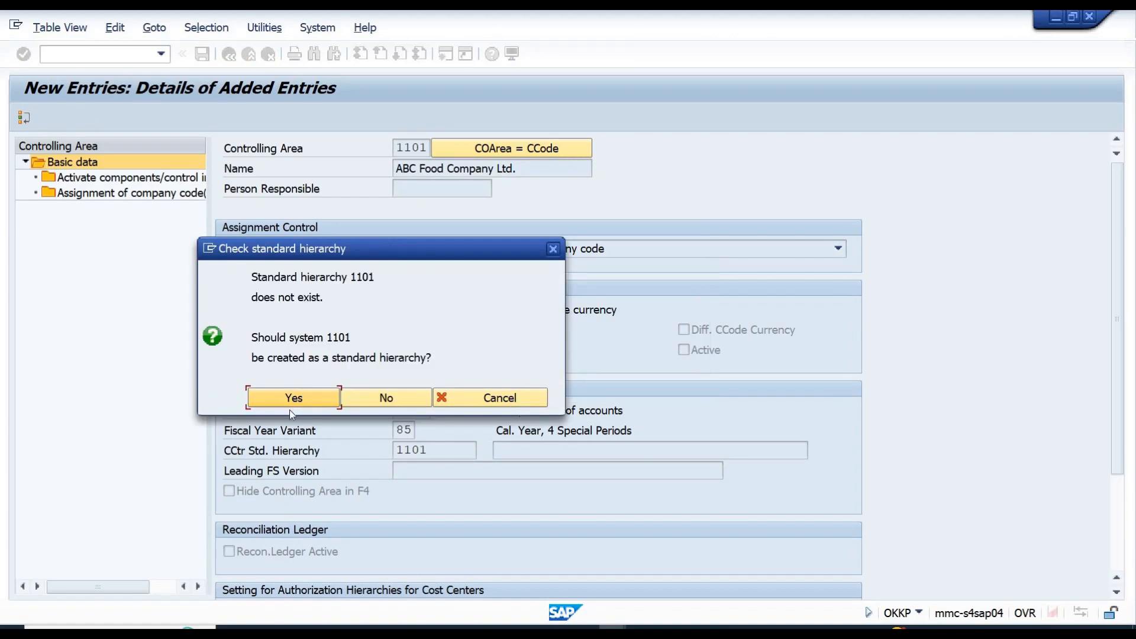
pyautogui.click(269, 403)
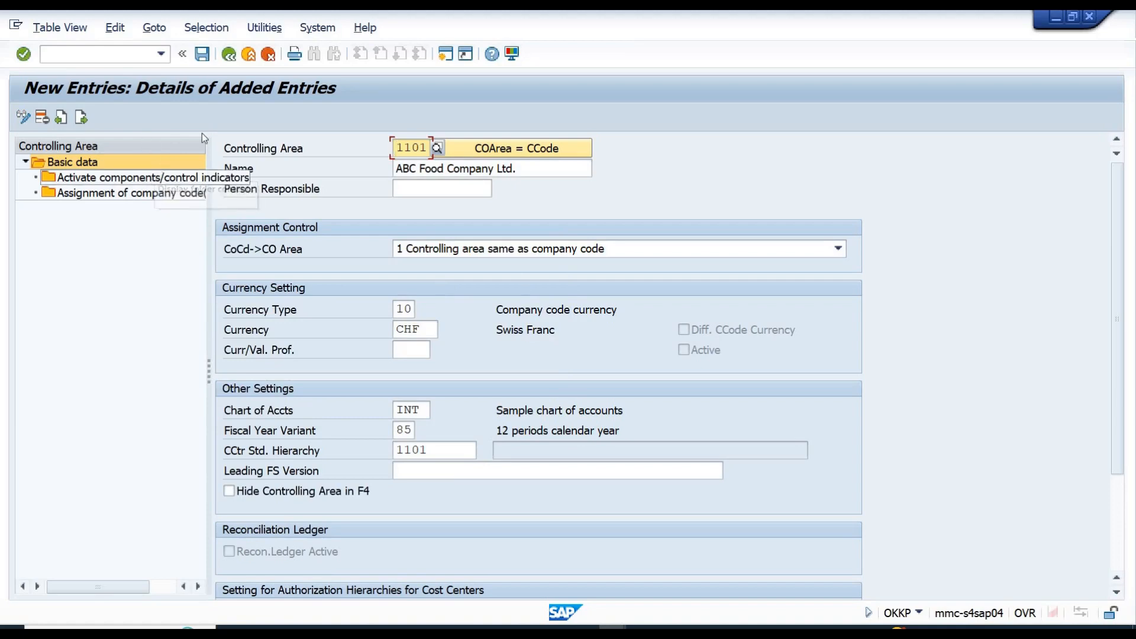
# Save controlling area 1101, agreeing to create 1101 as standard hierarchy, and acknowledge the message list
pyautogui.click(202, 54)
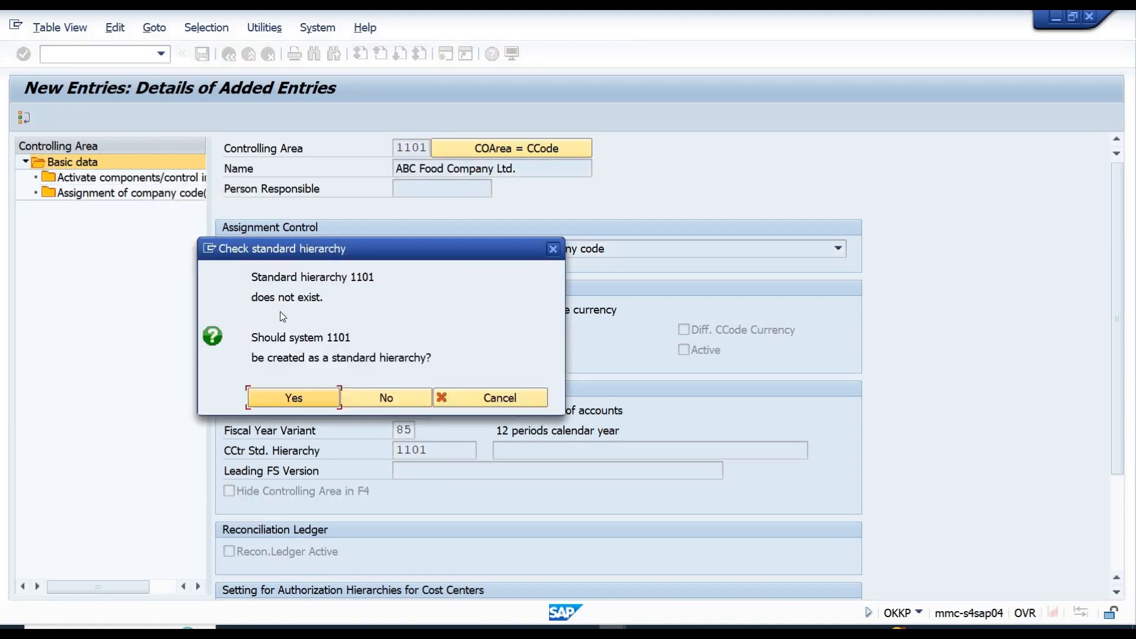
pyautogui.click(280, 401)
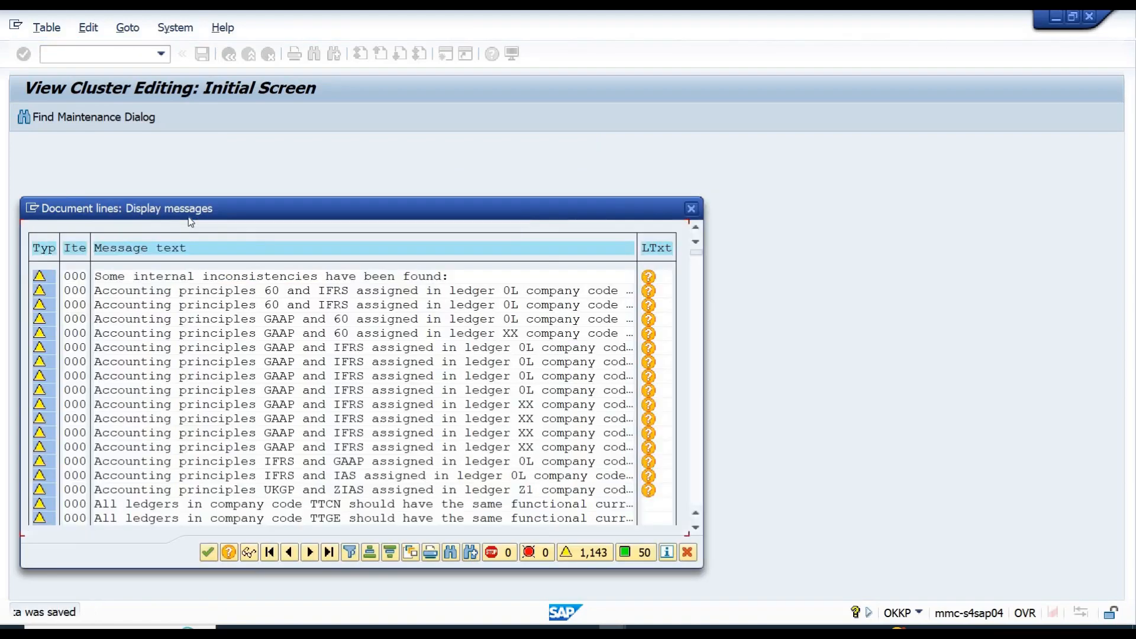
pyautogui.press('Return')
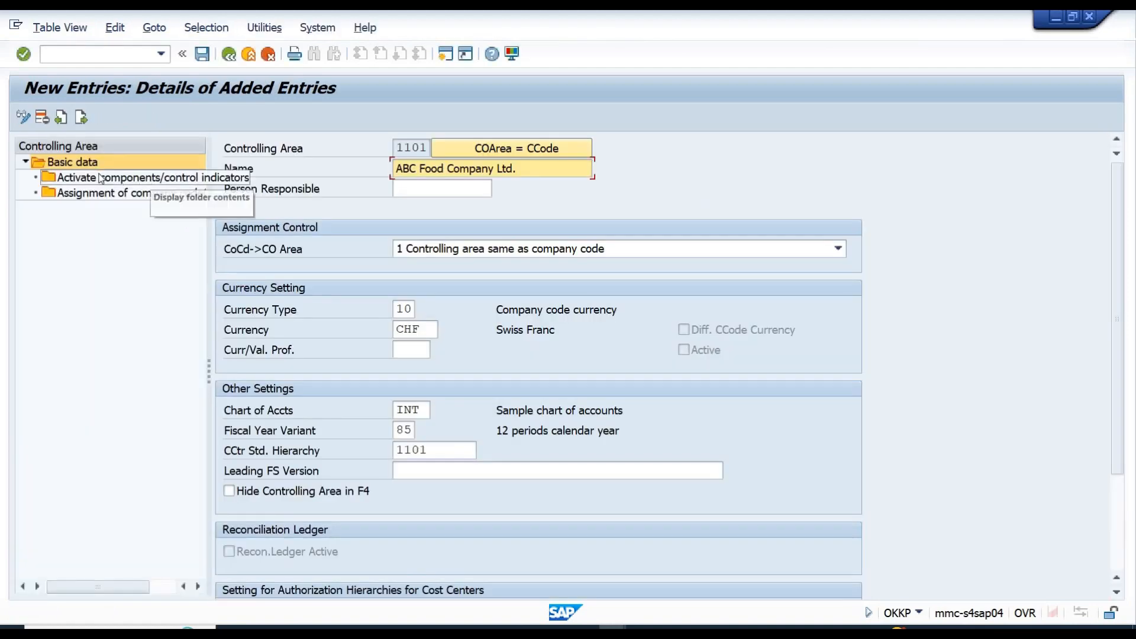
# Add a new components/control indicators entry for controlling area 1101 starting with fiscal year 2000
pyautogui.doubleClick(96, 178)
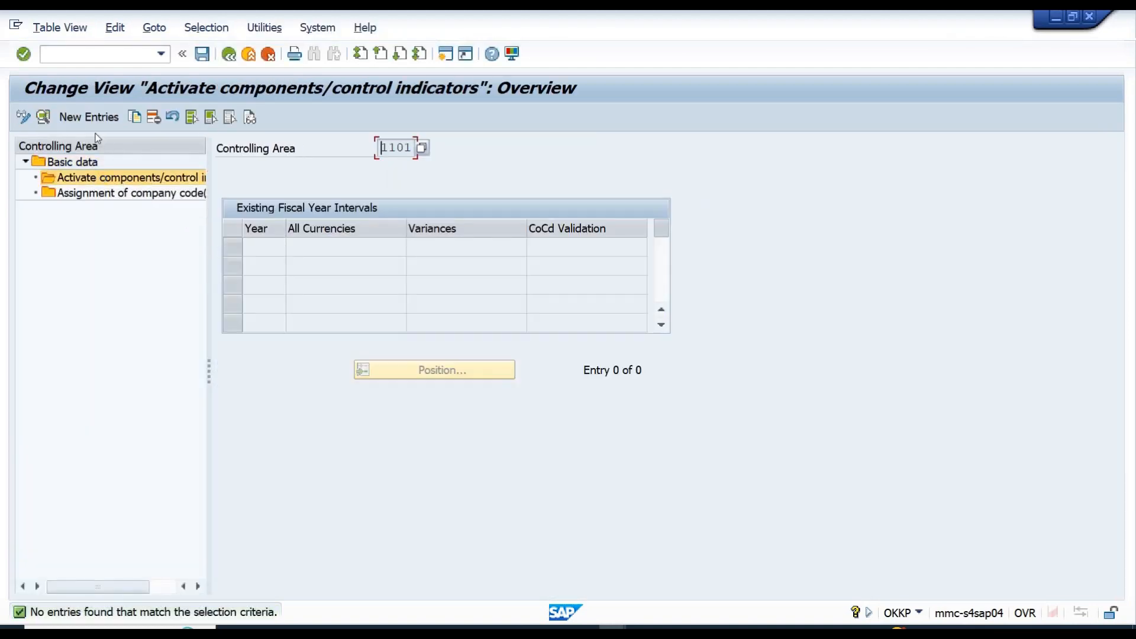
pyautogui.click(77, 119)
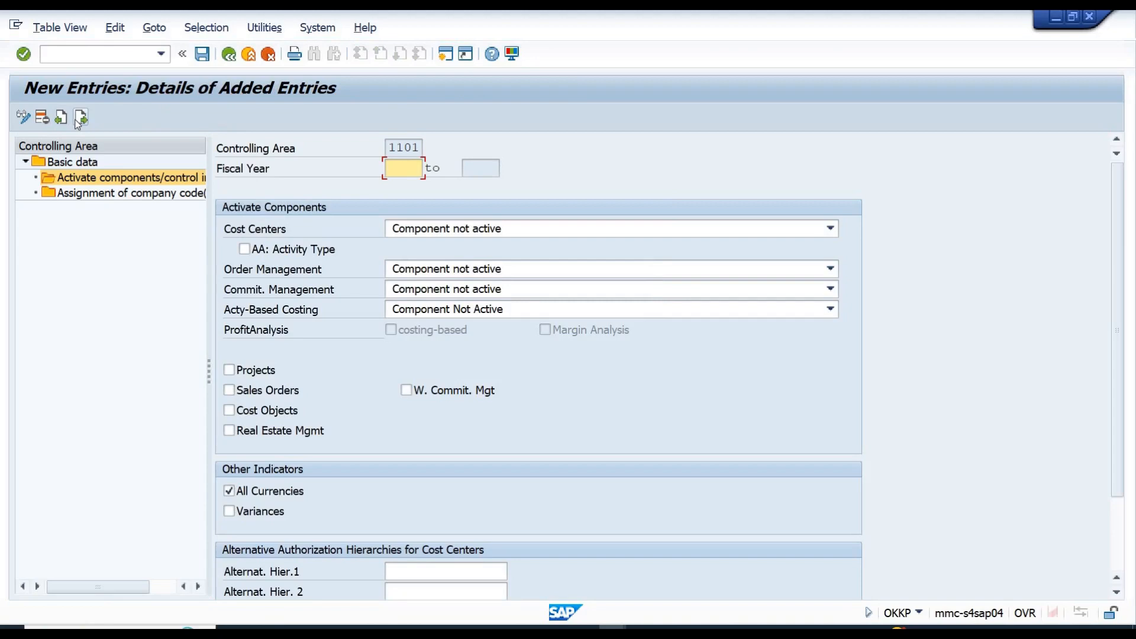
pyautogui.write('2000')
pyautogui.press('Return')
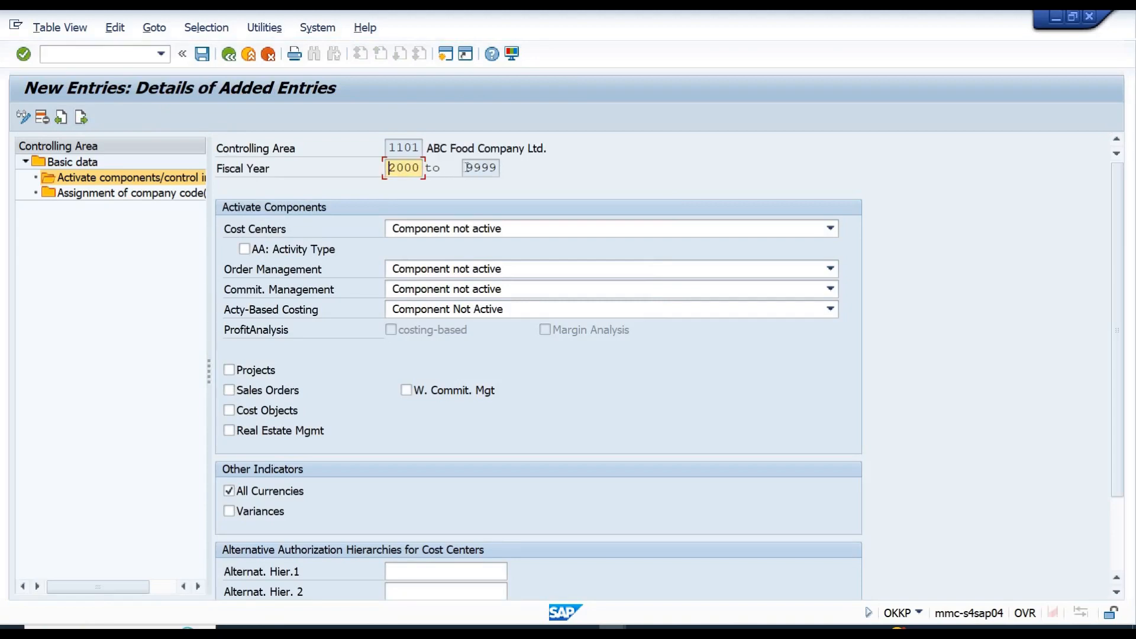
pyautogui.moveTo(466, 168); pyautogui.dragTo(512, 173)
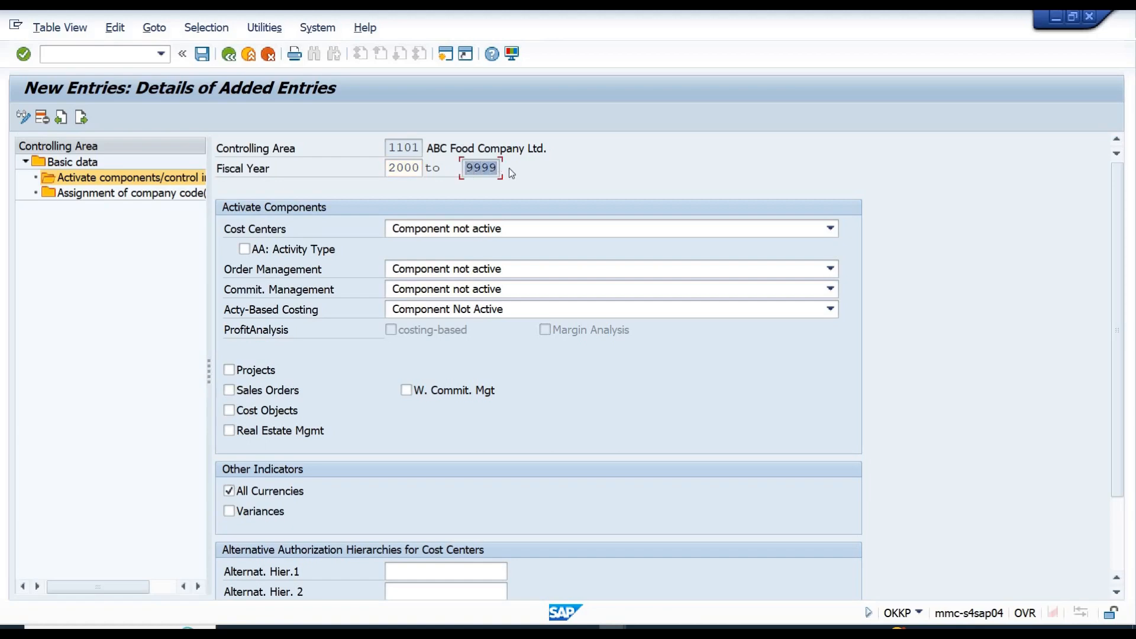
# Set Cost Centers to "Component active" and activate Sales Orders for controlling area 1101
pyautogui.click(450, 231)
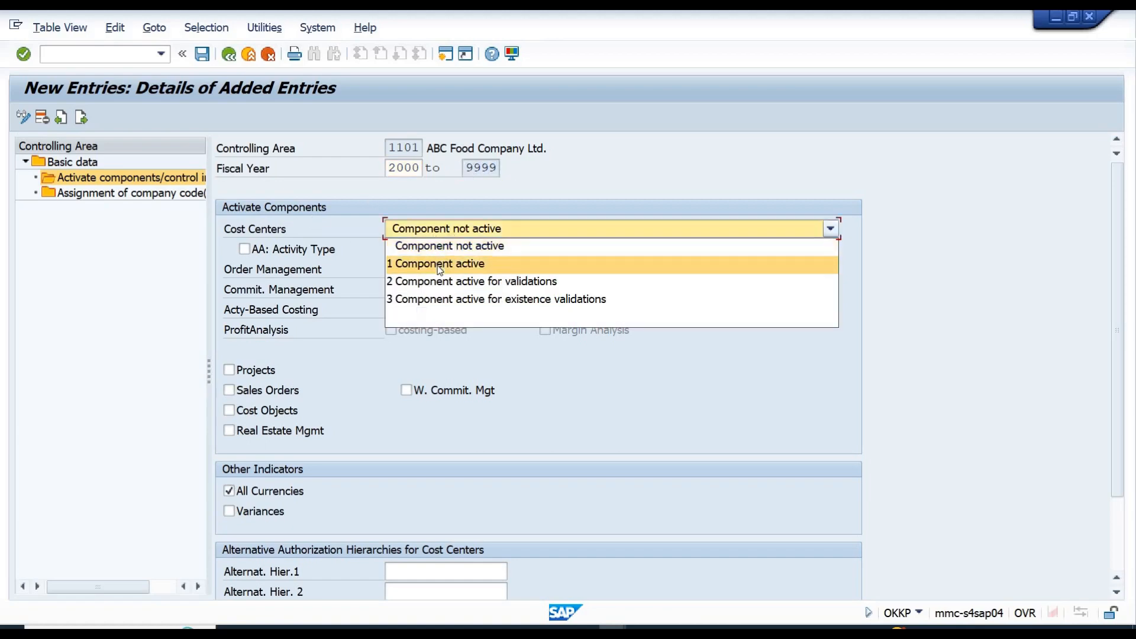
pyautogui.click(441, 265)
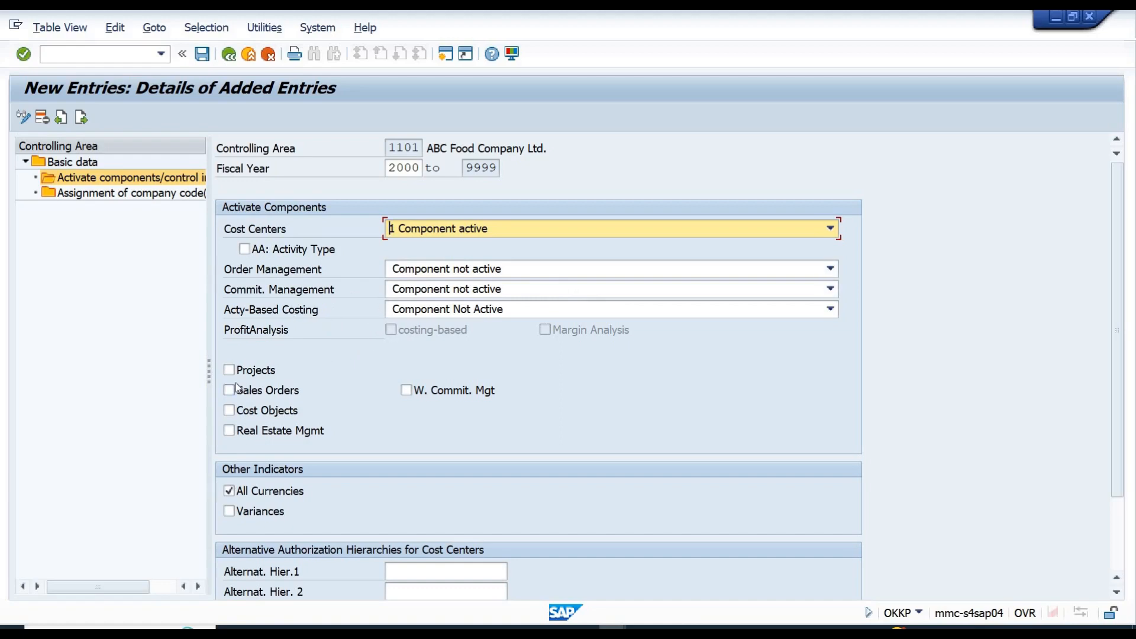
pyautogui.click(254, 394)
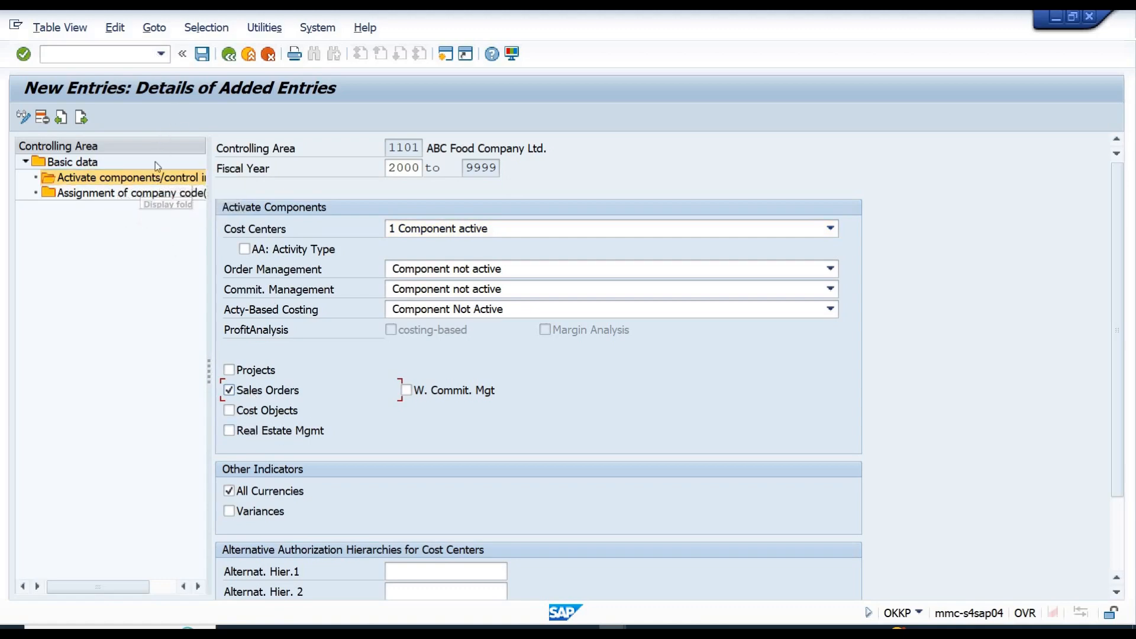
# Assign company code 1101 to controlling area 1101, try to save the entries, and return to the start menu
pyautogui.click(130, 198)
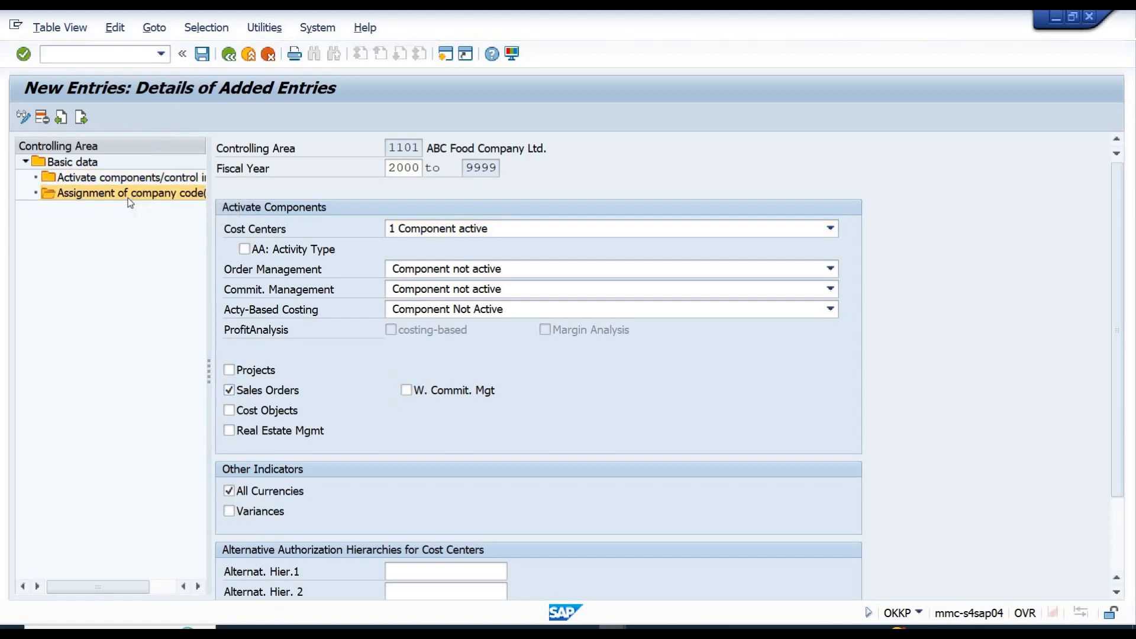
pyautogui.click(71, 118)
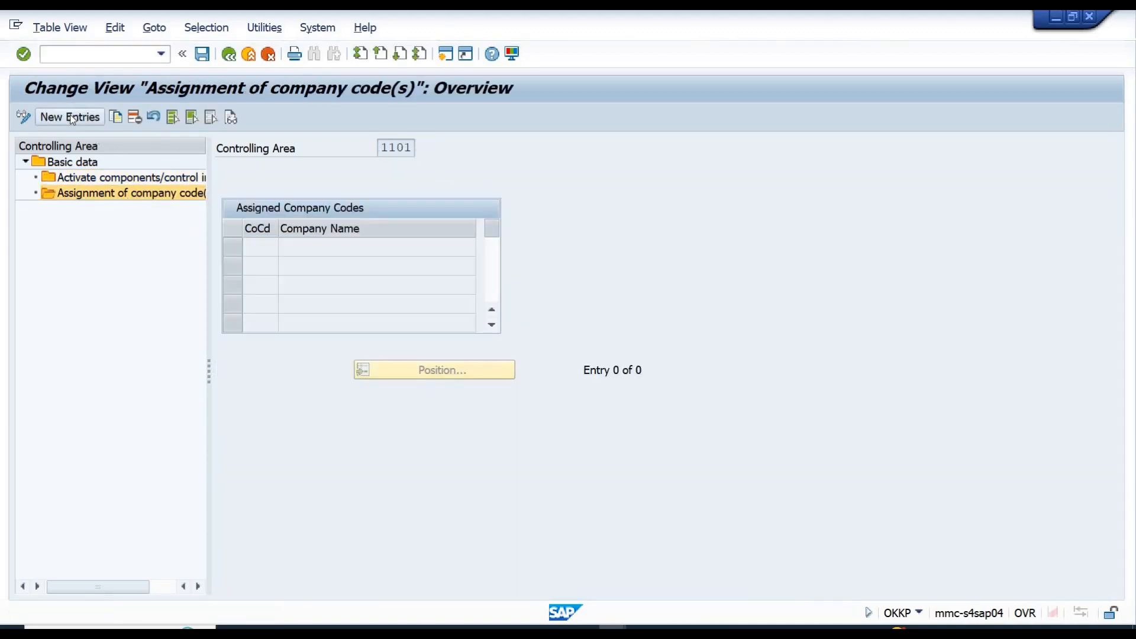
pyautogui.write('1101')
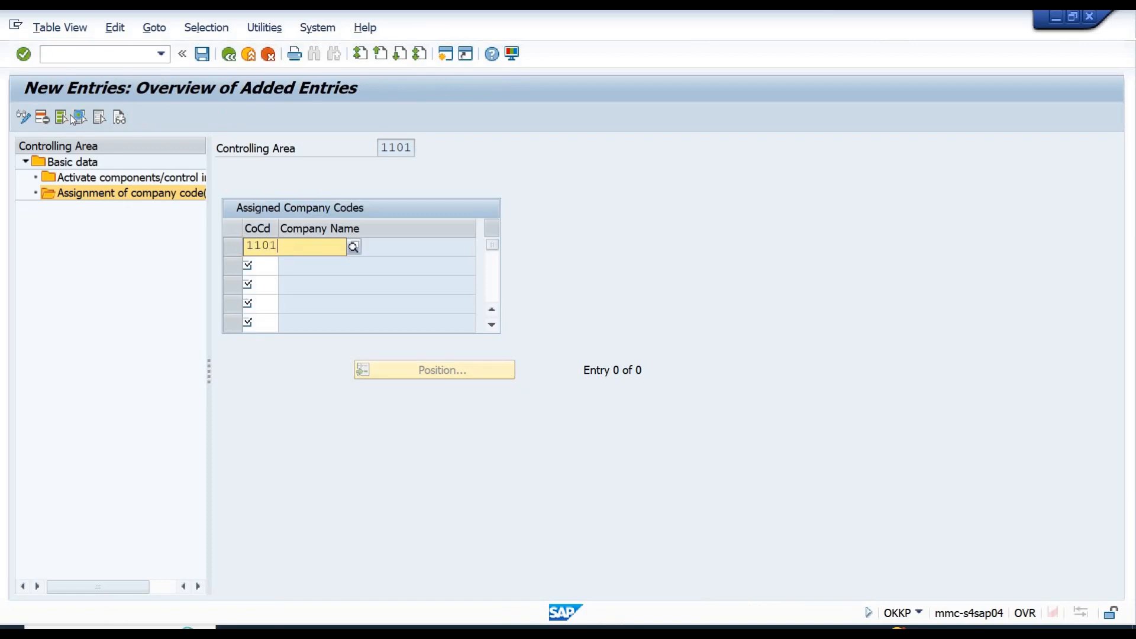
pyautogui.press('Return')
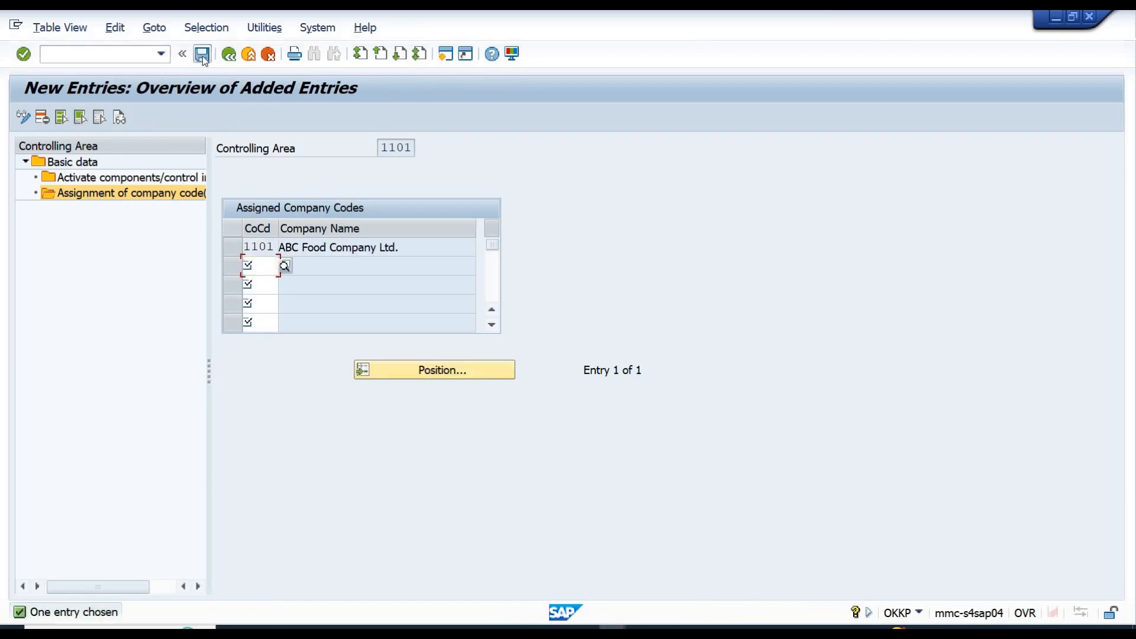
pyautogui.click(202, 54)
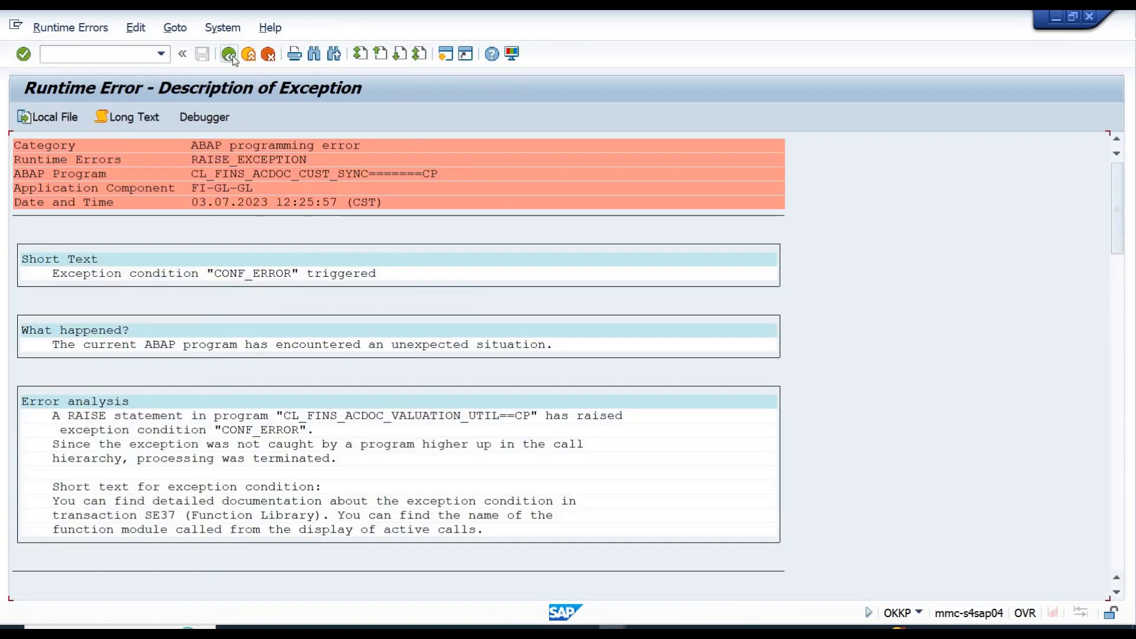
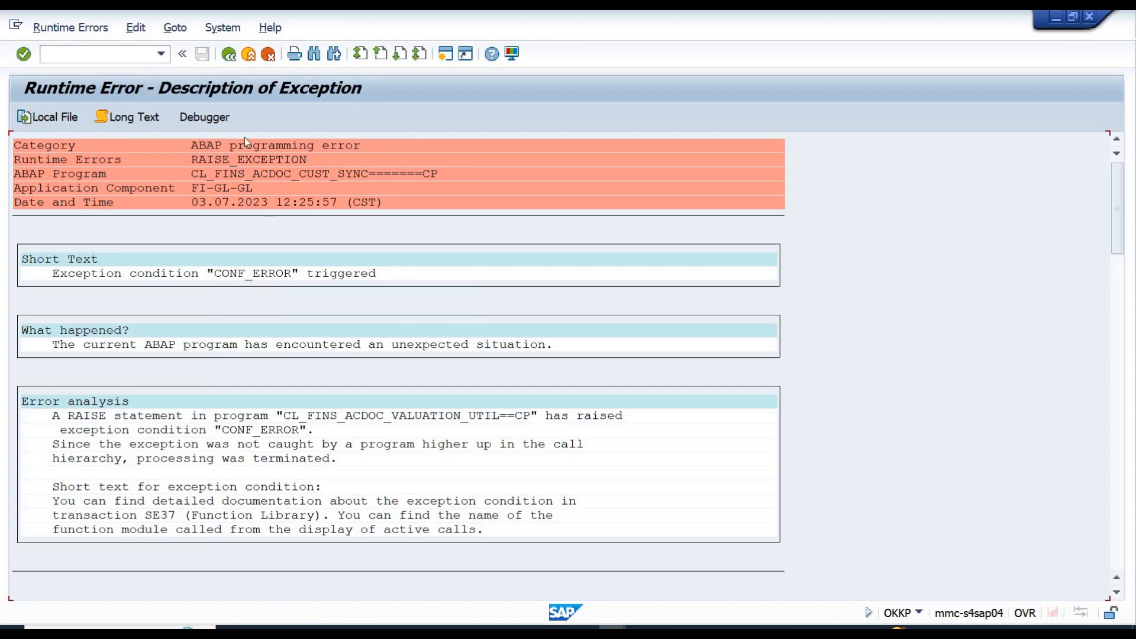
pyautogui.click(228, 56)
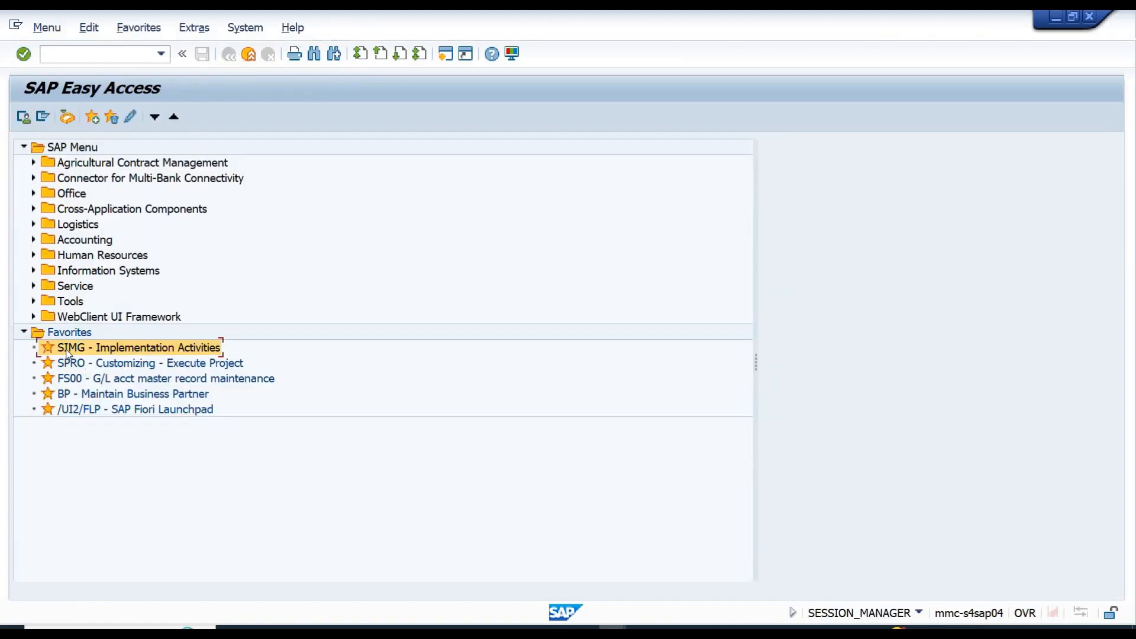
# Open the implementation guide (SIMG) and expand Enterprise Structure, Definition, Financial Accounting
pyautogui.doubleClick(68, 350)
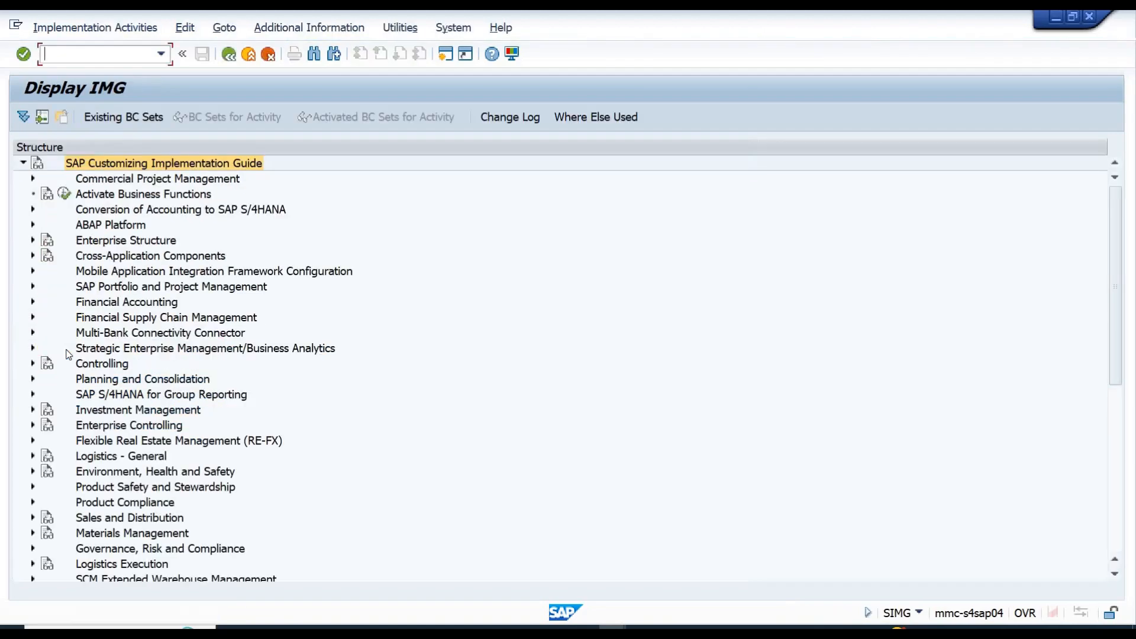
pyautogui.click(107, 243)
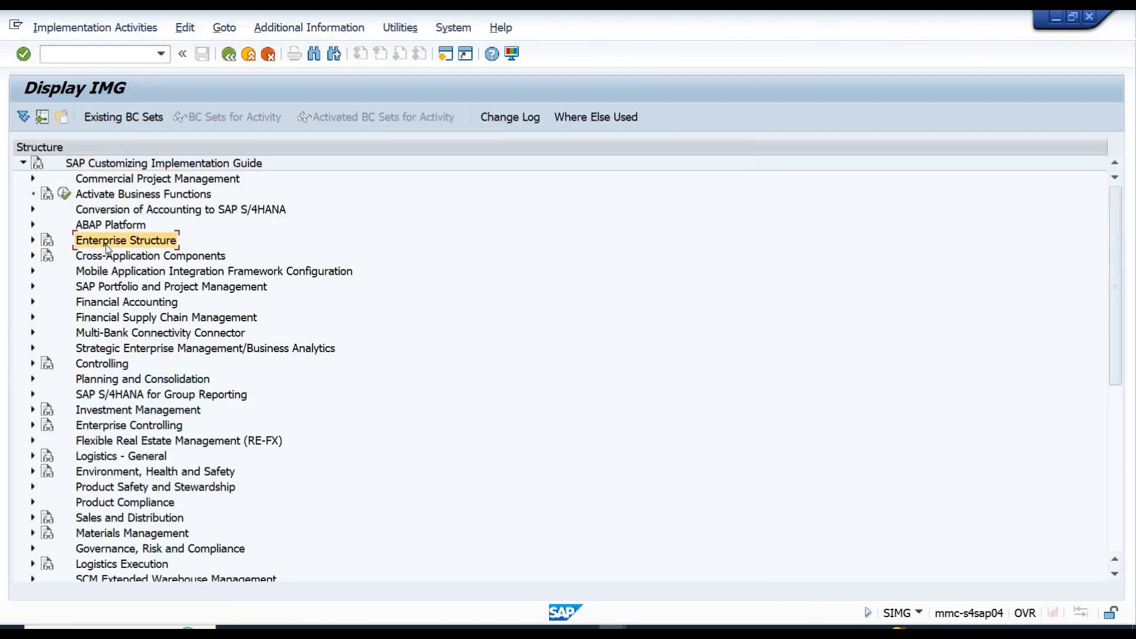
pyautogui.doubleClick(107, 245)
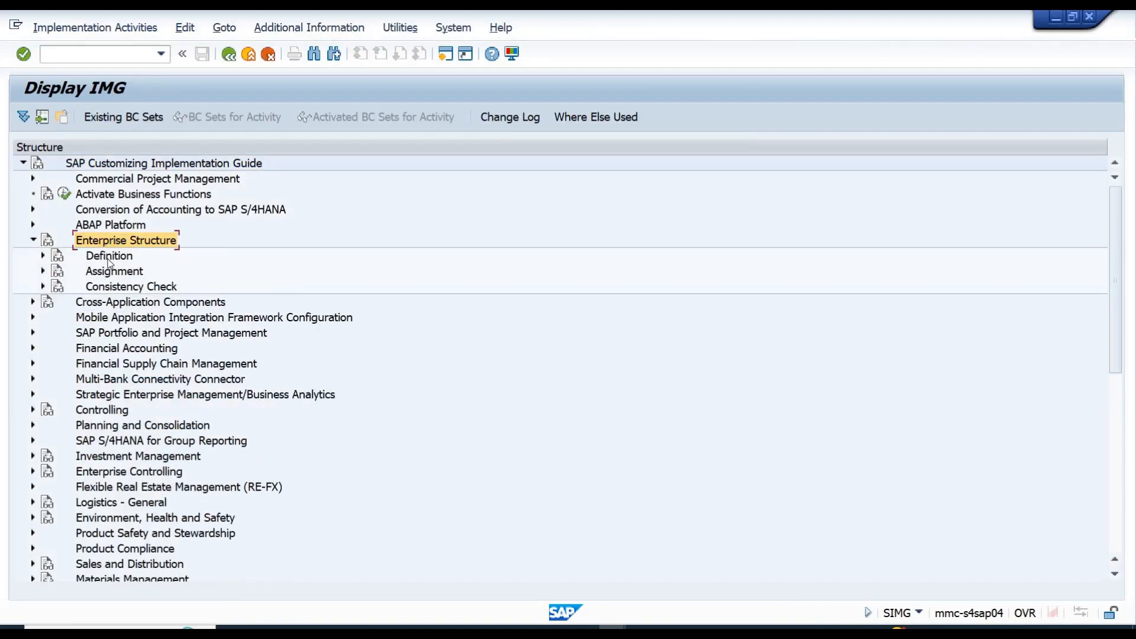
pyautogui.click(109, 260)
pyautogui.doubleClick(109, 261)
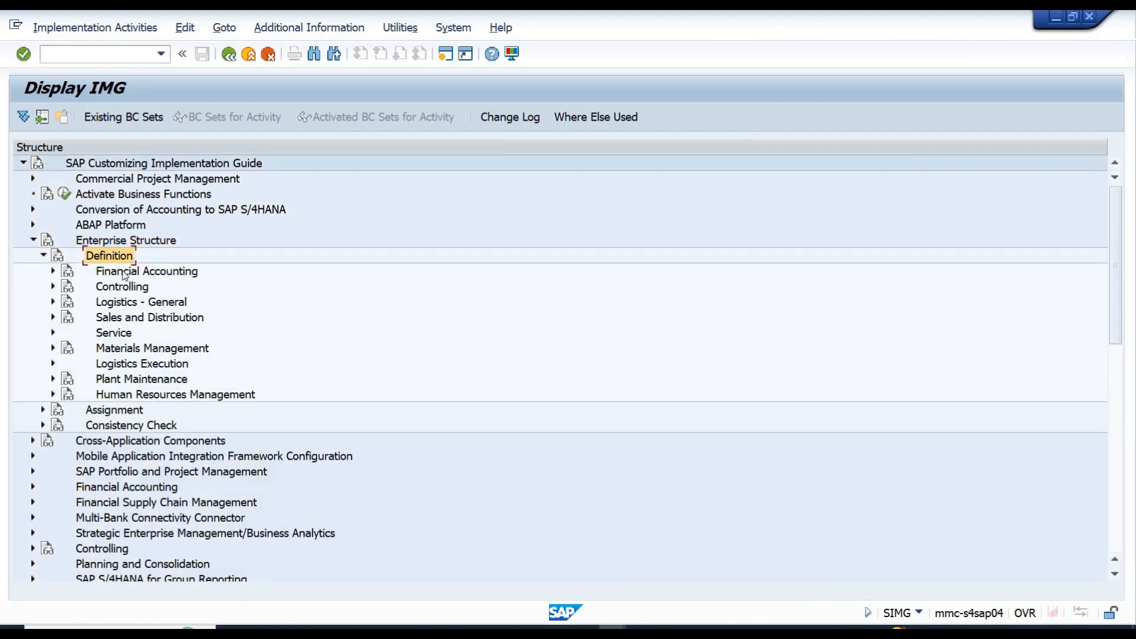
pyautogui.doubleClick(127, 273)
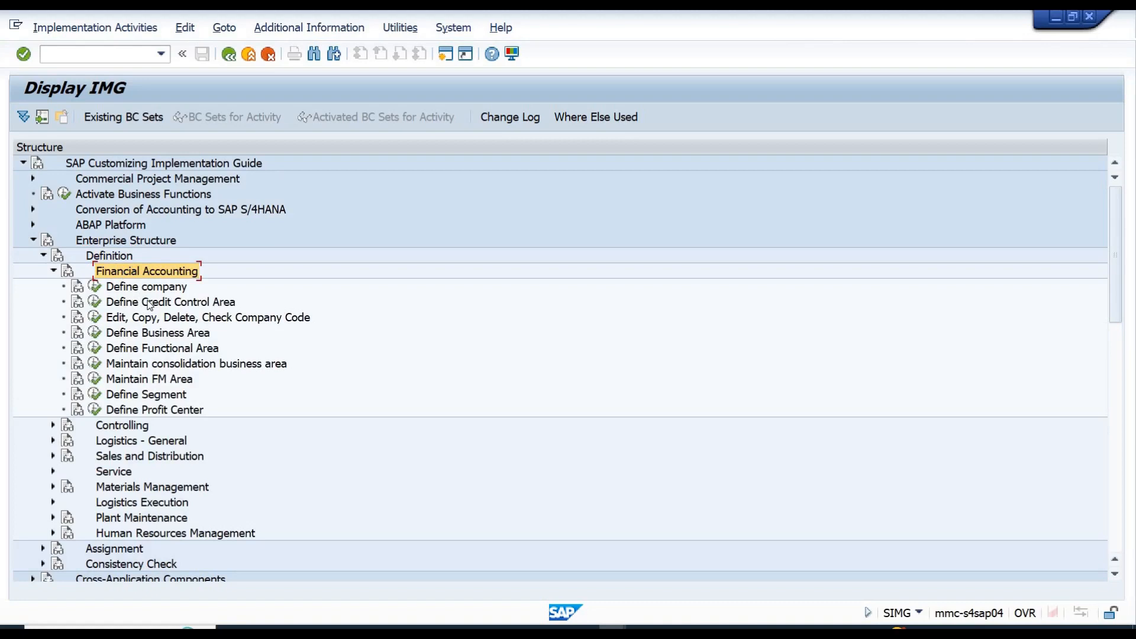
# Review the Financial Accounting definition activities, collapse that node, and expand Logistics - General down to its plant definition activity
pyautogui.click(150, 305)
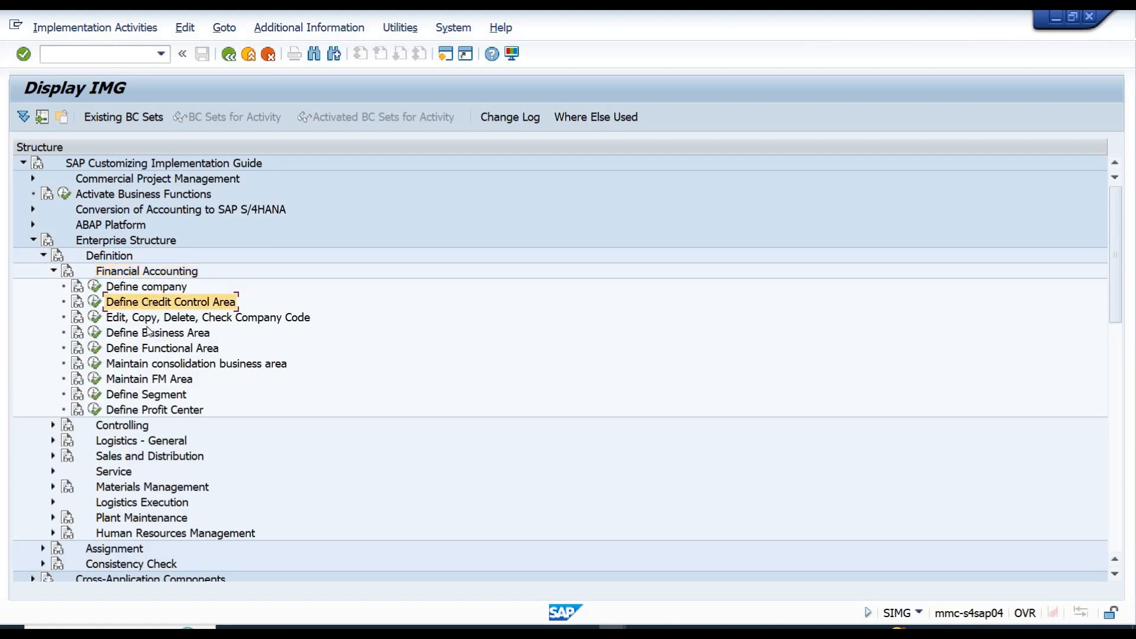
pyautogui.click(135, 324)
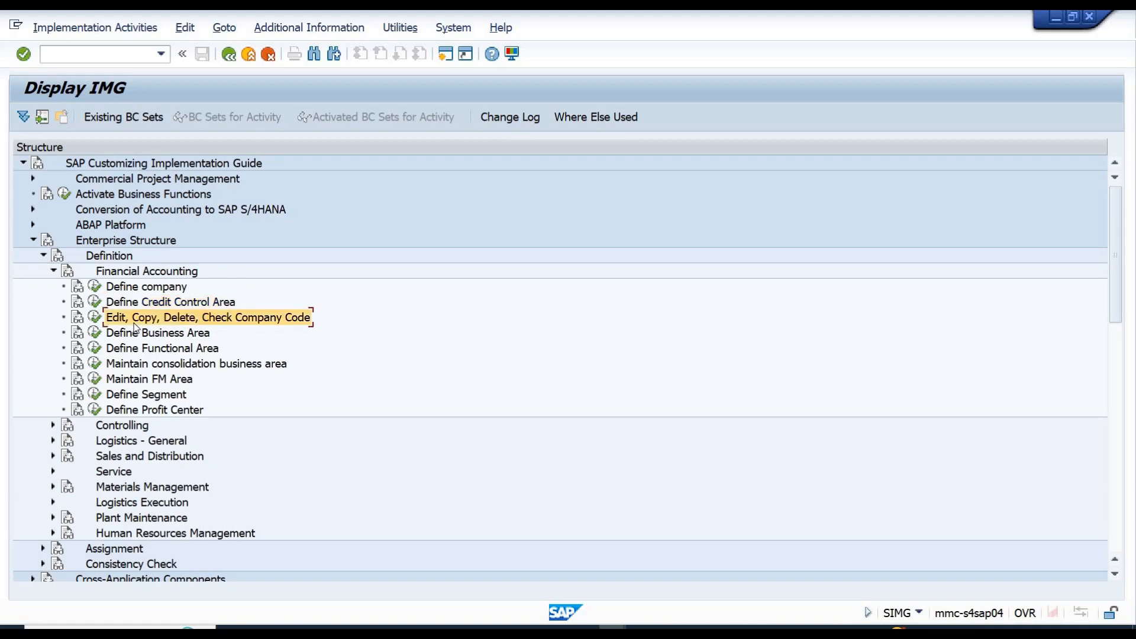
pyautogui.press('Left')
pyautogui.press('Left')
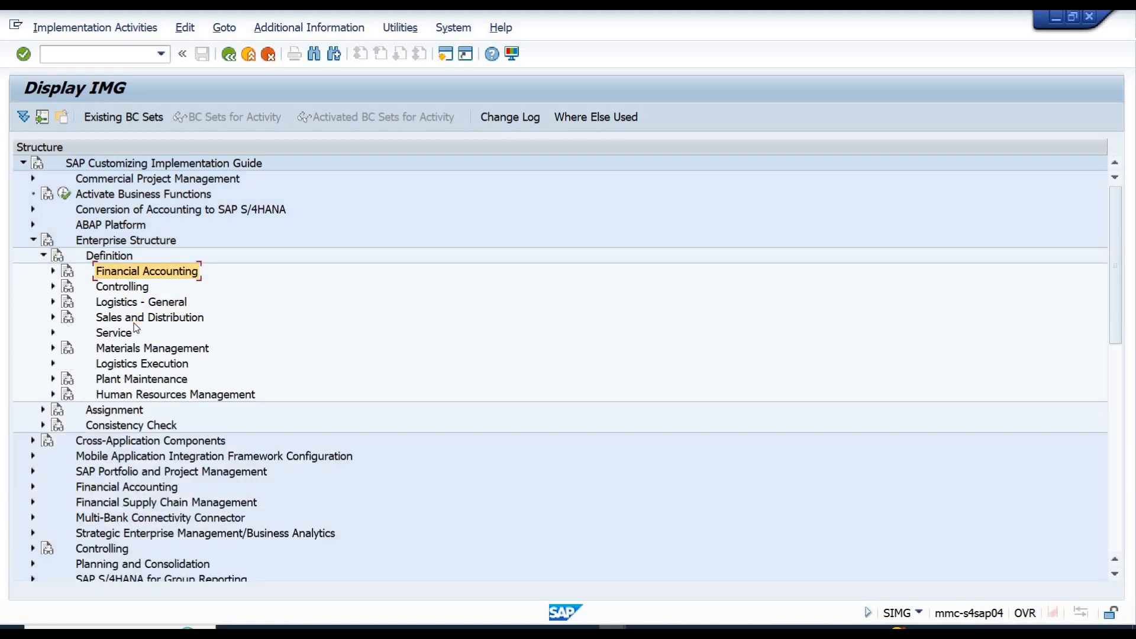
pyautogui.doubleClick(118, 303)
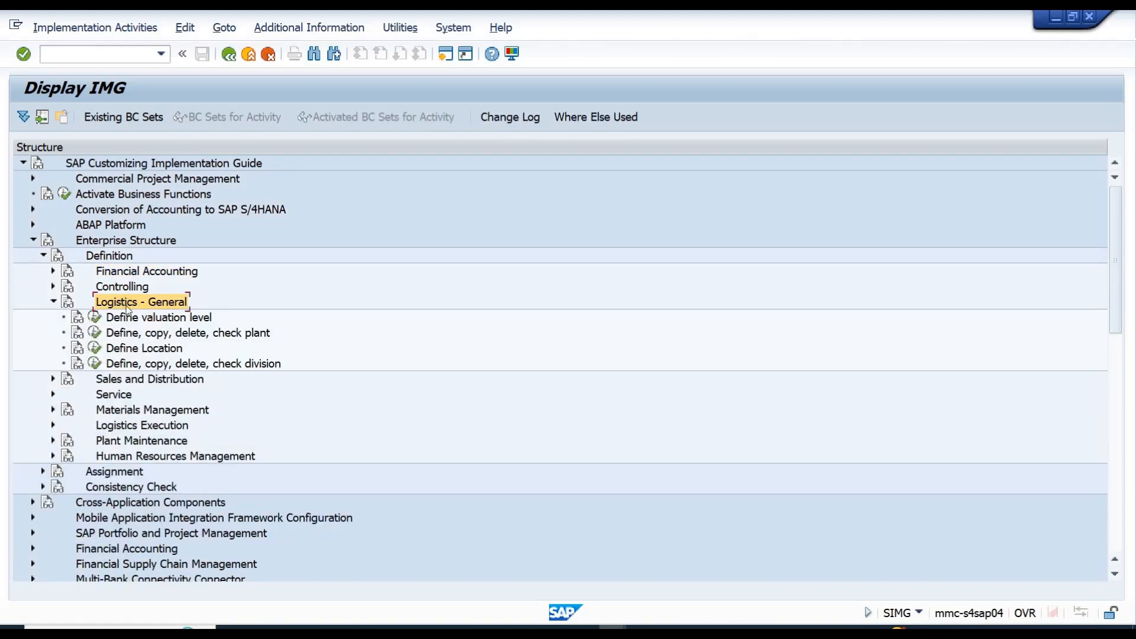
pyautogui.click(176, 335)
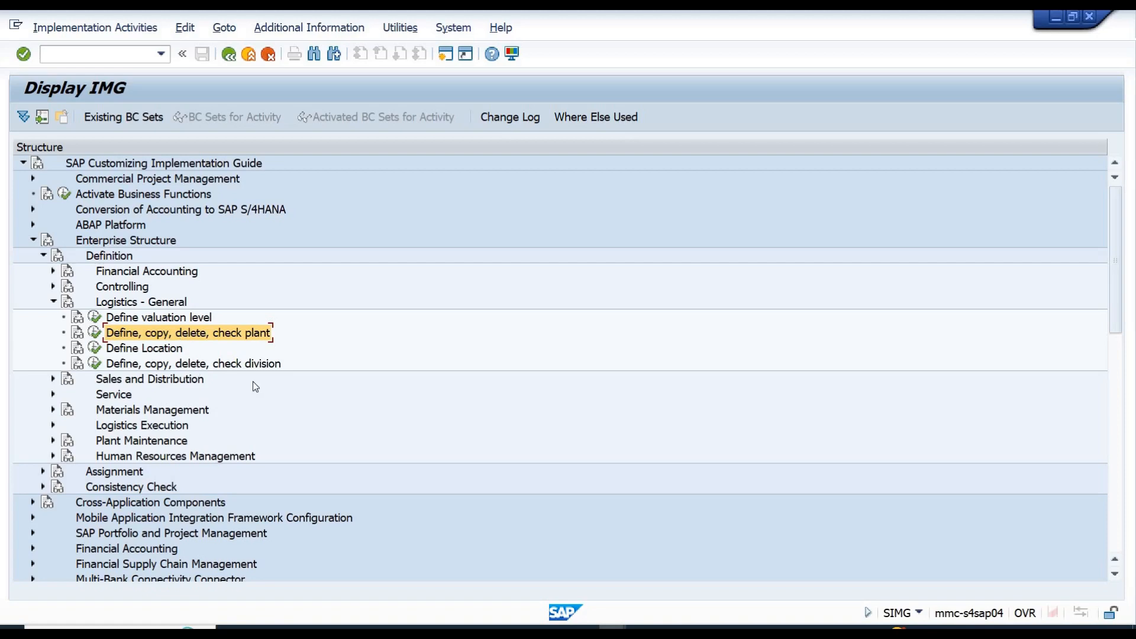
# Go to the SAP Easy Access menu, collapse the Accounting folder and expand the Logistics folder
pyautogui.press('F3')
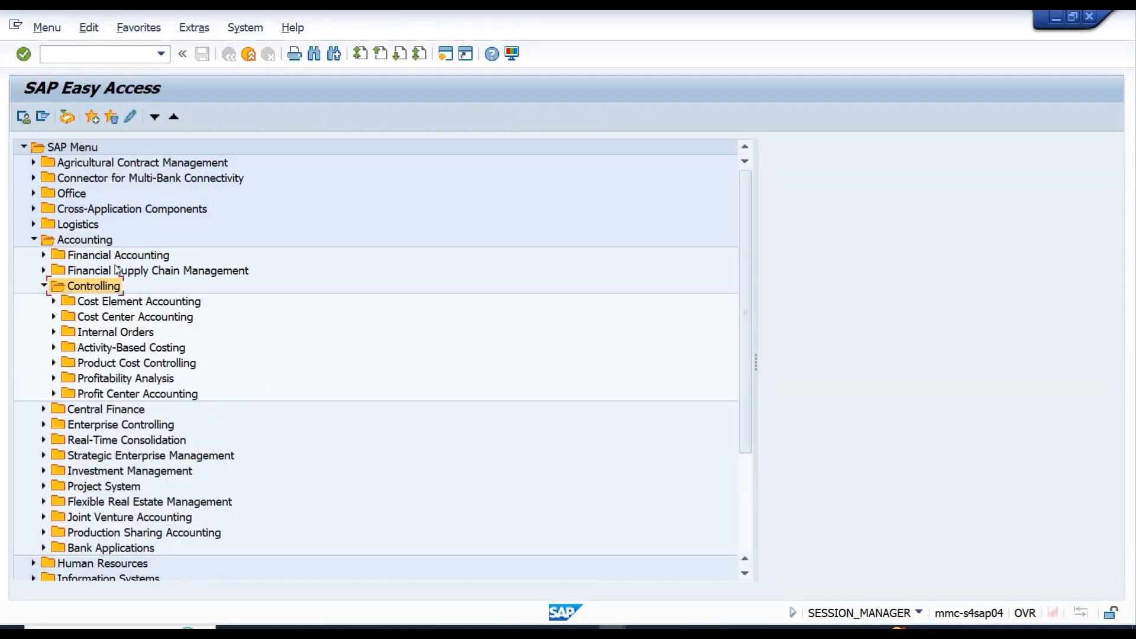
pyautogui.press('Left')
pyautogui.press('Left')
pyautogui.press('Left')
pyautogui.press('Up')
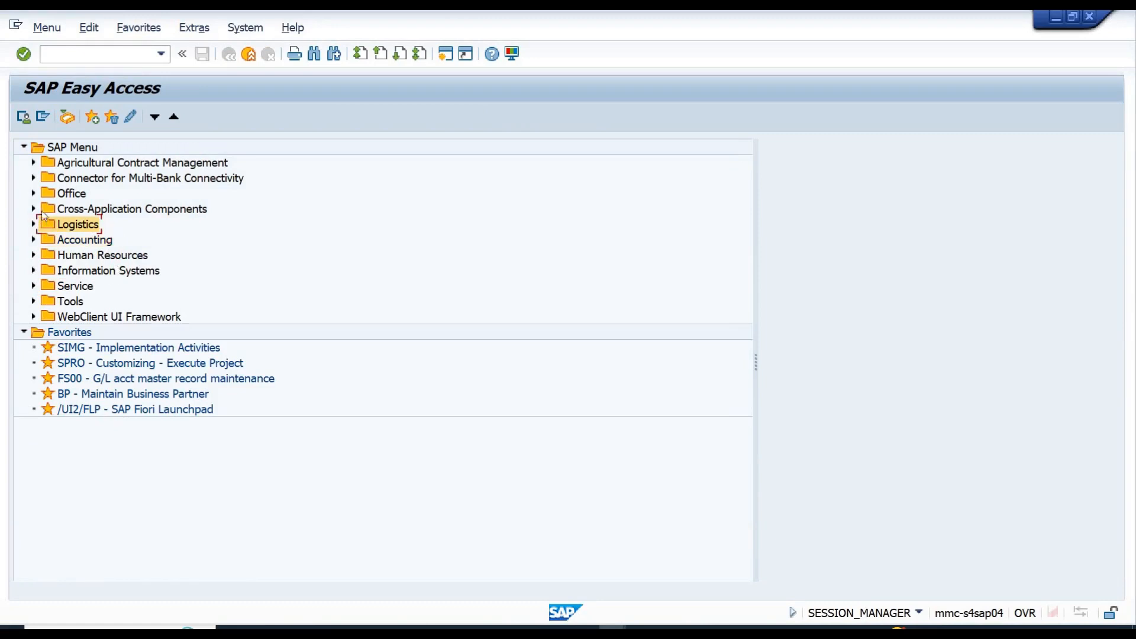
pyautogui.doubleClick(79, 227)
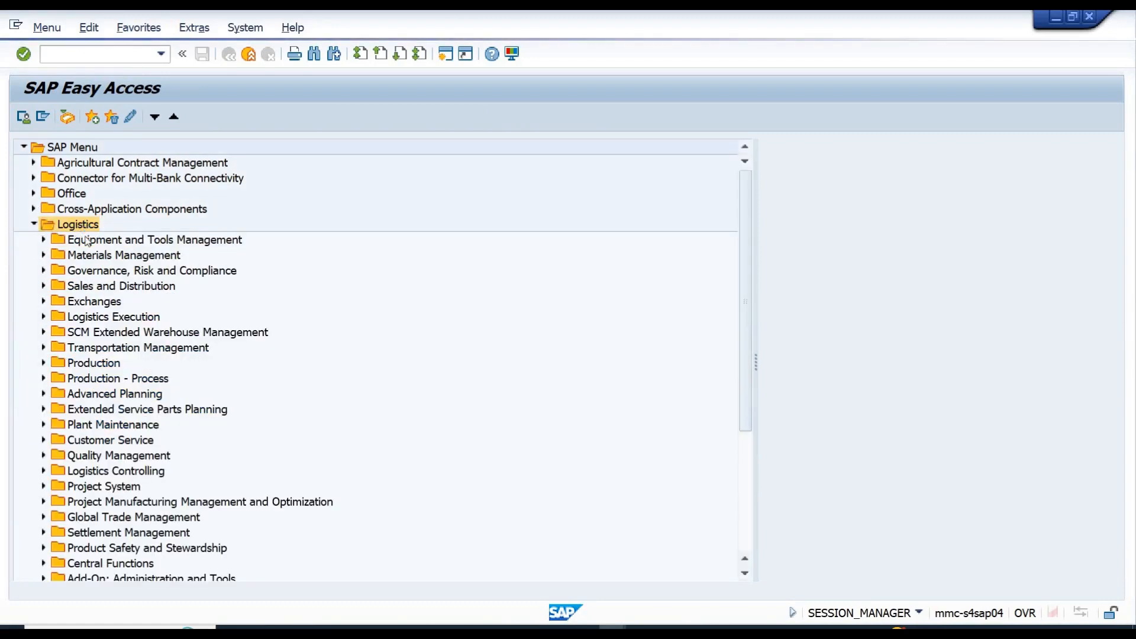
# Examine the module folders under Logistics, from Materials Management through Production and Plant Maintenance to Global Trade Management
pyautogui.click(107, 259)
pyautogui.press('Down')
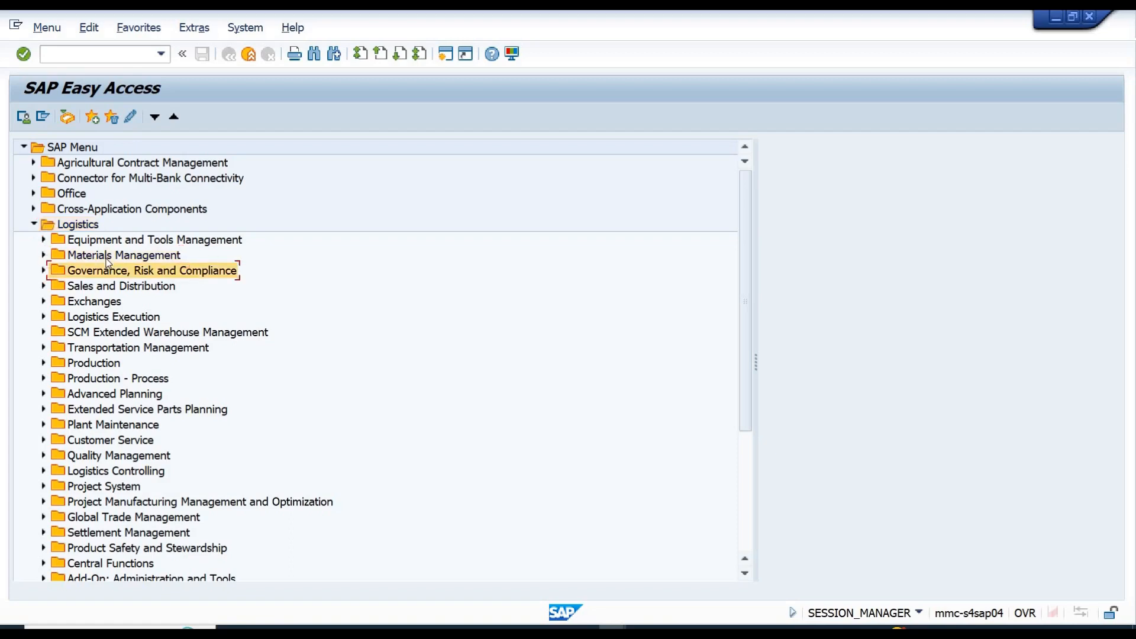
pyautogui.press('Down')
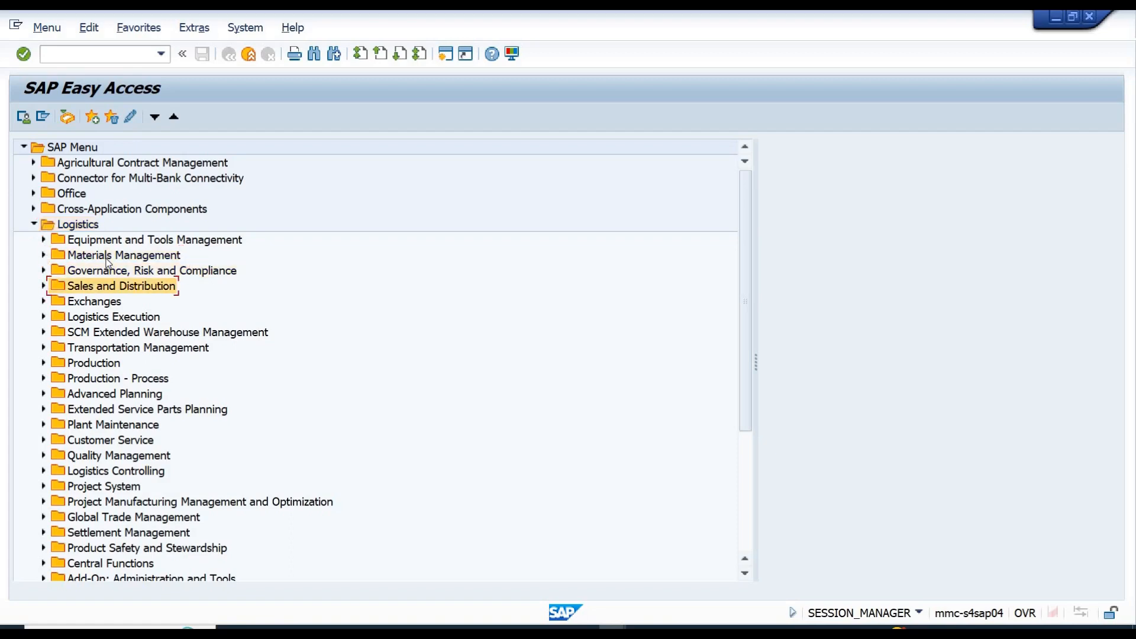
pyautogui.click(101, 367)
pyautogui.click(95, 382)
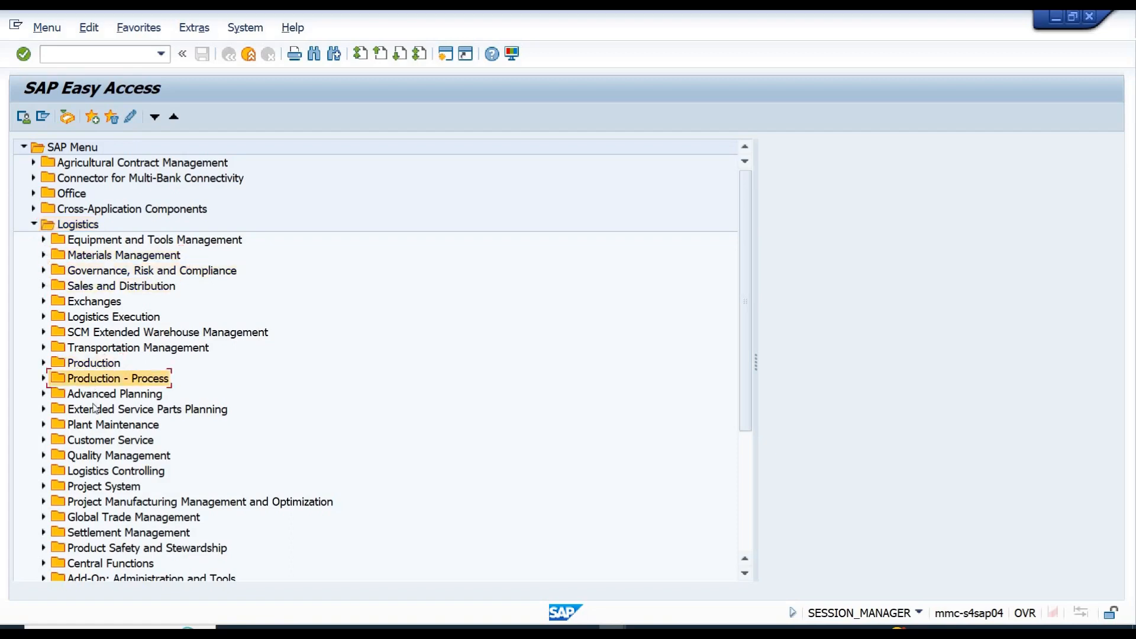
pyautogui.click(95, 427)
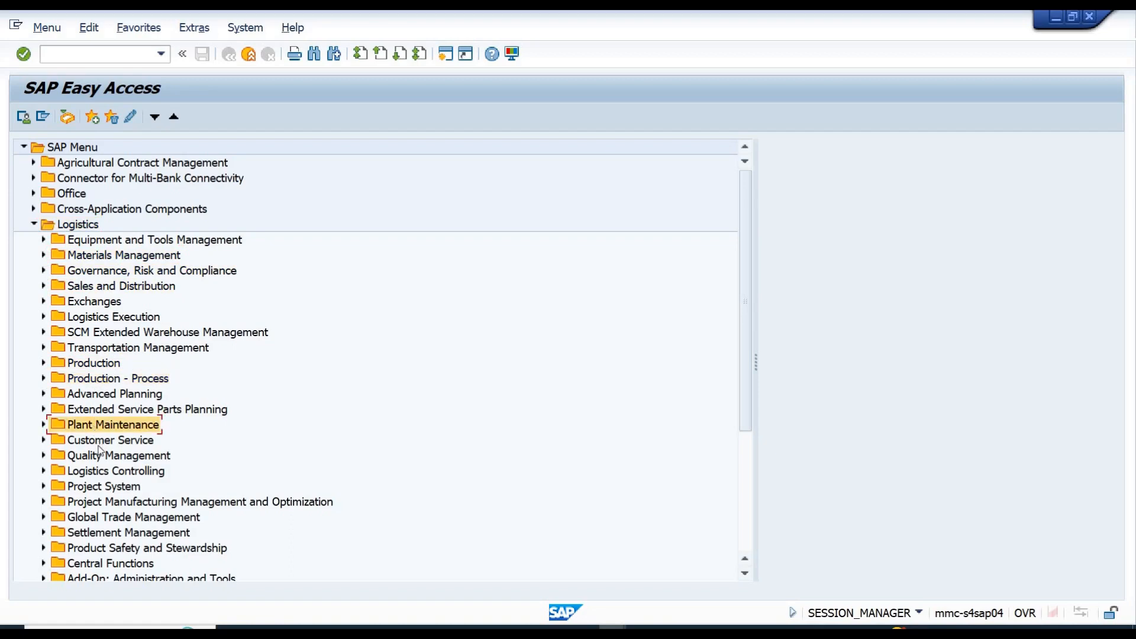
pyautogui.click(100, 446)
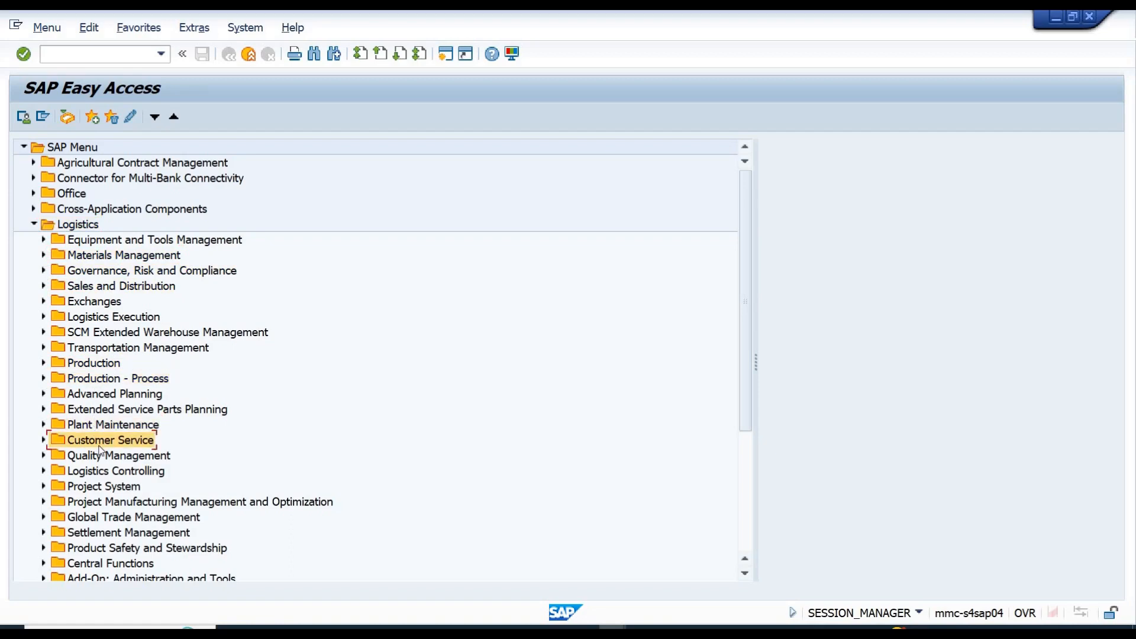
pyautogui.click(106, 487)
pyautogui.click(104, 504)
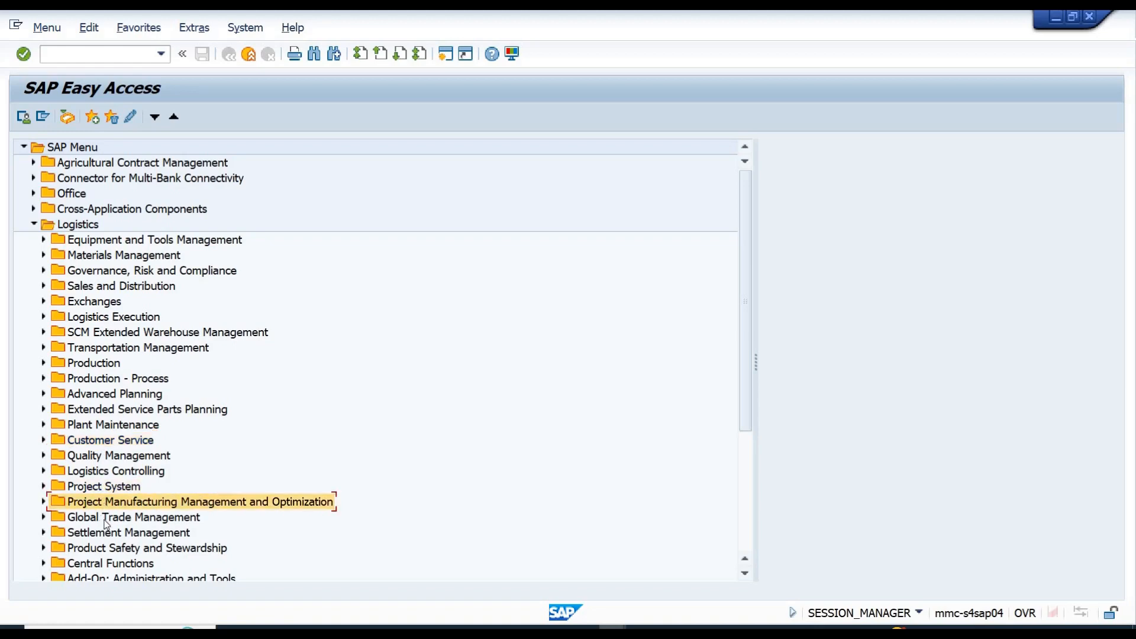
pyautogui.click(106, 522)
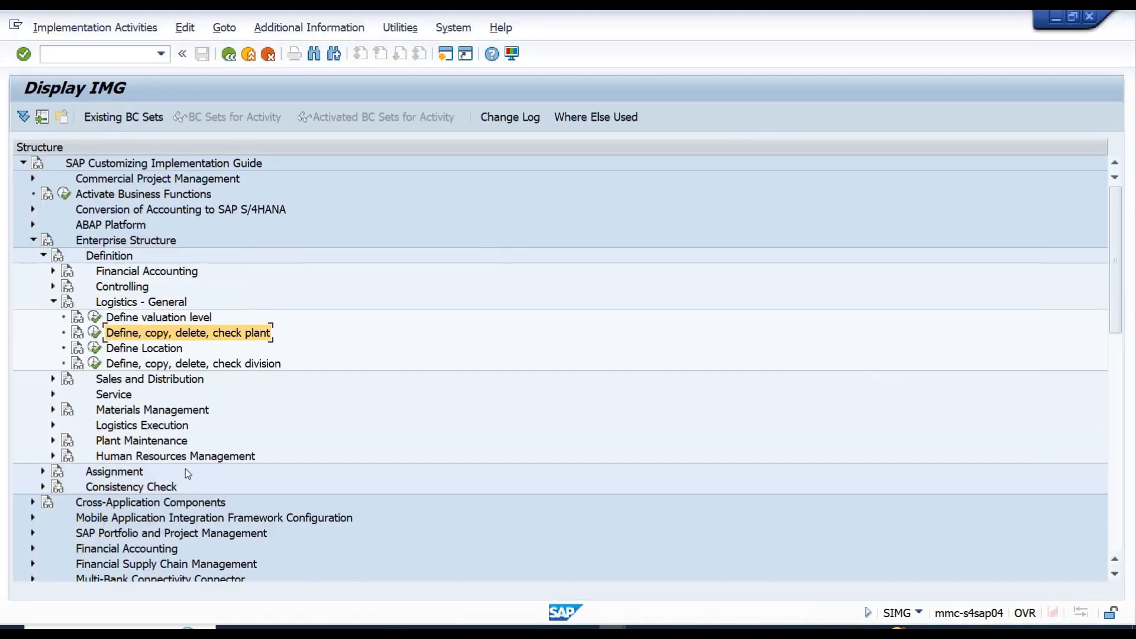
# Return to the implementation guide and open the Define Plant activity from the Logistics - General definitions
pyautogui.click(133, 303)
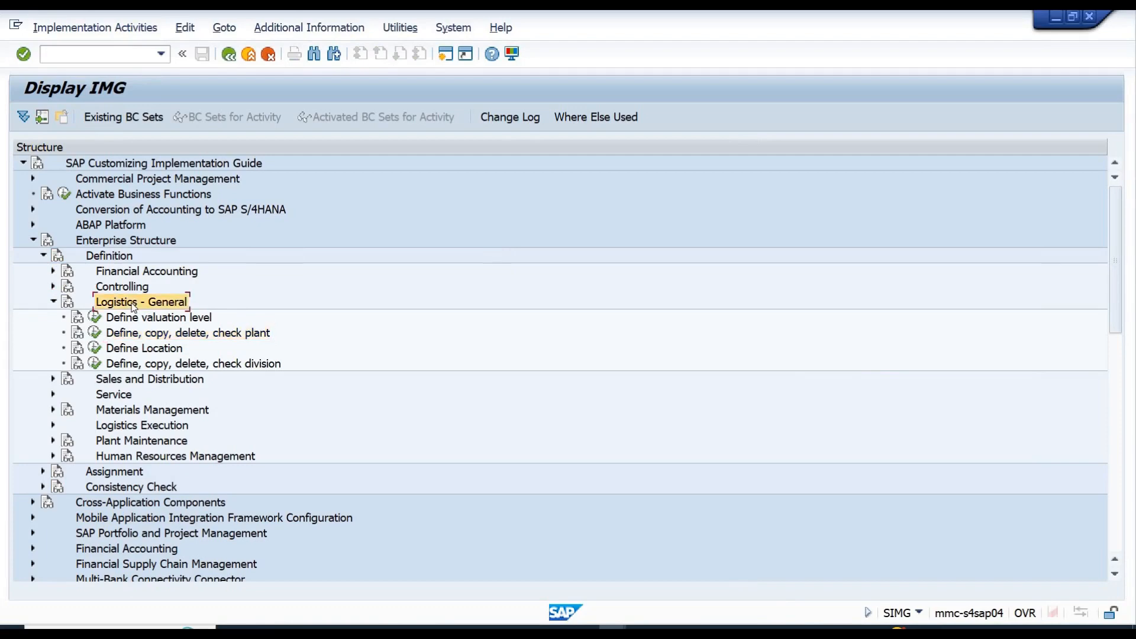
pyautogui.click(128, 382)
pyautogui.click(126, 414)
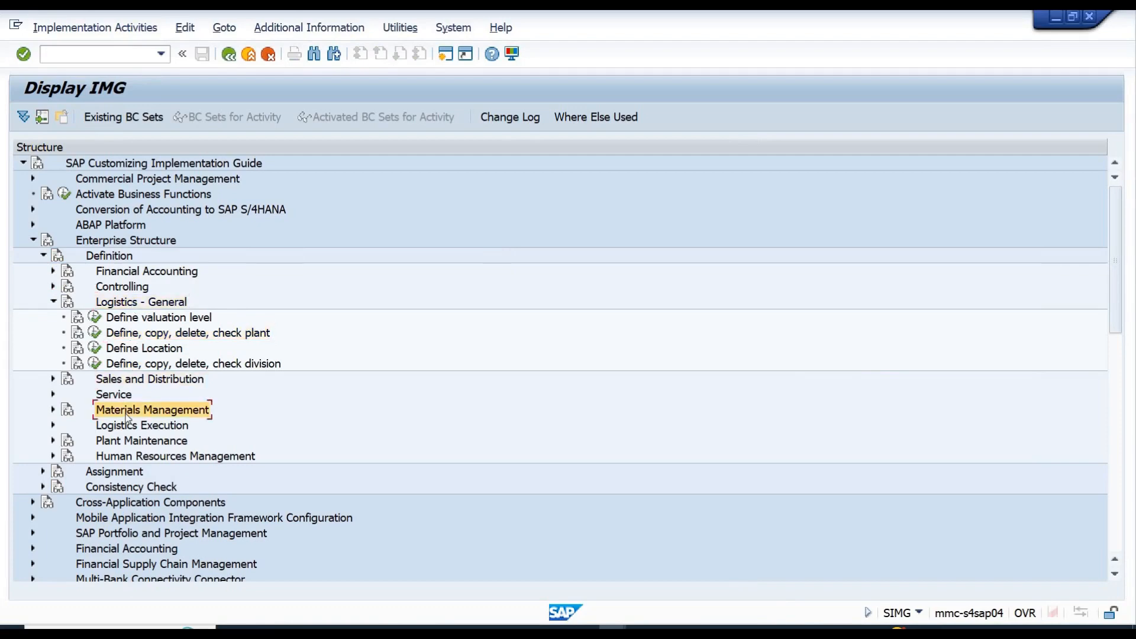
pyautogui.click(219, 336)
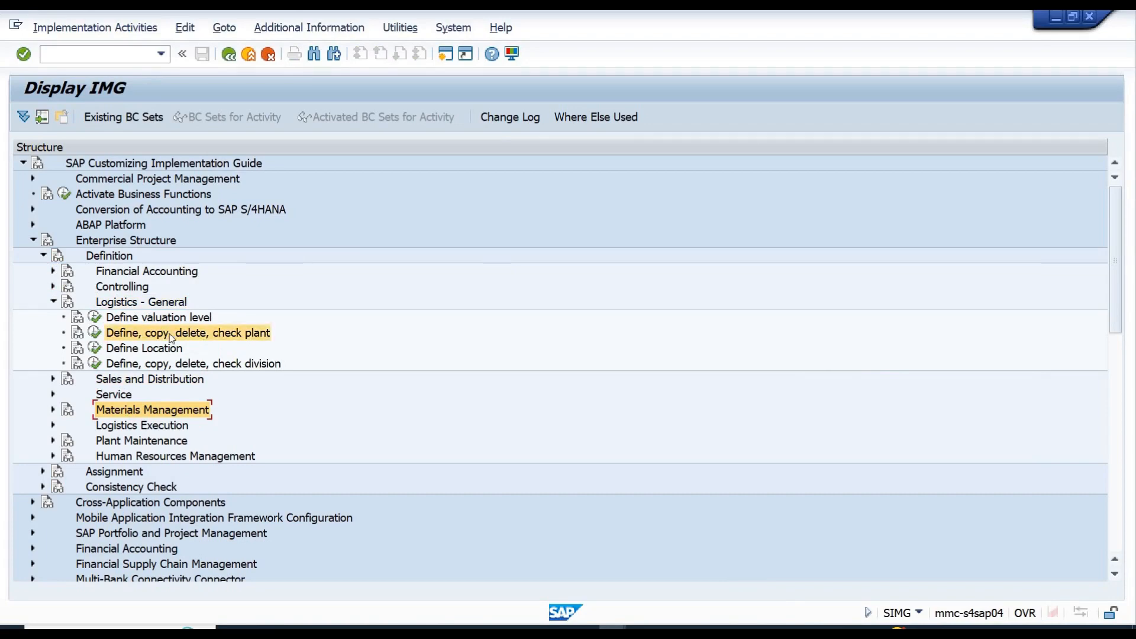
pyautogui.click(95, 333)
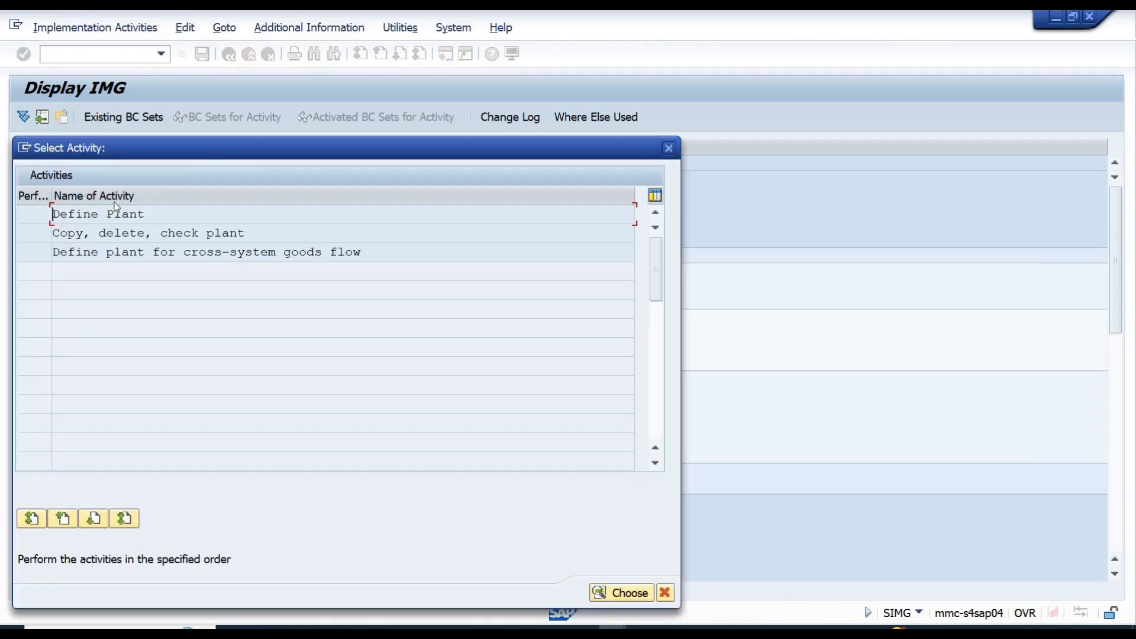
pyautogui.doubleClick(103, 215)
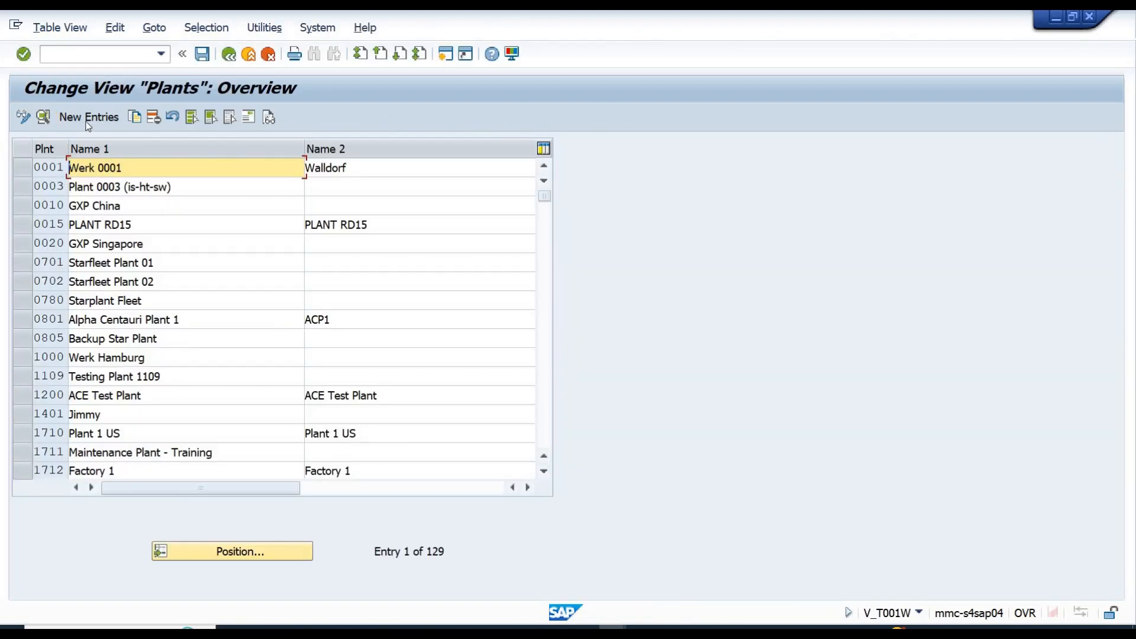
# Create a new plant entry with code 1101 and the first name "Plant for 1101"
pyautogui.click(88, 117)
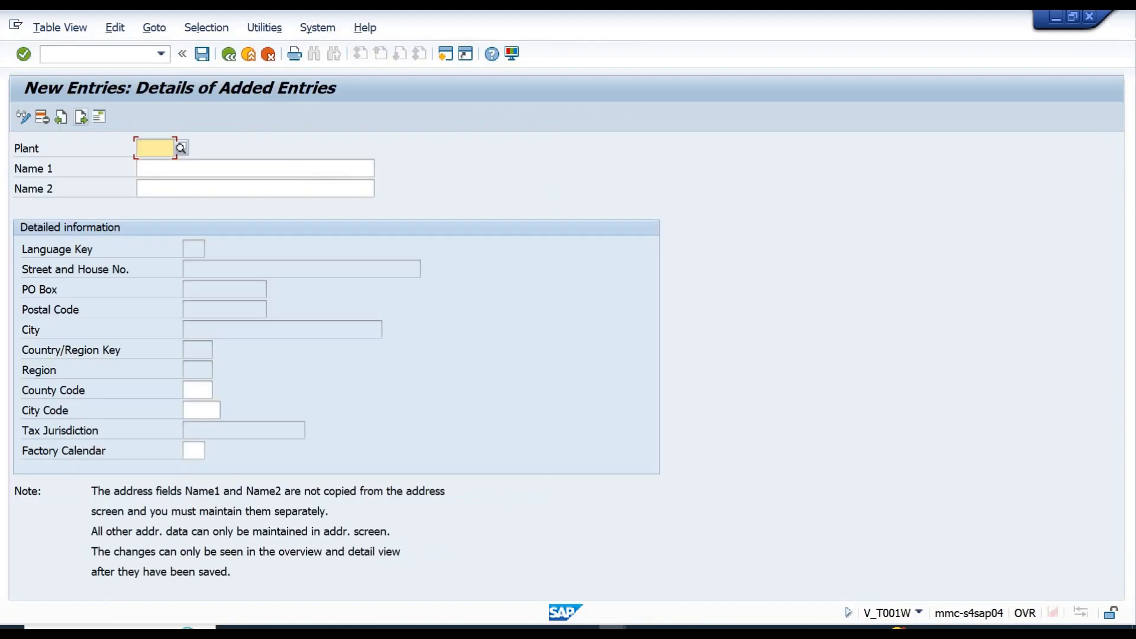
pyautogui.write('1101')
pyautogui.press('Return')
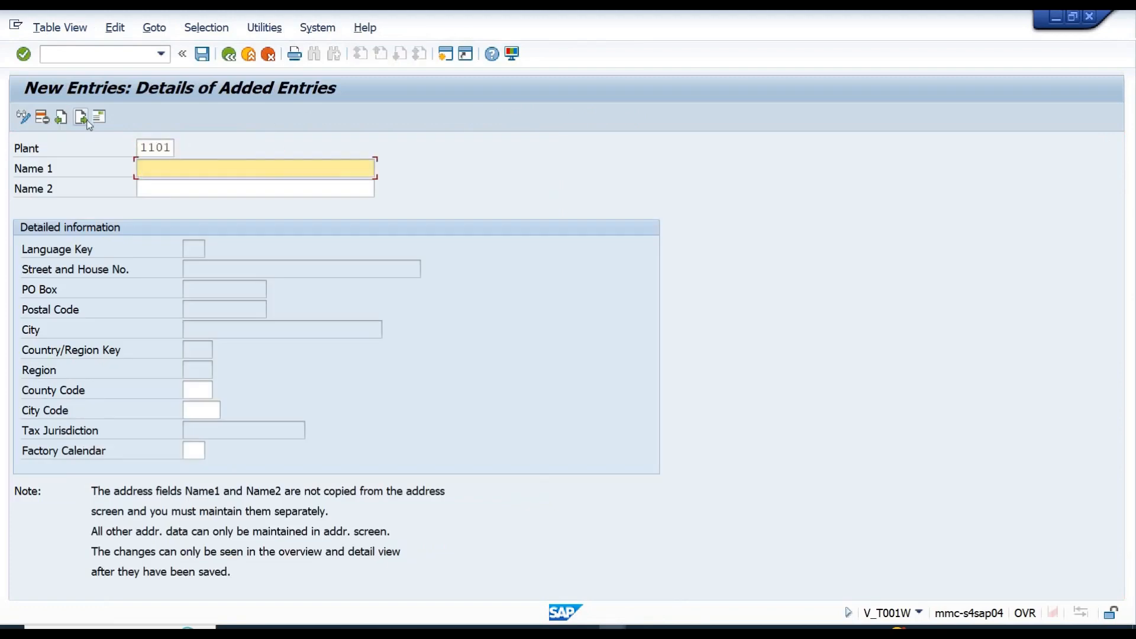
pyautogui.write('Plant')
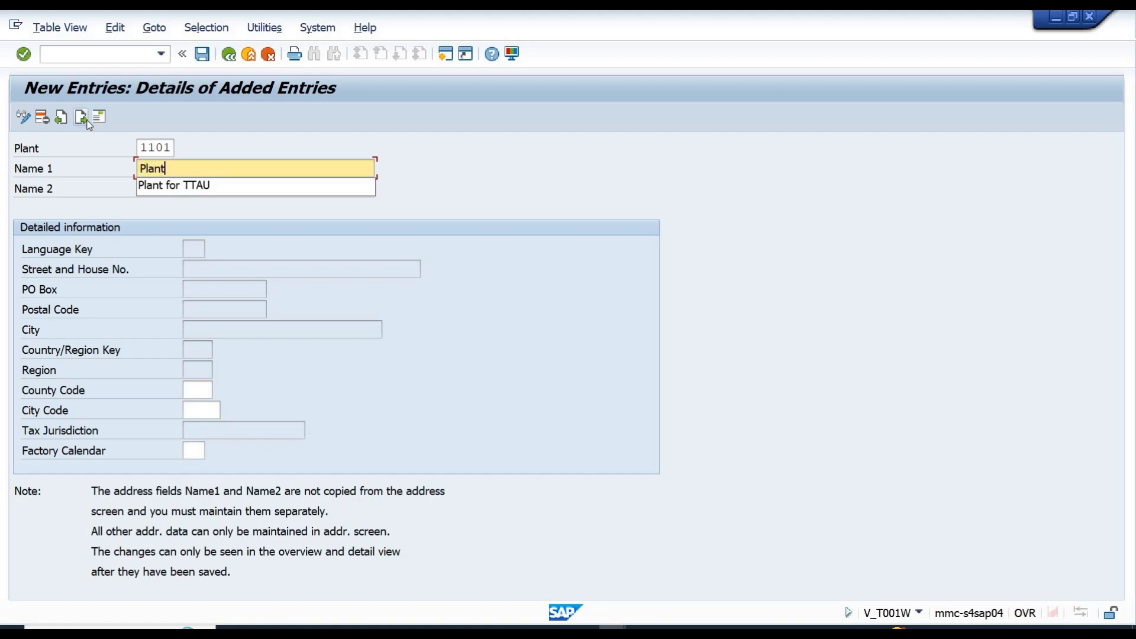
pyautogui.write(' for 1101')
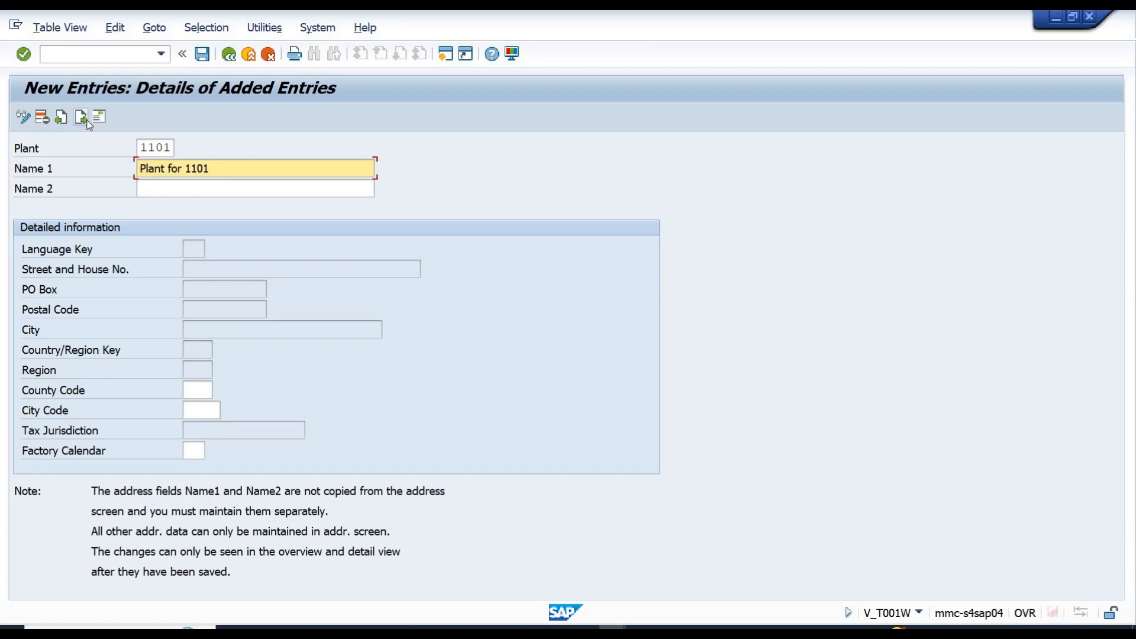
pyautogui.press('Return')
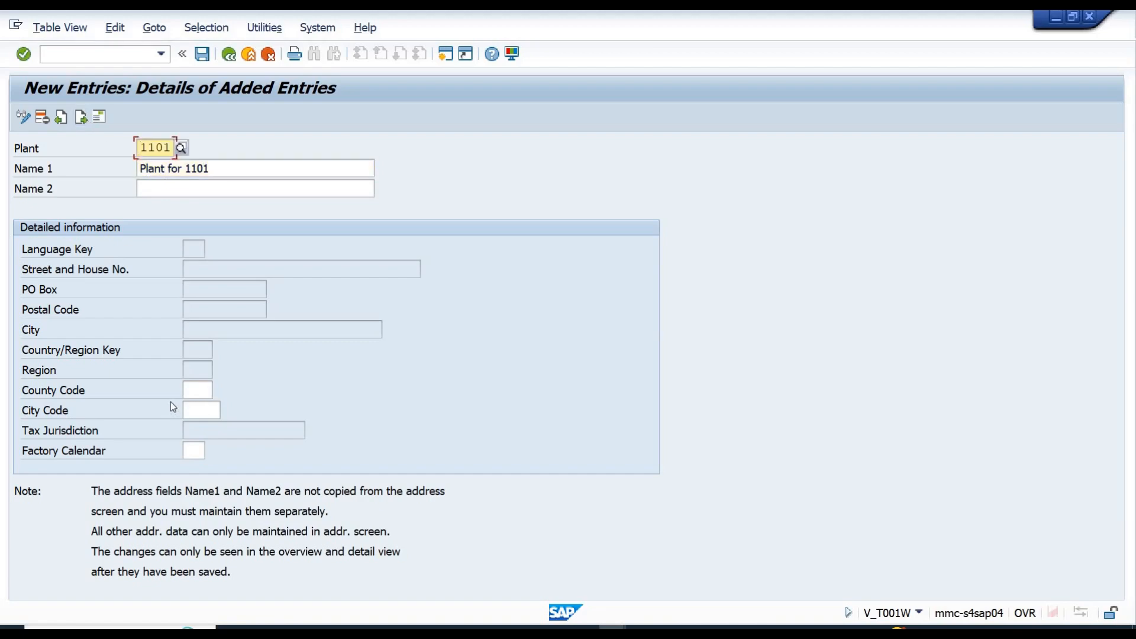
# Set the plant's factory calendar to 99 and save the entry to bring up its address form
pyautogui.click(199, 448)
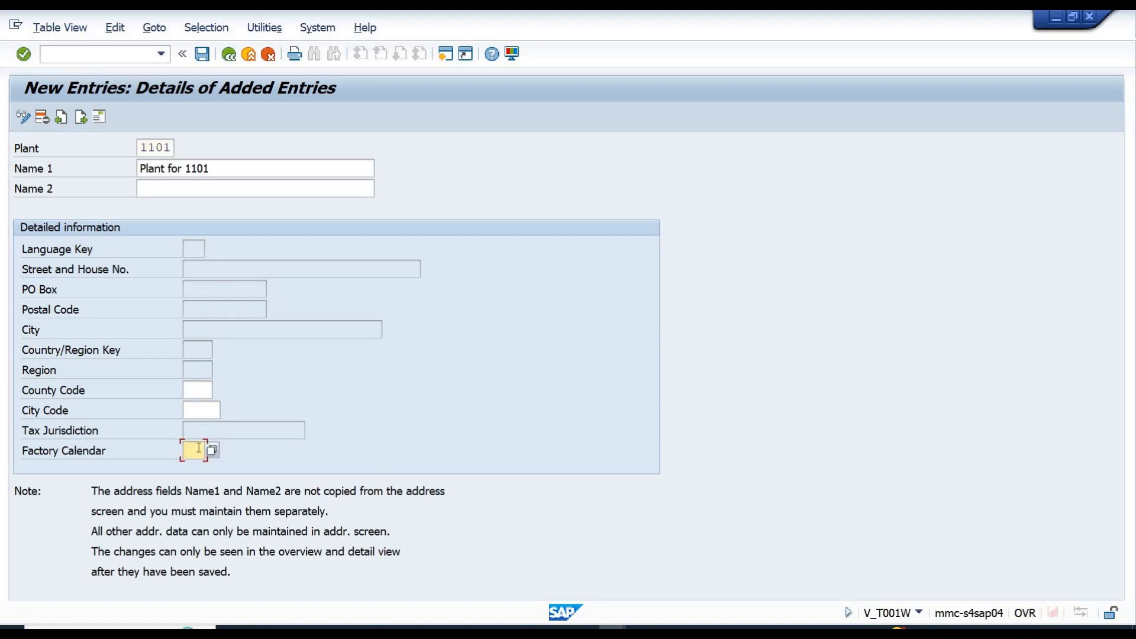
pyautogui.write('99')
pyautogui.press('Return')
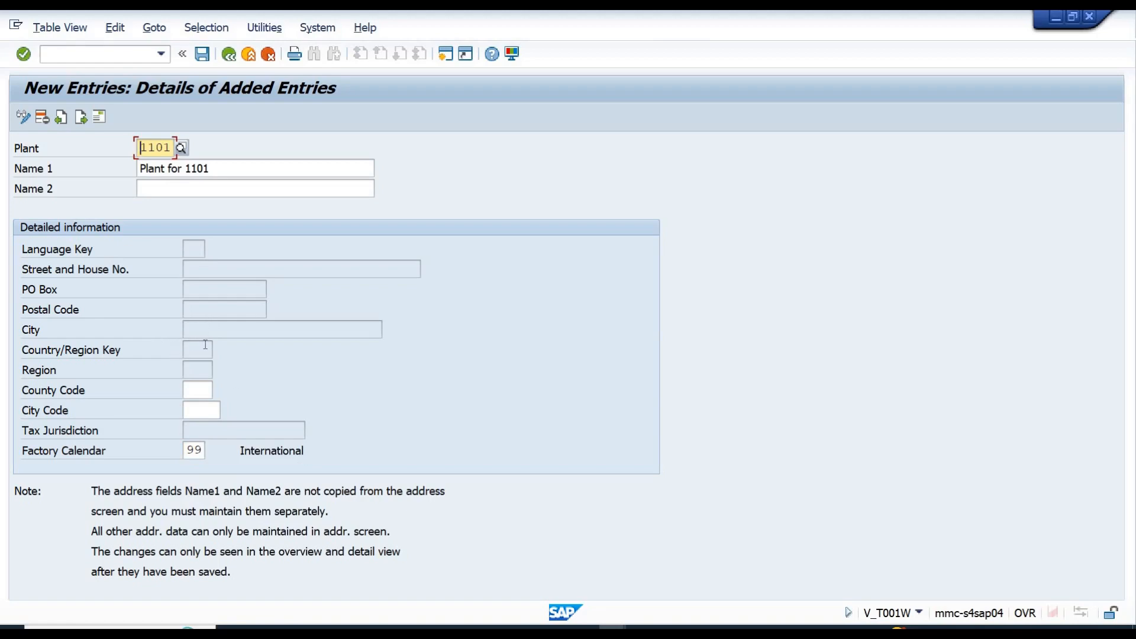
pyautogui.click(183, 355)
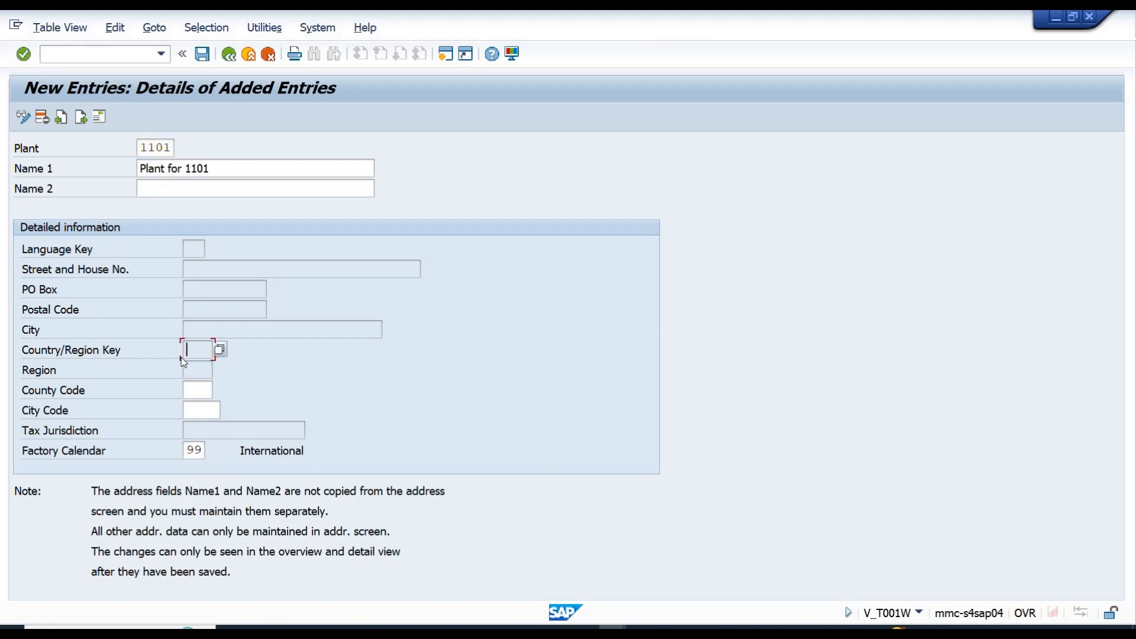
pyautogui.click(187, 372)
pyautogui.click(200, 327)
pyautogui.click(201, 55)
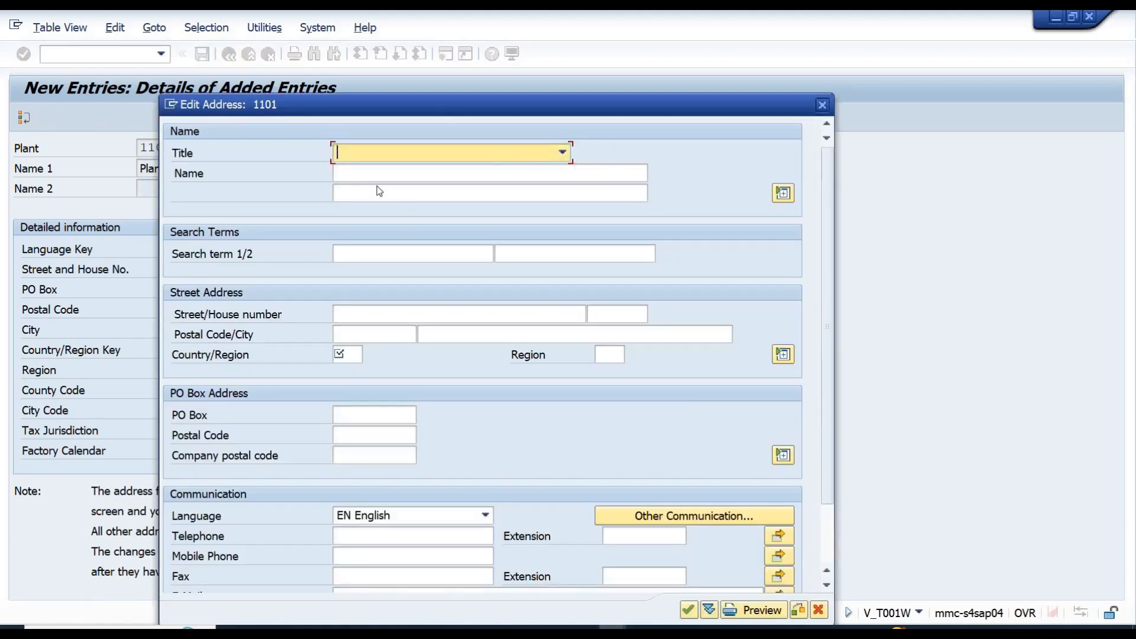
# Enter "Plant for 1101" as the name in the plant's address
pyautogui.click(351, 175)
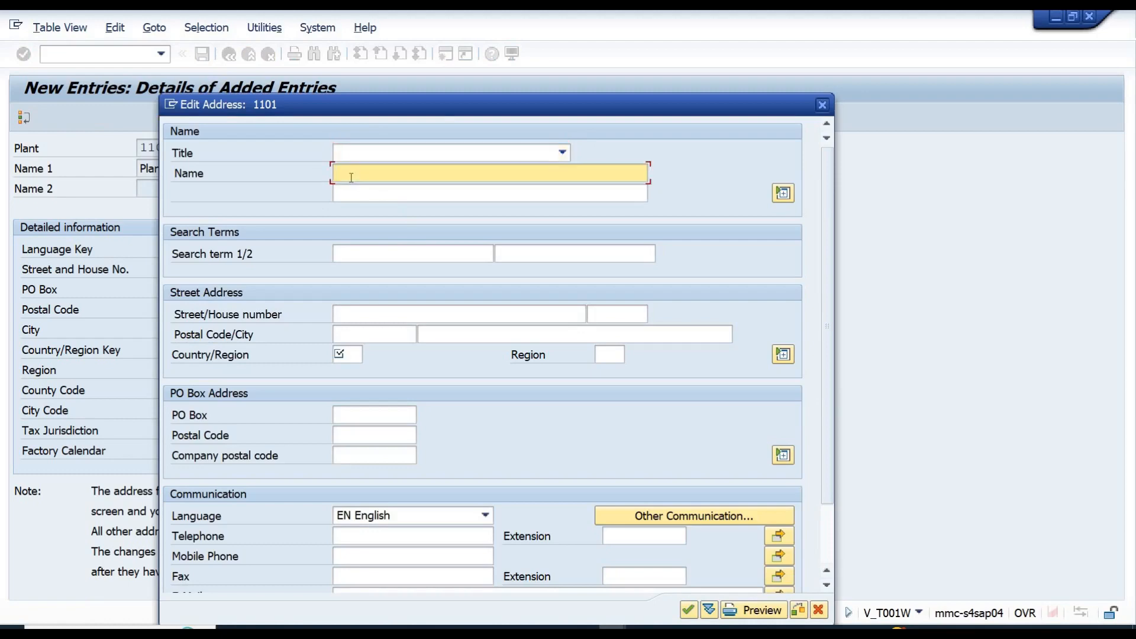
pyautogui.write('Plant for ')
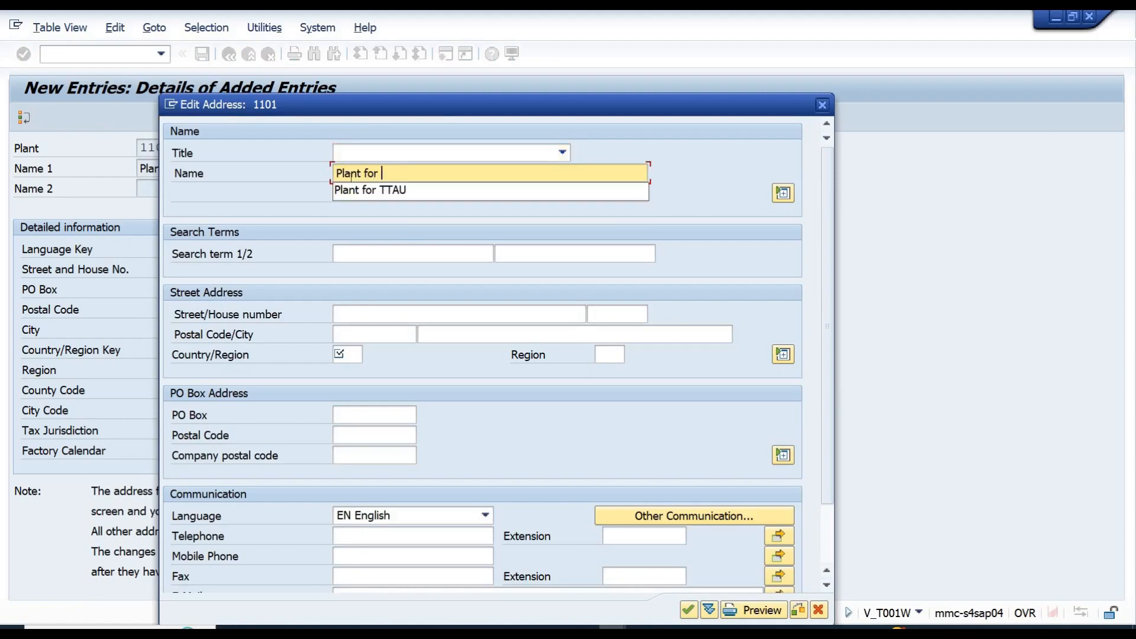
pyautogui.write('1101')
pyautogui.press('Tab')
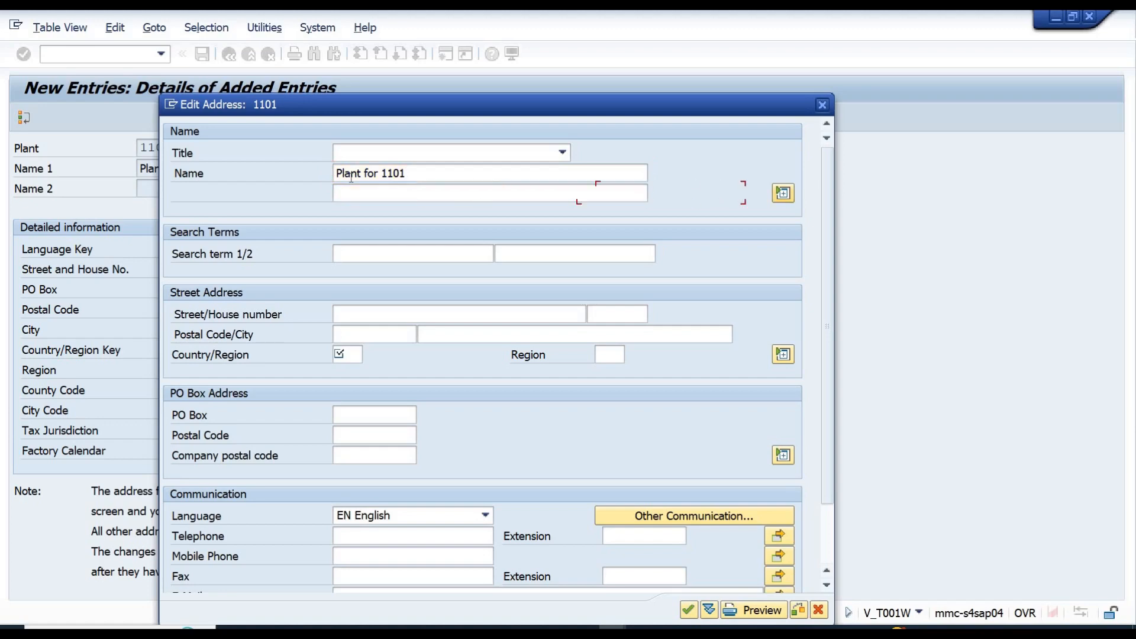
# Set the address country to CH, accept the address, and save the plant under the proposed customizing request
pyautogui.press('Tab')
pyautogui.press('Tab')
pyautogui.press('Tab')
pyautogui.press('Tab')
pyautogui.press('Tab')
pyautogui.press('Tab')
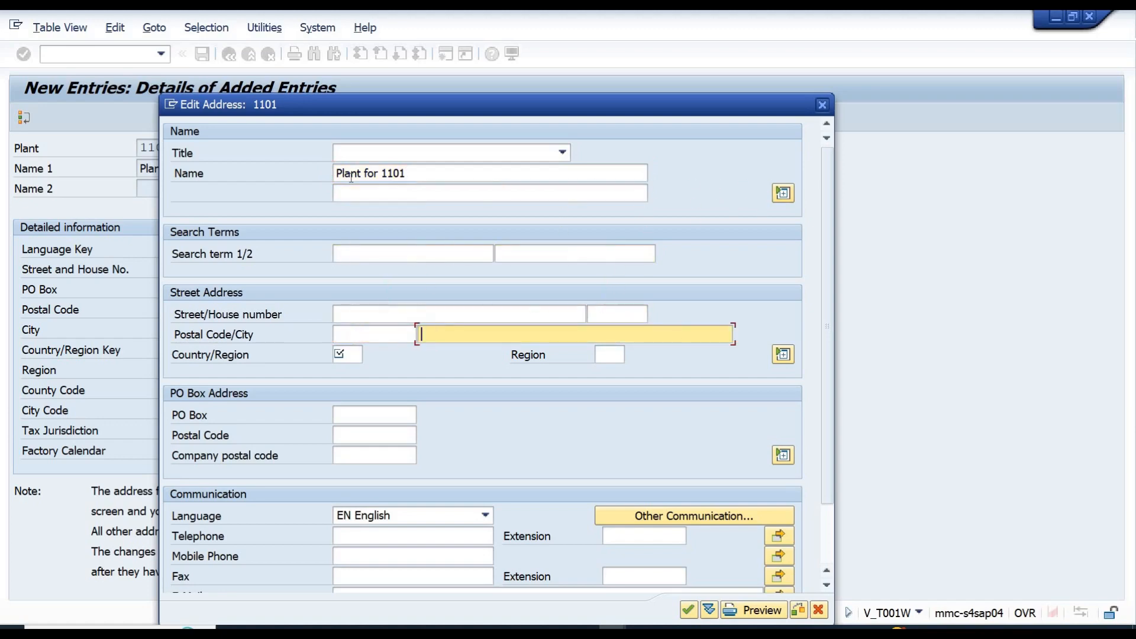
pyautogui.press('Tab')
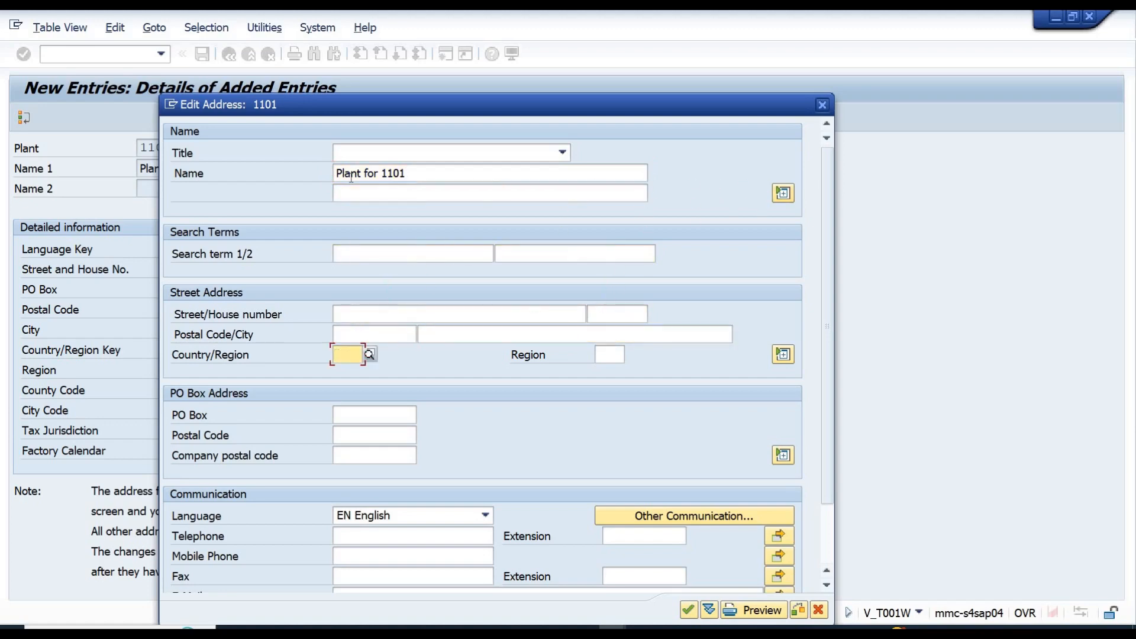
pyautogui.press('Down')
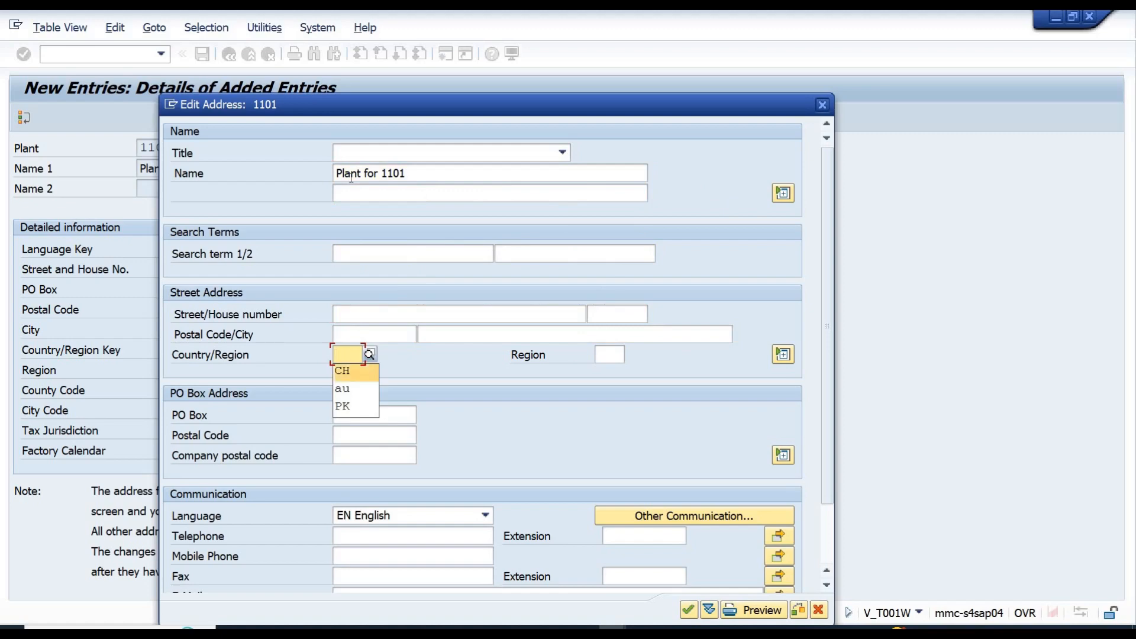
pyautogui.press('Return')
pyautogui.press('Return')
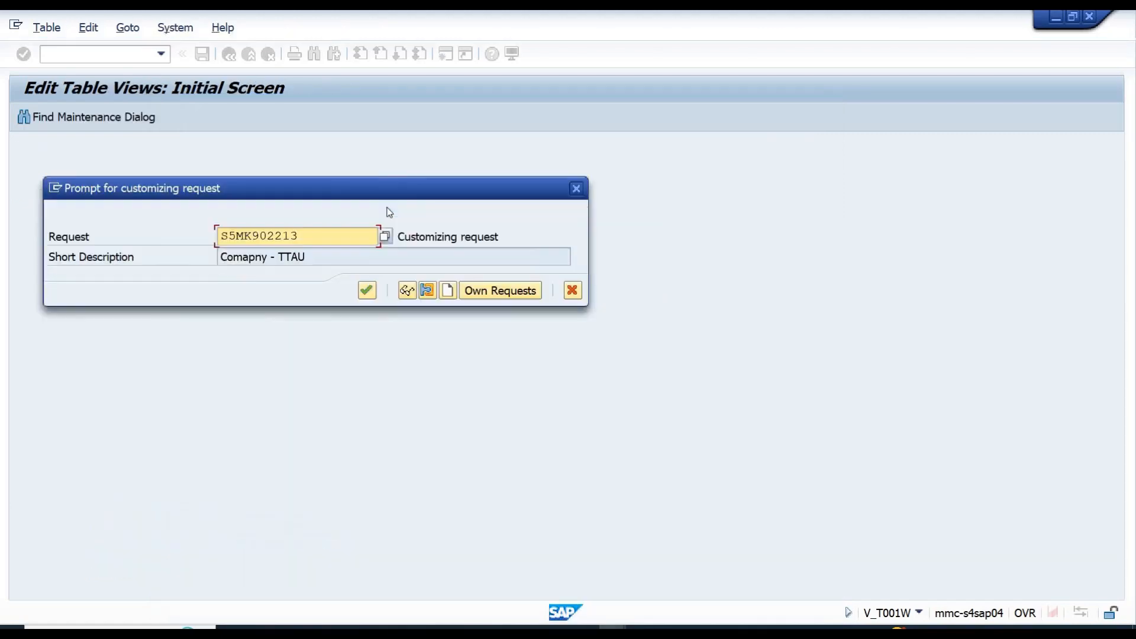
pyautogui.click(369, 290)
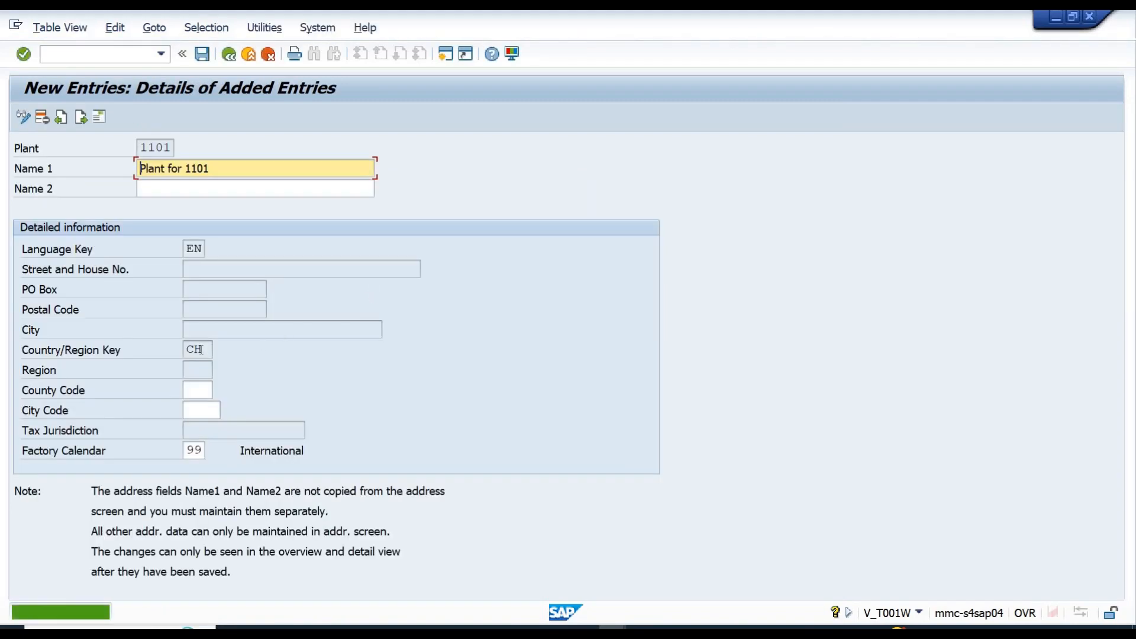
# Check the country key in plant 1101's details and address, leaving the address without changes
pyautogui.doubleClick(188, 347)
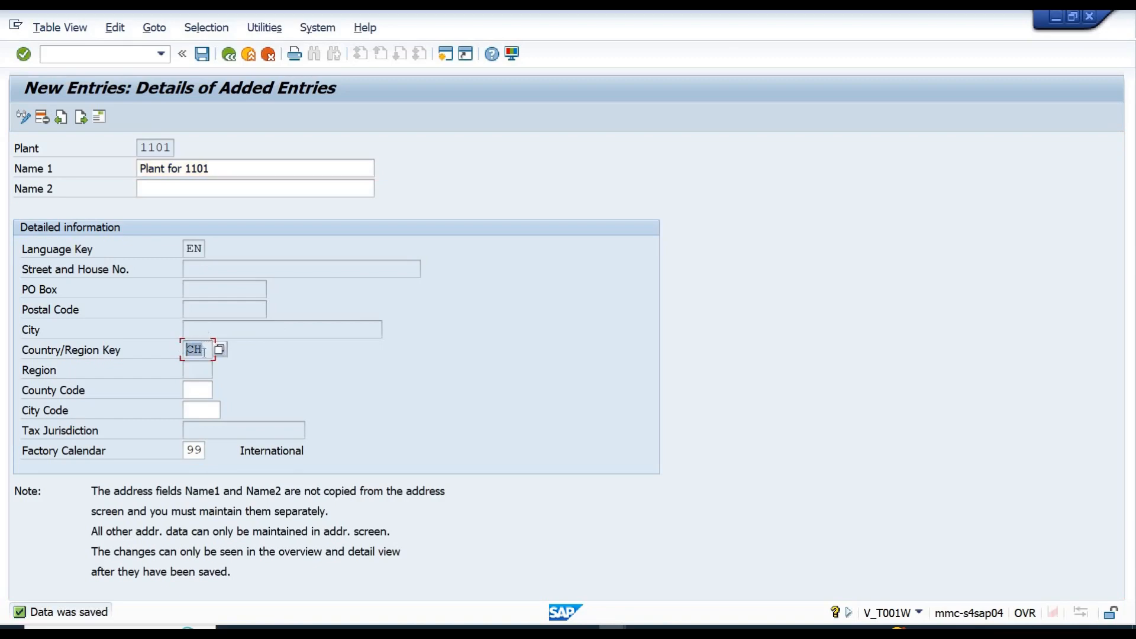
pyautogui.click(204, 352)
pyautogui.click(99, 117)
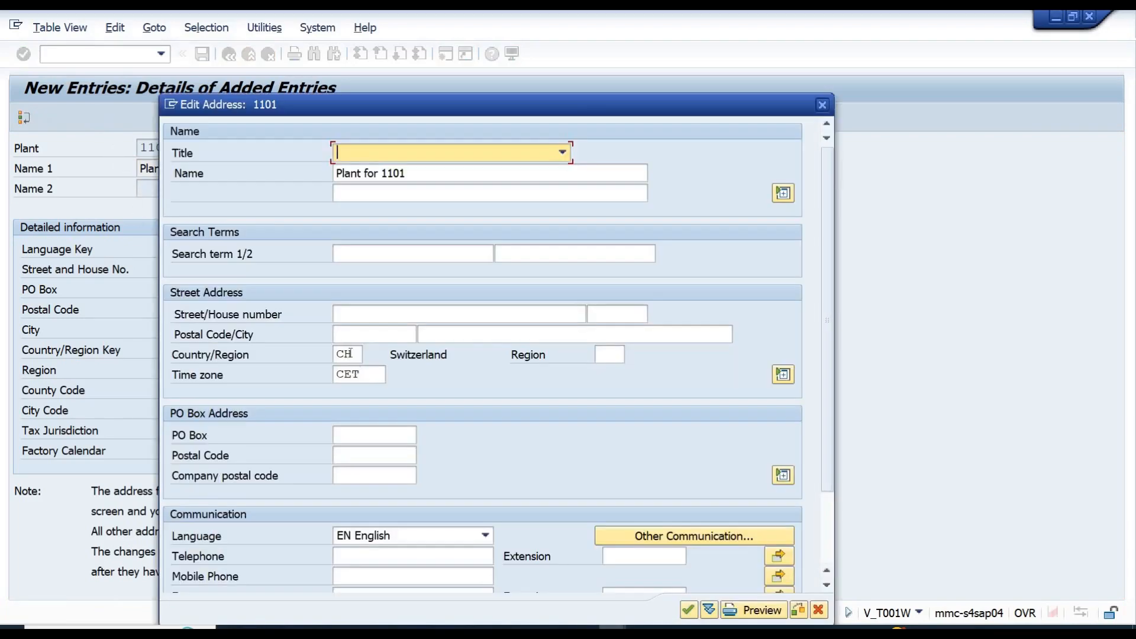
pyautogui.doubleClick(355, 354)
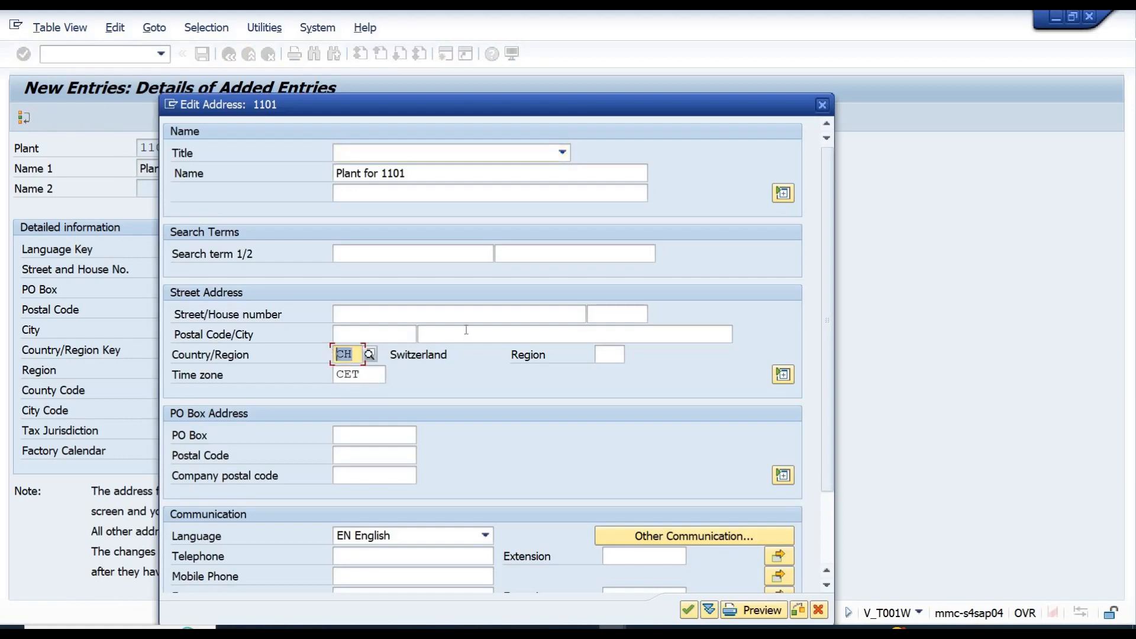
pyautogui.click(820, 615)
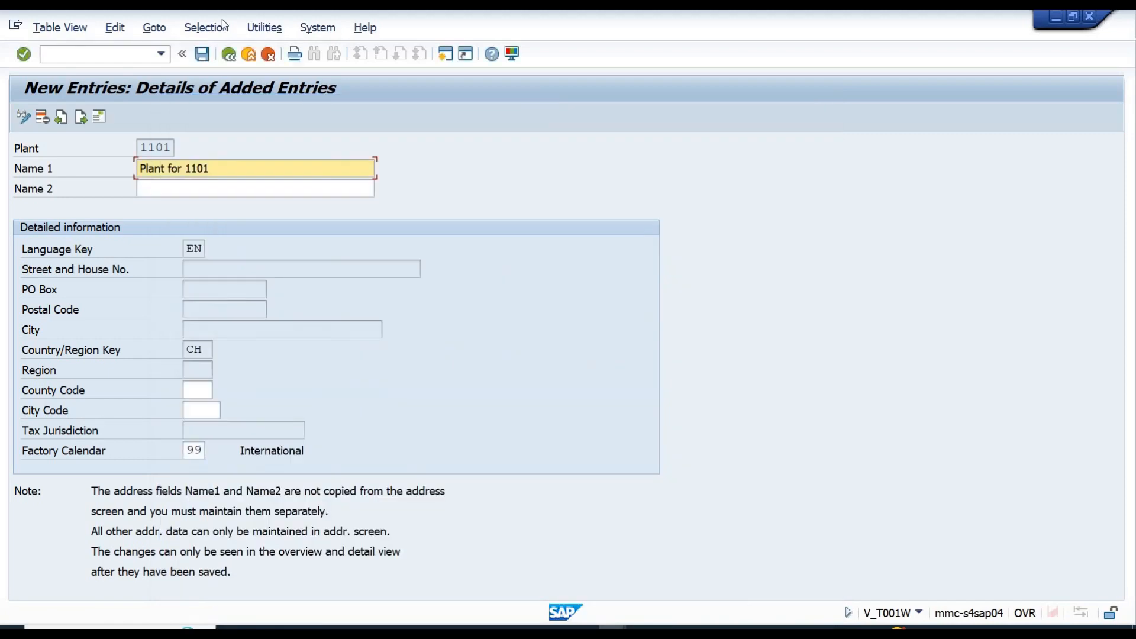
# Return from the plant maintenance to the implementation guide and open the Define Location activity under Logistics - General
pyautogui.click(228, 55)
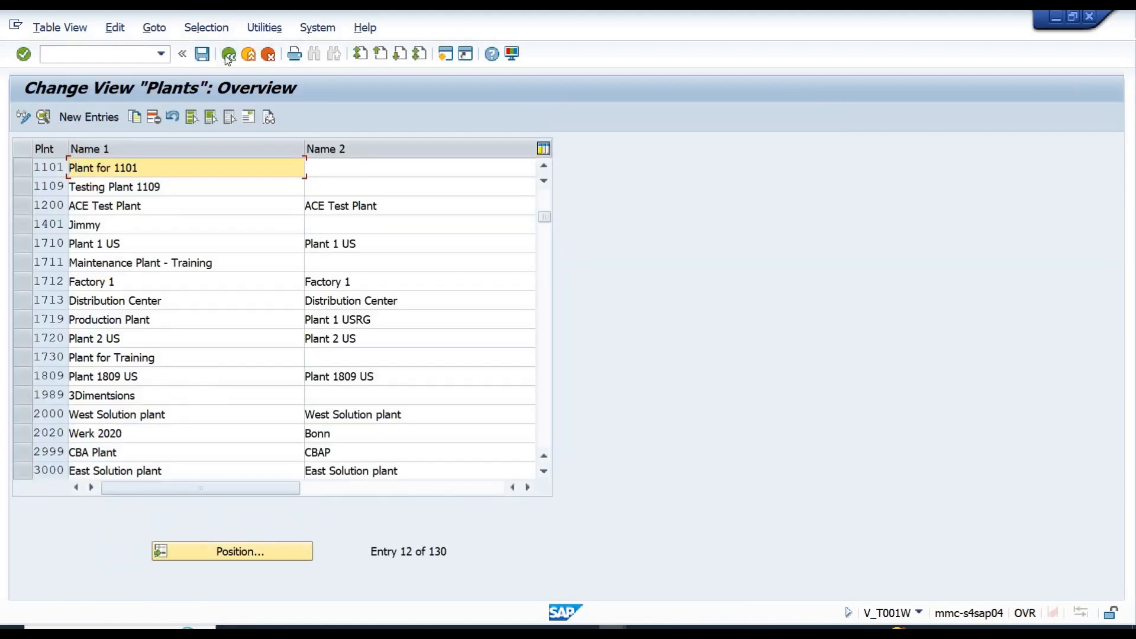
pyautogui.click(228, 57)
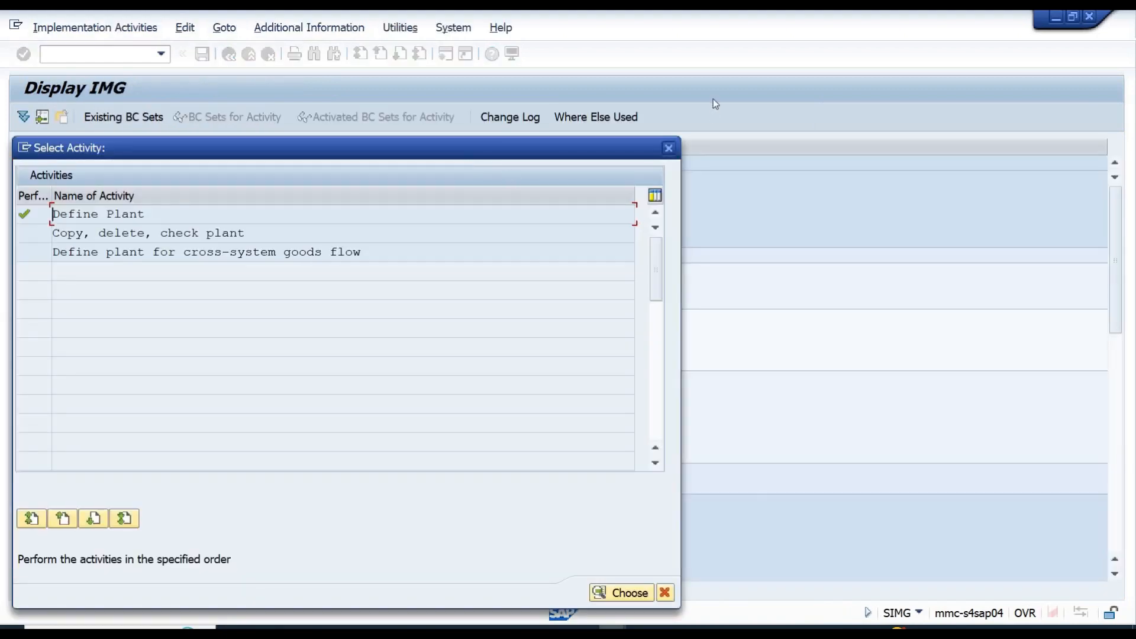
pyautogui.click(669, 150)
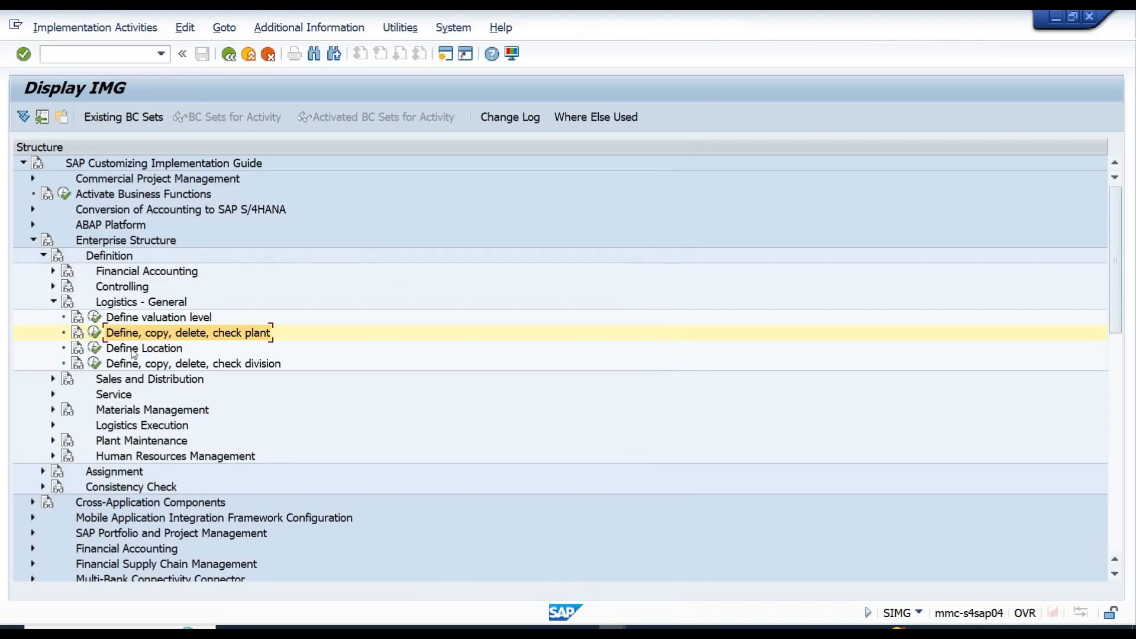
pyautogui.click(118, 352)
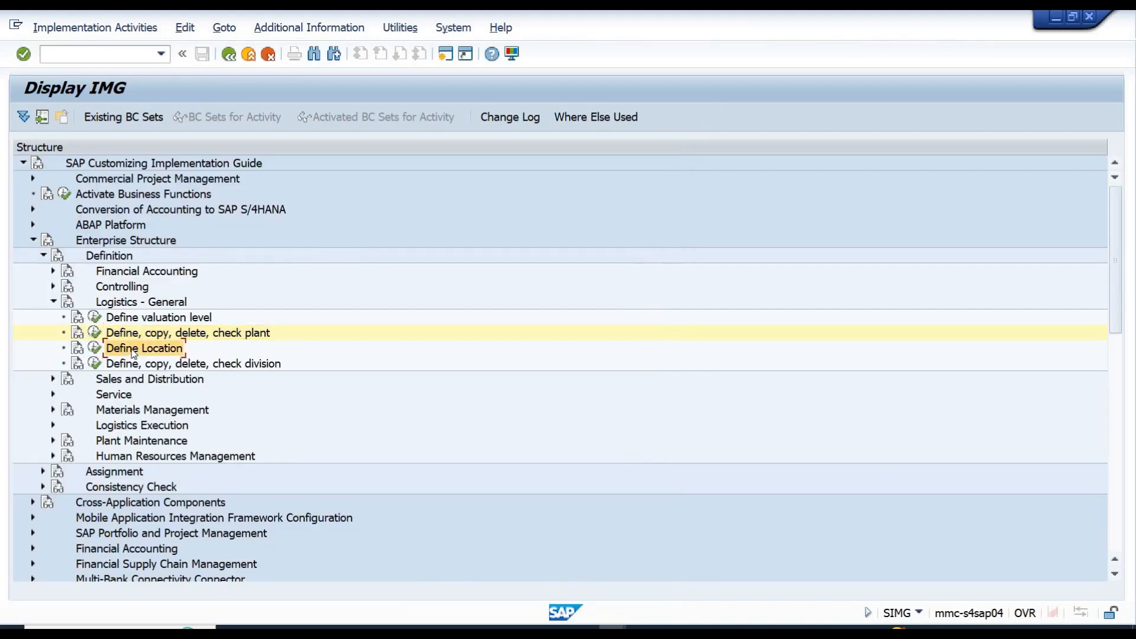
pyautogui.click(95, 348)
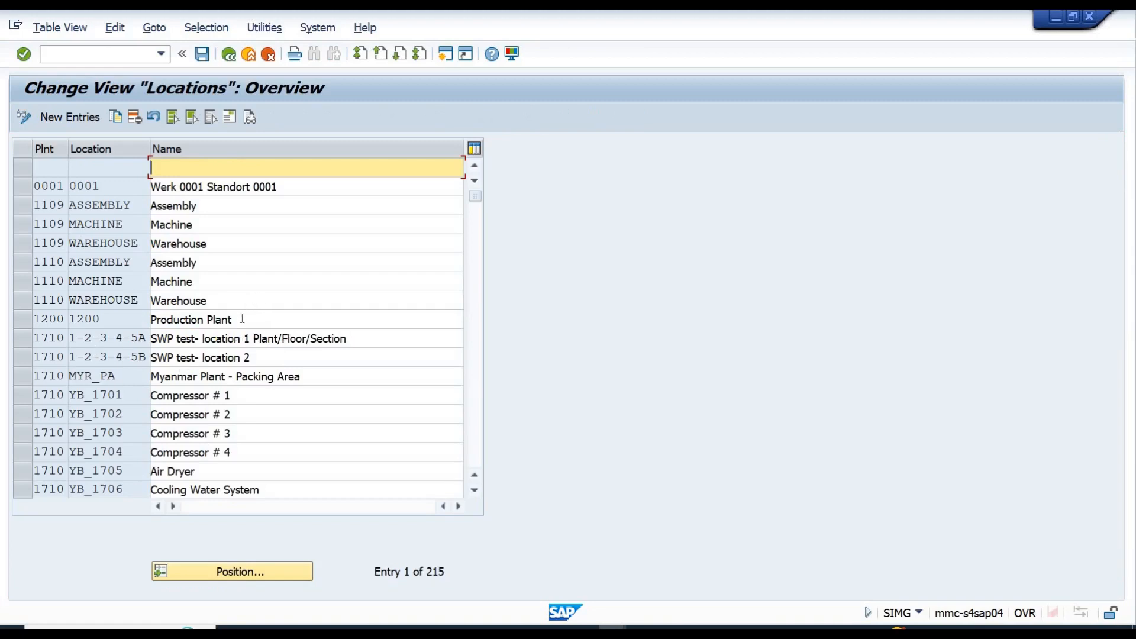
# Add a new location 1101 for plant 1101, named "Plant Location 1 for 1101", and confirm it to open its address form
pyautogui.click(69, 117)
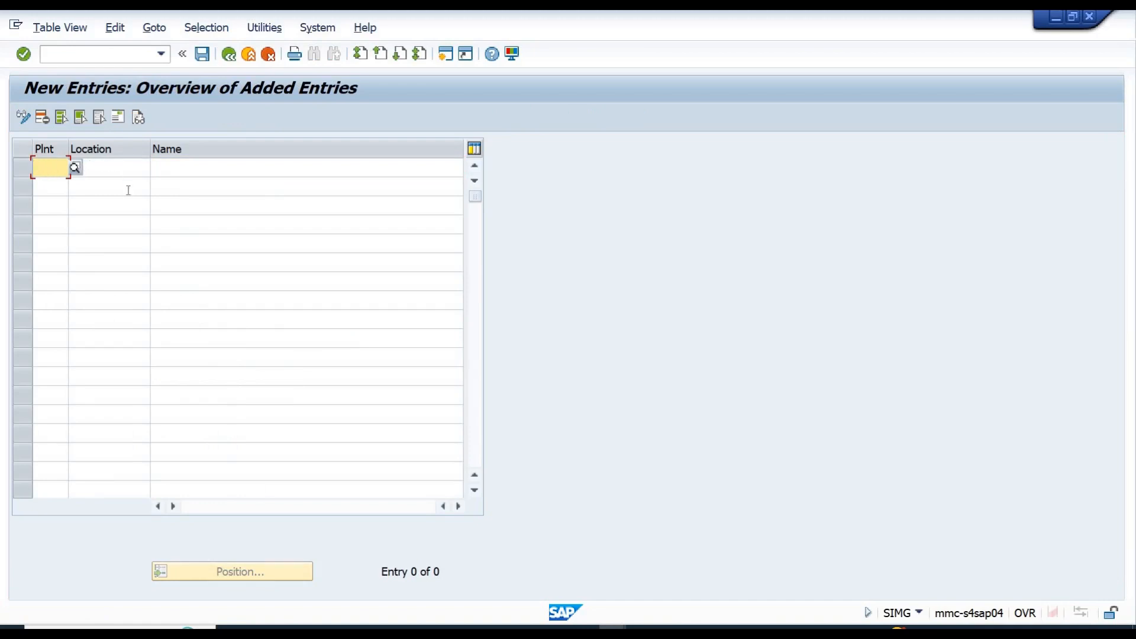
pyautogui.write('1101')
pyautogui.press('Return')
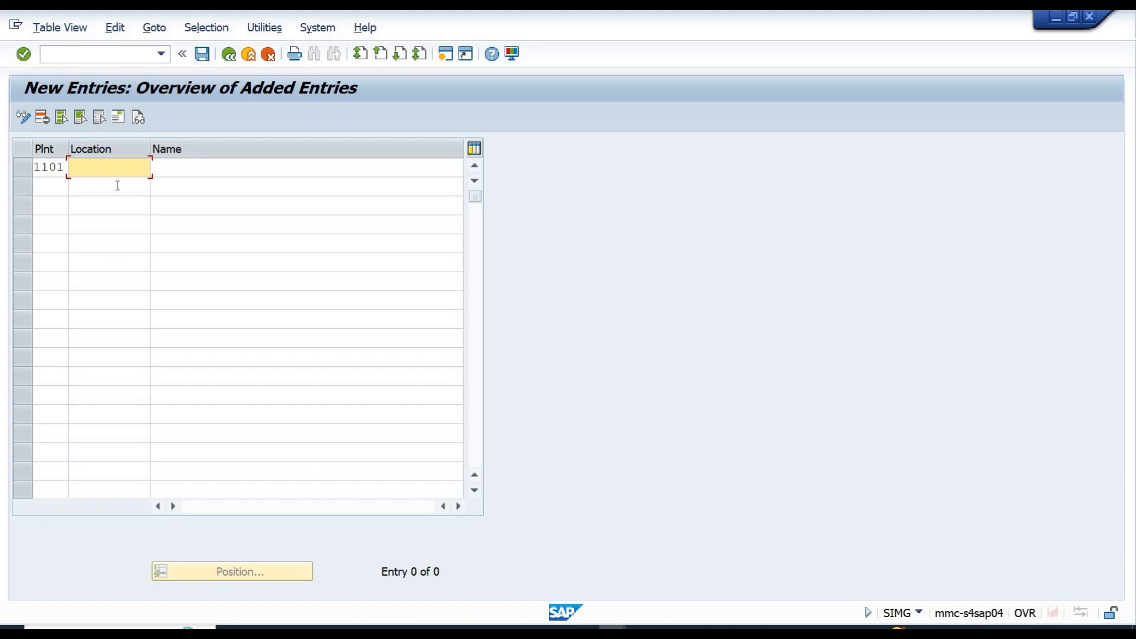
pyautogui.write('1')
pyautogui.press('BackSpace')
pyautogui.write('1101')
pyautogui.press('Tab')
pyautogui.write('P')
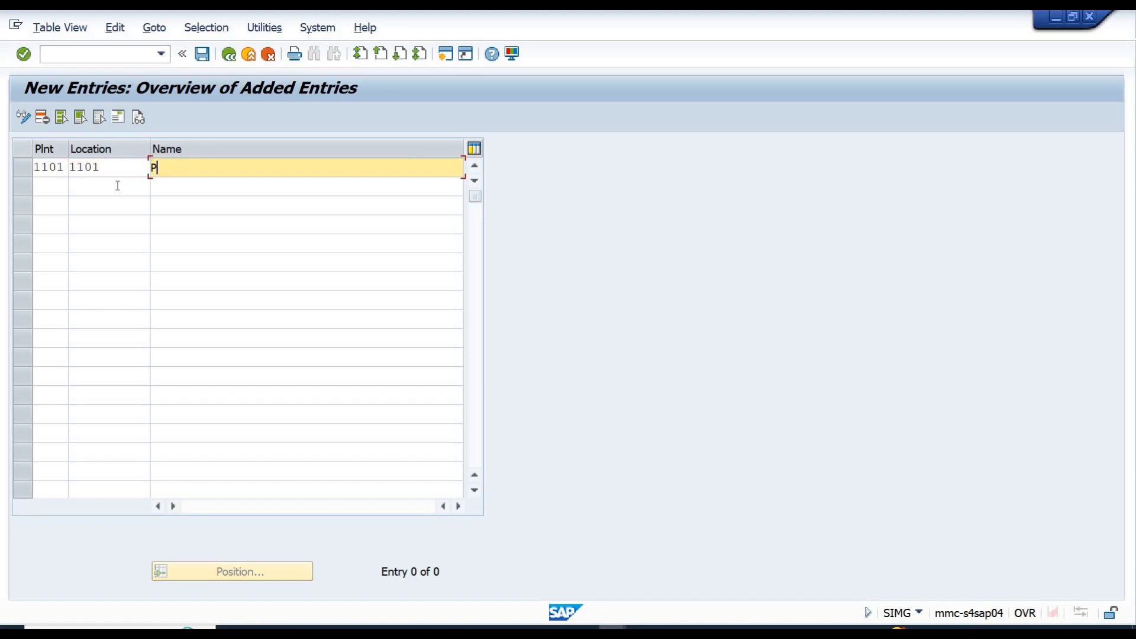
pyautogui.write('lant Location 1 for 1101')
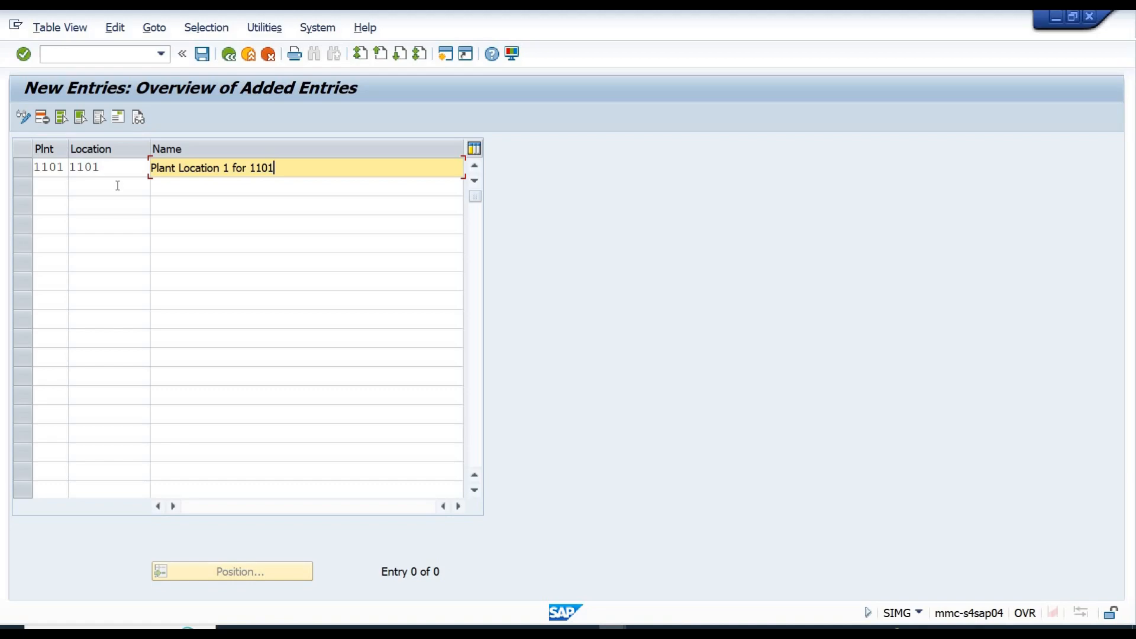
pyautogui.press('Return')
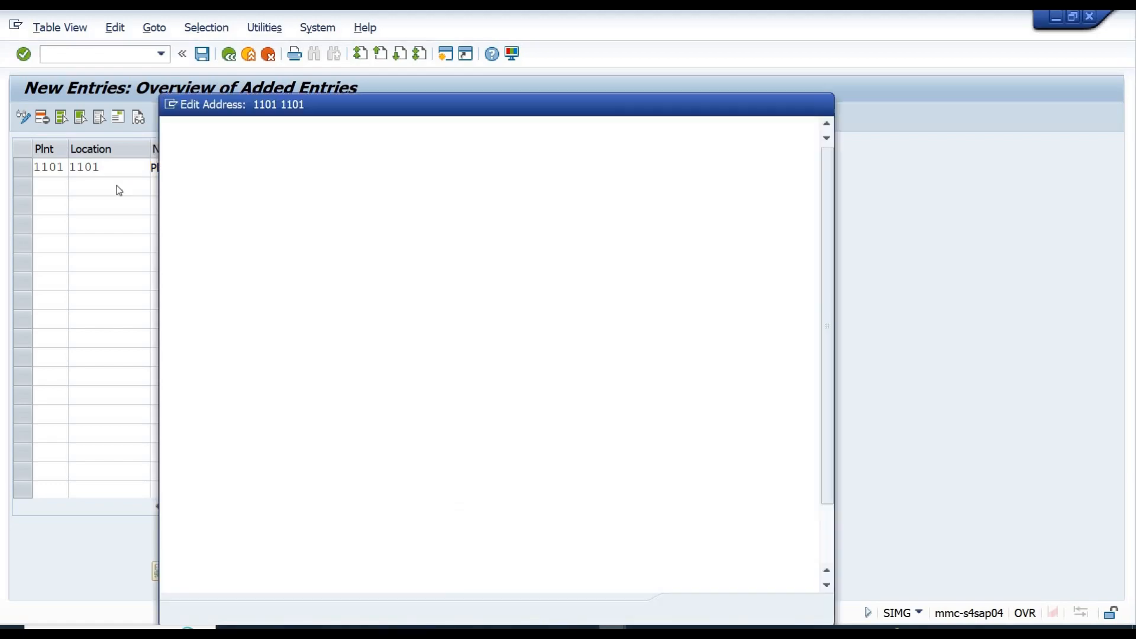
# Fill in the location address with the name "Plant location 1 for 1101" and country CH, and accept it
pyautogui.press('Tab')
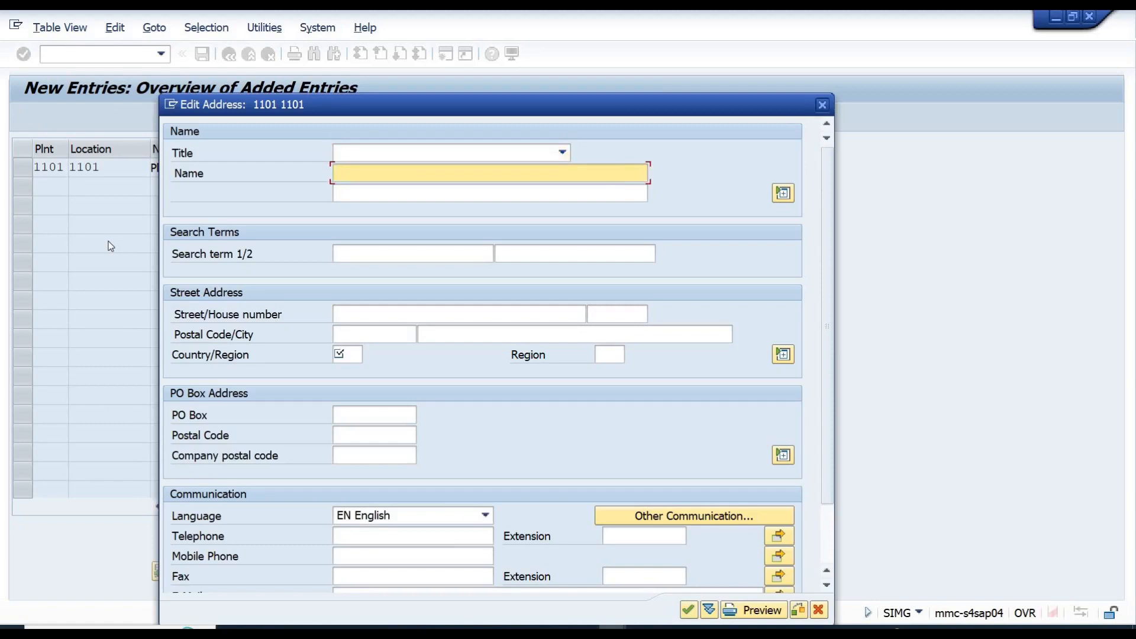
pyautogui.write('Plant ')
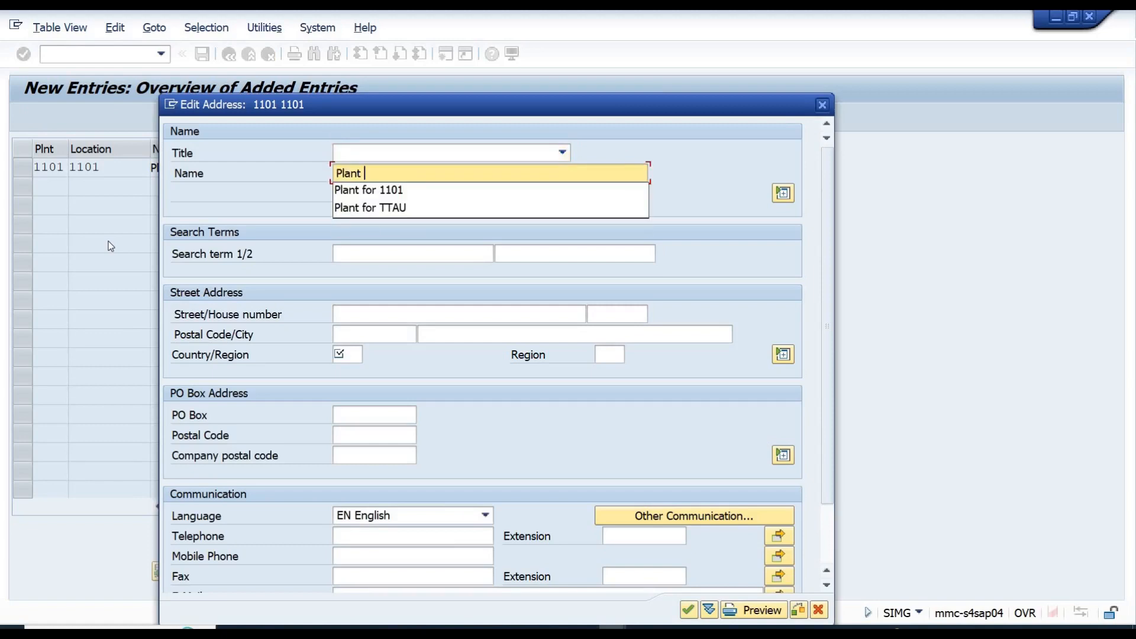
pyautogui.write('location 1 ')
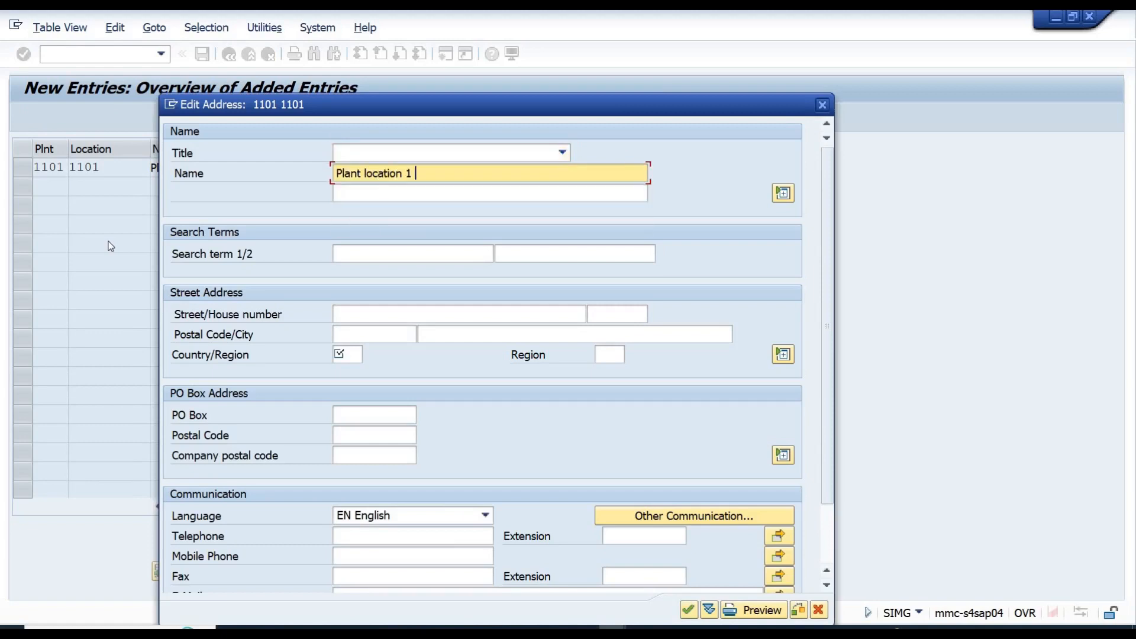
pyautogui.write('for 1101')
pyautogui.click(346, 355)
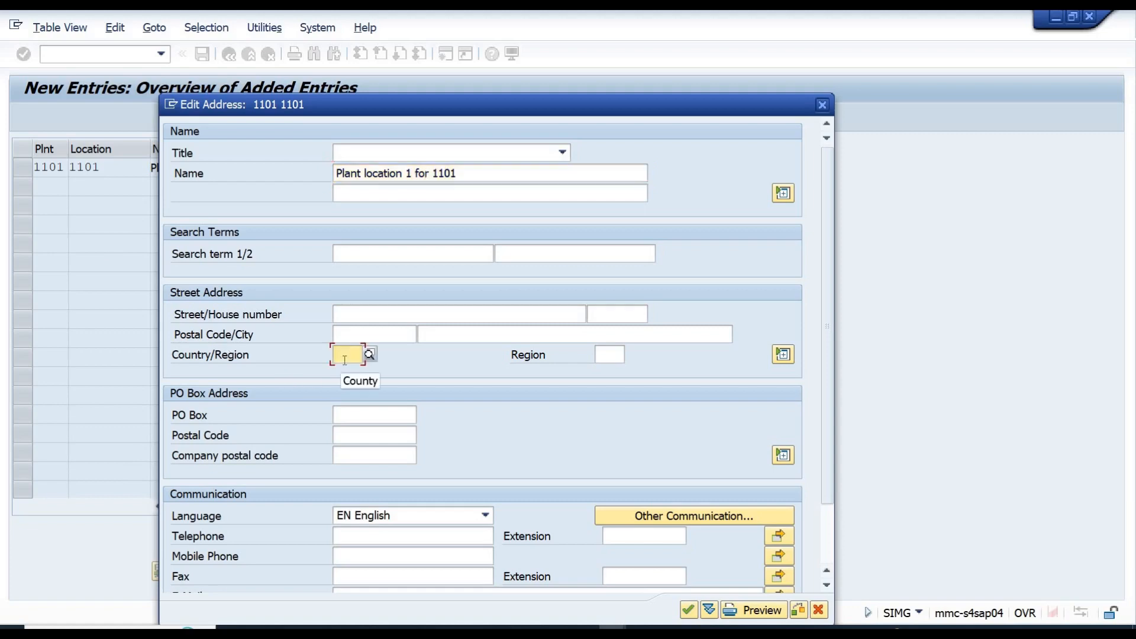
pyautogui.click(343, 372)
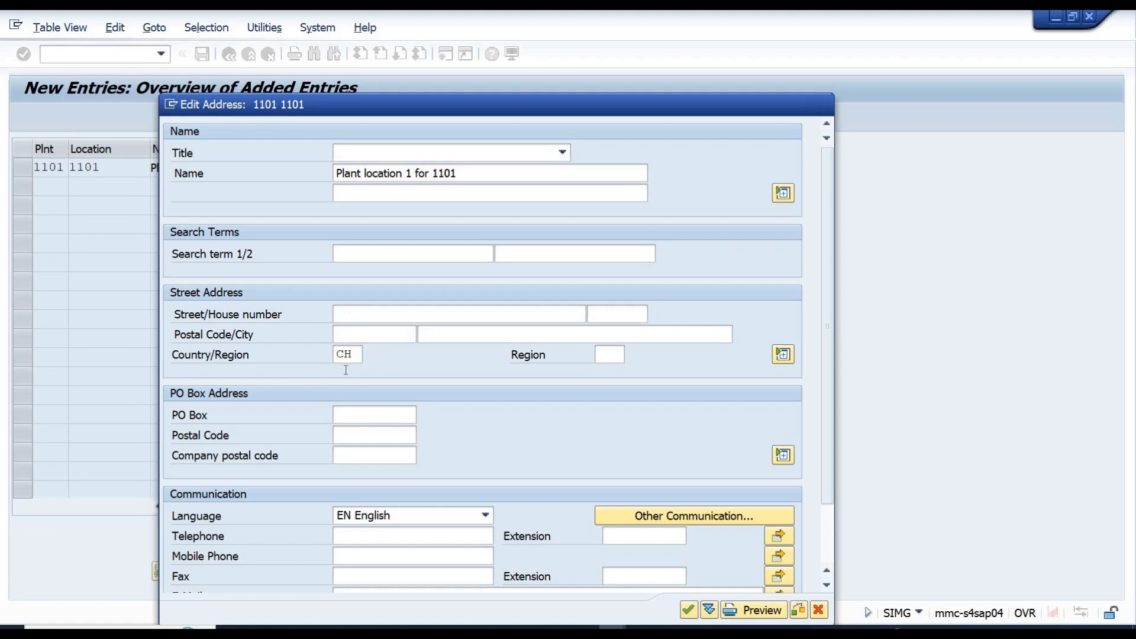
pyautogui.press('Return')
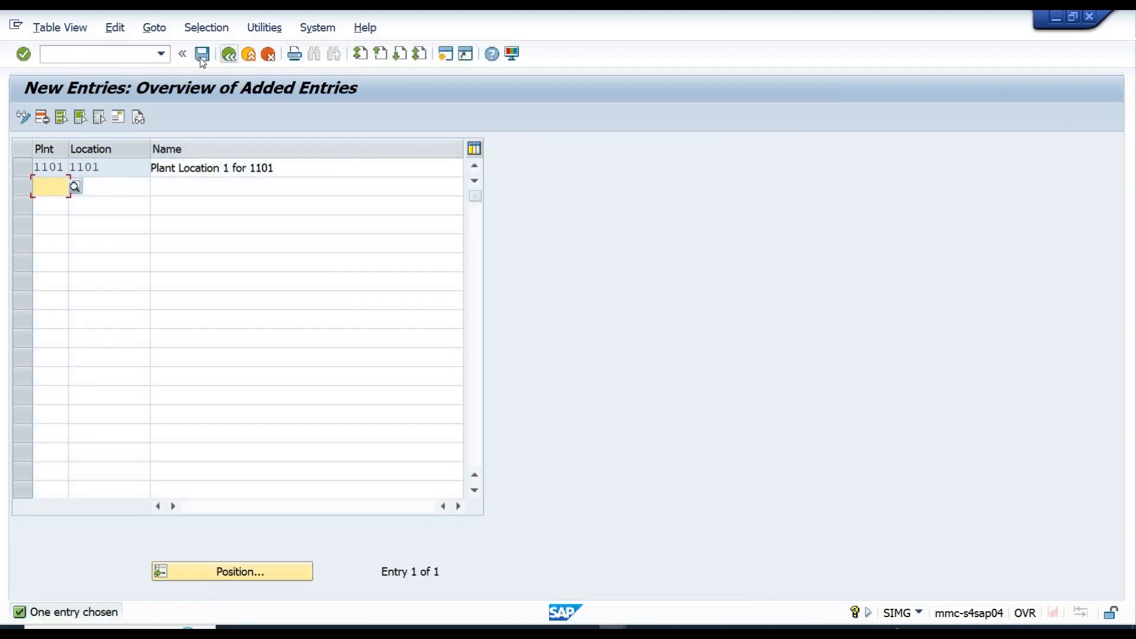
# Save the new location 1101 under the proposed customizing request
pyautogui.click(202, 55)
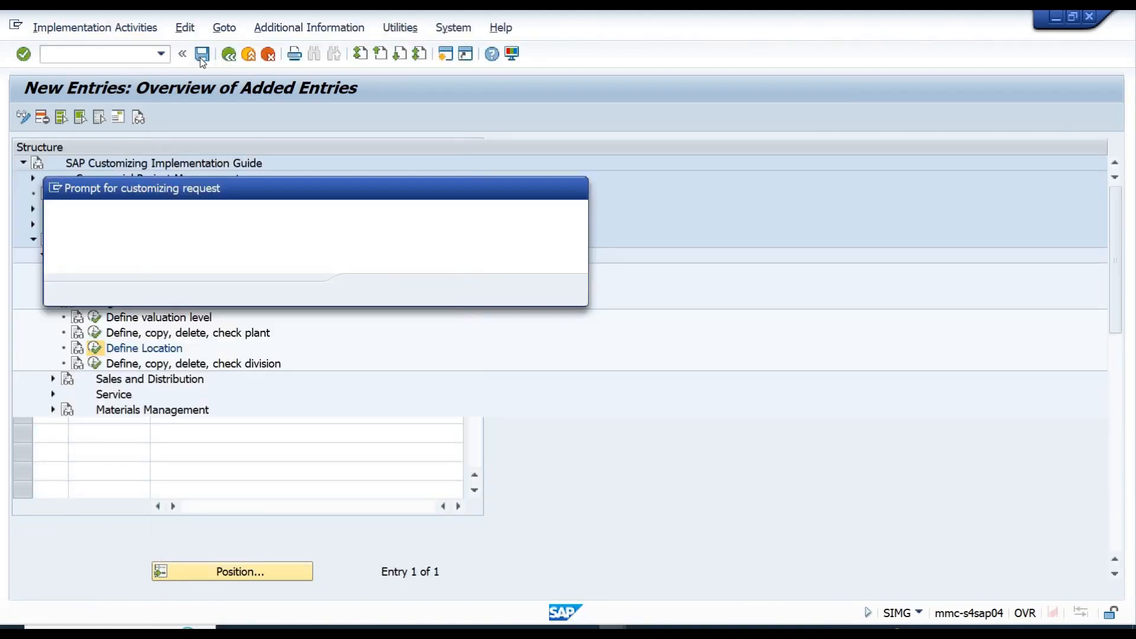
pyautogui.press('Return')
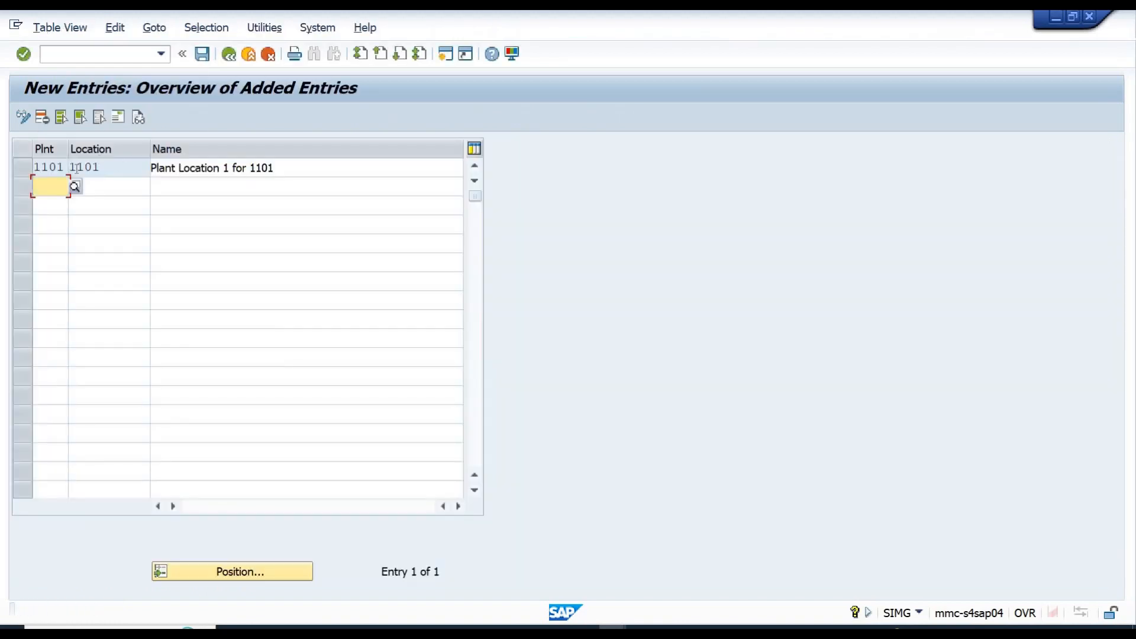
pyautogui.click(109, 189)
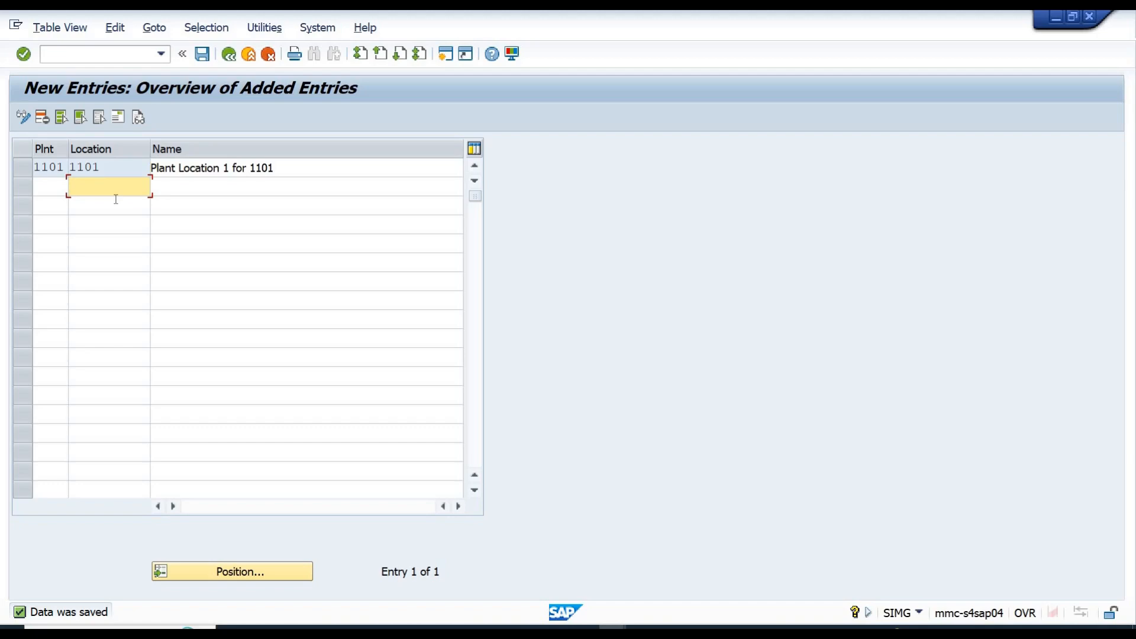
# Return to the implementation guide and open the Define Division activity under Logistics - General
pyautogui.click(229, 56)
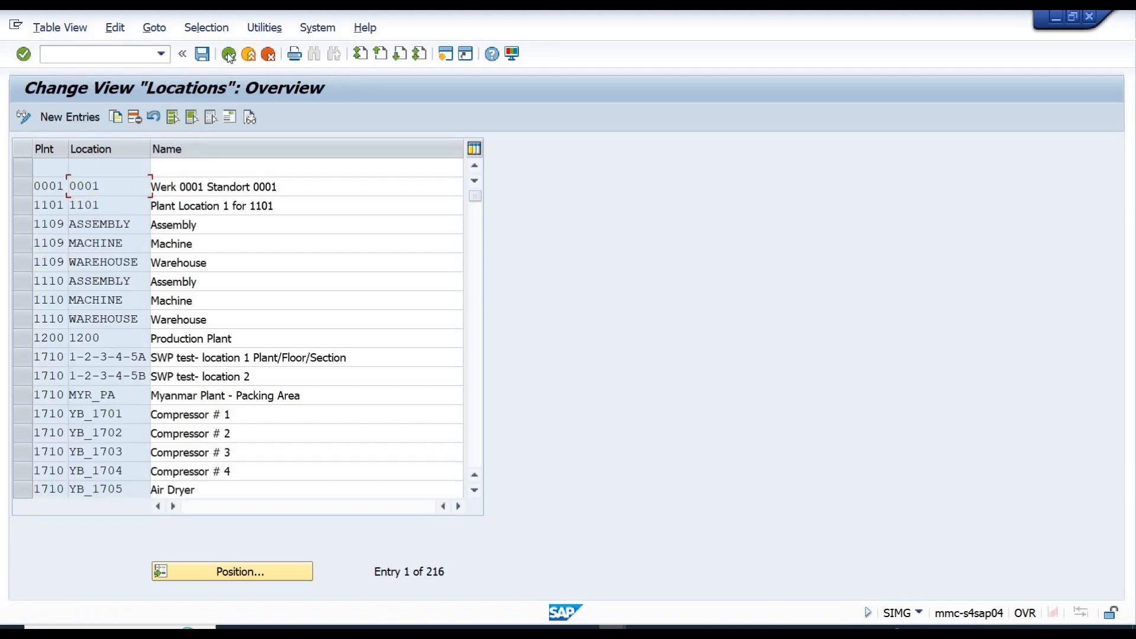
pyautogui.click(229, 56)
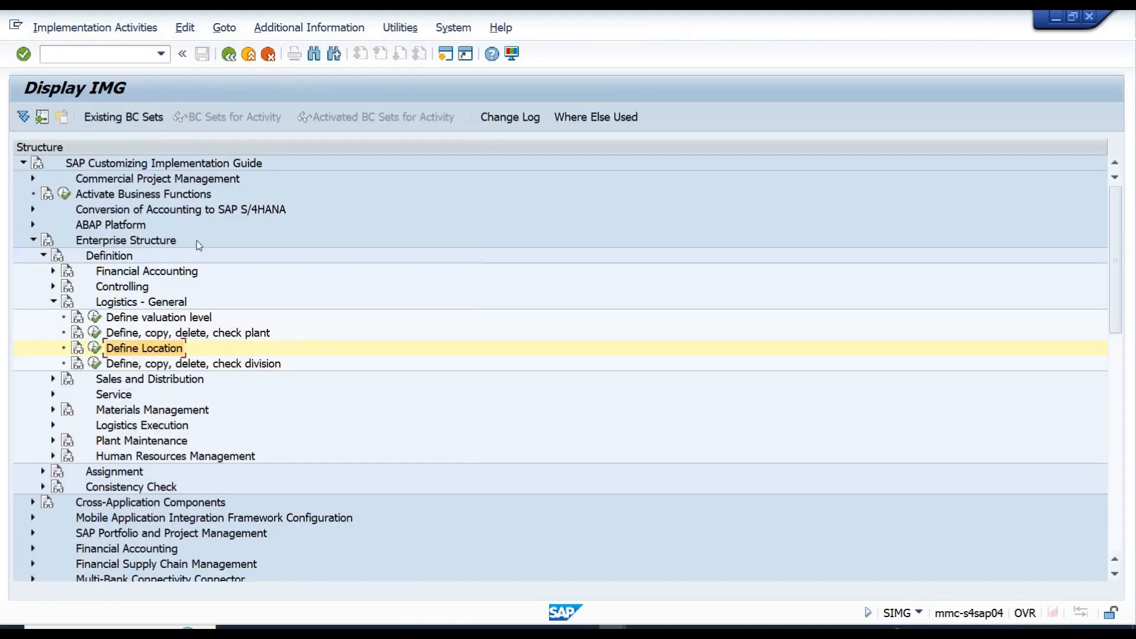
pyautogui.click(194, 365)
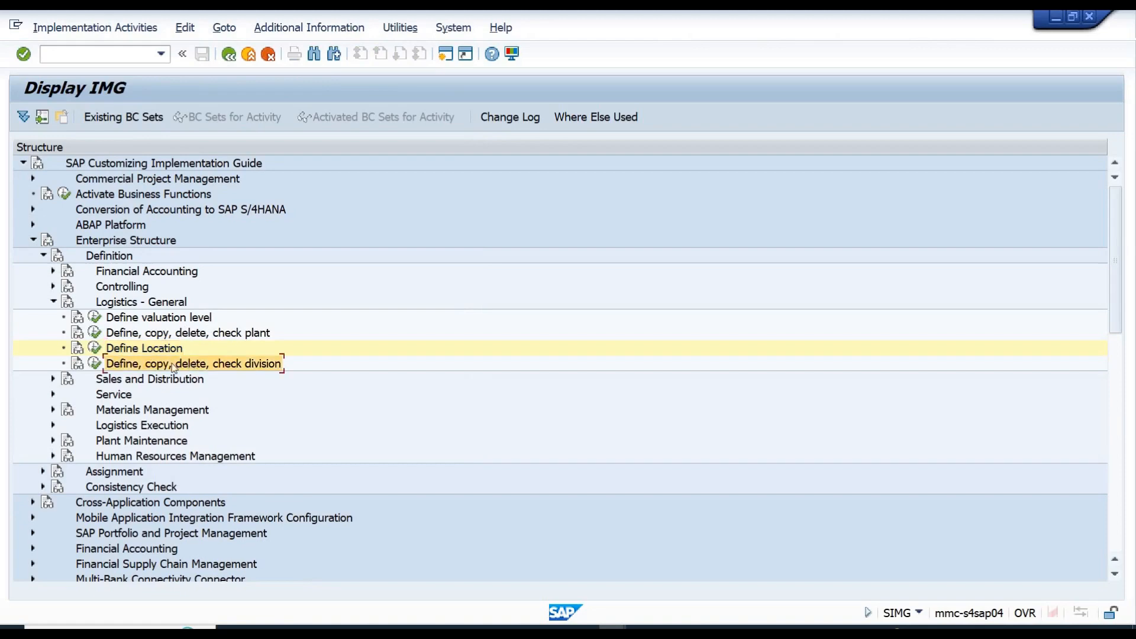
pyautogui.click(98, 367)
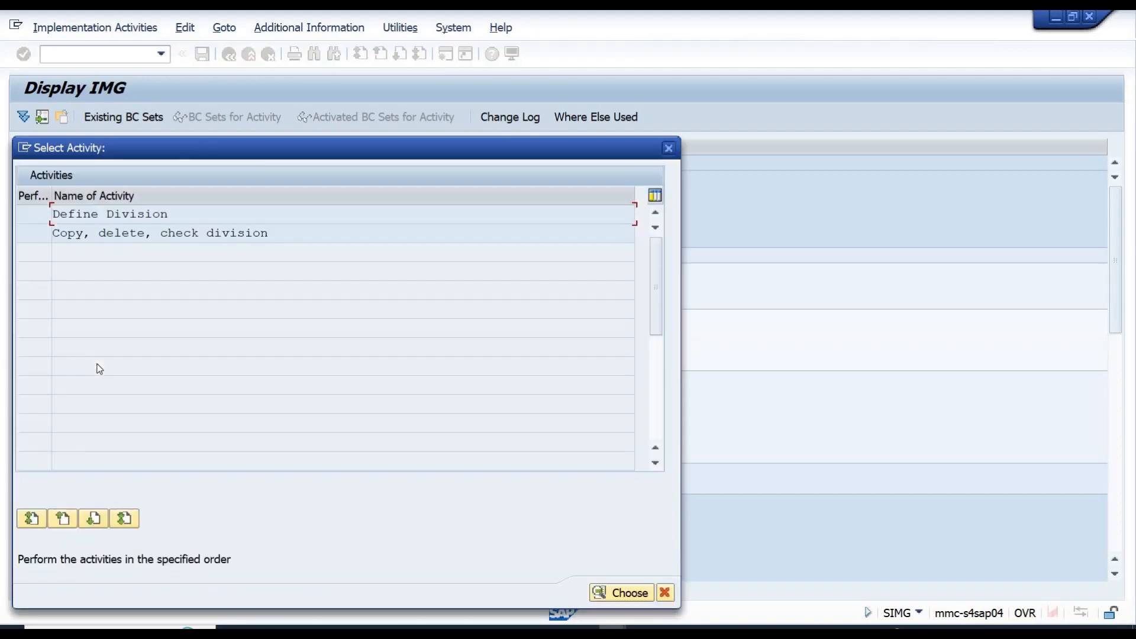
pyautogui.doubleClick(149, 218)
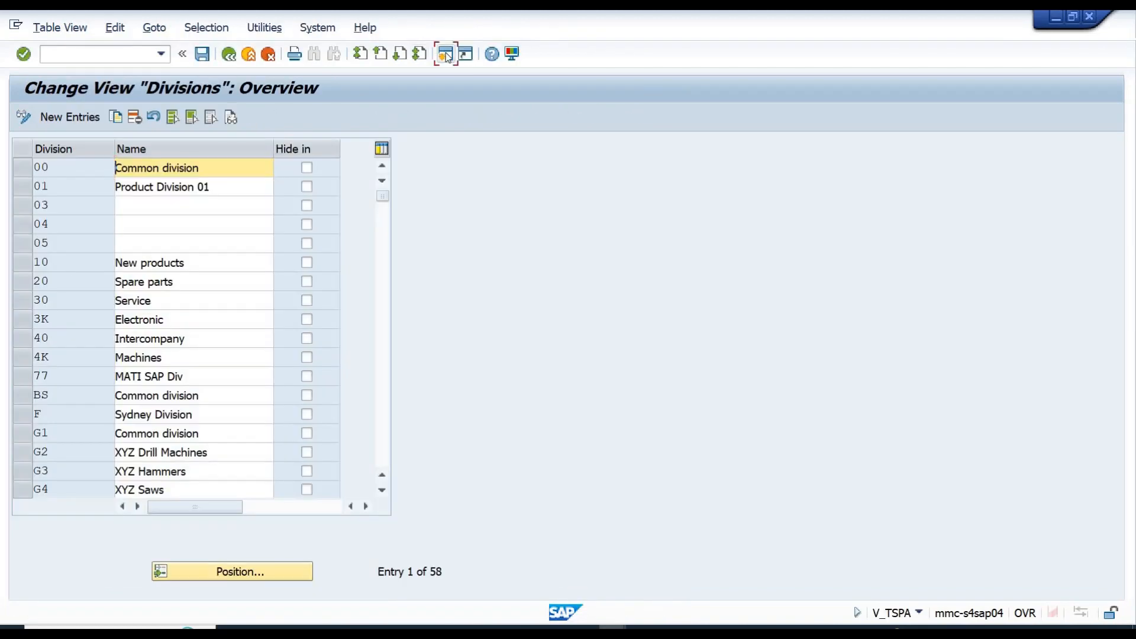
# Open a second session, maximize its window, and start transaction VA01 to create a sales document
pyautogui.click(446, 54)
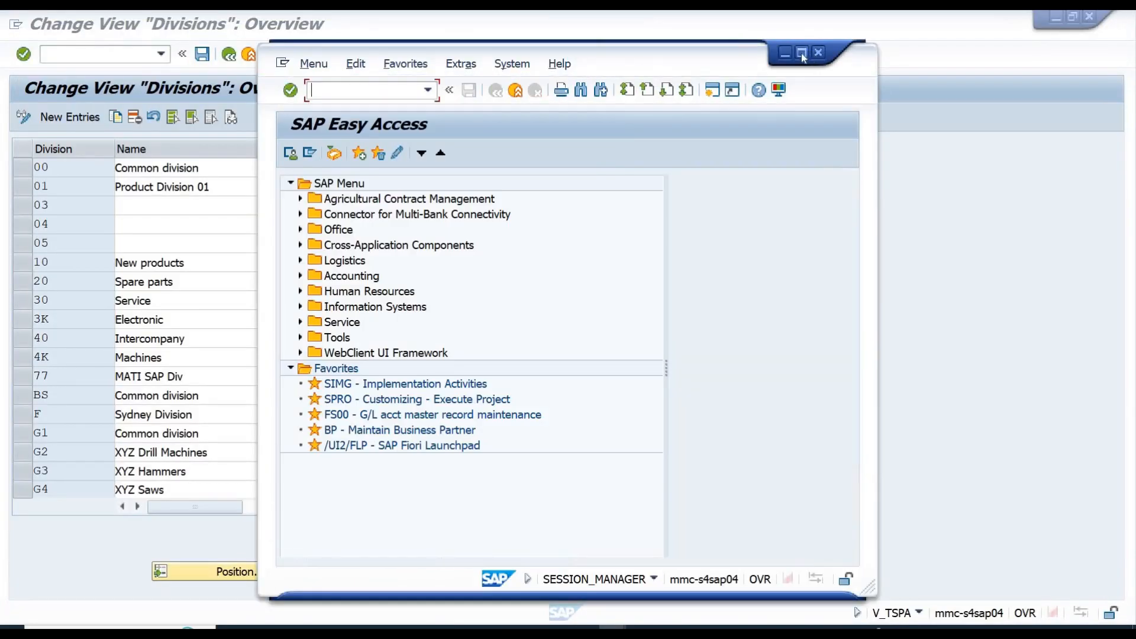
pyautogui.click(801, 52)
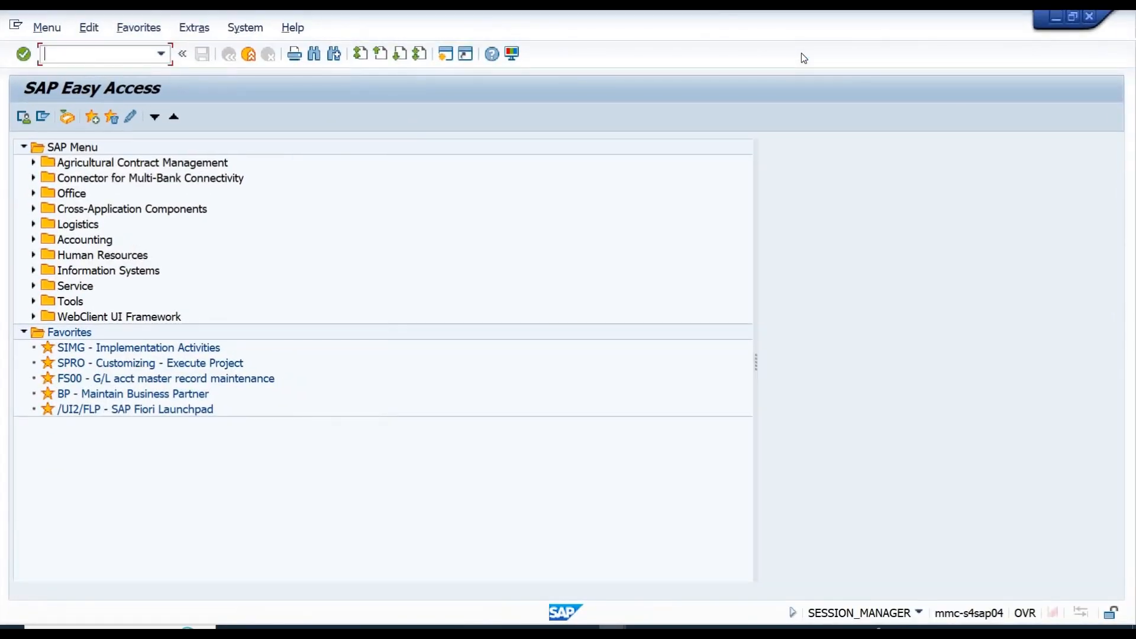
pyautogui.write('VA01')
pyautogui.press('Return')
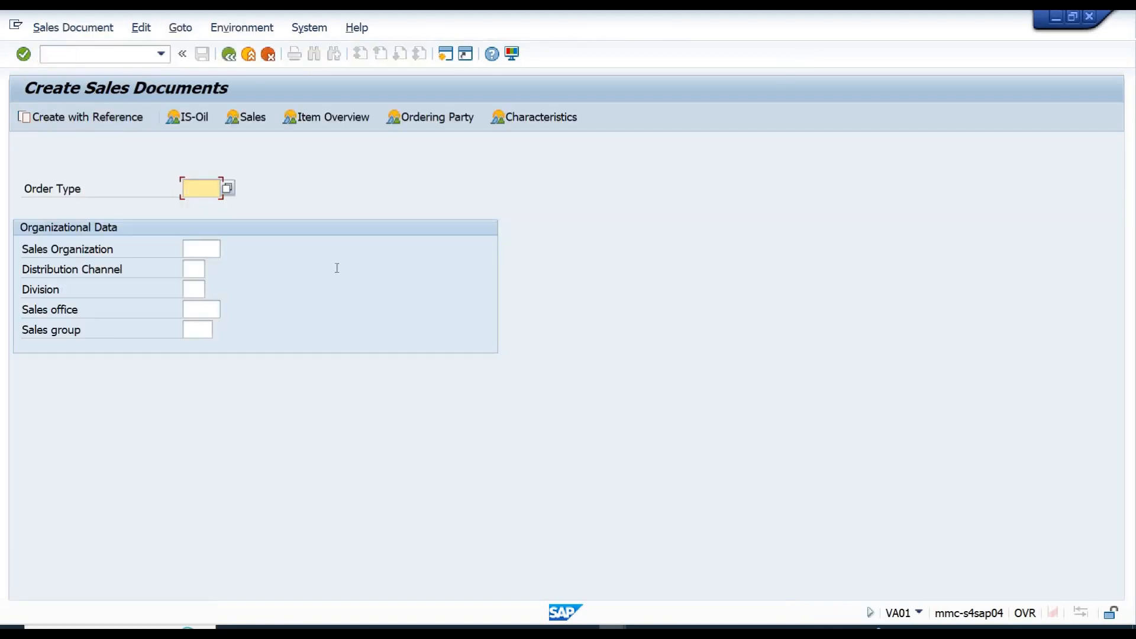
# Examine the sales organization, distribution channel and division fields in the sales document's organizational data
pyautogui.click(198, 252)
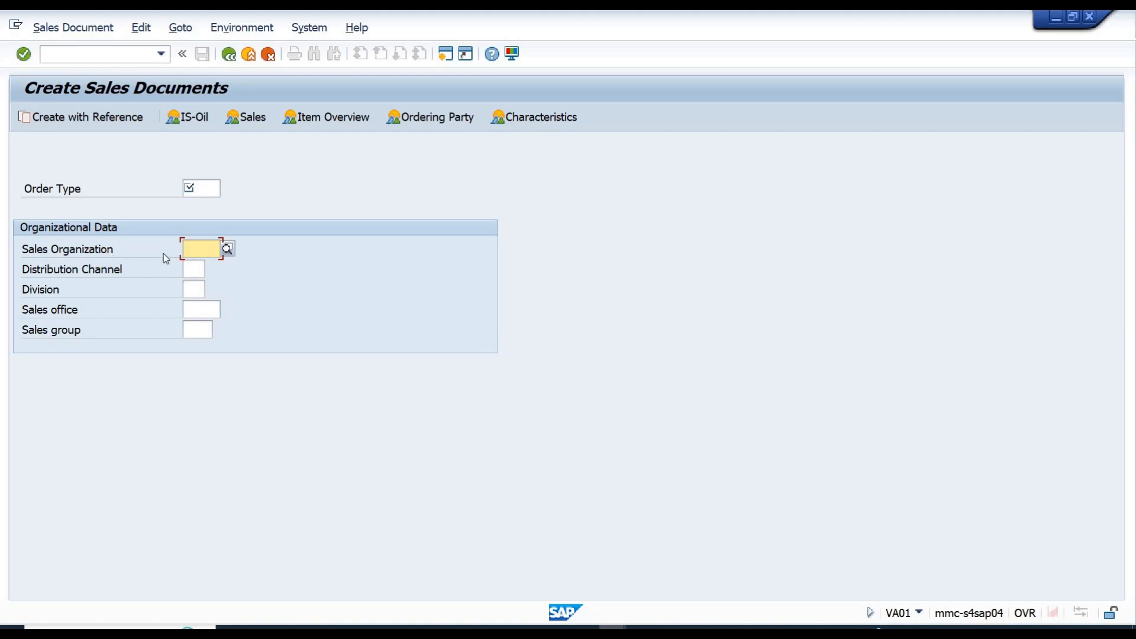
pyautogui.click(193, 267)
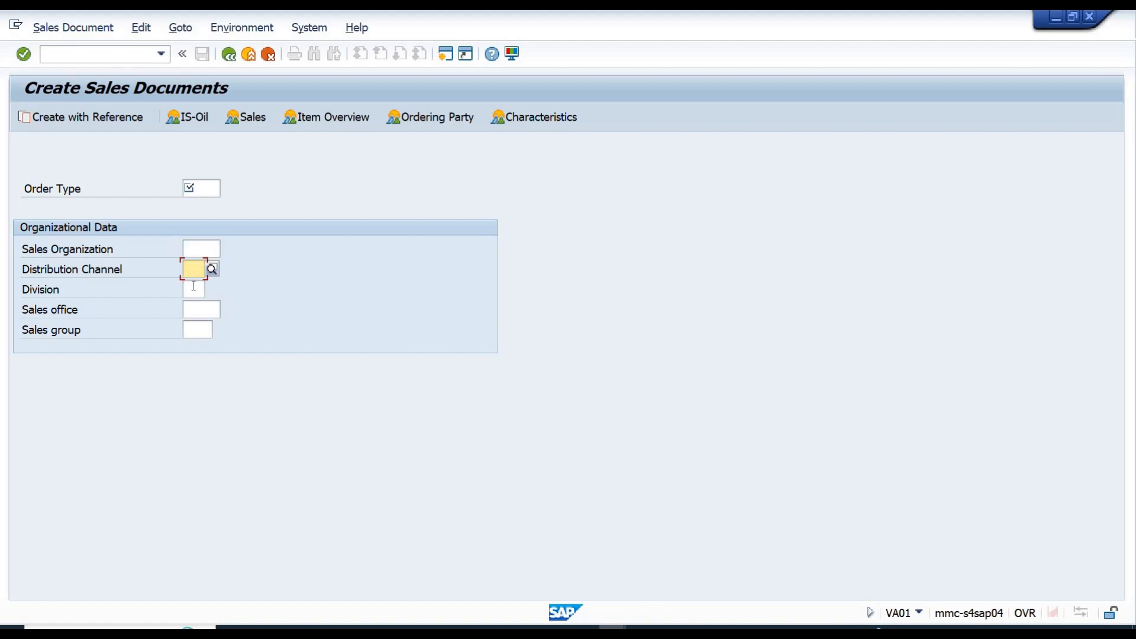
pyautogui.click(194, 290)
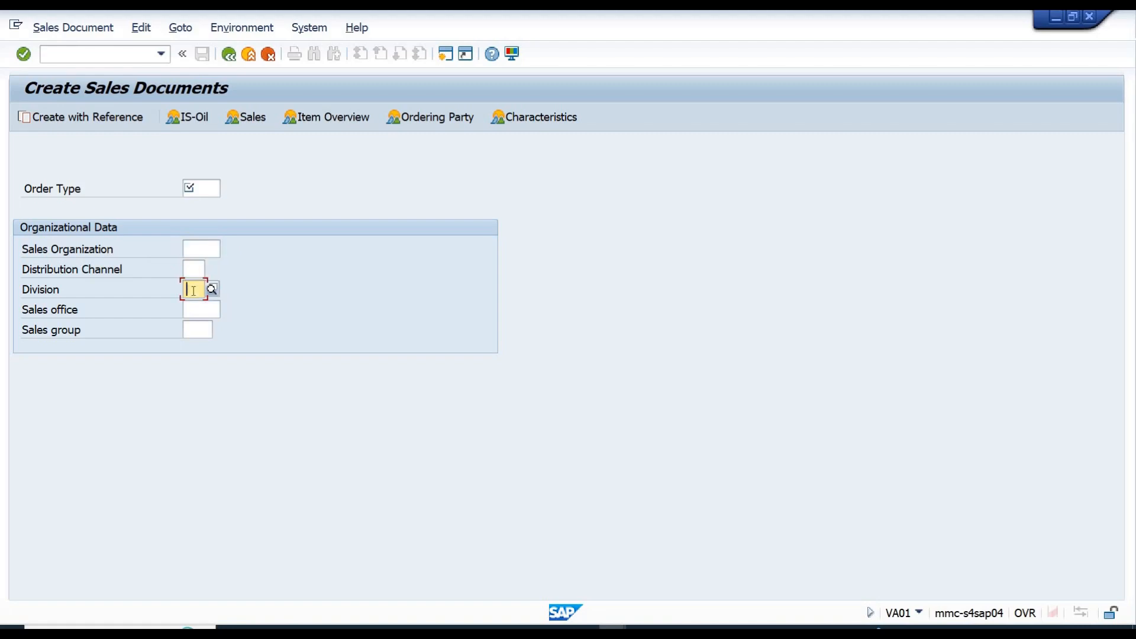
pyautogui.click(194, 269)
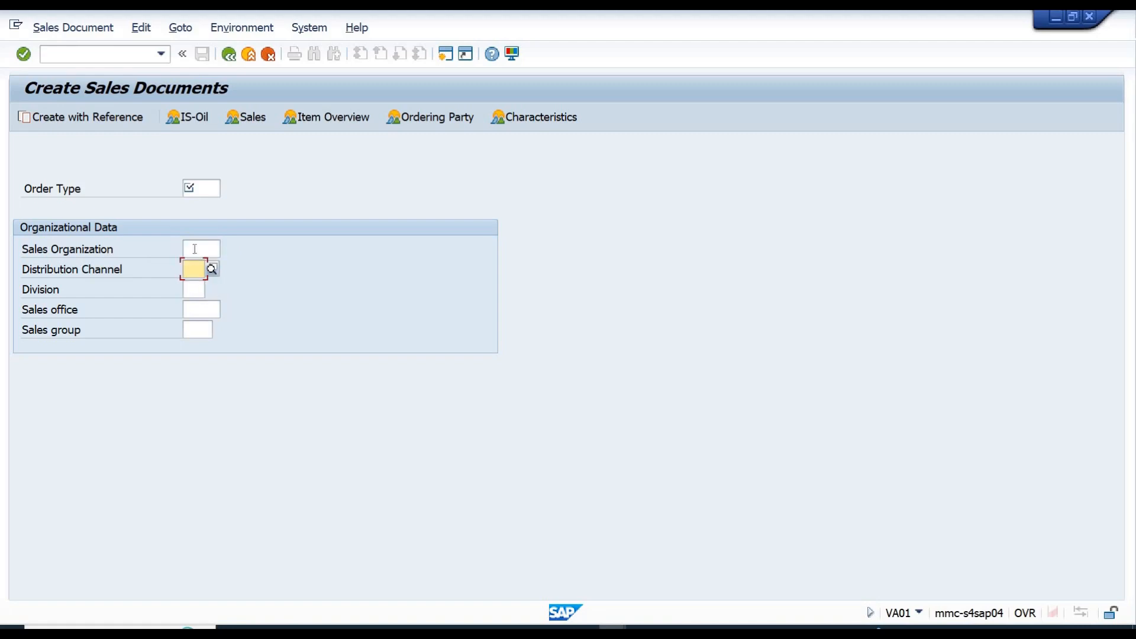
pyautogui.click(195, 250)
pyautogui.click(193, 270)
pyautogui.click(193, 289)
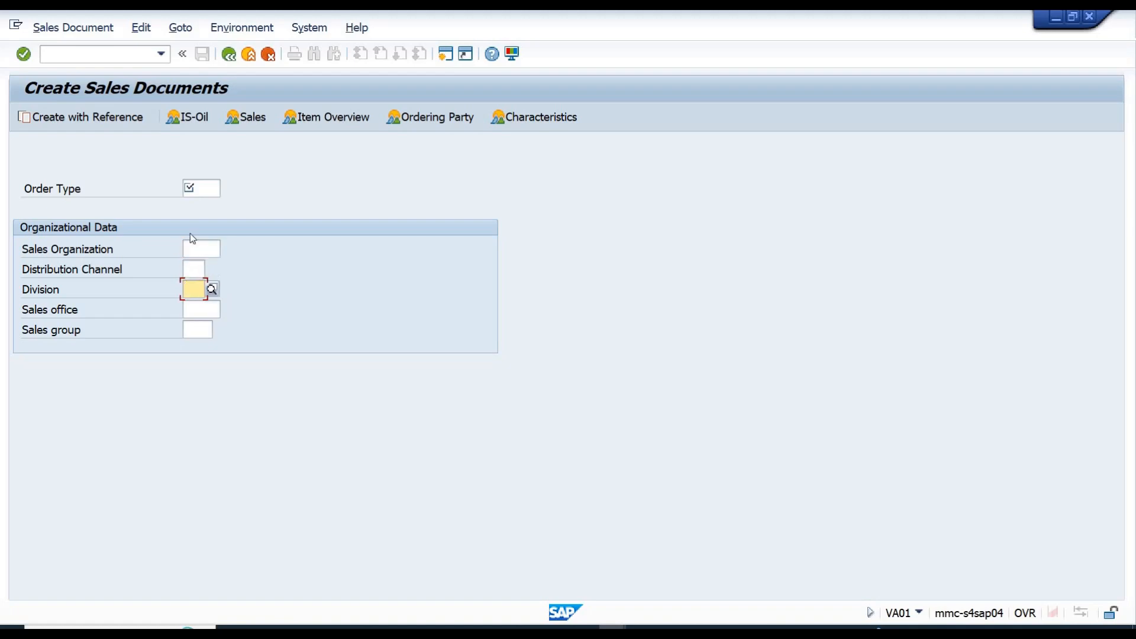
# Open the list of possible order types, enlarge it, and look through the available sales document types
pyautogui.click(192, 190)
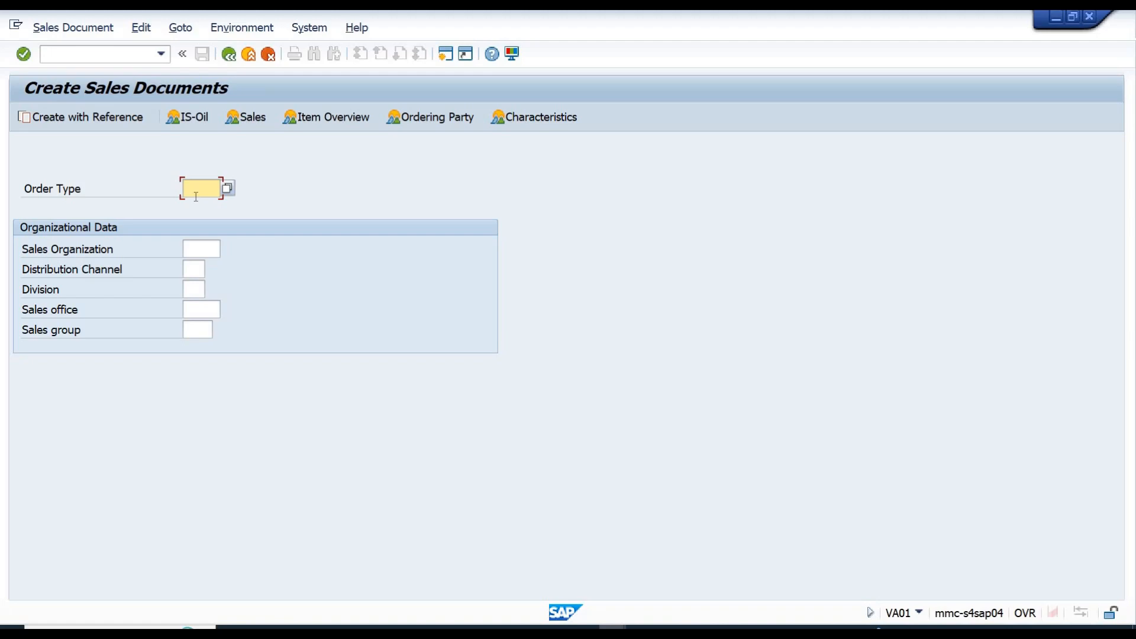
pyautogui.click(225, 190)
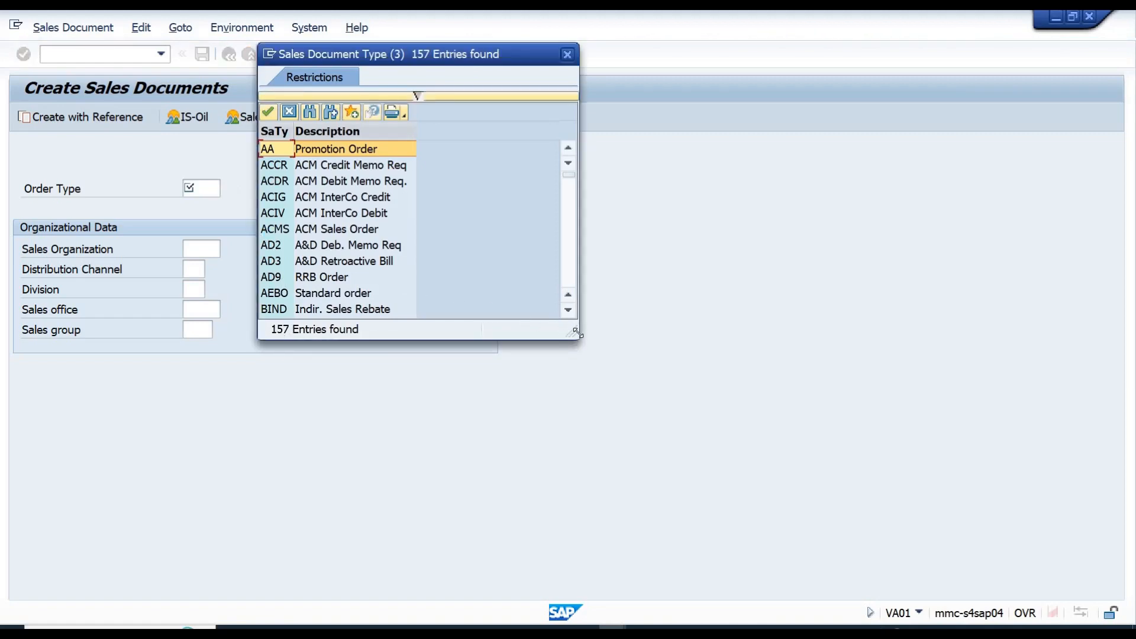
pyautogui.moveTo(577, 334); pyautogui.dragTo(834, 622)
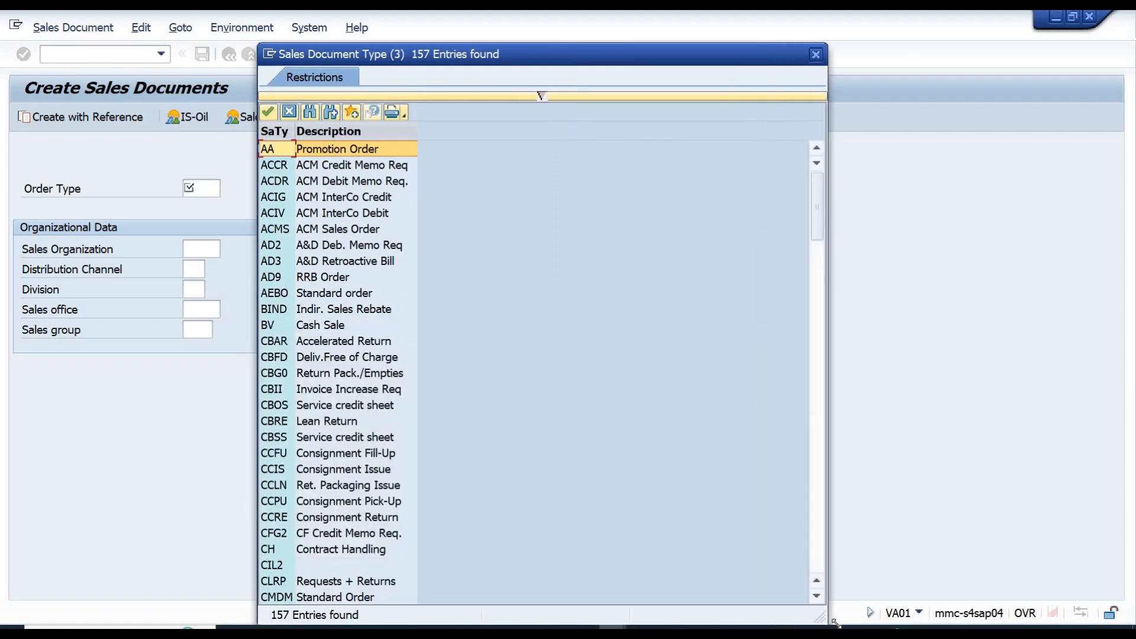
pyautogui.click(825, 412)
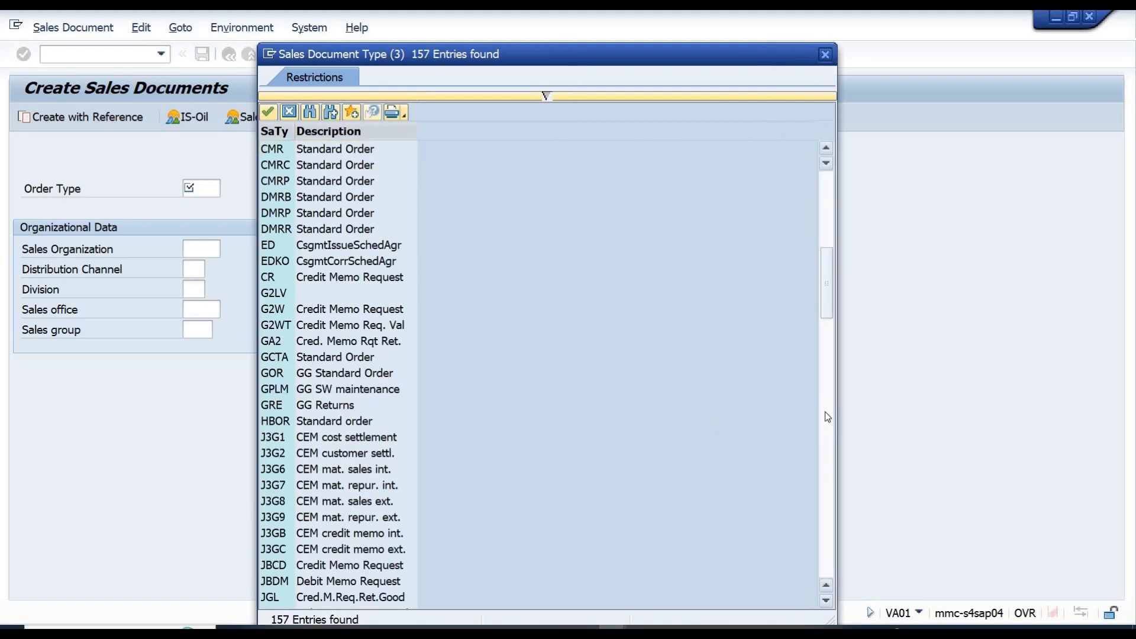
pyautogui.click(825, 412)
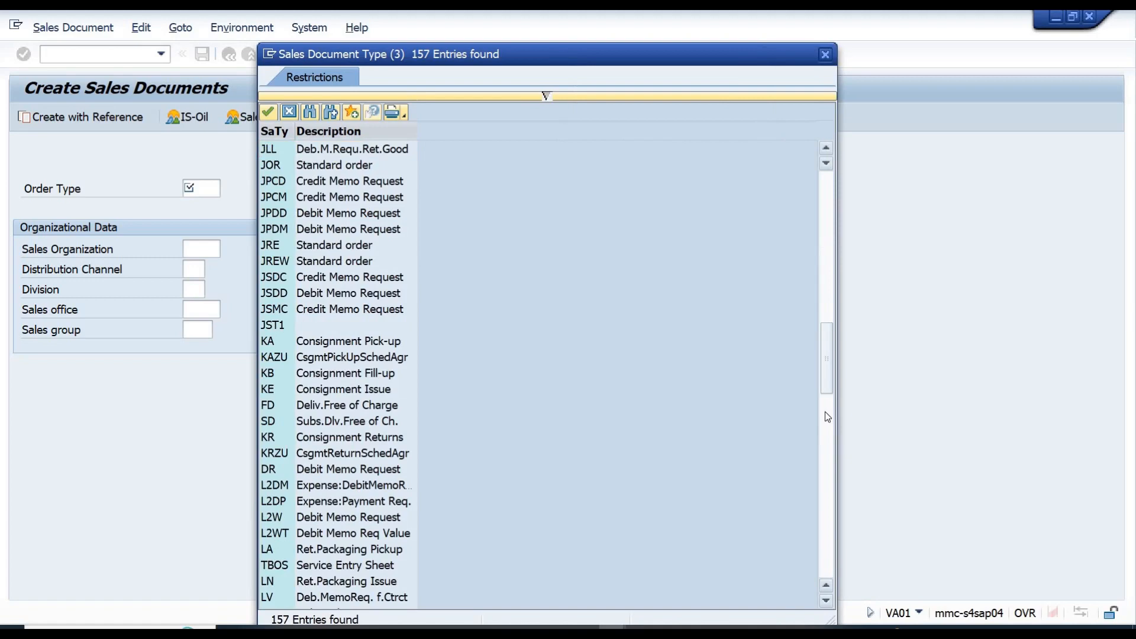
pyautogui.click(826, 417)
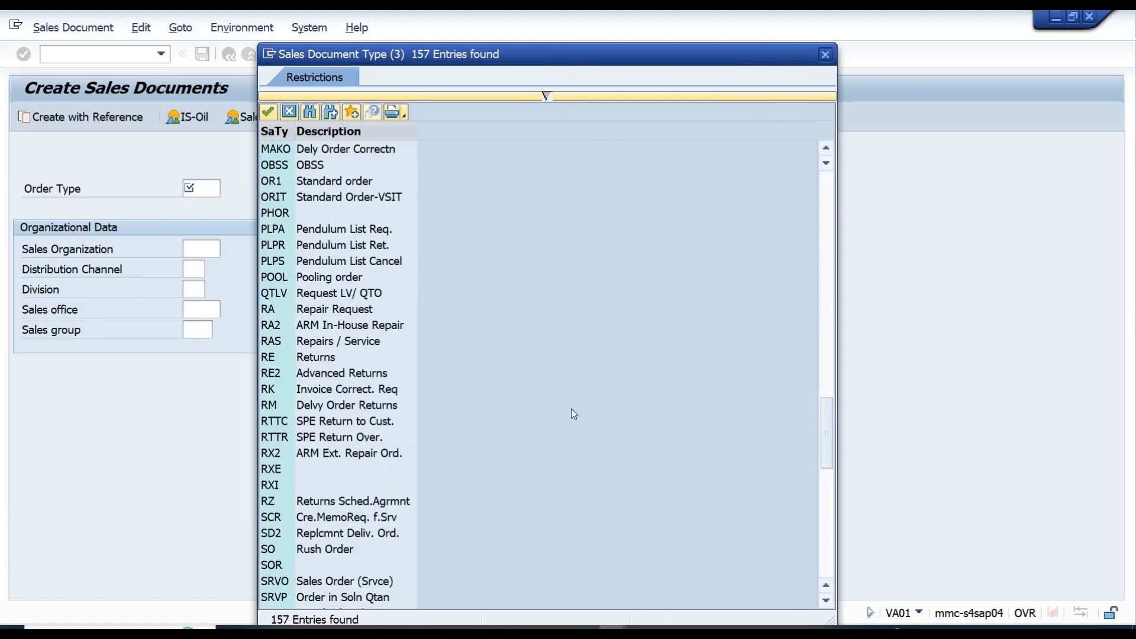
pyautogui.click(828, 203)
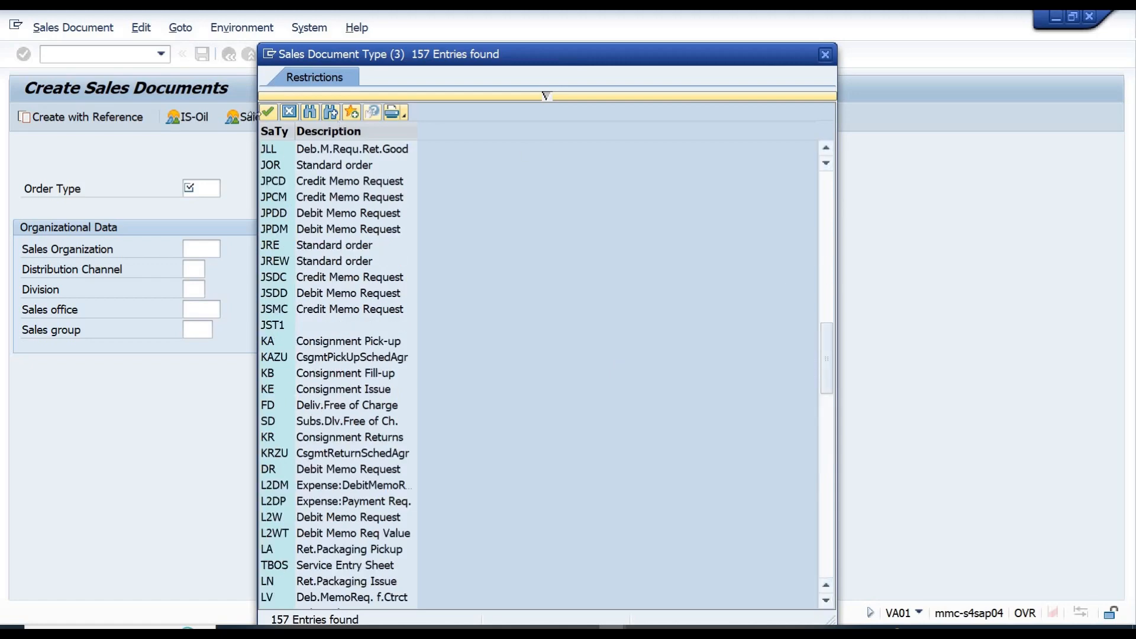
# Sort the sales document types by their code and choose OR (Standard Order) as the order type
pyautogui.click(269, 130)
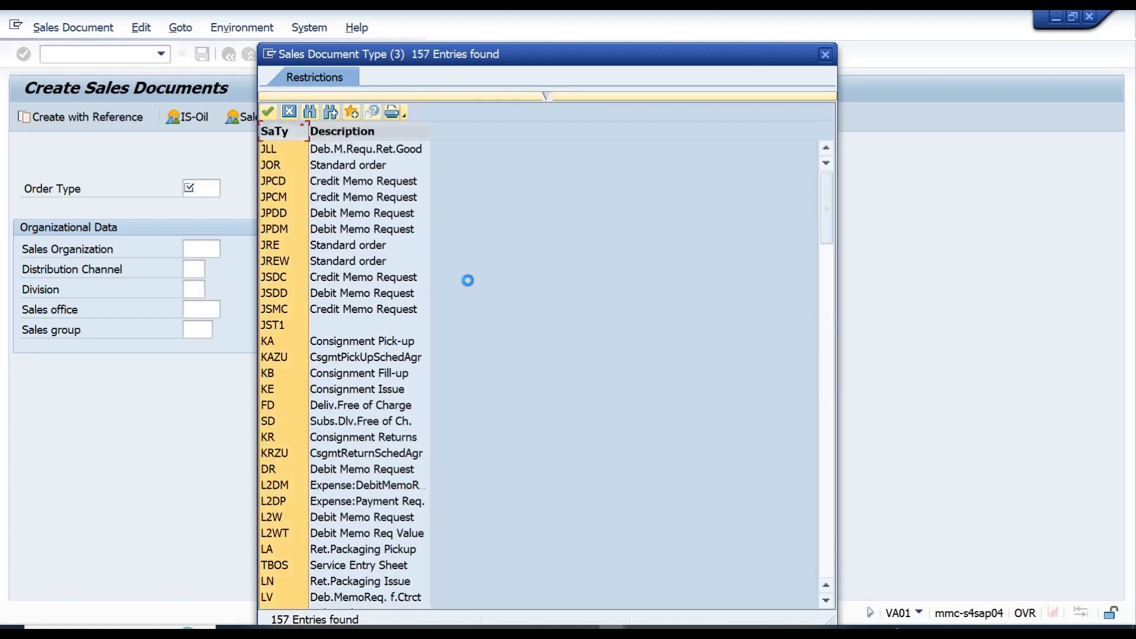
pyautogui.click(831, 567)
pyautogui.click(831, 567)
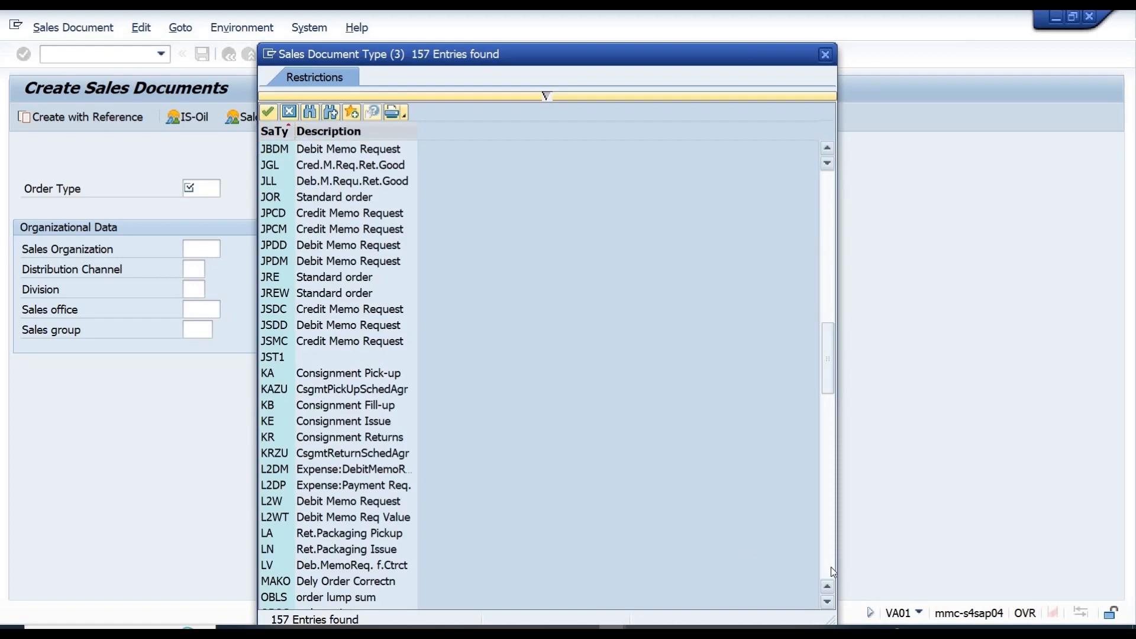
pyautogui.click(831, 567)
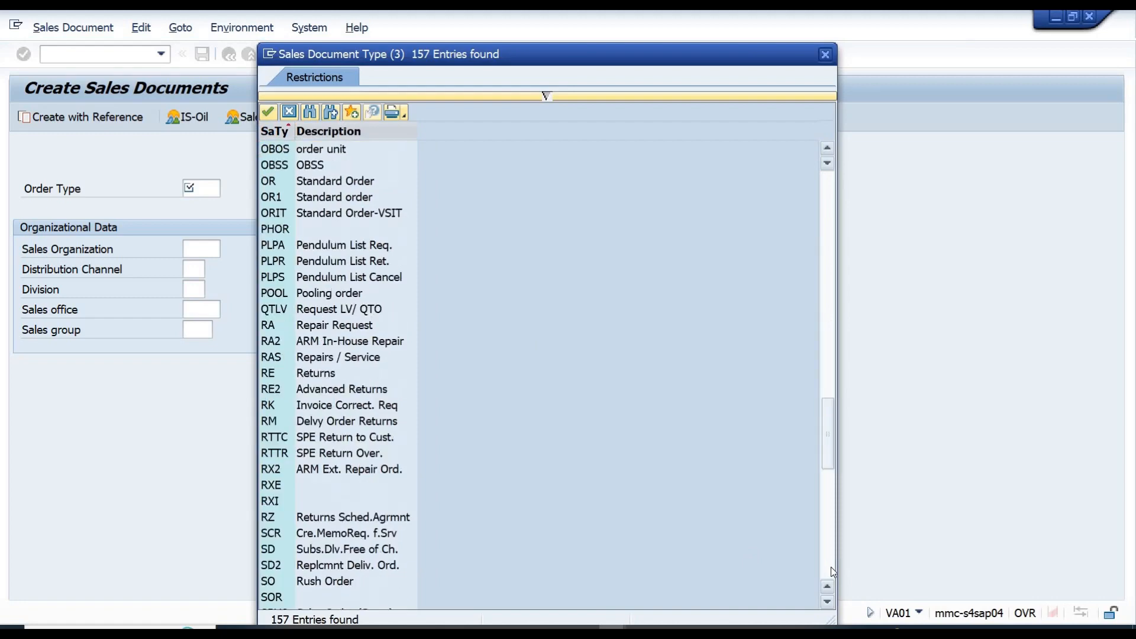
pyautogui.click(271, 181)
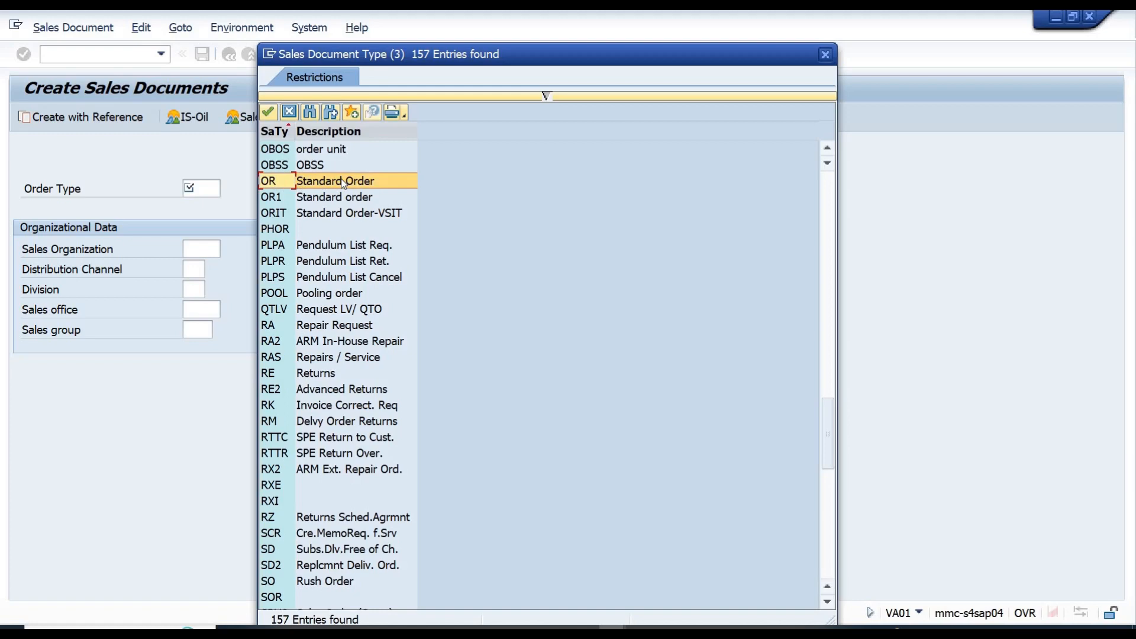
pyautogui.click(275, 584)
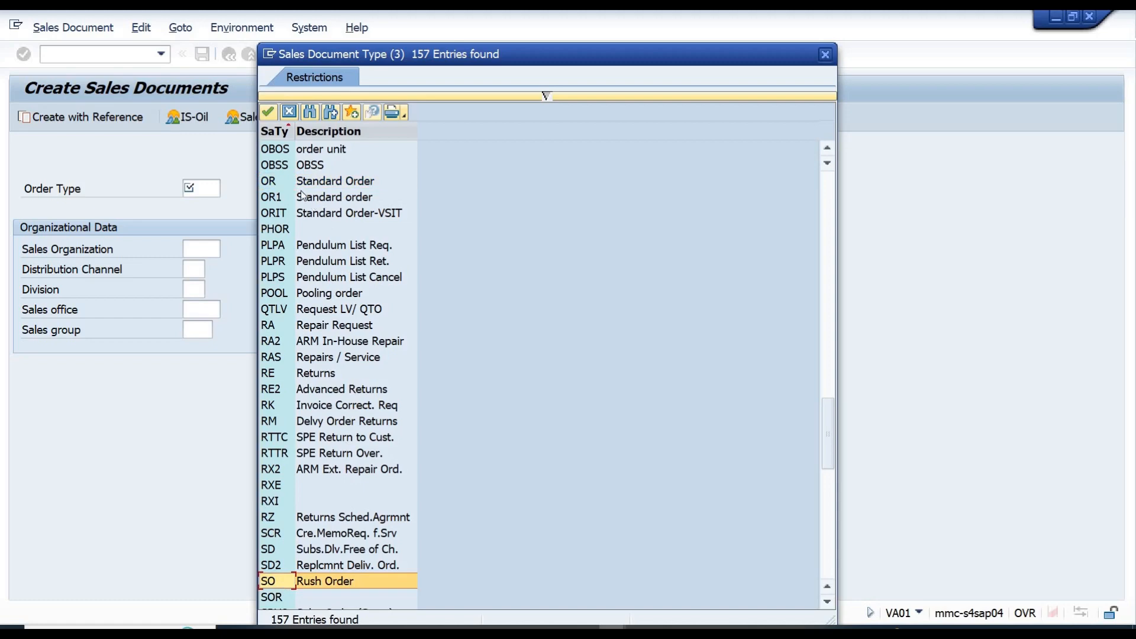
pyautogui.doubleClick(278, 185)
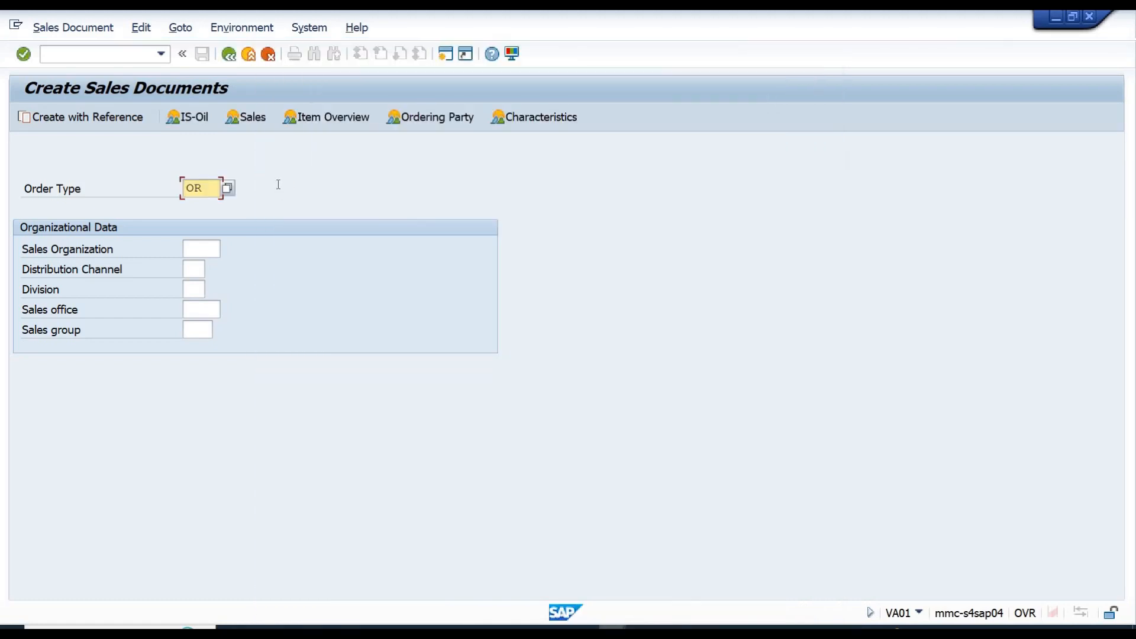
# Review the organizational fields that go with the chosen order type, and switch back to the Divisions overview
pyautogui.click(197, 253)
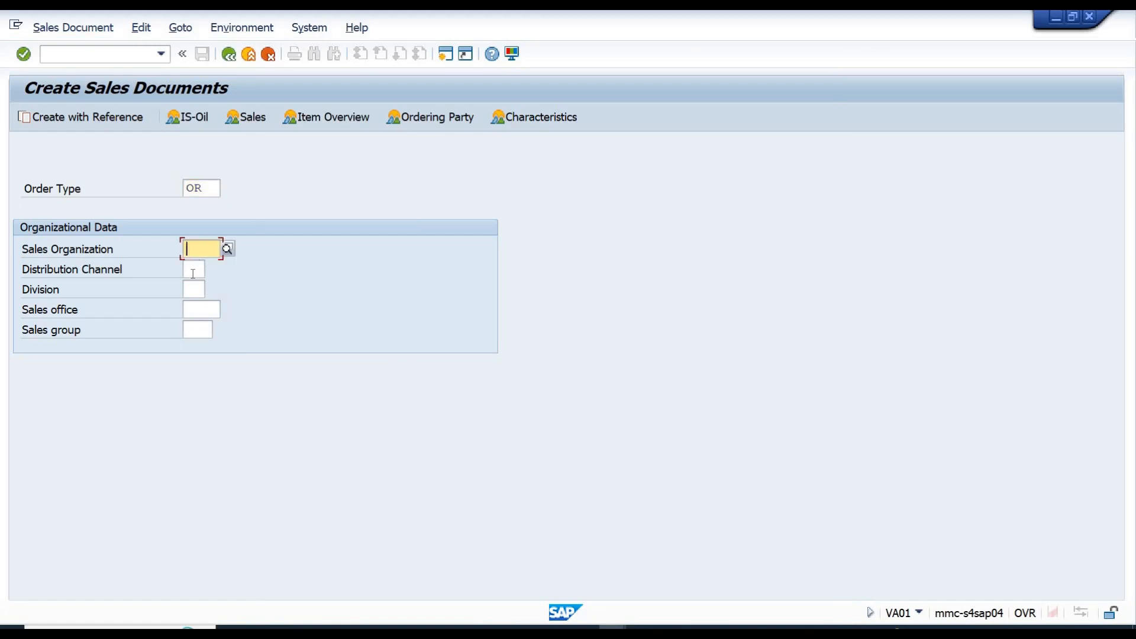
pyautogui.click(194, 268)
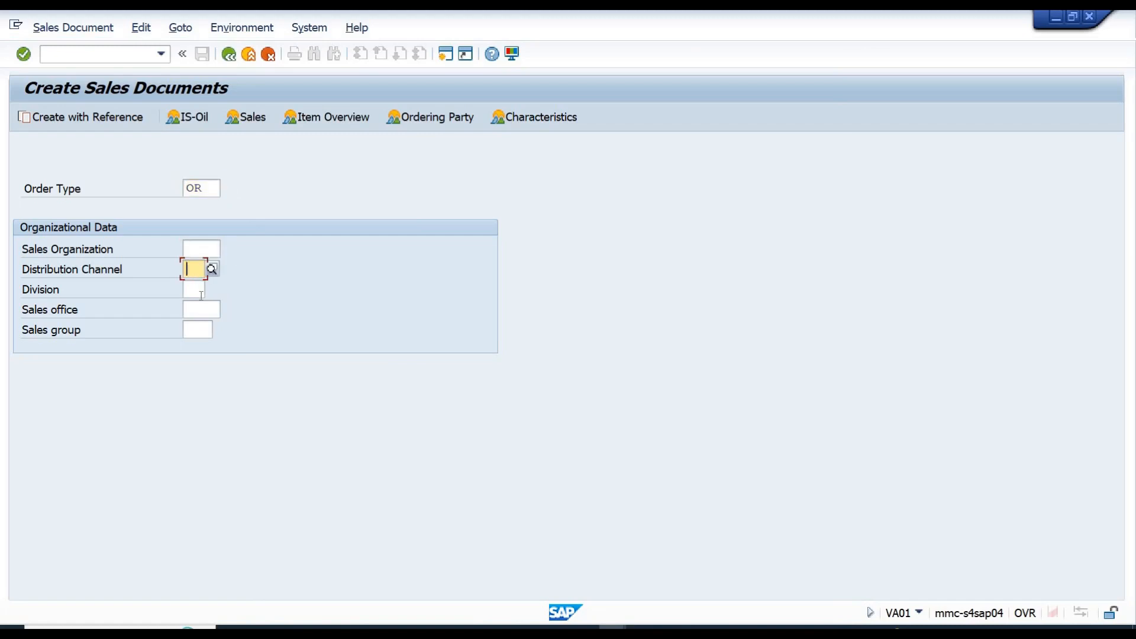
pyautogui.click(200, 292)
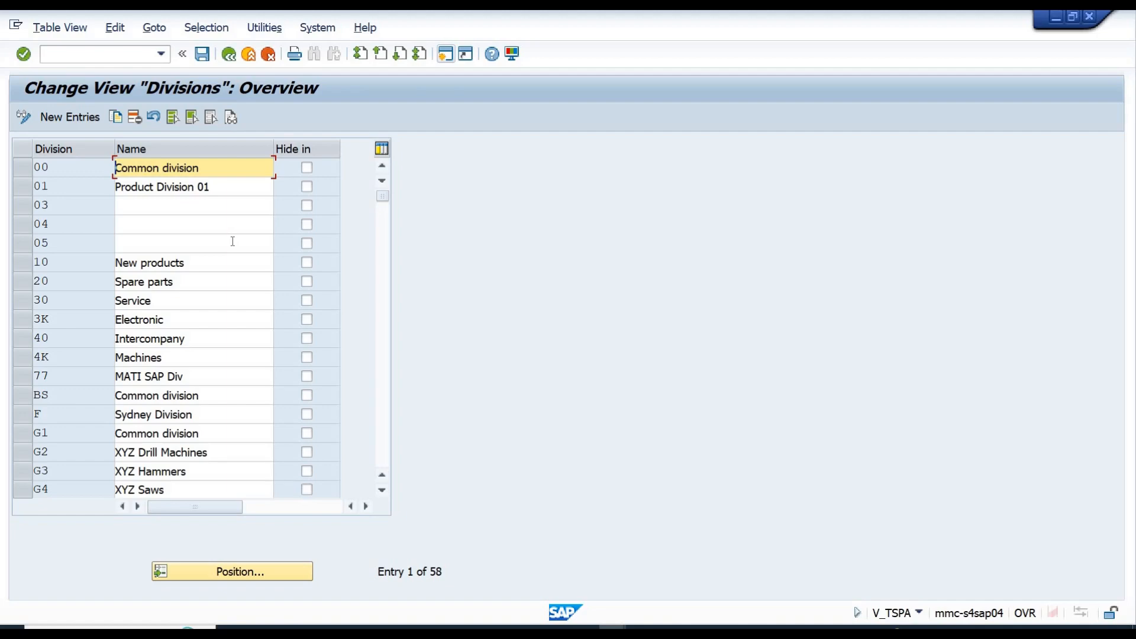
# Start a new entry in the Divisions table and begin entering its division code
pyautogui.click(233, 242)
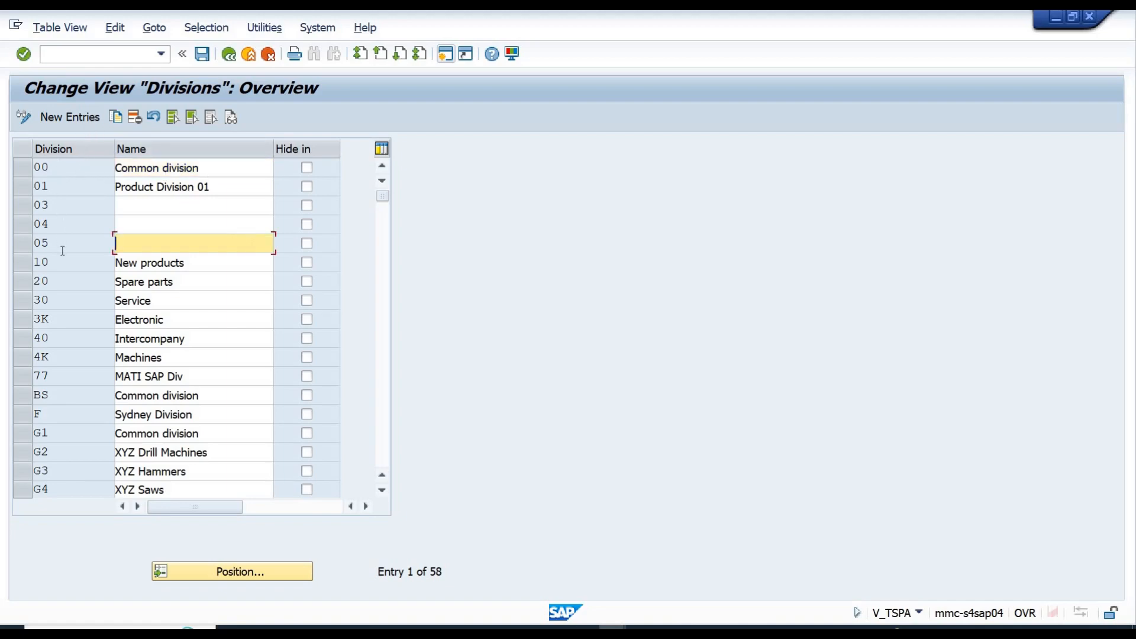
pyautogui.click(66, 117)
pyautogui.write('33')
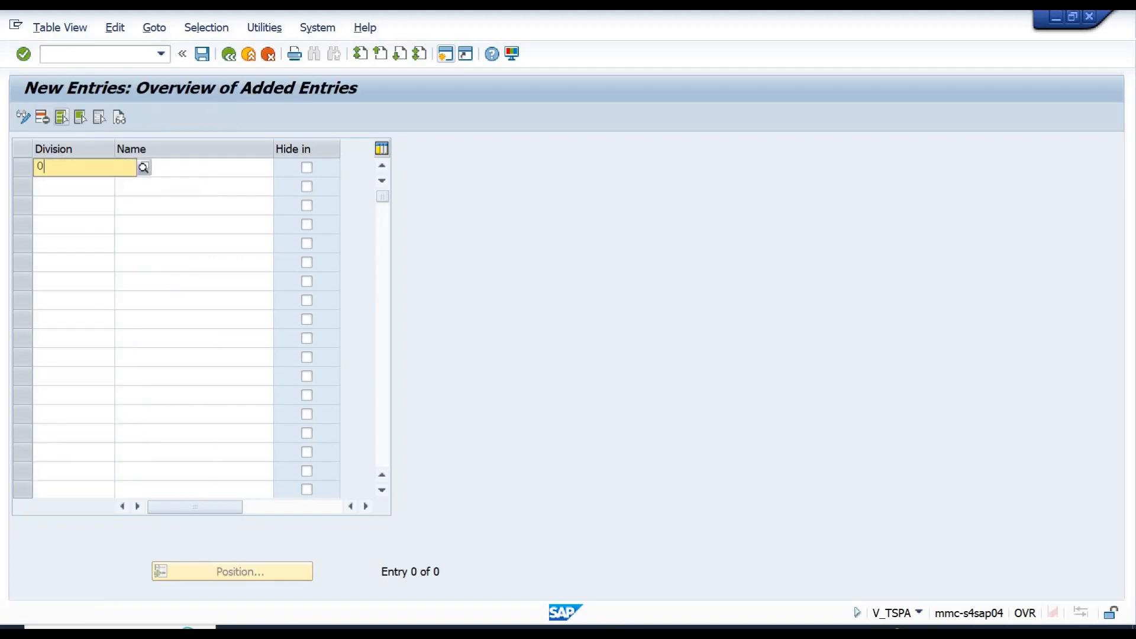
# Add division 02 with the name "Local Division 1101" as a new entry and save it
pyautogui.press('Return')
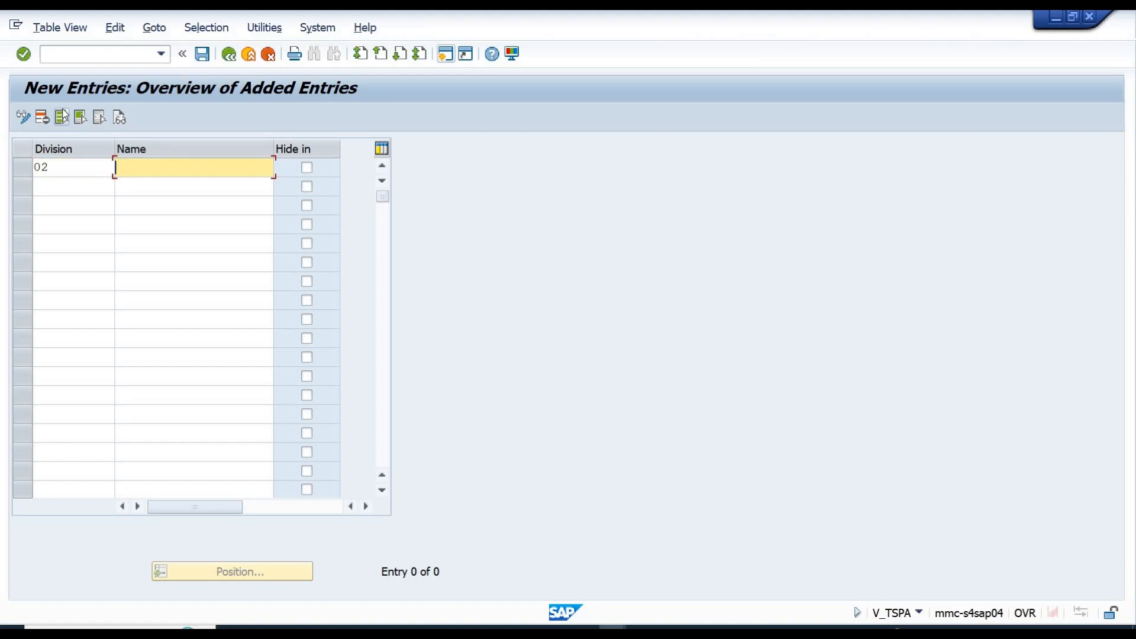
pyautogui.write('Local Division 1101')
pyautogui.press('Return')
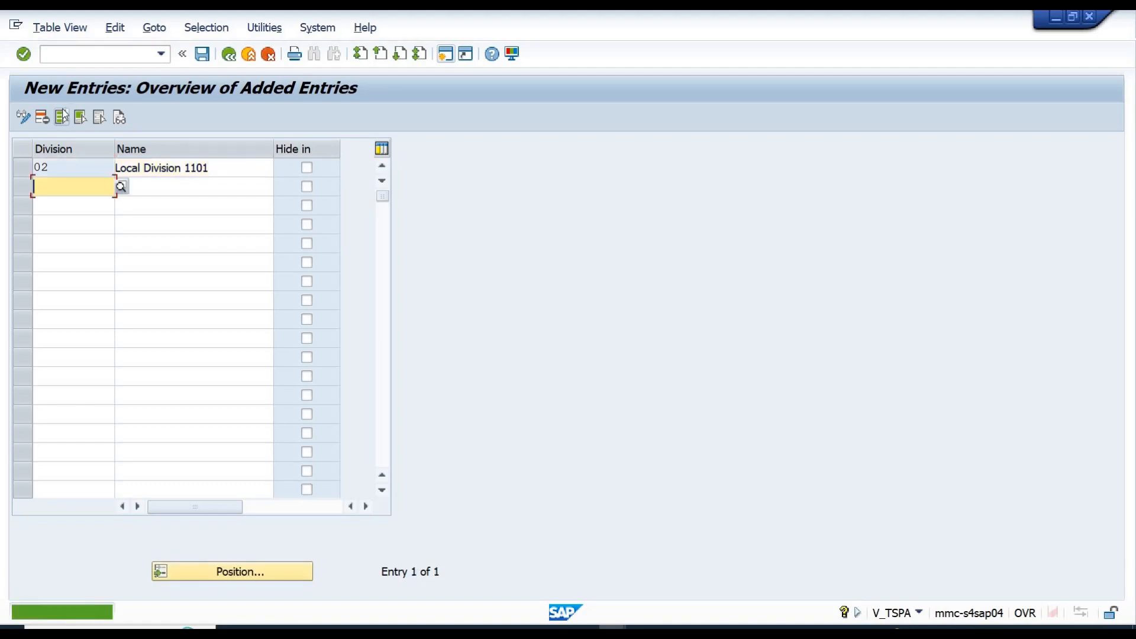
pyautogui.hotkey('ctrl', 's')
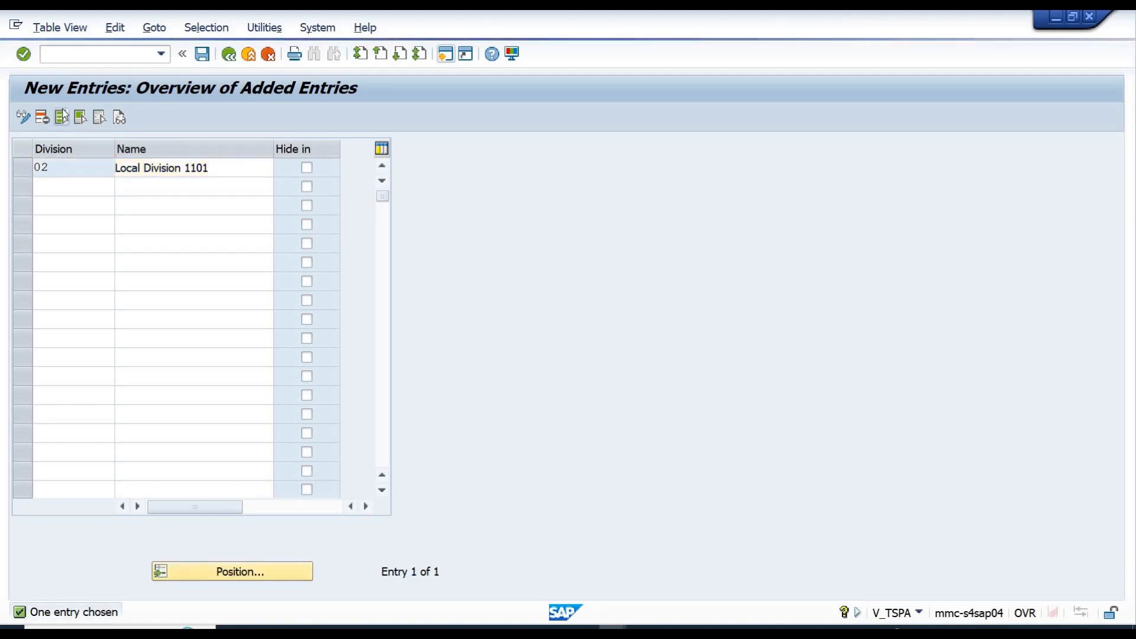
pyautogui.press('Return')
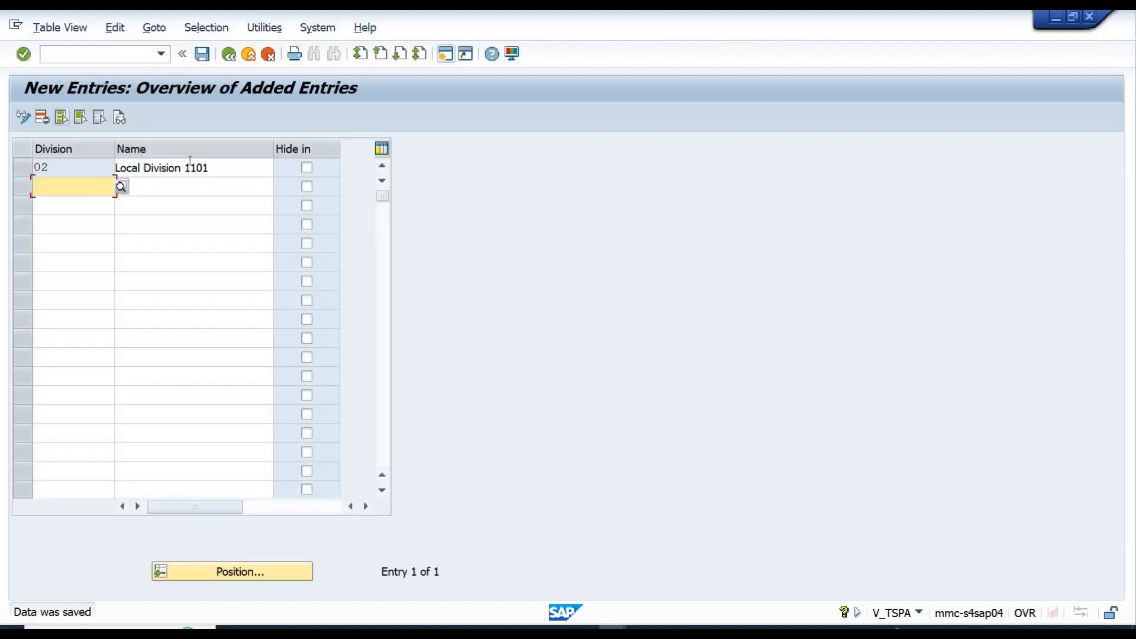
# Shorten the name of division 02 to "Local Division" and save the change
pyautogui.click(220, 169)
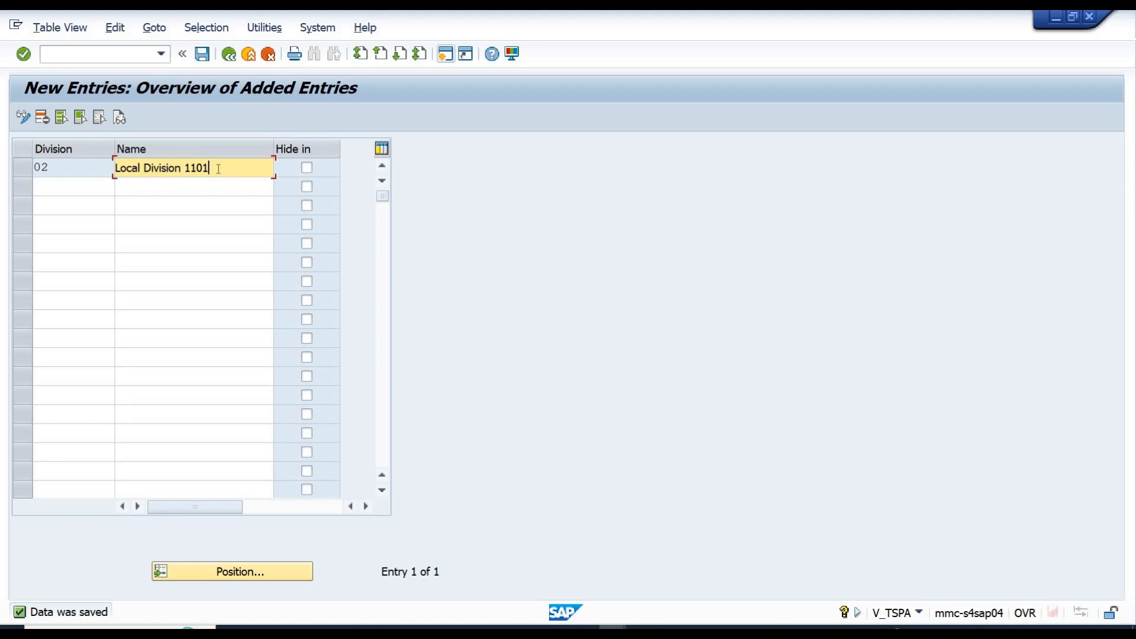
pyautogui.press('BackSpace')
pyautogui.press('BackSpace')
pyautogui.press('BackSpace')
pyautogui.press('BackSpace')
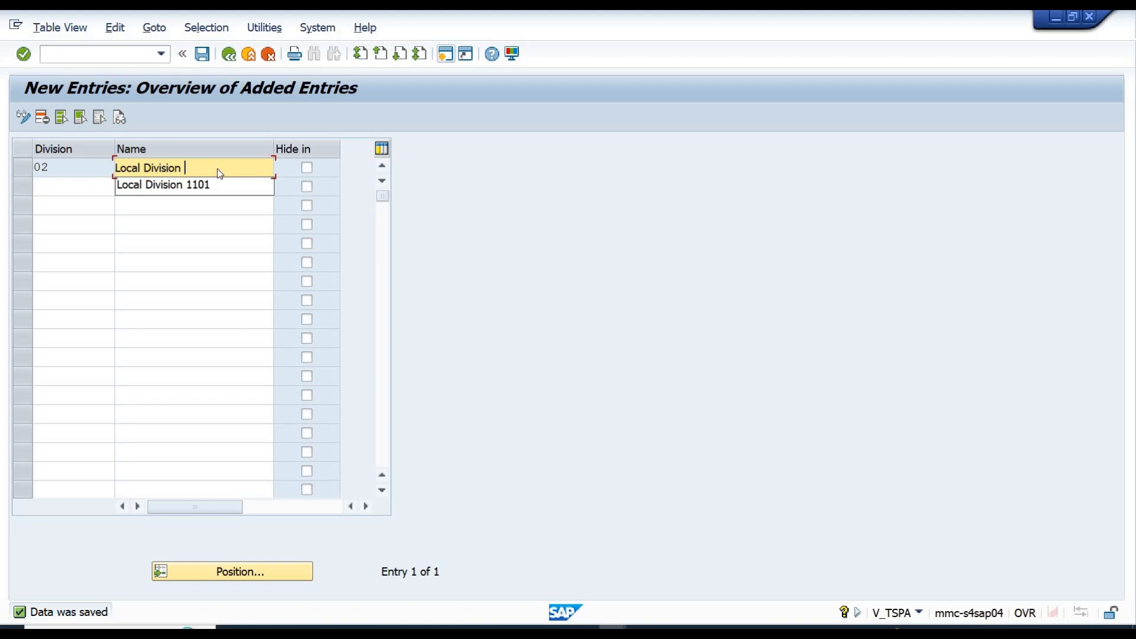
pyautogui.press('Return')
pyautogui.hotkey('ctrl', 's')
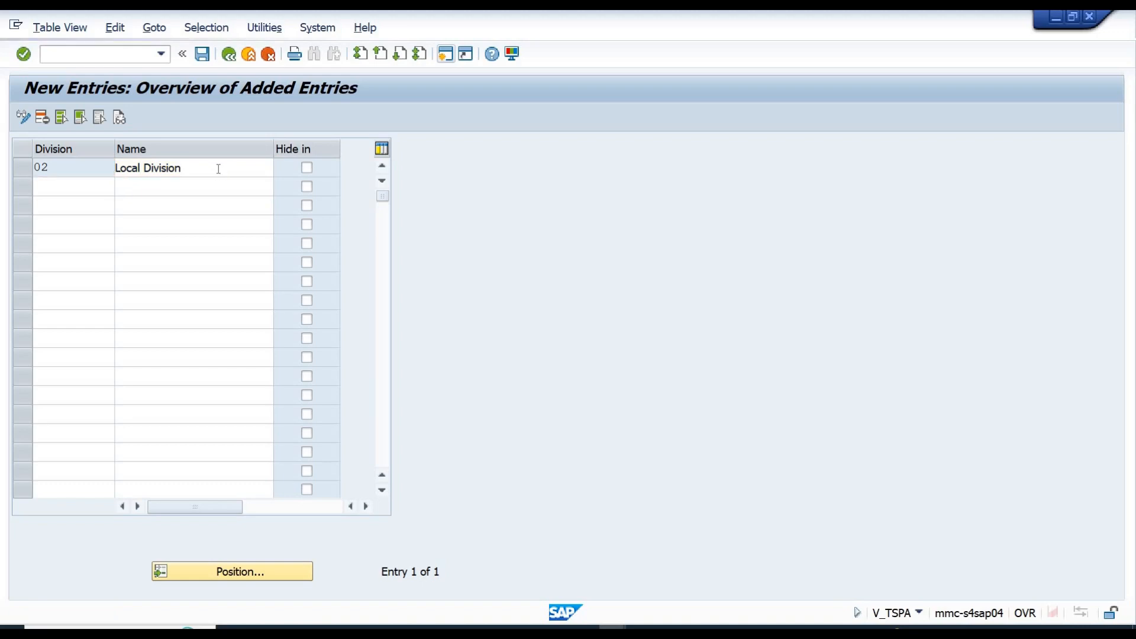
# Leave the Divisions view and close the activity selection to return to the IMG structure
pyautogui.press('F3')
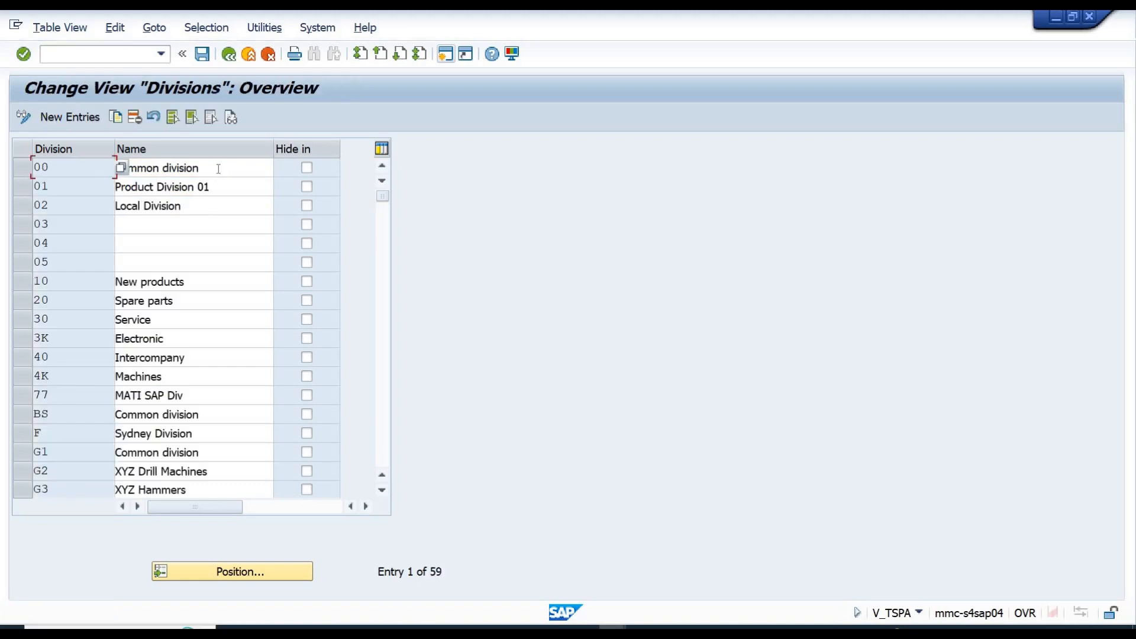
pyautogui.press('F3')
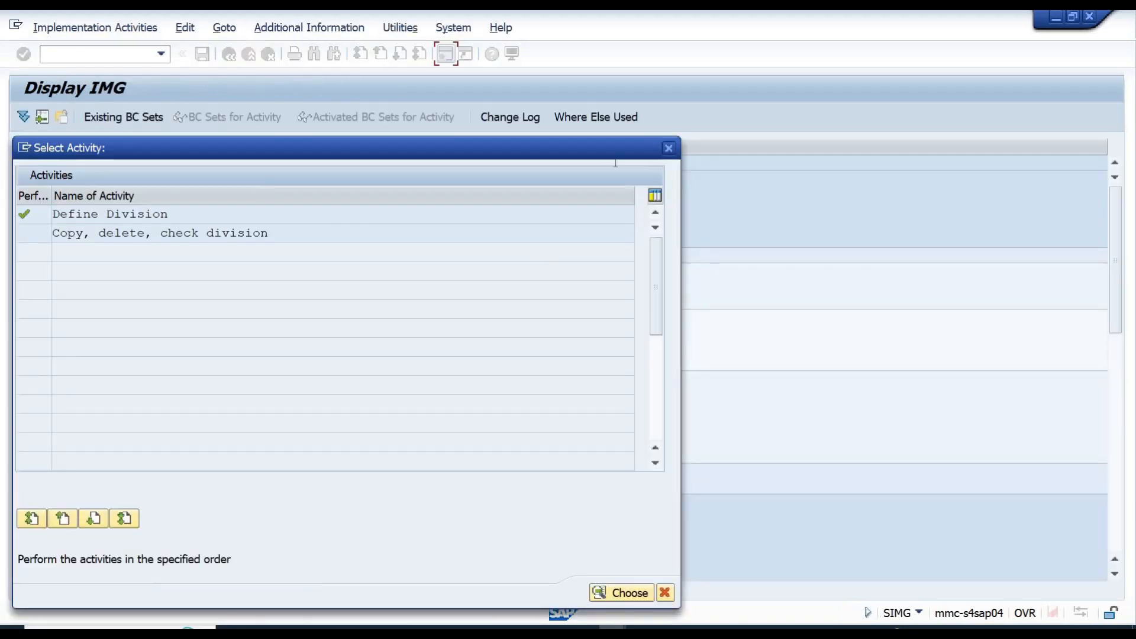
pyautogui.click(673, 151)
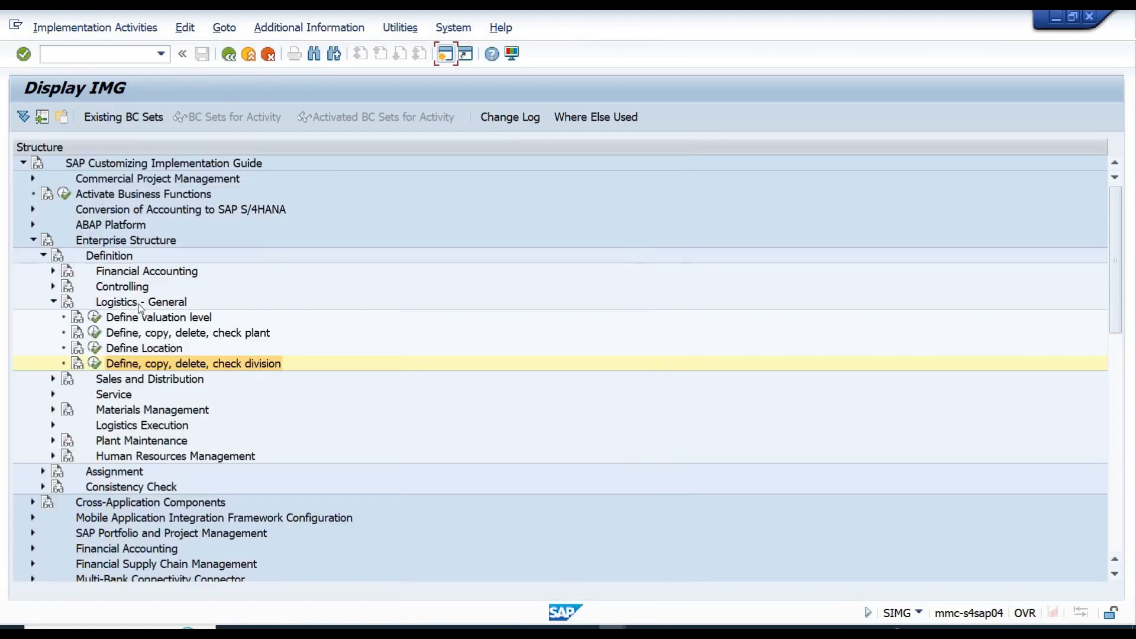
# Review the plant, location and division activities under Logistics - General and check the setting in Define valuation level
pyautogui.click(178, 335)
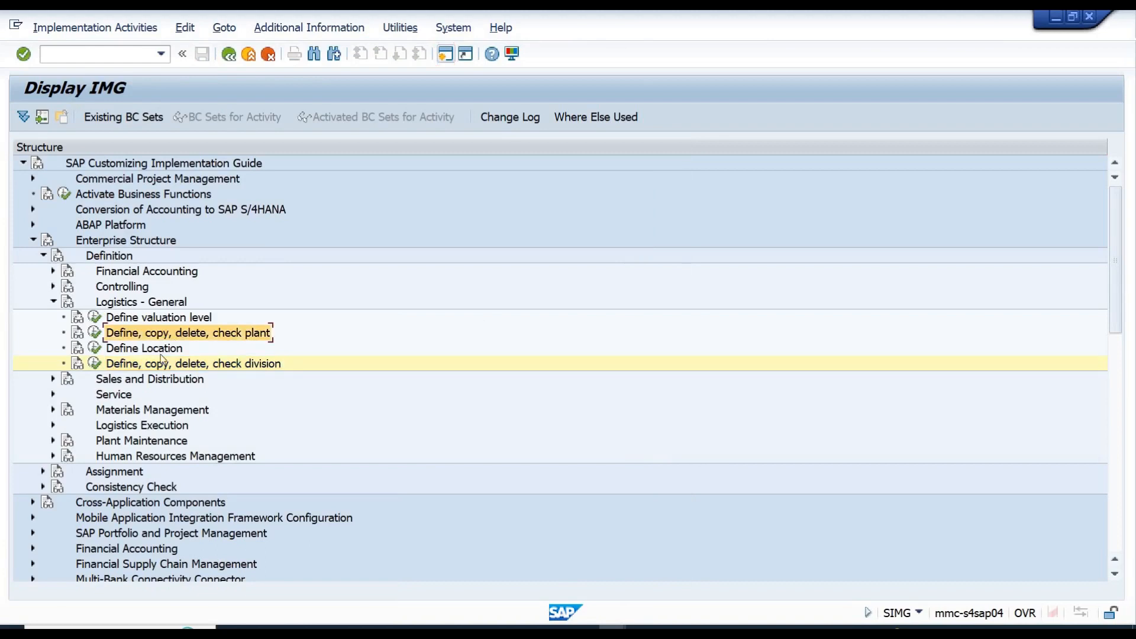
pyautogui.click(139, 350)
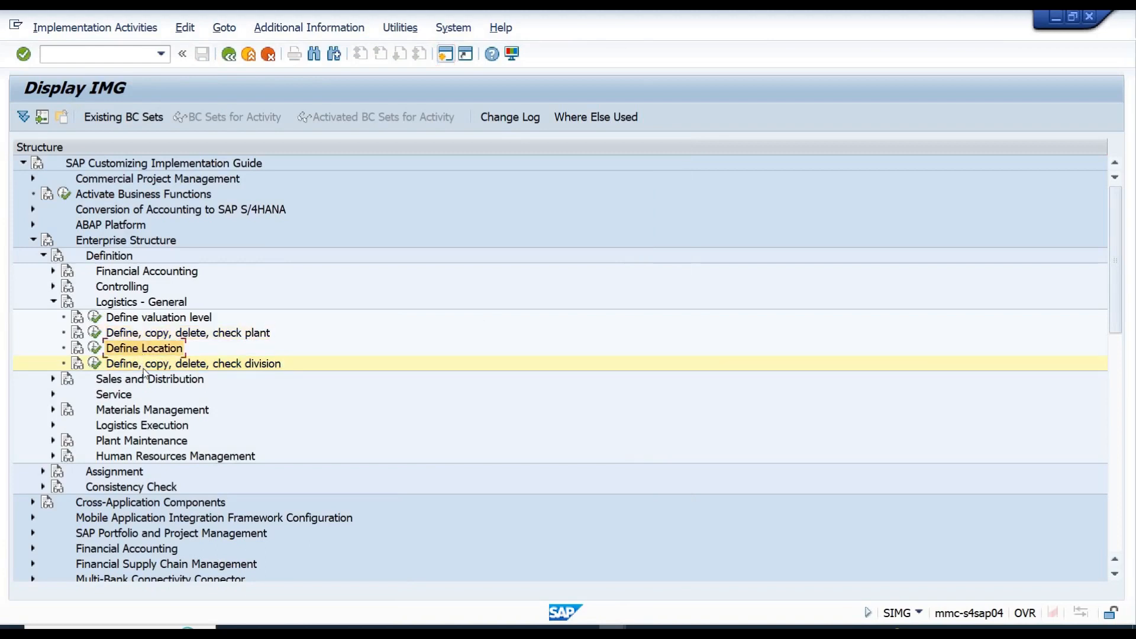
pyautogui.click(145, 368)
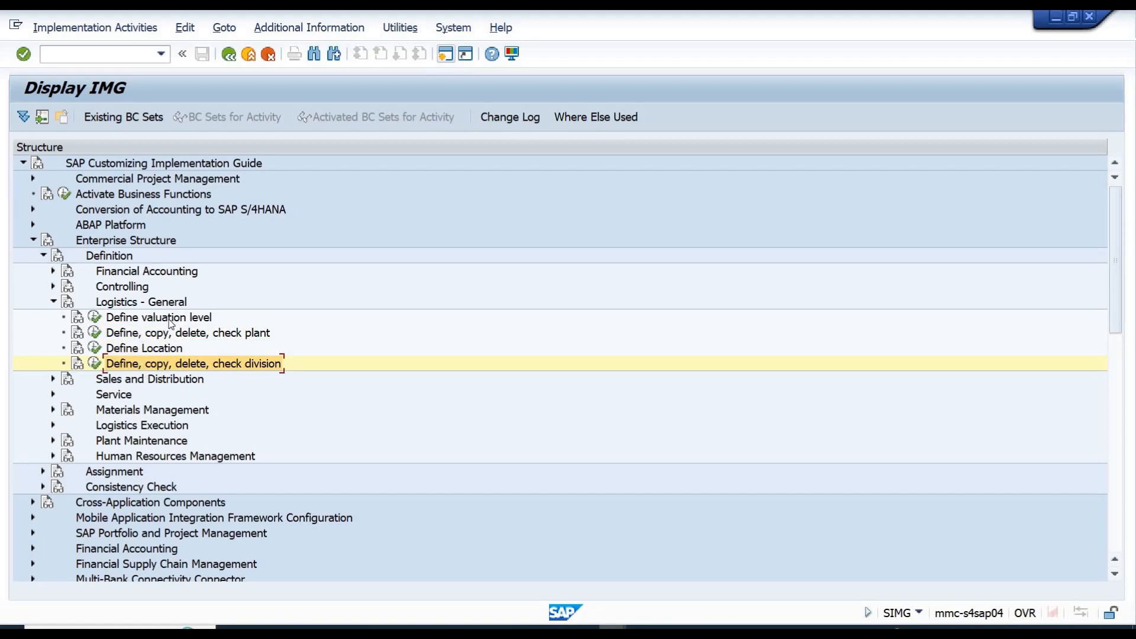
pyautogui.click(95, 318)
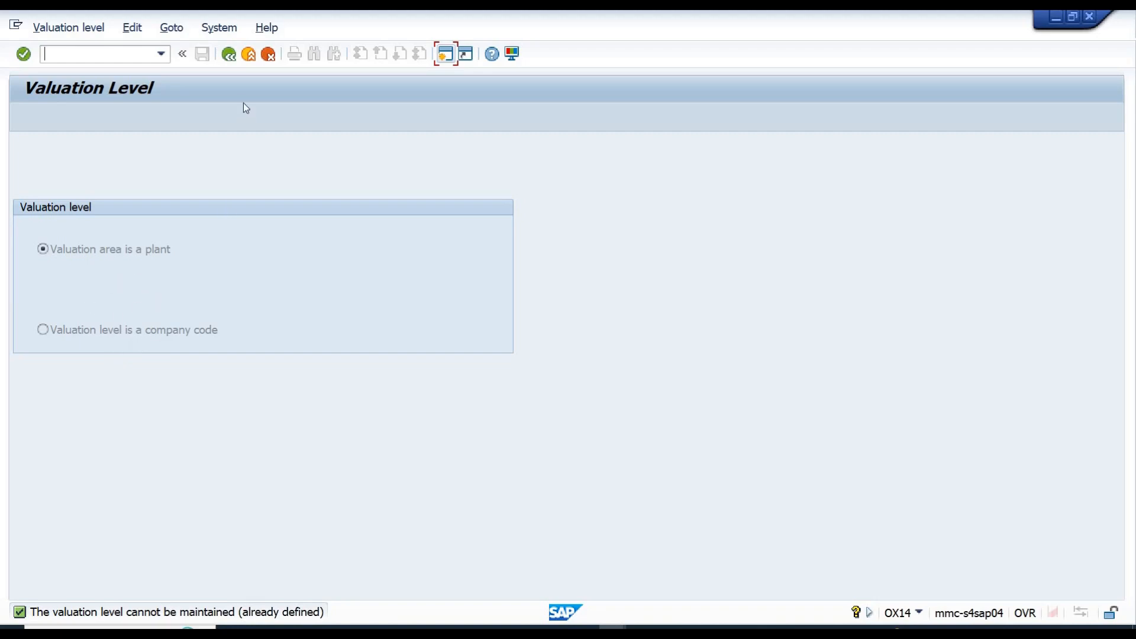
pyautogui.click(230, 55)
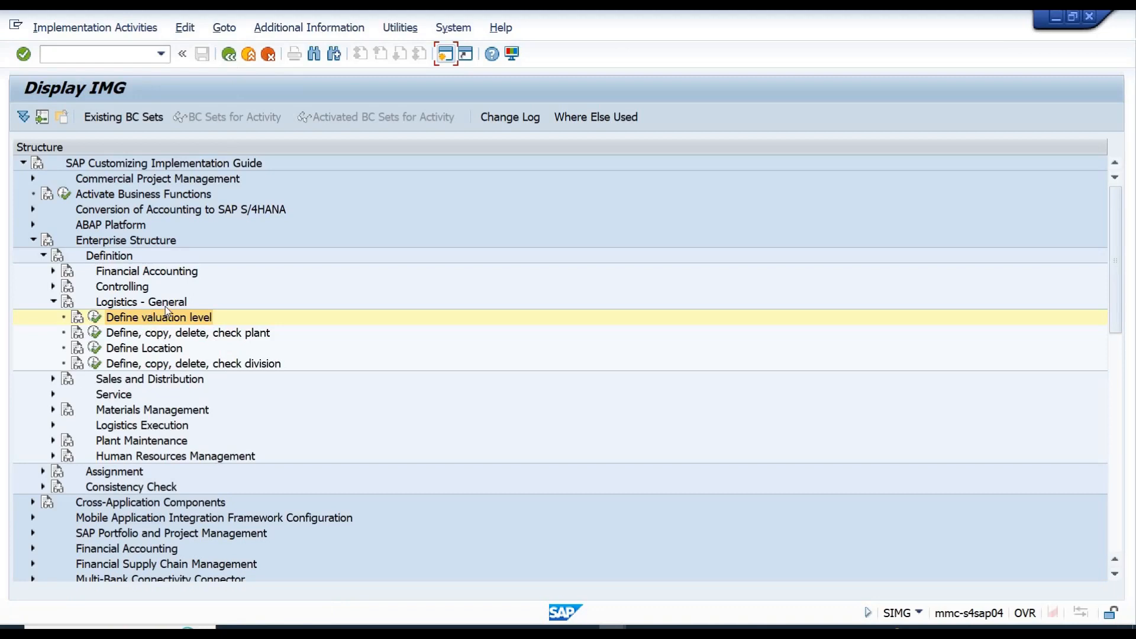
# Collapse Logistics - General and expand Sales and Distribution under the enterprise structure definition
pyautogui.click(165, 306)
pyautogui.doubleClick(166, 307)
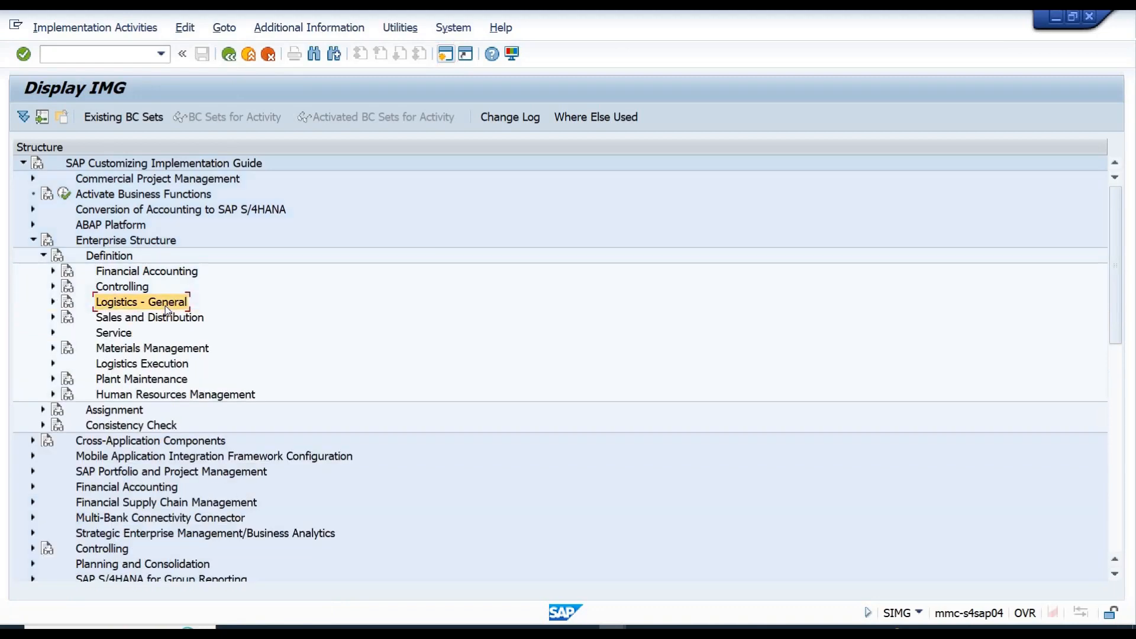
pyautogui.click(120, 322)
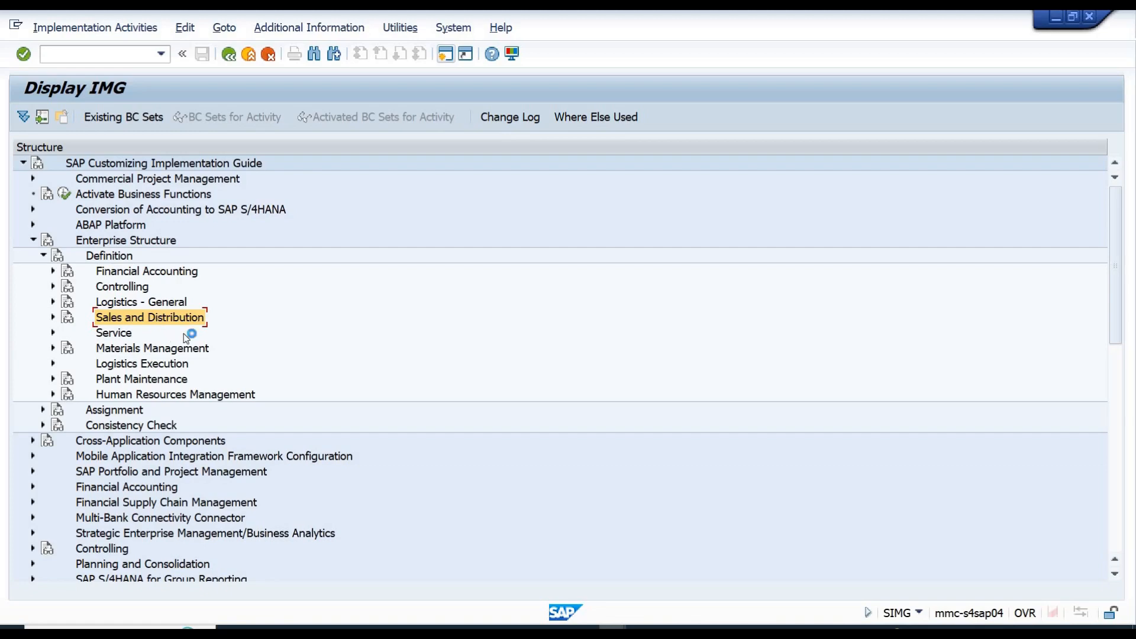
pyautogui.doubleClick(186, 324)
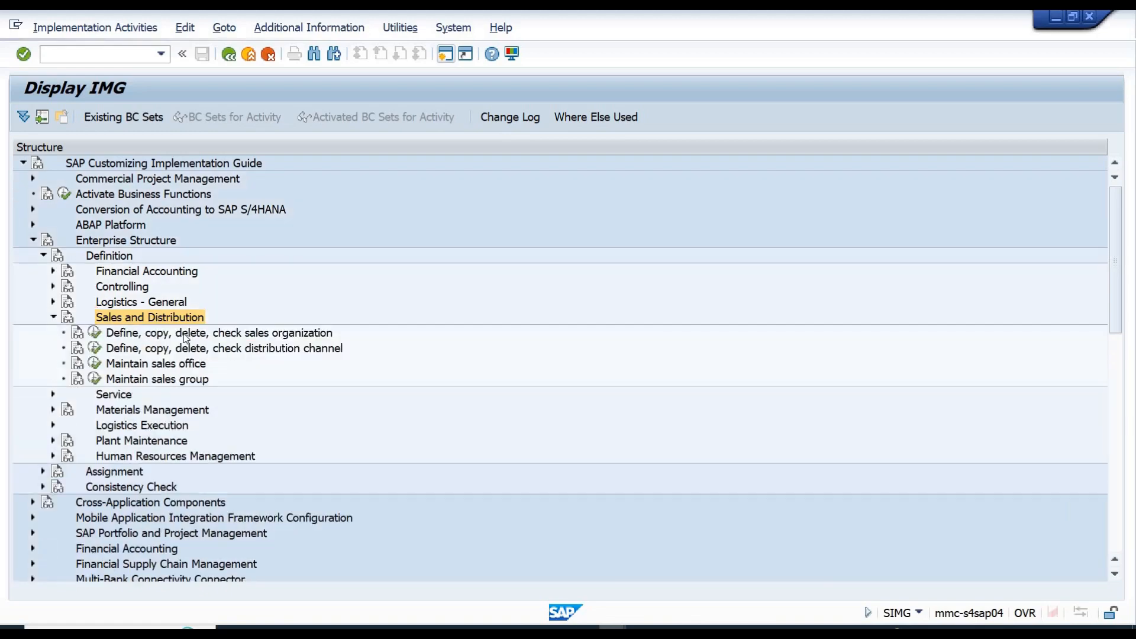
# Open the Define Sales Organization activity and start copying sales organization 0001
pyautogui.click(253, 335)
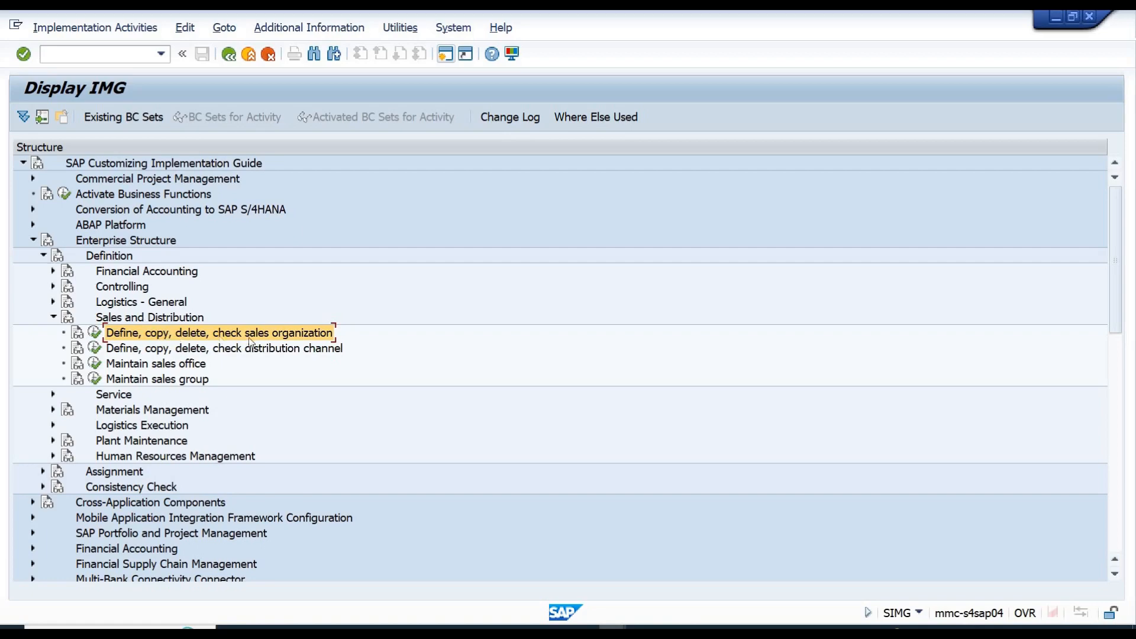
pyautogui.click(94, 333)
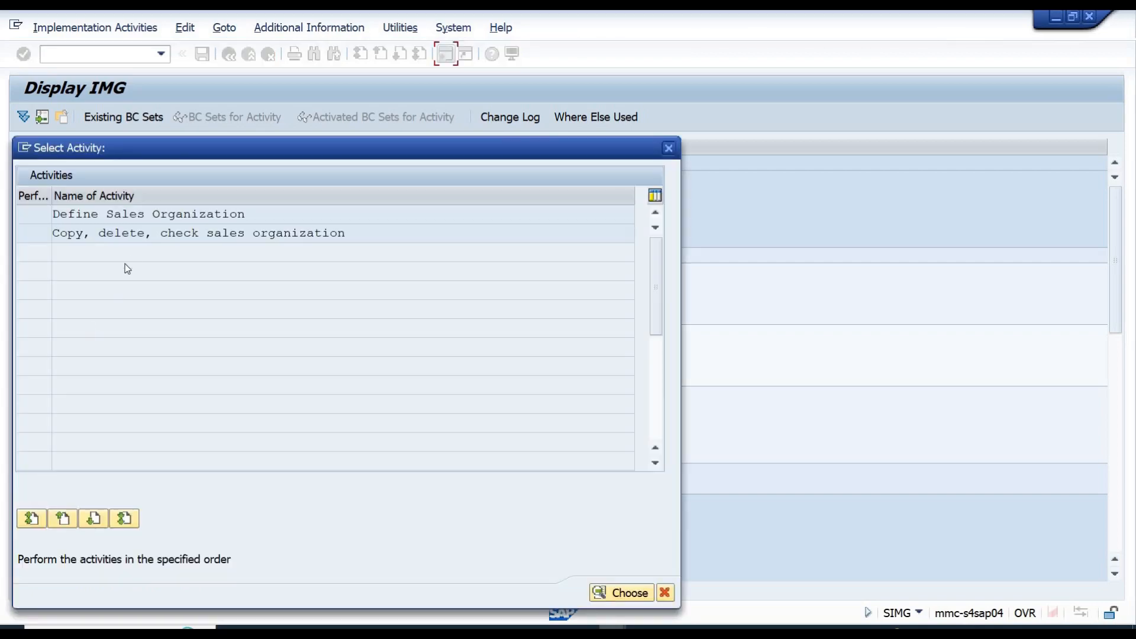
pyautogui.doubleClick(194, 215)
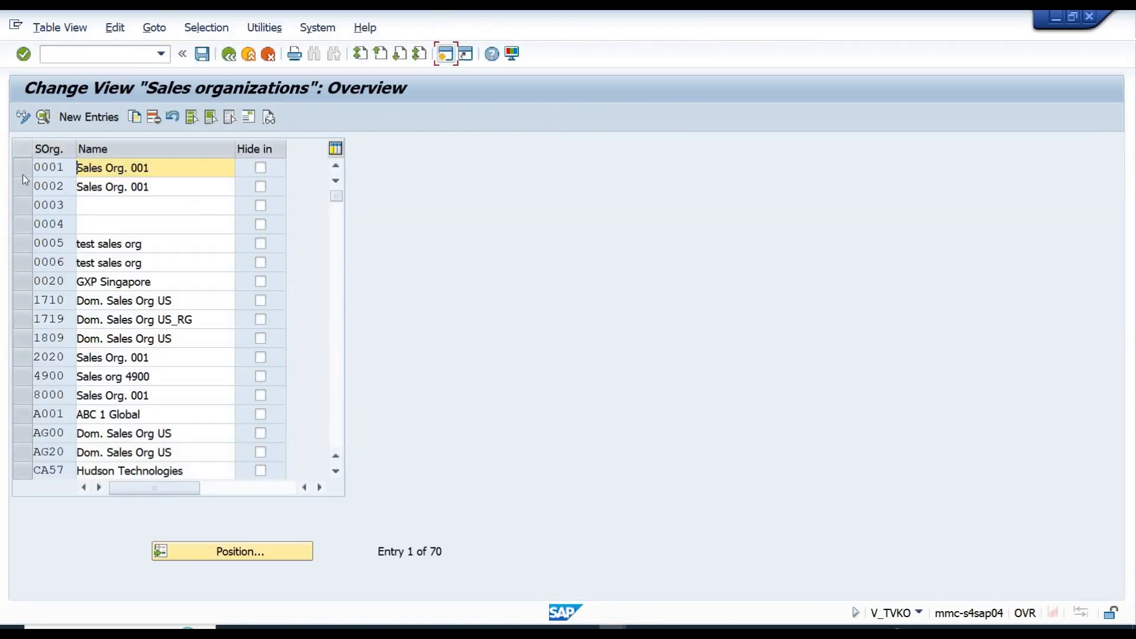
pyautogui.click(19, 169)
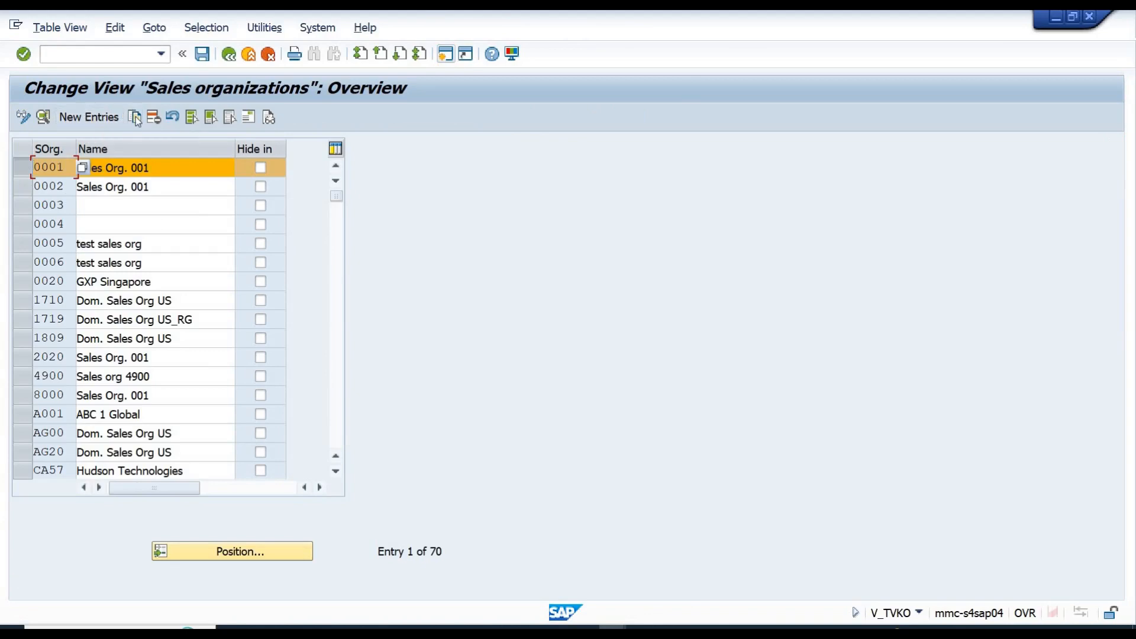
pyautogui.click(135, 117)
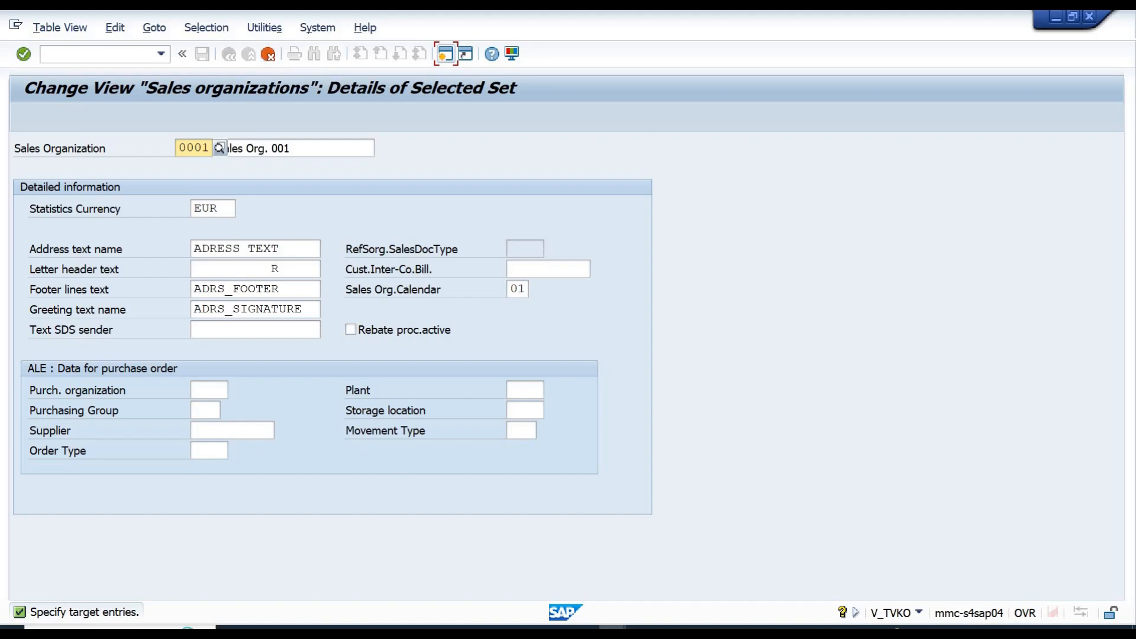
# Switch to the SAP Easy Access session, collapse Logistics and expand Accounting to look at Financial Accounting and Controlling
pyautogui.moveTo(628, 625)
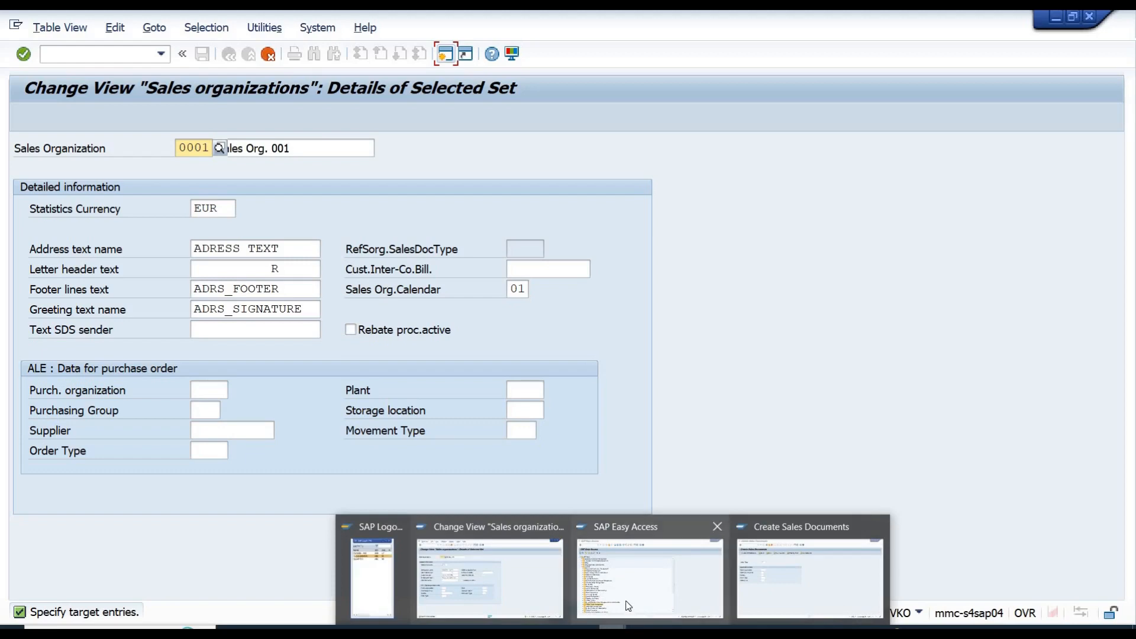
pyautogui.click(627, 606)
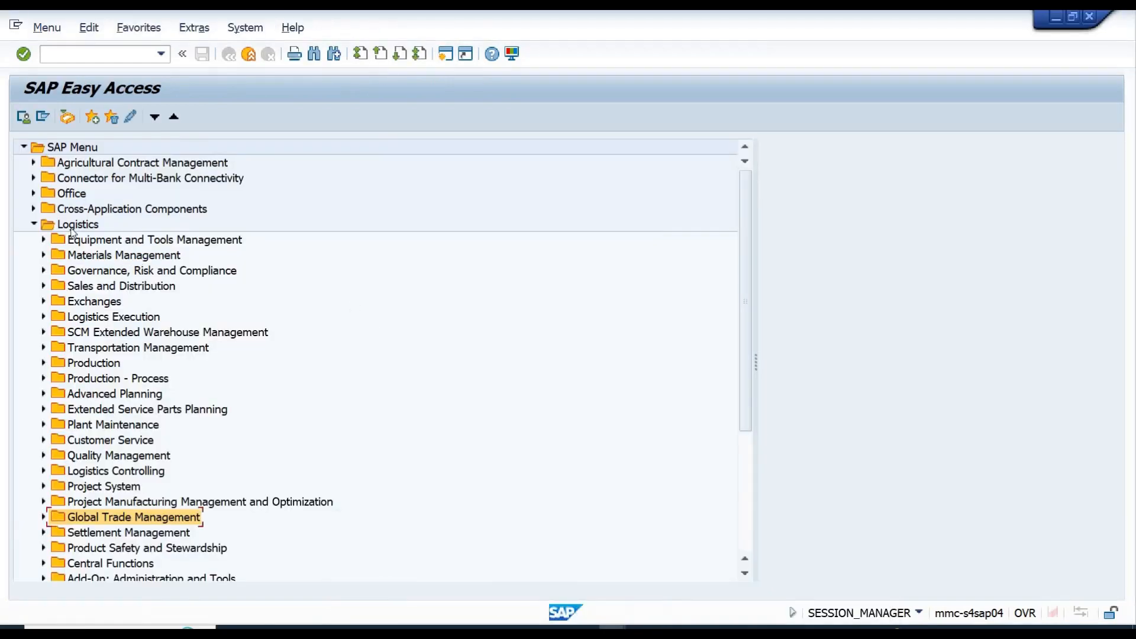
pyautogui.click(34, 224)
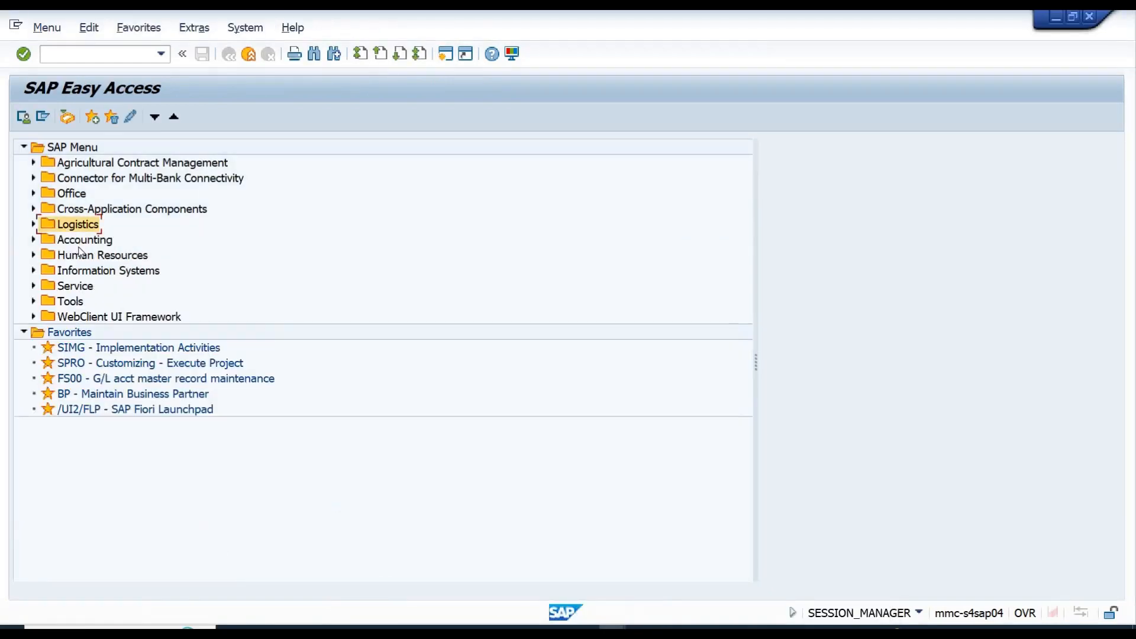
pyautogui.click(77, 240)
pyautogui.click(33, 239)
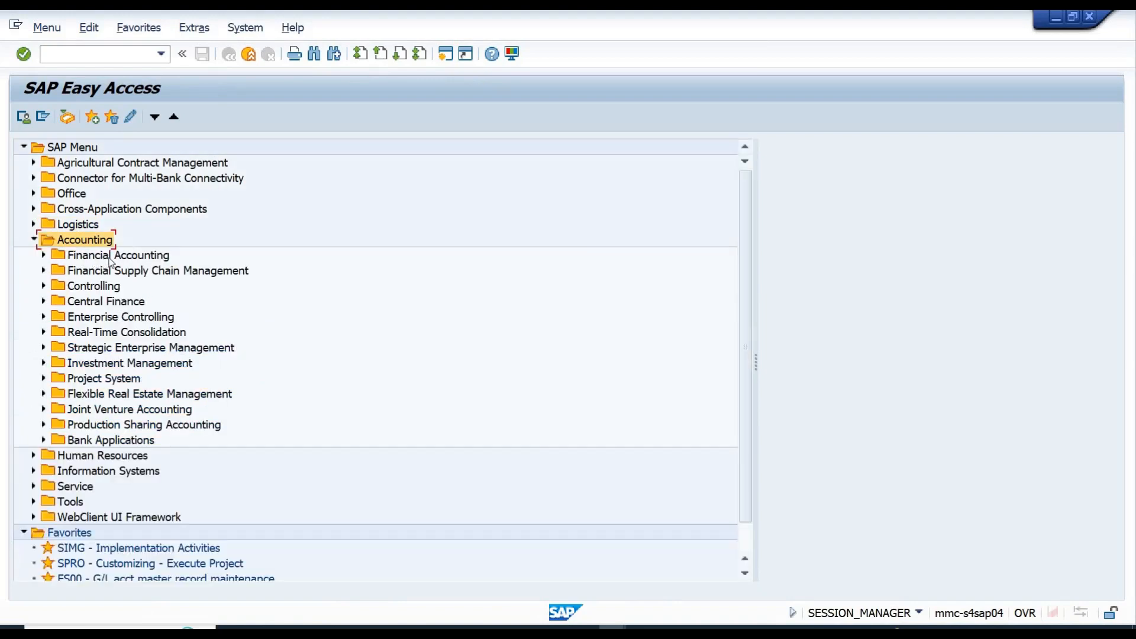
pyautogui.click(109, 259)
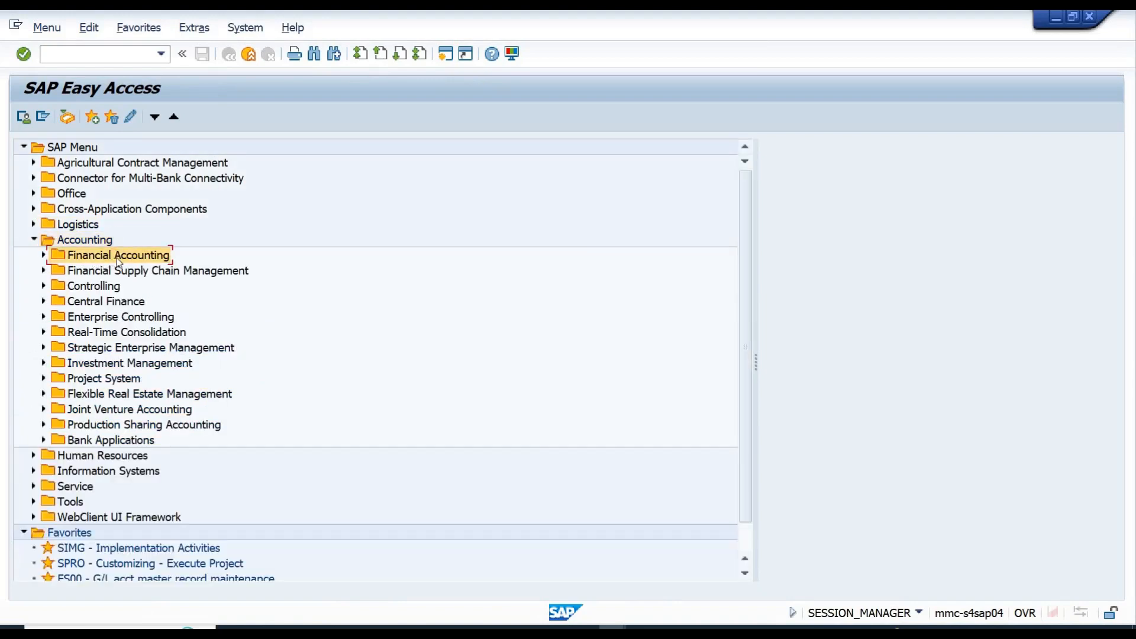
pyautogui.click(95, 287)
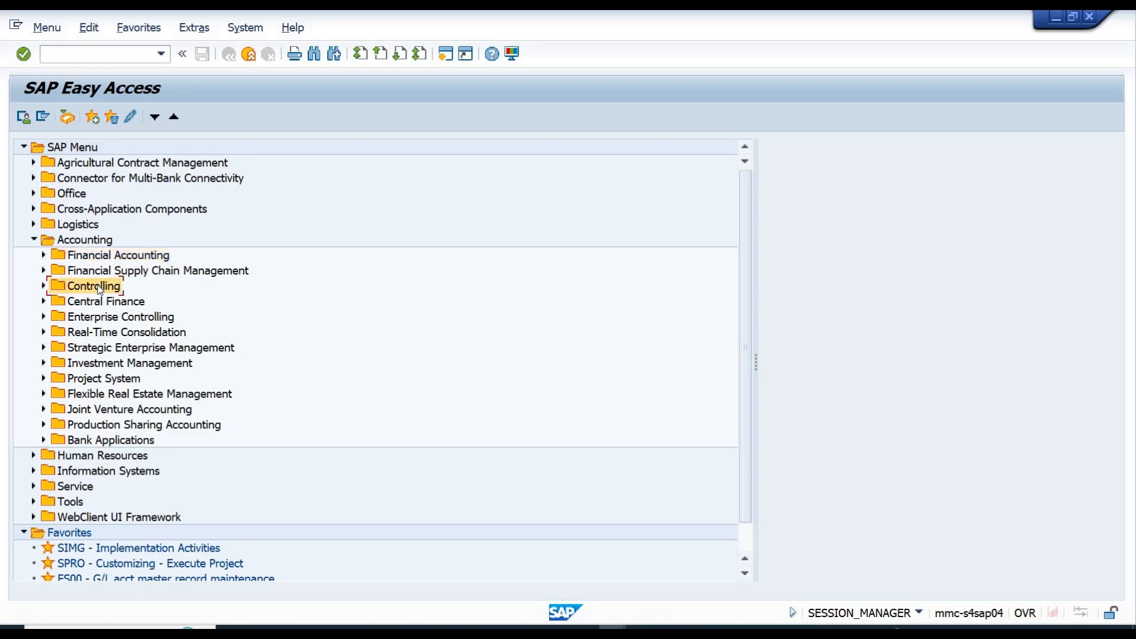
# Expand Logistics, look at Materials Management and Sales and Distribution, and expand Purchasing under Materials Management
pyautogui.click(33, 225)
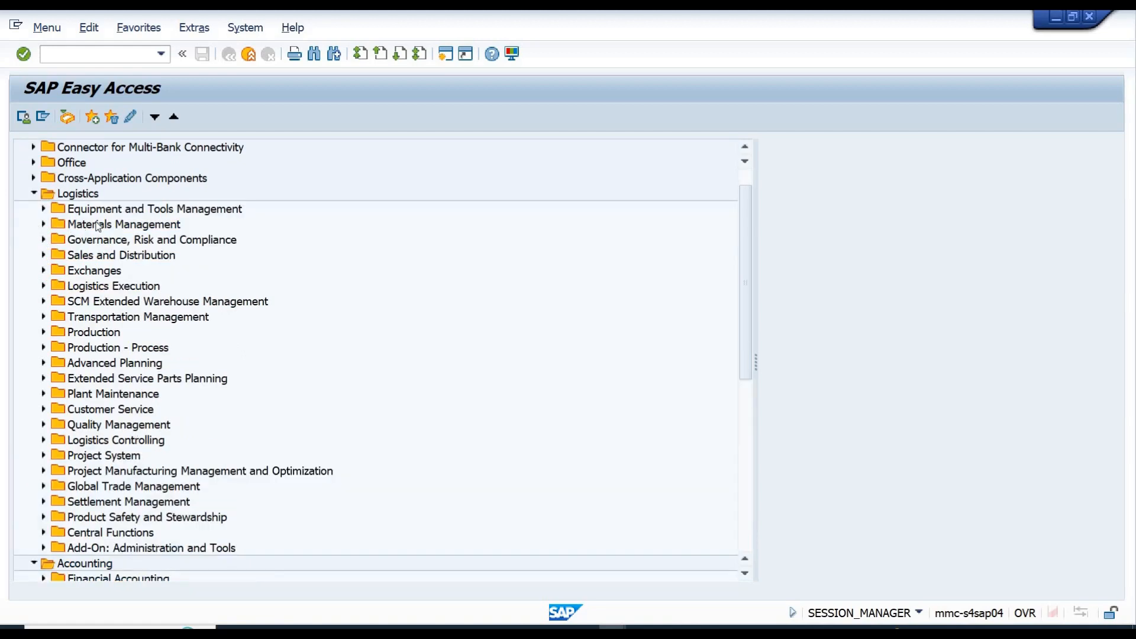
pyautogui.click(97, 226)
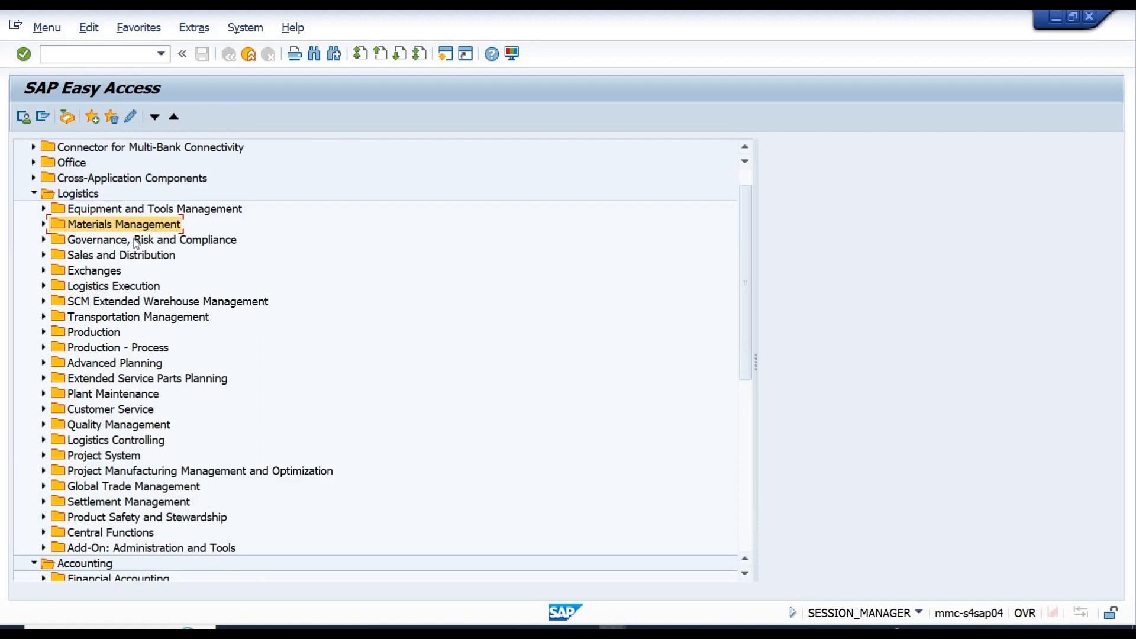
pyautogui.click(115, 257)
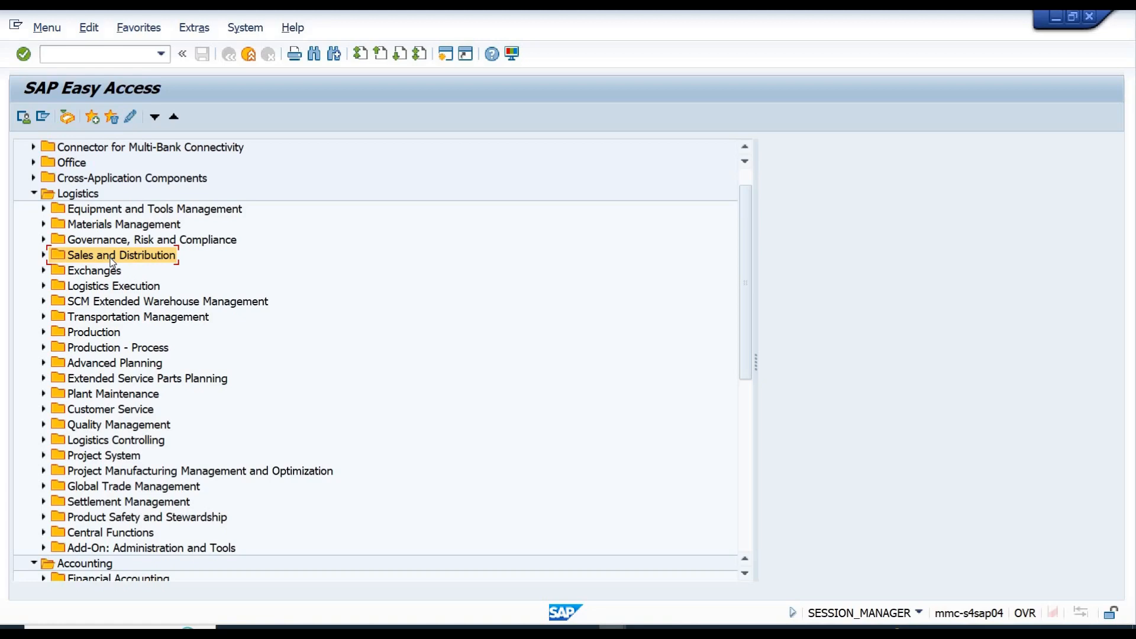
pyautogui.click(102, 230)
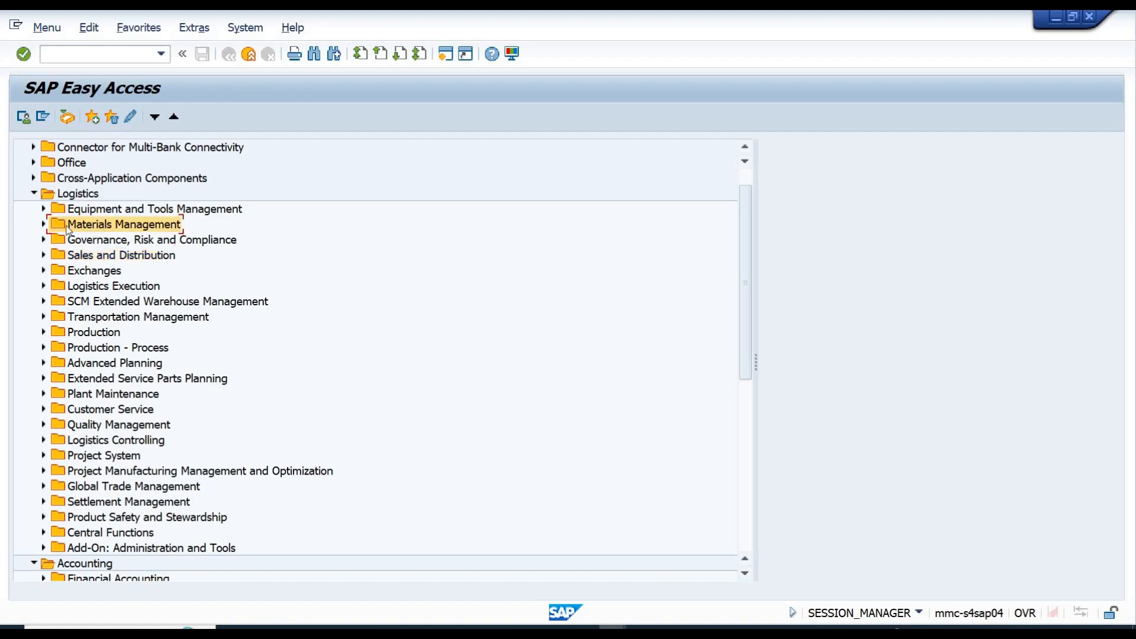
pyautogui.click(44, 225)
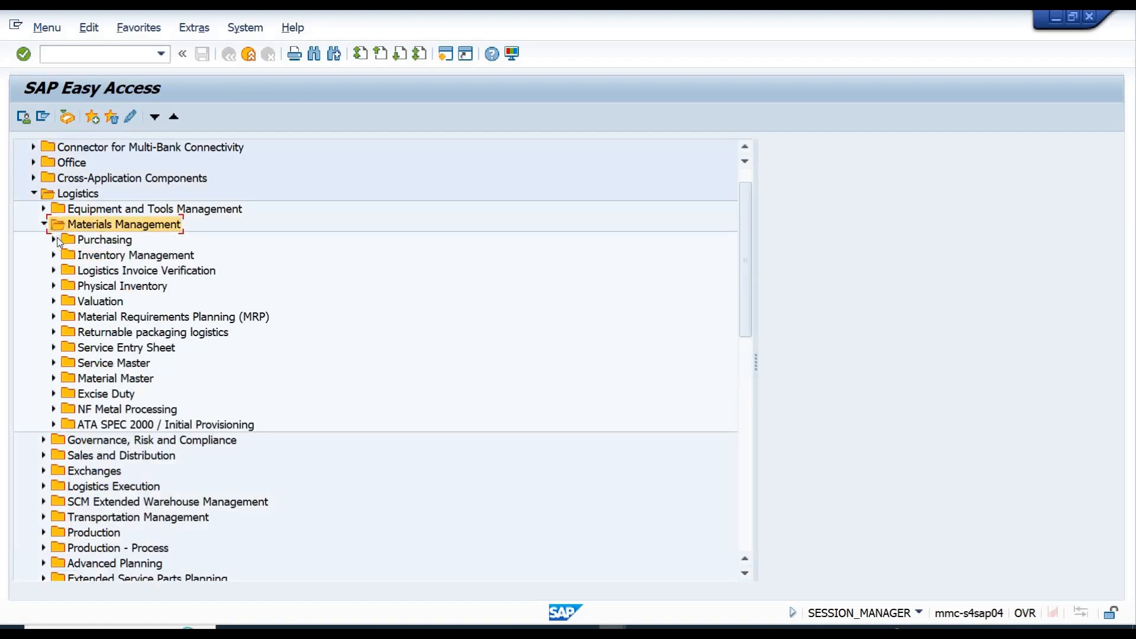
pyautogui.click(53, 240)
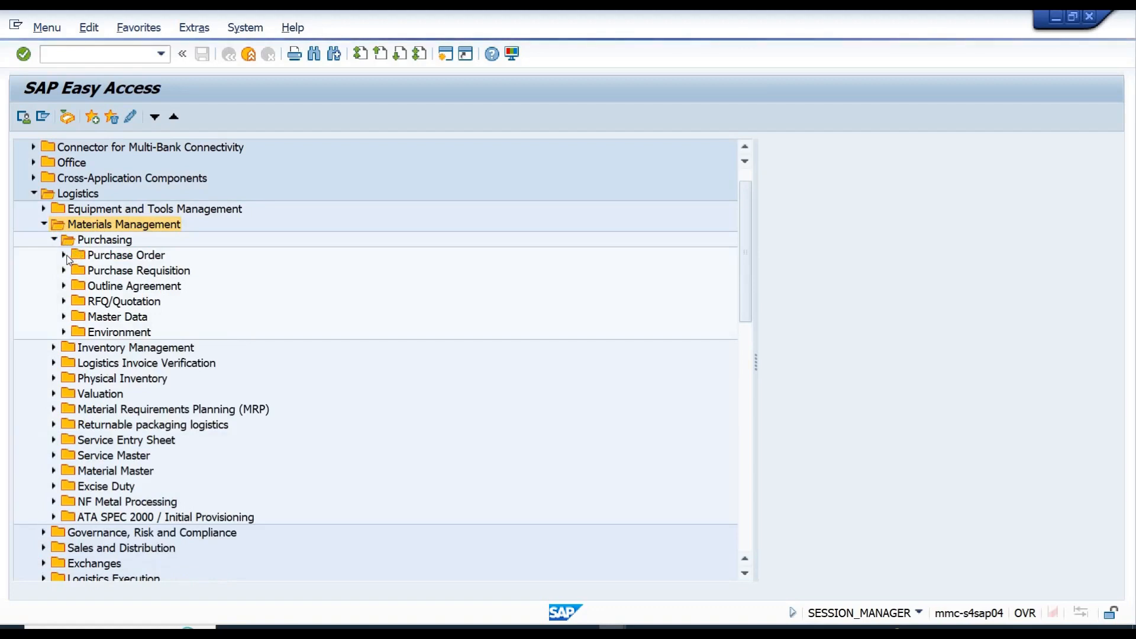
# Open the ME21N purchase order creation transaction under Purchase Order and look at the header's organizational data
pyautogui.click(64, 255)
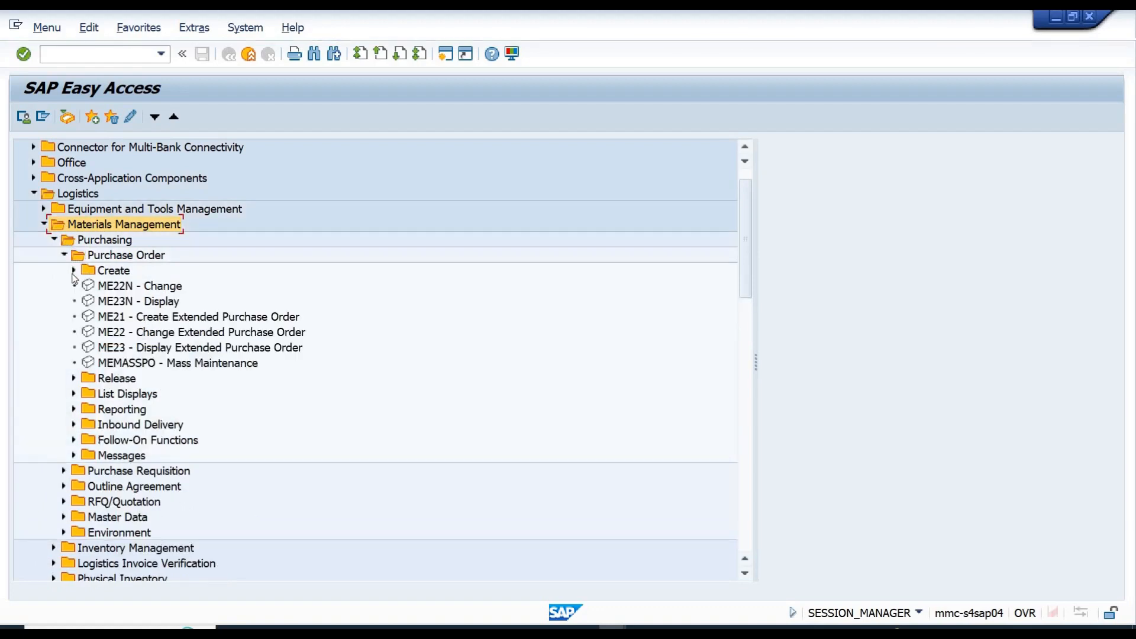
pyautogui.click(74, 271)
pyautogui.doubleClick(158, 292)
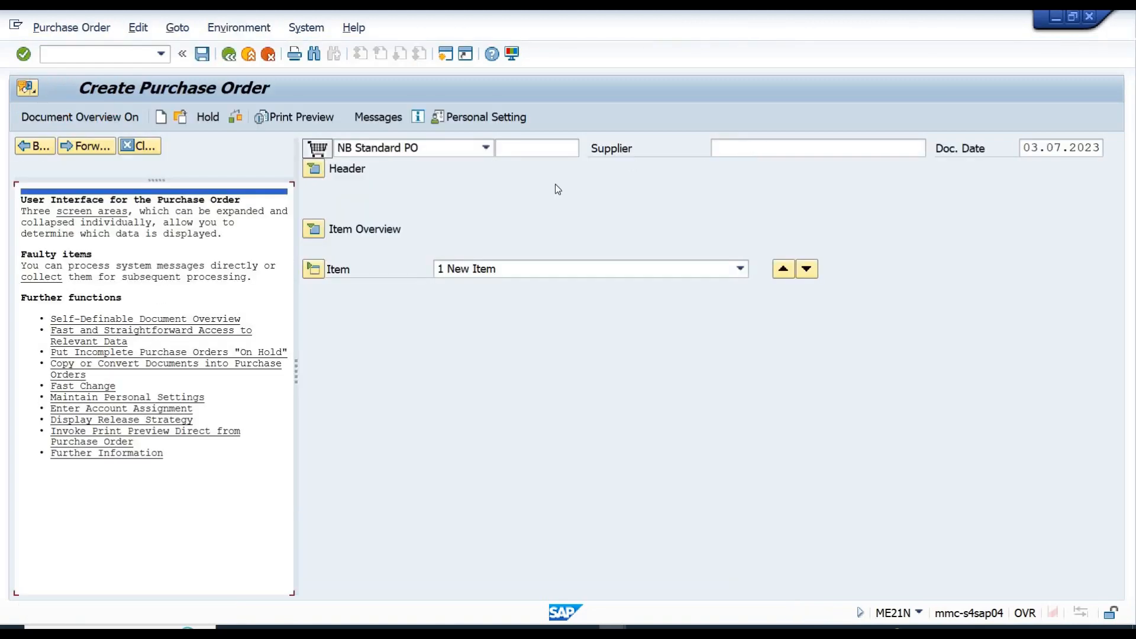
pyautogui.click(315, 169)
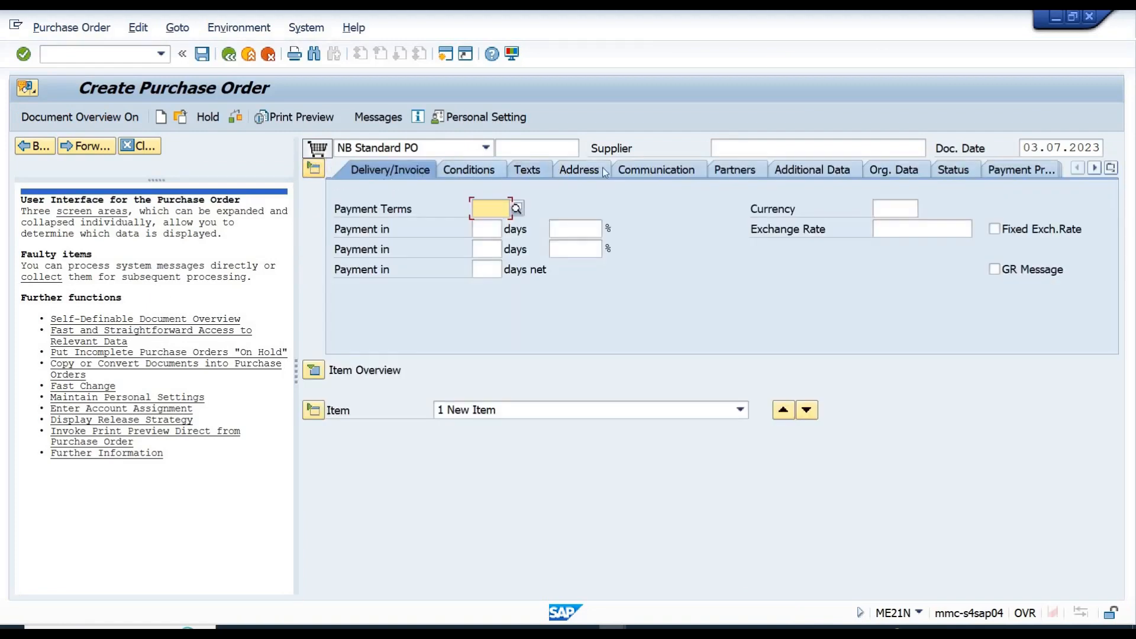
pyautogui.click(899, 176)
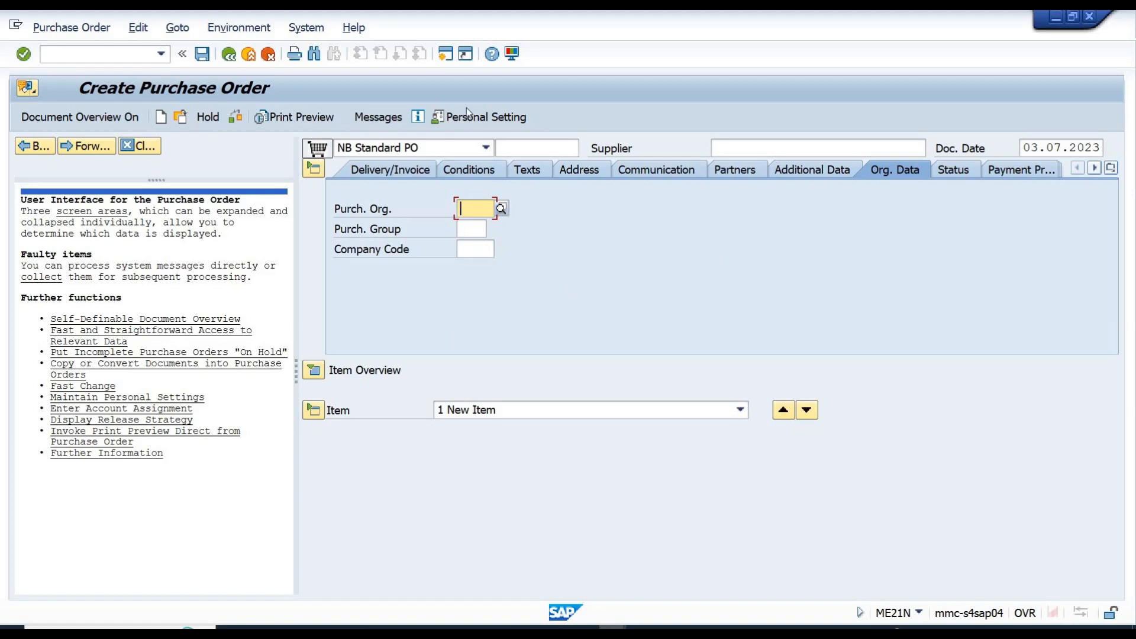
# Return to the SAP Easy Access menu, collapse Purchasing and Materials Management, and select Sales and Distribution
pyautogui.click(250, 56)
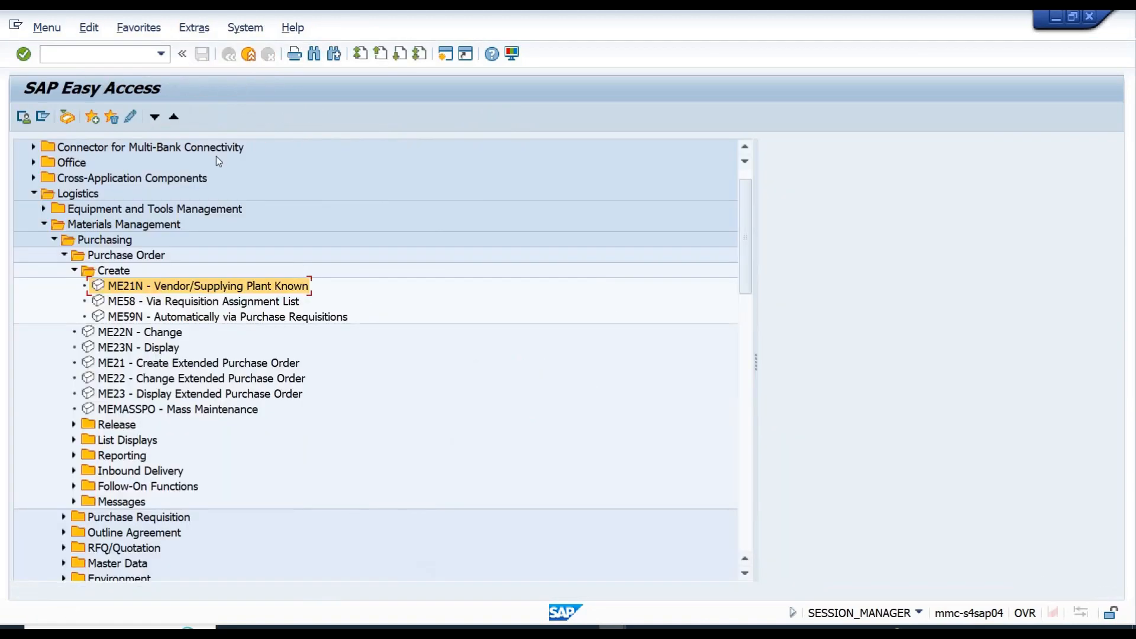
pyautogui.click(64, 256)
pyautogui.click(53, 239)
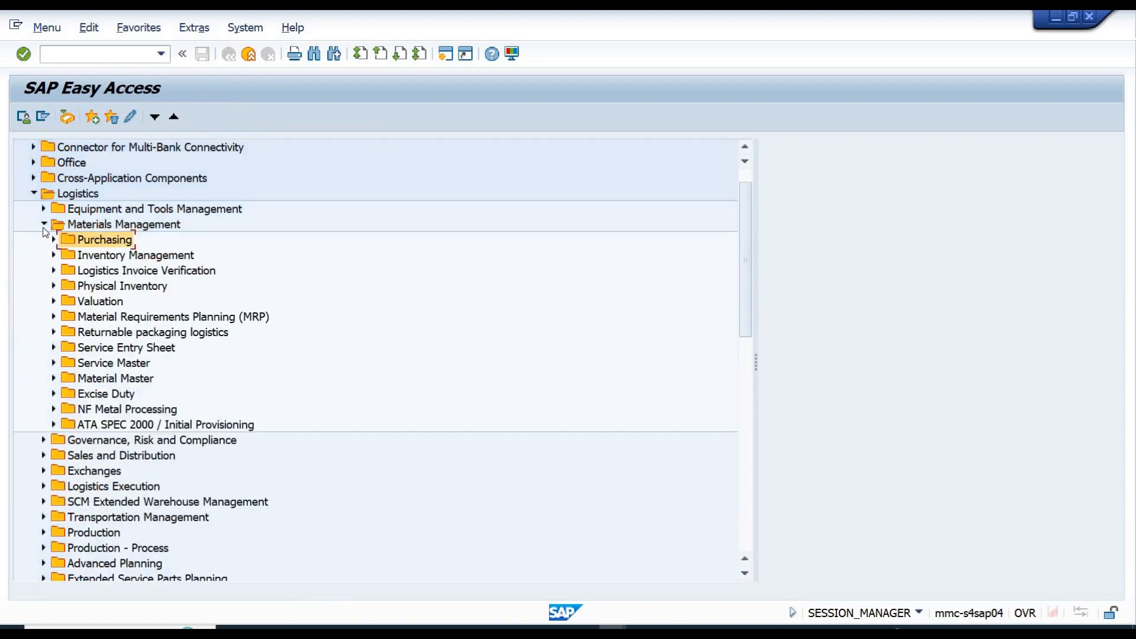
pyautogui.click(44, 225)
pyautogui.click(101, 256)
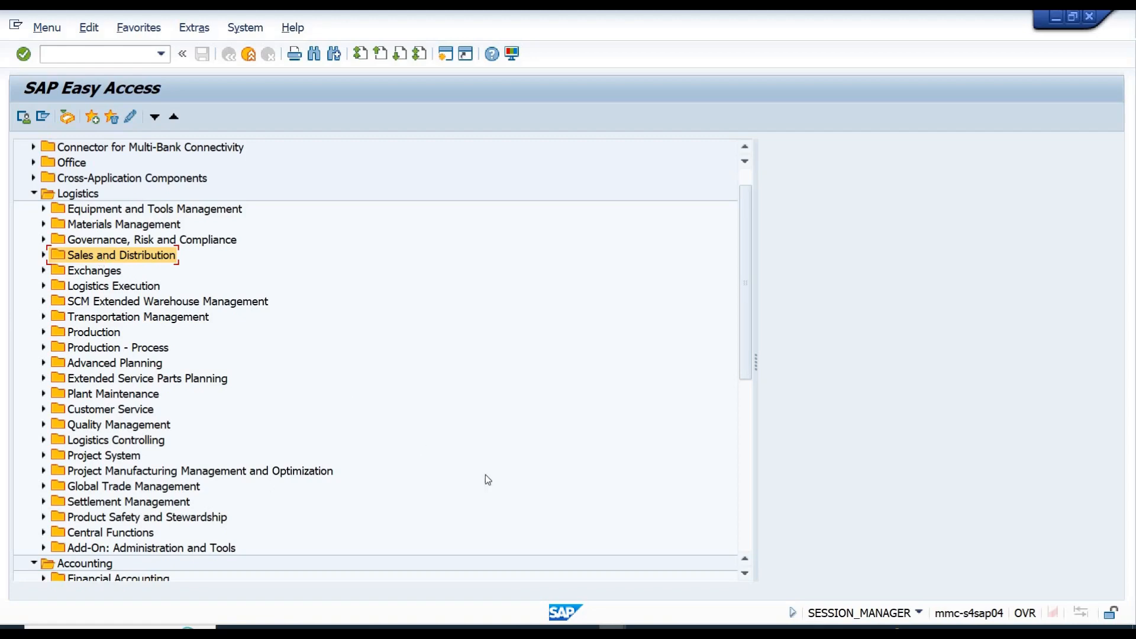
# Switch back to the sales organization copy and set its code to 1101 and its name to "Sales Org. 1101"
pyautogui.click(612, 627)
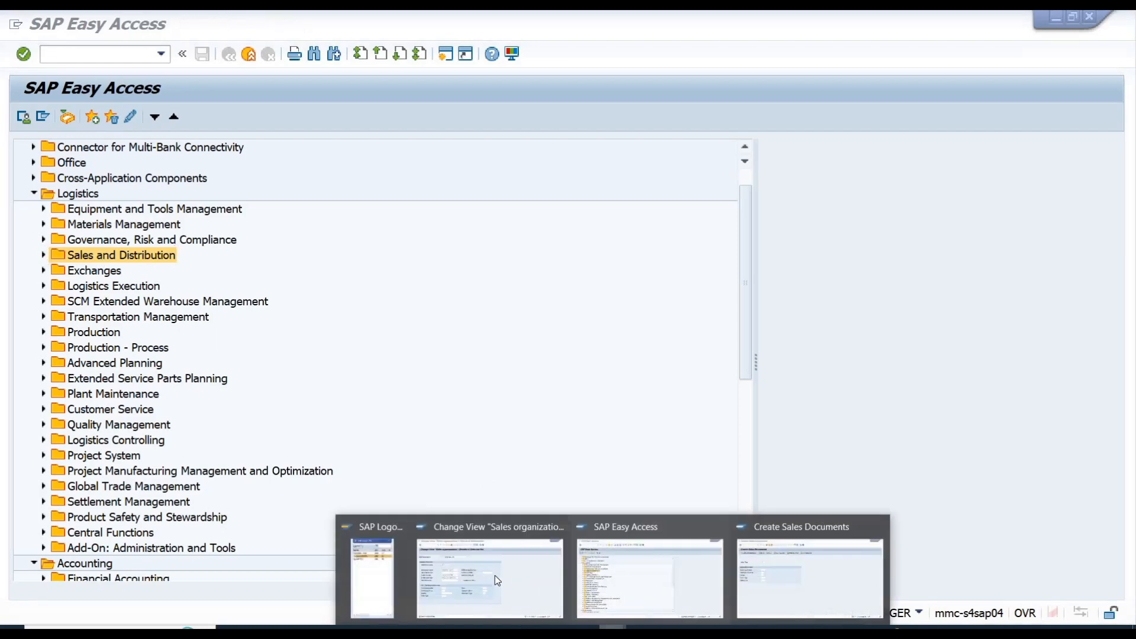
pyautogui.click(495, 575)
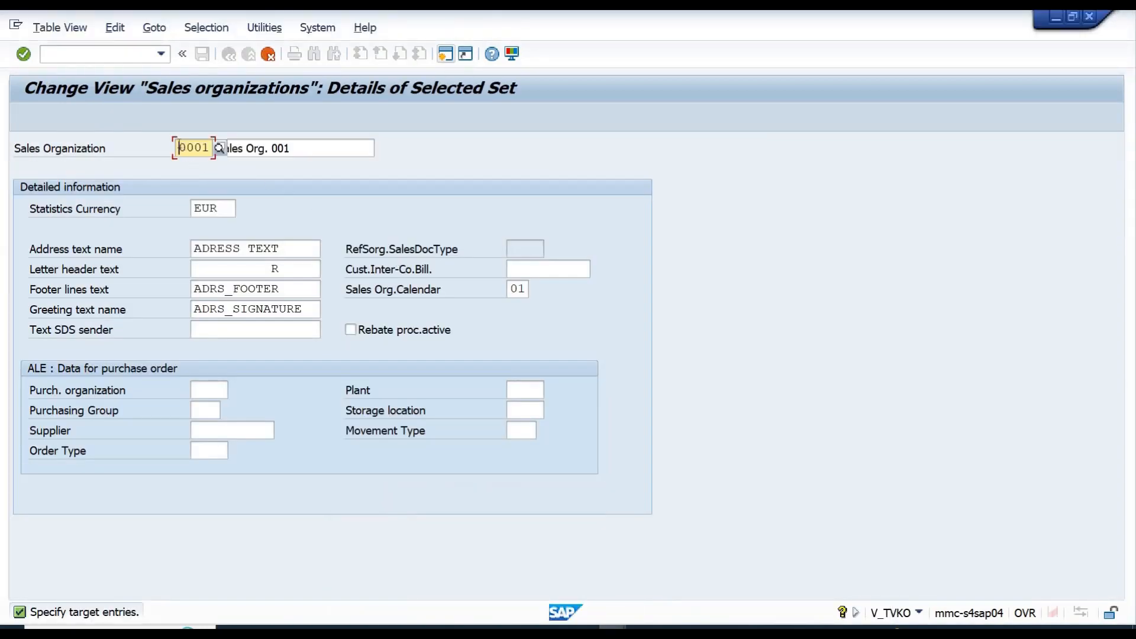
pyautogui.hotkey('ctrl', 'a')
pyautogui.write('0001')
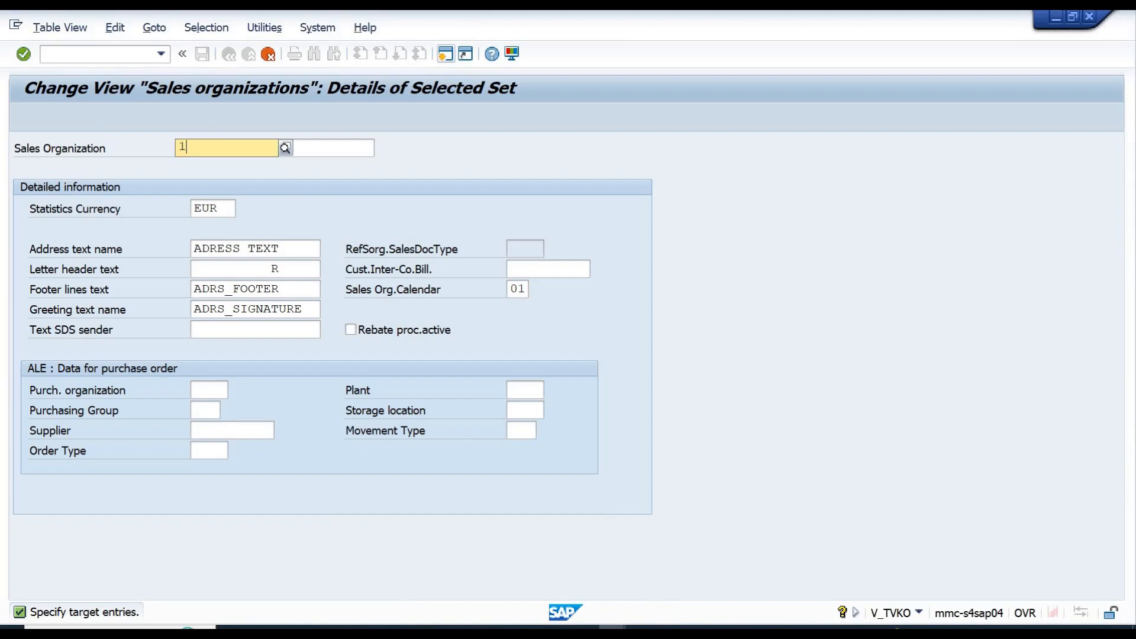
pyautogui.press('Return')
pyautogui.write('1101')
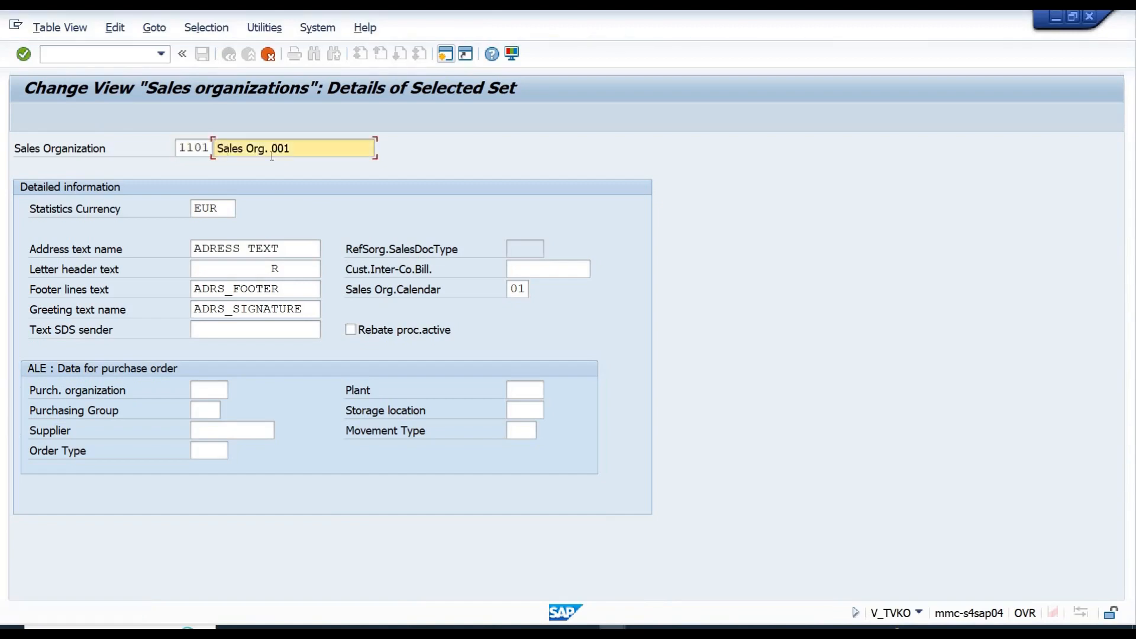
pyautogui.press('BackSpace')
pyautogui.press('BackSpace')
pyautogui.press('BackSpace')
pyautogui.write('1101')
pyautogui.press('Return')
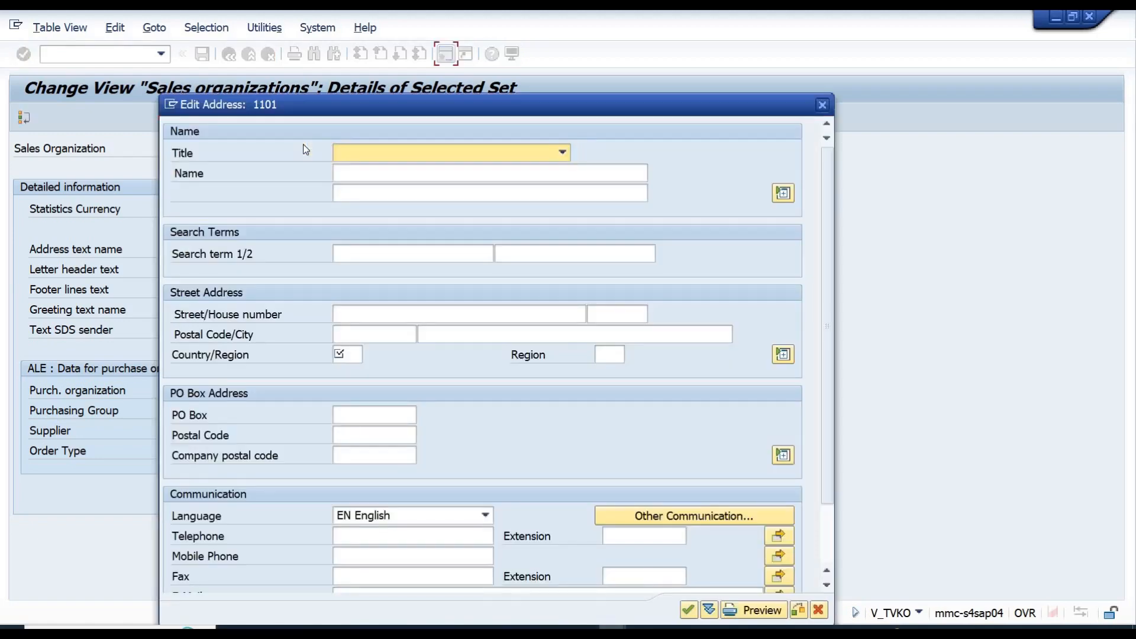
# Enter "Sales Organizaiton for ABC Food Lmtd." as the name in the address of sales organization 1101
pyautogui.click(352, 170)
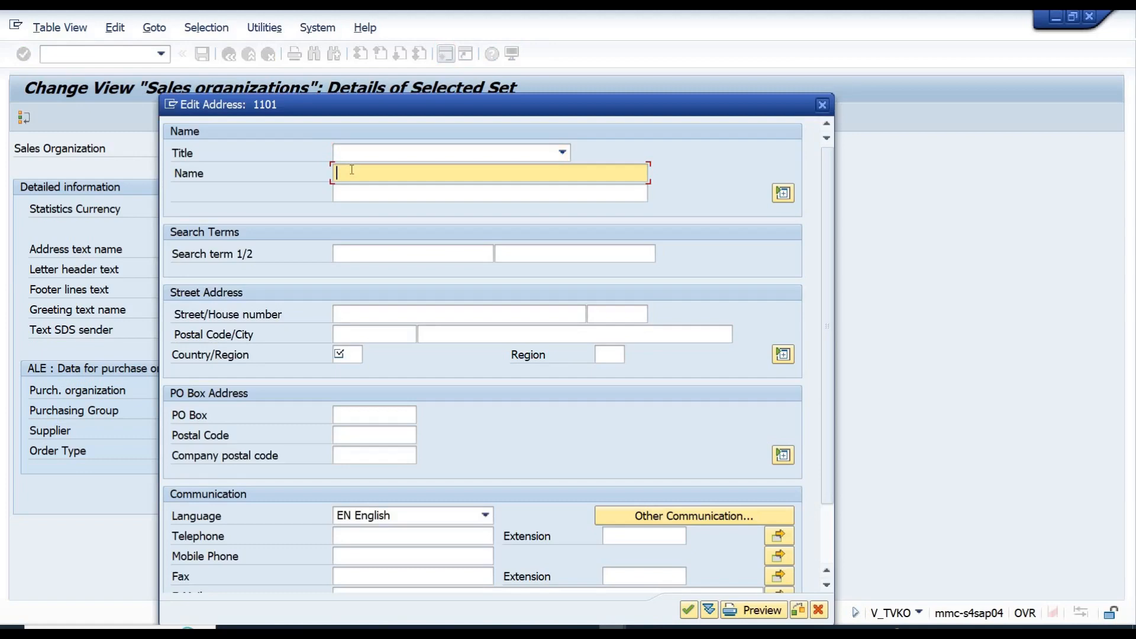
pyautogui.write('S')
pyautogui.write('ales Organiz')
pyautogui.write('aiton for ')
pyautogui.write('11')
pyautogui.press('BackSpace')
pyautogui.press('BackSpace')
pyautogui.write('ABC Food')
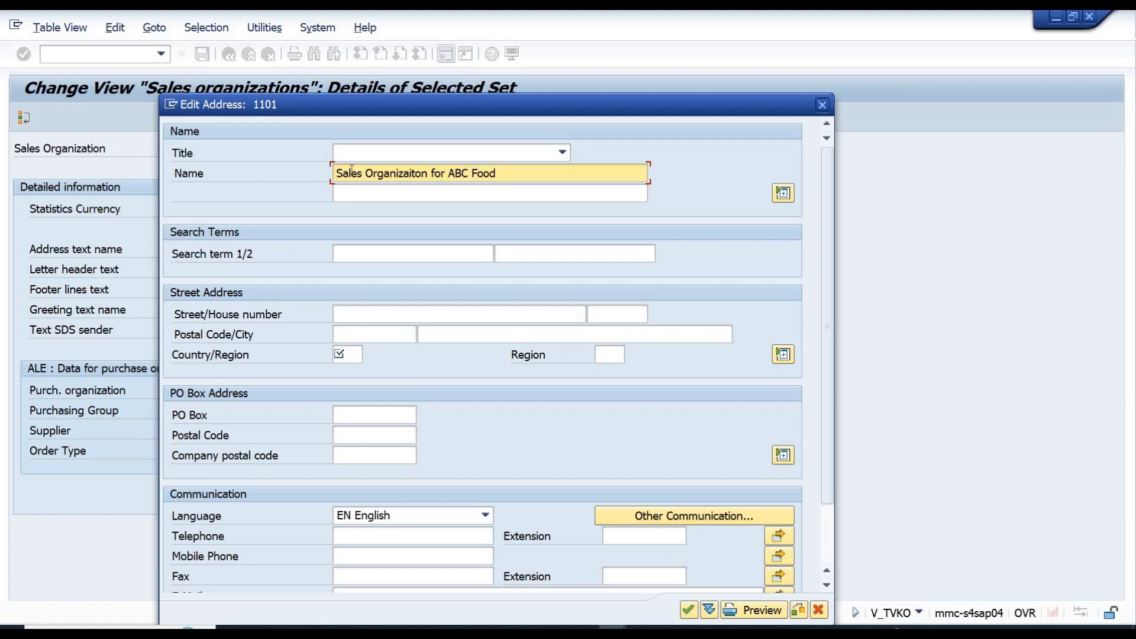
pyautogui.write(' Lmtd.')
# Set the address country to CH and accept the address of sales organization 1101
pyautogui.press('Tab')
pyautogui.press('Tab')
pyautogui.press('Tab')
pyautogui.press('Tab')
pyautogui.press('Tab')
pyautogui.press('Tab')
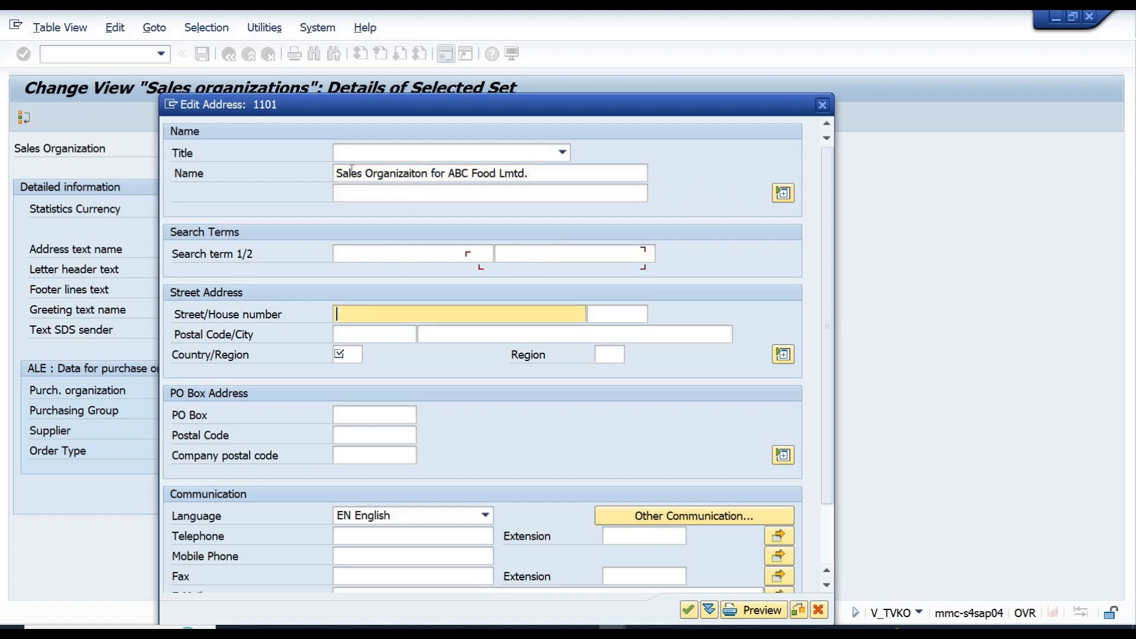
pyautogui.write('CH')
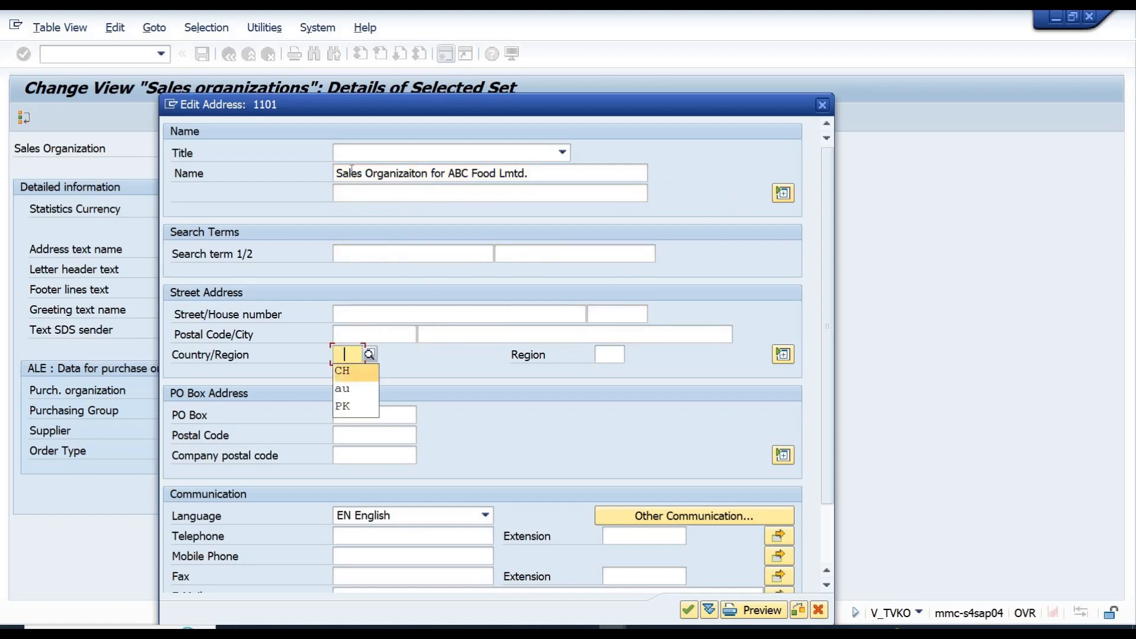
pyautogui.press('Return')
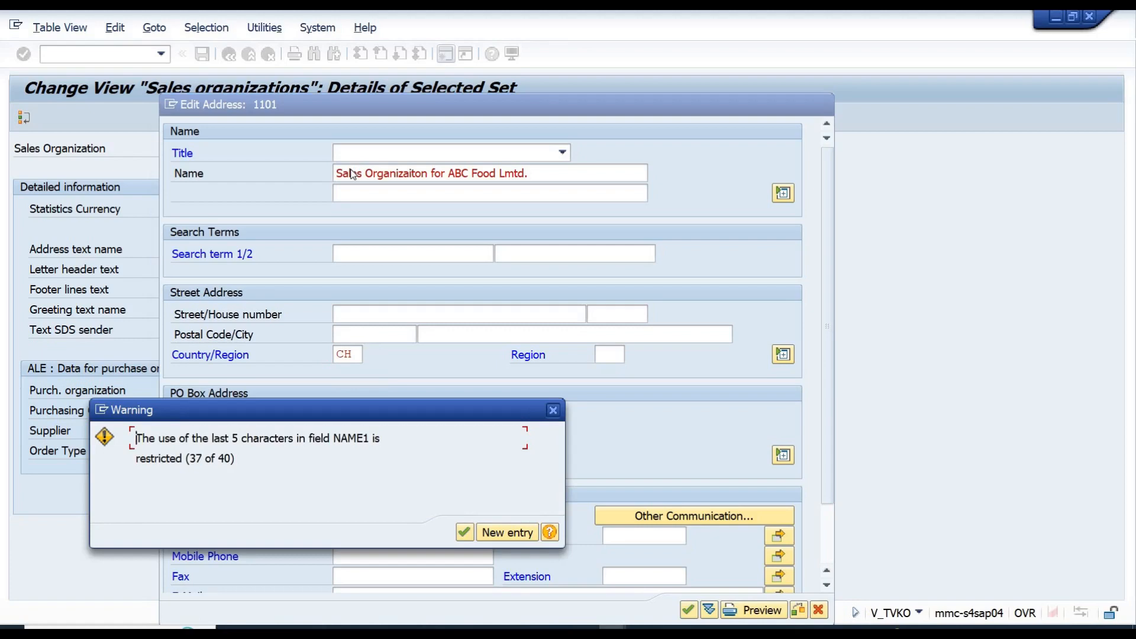
pyautogui.press('Return')
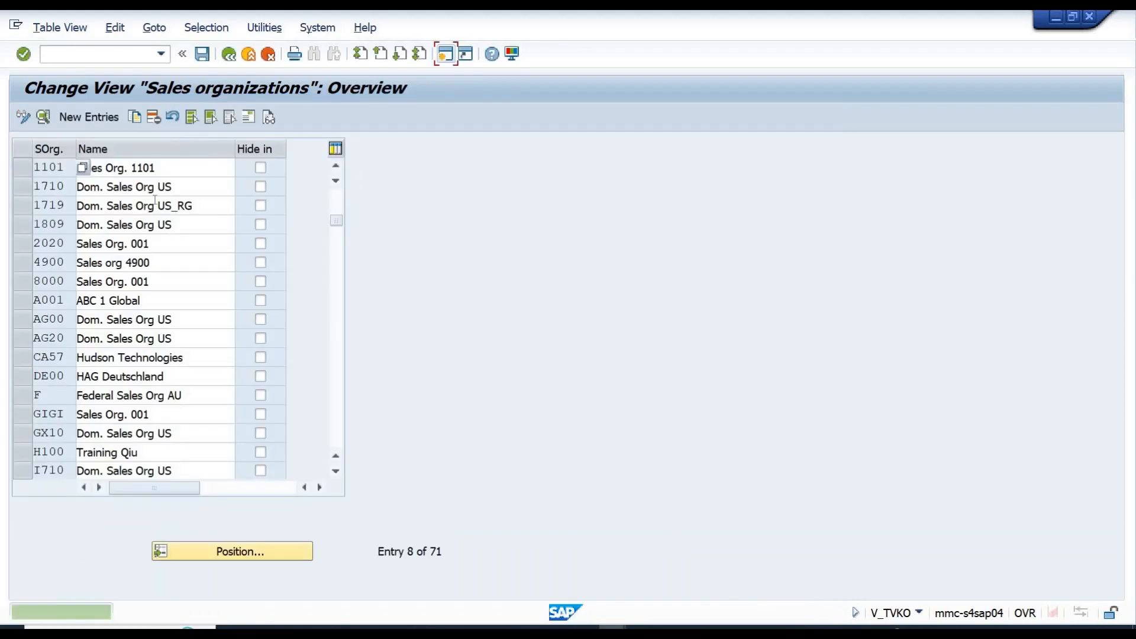
# Move "Food Lmtd." to the second name line of sales organization 1101's address and save to customizing request S5MK902213
pyautogui.doubleClick(43, 167)
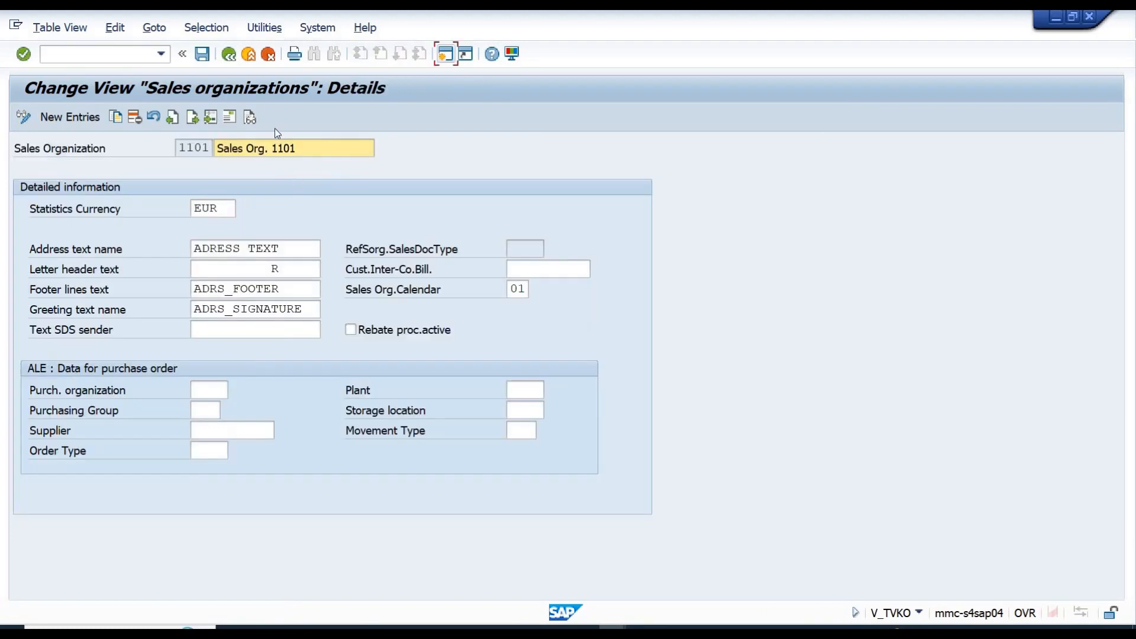
pyautogui.click(228, 121)
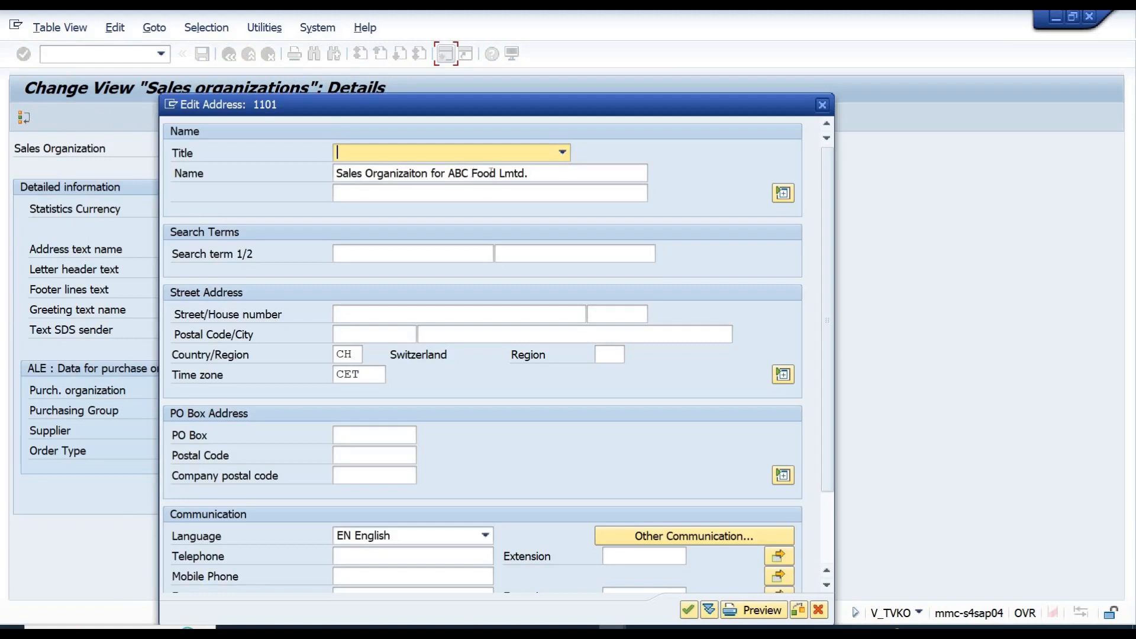
pyautogui.moveTo(472, 173); pyautogui.dragTo(565, 178)
pyautogui.hotkey('ctrl', 'c')
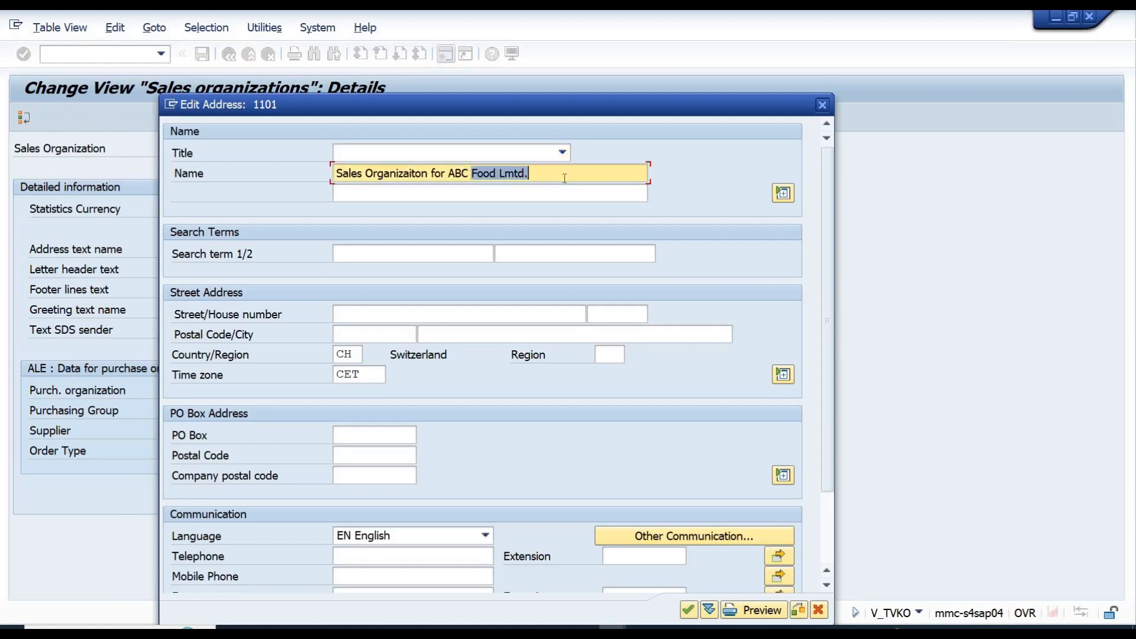
pyautogui.press('BackSpace')
pyautogui.press('Tab')
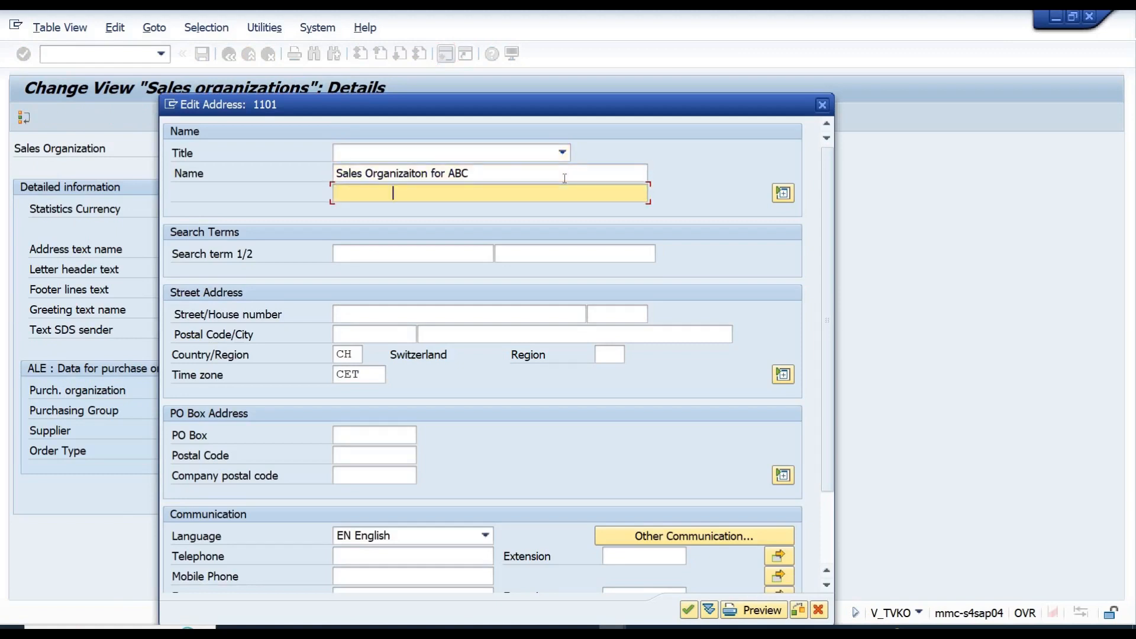
pyautogui.hotkey('ctrl', 'v')
pyautogui.click(690, 610)
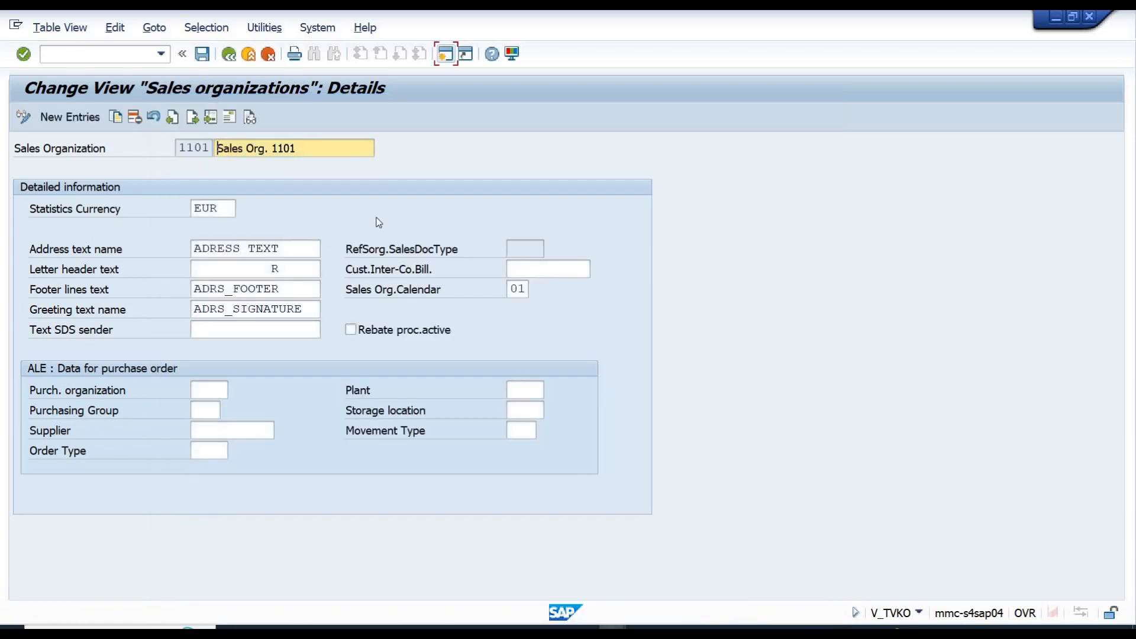
pyautogui.click(201, 54)
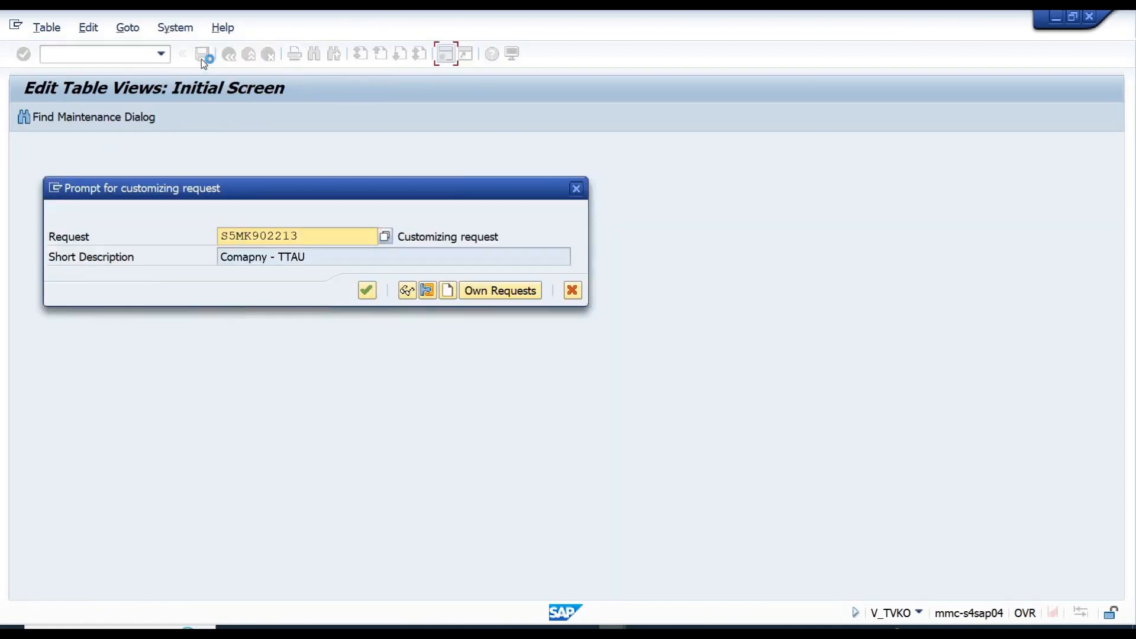
pyautogui.press('Return')
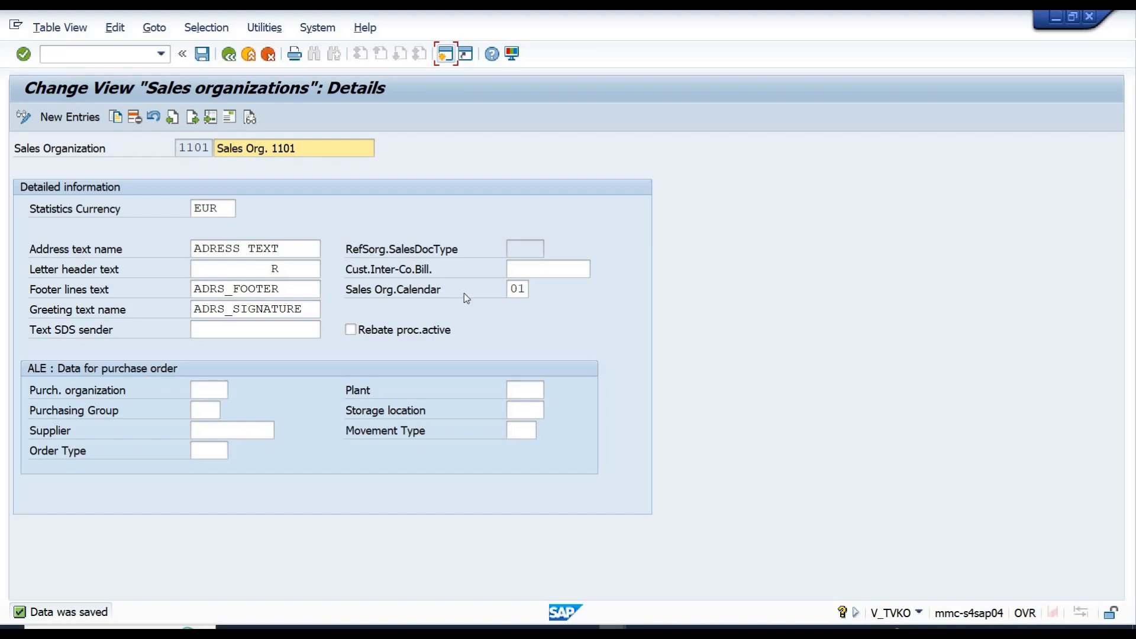
# Set the calendar of sales organization 1101 to 99 (International) and save the change
pyautogui.click(513, 290)
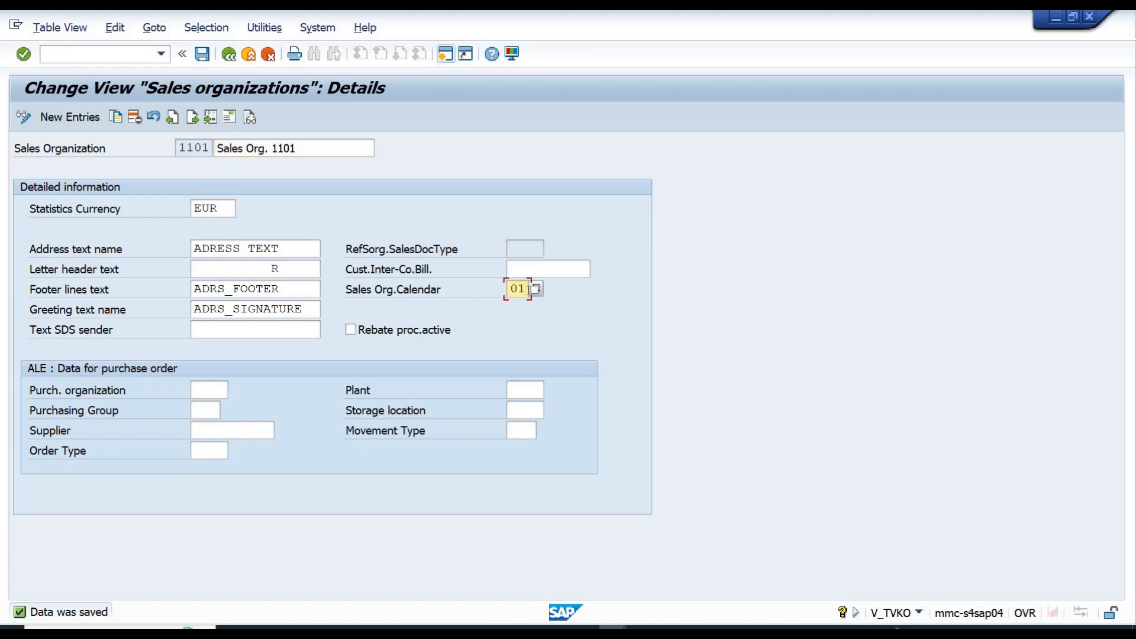
pyautogui.write('99')
pyautogui.press('Return')
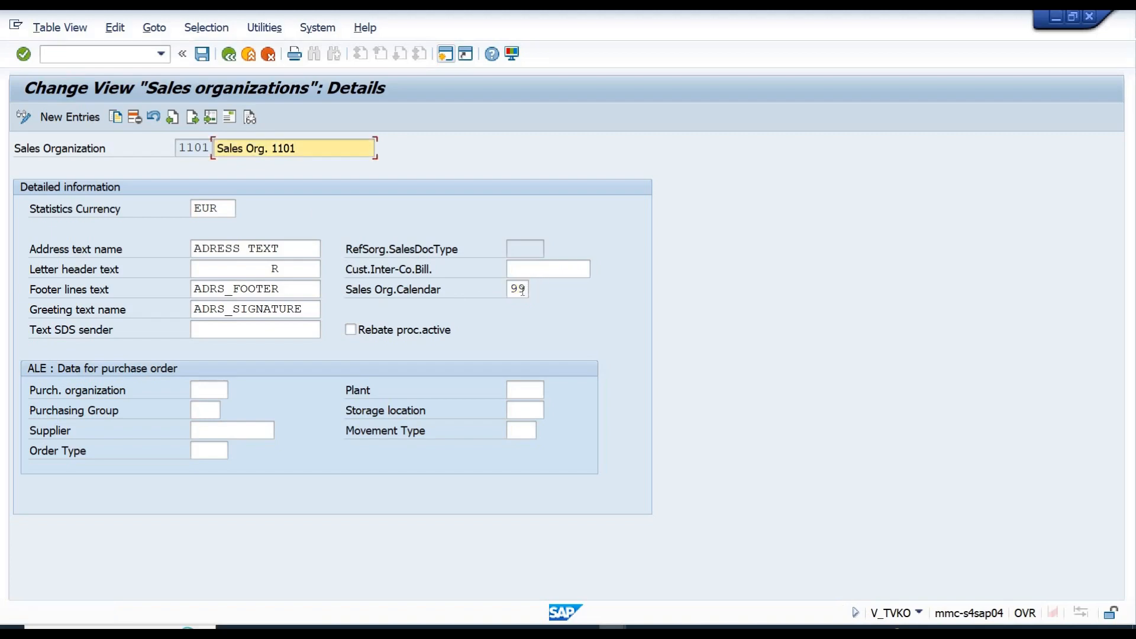
pyautogui.click(522, 290)
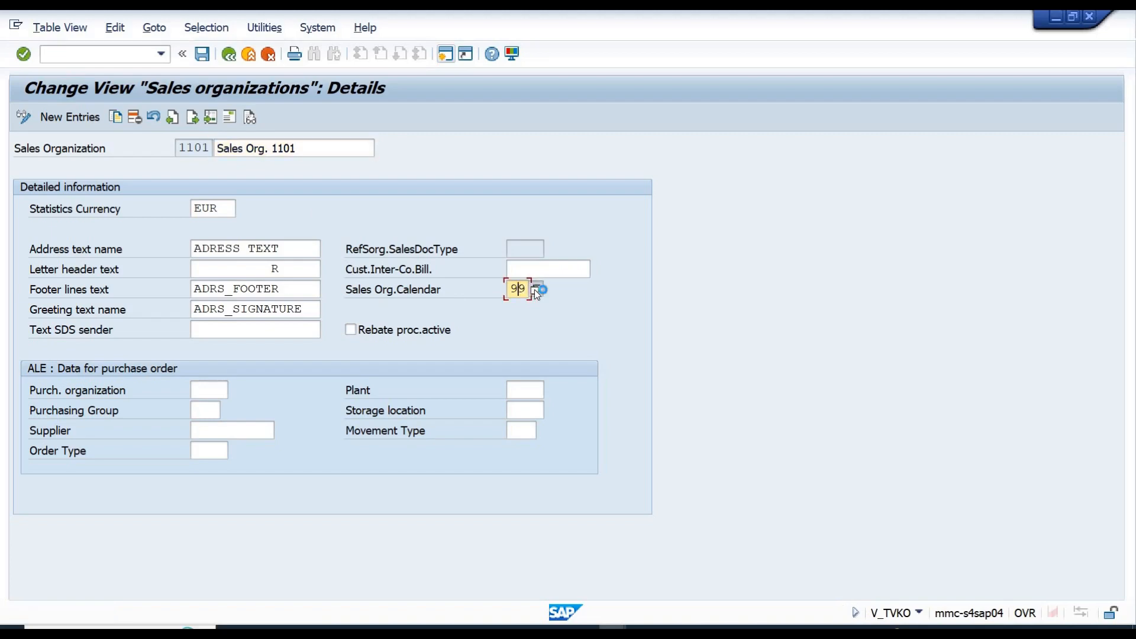
pyautogui.click(534, 289)
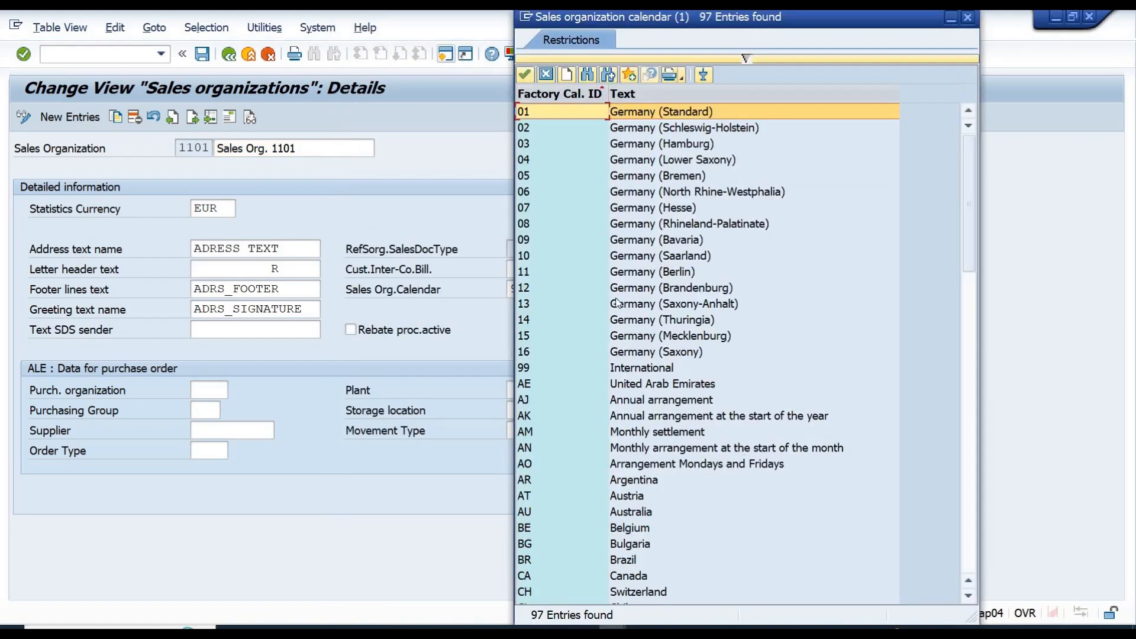
pyautogui.doubleClick(529, 370)
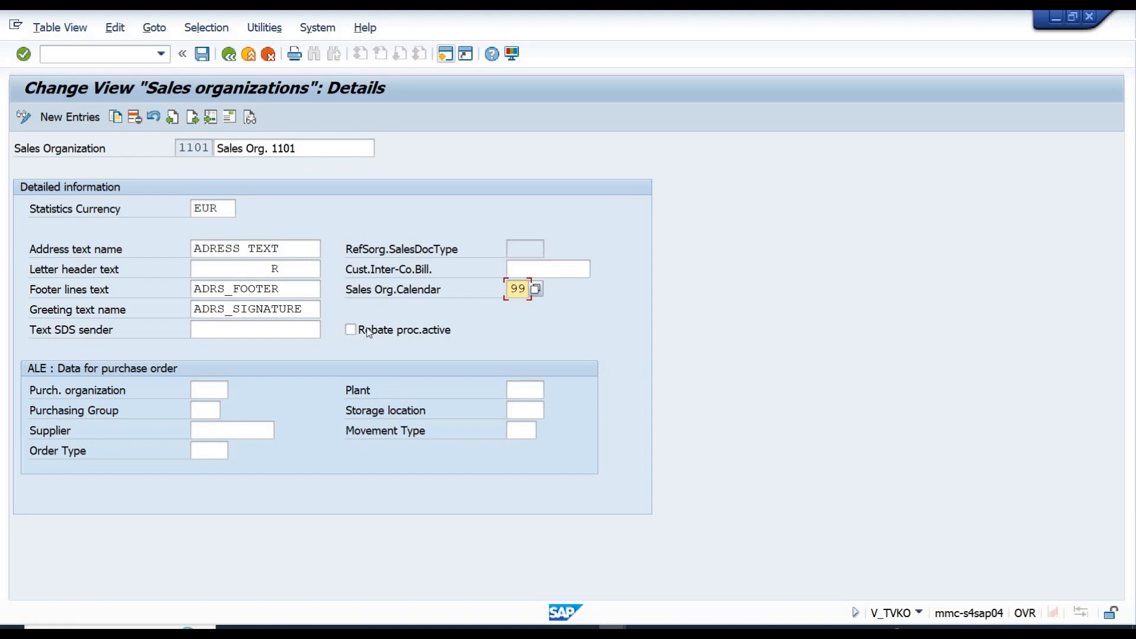
pyautogui.click(201, 54)
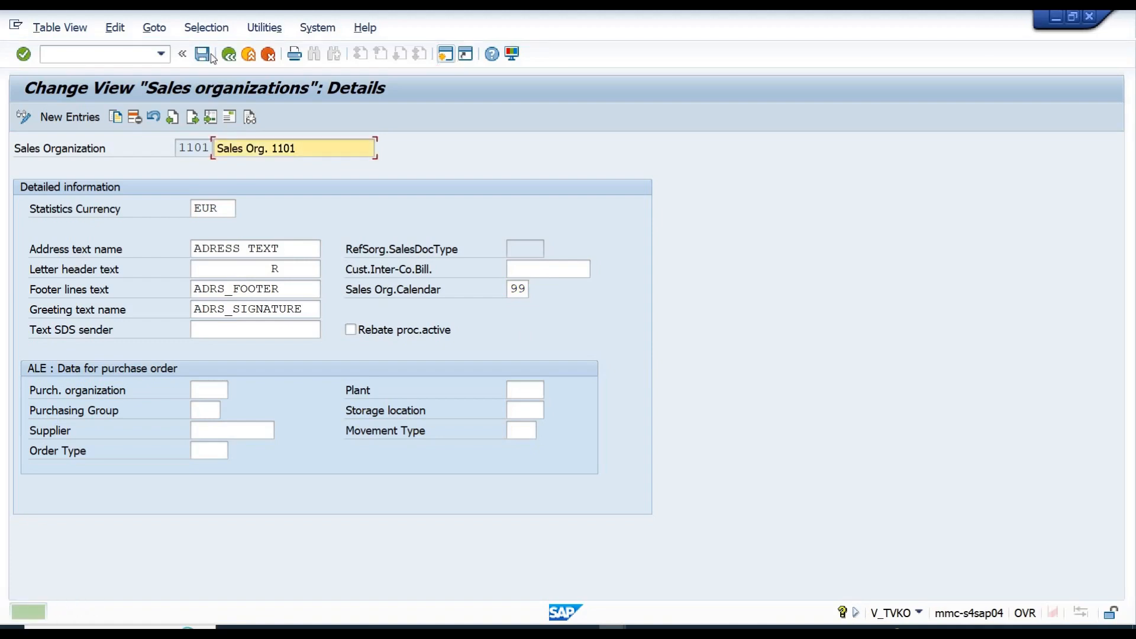
# Return to the implementation guide and select the activity for defining, copying, deleting and checking distribution channels
pyautogui.click(229, 55)
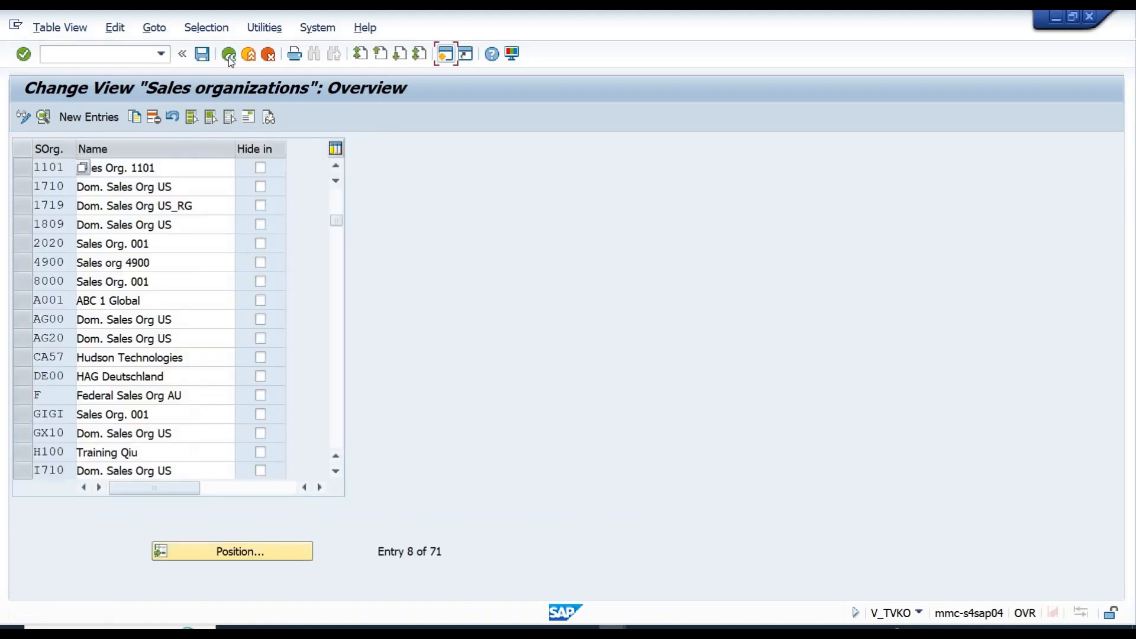
pyautogui.click(230, 55)
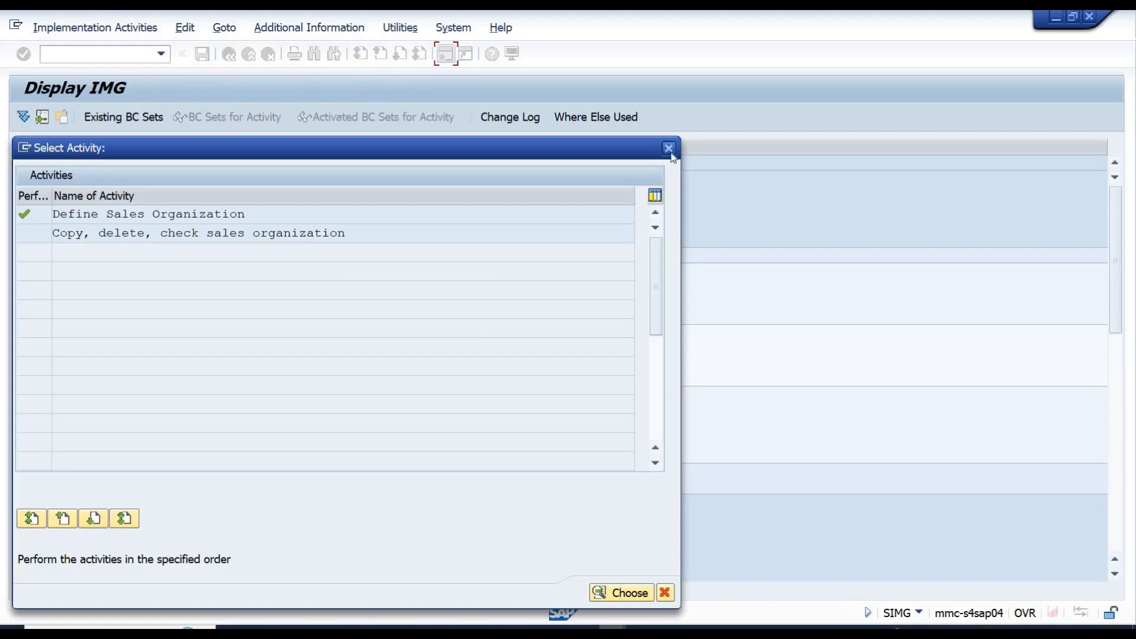
pyautogui.click(678, 153)
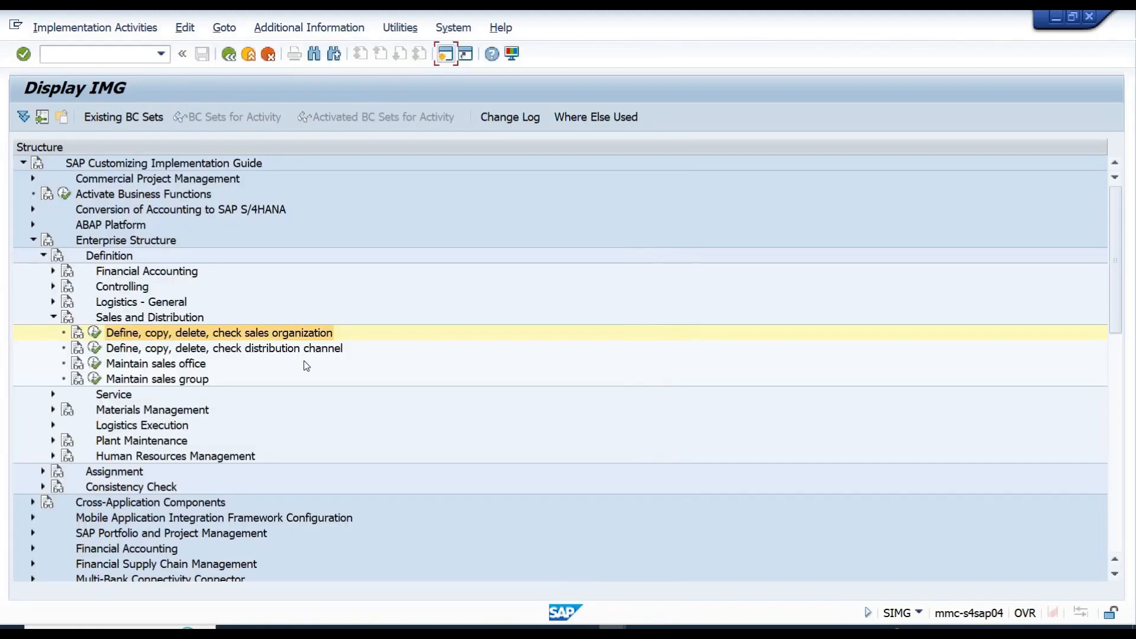
pyautogui.click(186, 354)
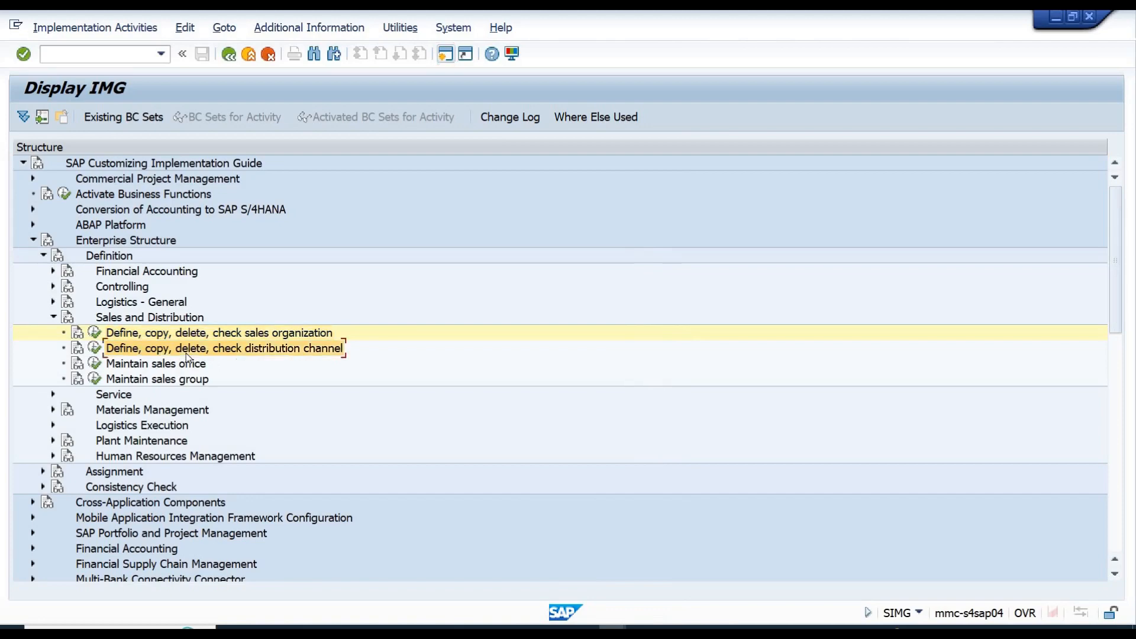
# Add a new distribution channel 02 named "Dist. Chan. Local Pd" through the activity for defining distribution channels
pyautogui.click(95, 349)
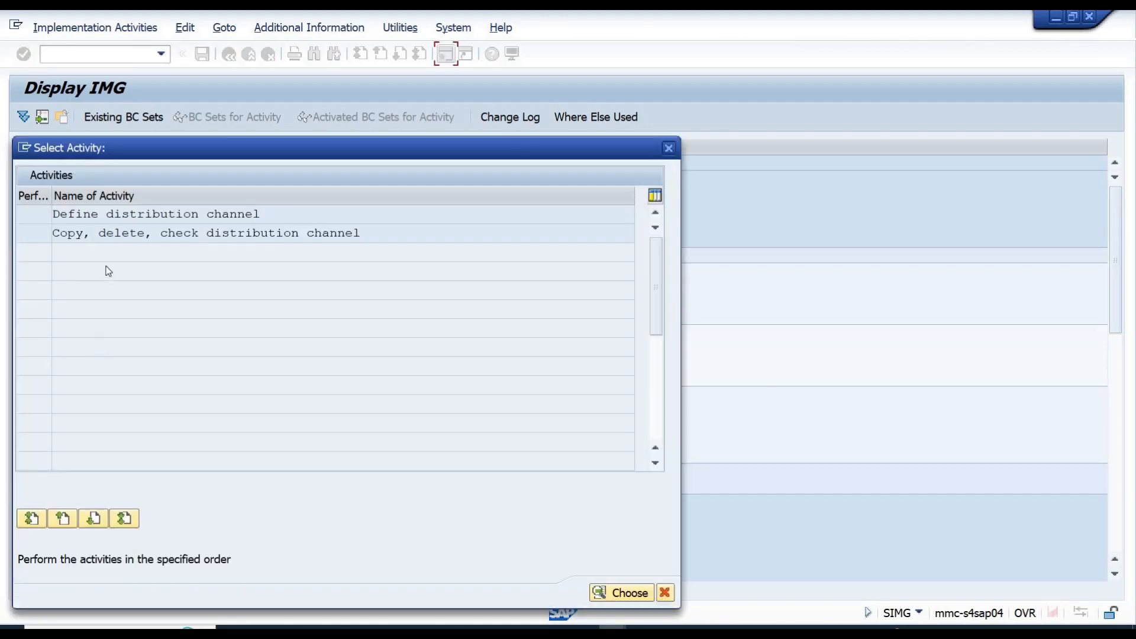
pyautogui.doubleClick(158, 213)
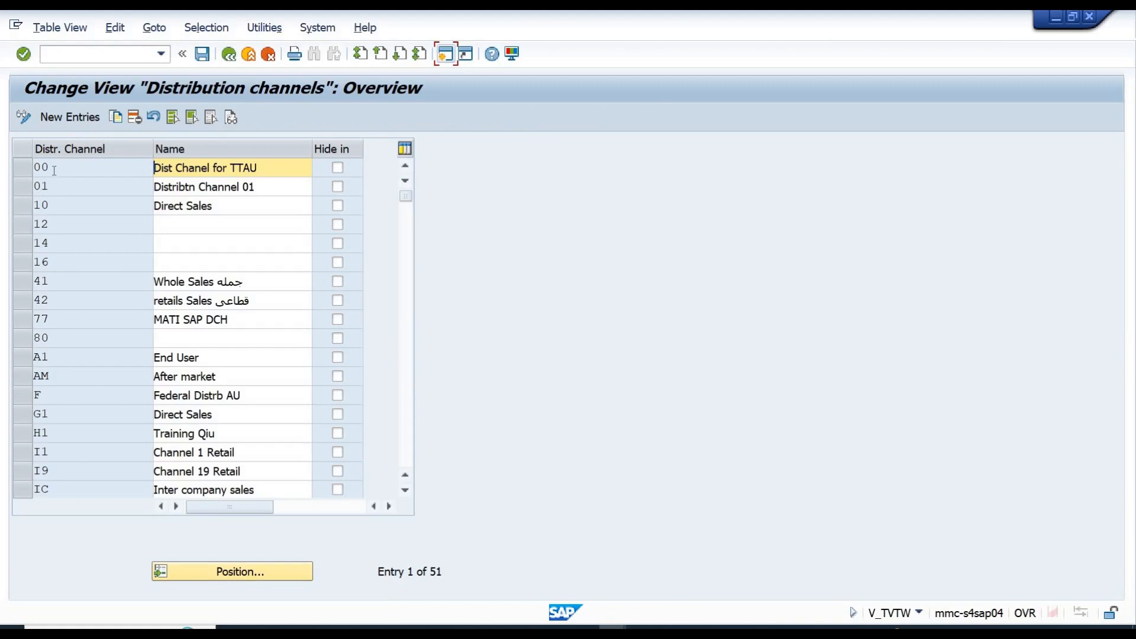
pyautogui.click(81, 121)
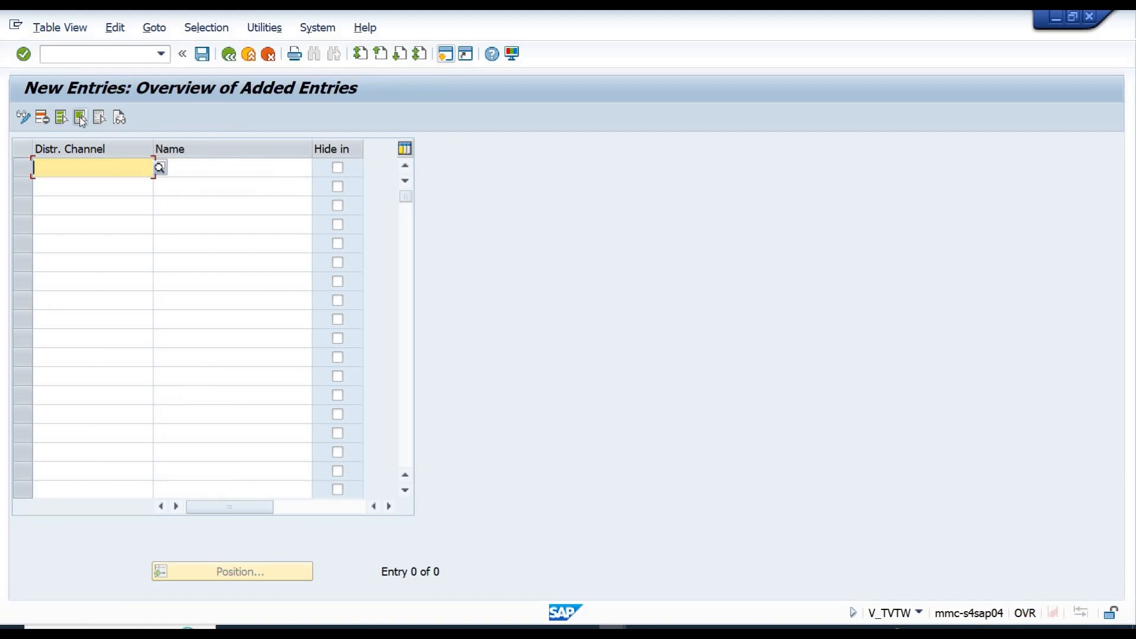
pyautogui.write('02')
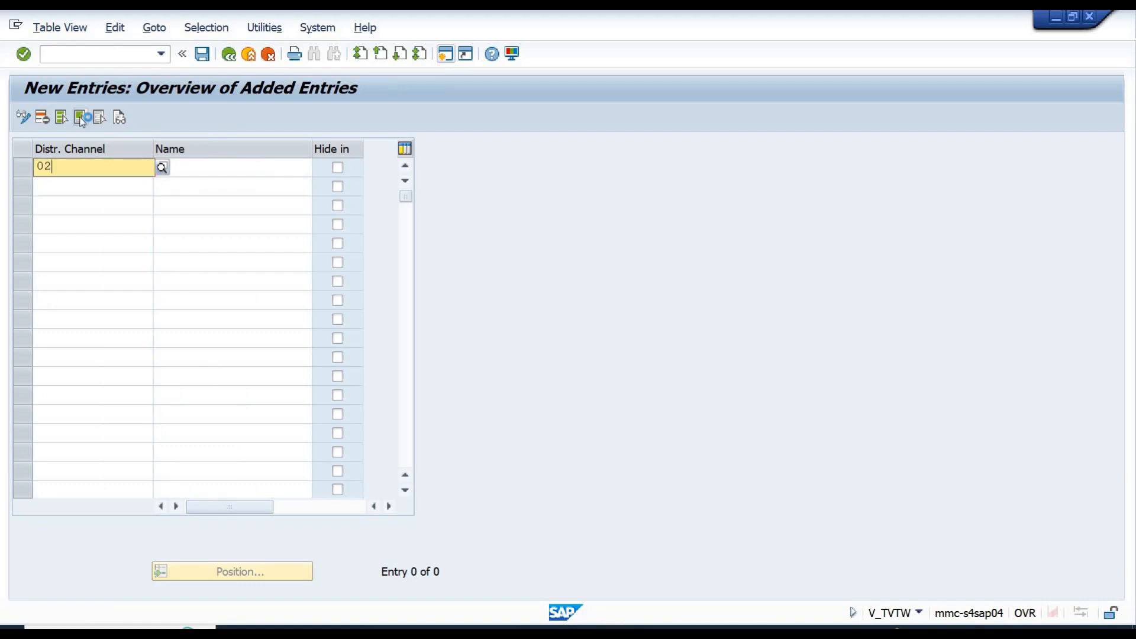
pyautogui.press('Tab')
pyautogui.write('Dis')
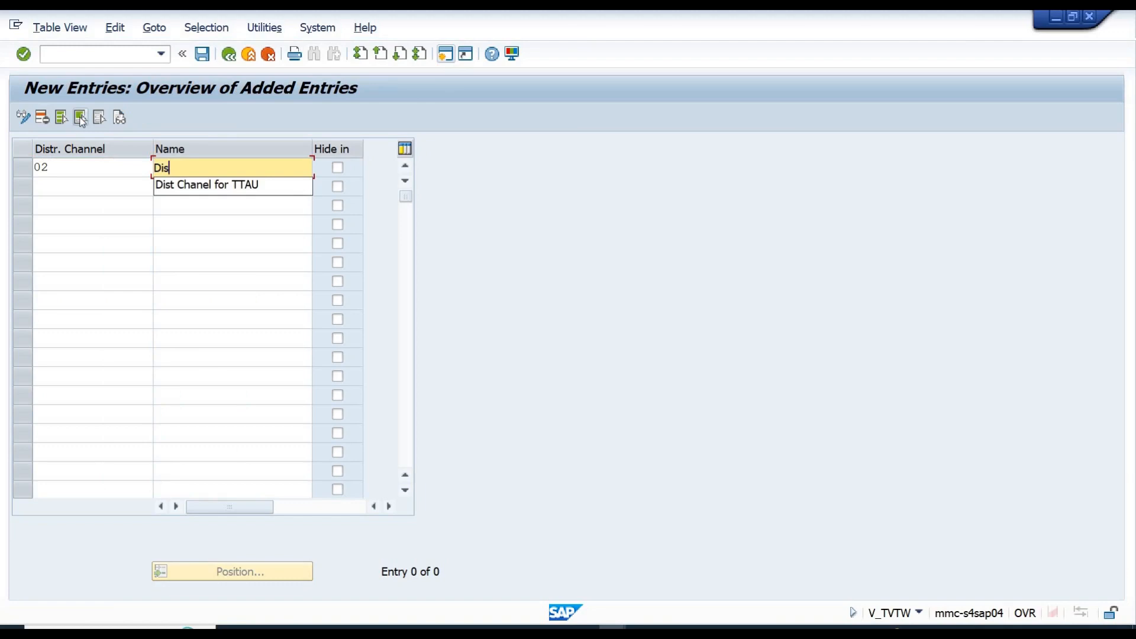
pyautogui.write('tribut')
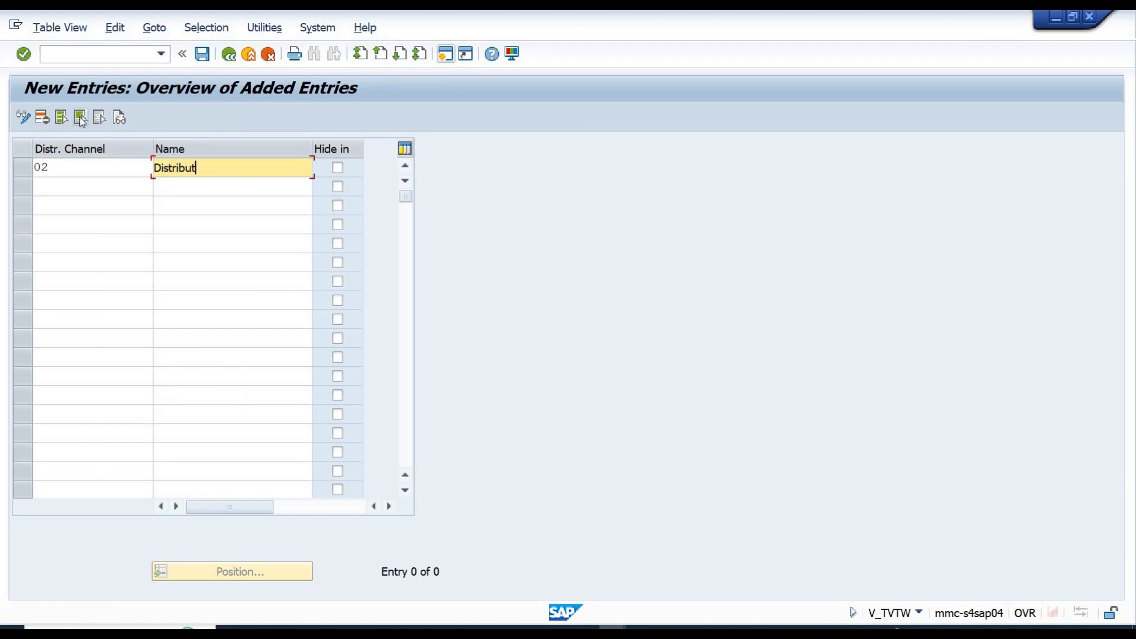
pyautogui.press('BackSpace')
pyautogui.press('BackSpace')
pyautogui.press('BackSpace')
pyautogui.press('BackSpace')
pyautogui.press('BackSpace')
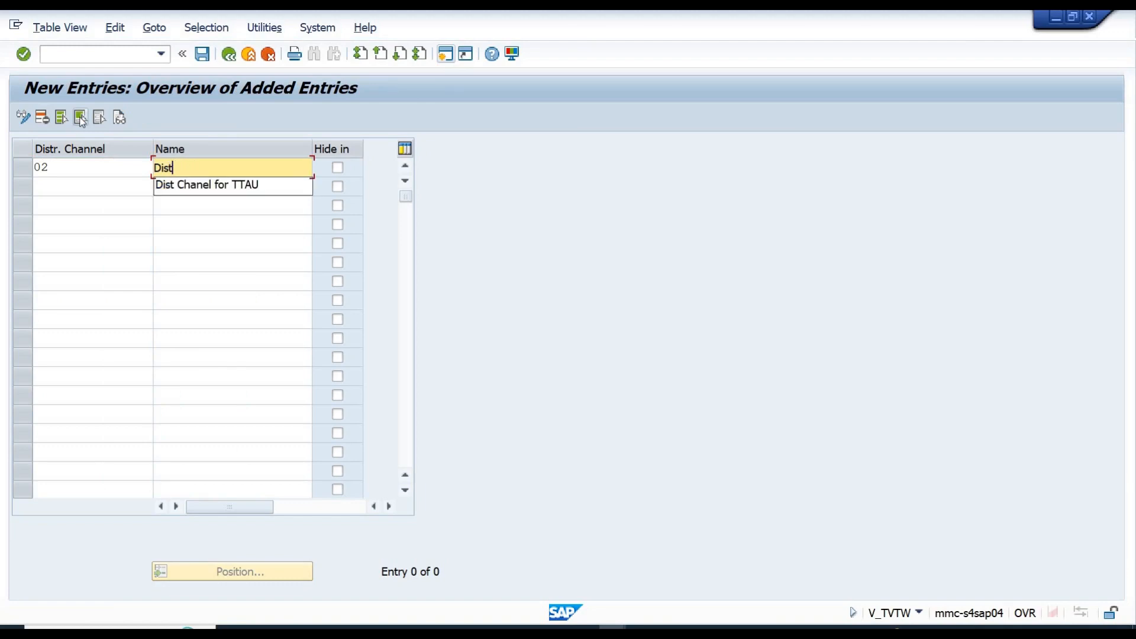
pyautogui.write('. Chann')
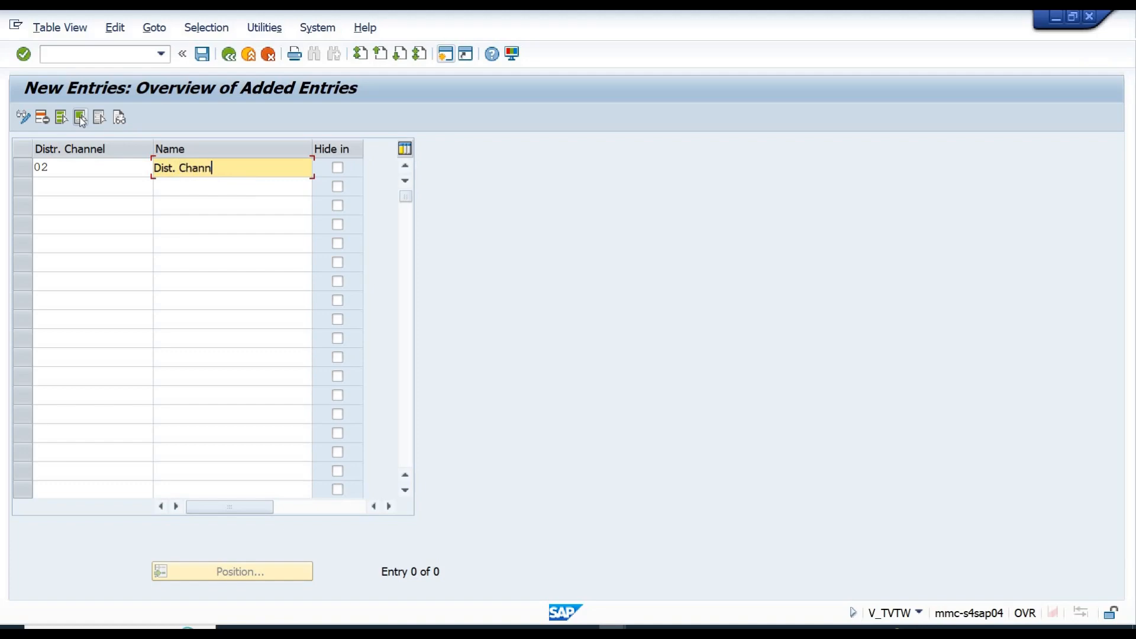
pyautogui.press('BackSpace')
pyautogui.write('. for ')
pyautogui.write('Loca')
pyautogui.press('BackSpace')
pyautogui.press('BackSpace')
pyautogui.press('BackSpace')
pyautogui.press('BackSpace')
pyautogui.press('BackSpace')
pyautogui.press('BackSpace')
pyautogui.press('BackSpace')
pyautogui.press('BackSpace')
pyautogui.press('BackSpace')
pyautogui.write('Local Pr')
pyautogui.press('BackSpace')
pyautogui.write('d')
# Save the new distribution channel 02 and return to the implementation guide
pyautogui.click(202, 54)
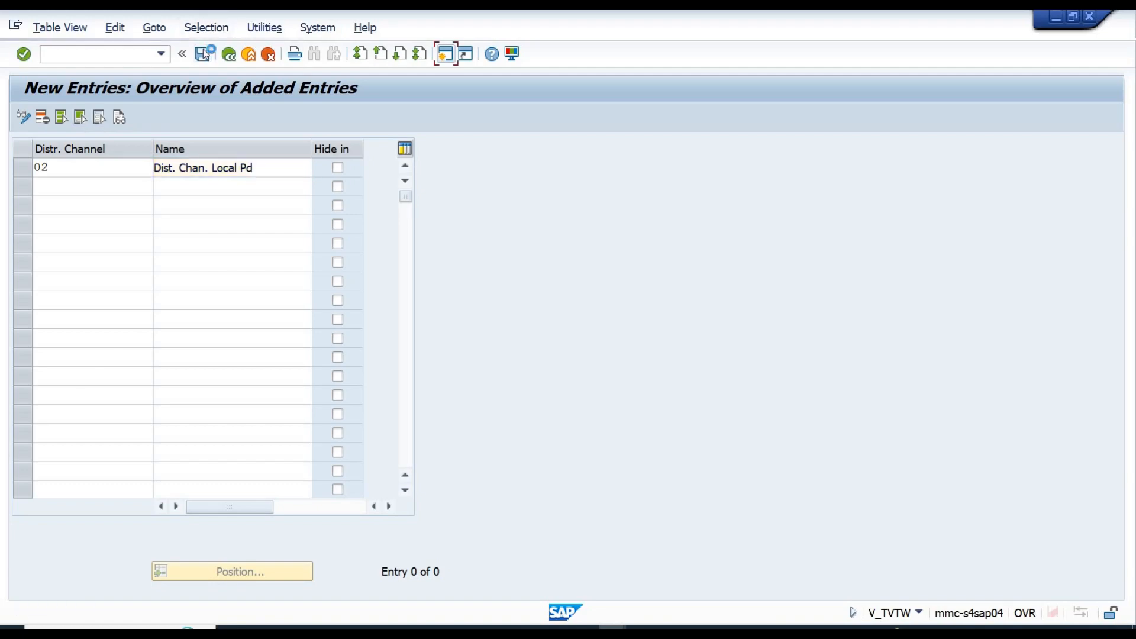
pyautogui.press('Return')
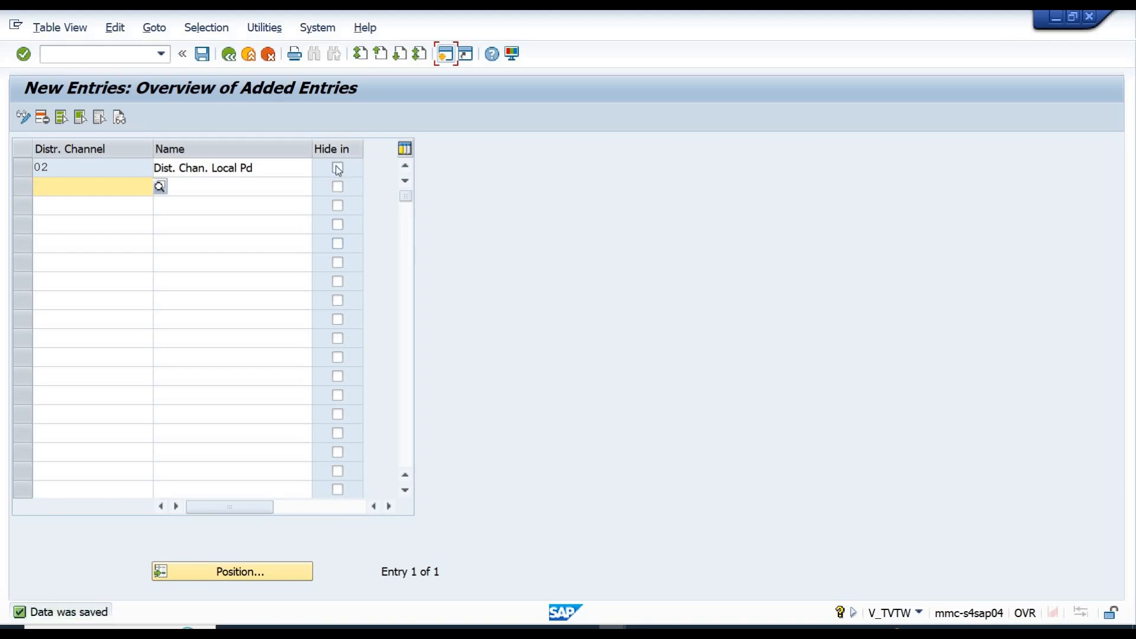
pyautogui.click(202, 54)
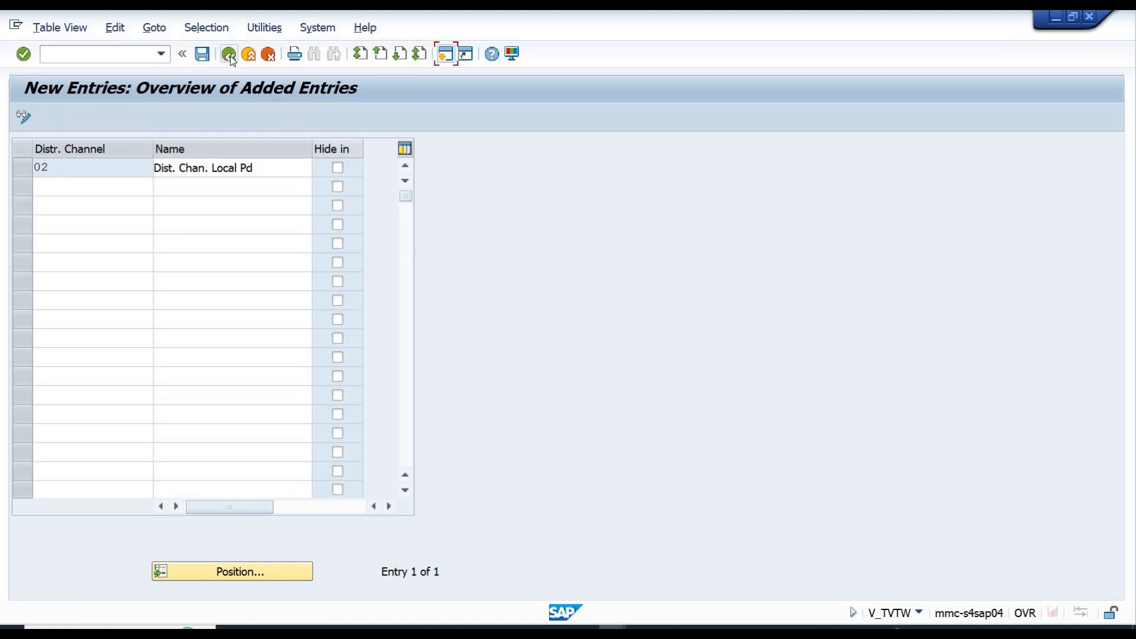
pyautogui.click(231, 57)
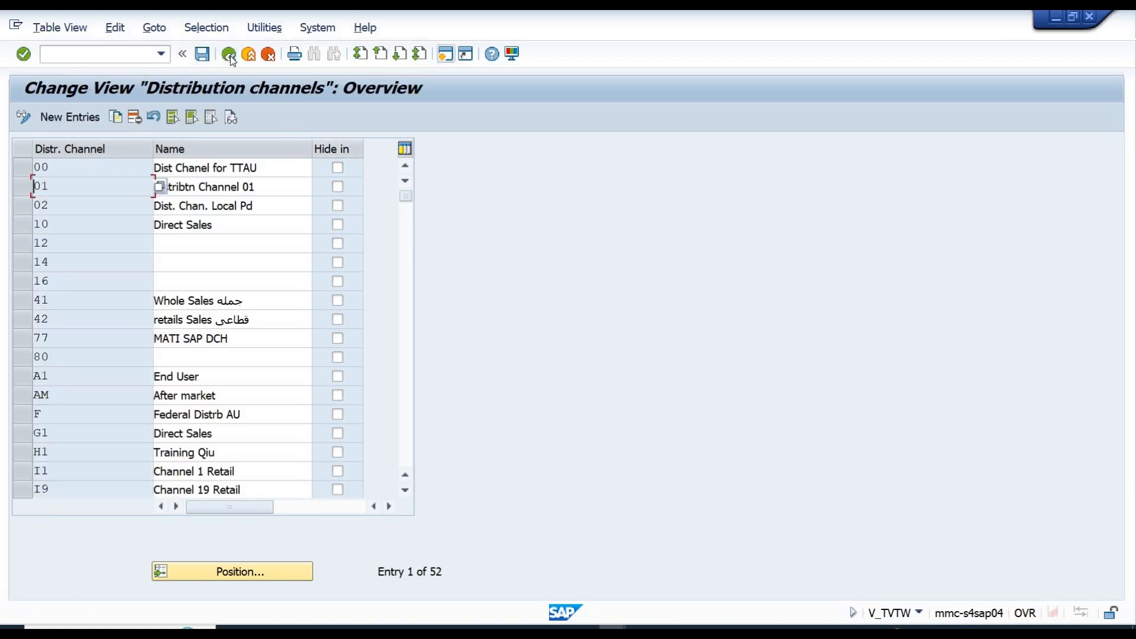
pyautogui.click(230, 57)
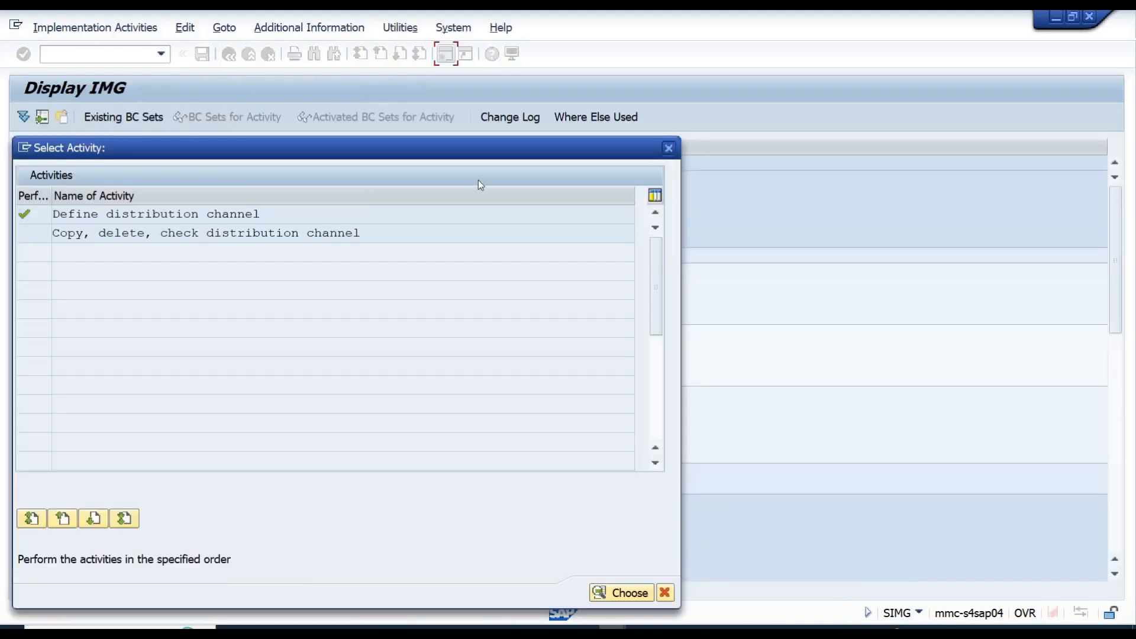
pyautogui.click(669, 148)
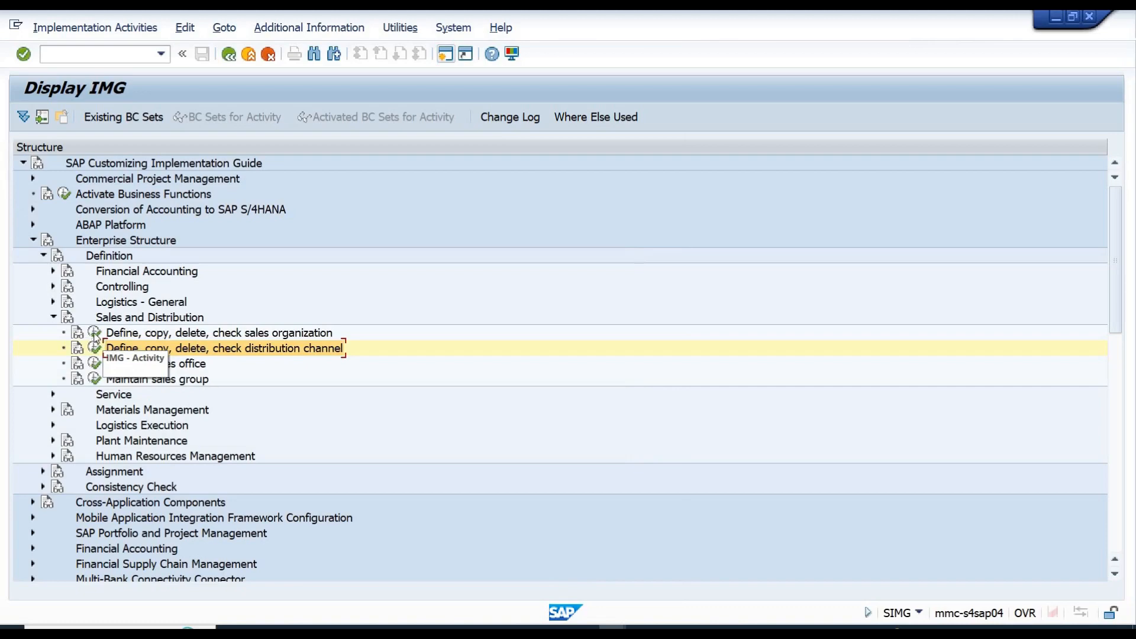
# Mark sales organization 1101 as hidden in its definition, save to customizing request S5MK902213, and leave the overview
pyautogui.click(94, 334)
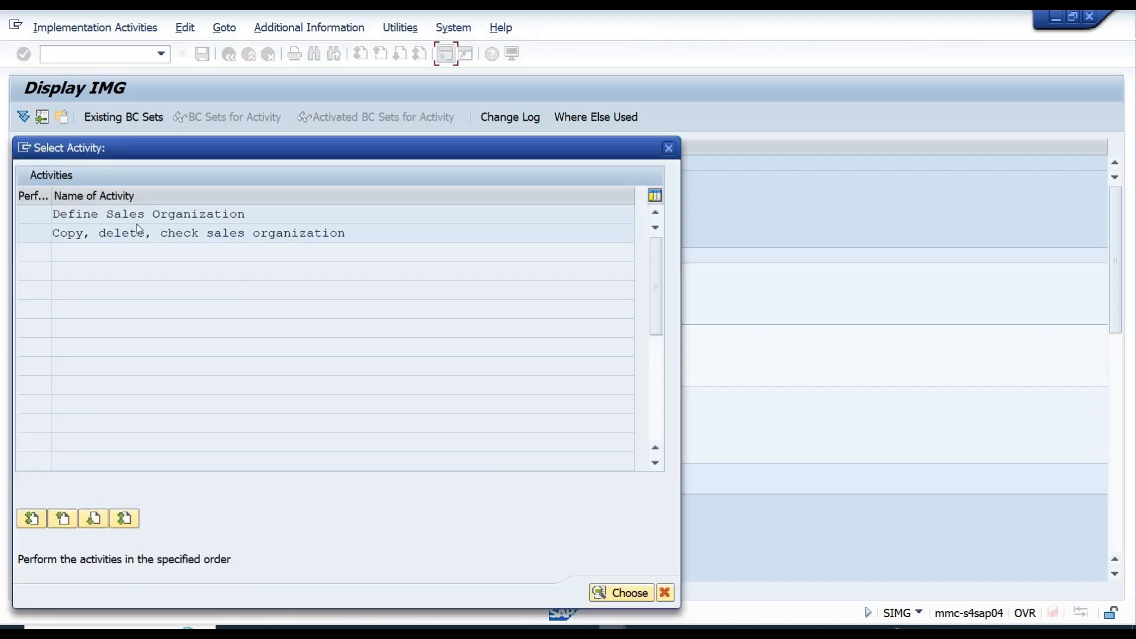
pyautogui.doubleClick(125, 216)
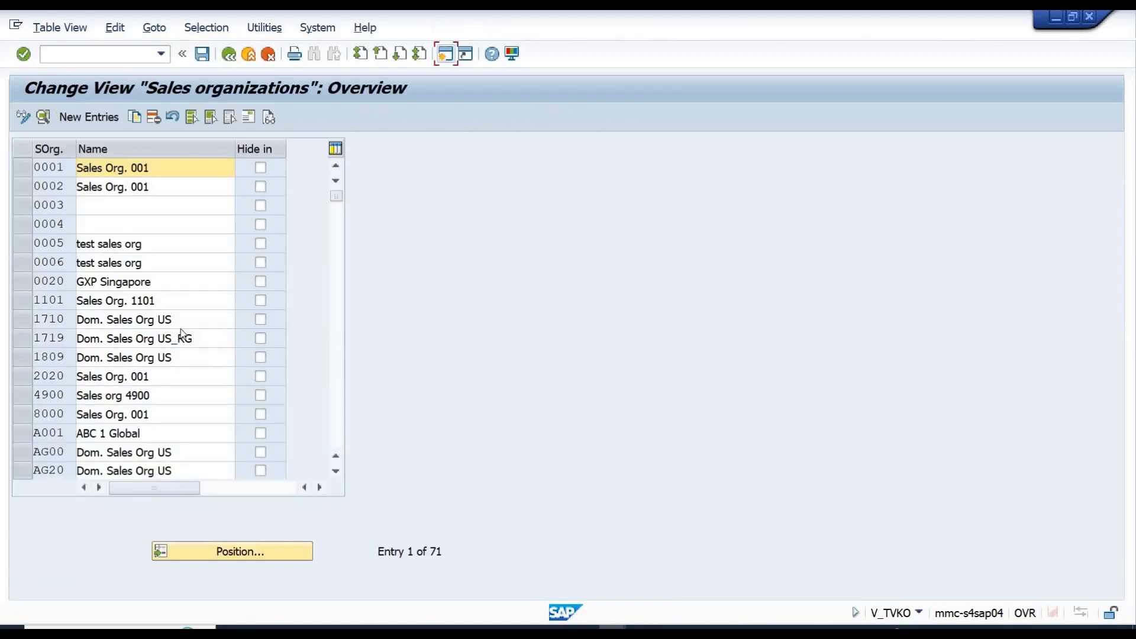
pyautogui.click(243, 552)
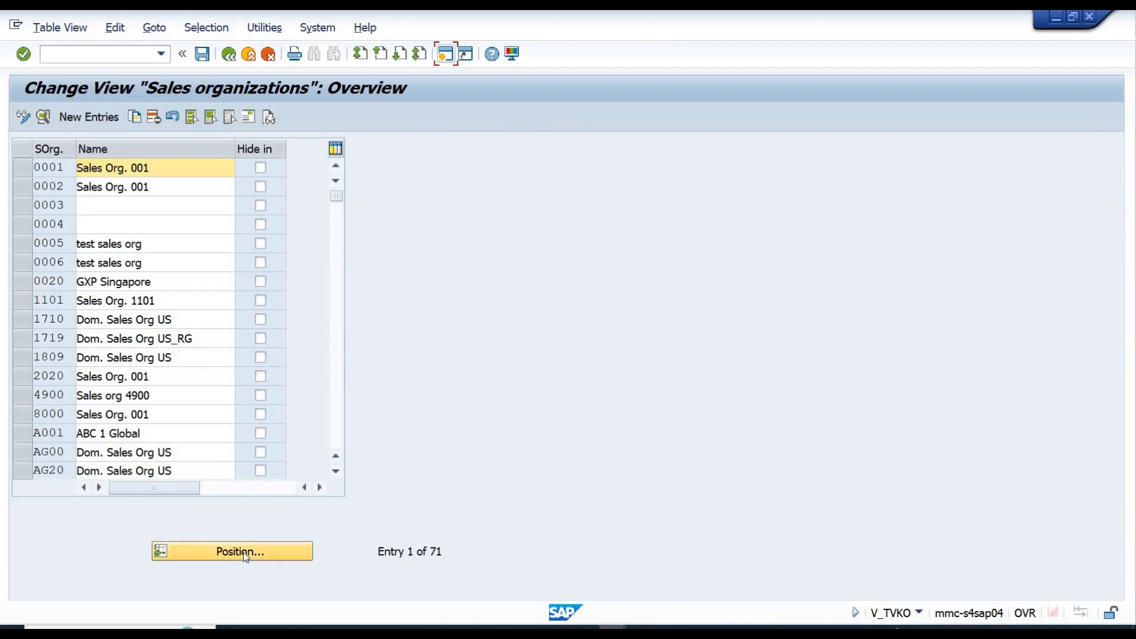
pyautogui.write('1101')
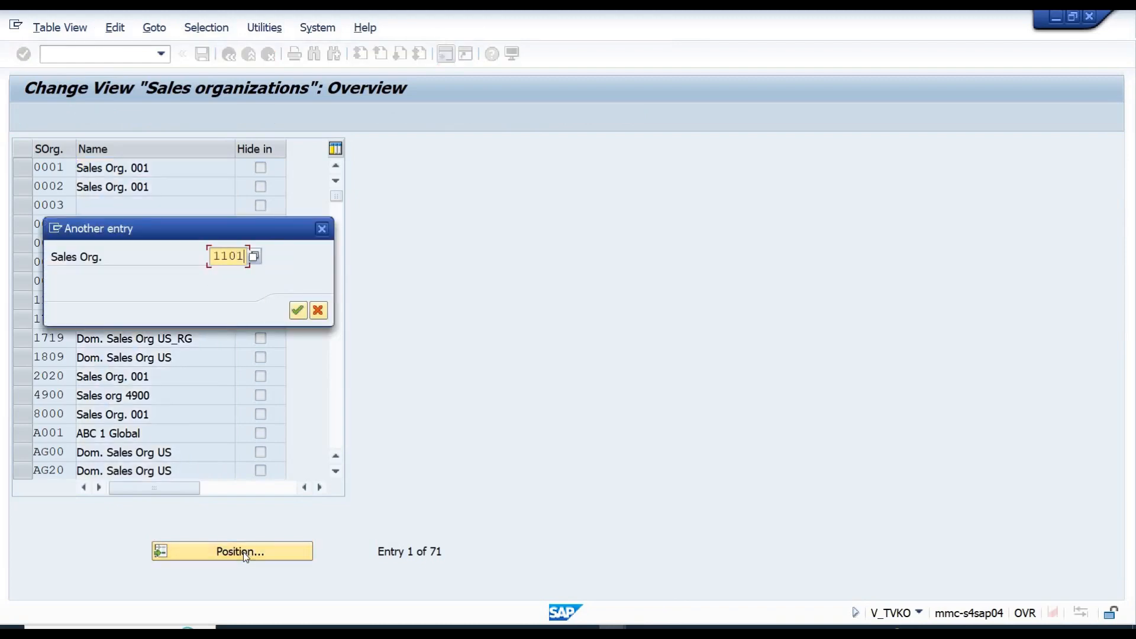
pyautogui.press('Return')
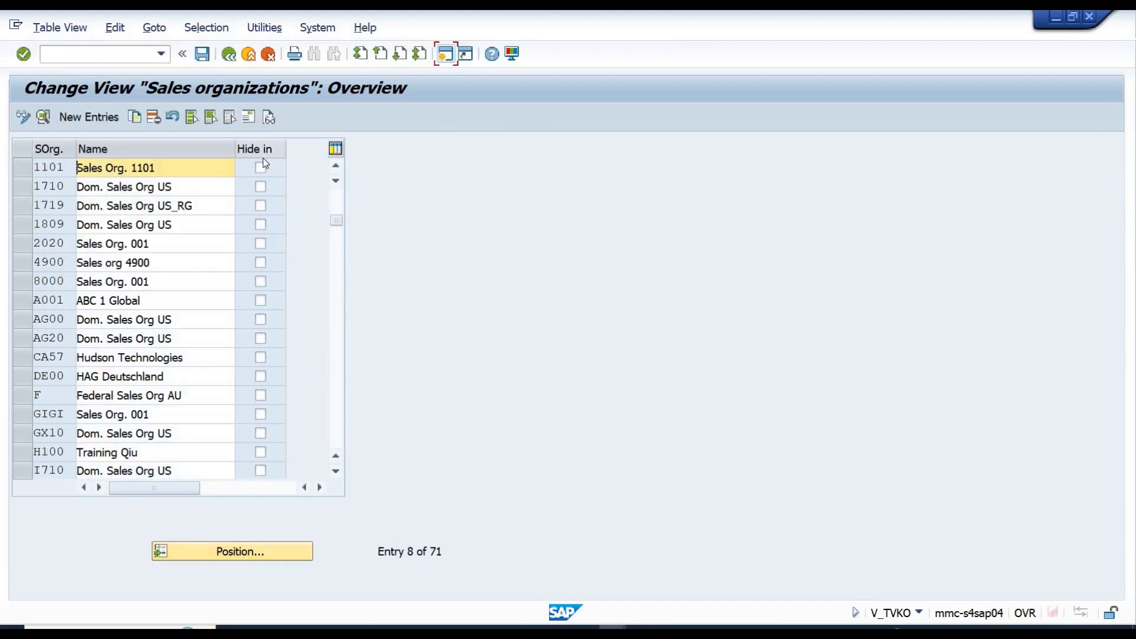
pyautogui.click(261, 168)
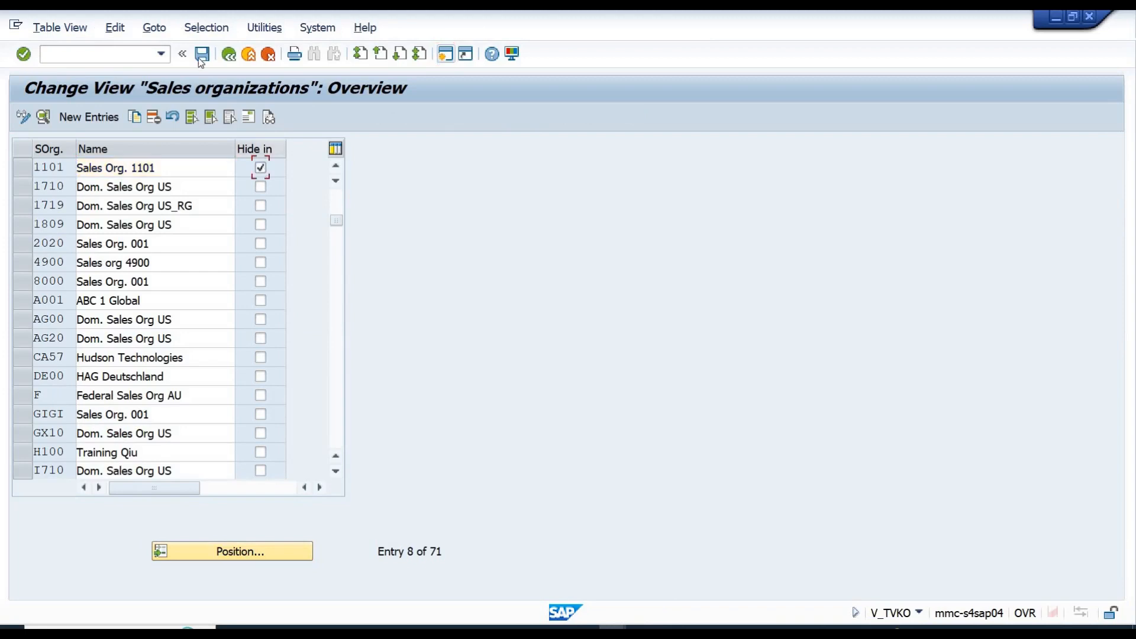
pyautogui.click(201, 57)
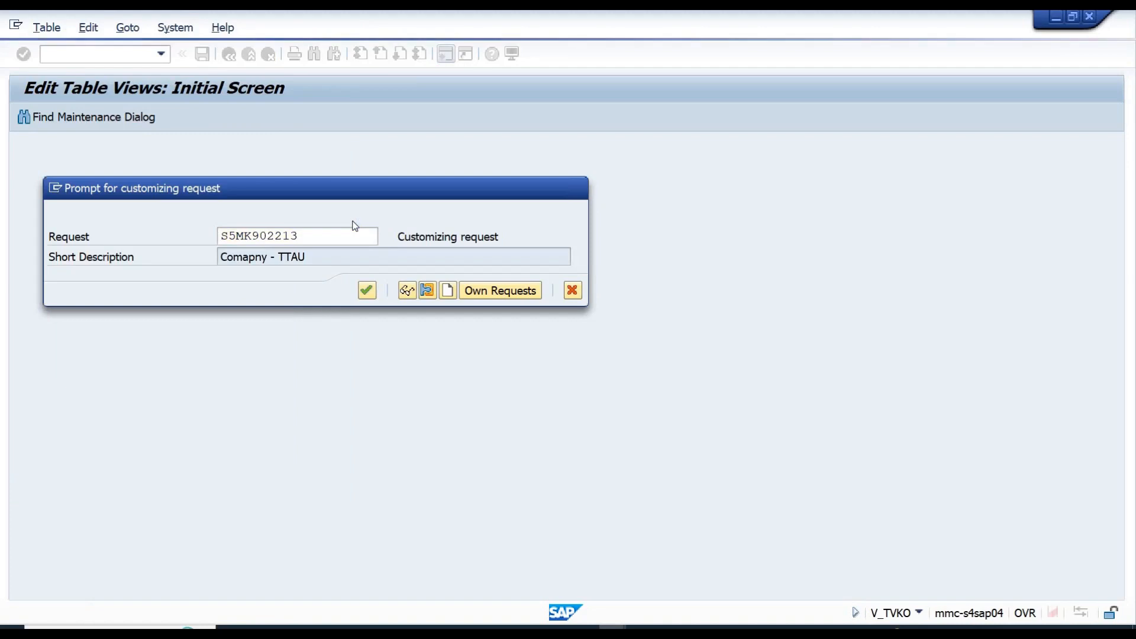
pyautogui.press('Return')
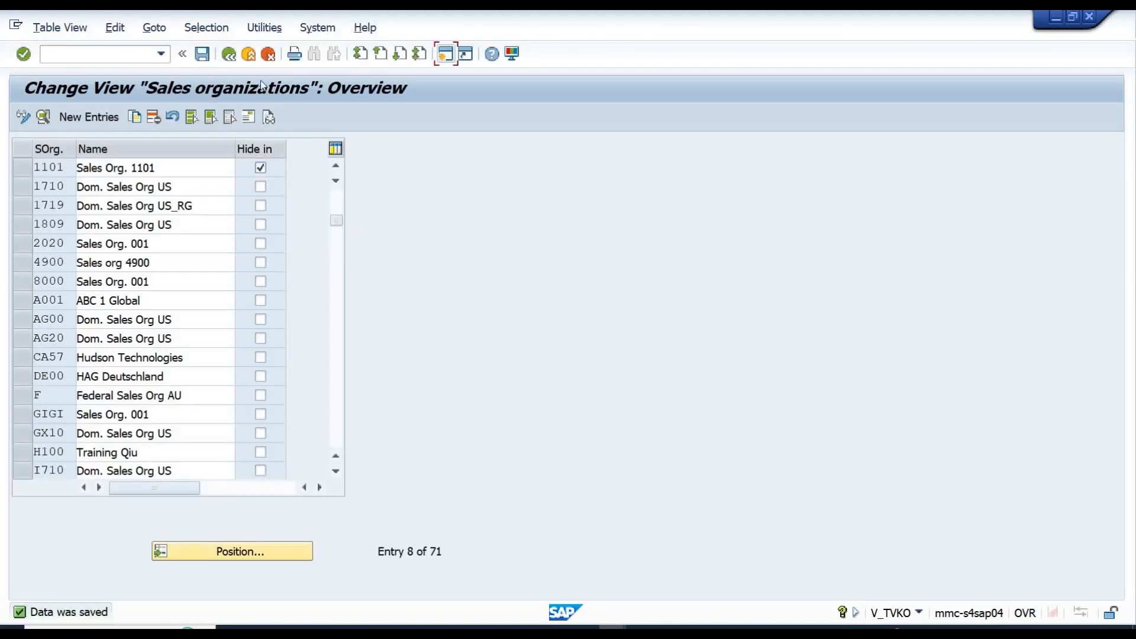
pyautogui.click(229, 55)
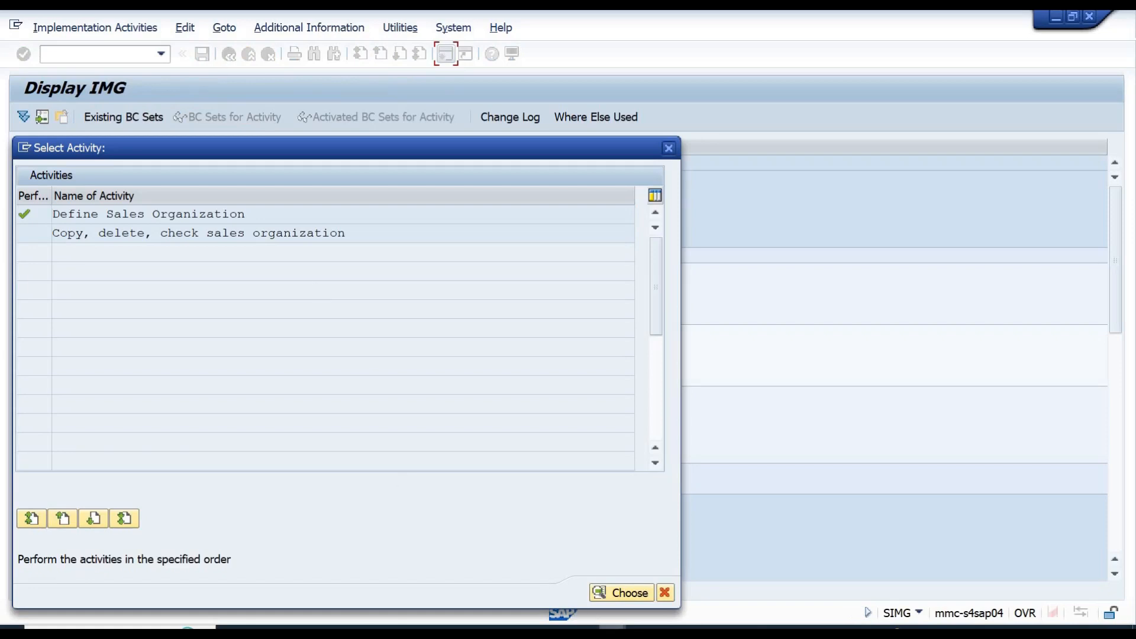
# Switch to the sales document session and restart sales document creation with transaction VA01
pyautogui.moveTo(612, 631)
pyautogui.click(769, 577)
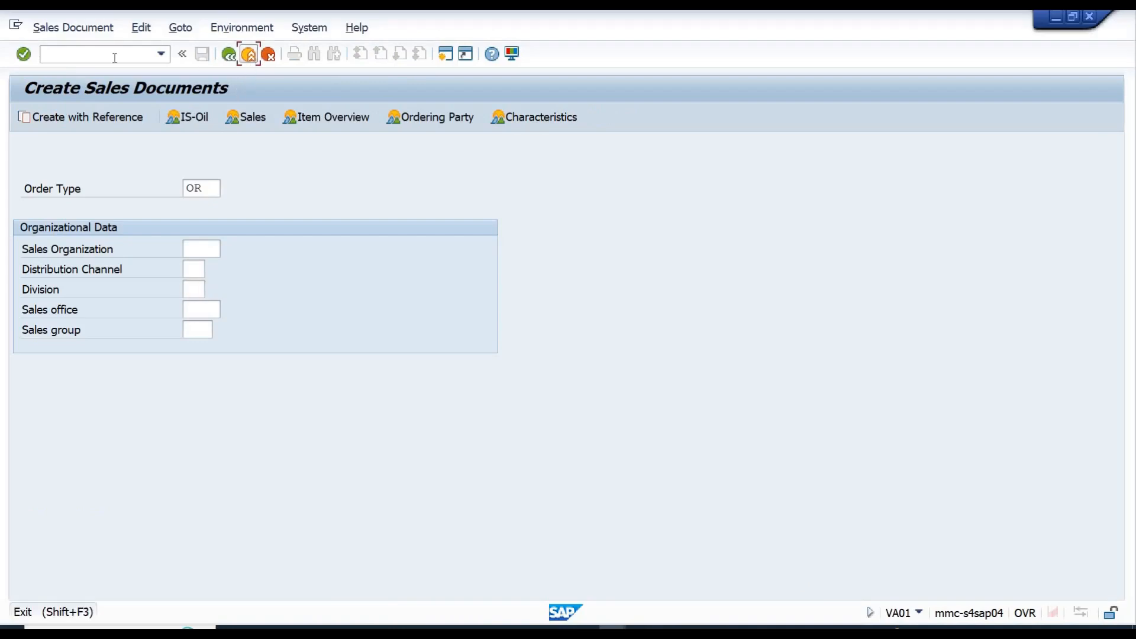
pyautogui.click(248, 55)
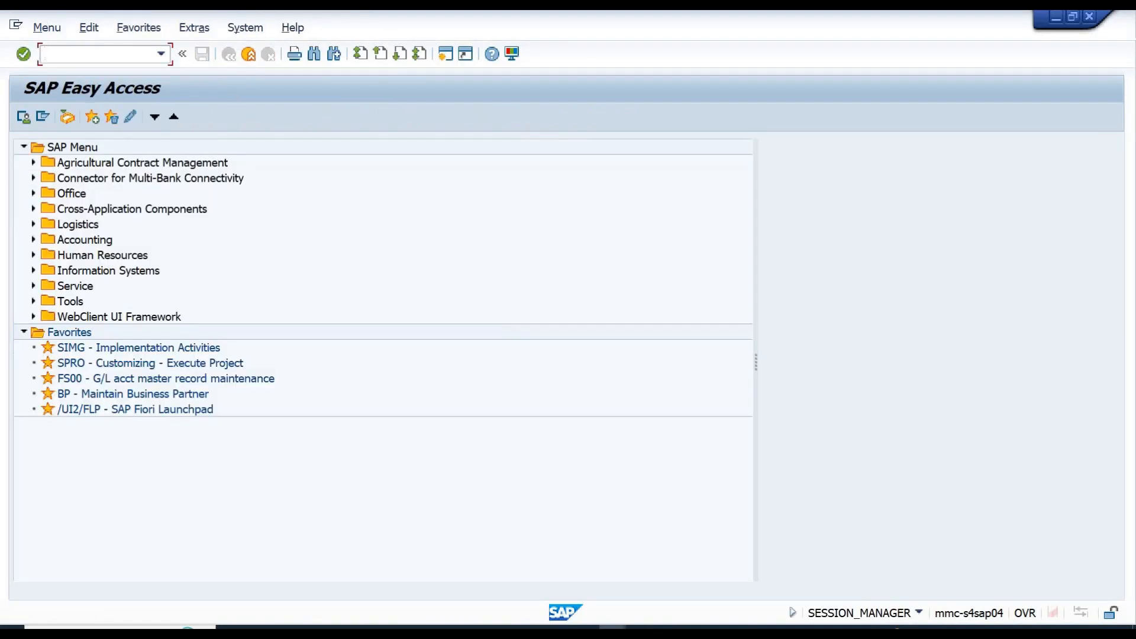
pyautogui.write('va01')
pyautogui.press('Return')
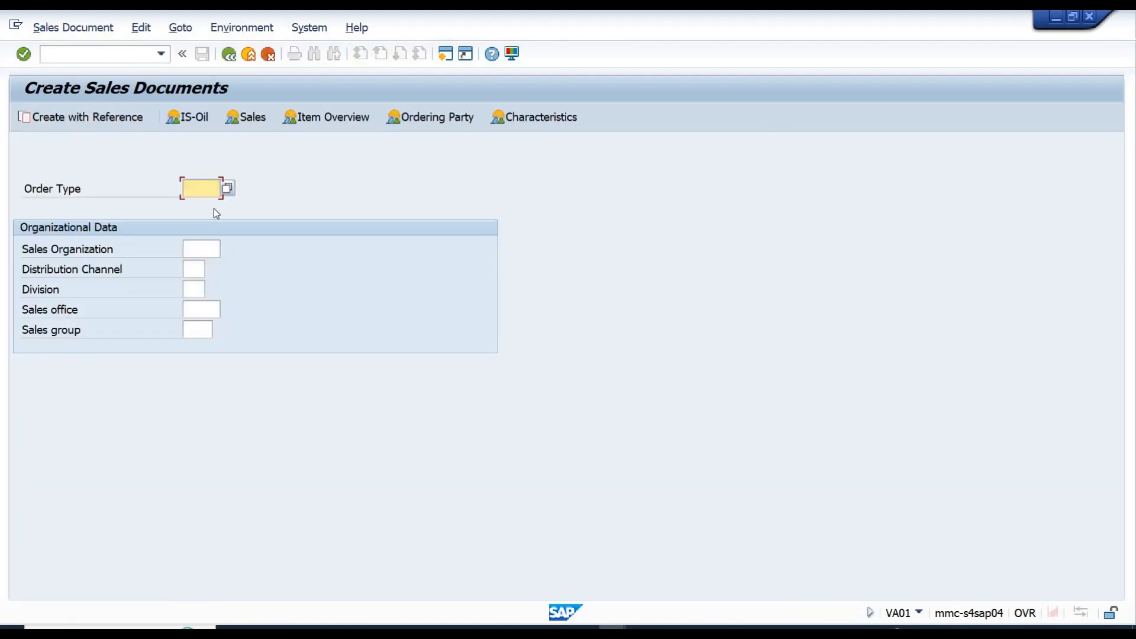
# Enter order type OR and check the sales organization value list for entry 1101
pyautogui.write('or')
pyautogui.press('Tab')
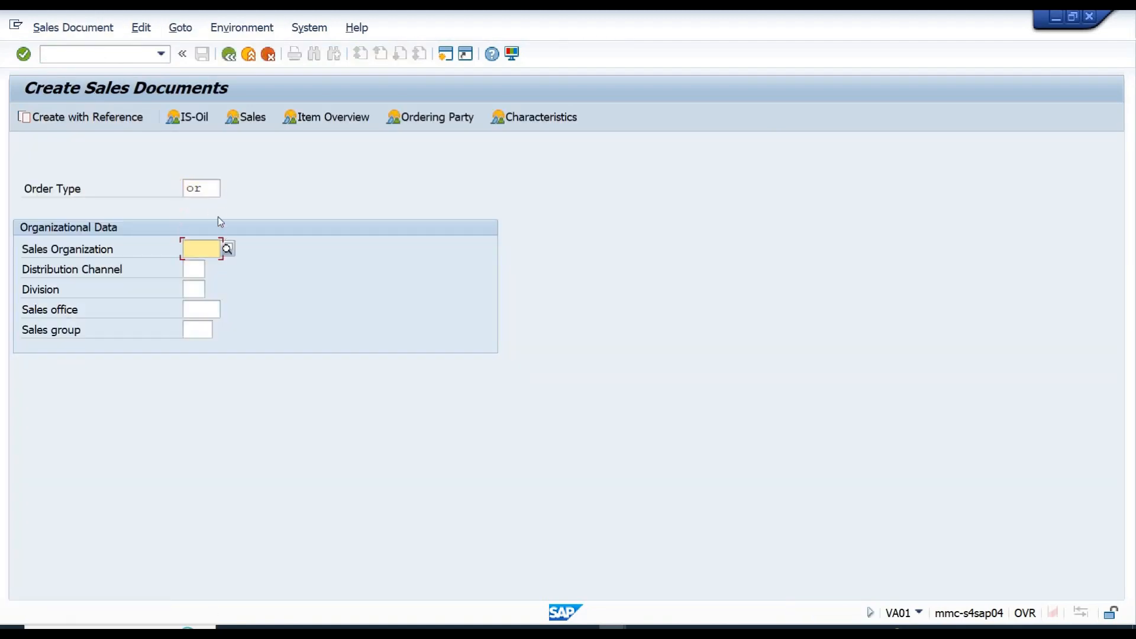
pyautogui.click(229, 249)
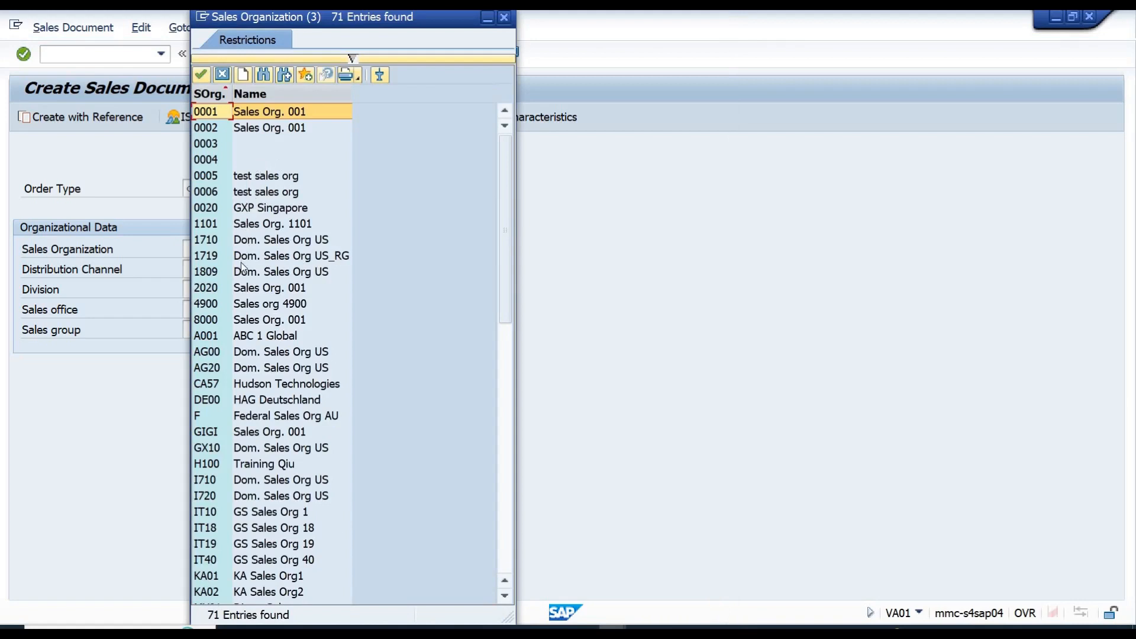
pyautogui.click(207, 228)
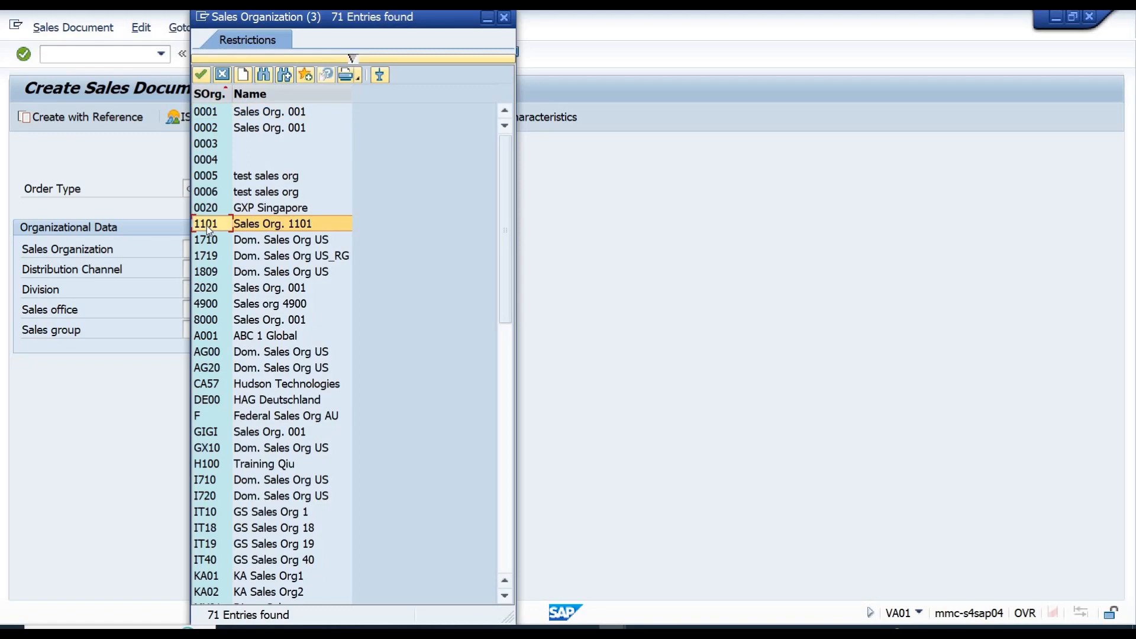
# Reopen the sales organization definition, read the field help for 1101's hide option, and save with the option selected
pyautogui.hotkey('alt', 'Tab')
pyautogui.press('Tab')
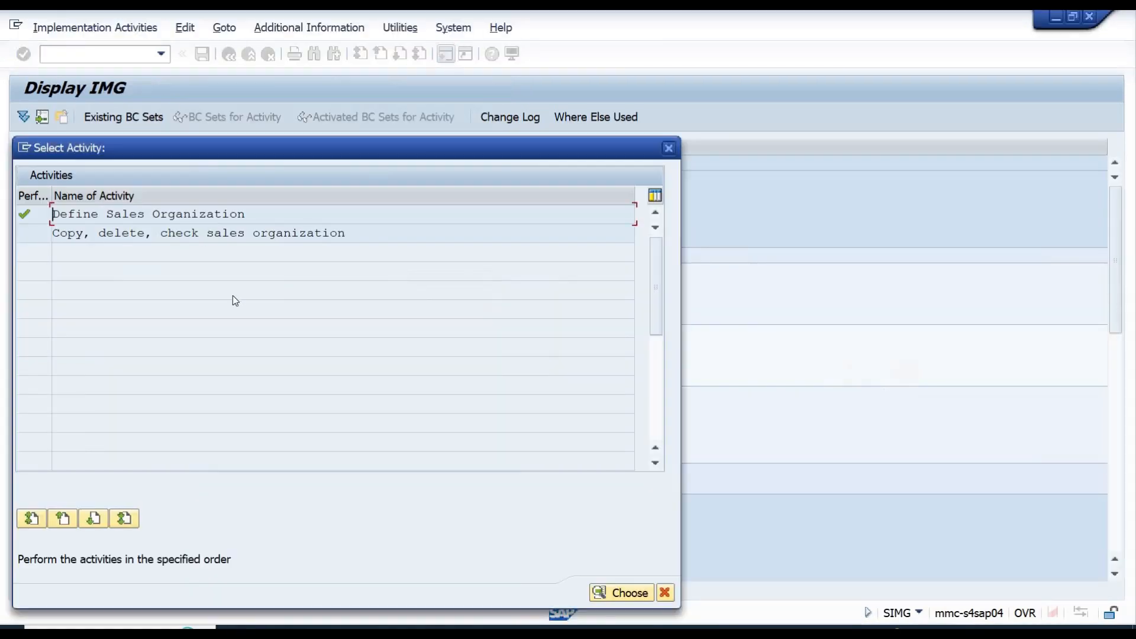
pyautogui.doubleClick(134, 214)
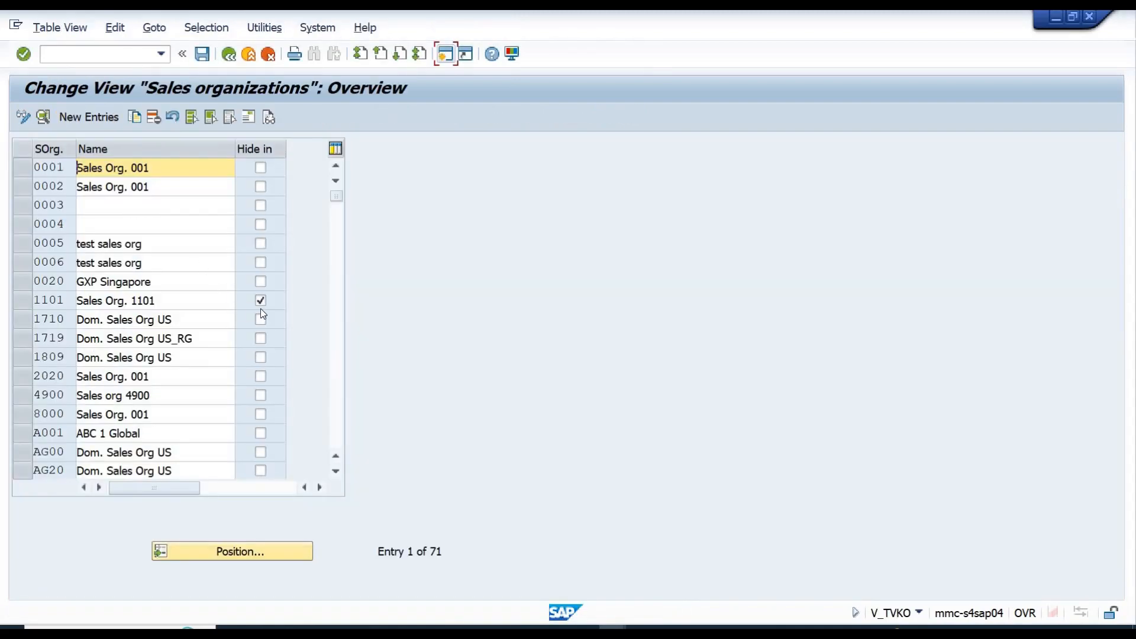
pyautogui.click(261, 302)
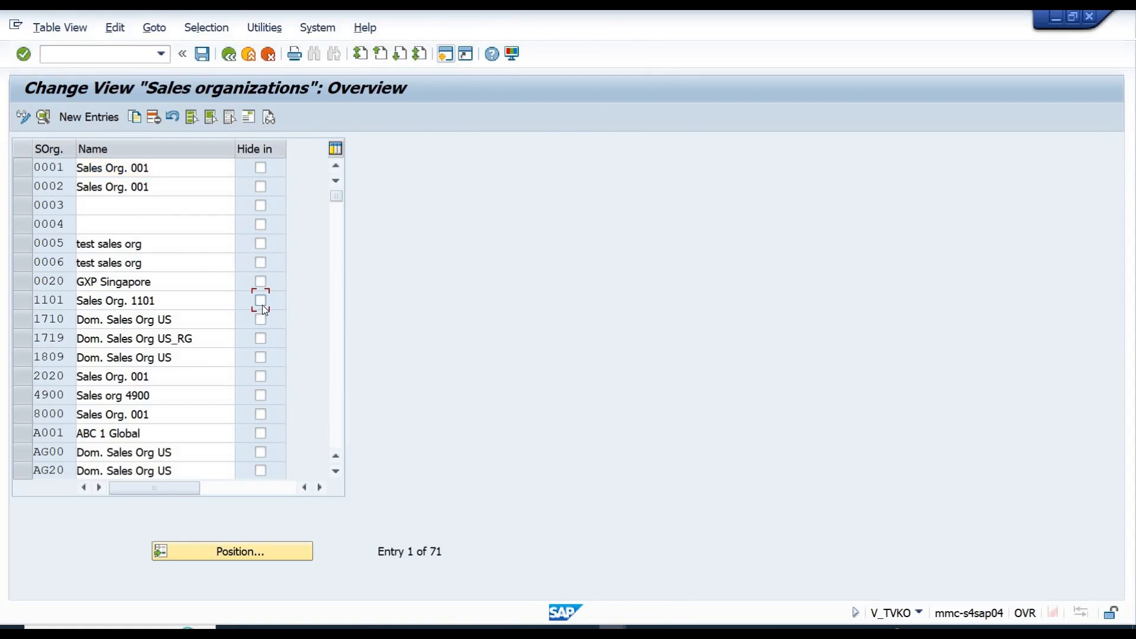
pyautogui.press('F1')
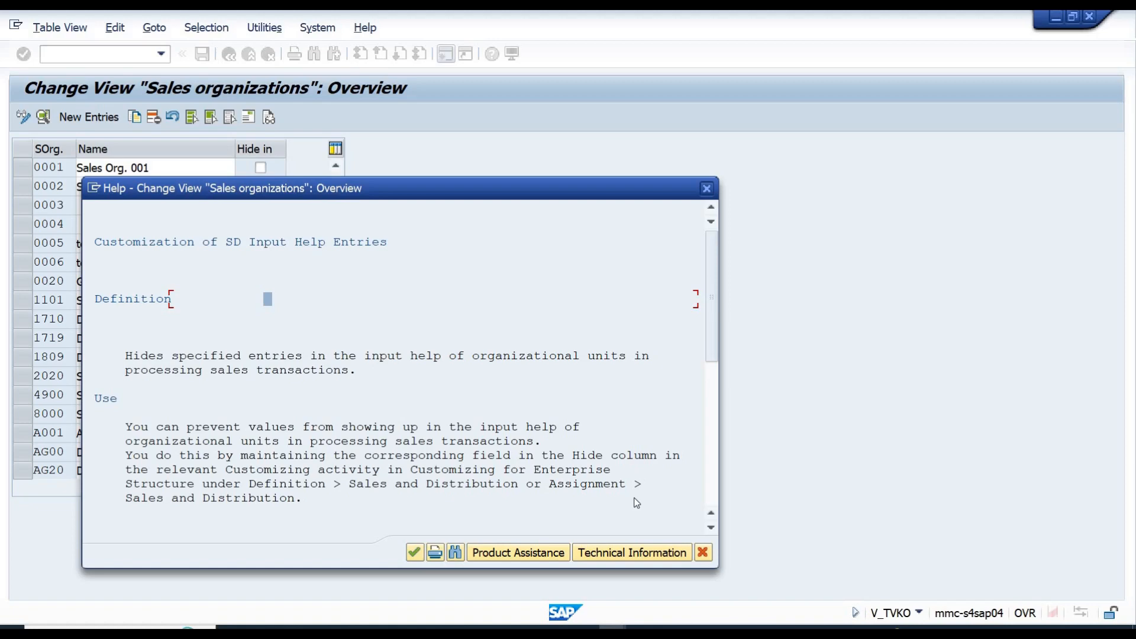
pyautogui.click(416, 554)
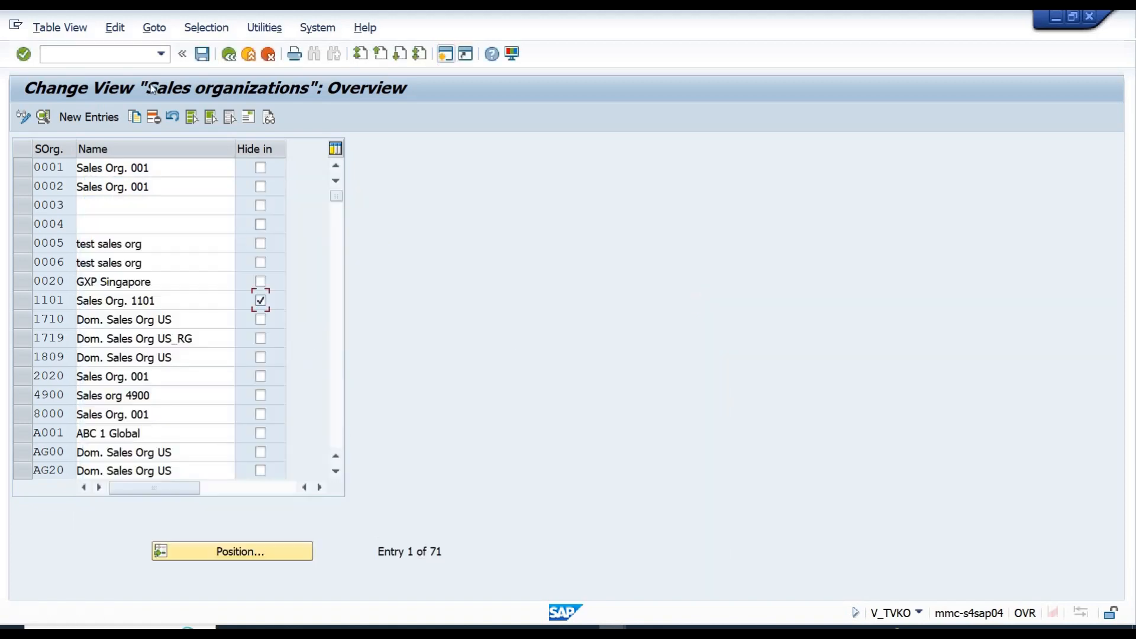
pyautogui.click(201, 57)
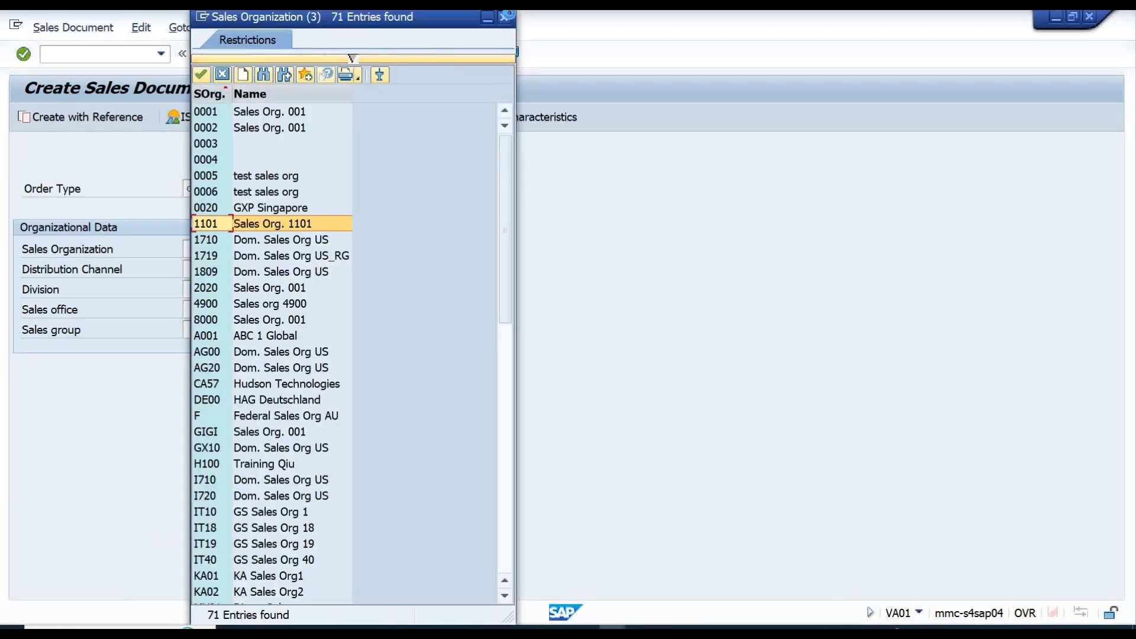
# Recheck the sales organization value list in sales document creation for entry 1101
pyautogui.click(505, 16)
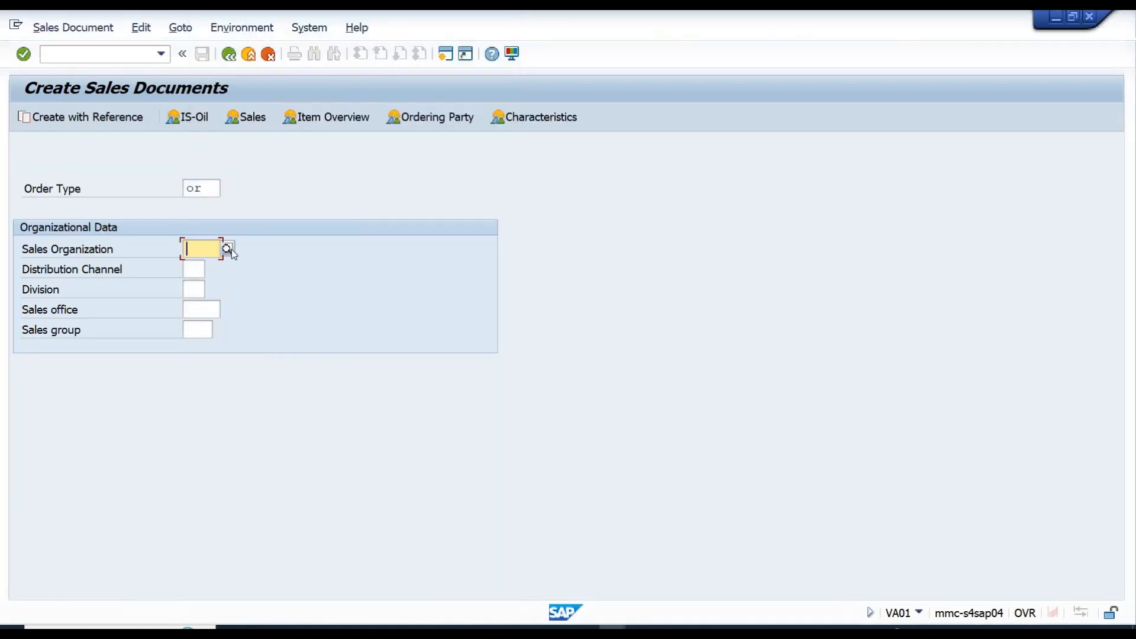
pyautogui.click(232, 250)
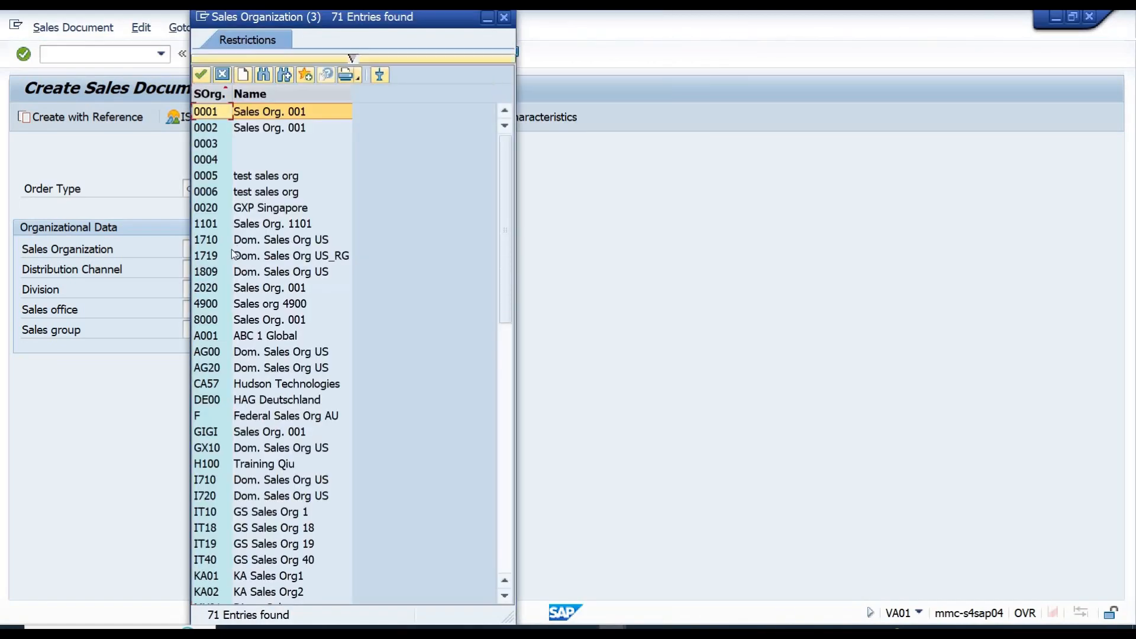
pyautogui.click(200, 223)
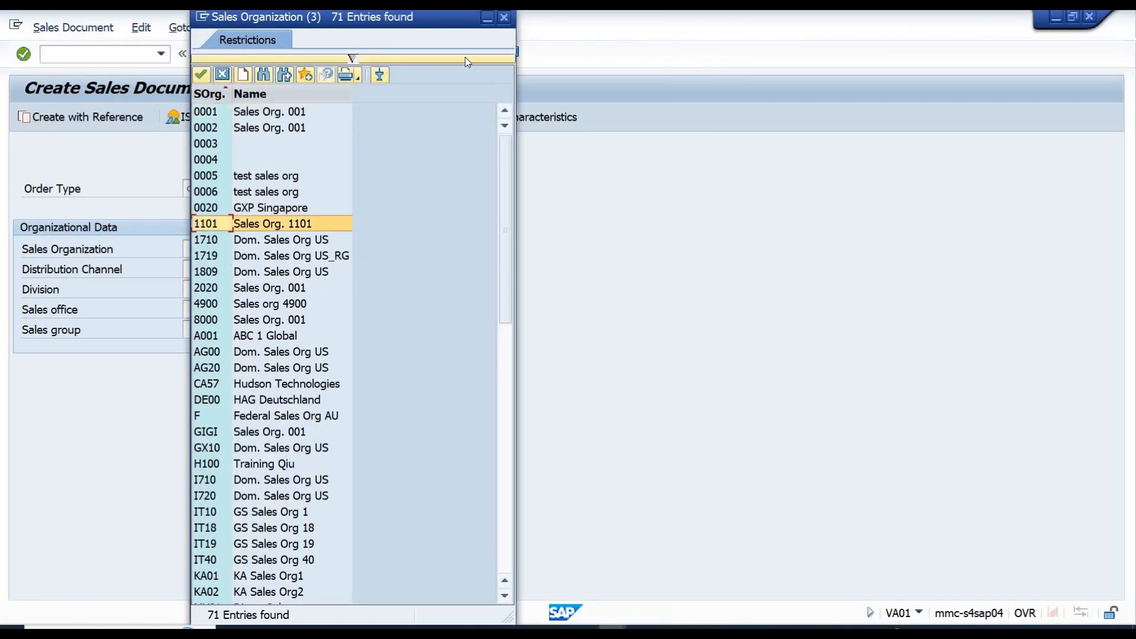
pyautogui.click(504, 18)
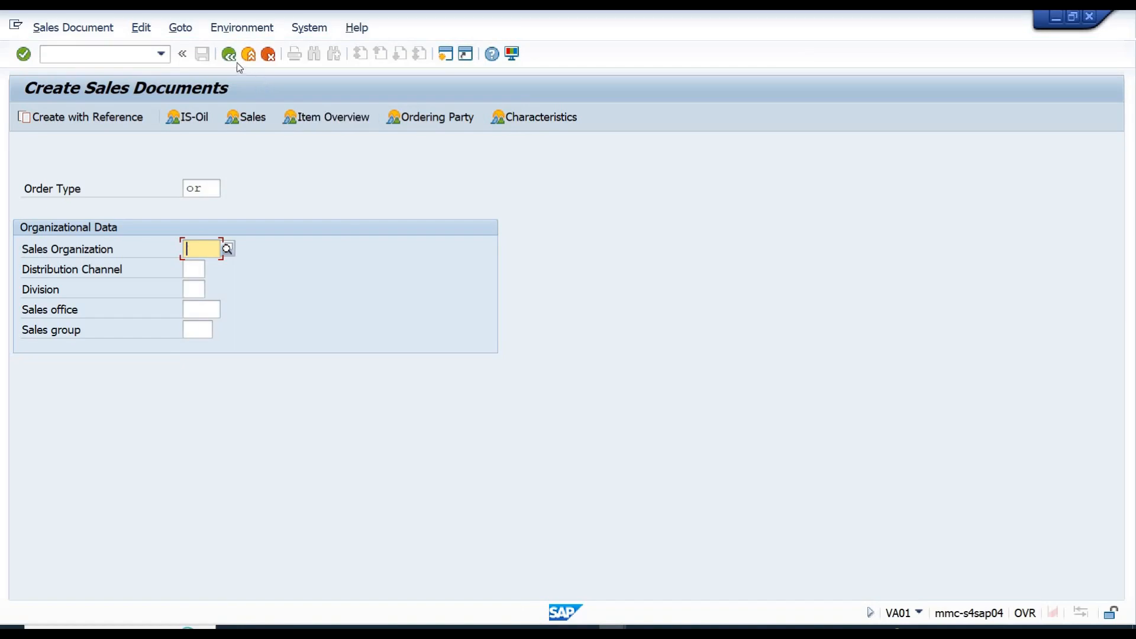
# Switch to the sales organization overview, clear the hide option for 1101, save the change, and return to the customizing structure
pyautogui.hotkey('alt', 'Tab')
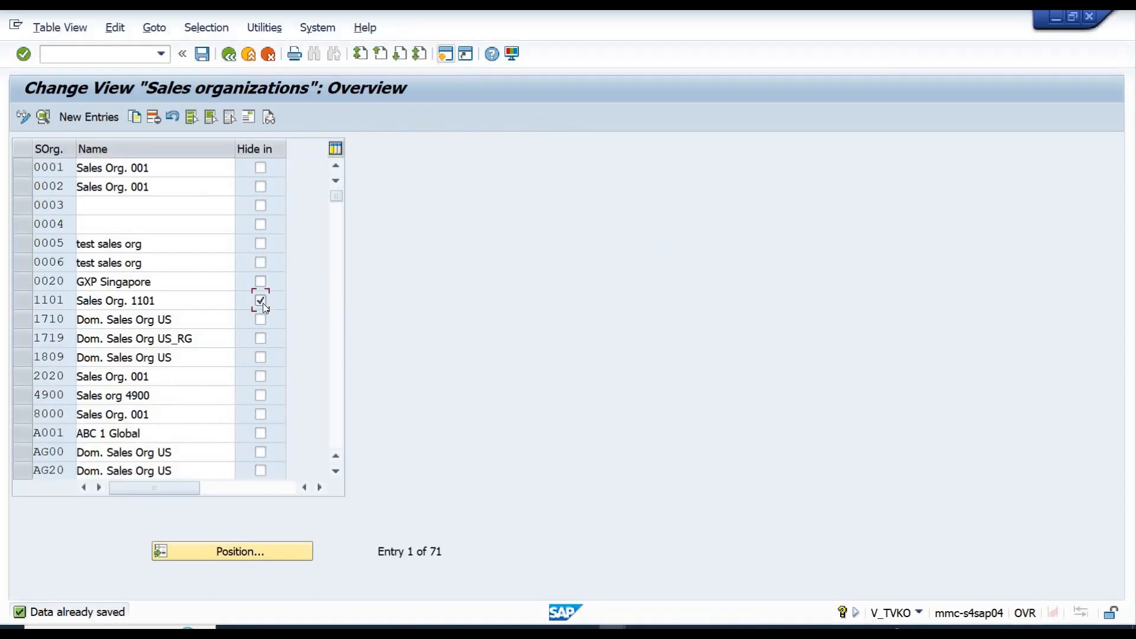
pyautogui.click(261, 302)
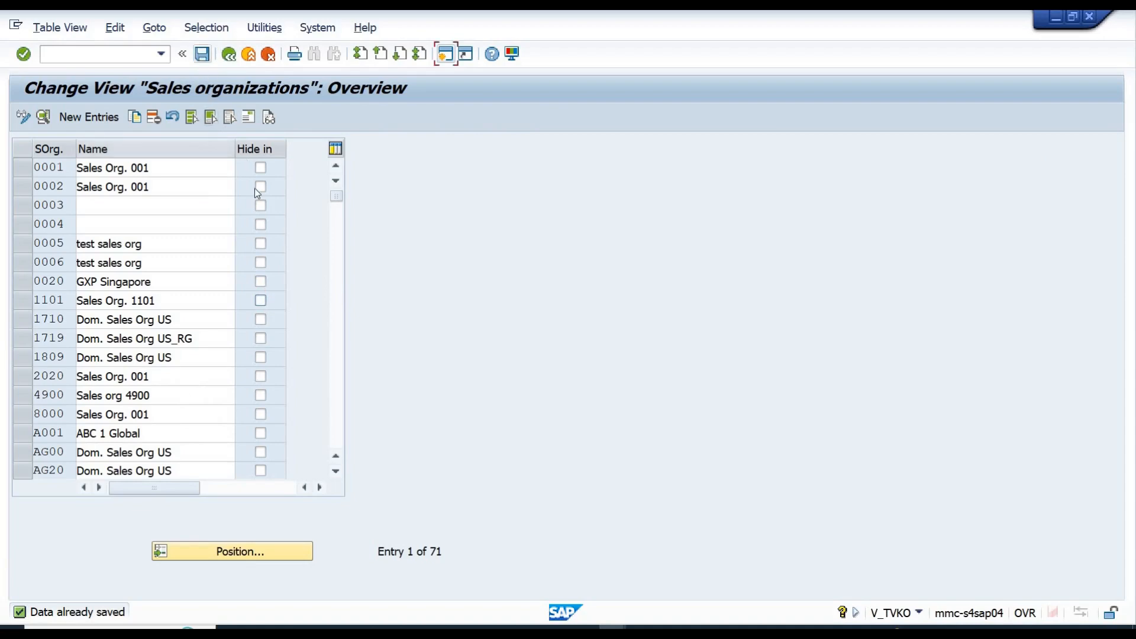
pyautogui.click(228, 54)
pyautogui.press('Return')
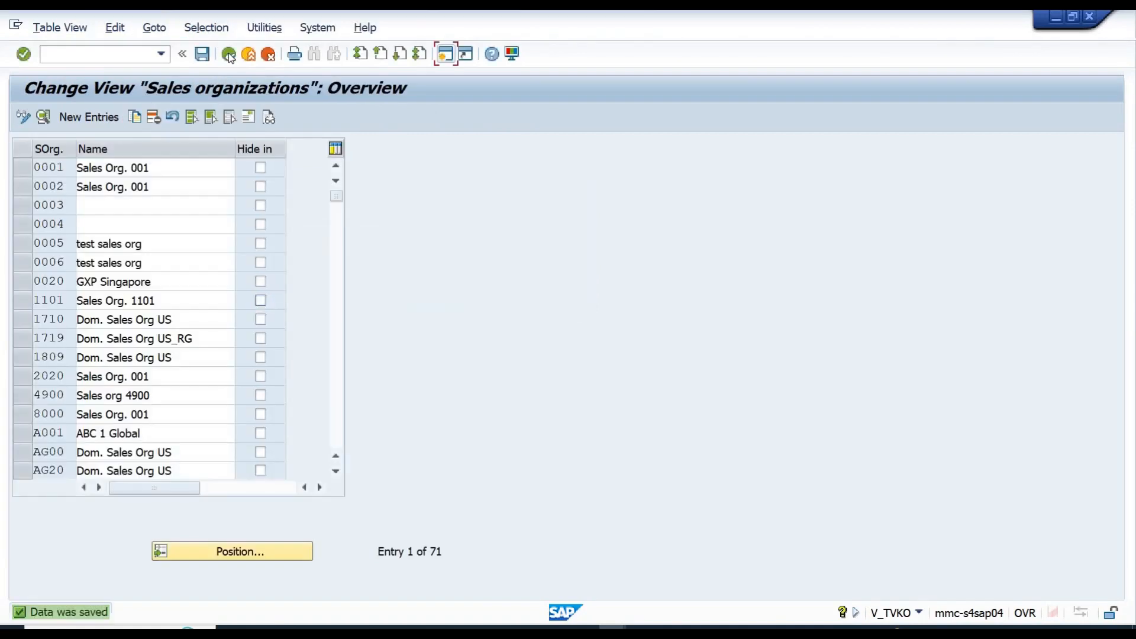
pyautogui.click(229, 54)
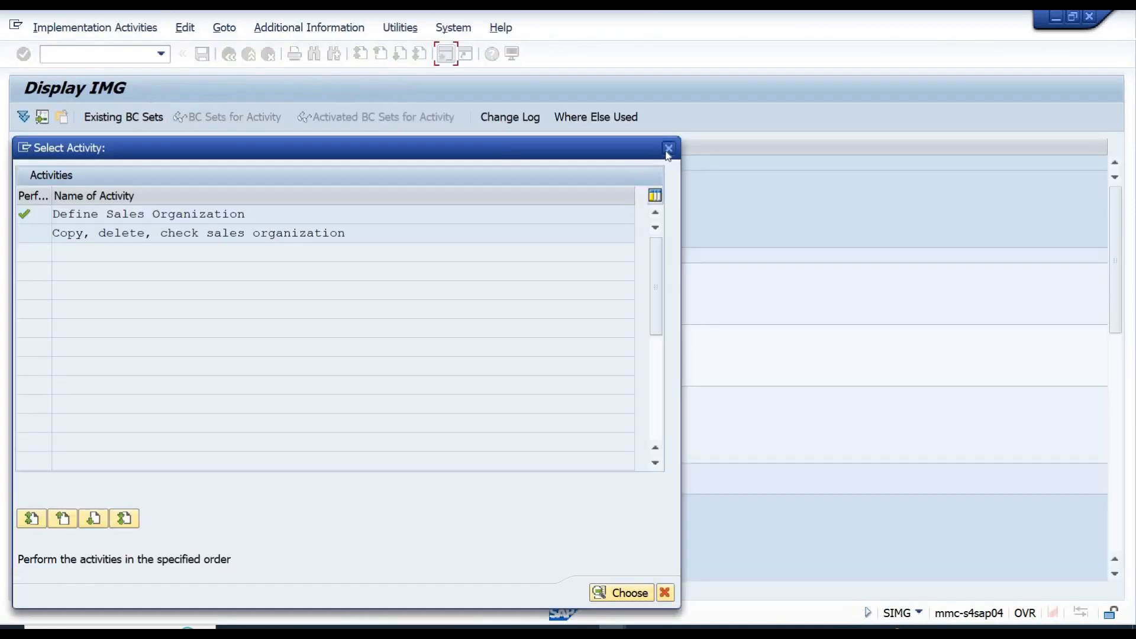
pyautogui.click(670, 156)
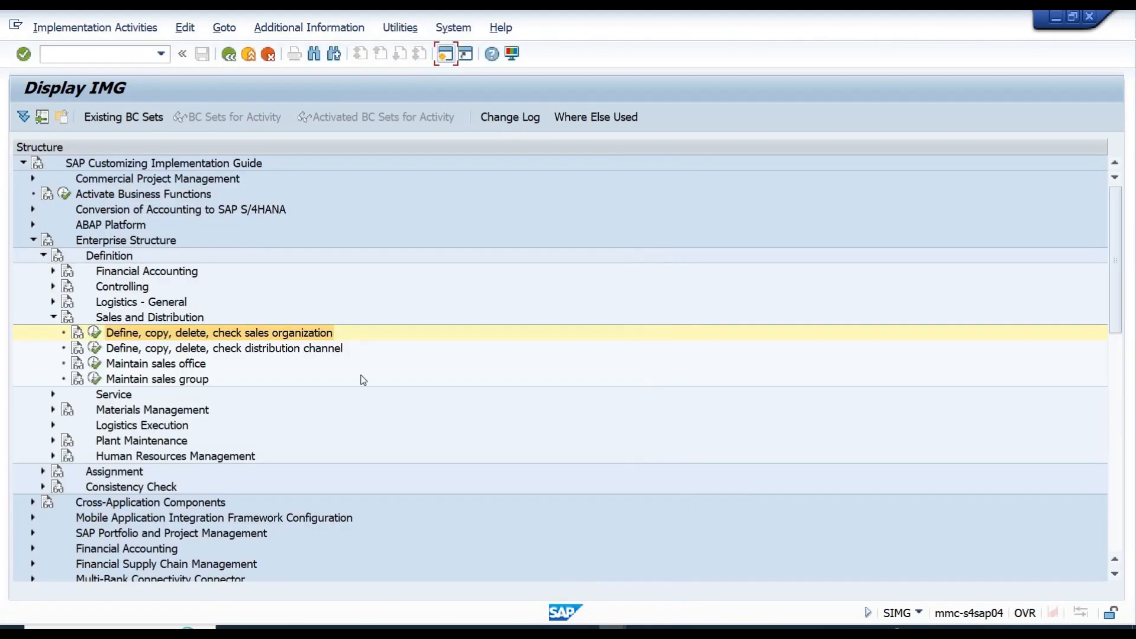
# Examine the enterprise structure definition activities for Sales and Distribution, Service, and Materials Management
pyautogui.click(201, 351)
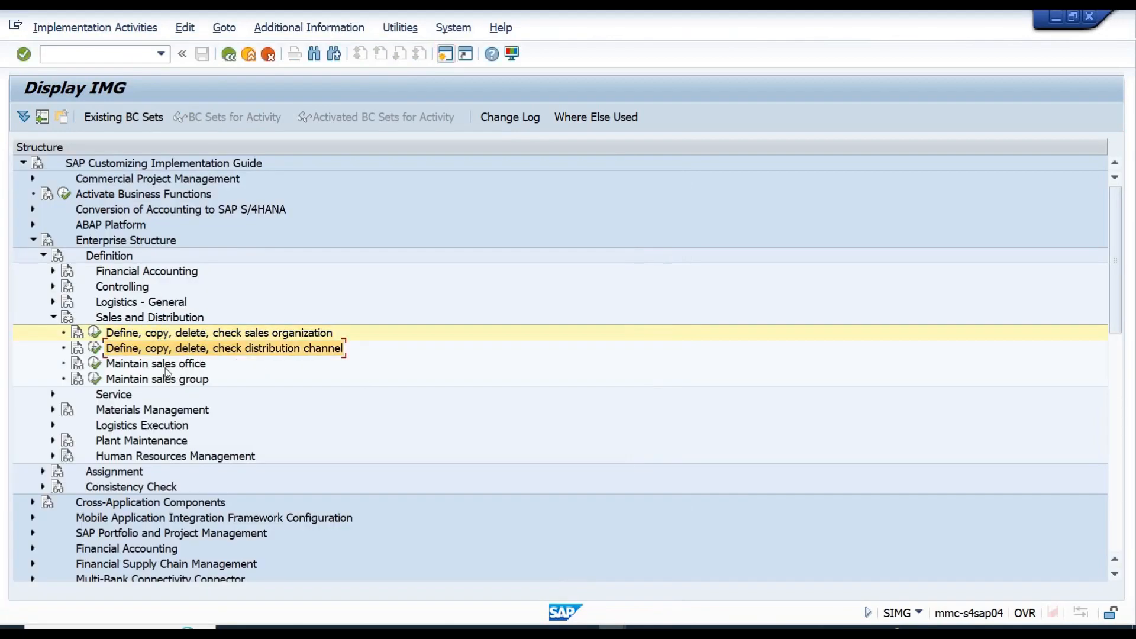
pyautogui.click(165, 367)
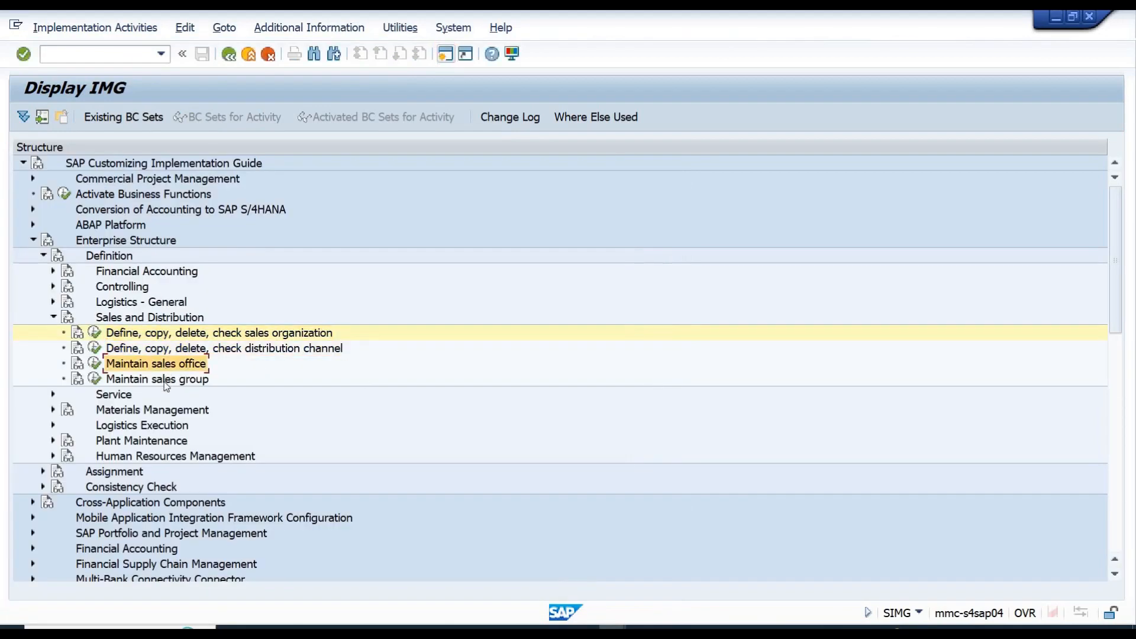
pyautogui.click(167, 383)
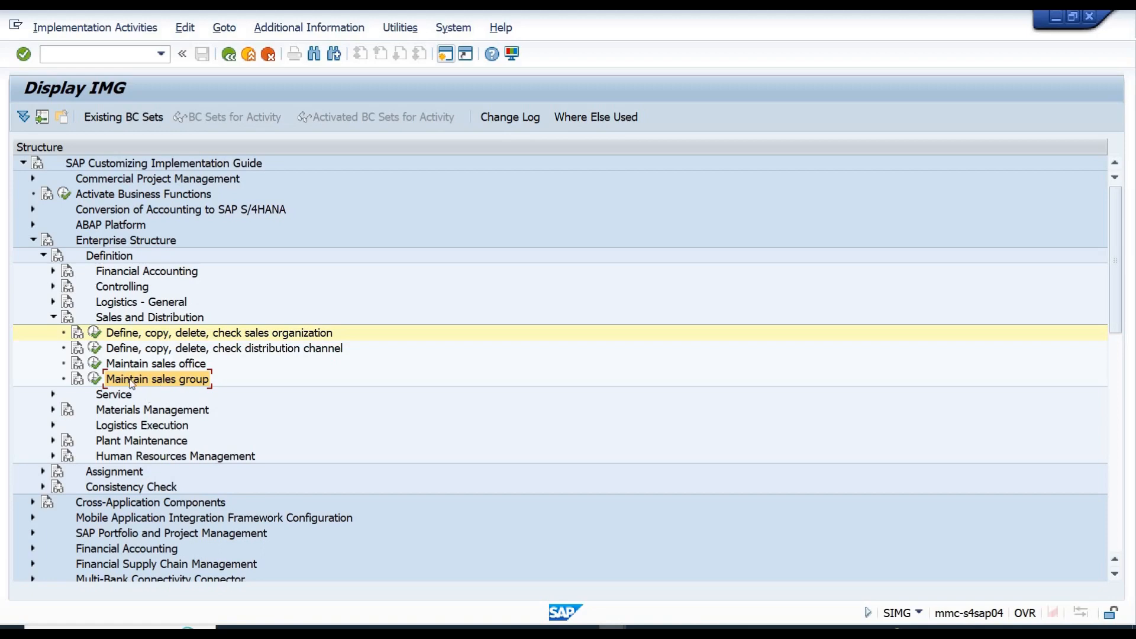
pyautogui.click(53, 318)
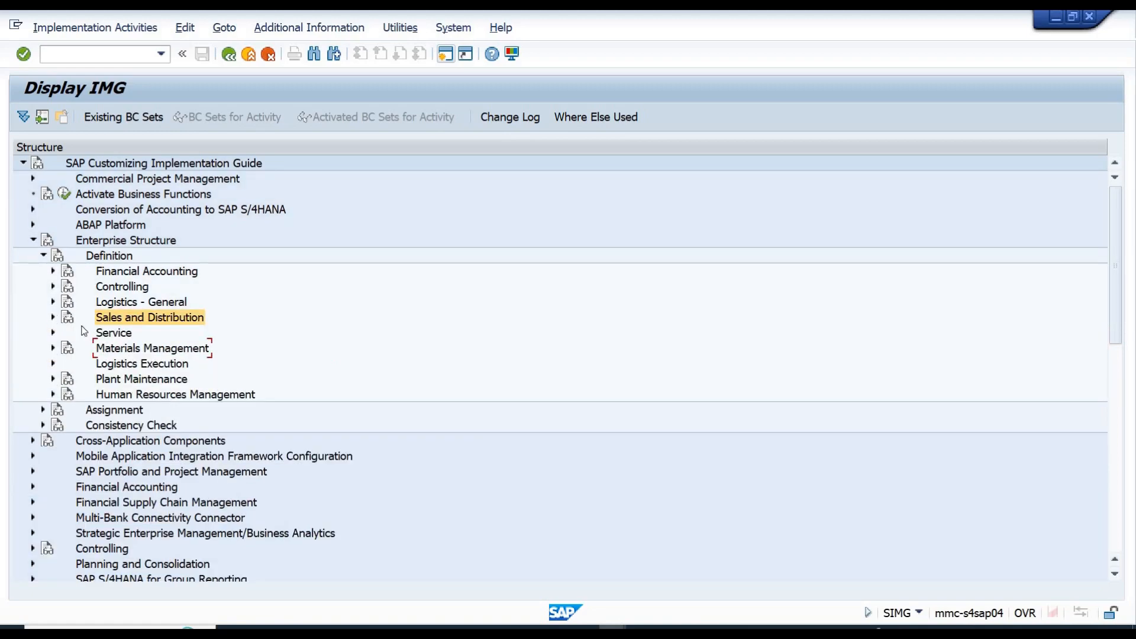
pyautogui.click(52, 333)
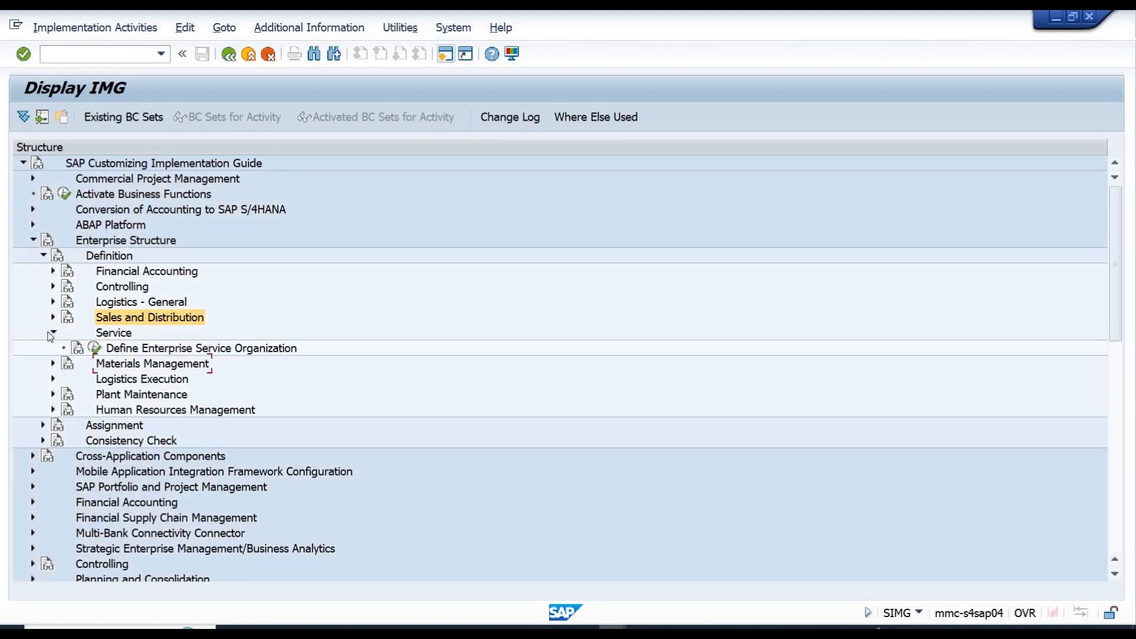
pyautogui.click(52, 333)
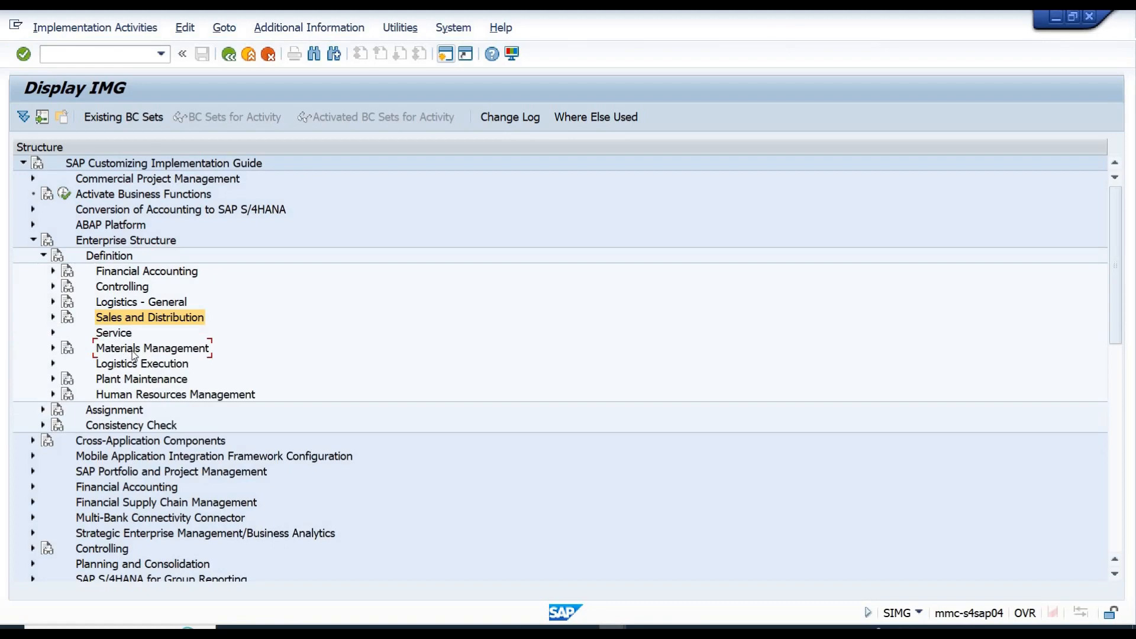
pyautogui.click(134, 354)
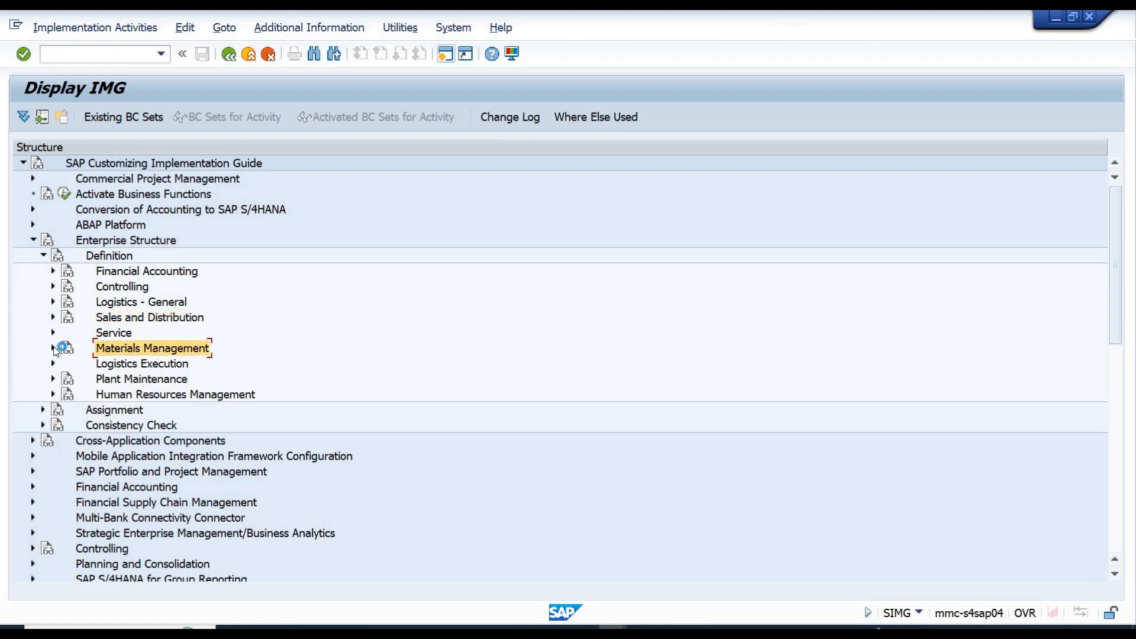
pyautogui.click(53, 349)
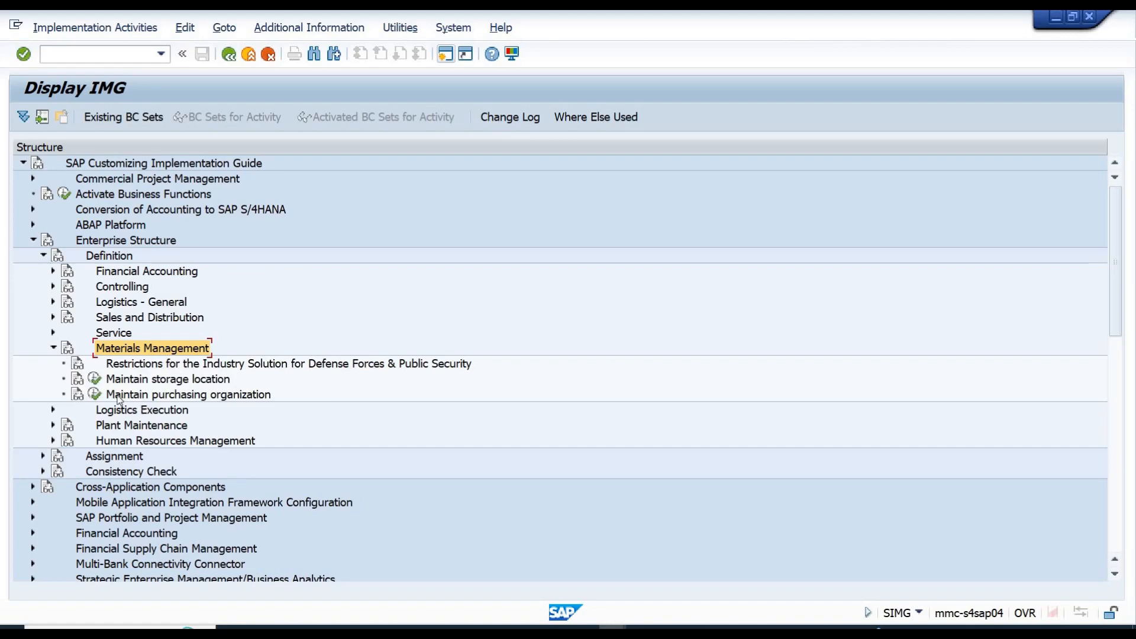
pyautogui.click(53, 349)
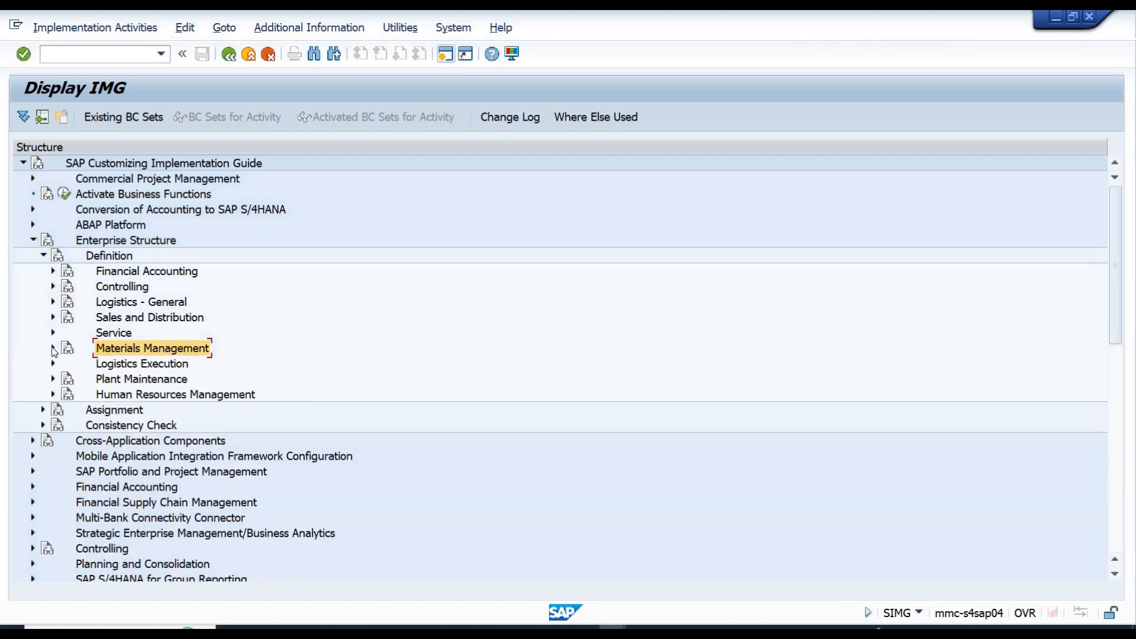
# Open the Define Shipping Points activity from the Logistics Execution definitions
pyautogui.click(118, 363)
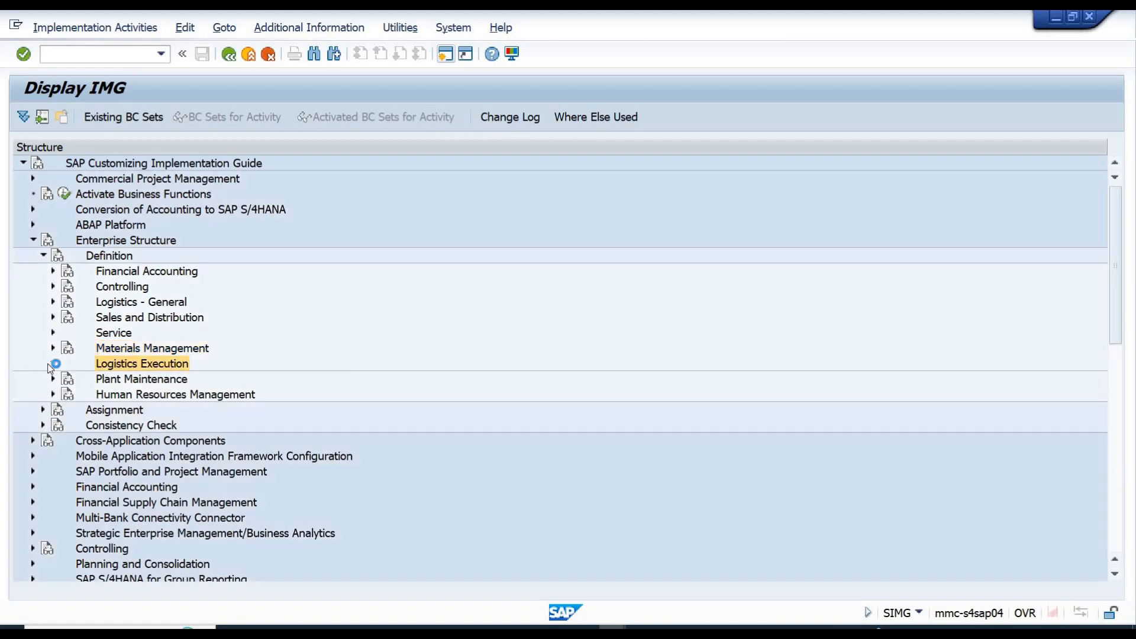
pyautogui.click(53, 363)
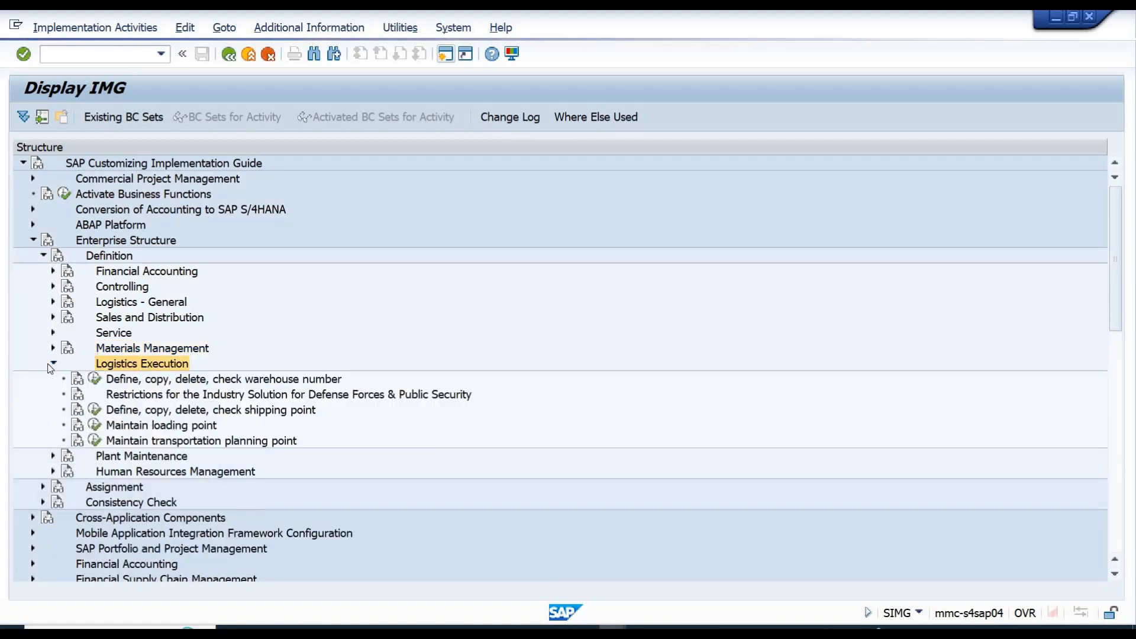
pyautogui.click(204, 411)
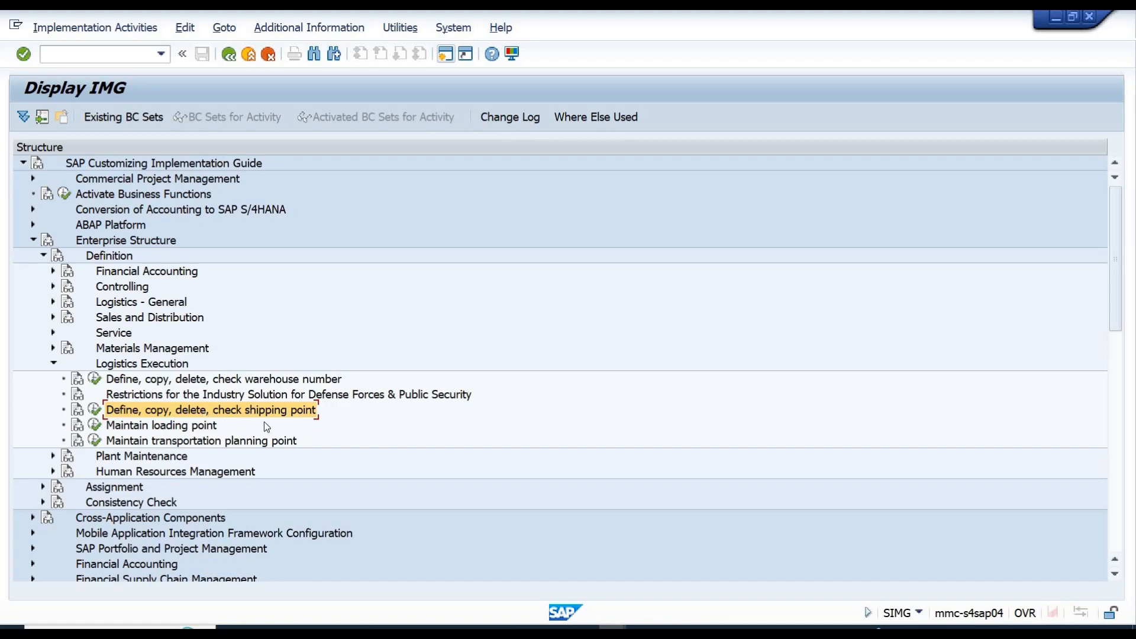
pyautogui.click(95, 411)
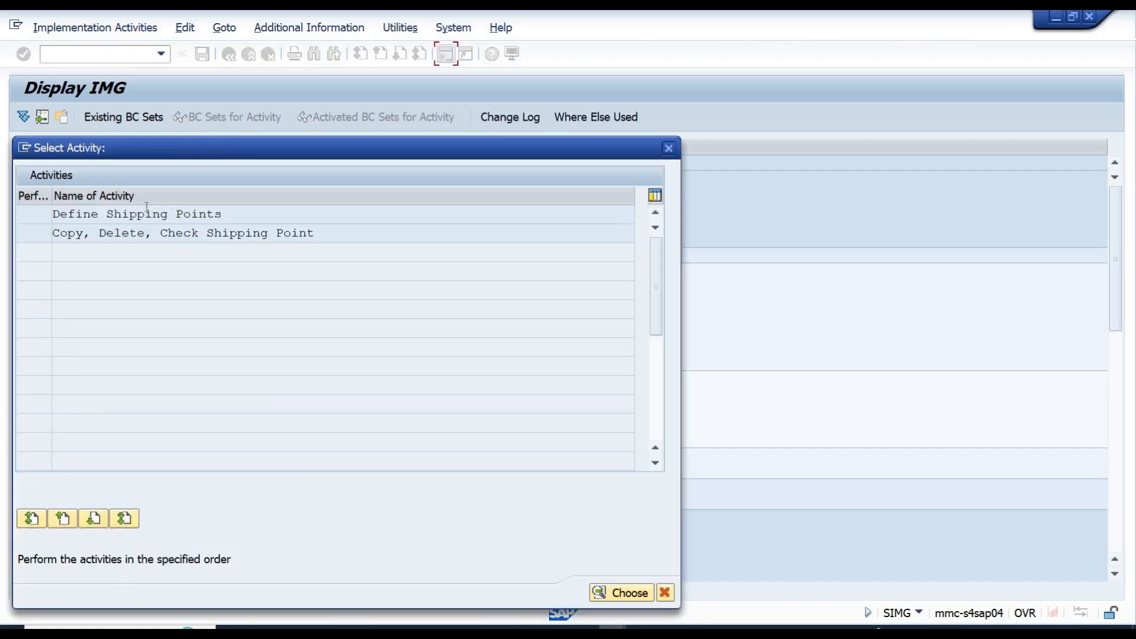
pyautogui.doubleClick(143, 216)
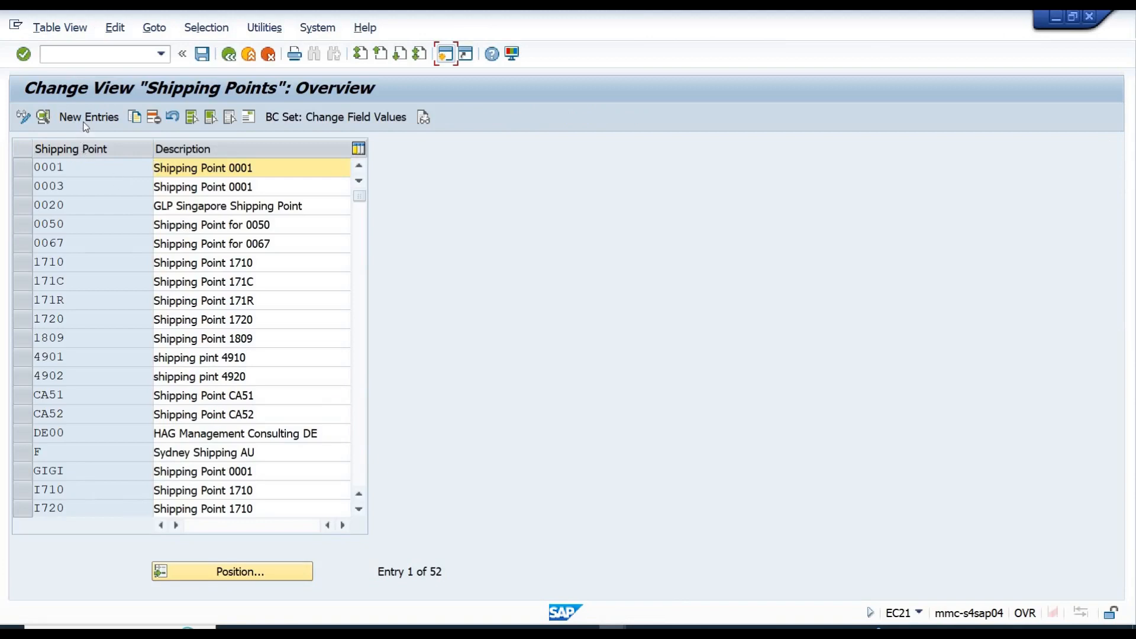
# Create a new shipping point 1101 described as Shipping Location City 1 with factory calendar 99
pyautogui.click(89, 117)
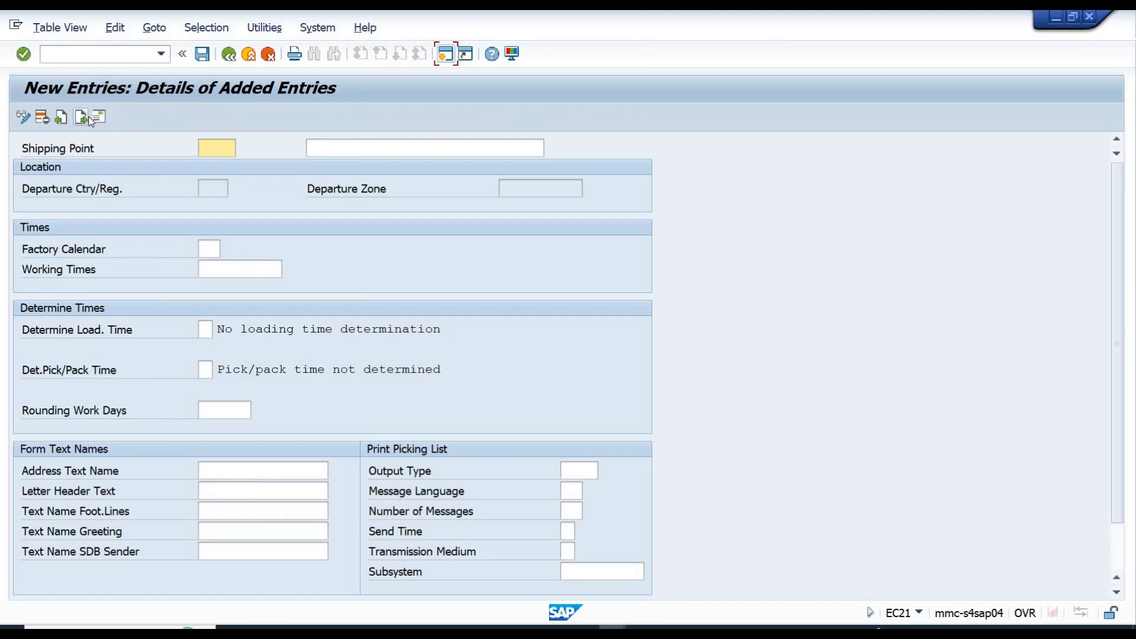
pyautogui.write('1101')
pyautogui.press('Tab')
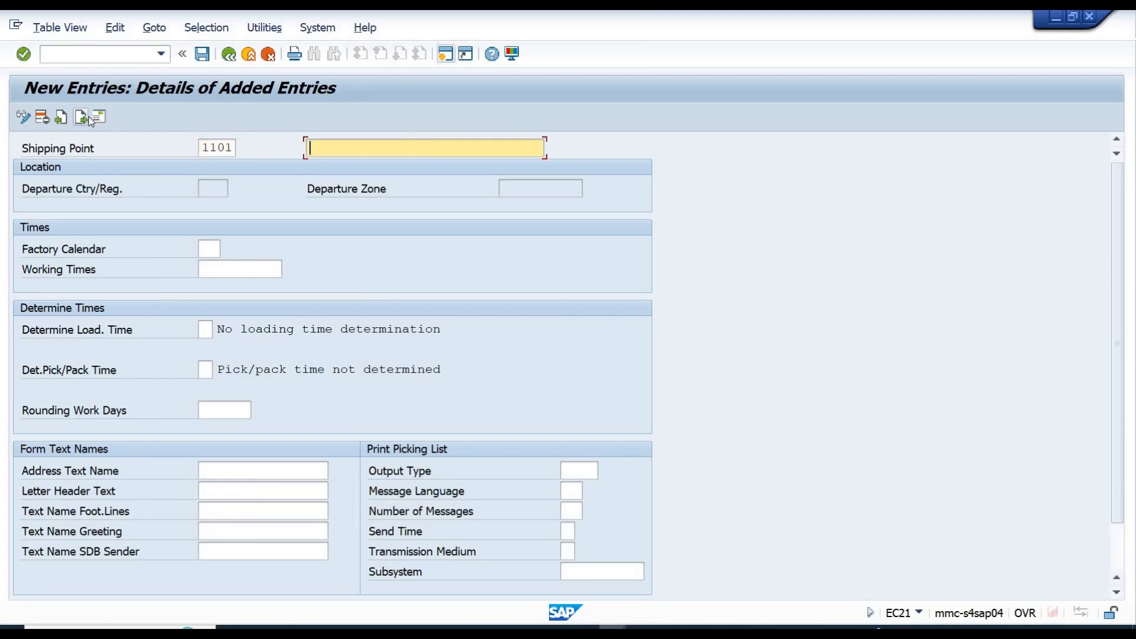
pyautogui.write('Shippli')
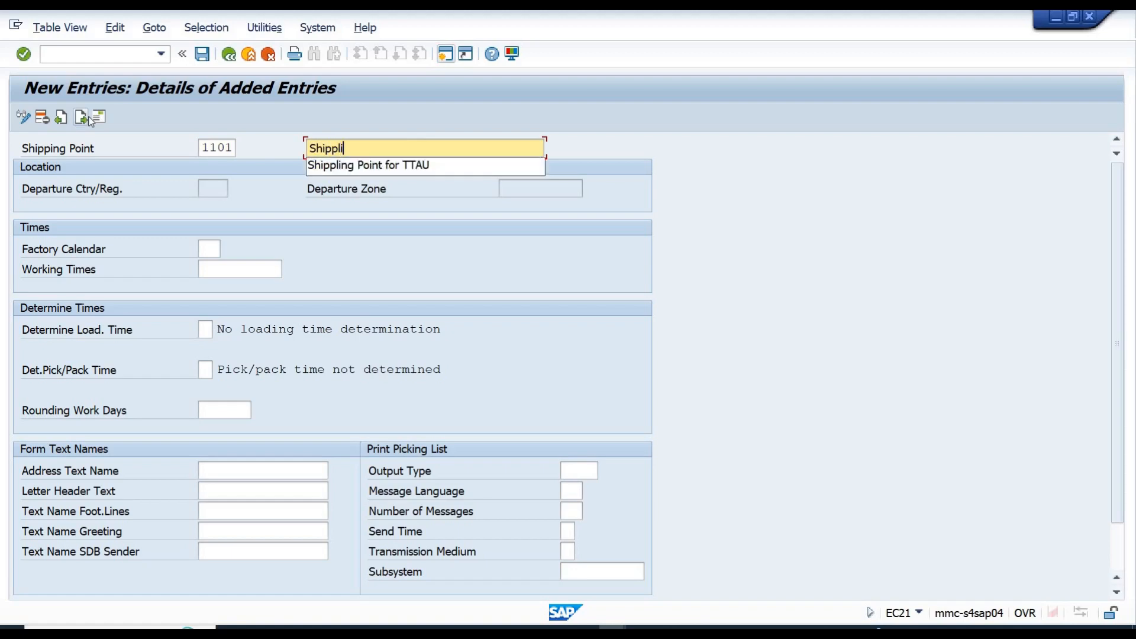
pyautogui.press('BackSpace')
pyautogui.press('BackSpace')
pyautogui.write('ing ')
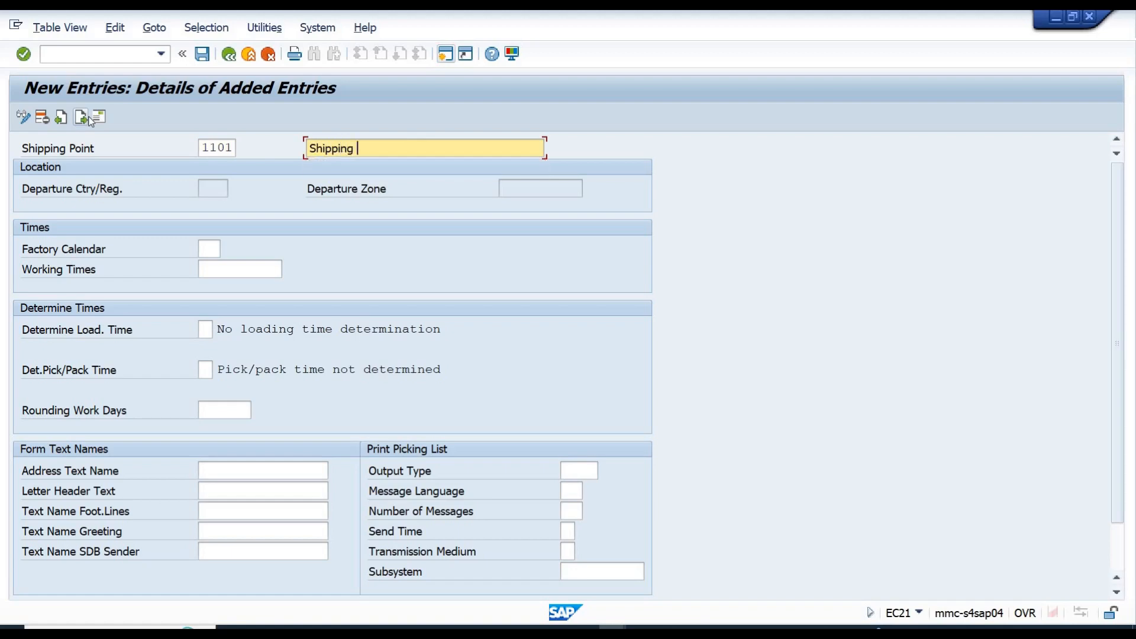
pyautogui.write('Location City 1')
pyautogui.press('Tab')
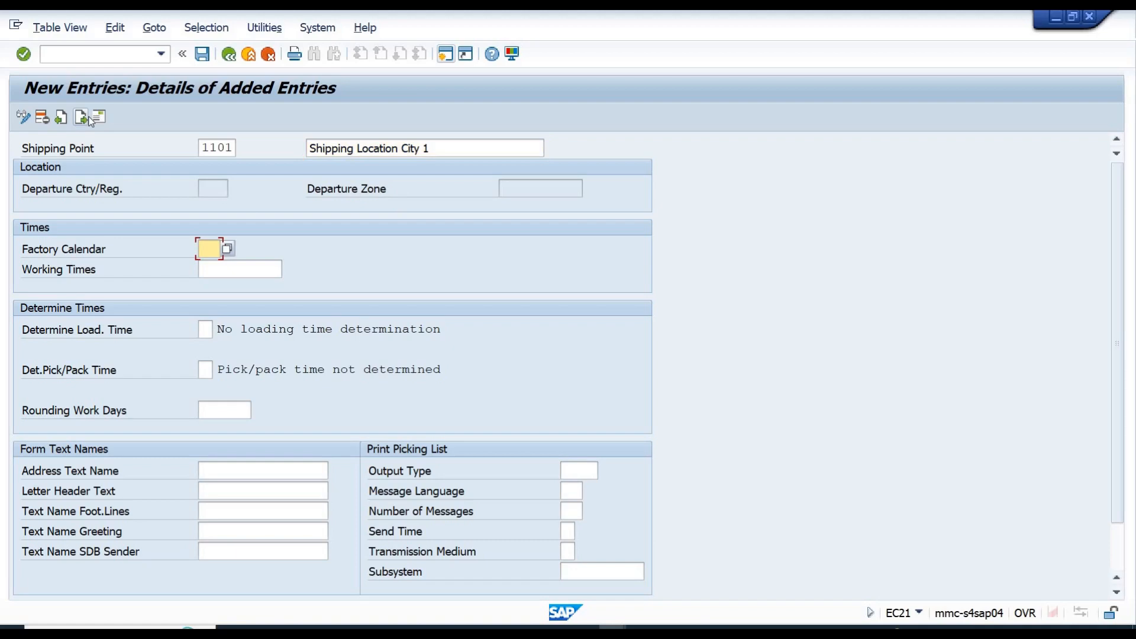
pyautogui.write('99')
pyautogui.press('Return')
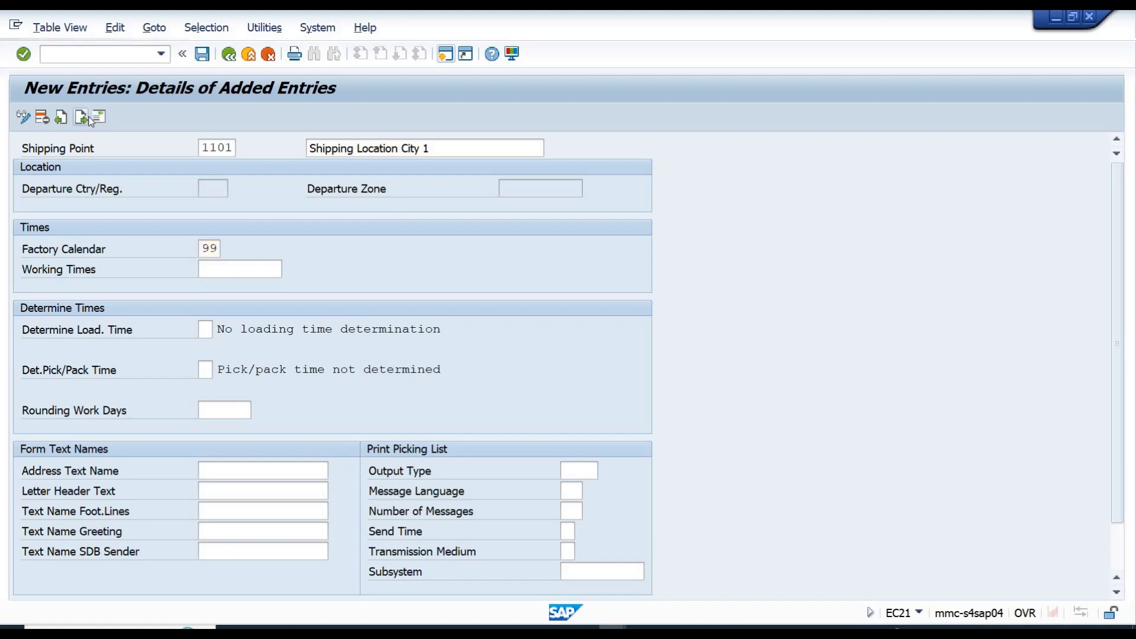
# Save the shipping point with address name Shipping Location City 1 and country CH, assigning customizing request S5MK902213
pyautogui.click(202, 56)
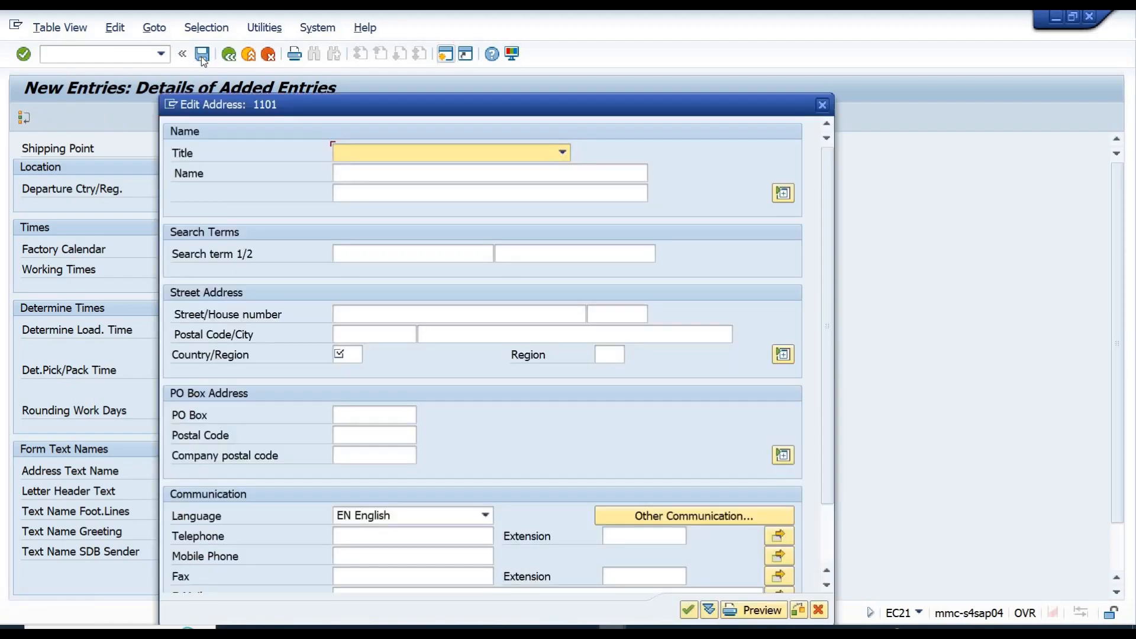
pyautogui.click(393, 175)
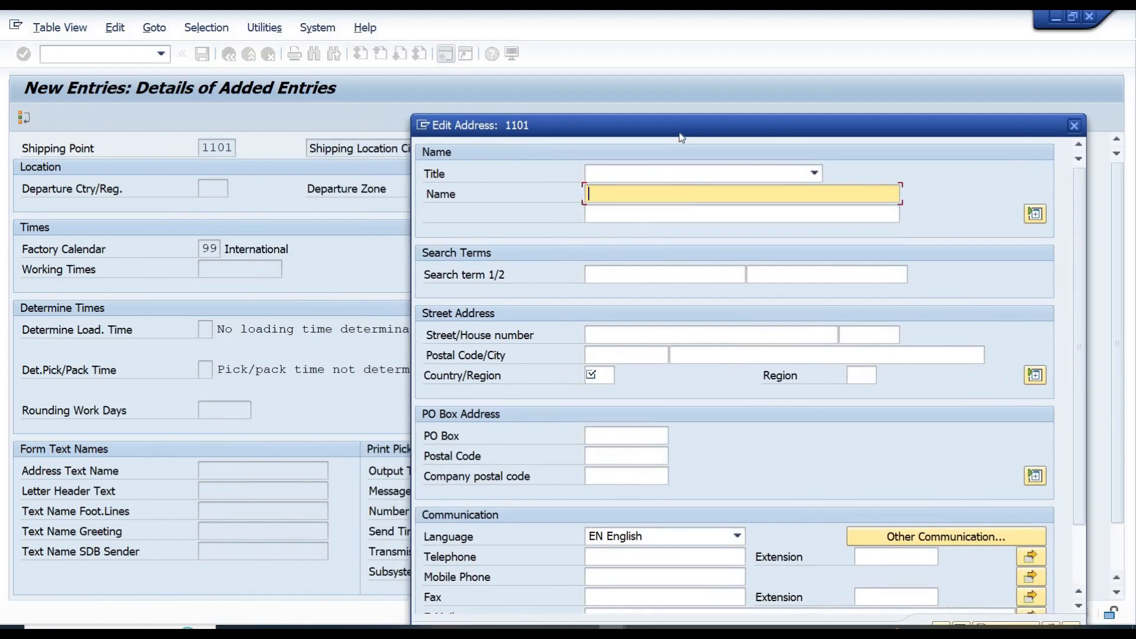
pyautogui.write('Shipping Location City')
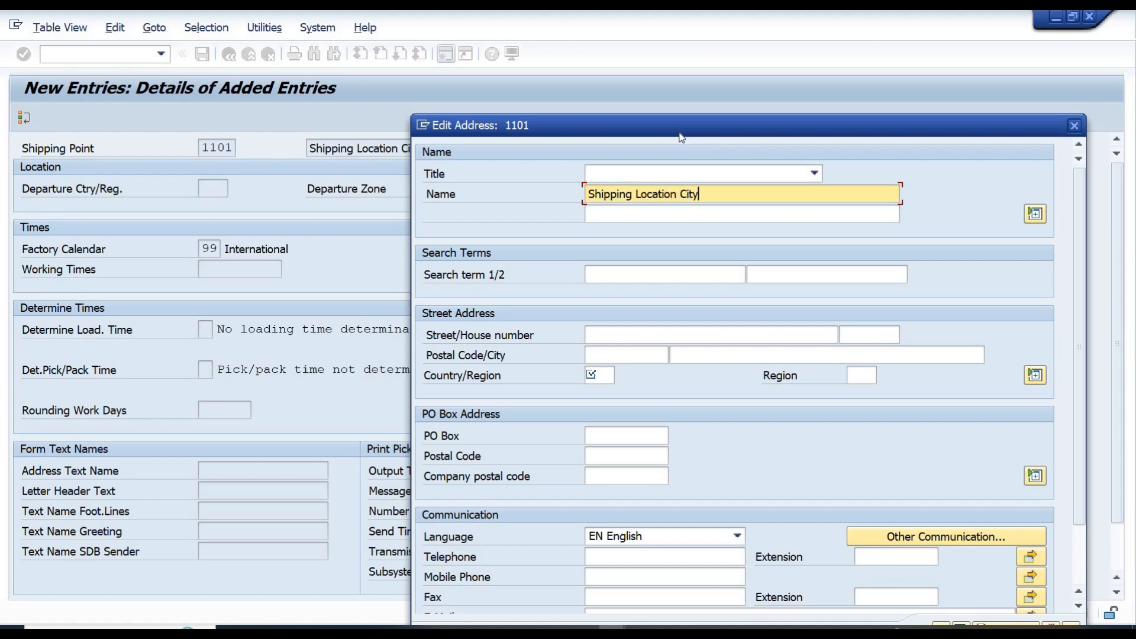
pyautogui.write(' 1')
pyautogui.press('Tab')
pyautogui.press('Tab')
pyautogui.press('Tab')
pyautogui.press('Tab')
pyautogui.press('Tab')
pyautogui.press('Tab')
pyautogui.press('Tab')
pyautogui.press('Tab')
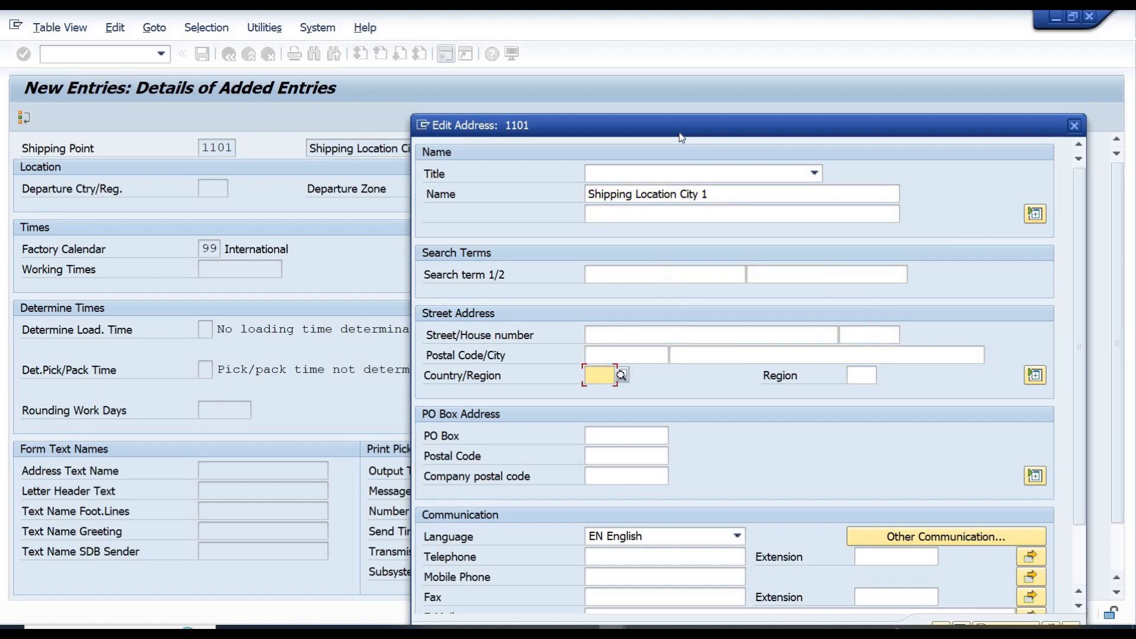
pyautogui.write('ch')
pyautogui.press('Return')
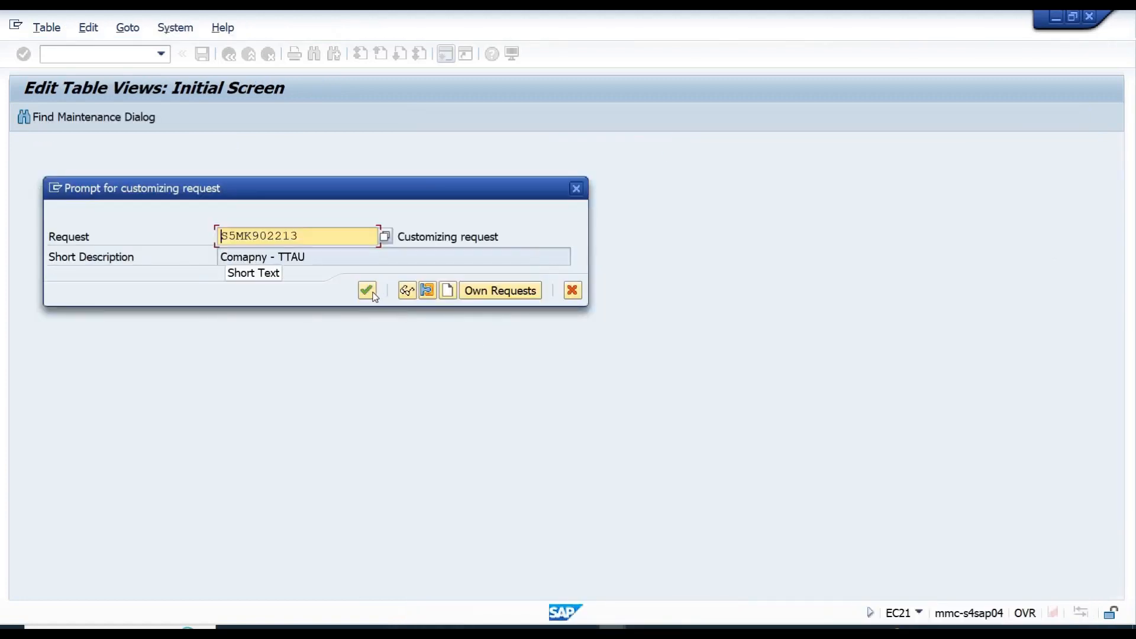
pyautogui.click(373, 293)
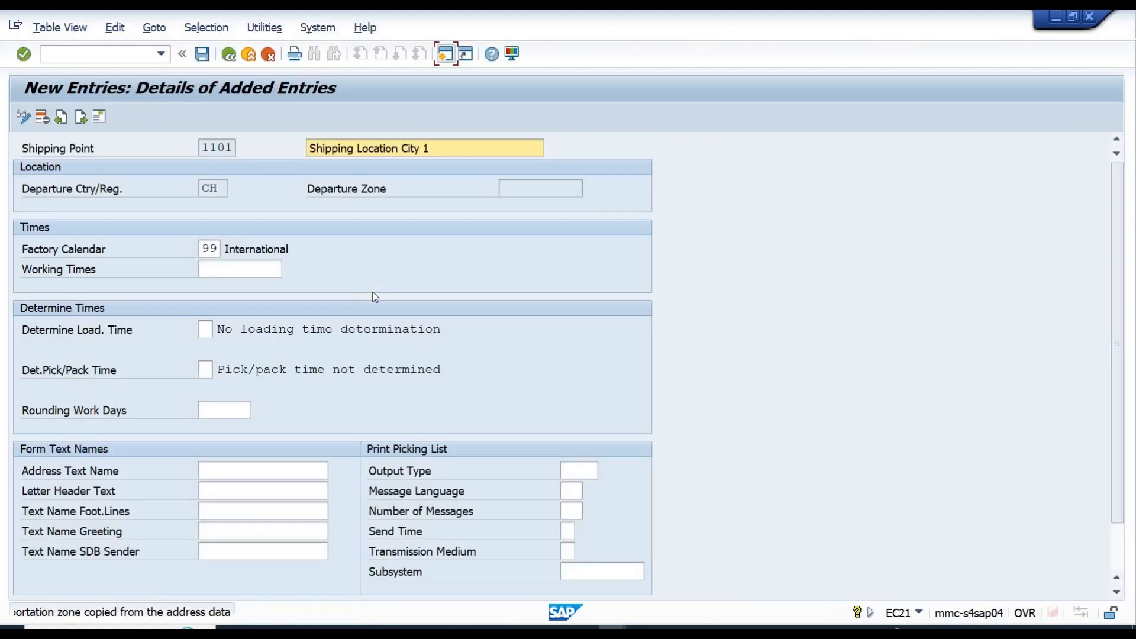
# Leave the shipping point maintenance, saving the pending changes, and return to the implementation guide structure
pyautogui.click(227, 57)
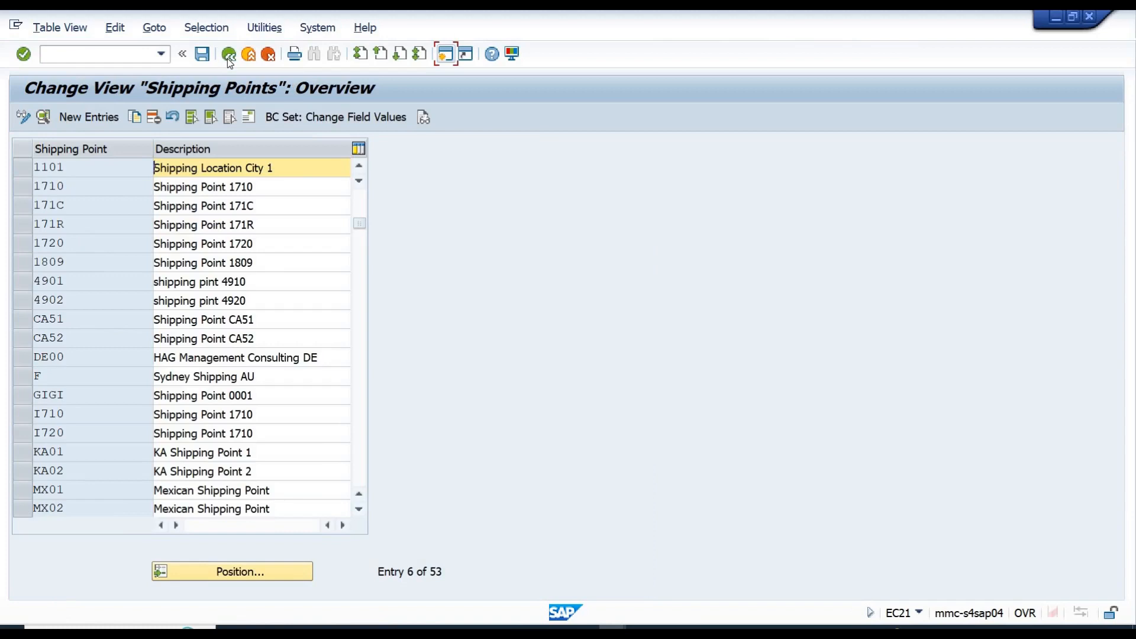
pyautogui.click(228, 58)
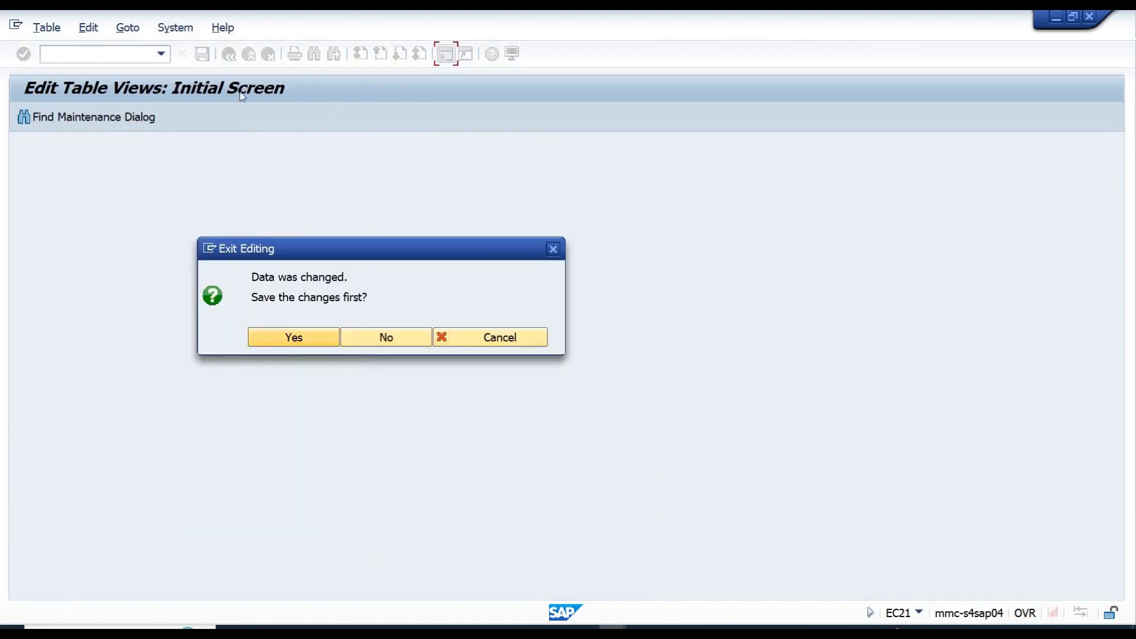
pyautogui.click(286, 343)
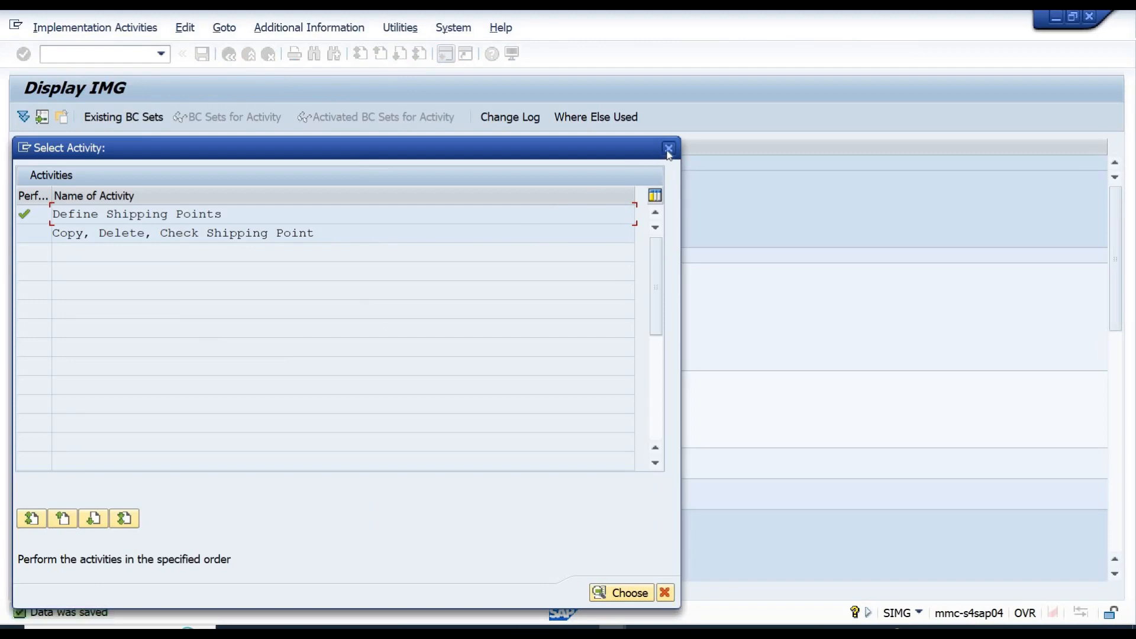
pyautogui.click(668, 148)
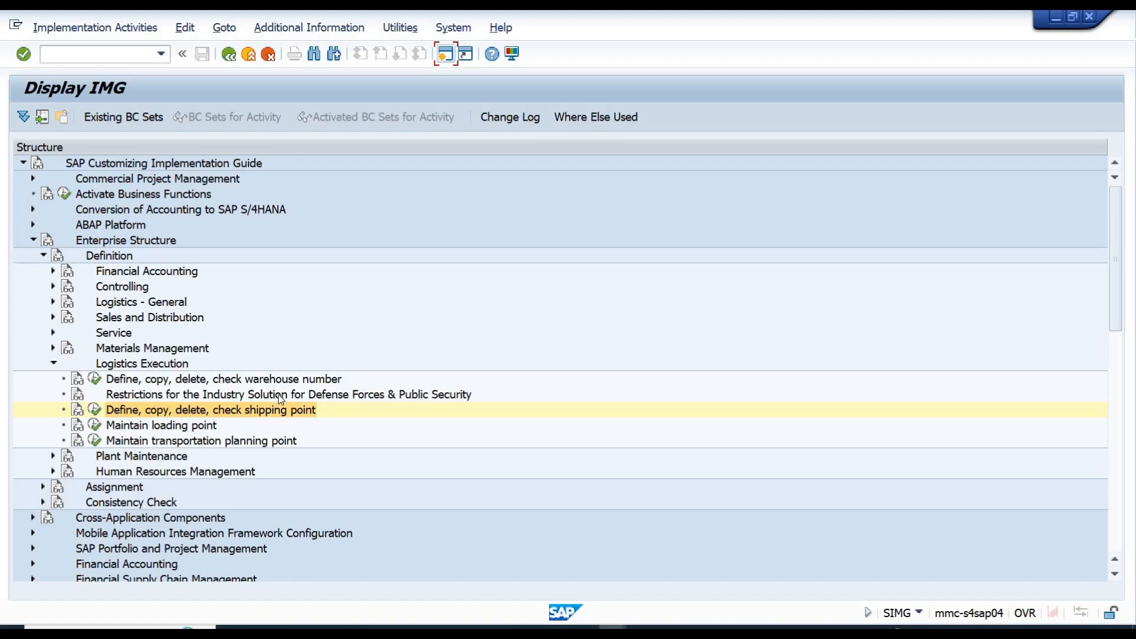
# Examine the areas under the enterprise structure Definition, from Financial Accounting through Logistics Execution
pyautogui.click(239, 382)
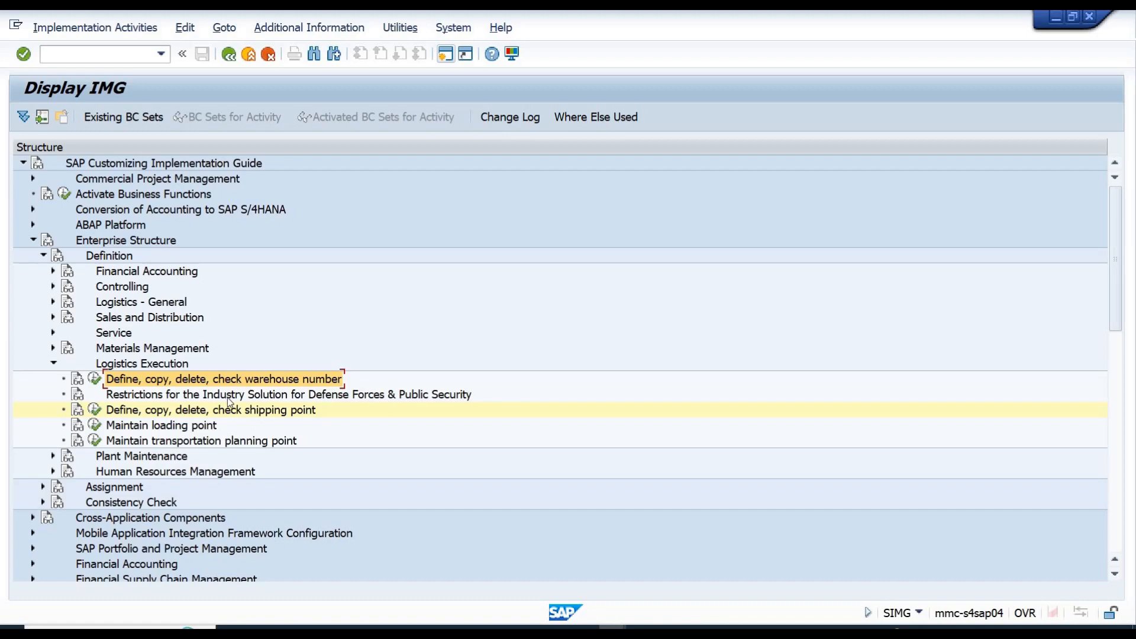
pyautogui.press('Left')
pyautogui.press('Left')
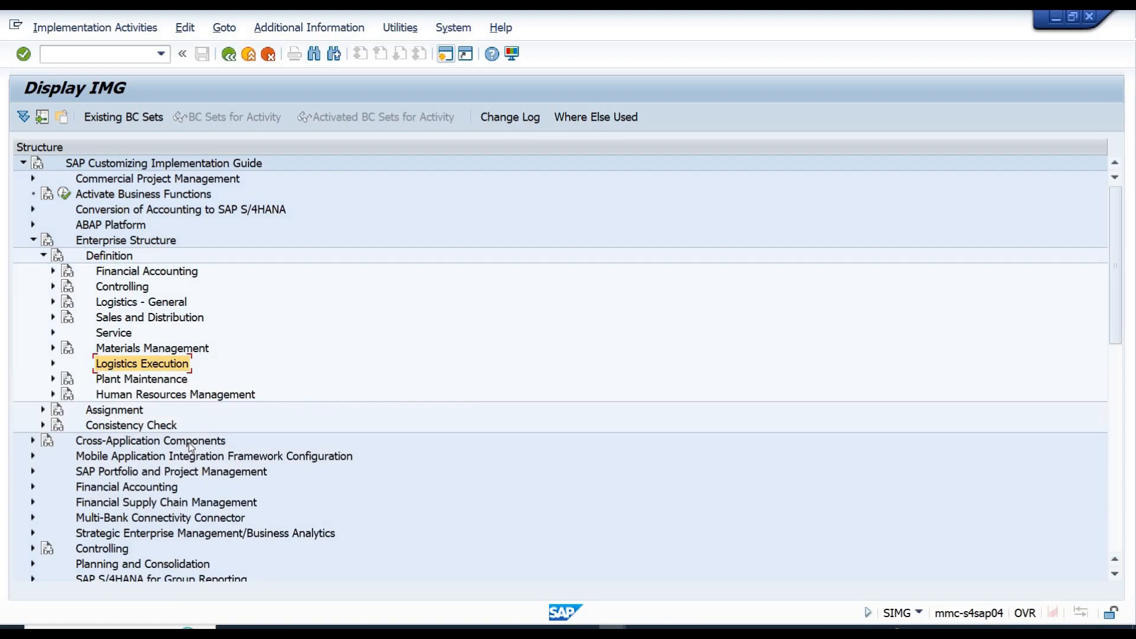
pyautogui.press('Left')
pyautogui.press('Left')
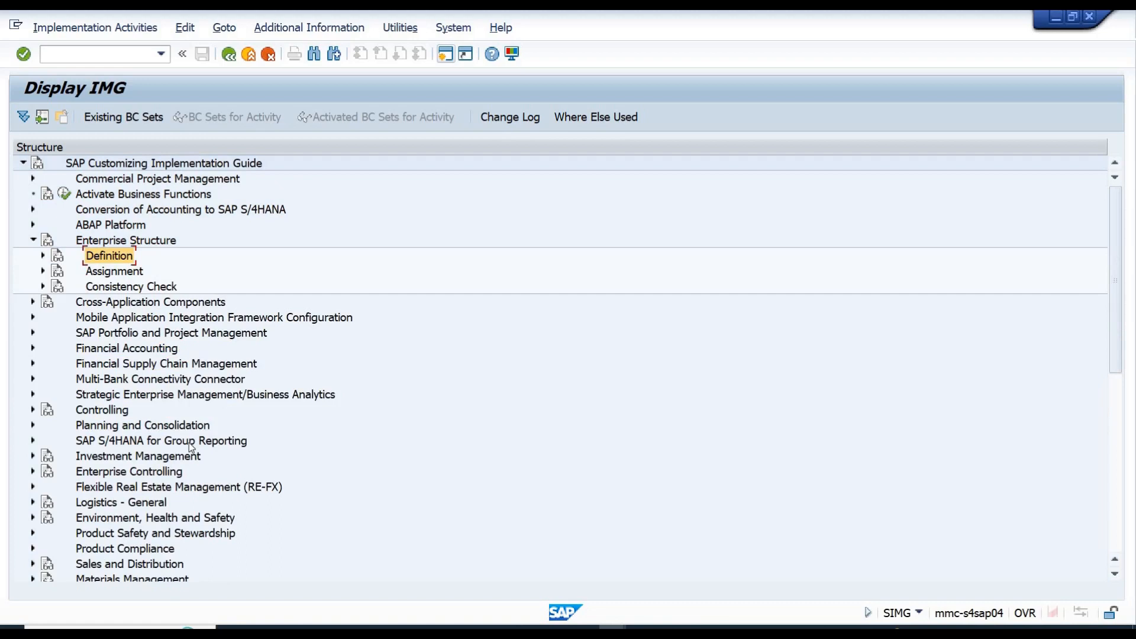
pyautogui.press('Right')
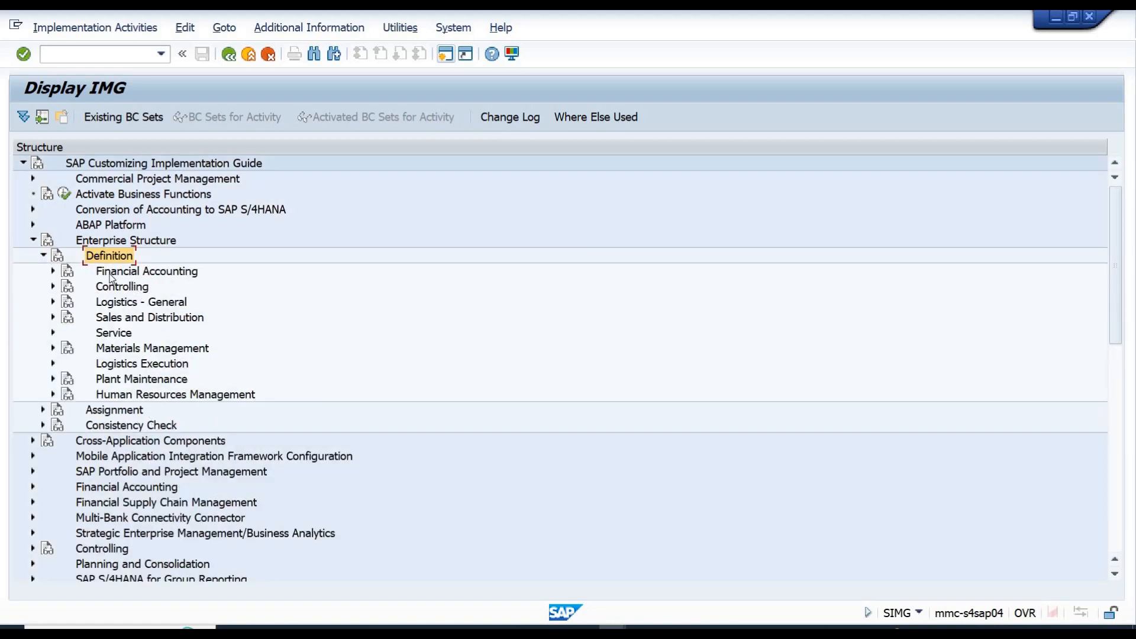
pyautogui.press('Down')
pyautogui.press('Down')
pyautogui.press('Down')
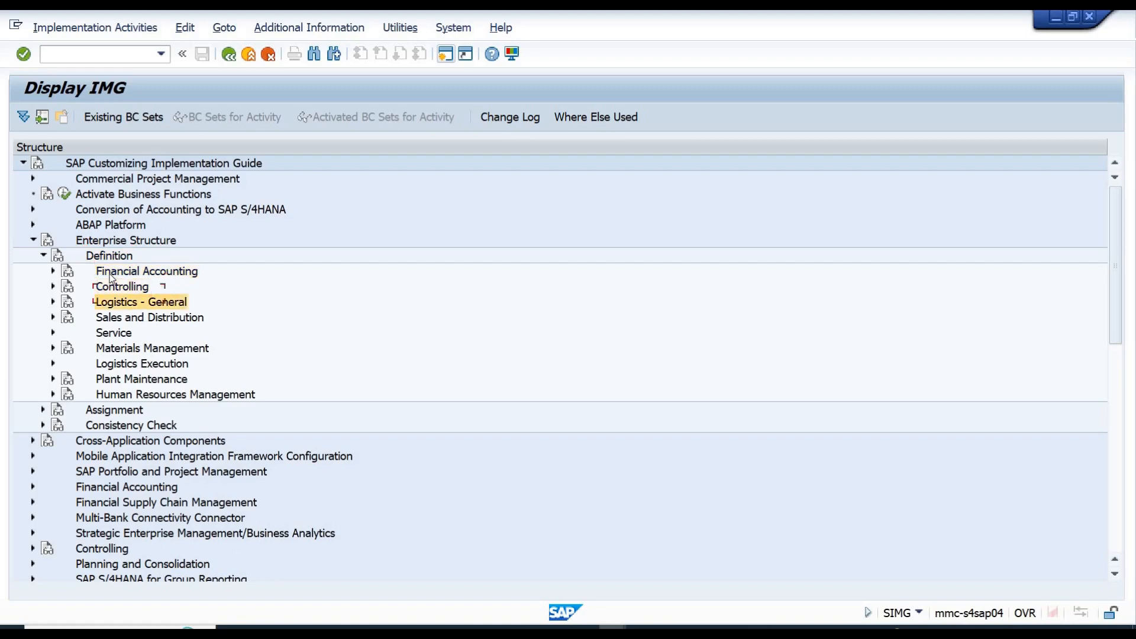
pyautogui.press('Down')
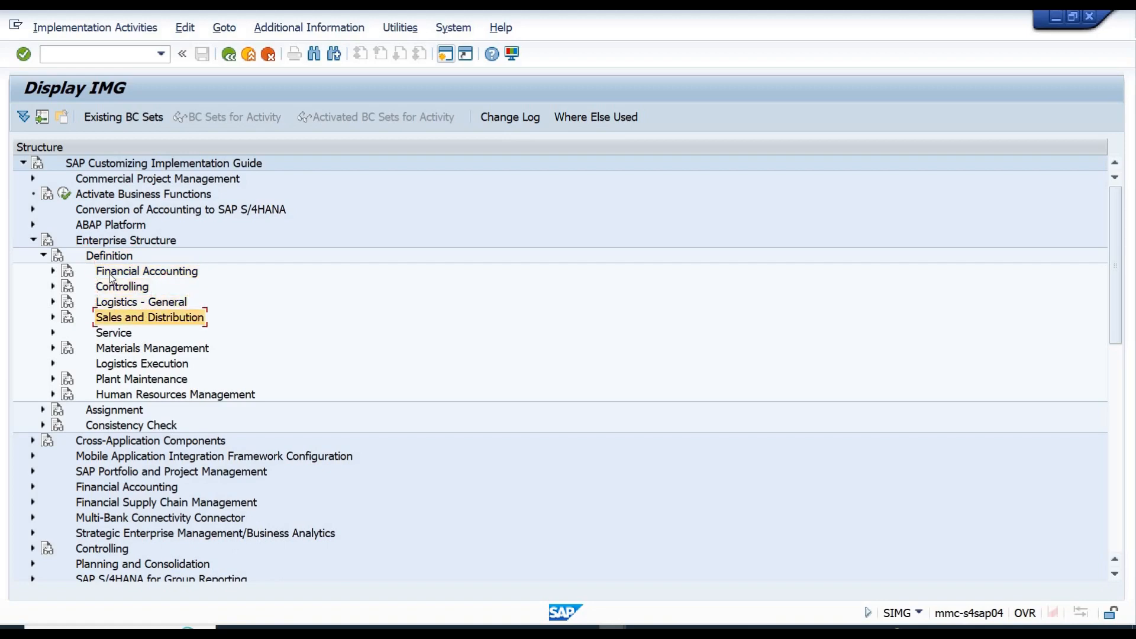
pyautogui.press('Down')
pyautogui.press('Down')
pyautogui.press('Down')
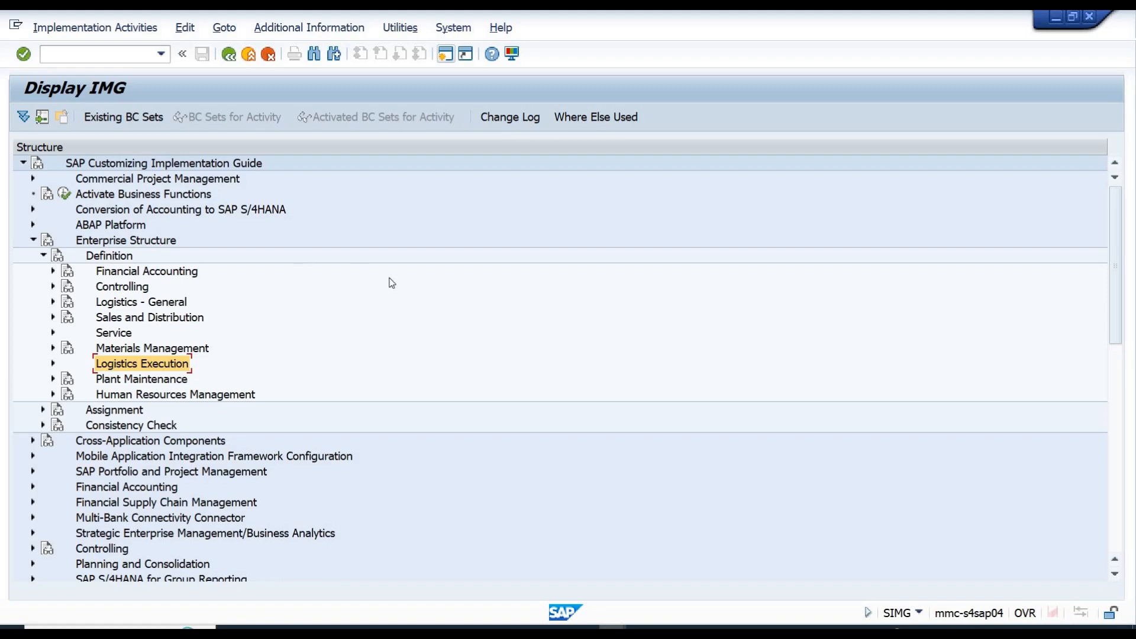
pyautogui.press('Left')
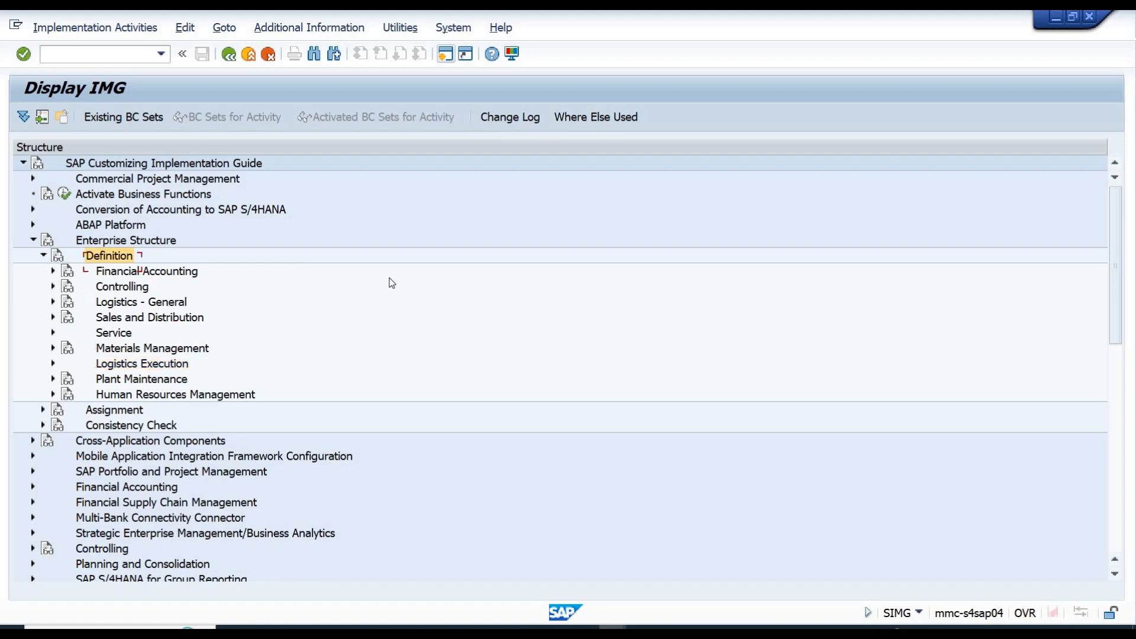
# Open the Assign company code to credit control area activity from the Financial Accounting assignments of the enterprise structure
pyautogui.press('Left')
pyautogui.press('Down')
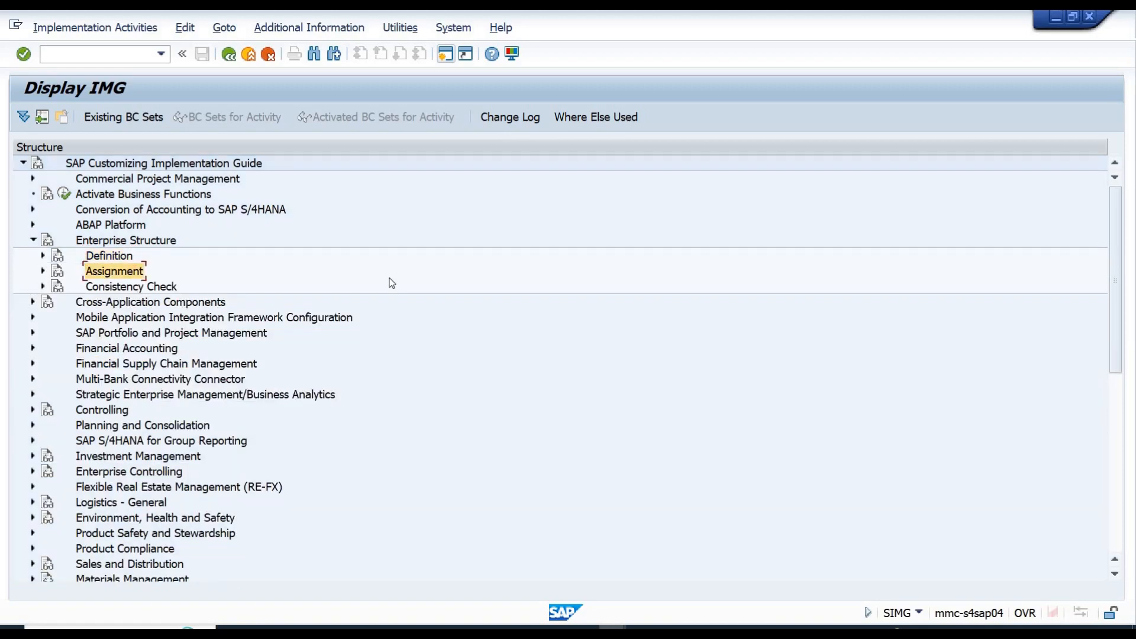
pyautogui.press('Right')
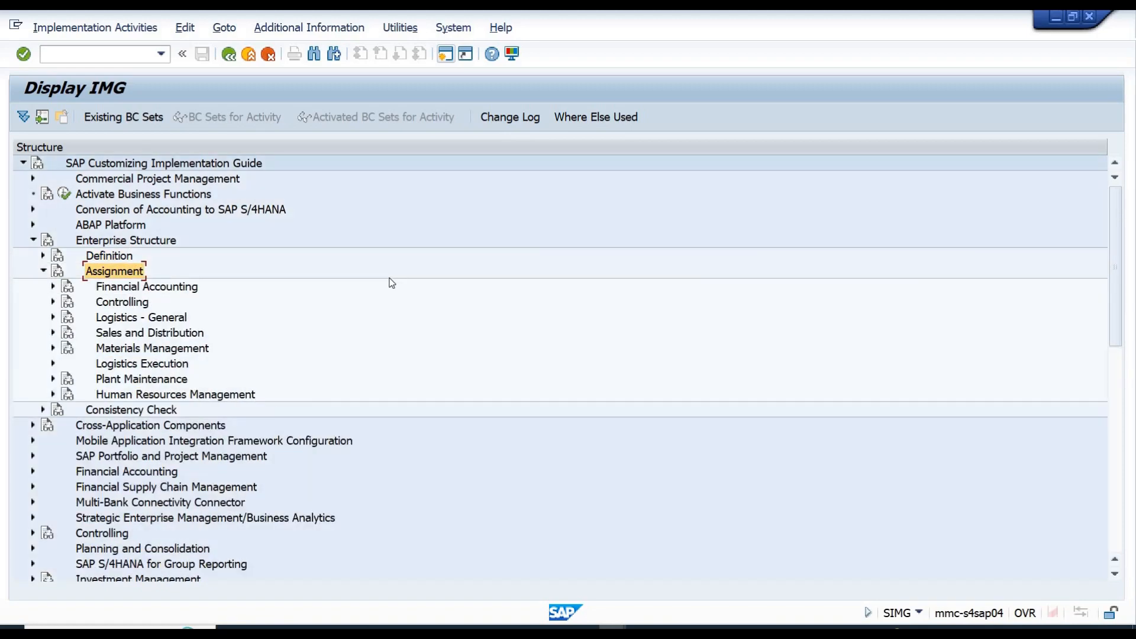
pyautogui.press('Down')
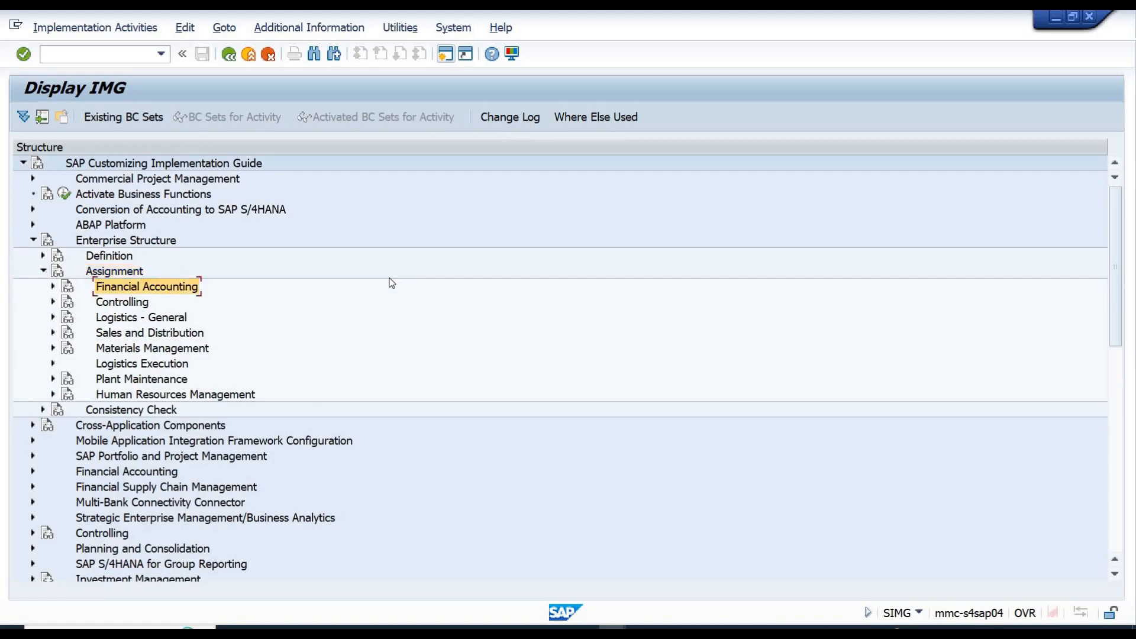
pyautogui.press('Right')
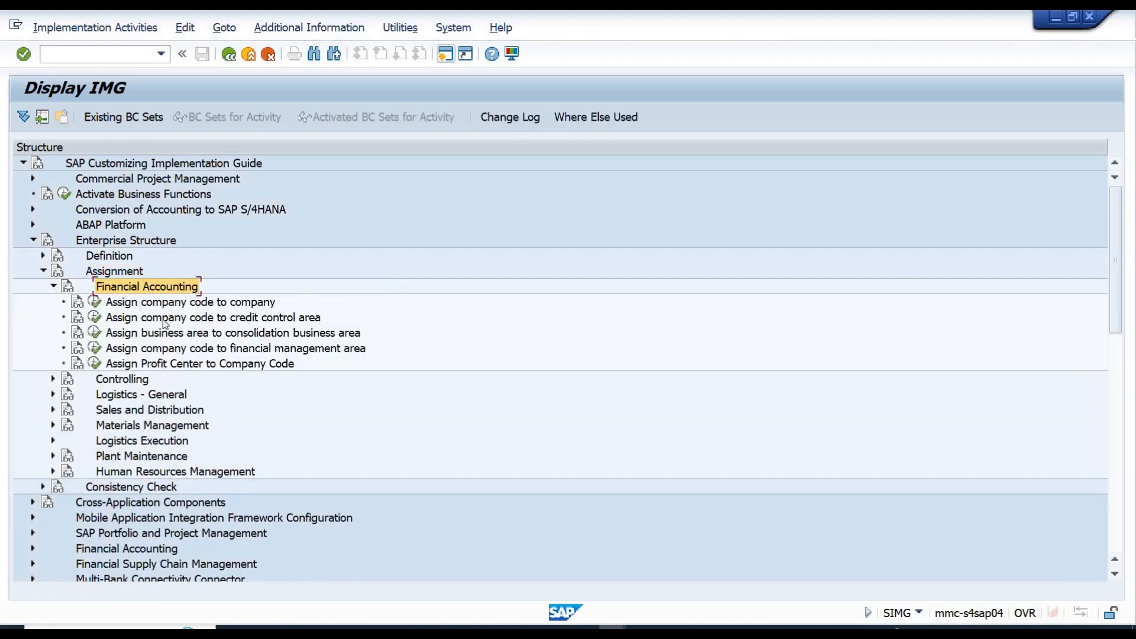
pyautogui.click(145, 320)
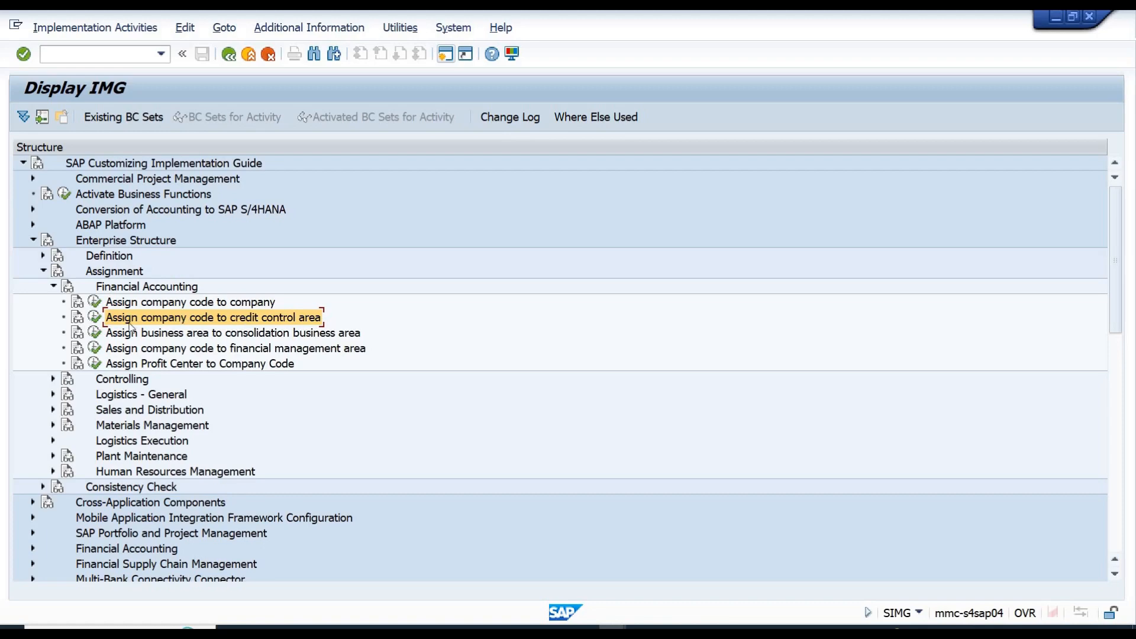
pyautogui.click(95, 322)
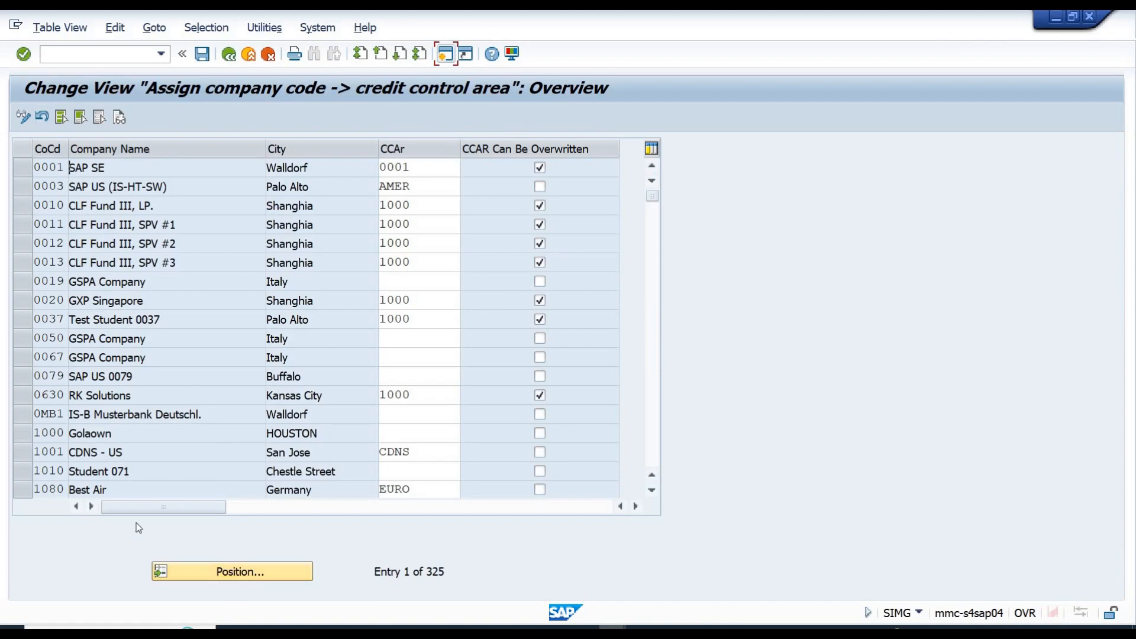
# Locate company code 1101 in the assignment table and set its credit control area to 1101
pyautogui.click(226, 570)
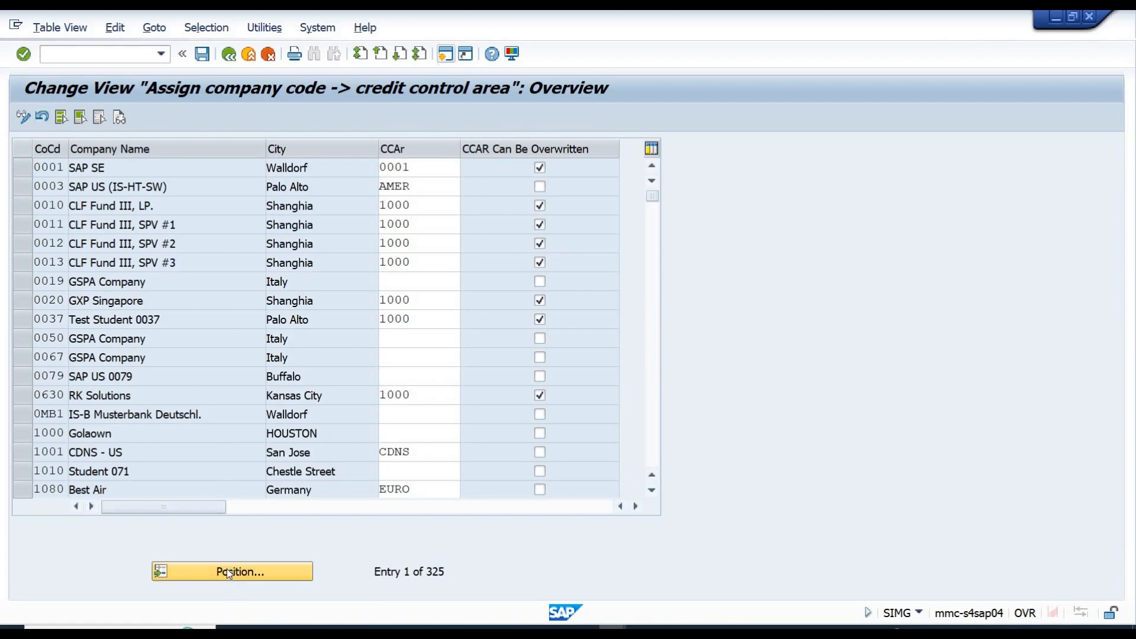
pyautogui.write('1101')
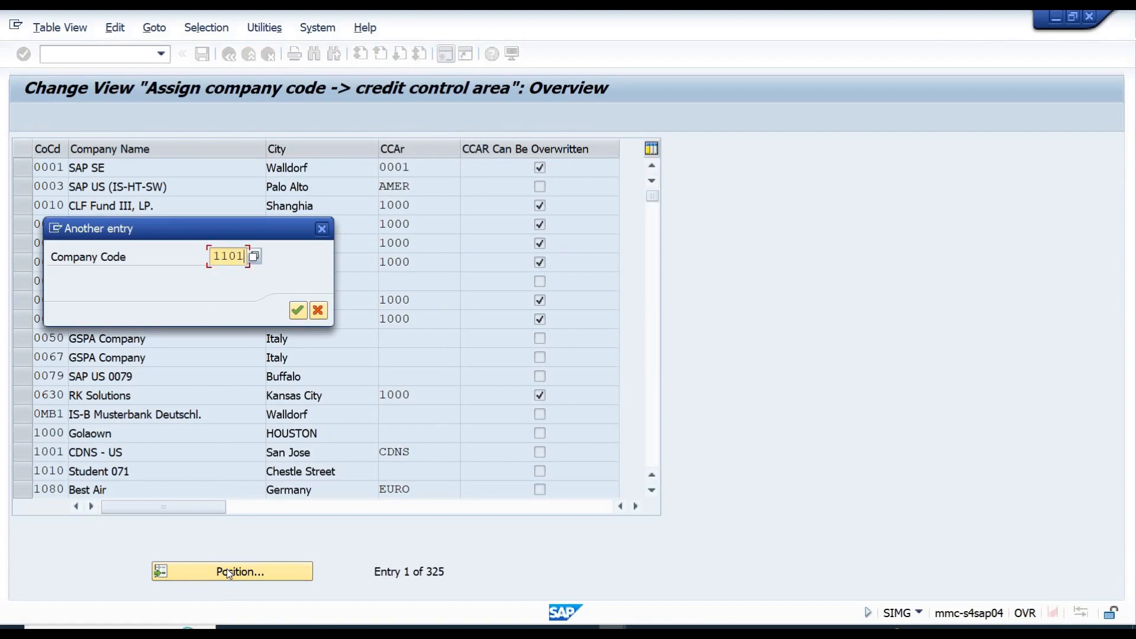
pyautogui.press('Return')
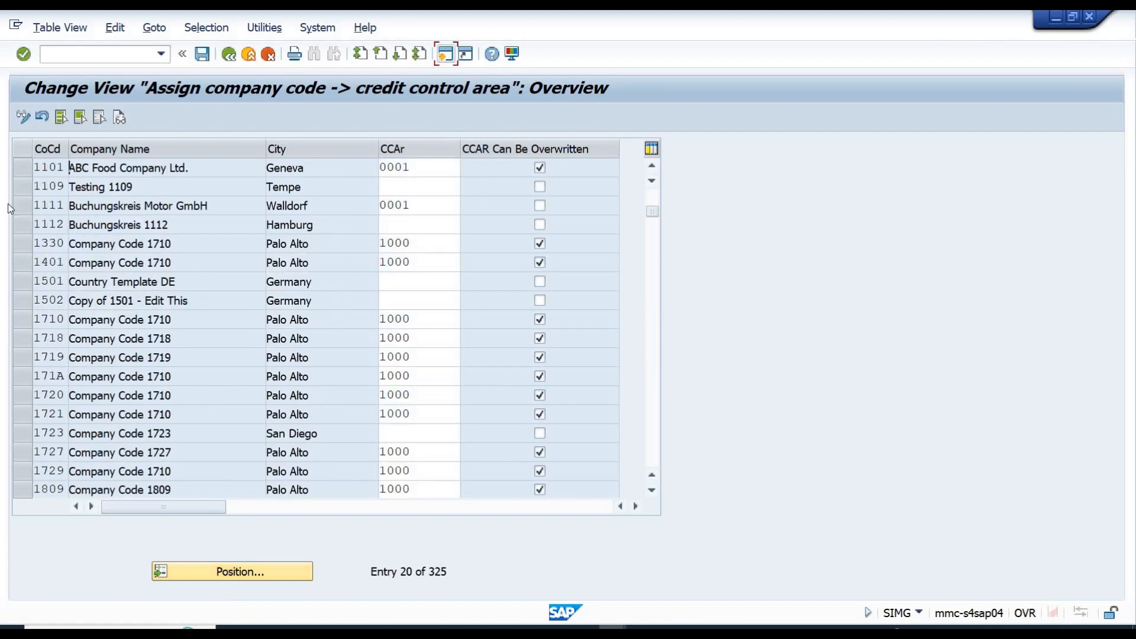
pyautogui.click(22, 167)
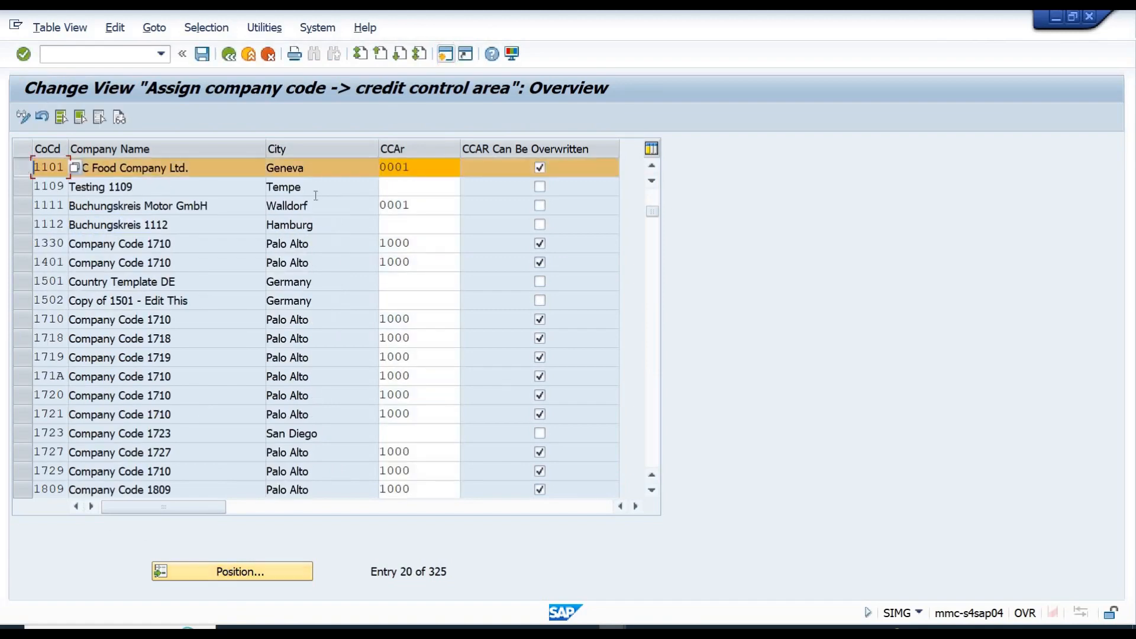
pyautogui.click(423, 166)
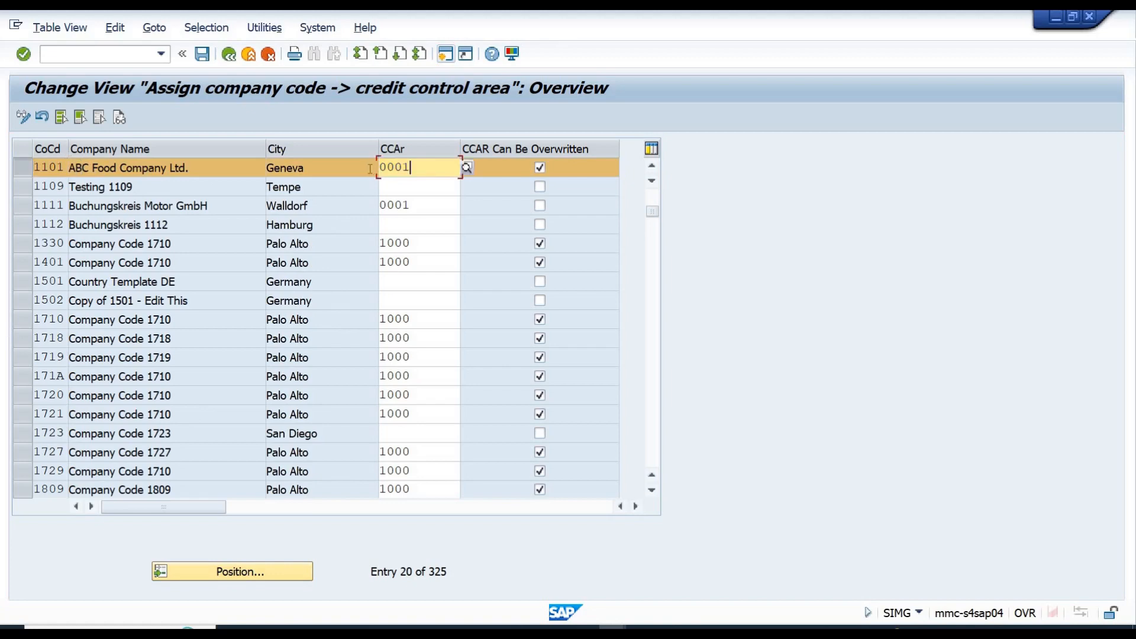
pyautogui.moveTo(423, 166); pyautogui.dragTo(370, 169)
pyautogui.press('BackSpace')
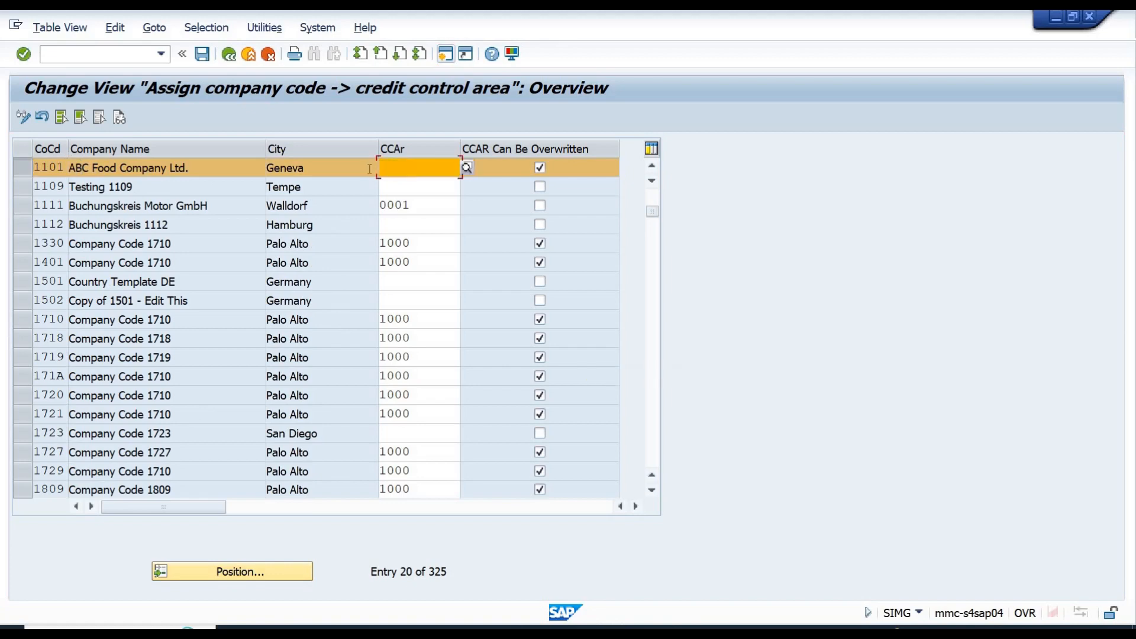
pyautogui.write('1000')
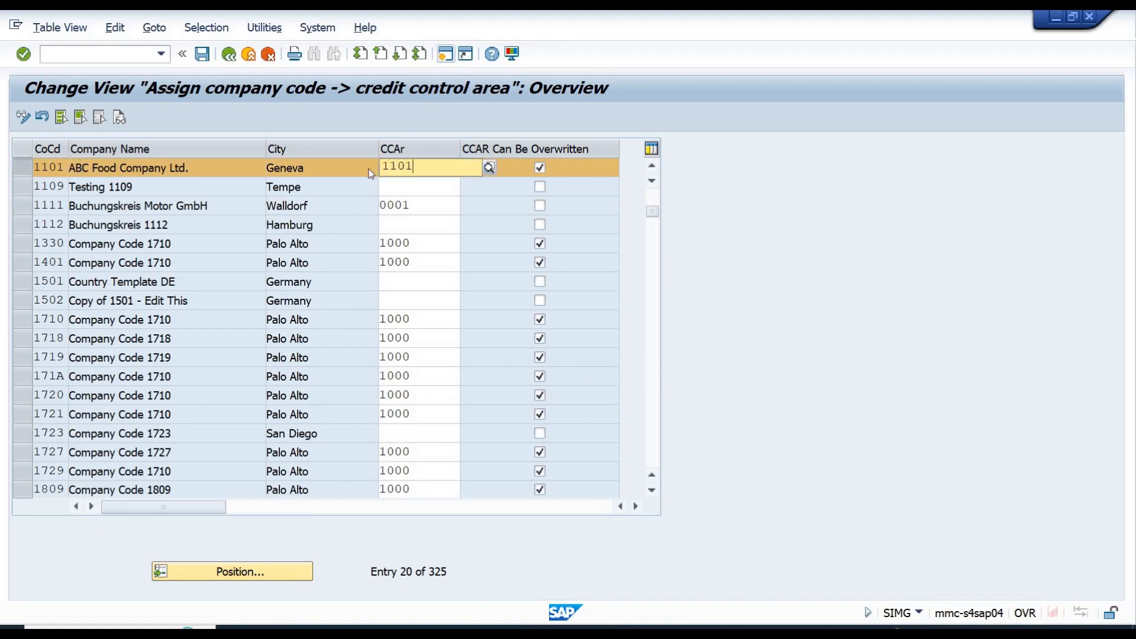
pyautogui.press('Return')
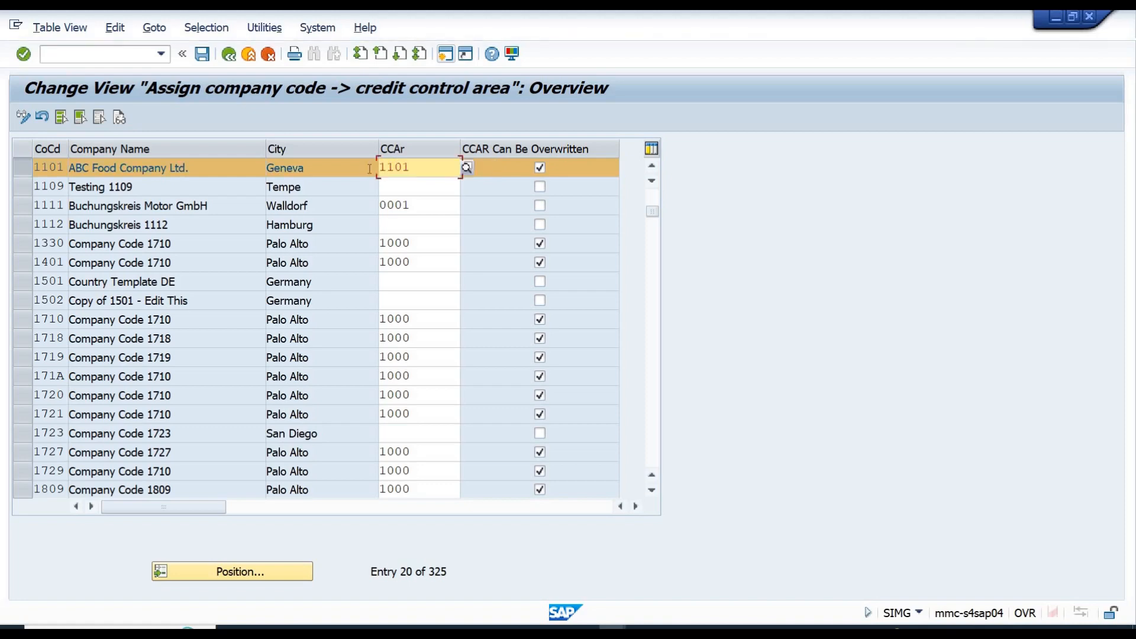
# Save the credit control area assignment under customizing request S5MK902213 and return to the implementation guide structure
pyautogui.click(202, 55)
pyautogui.click(202, 54)
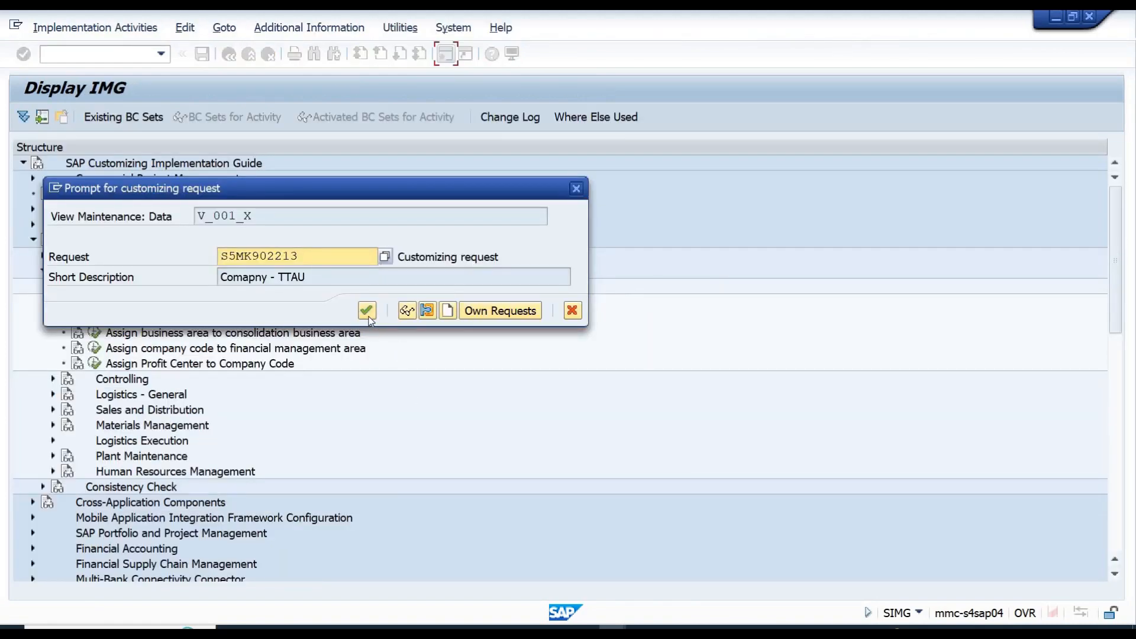
pyautogui.click(367, 310)
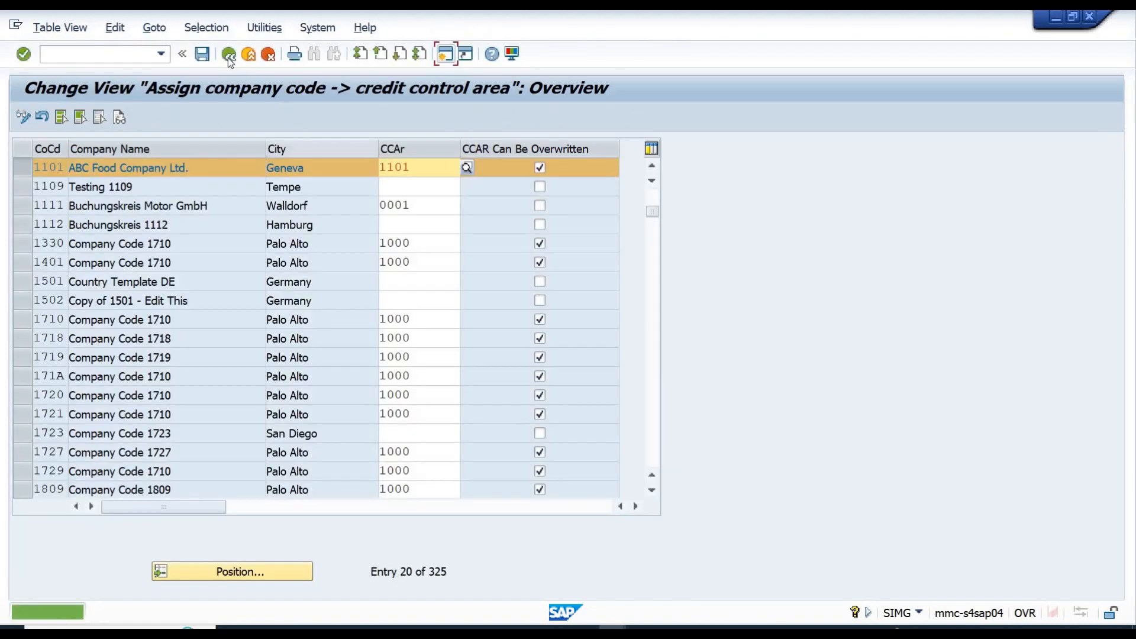
pyautogui.click(228, 56)
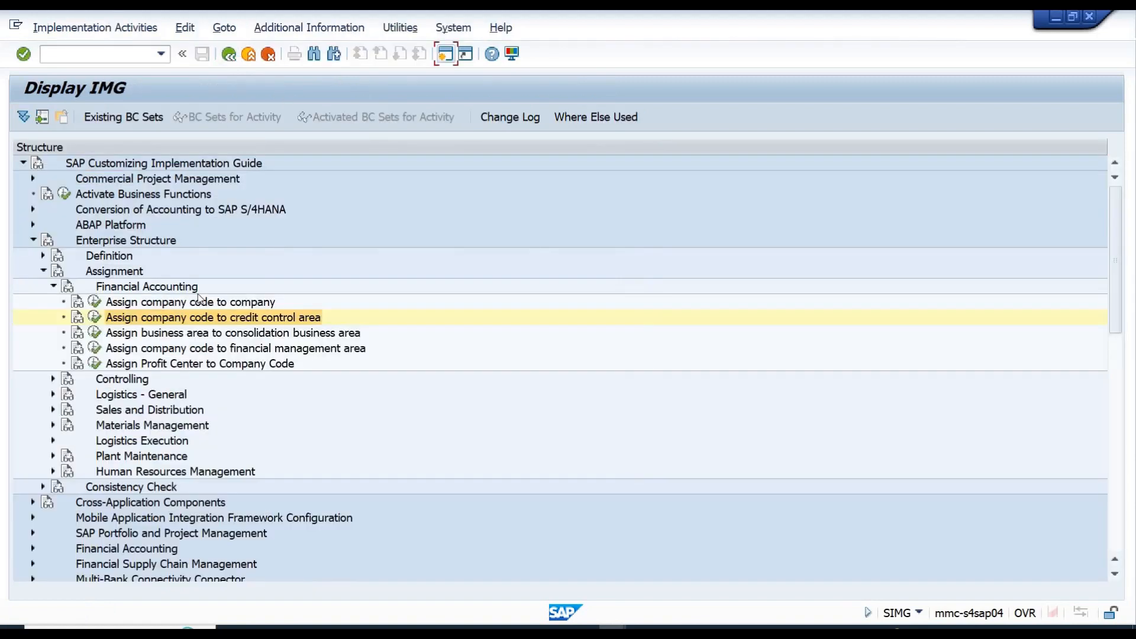
# Switch to the SAP Easy Access session and expand Cost Center Accounting within the Controlling area of Accounting
pyautogui.click(172, 351)
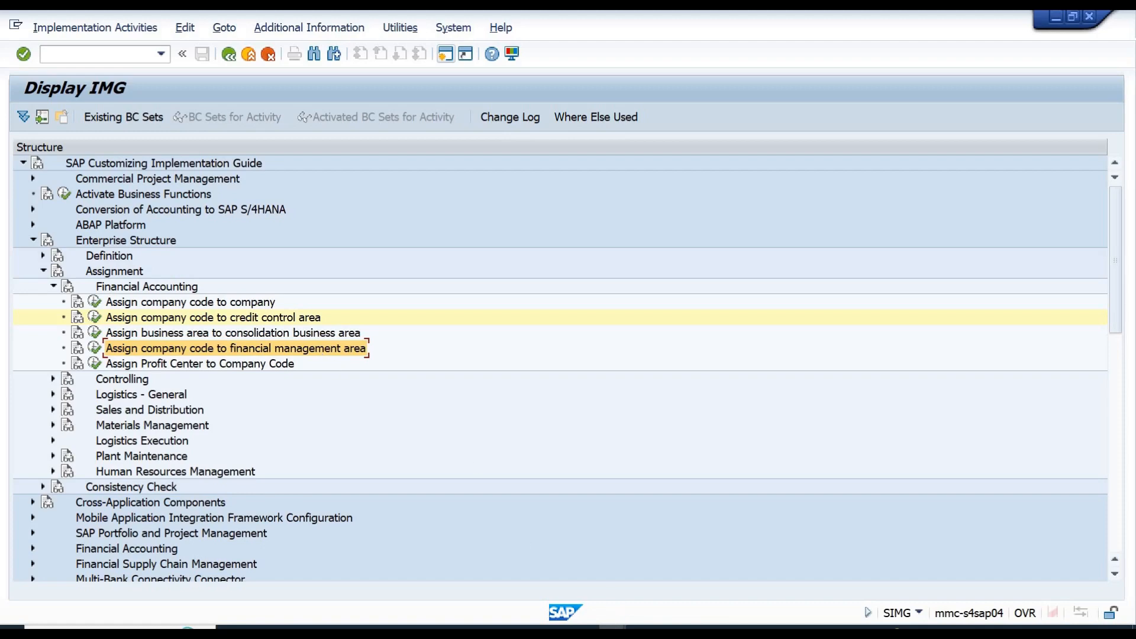
pyautogui.moveTo(613, 630)
pyautogui.click(647, 599)
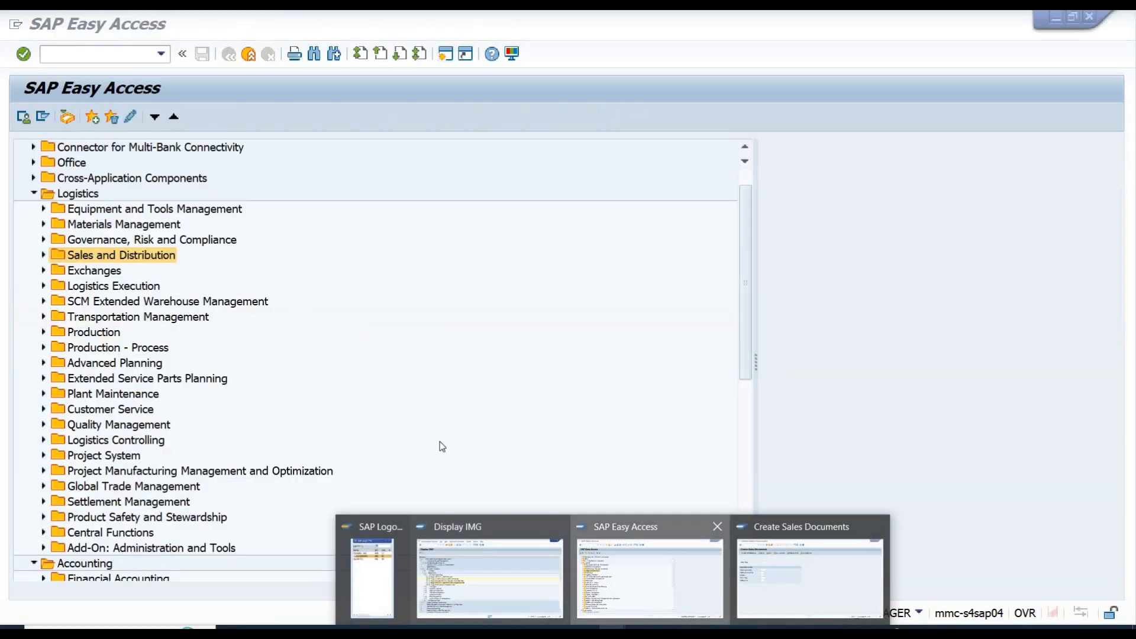
pyautogui.click(33, 194)
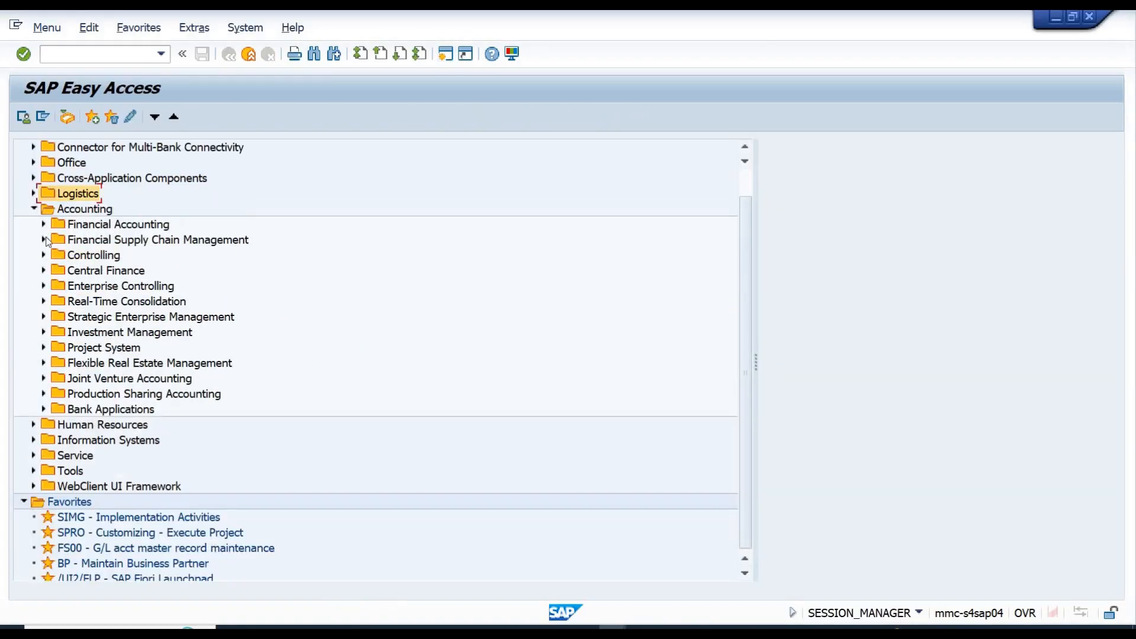
pyautogui.click(82, 258)
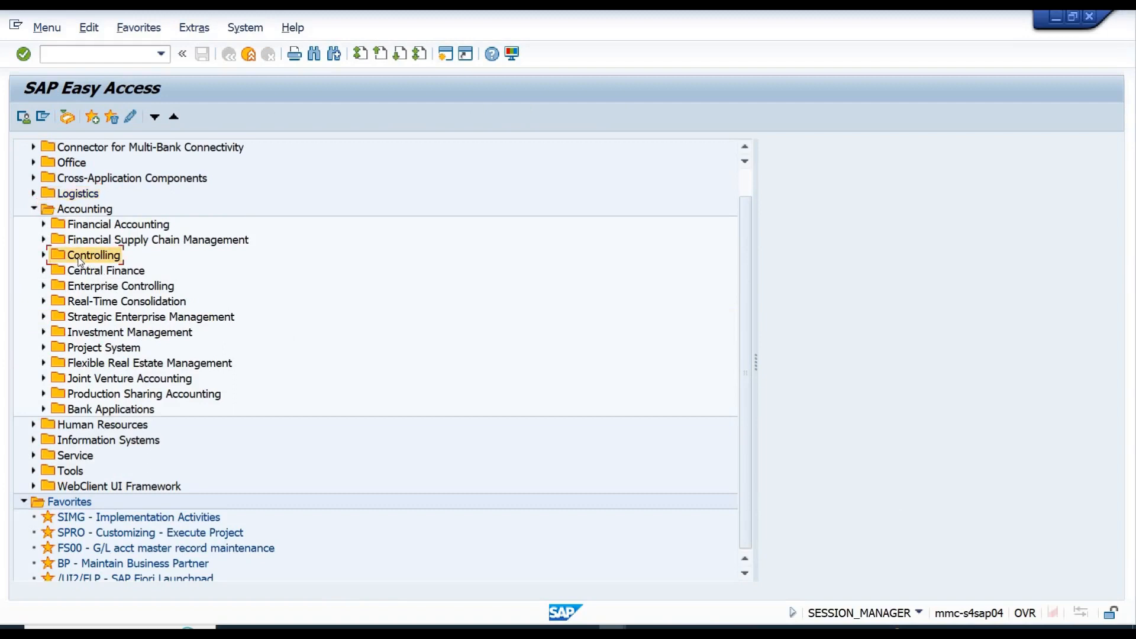
pyautogui.doubleClick(81, 260)
pyautogui.click(111, 292)
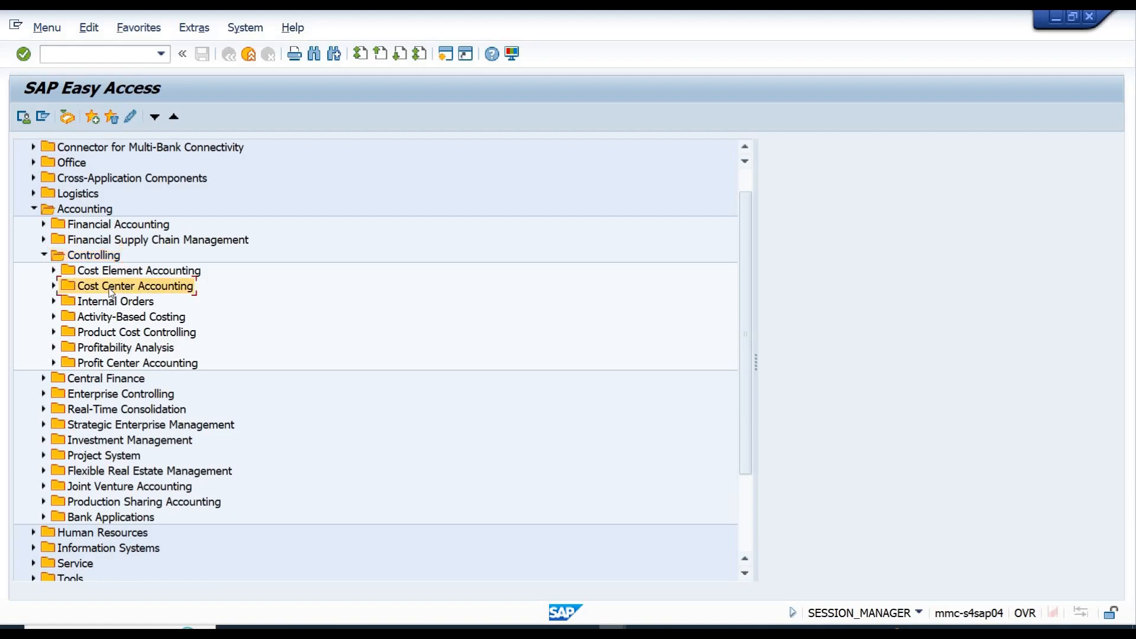
pyautogui.doubleClick(114, 289)
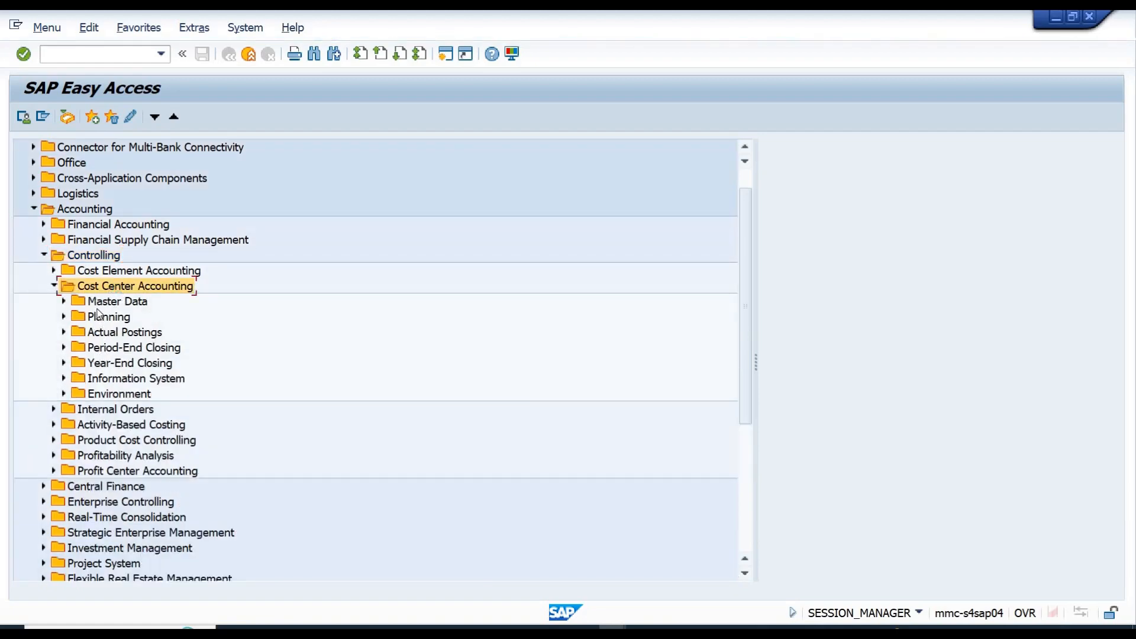
# Examine the Planning and Actual Postings folders of Cost Center Accounting, collapsing each after viewing
pyautogui.click(93, 320)
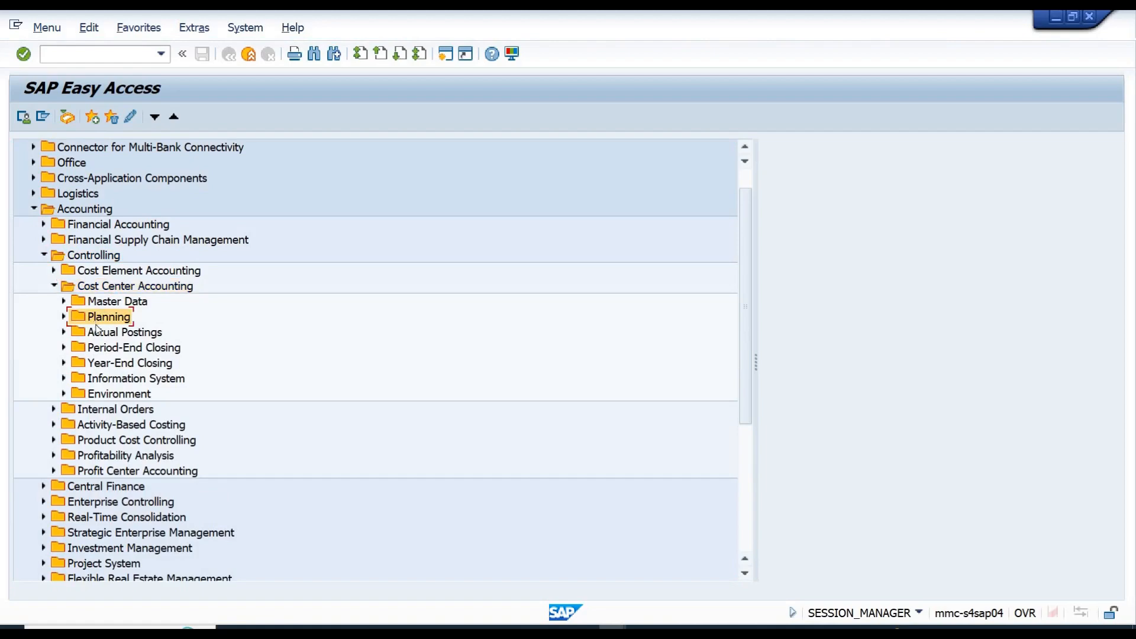
pyautogui.doubleClick(111, 320)
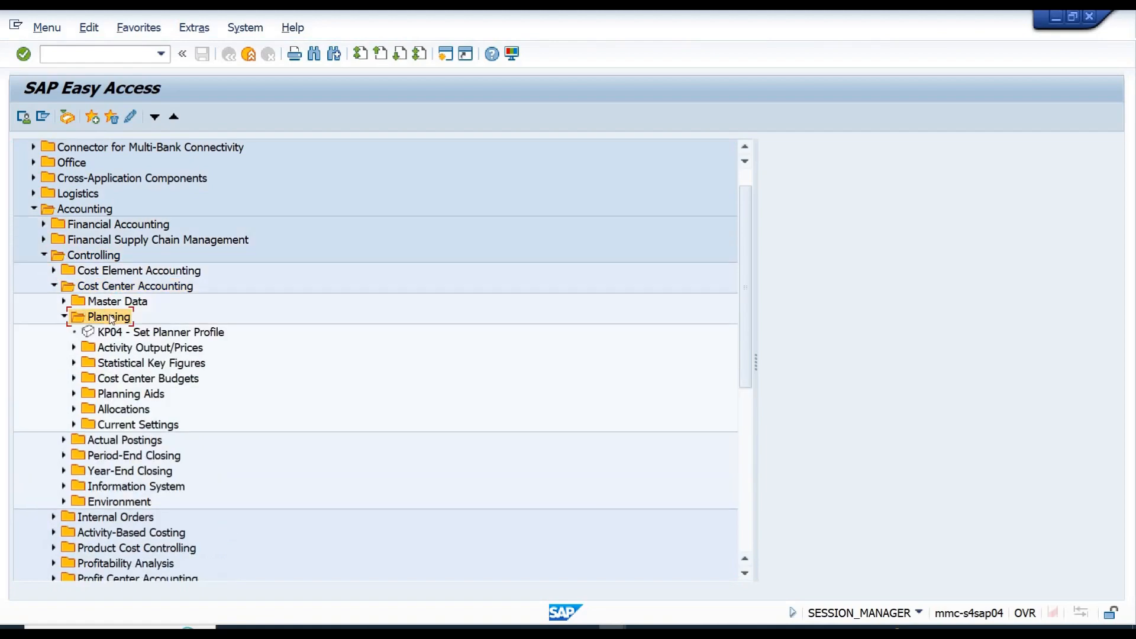
pyautogui.doubleClick(112, 320)
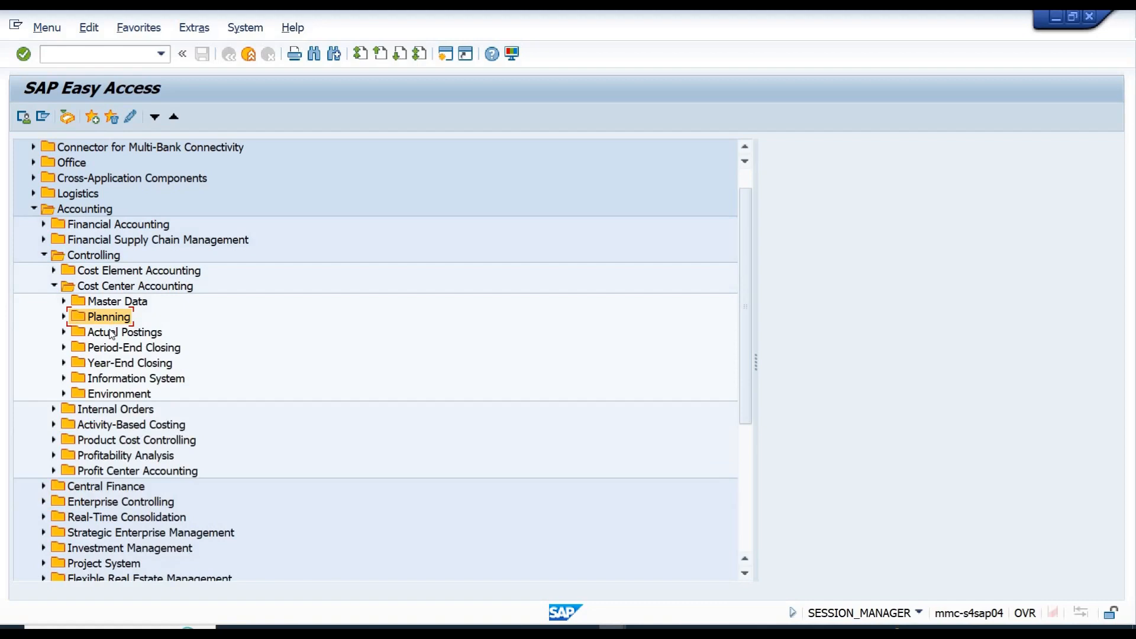
pyautogui.doubleClick(112, 333)
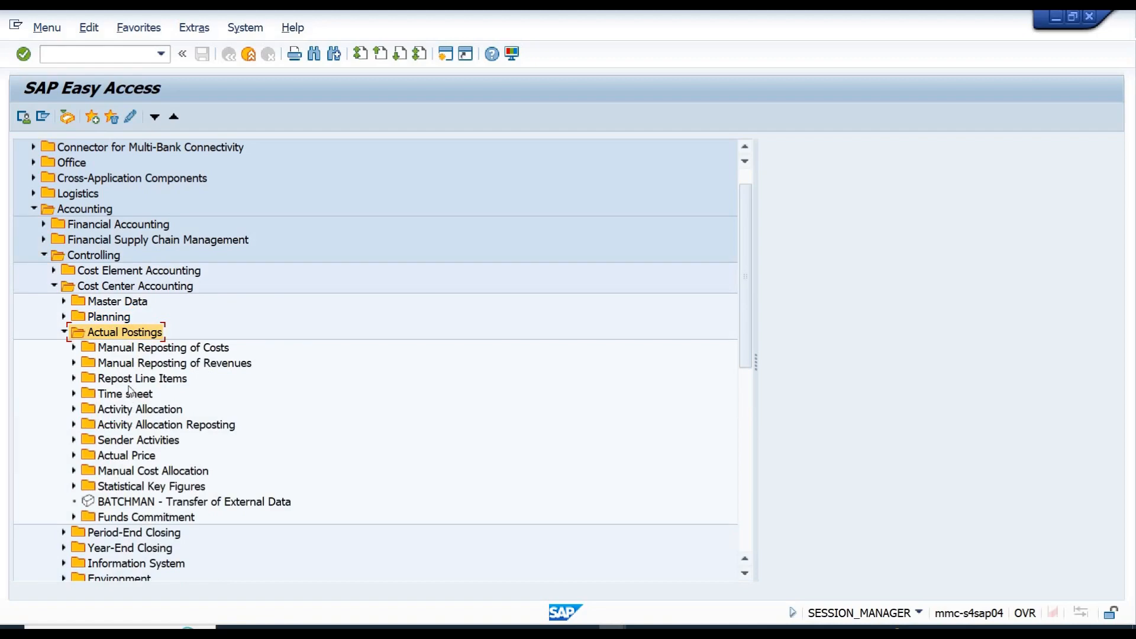
pyautogui.press('Left')
pyautogui.press('Right')
pyautogui.doubleClick(111, 521)
pyautogui.press('Left')
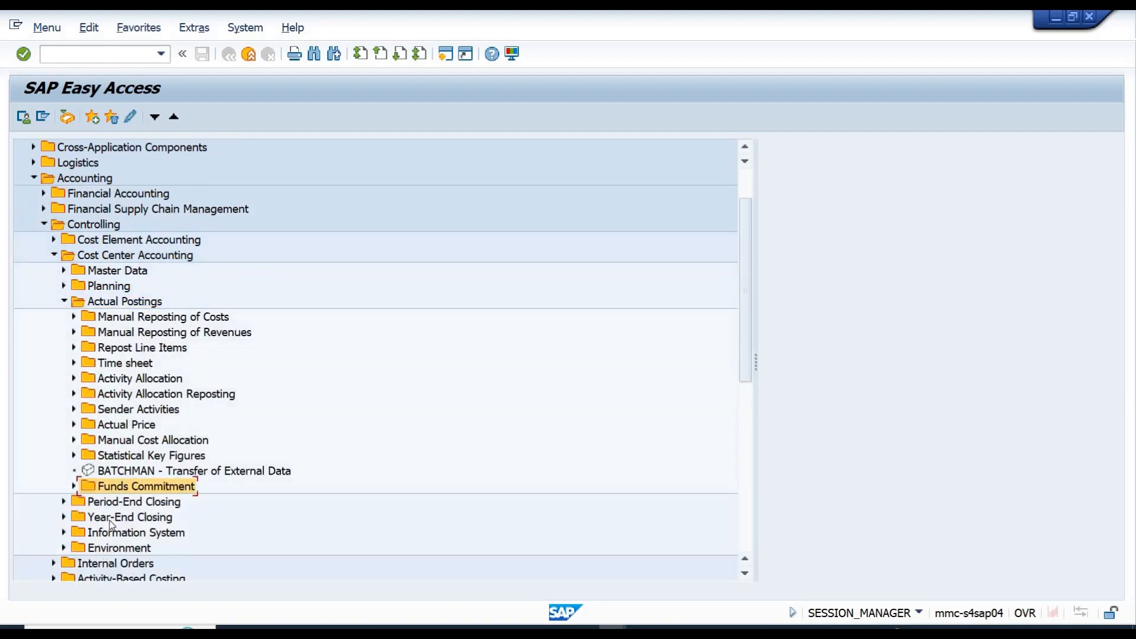
pyautogui.press('Left')
pyautogui.press('Left')
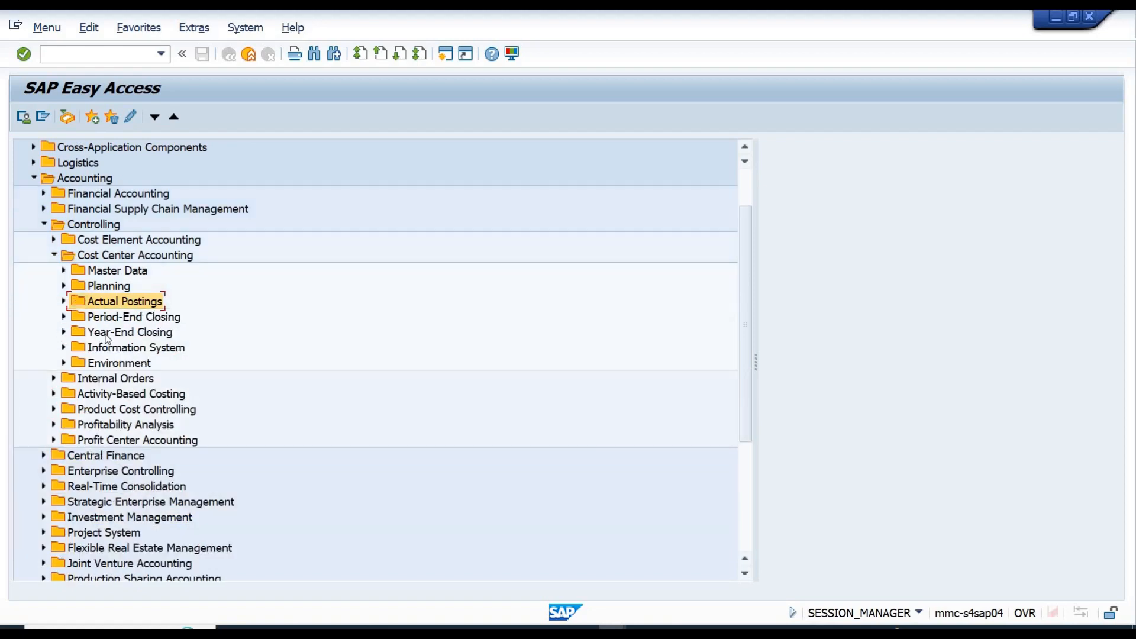
# Examine the Period-End Closing and Year-End Closing folders of Cost Center Accounting and collapse the area
pyautogui.doubleClick(94, 317)
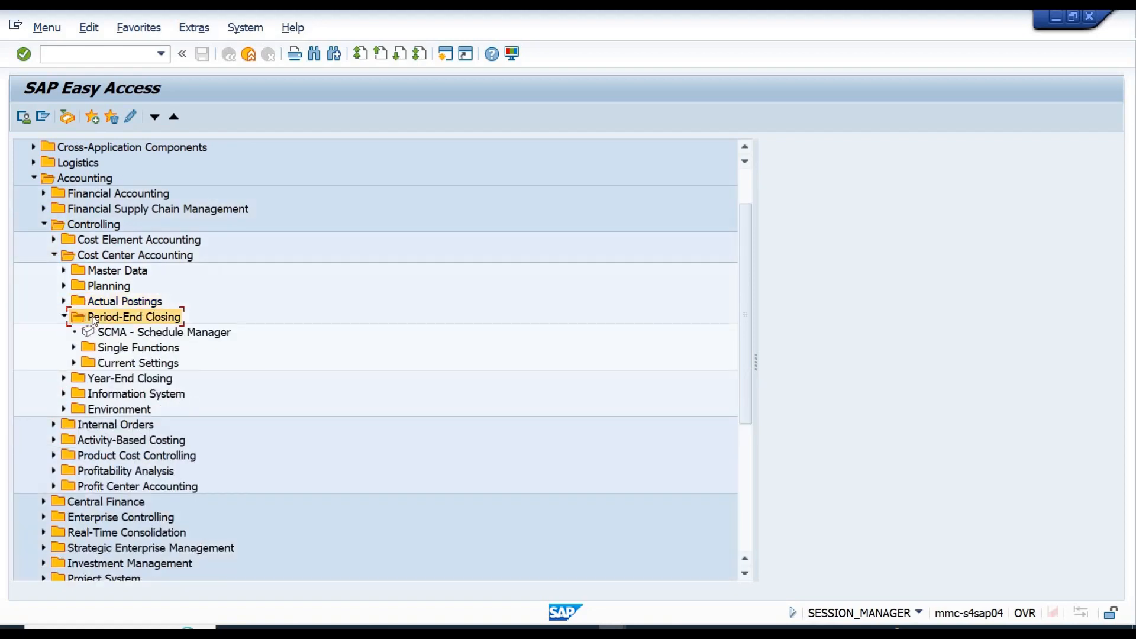
pyautogui.doubleClick(94, 317)
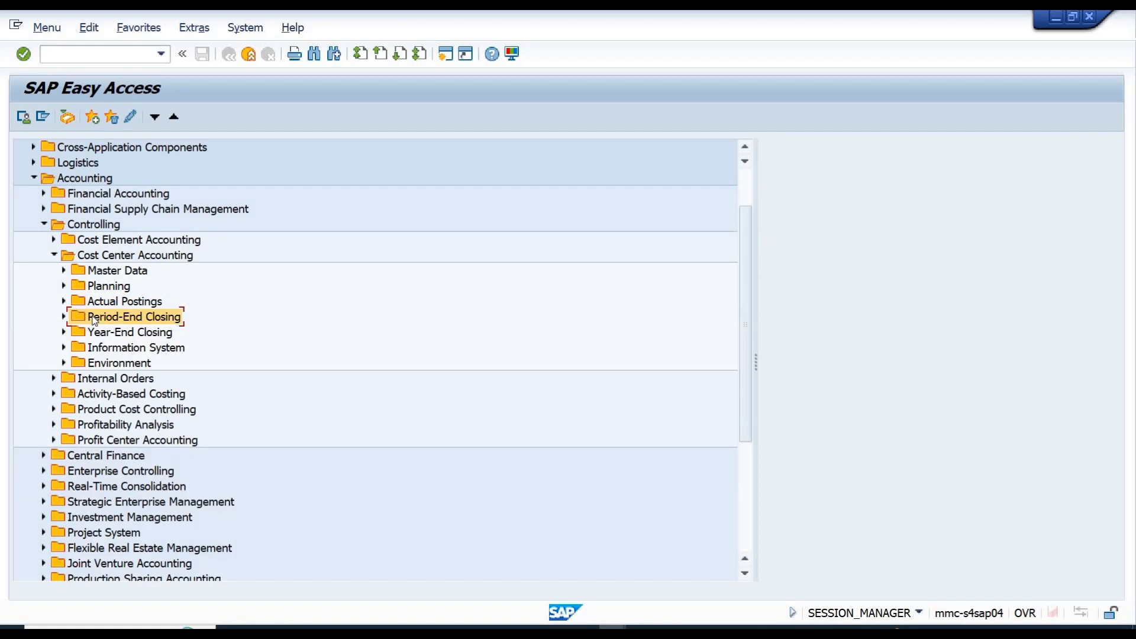
pyautogui.press('Down')
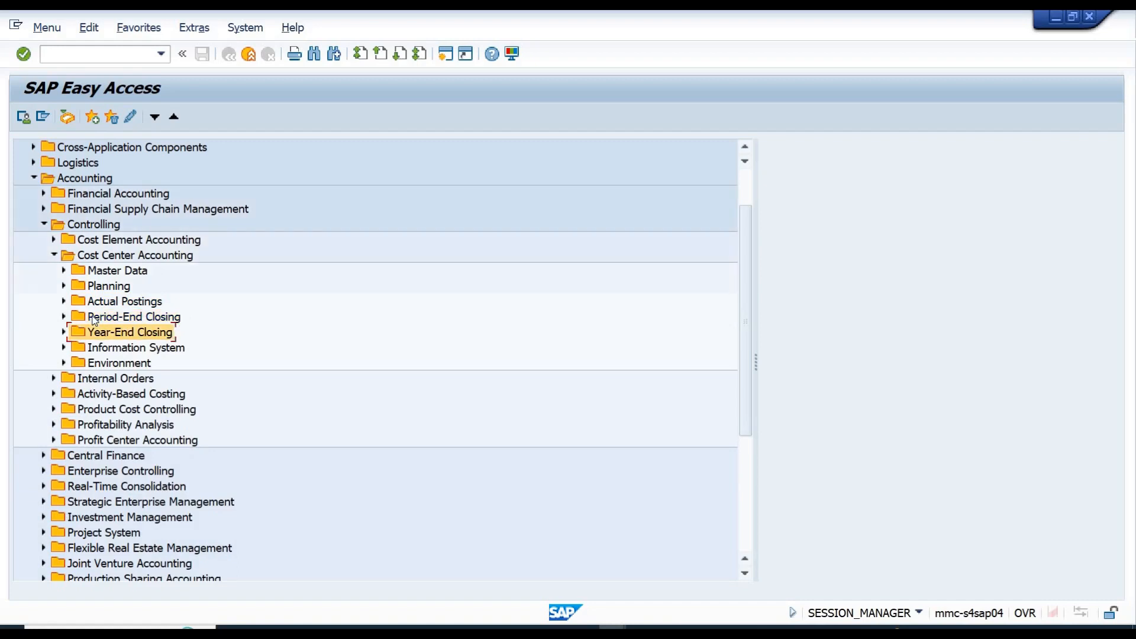
pyautogui.press('Right')
pyautogui.press('Left')
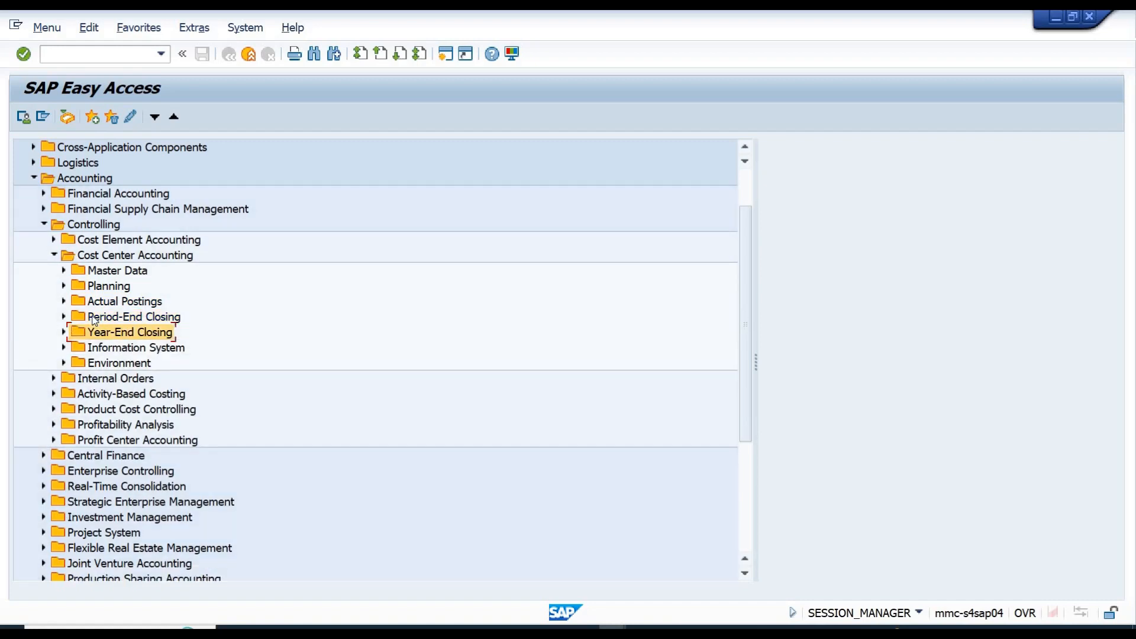
pyautogui.press('Up')
pyautogui.press('Up')
pyautogui.press('Up')
pyautogui.press('Up')
pyautogui.press('Up')
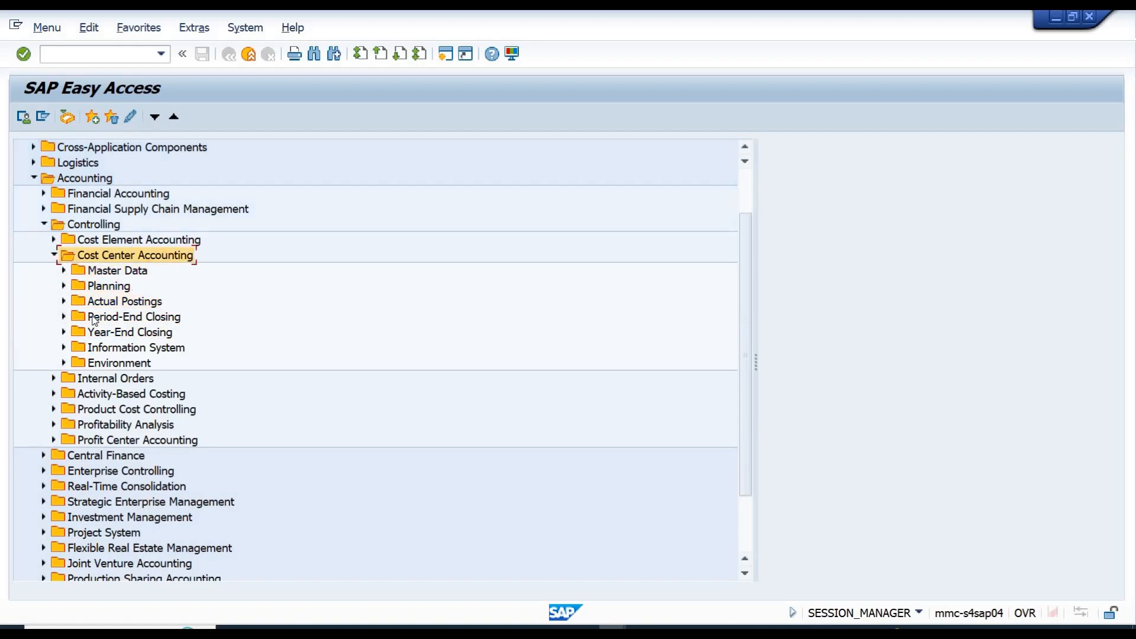
pyautogui.press('Left')
# Examine the Budgeting folder under Internal Orders and collapse the Controlling area
pyautogui.press('Down')
pyautogui.press('Right')
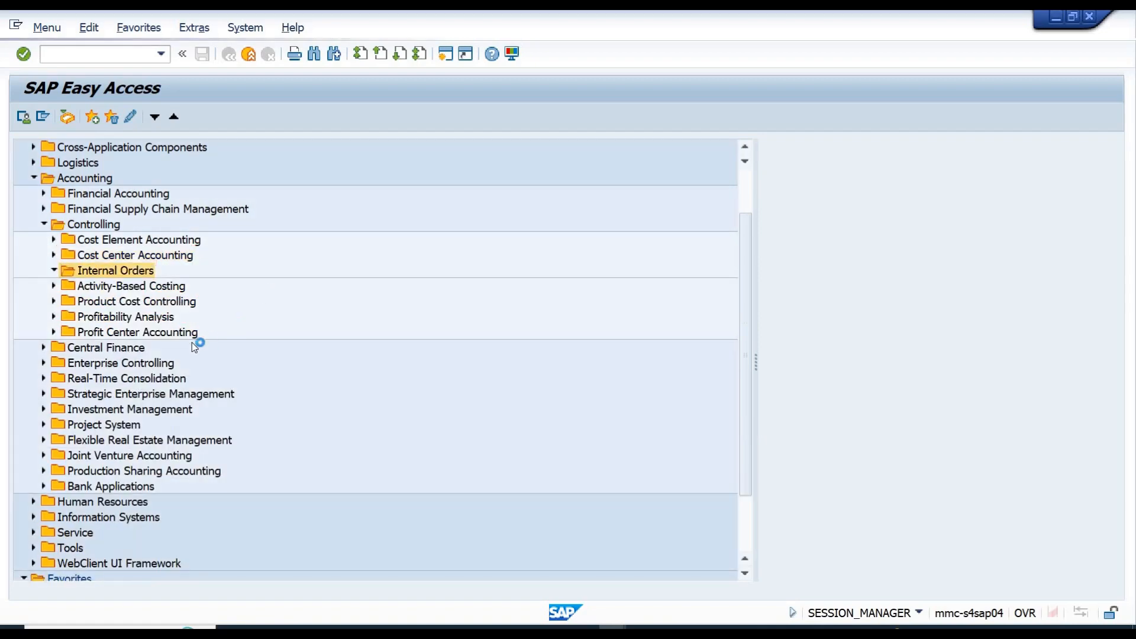
pyautogui.click(109, 318)
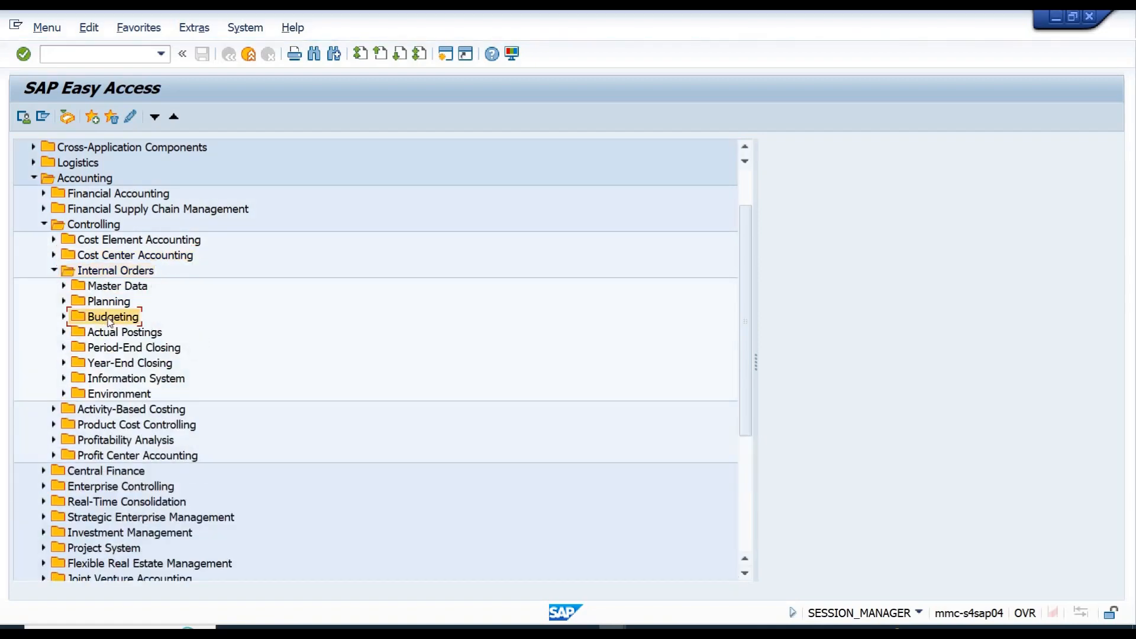
pyautogui.doubleClick(110, 320)
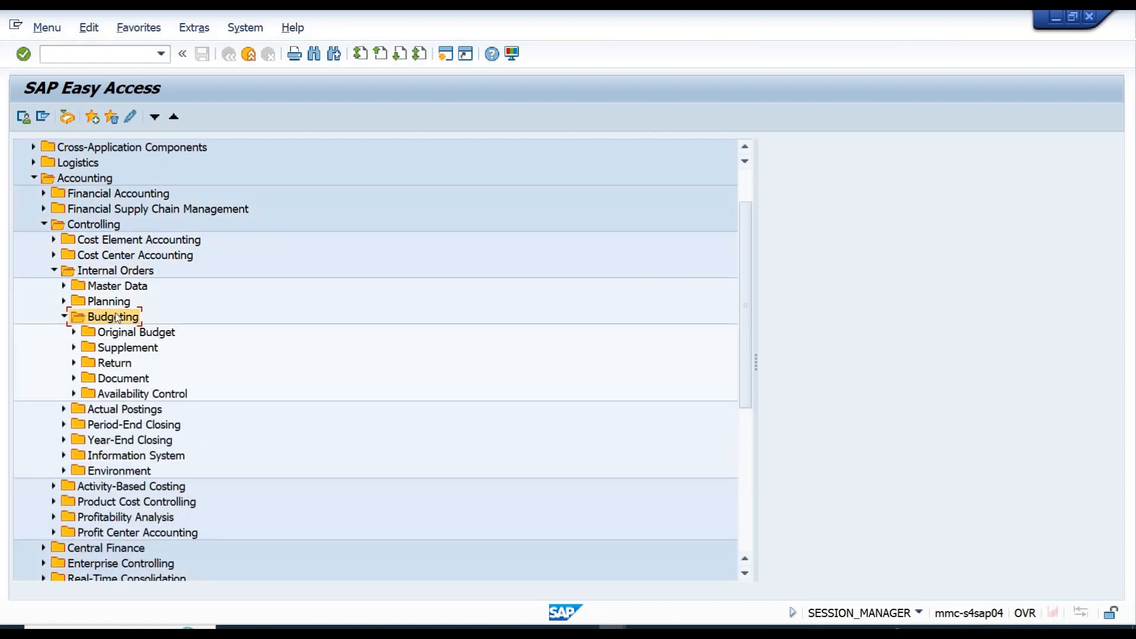
pyautogui.press('Left')
pyautogui.press('Left')
pyautogui.press('Left')
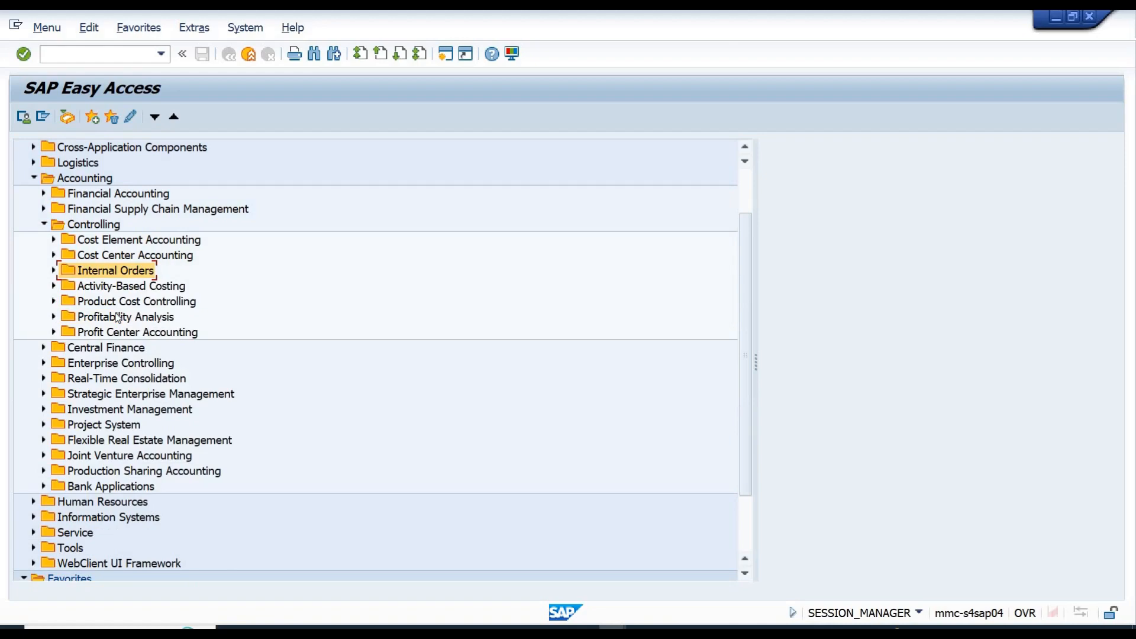
pyautogui.press('Left')
pyautogui.press('Left')
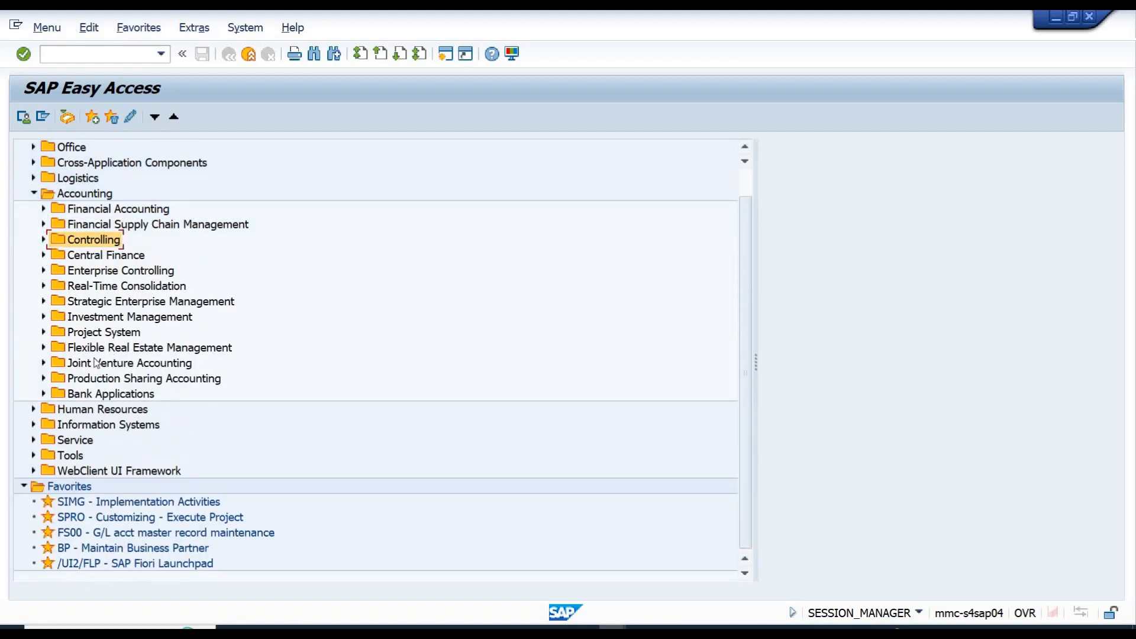
# Examine the Budgeting functions under Financials in the Project System area of Accounting and collapse the area
pyautogui.doubleClick(103, 333)
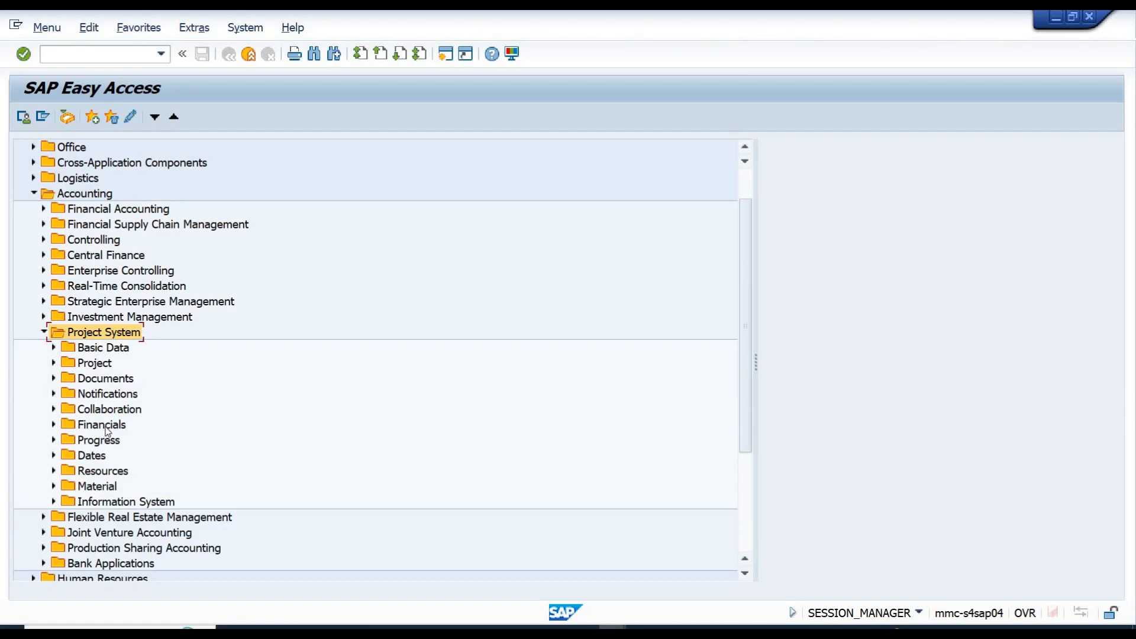
pyautogui.doubleClick(106, 425)
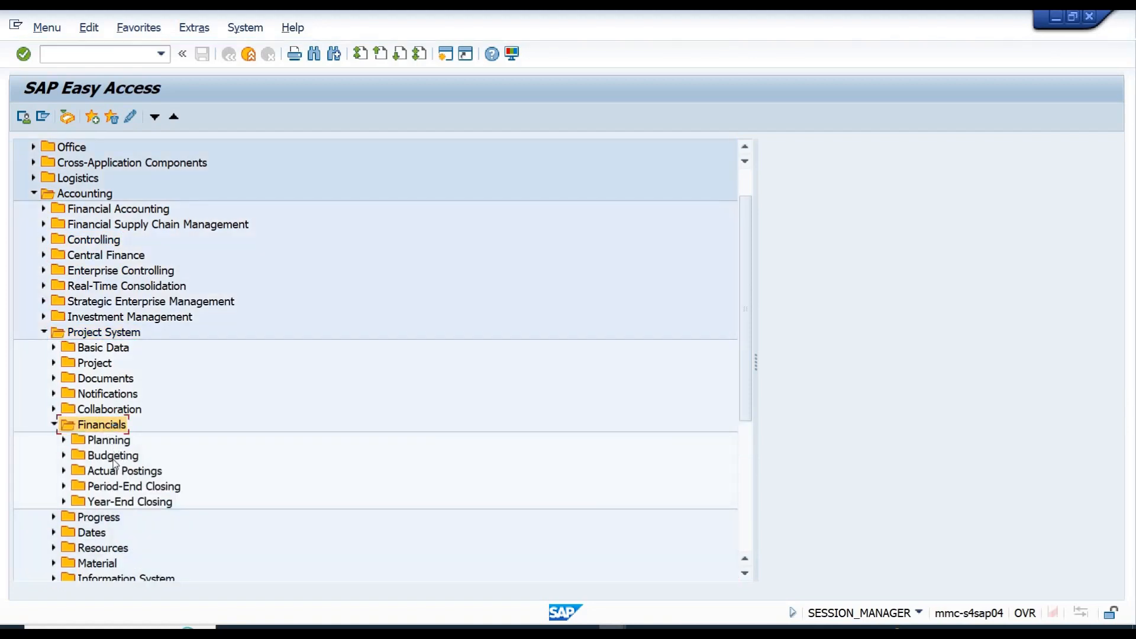
pyautogui.doubleClick(118, 456)
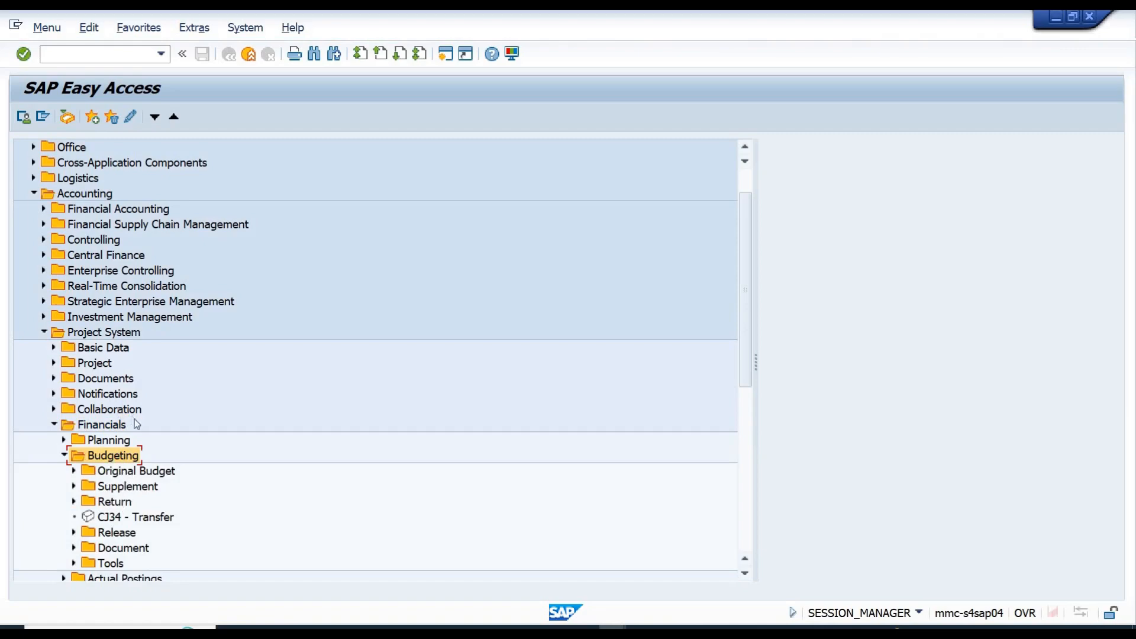
pyautogui.press('Left')
pyautogui.press('Left')
pyautogui.press('Left')
pyautogui.press('Left')
pyautogui.press('Left')
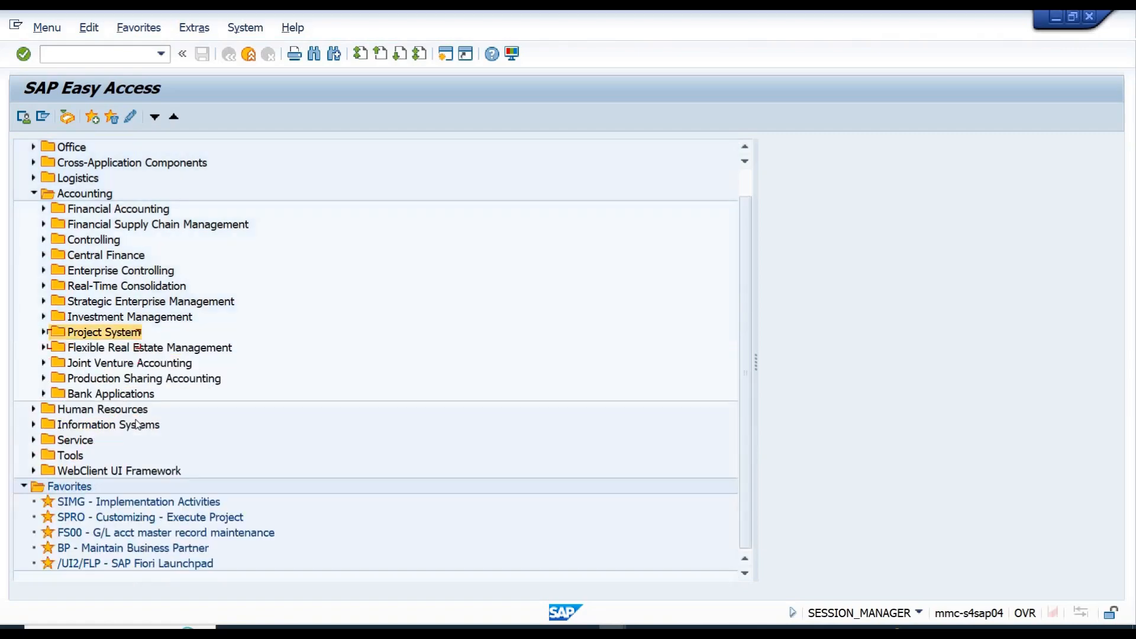
# Switch back to the Display IMG session and examine the Controlling assignments of the enterprise structure
pyautogui.click(137, 424)
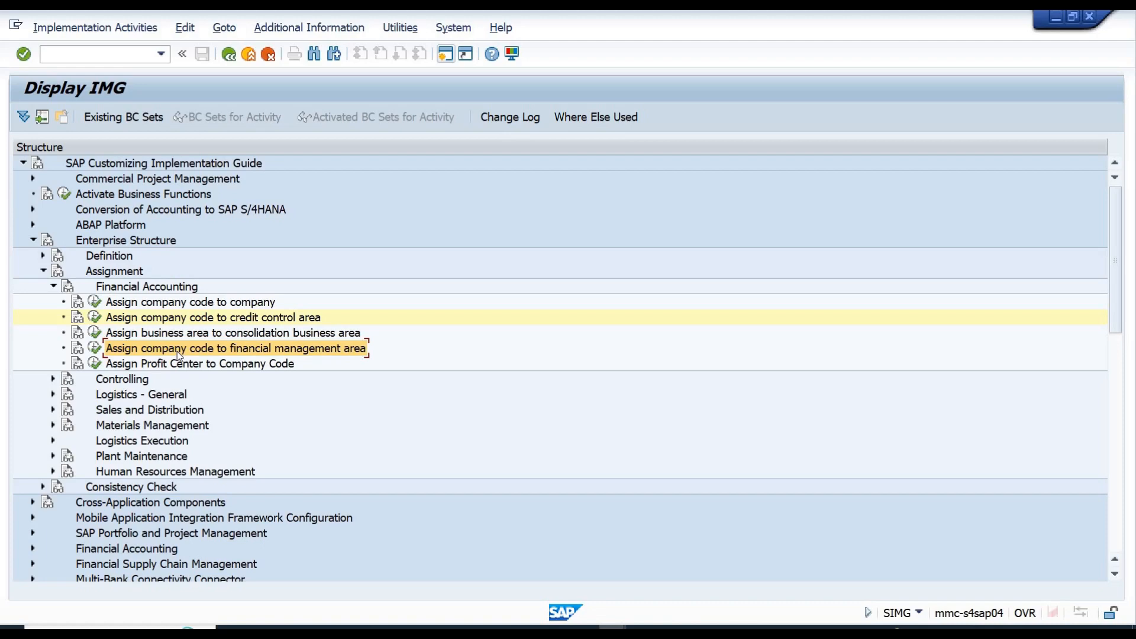
pyautogui.press('Left')
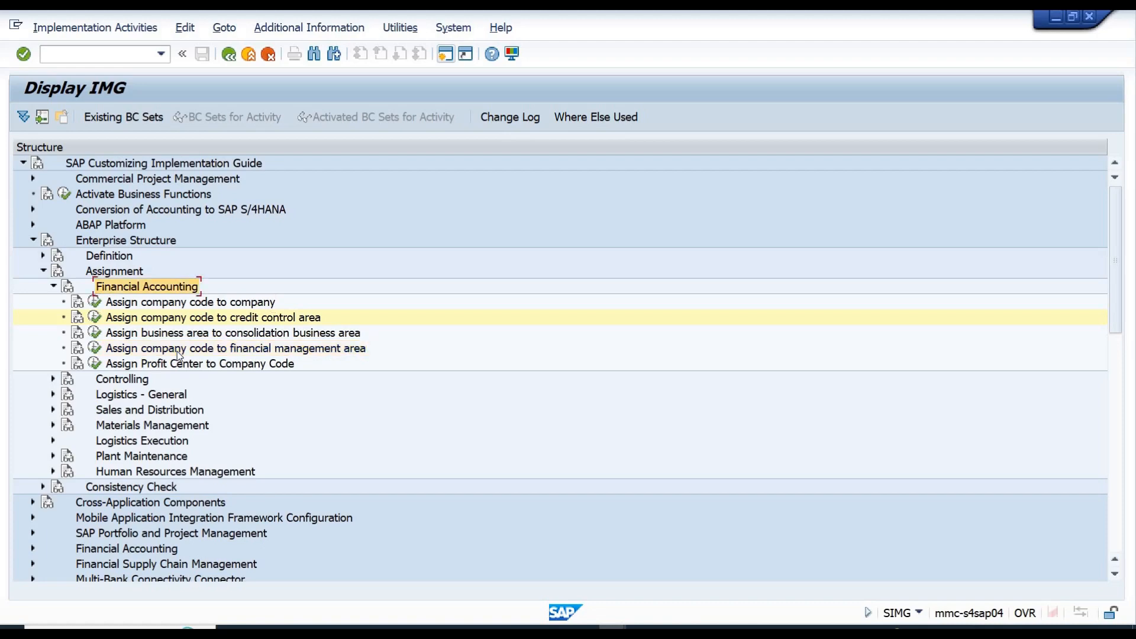
pyautogui.press('Left')
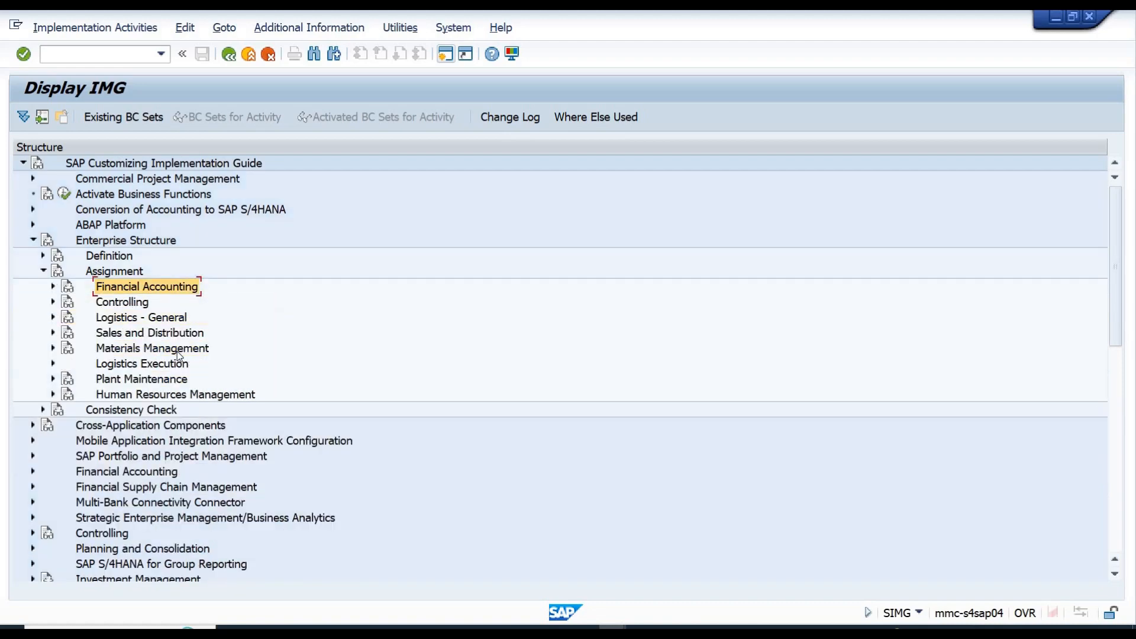
pyautogui.press('Down')
pyautogui.press('Right')
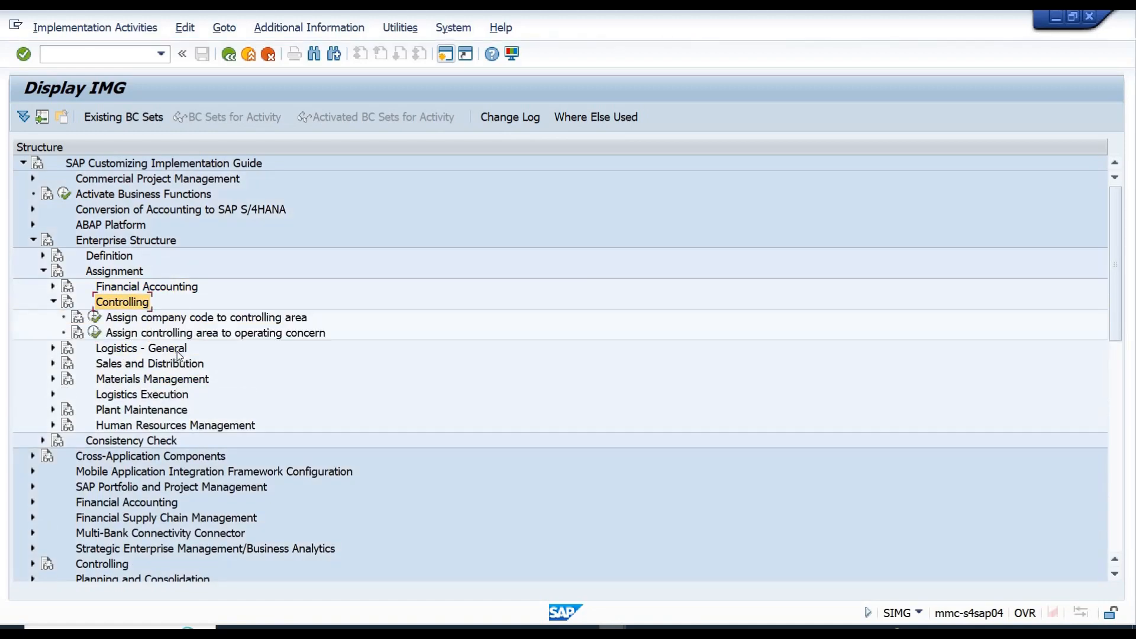
pyautogui.press('Left')
# Open the Assign plant to company code activity from the Logistics - General assignments and start a new entry
pyautogui.click(129, 320)
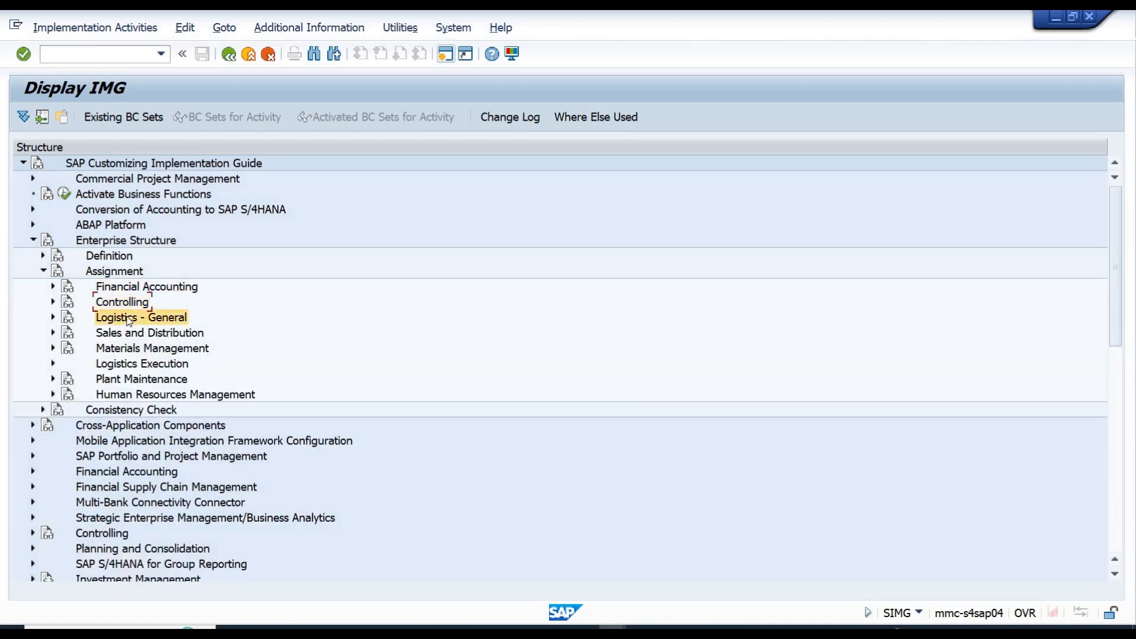
pyautogui.press('Right')
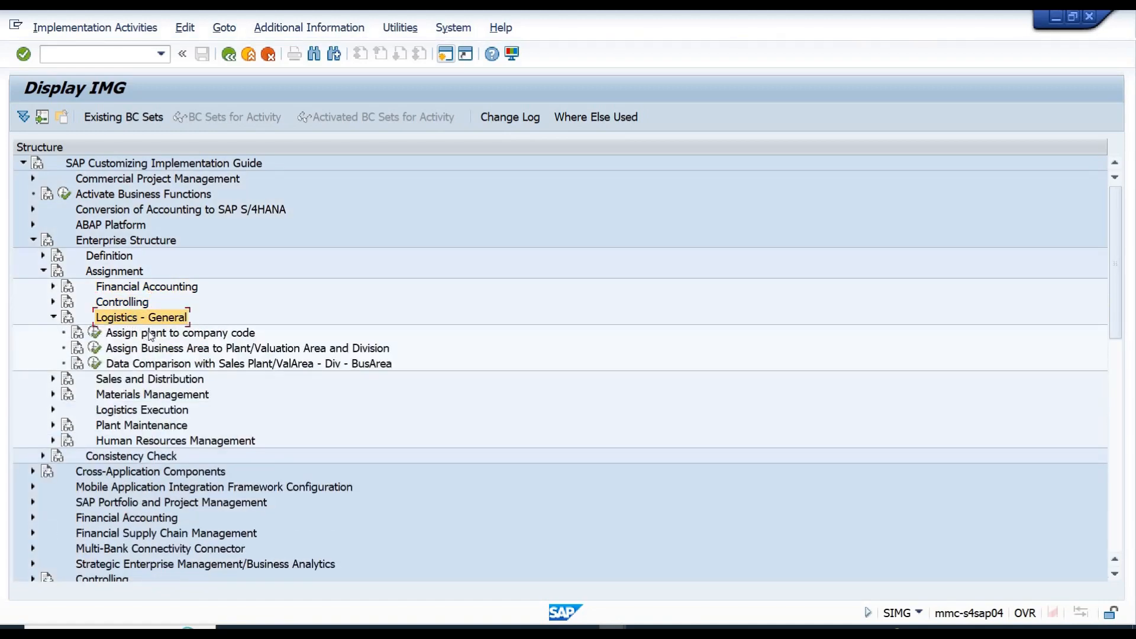
pyautogui.click(151, 335)
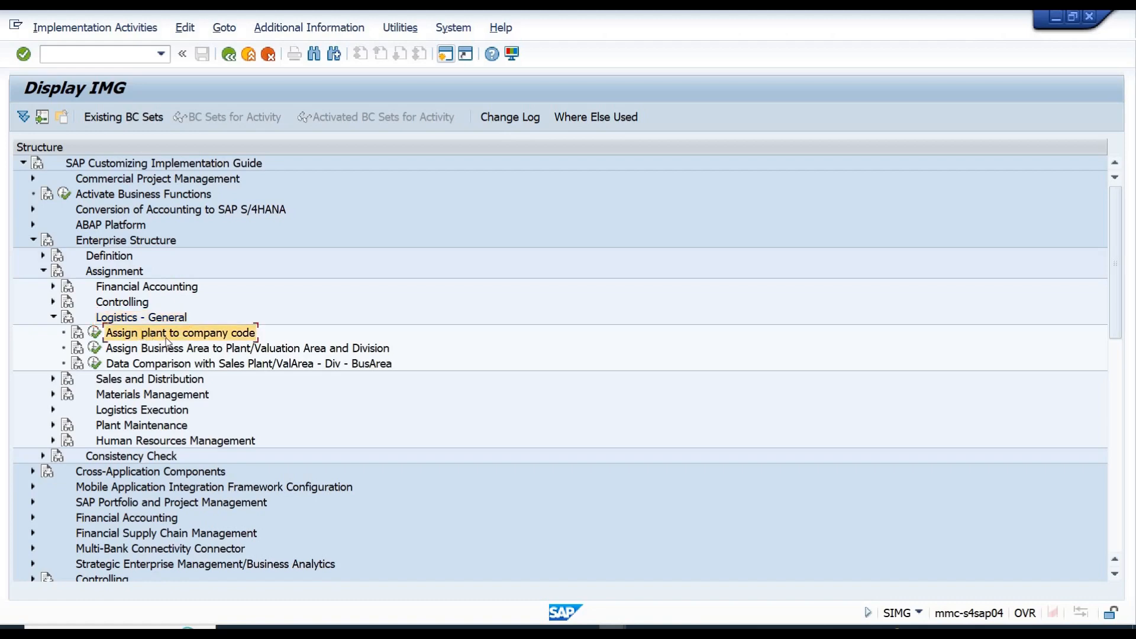
pyautogui.click(95, 334)
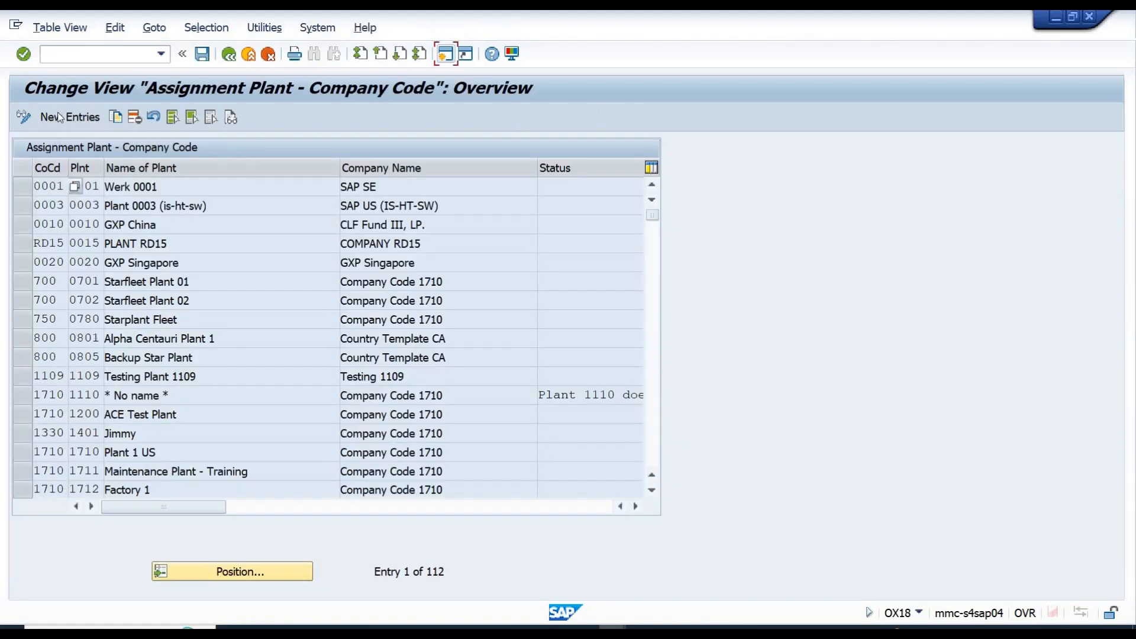
pyautogui.click(59, 117)
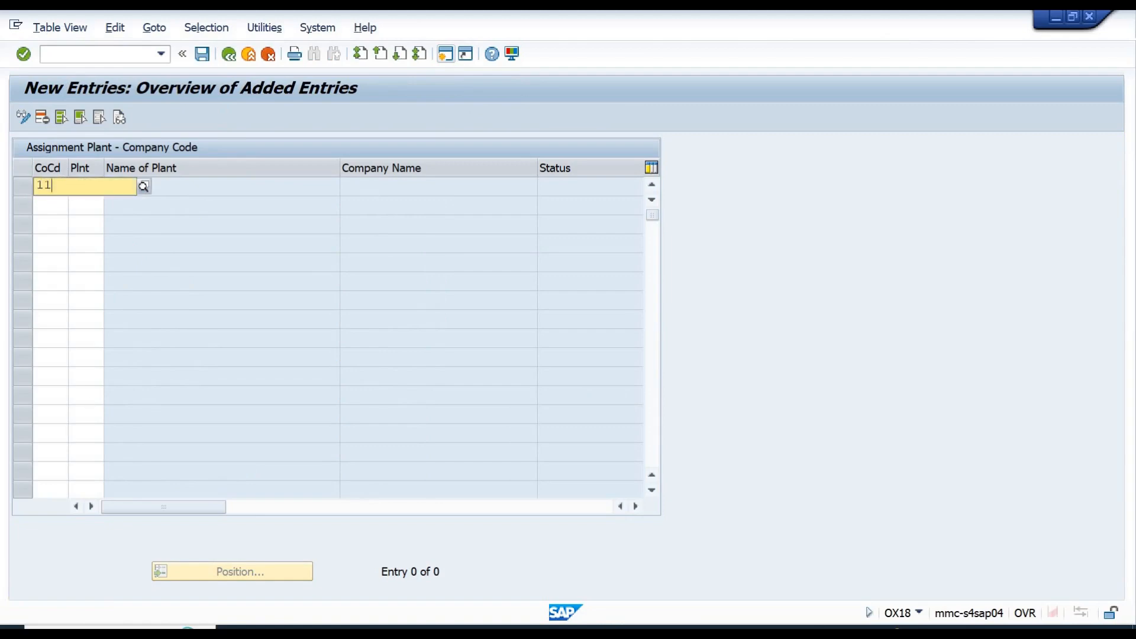
# Enter the new assignment of plant 1101 to company code 1101
pyautogui.write('1101')
pyautogui.press('Tab')
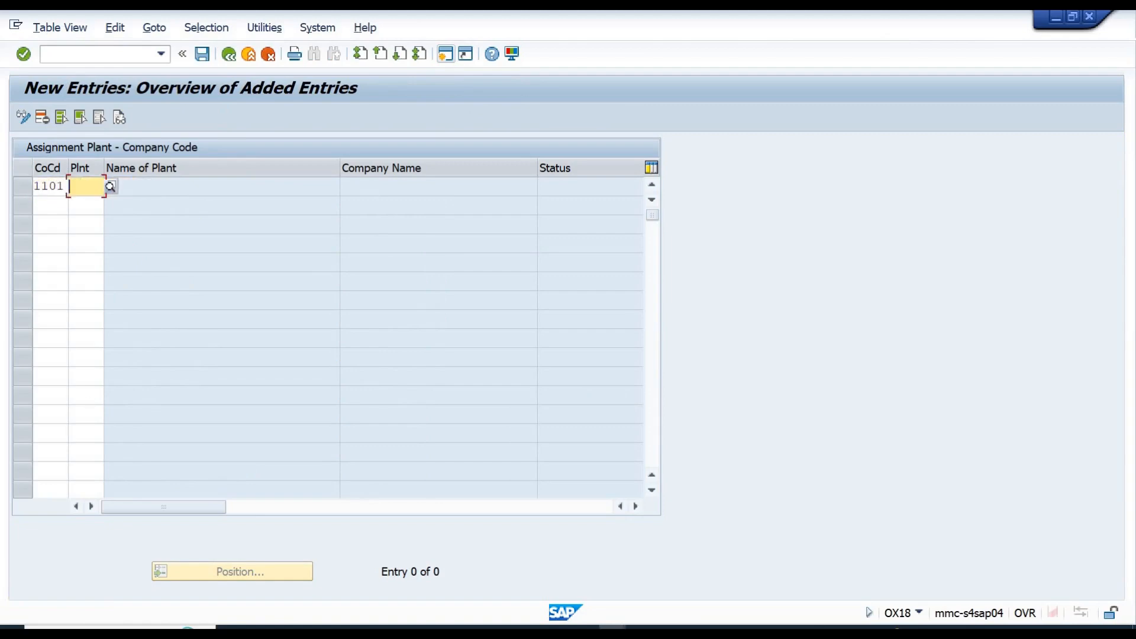
pyautogui.write('1101')
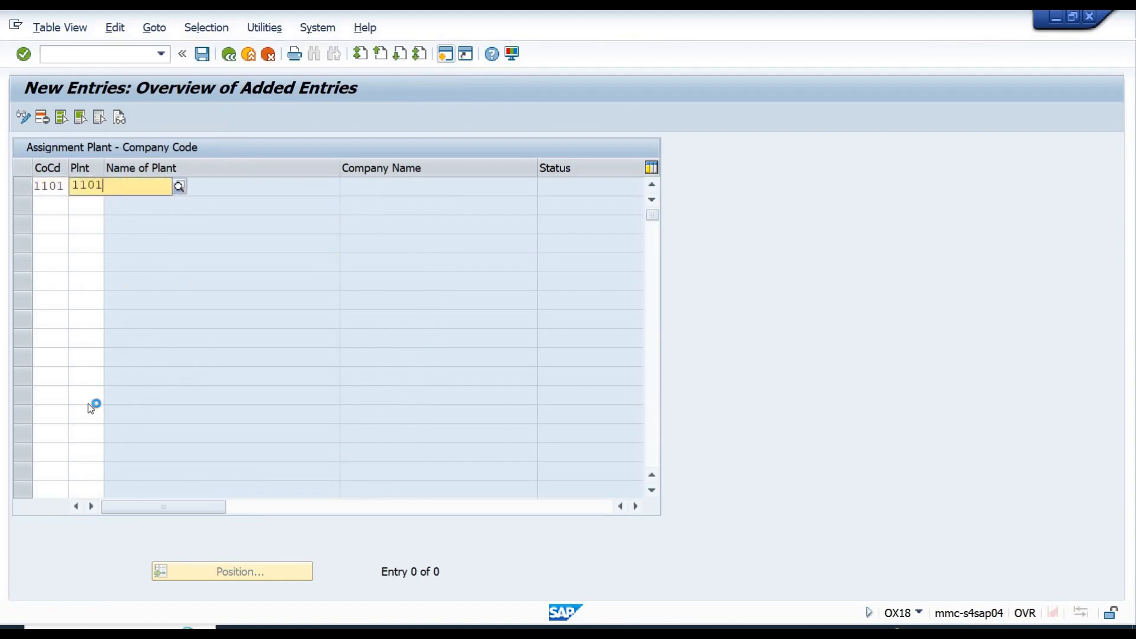
pyautogui.press('Return')
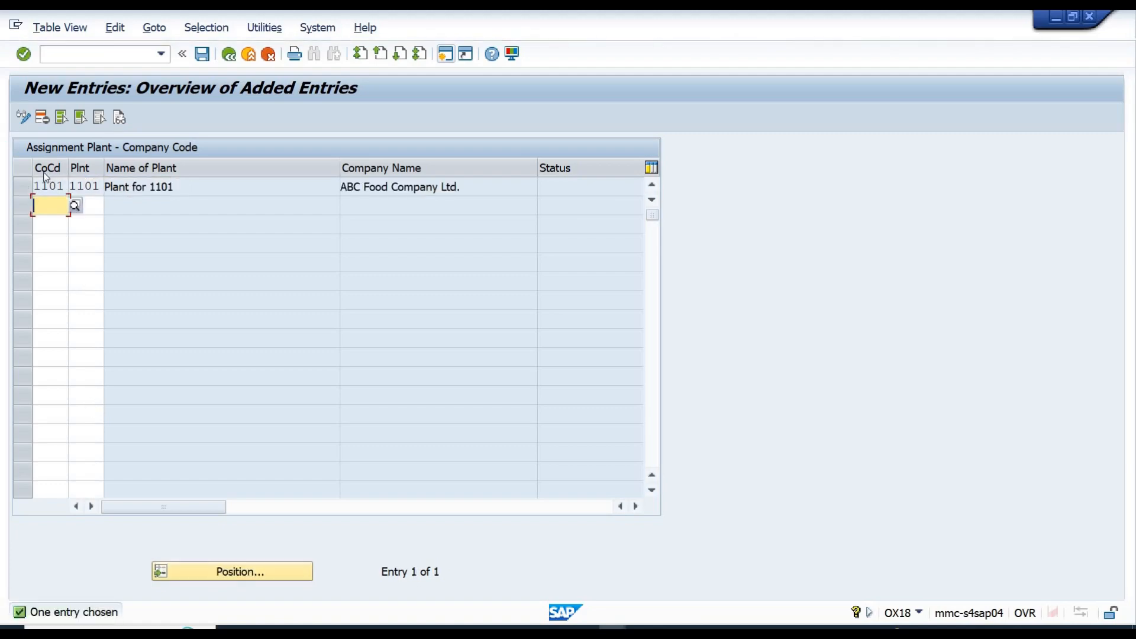
# Save the plant assignment in customizing request S5MK902213 and return to the Display IMG structure
pyautogui.click(203, 55)
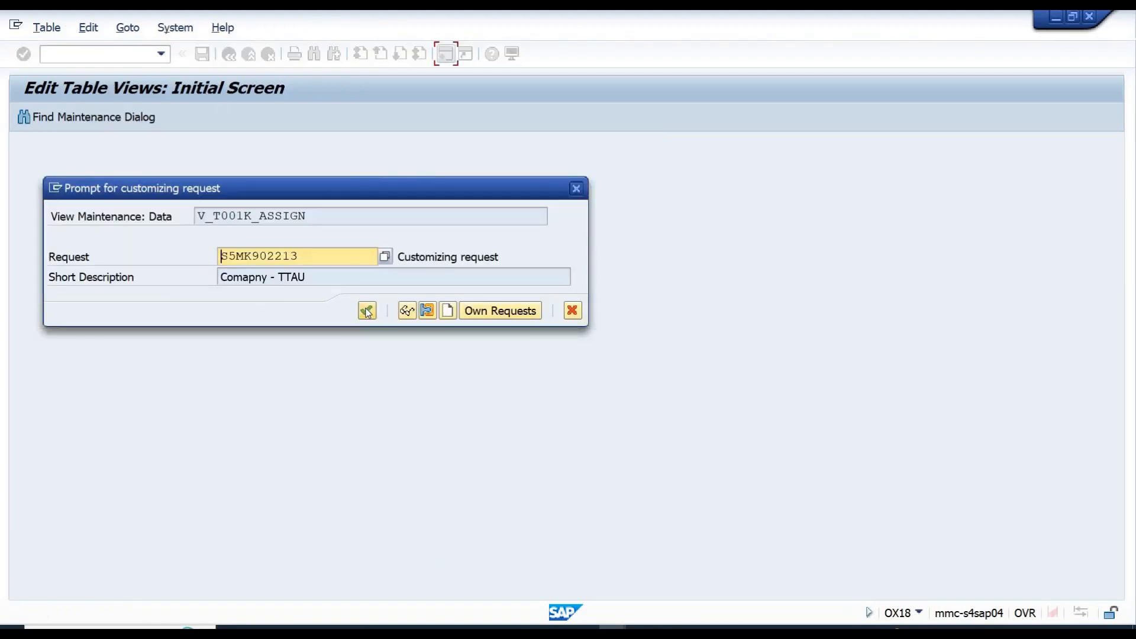
pyautogui.click(367, 311)
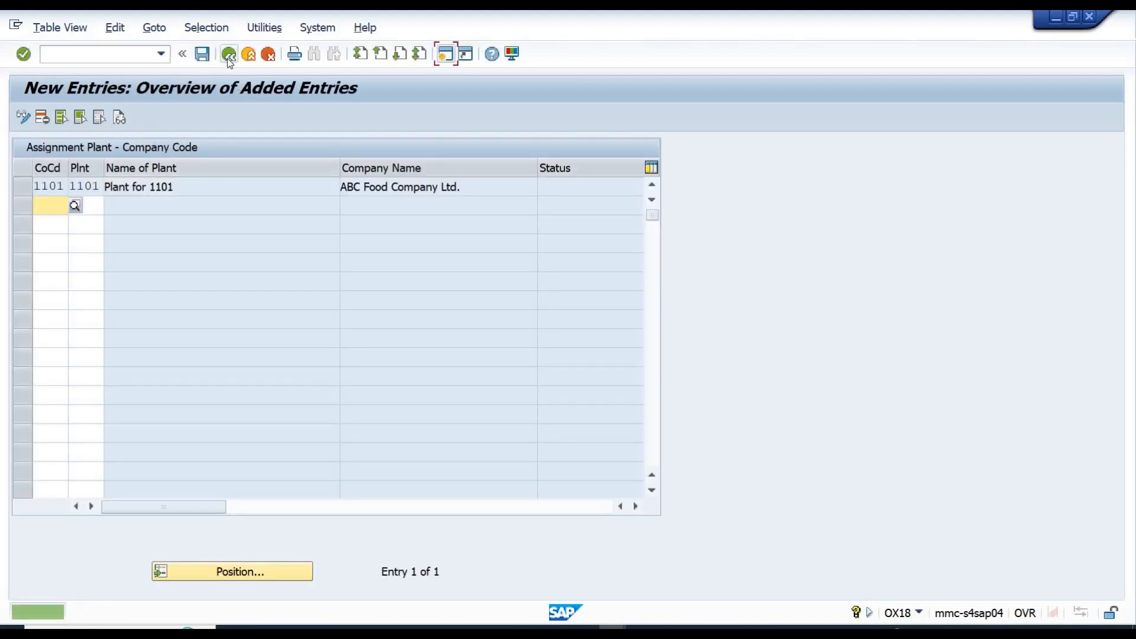
pyautogui.click(230, 56)
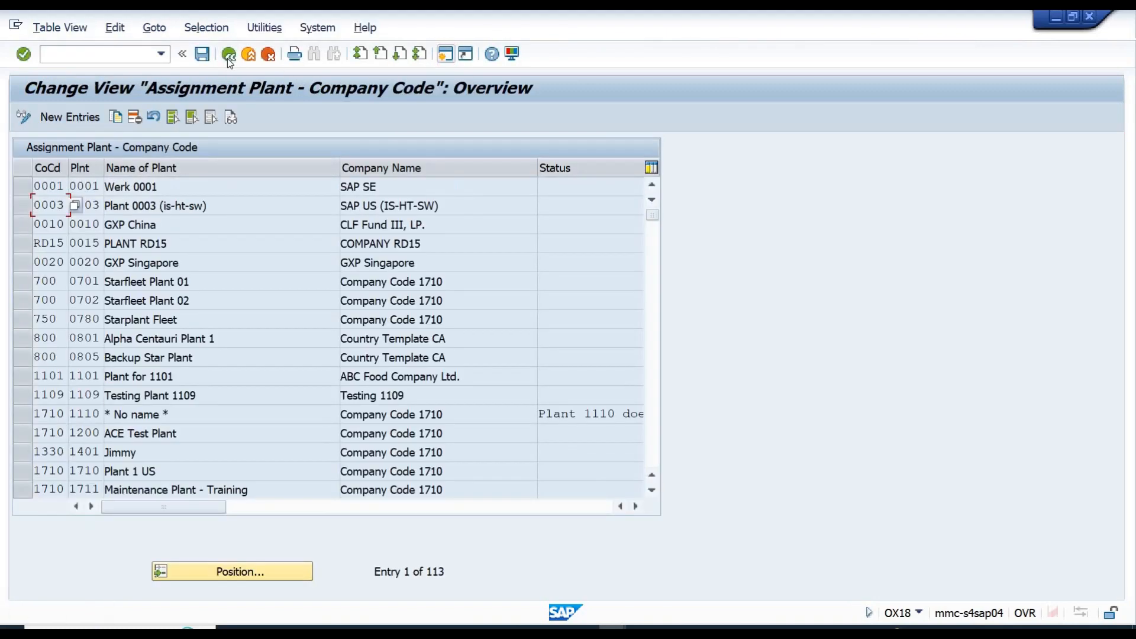
pyautogui.click(230, 57)
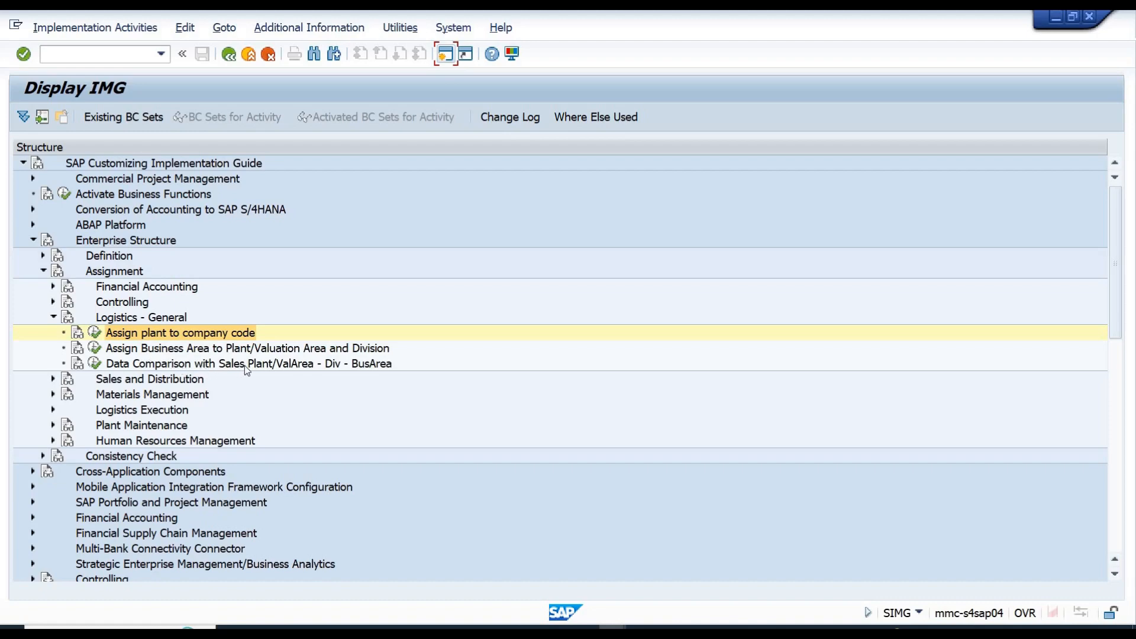
# Collapse the Logistics - General assignments and open the Assign sales organization to company code activity under Sales and Distribution
pyautogui.doubleClick(172, 318)
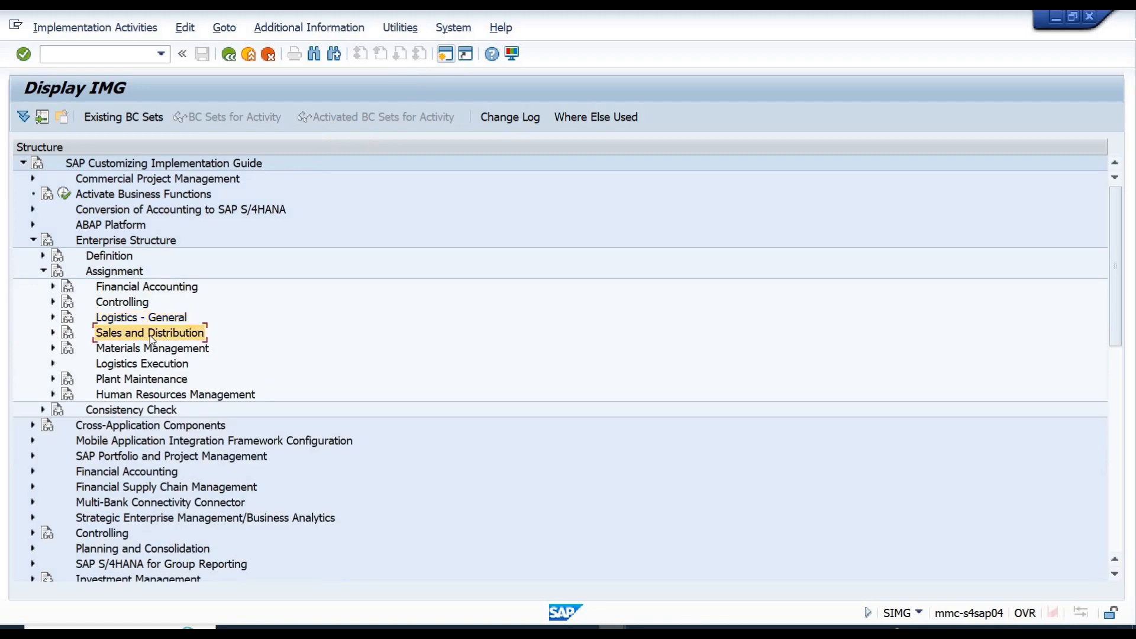
pyautogui.doubleClick(154, 335)
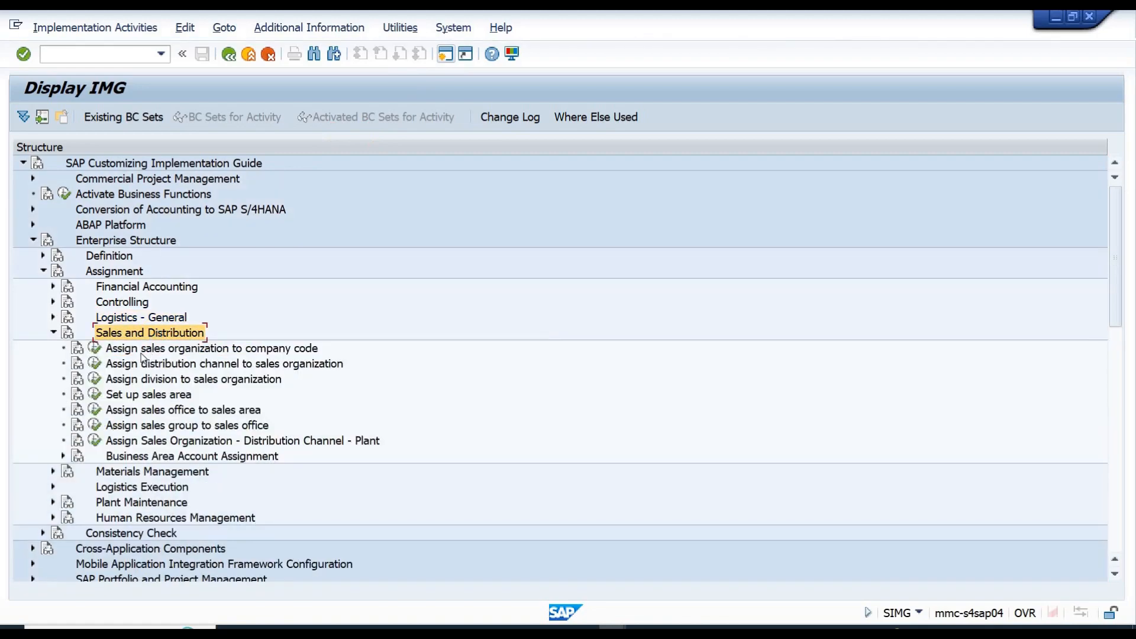
pyautogui.click(138, 353)
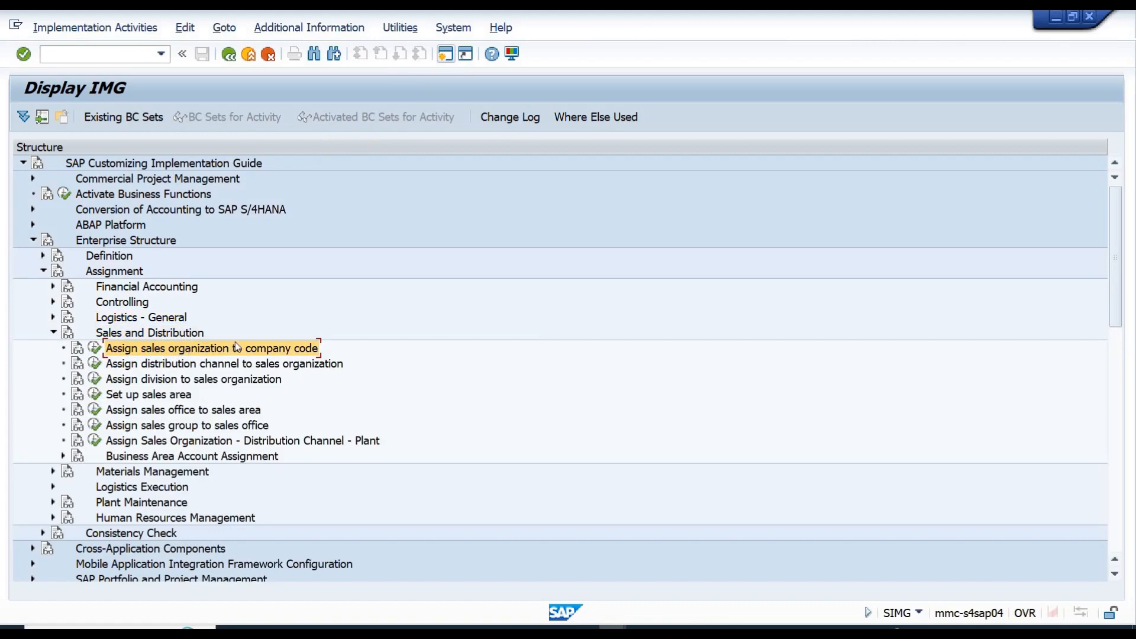
pyautogui.click(120, 333)
pyautogui.click(151, 290)
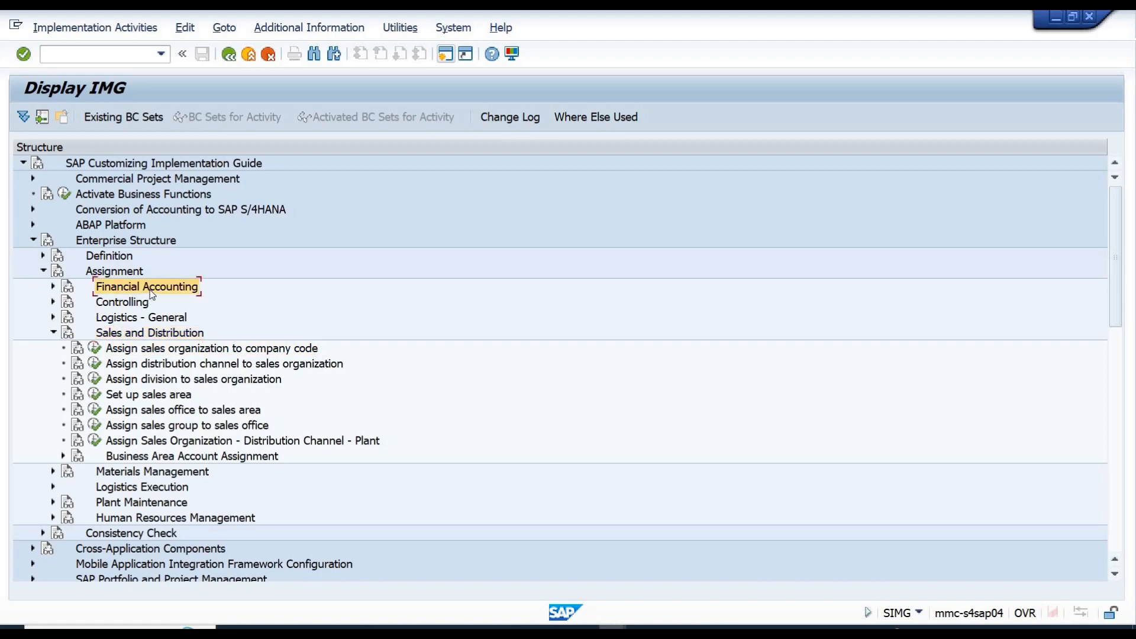
pyautogui.click(264, 352)
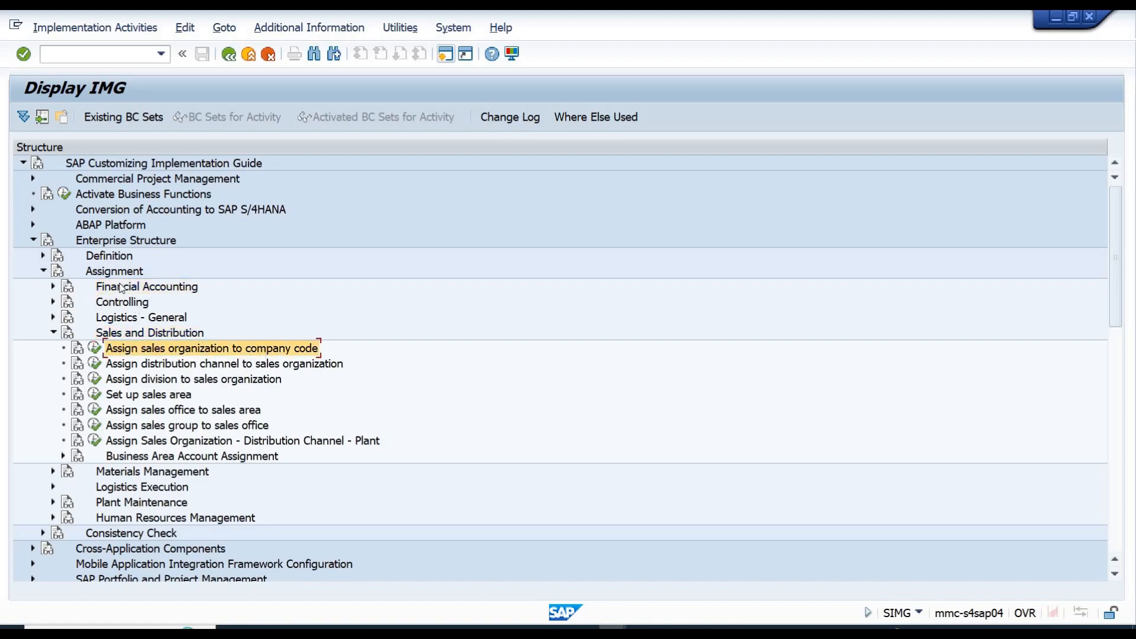
pyautogui.click(120, 288)
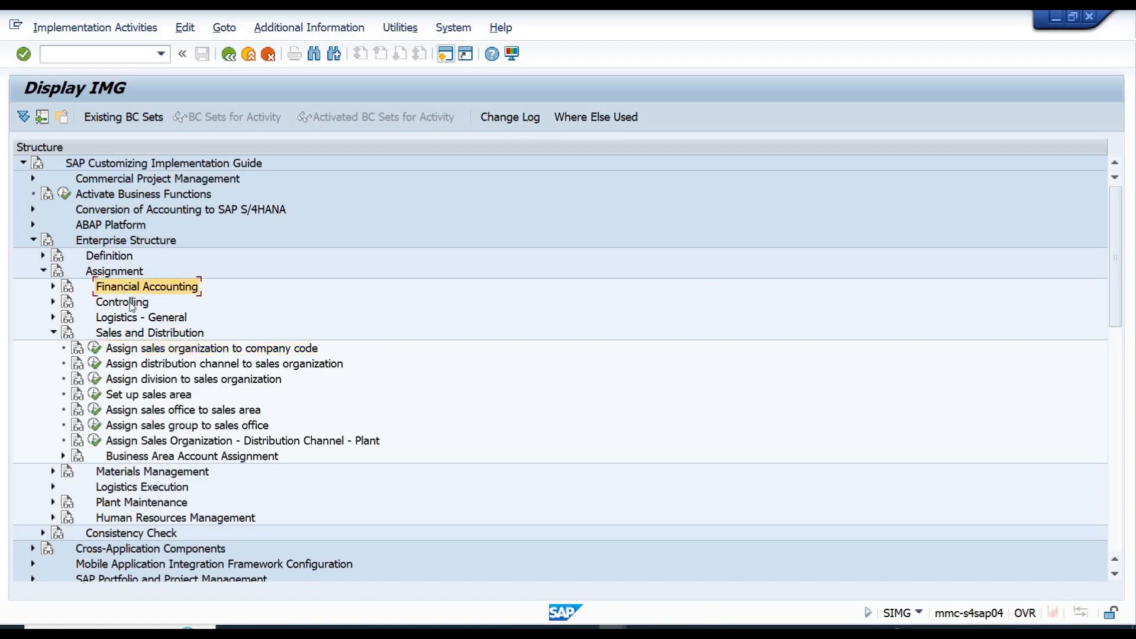
pyautogui.click(196, 352)
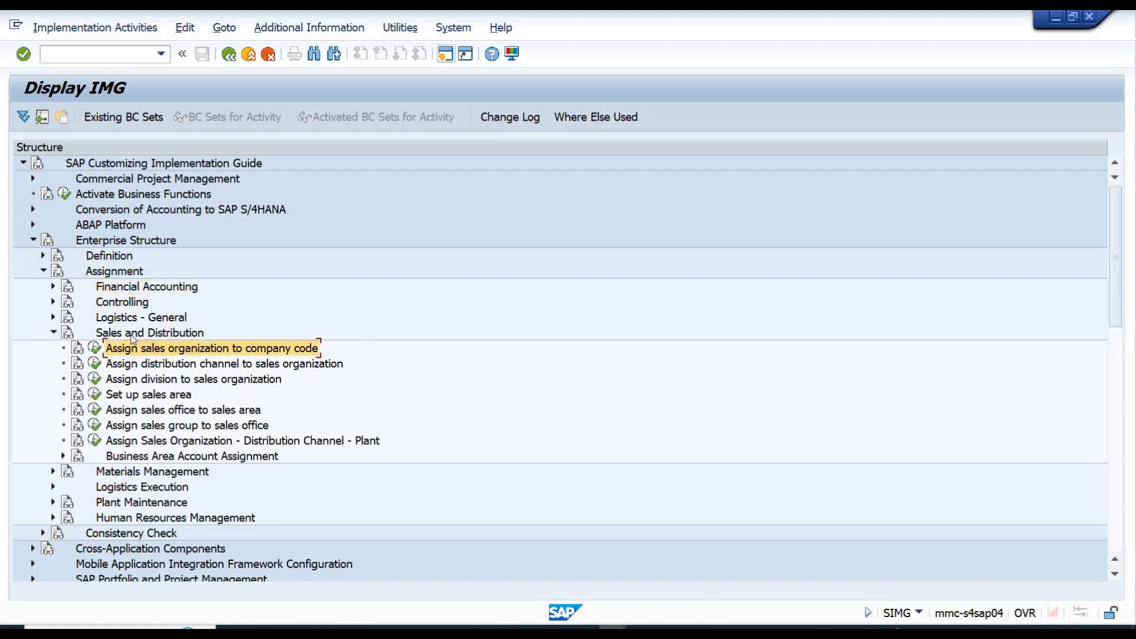
pyautogui.click(132, 335)
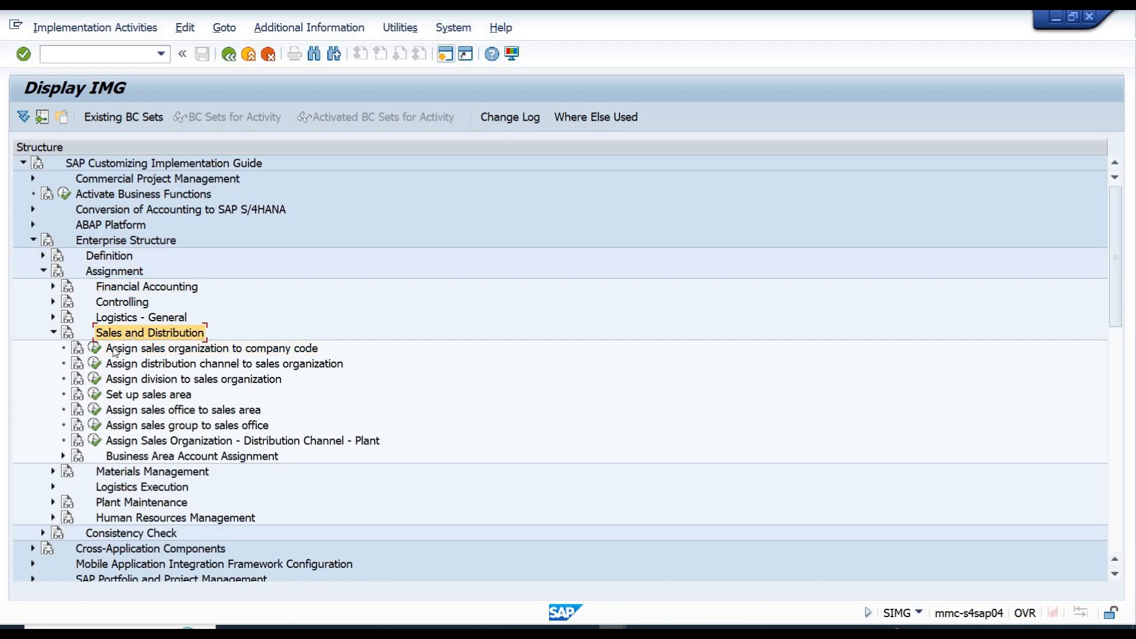
pyautogui.click(95, 348)
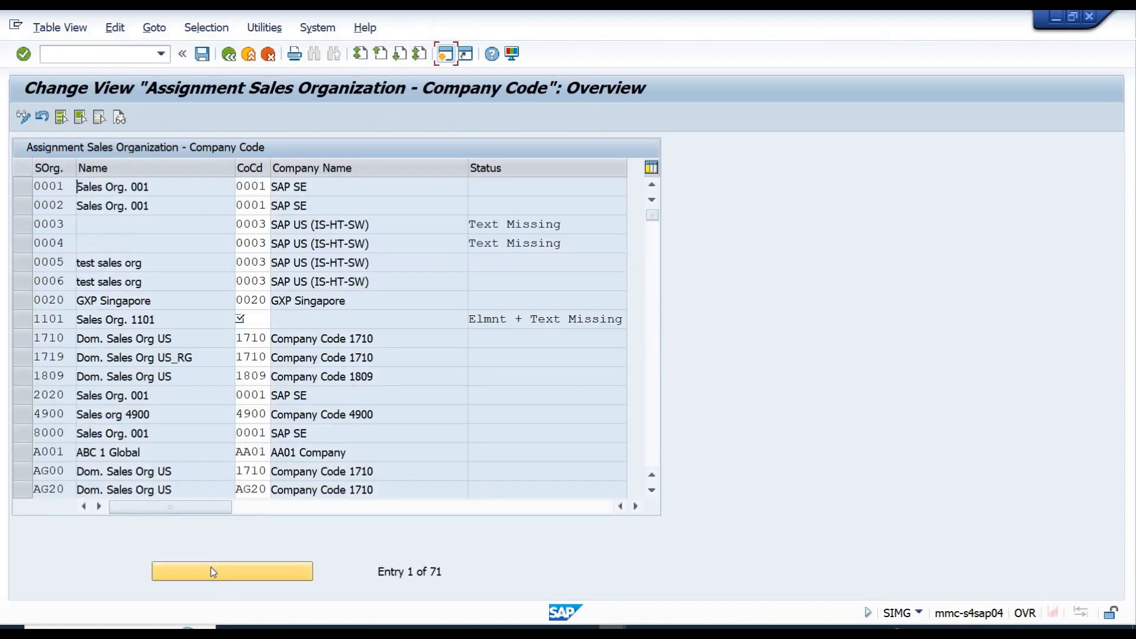
# Assign company code 1101 to sales organization 1101 and position the list at sales organization 1101
pyautogui.click(210, 567)
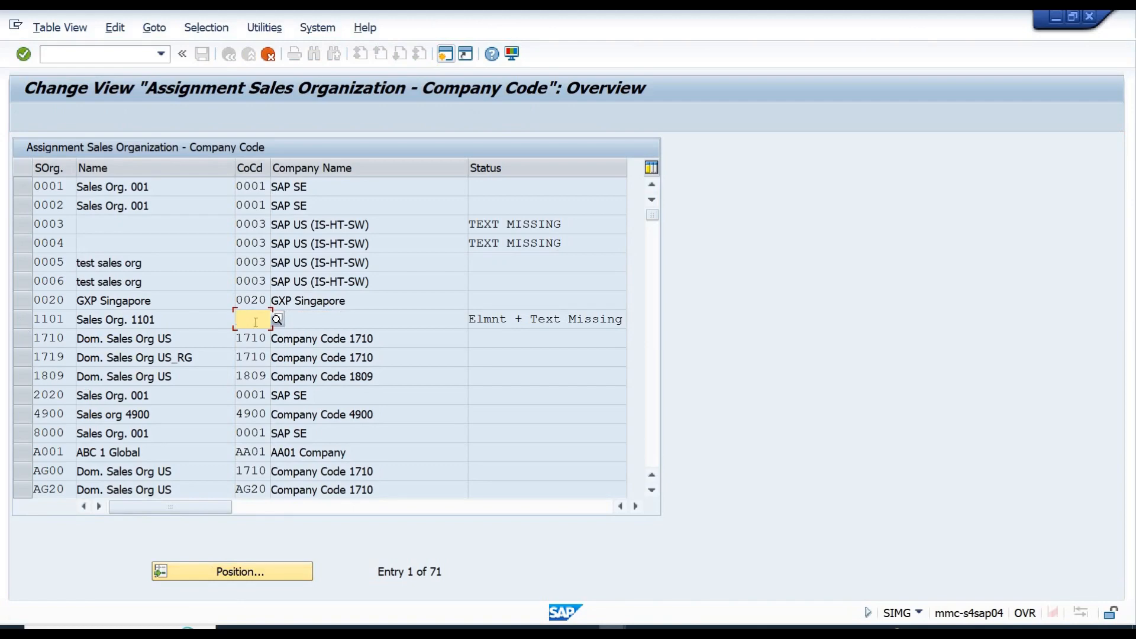
pyautogui.write('1101')
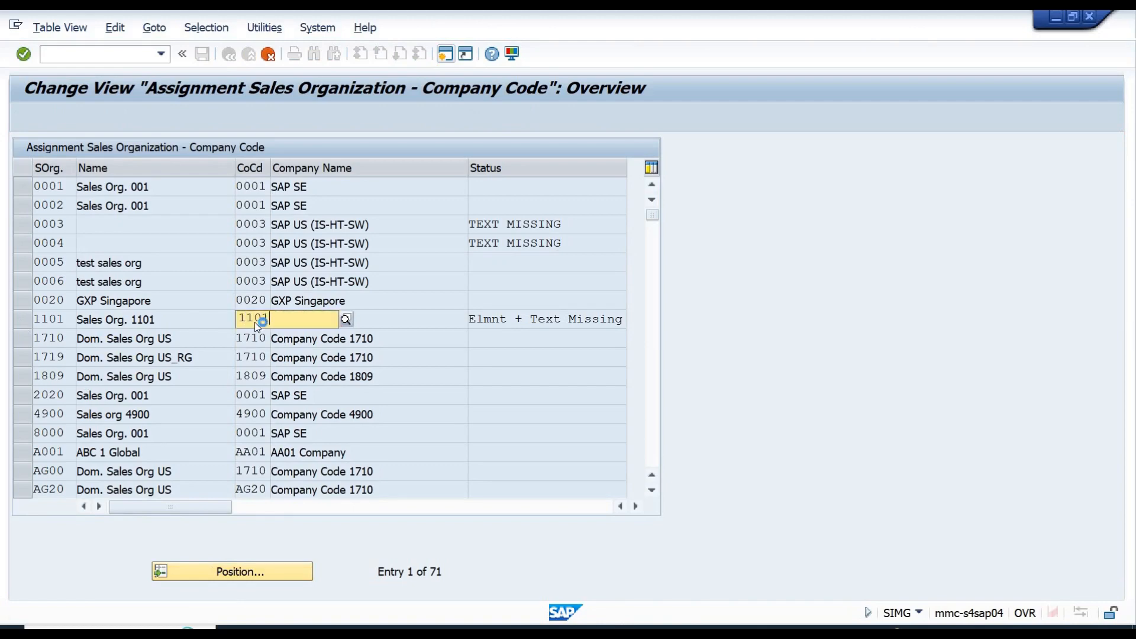
pyautogui.press('Return')
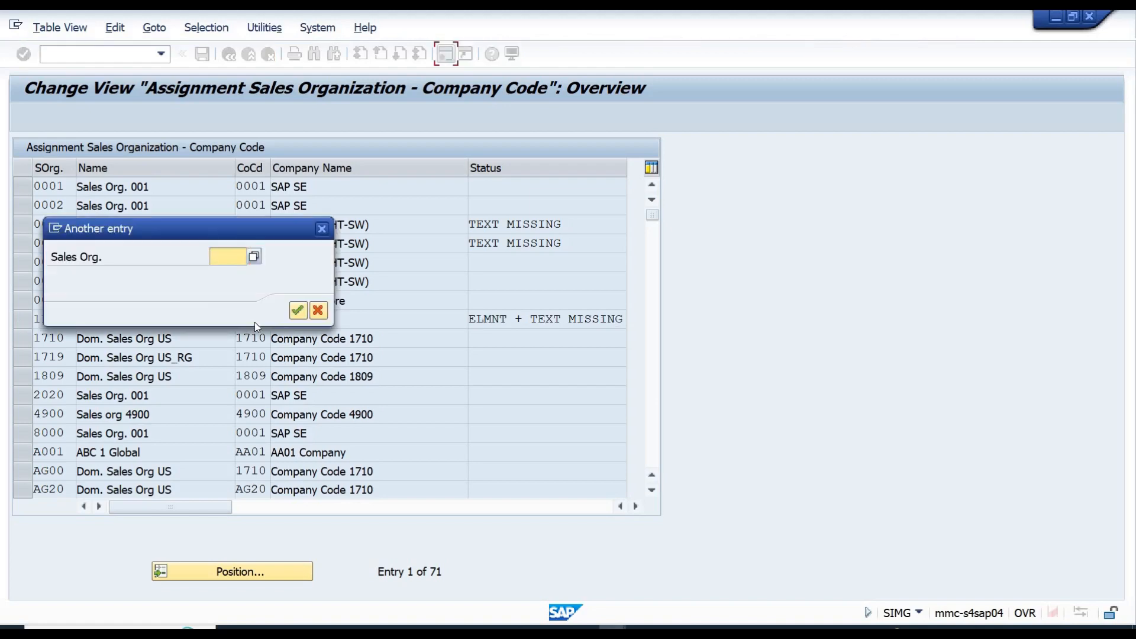
pyautogui.write('1101')
pyautogui.press('Return')
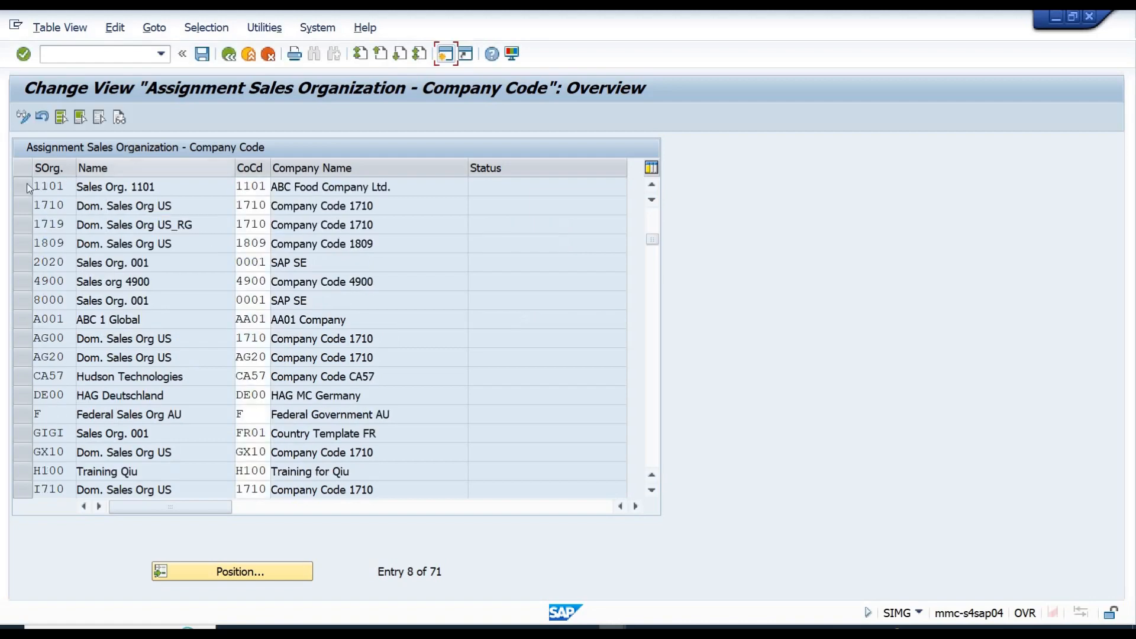
# Save the assignment of sales organization 1101 in customizing request S5MK902213 and return to the Display IMG structure
pyautogui.click(26, 184)
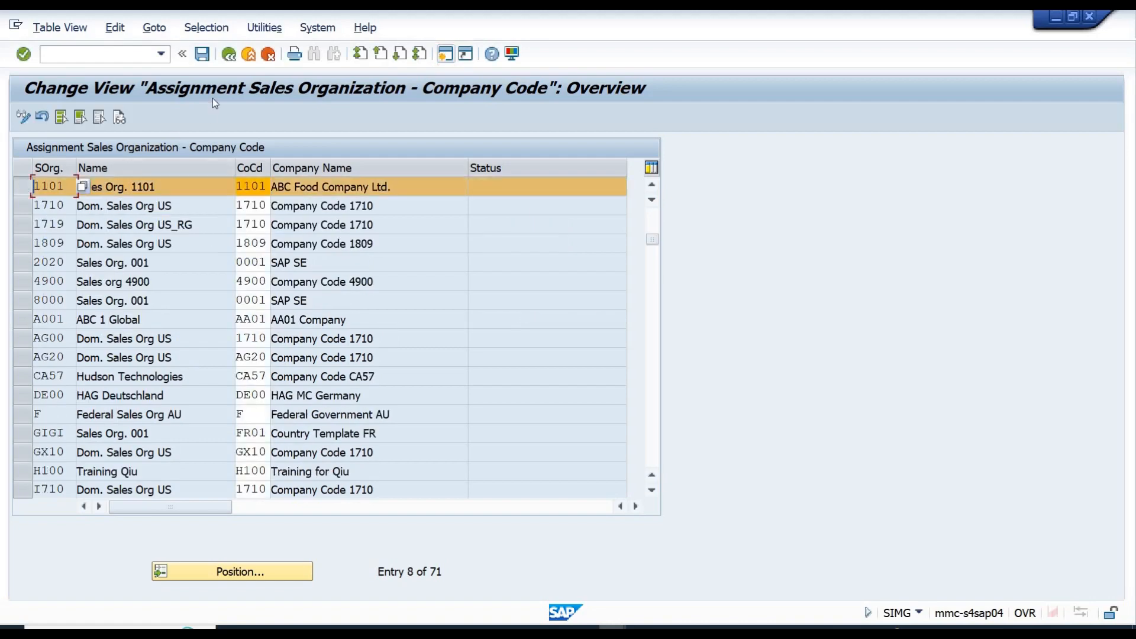
pyautogui.click(202, 55)
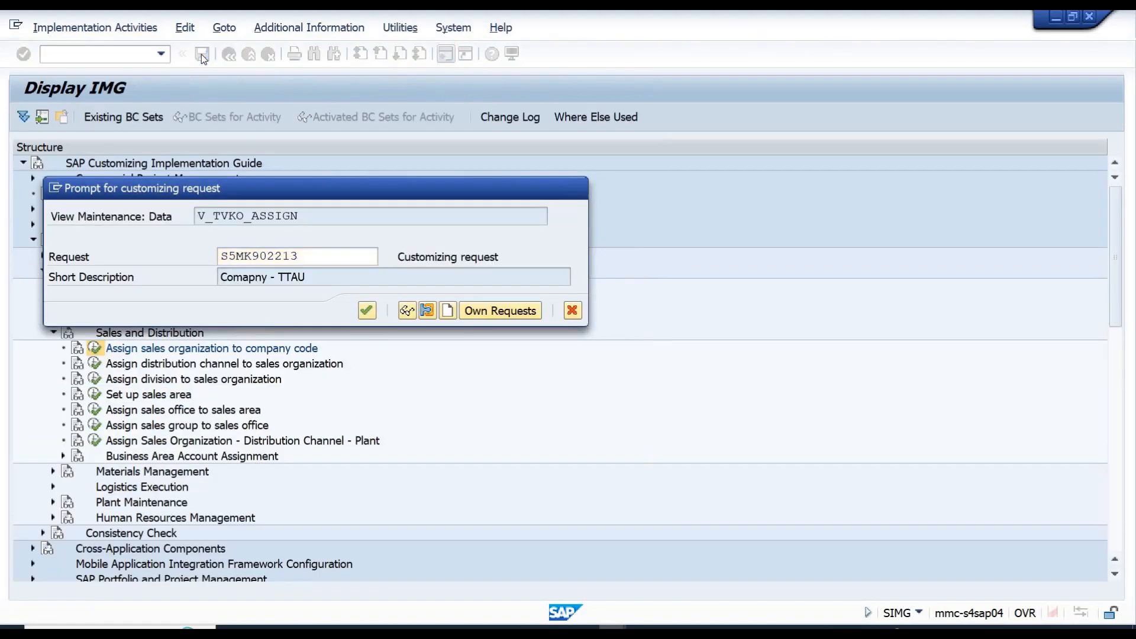
pyautogui.press('Return')
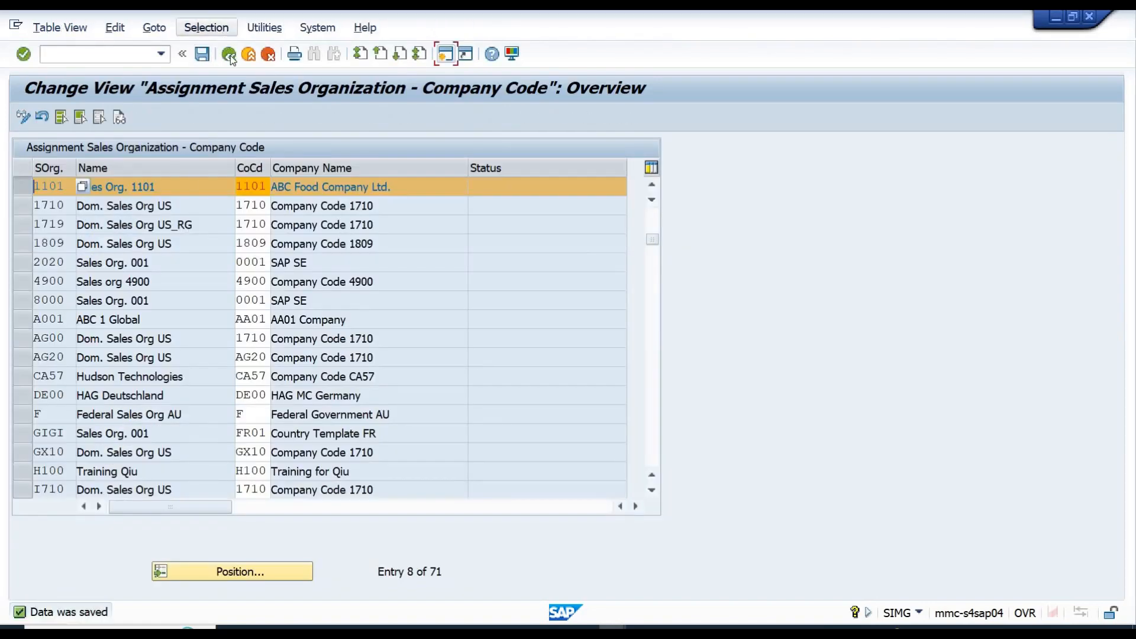
pyautogui.click(229, 55)
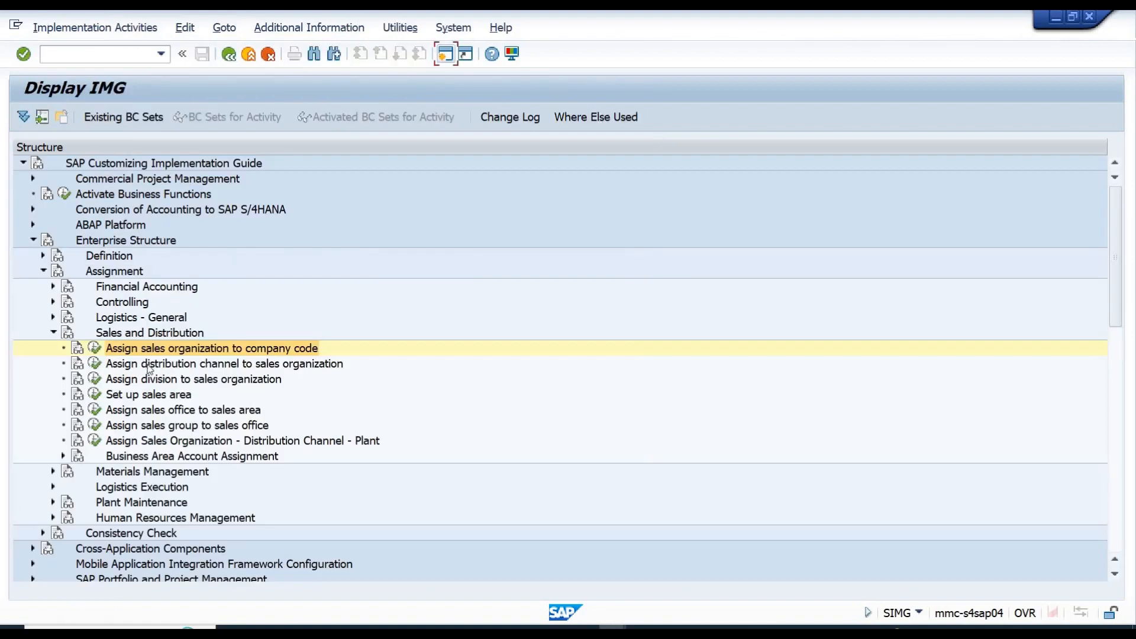
# In the Assign distribution channel to sales organization activity, add a new entry for sales organization 1101 with distribution channel 02
pyautogui.click(170, 365)
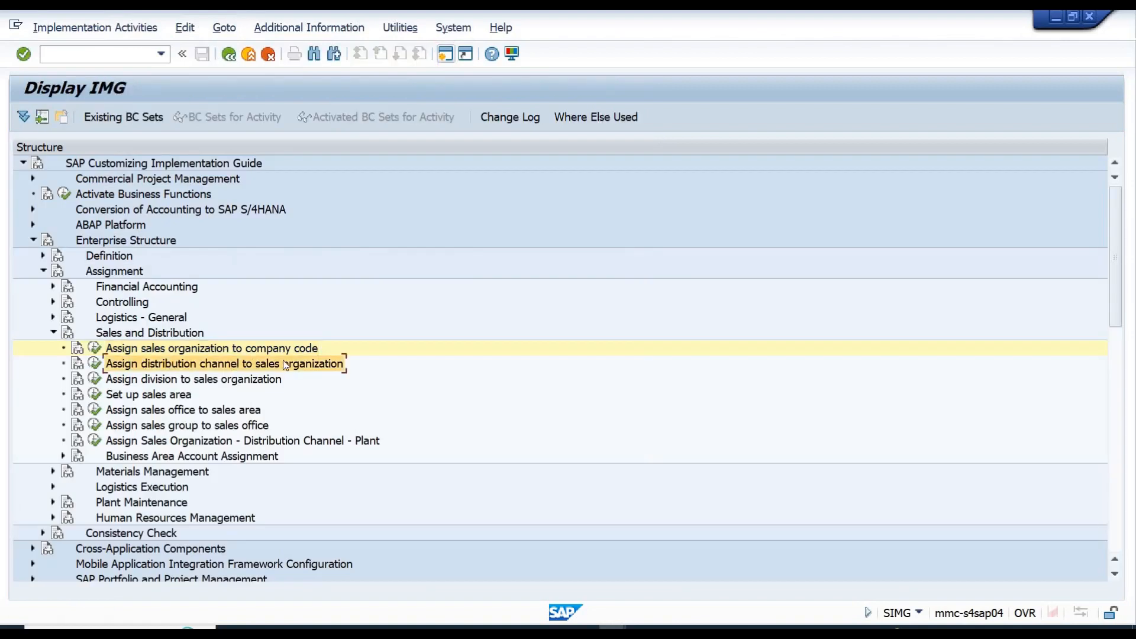
pyautogui.click(95, 363)
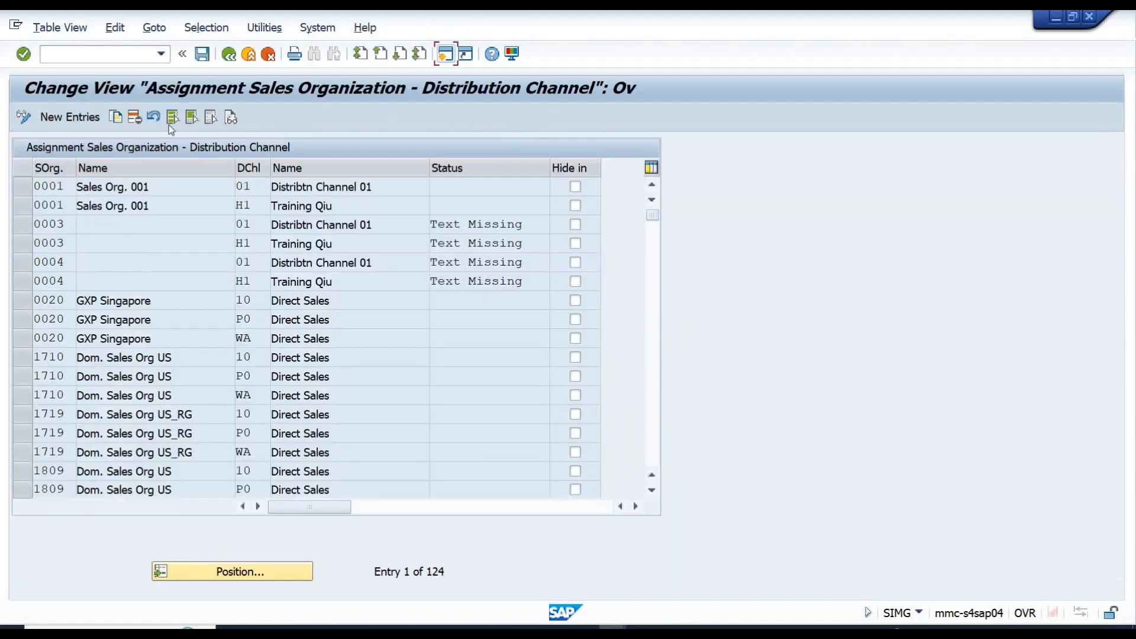
pyautogui.click(62, 117)
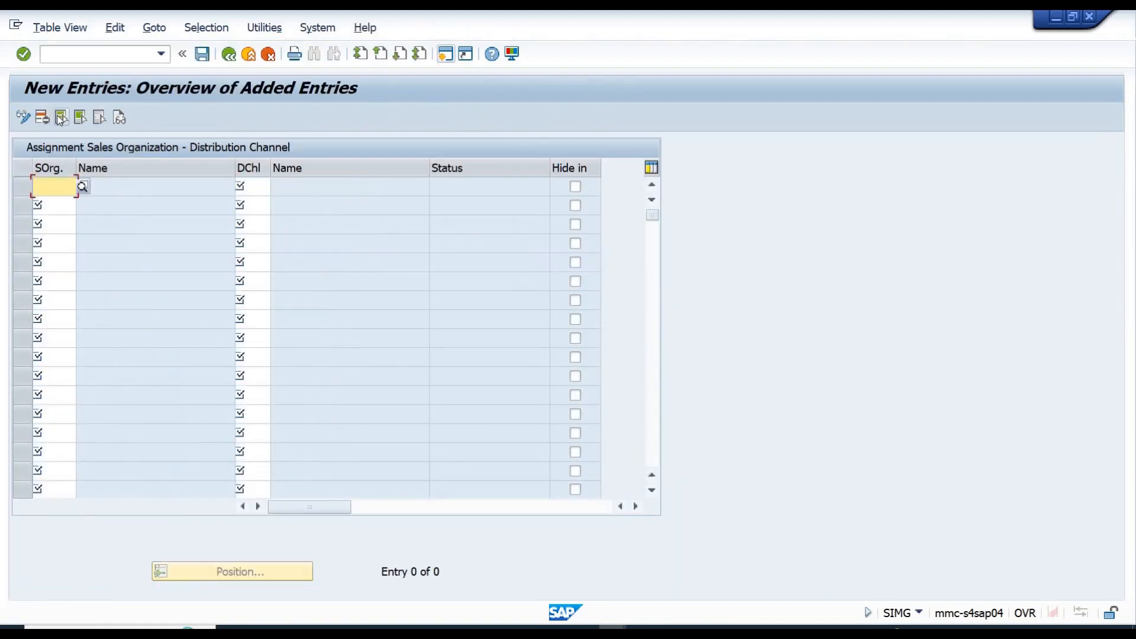
pyautogui.write('1101')
pyautogui.press('Tab')
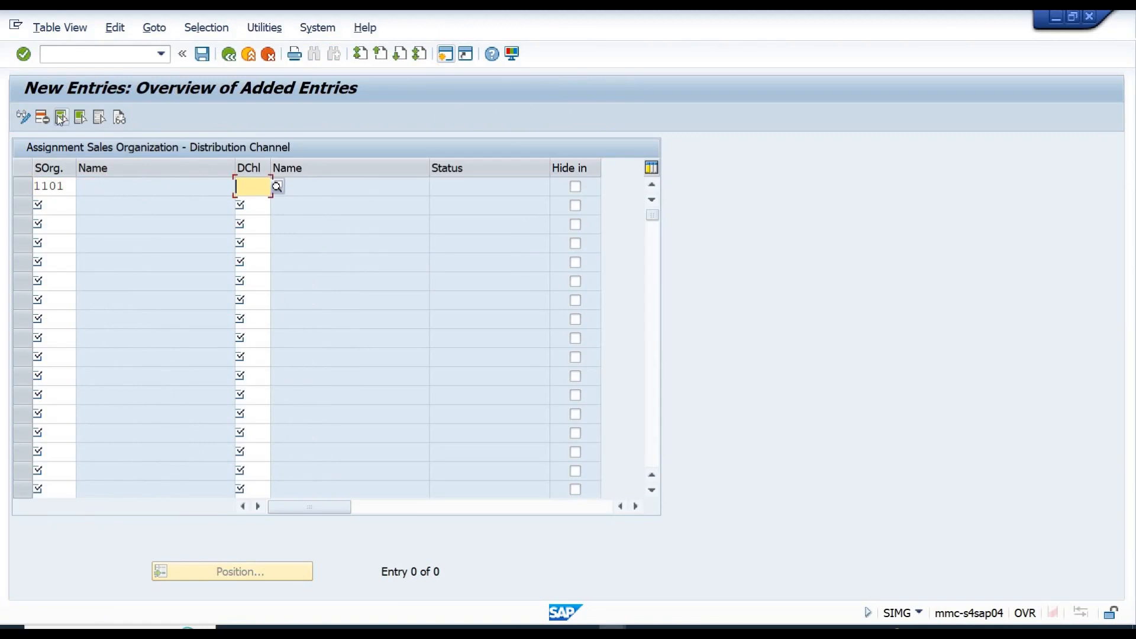
pyautogui.write('02')
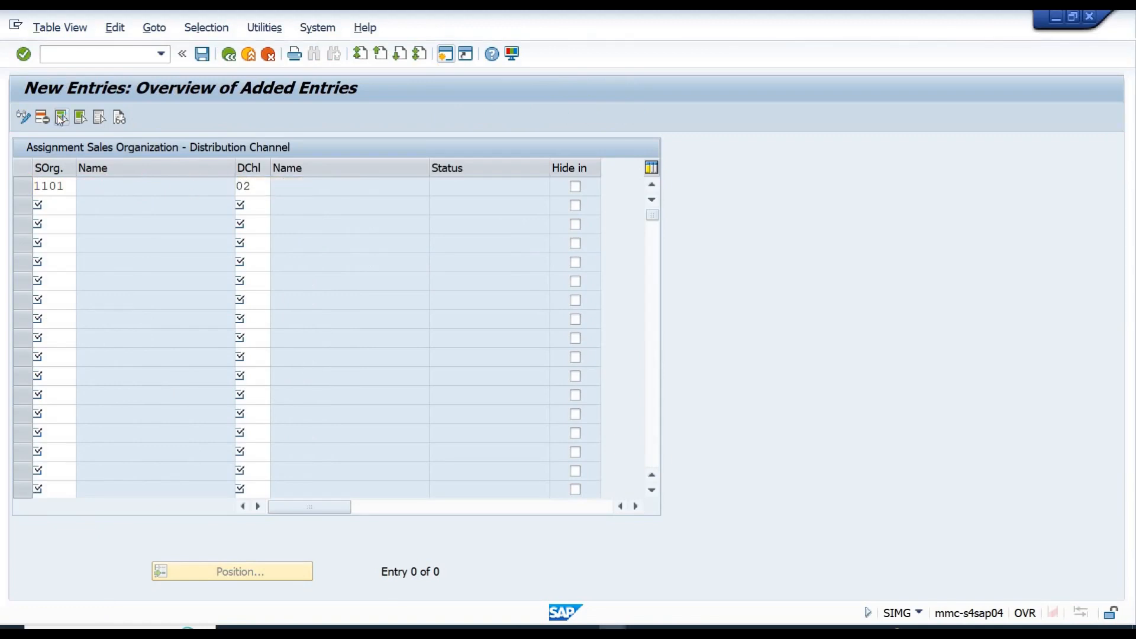
pyautogui.press('Return')
# Save the distribution channel assignment in customizing request S5MK902213 and return to the Display IMG structure
pyautogui.hotkey('ctrl', 's')
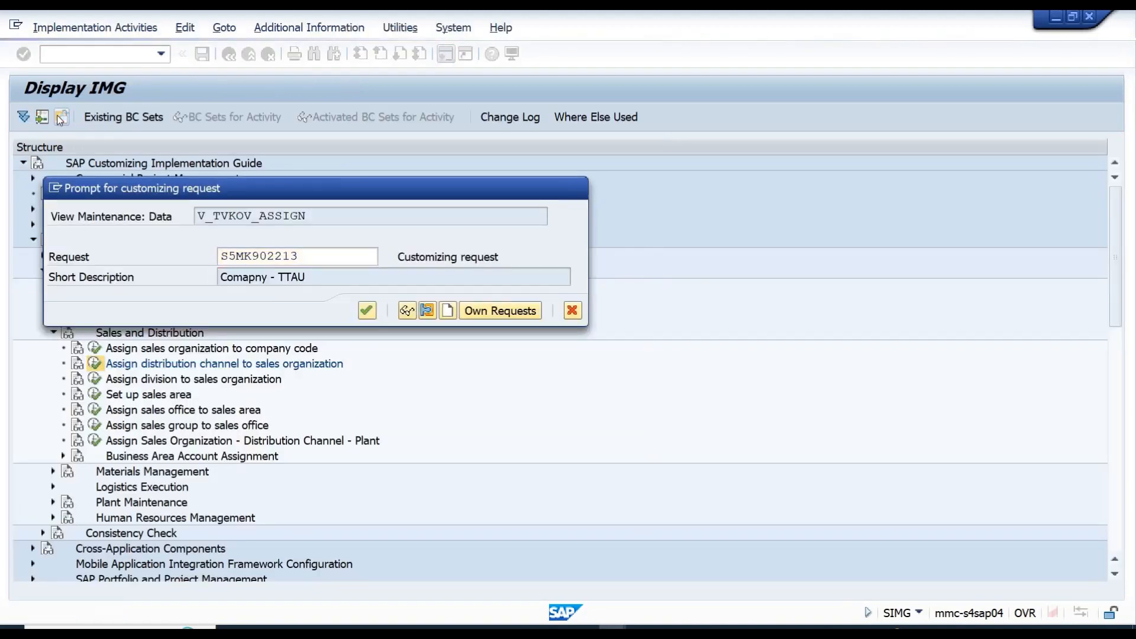
pyautogui.press('Return')
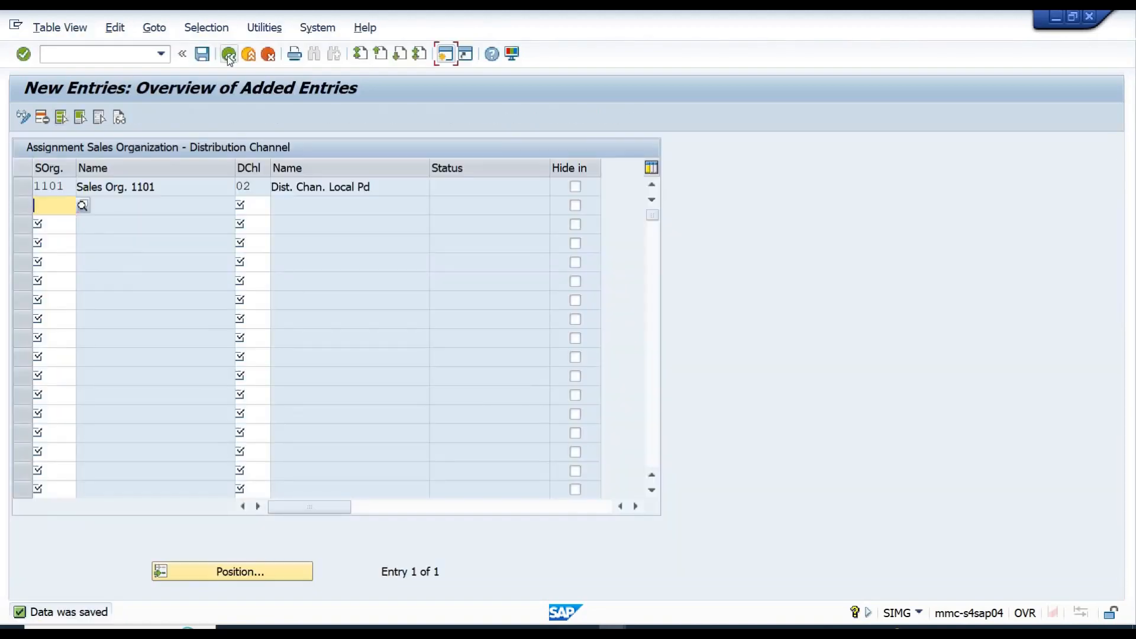
pyautogui.click(229, 55)
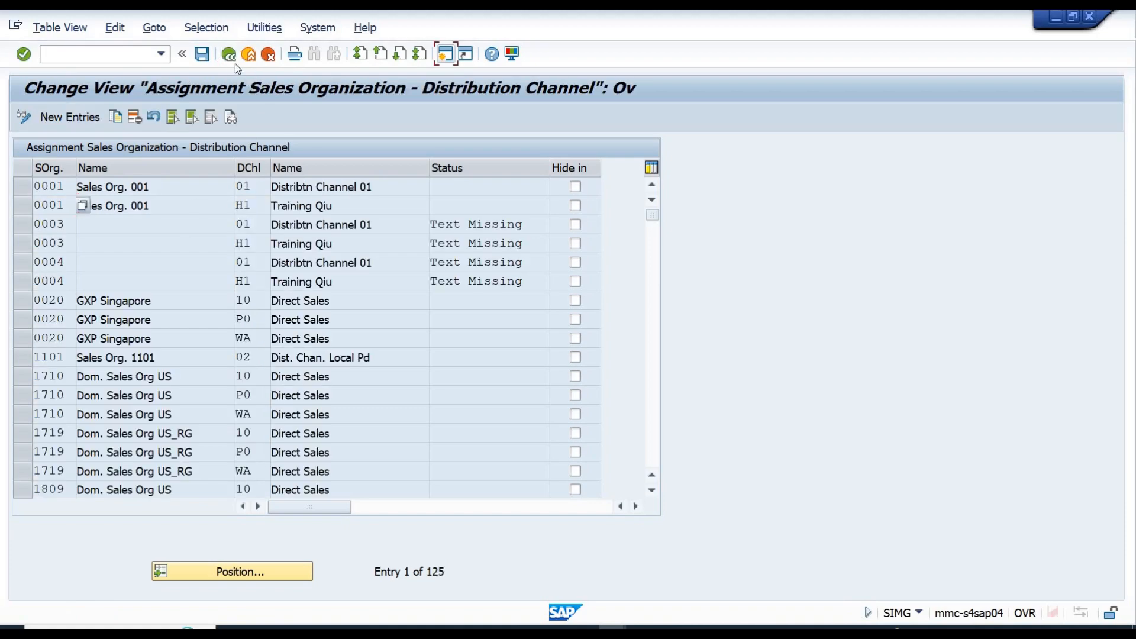
pyautogui.click(223, 61)
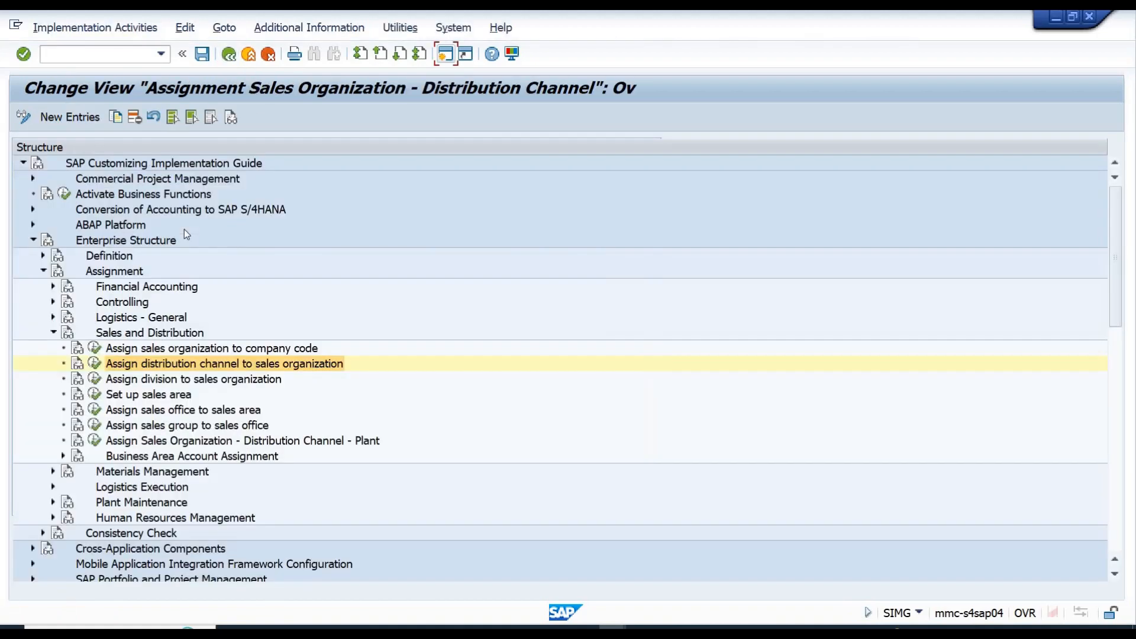
# In the Assign division to sales organization activity, add a new entry for sales organization 1101 with division 02
pyautogui.click(145, 382)
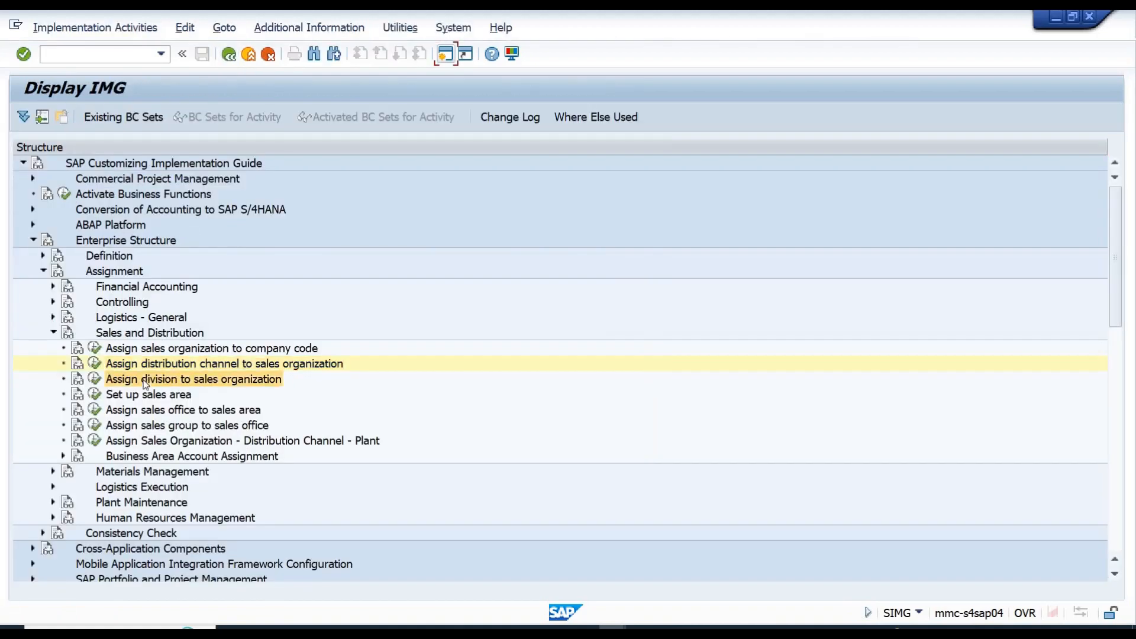
pyautogui.click(94, 380)
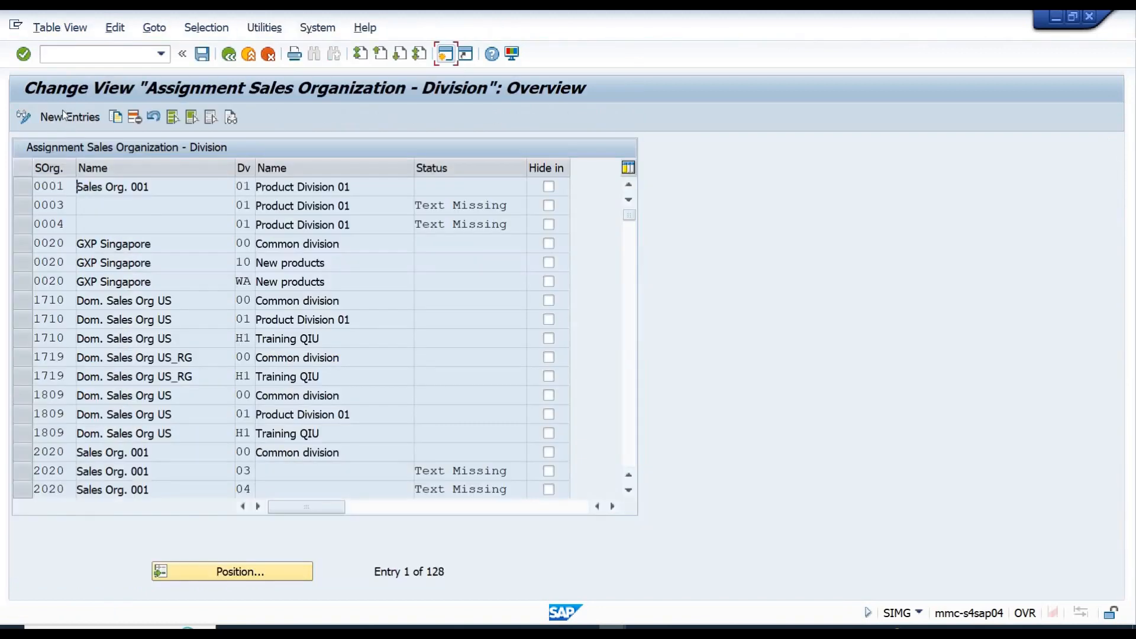
pyautogui.click(65, 116)
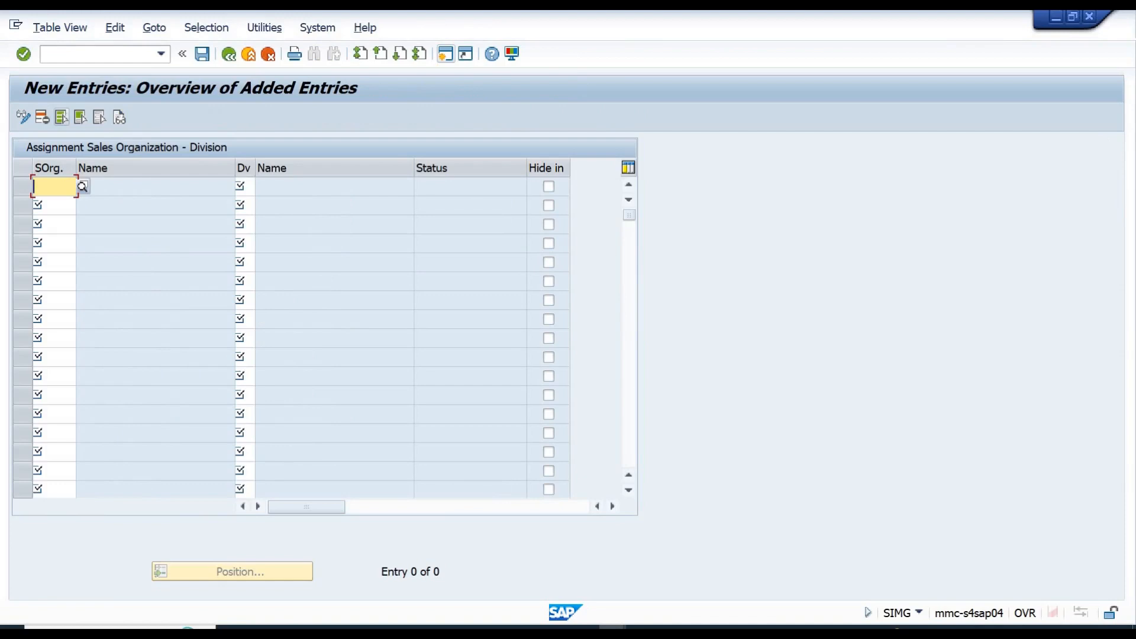
pyautogui.write('1101')
pyautogui.press('Tab')
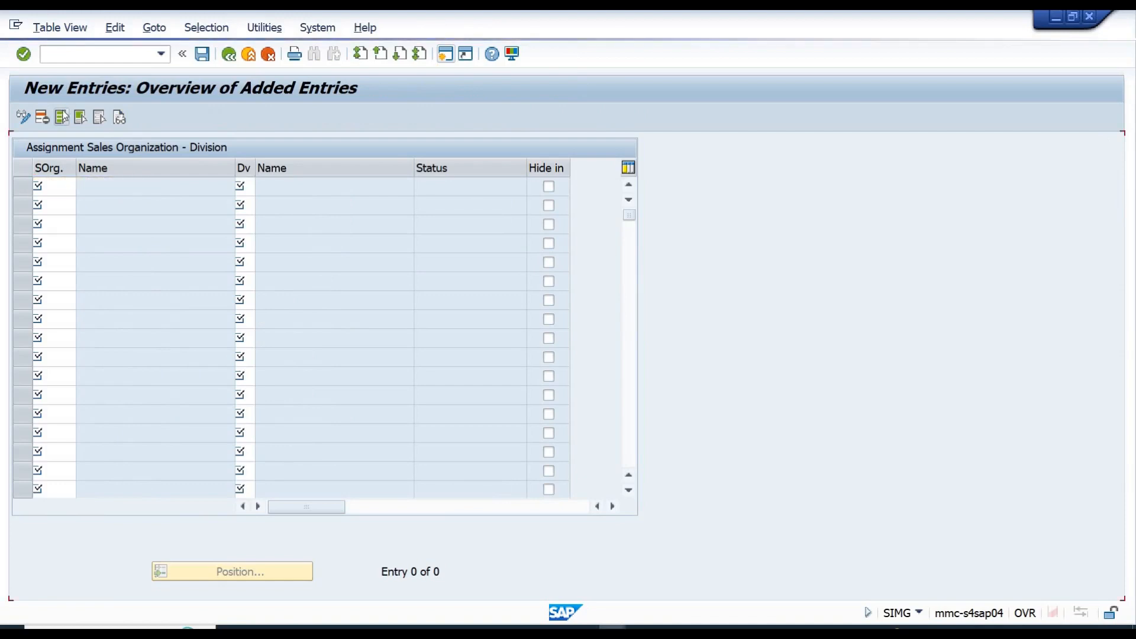
pyautogui.write('00')
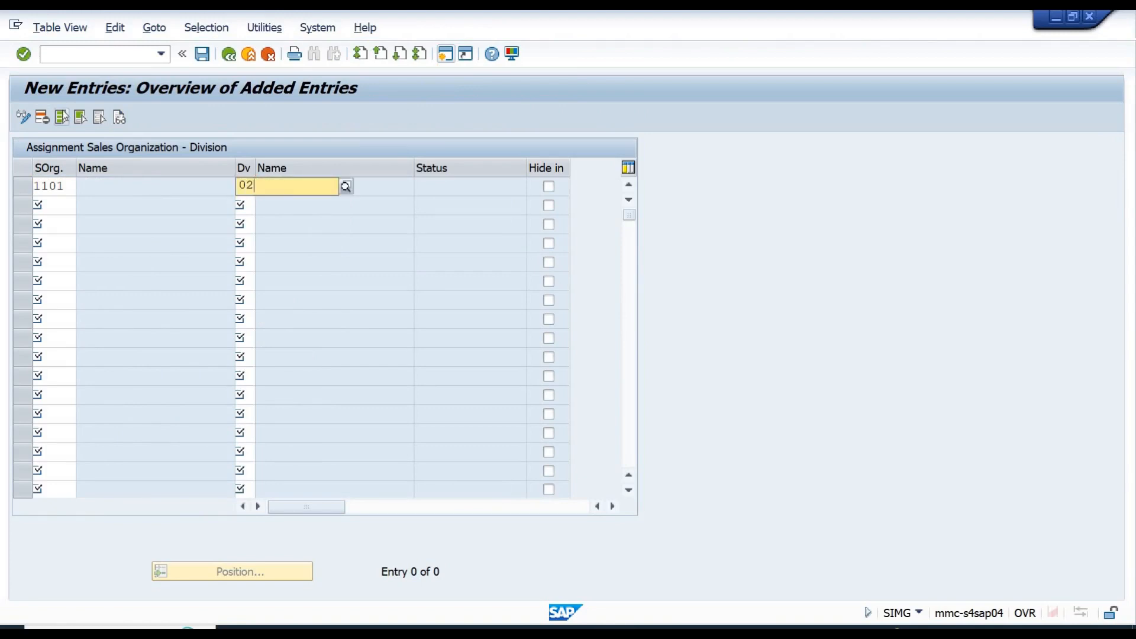
pyautogui.press('Return')
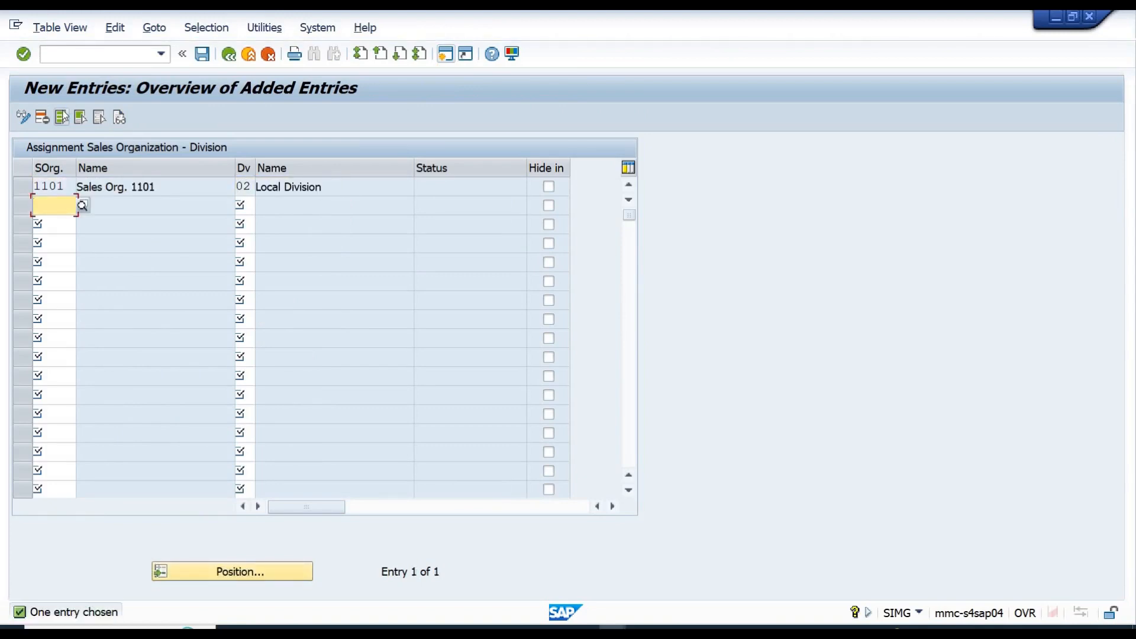
# Save the division assignment for sales organization 1101 and return to the Display IMG structure
pyautogui.hotkey('ctrl', 's')
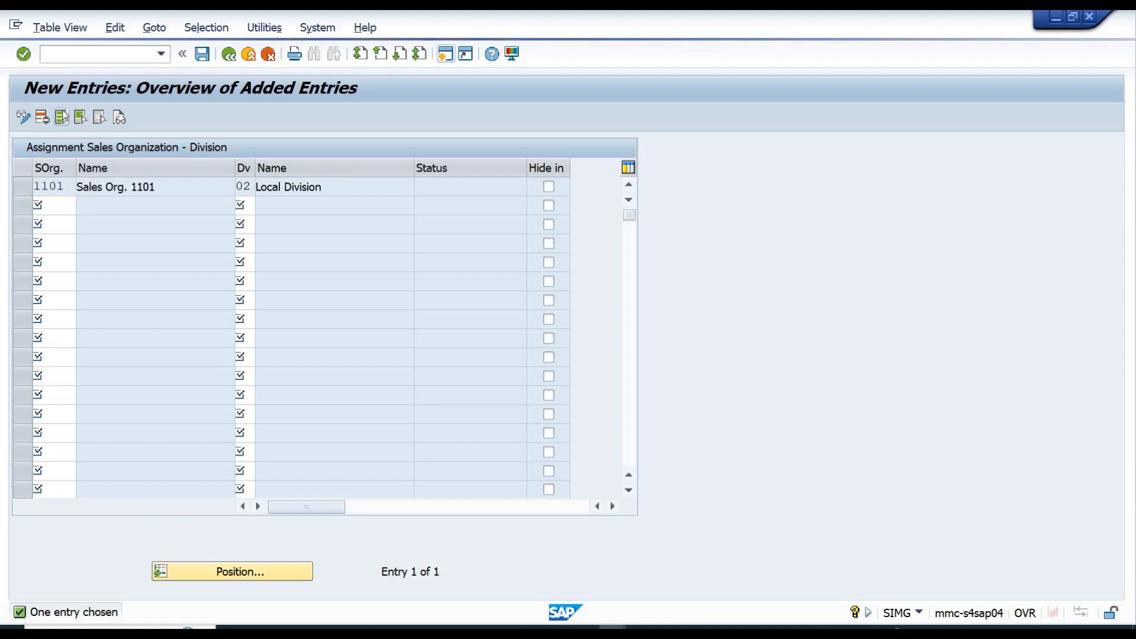
pyautogui.press('Return')
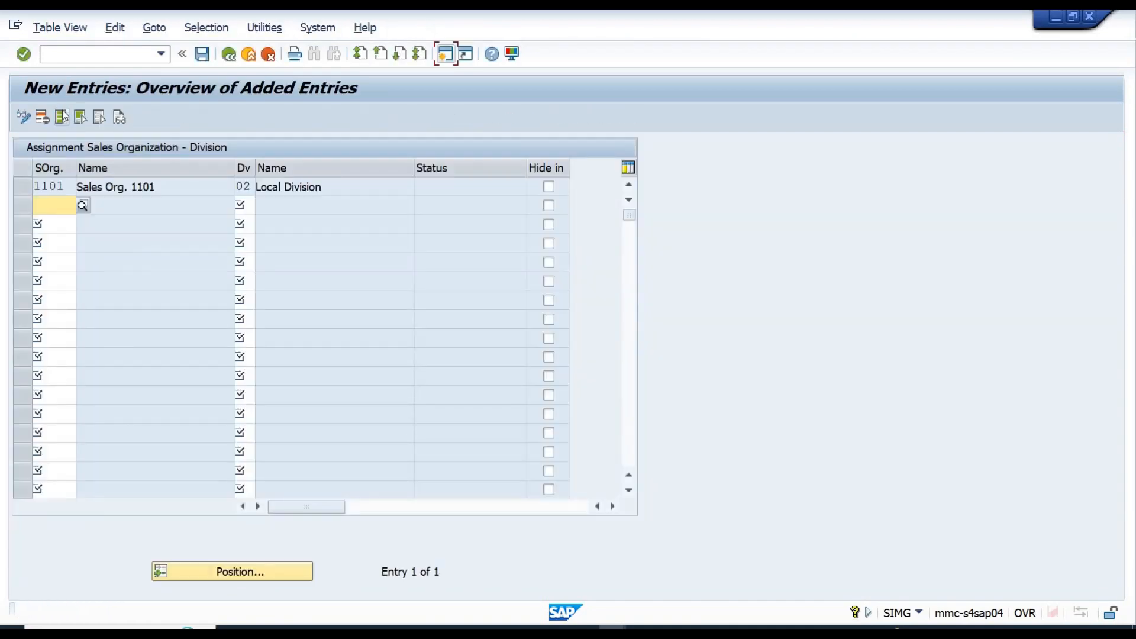
pyautogui.press('F3')
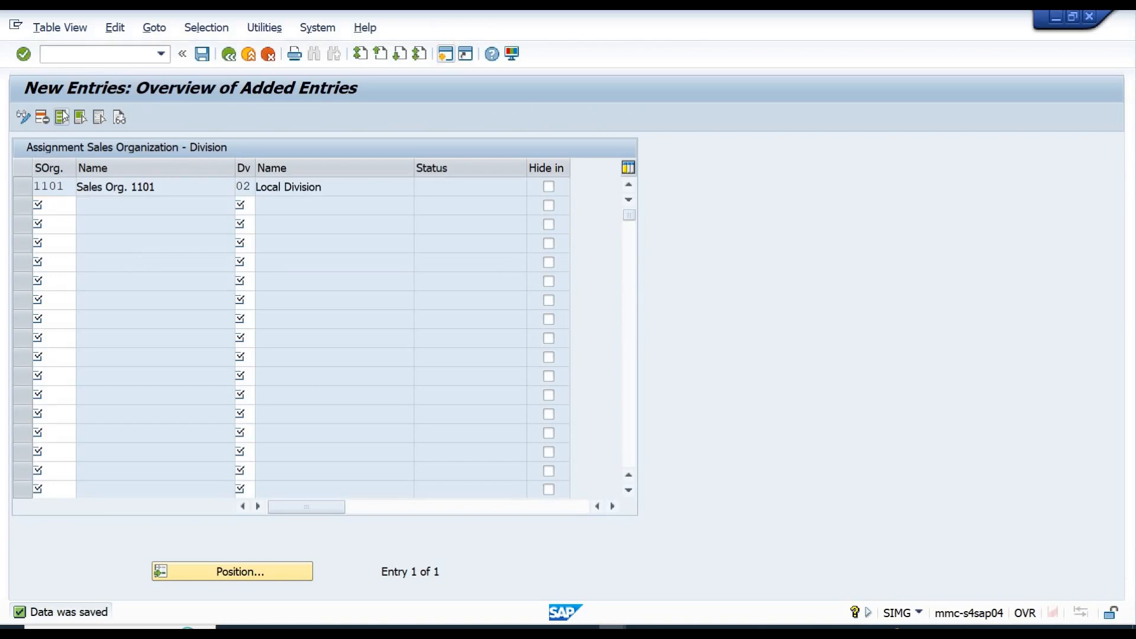
pyautogui.press('F3')
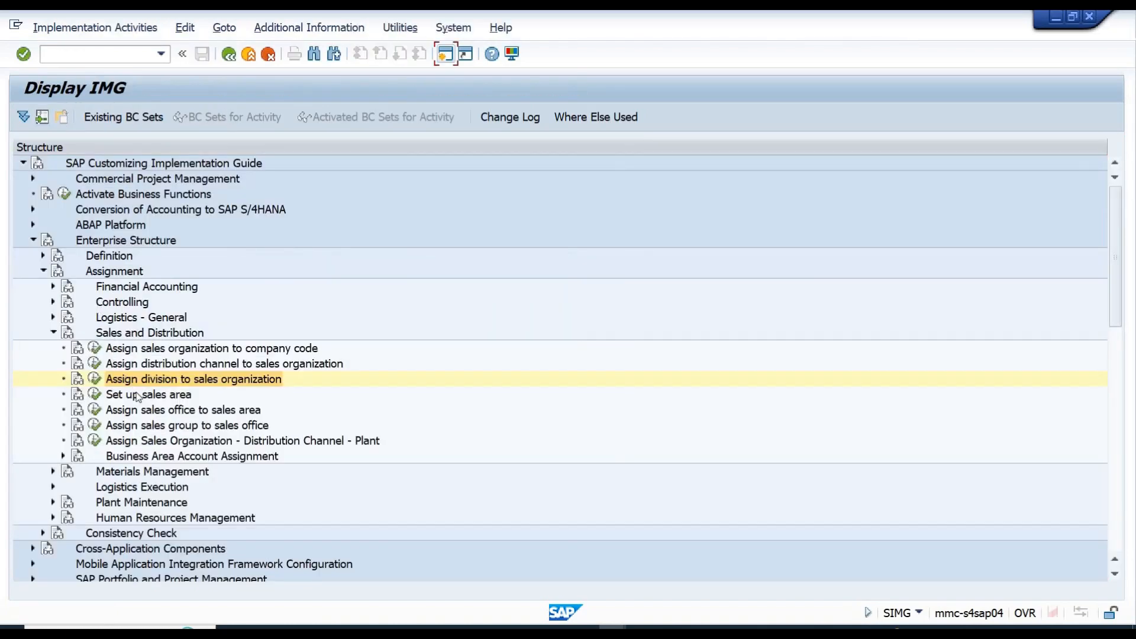
# Switch to the SD workbook in Excel and enter the heading "Sales area" in cell F6 of Sheet2
pyautogui.click(137, 397)
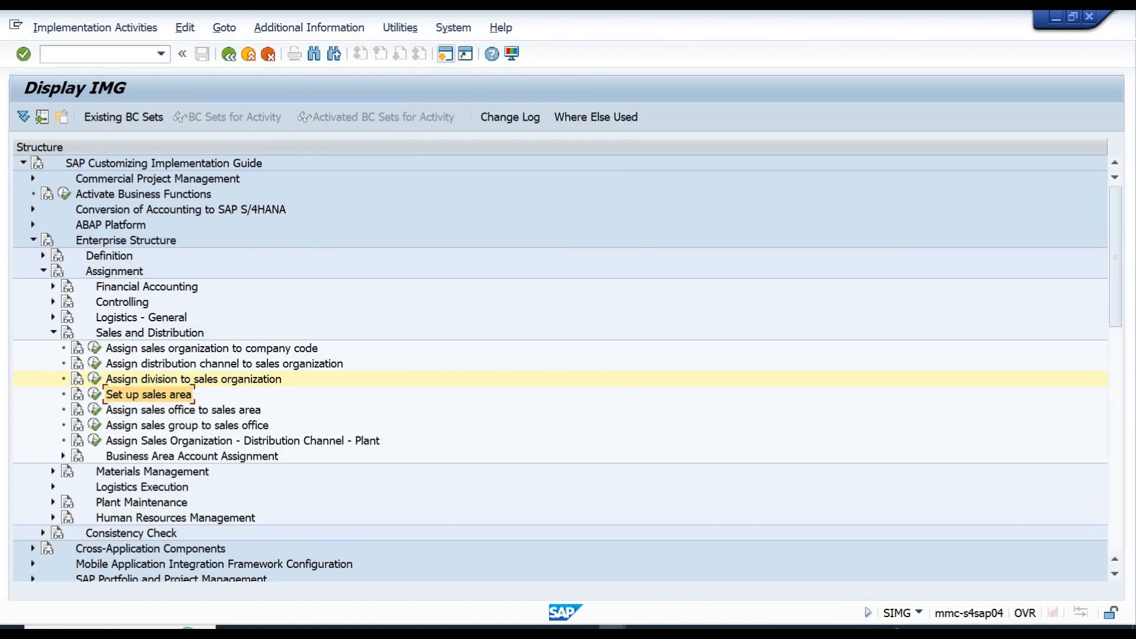
pyautogui.click(723, 632)
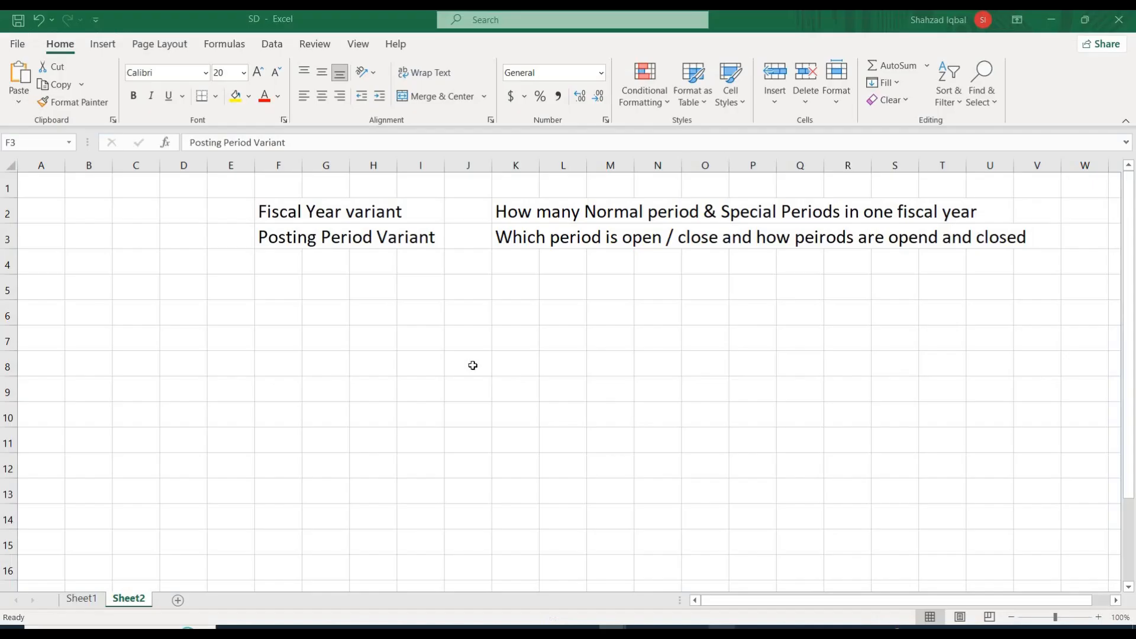
pyautogui.click(275, 320)
pyautogui.write('Sa')
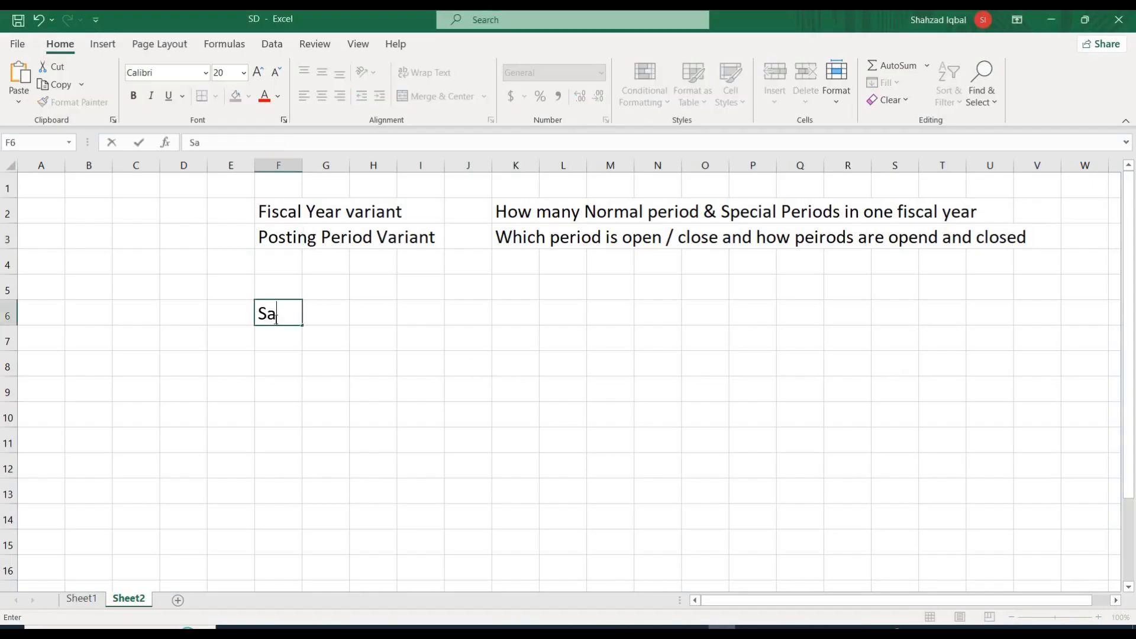
pyautogui.write('les area')
pyautogui.press('Return')
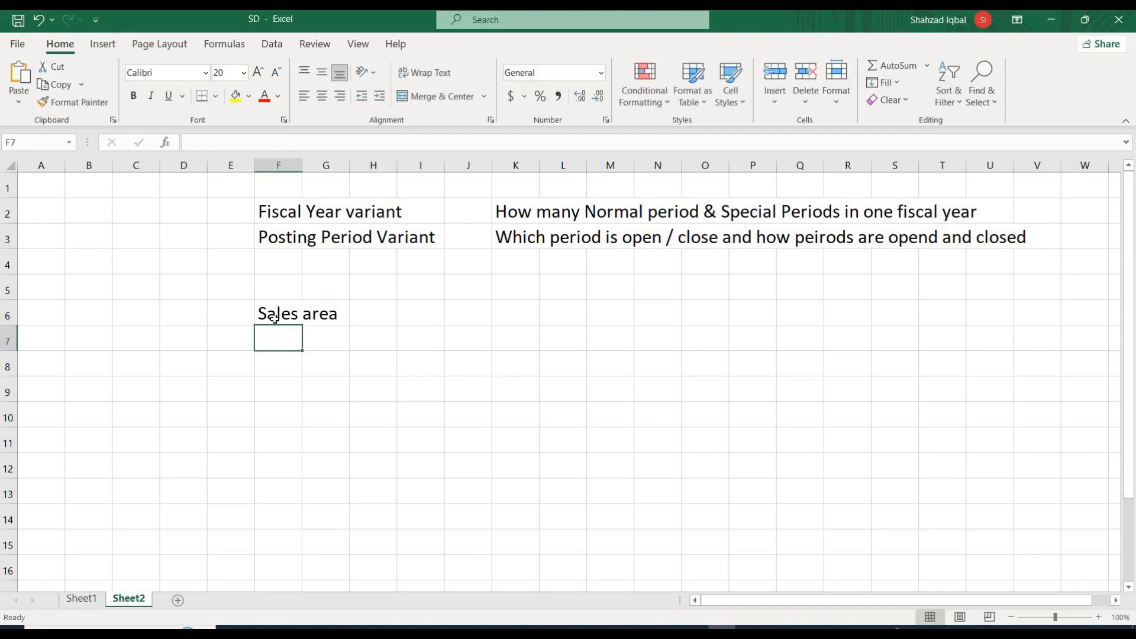
# Enter "Sales Organziation + Distribution Channel + Division" in cell F7, below the Sales area heading
pyautogui.write('Sales O')
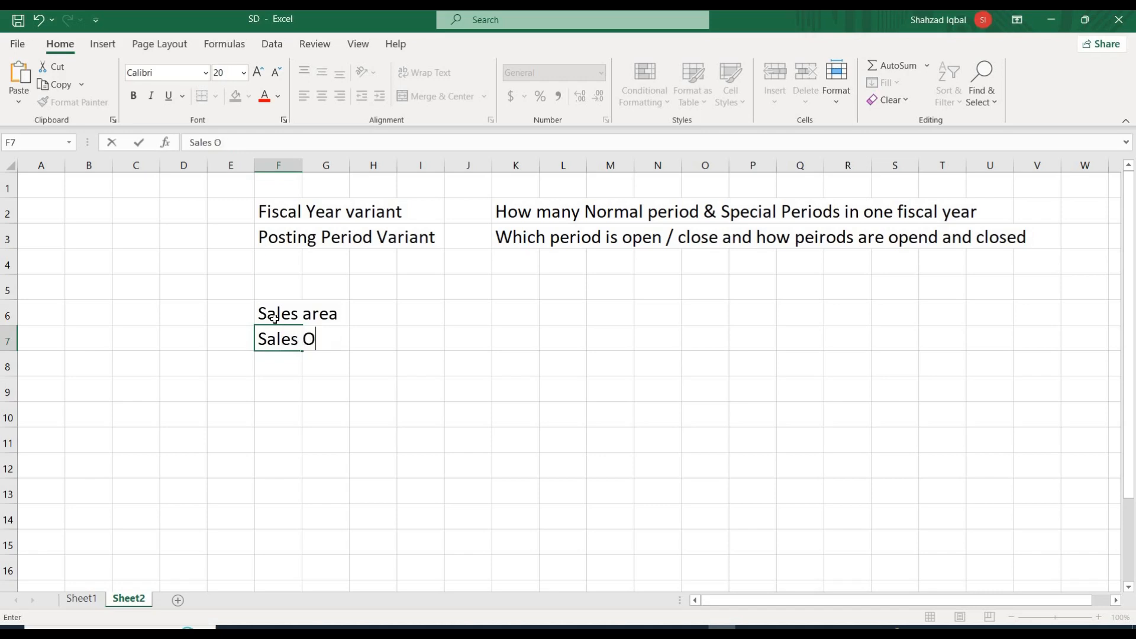
pyautogui.write('rganziation ')
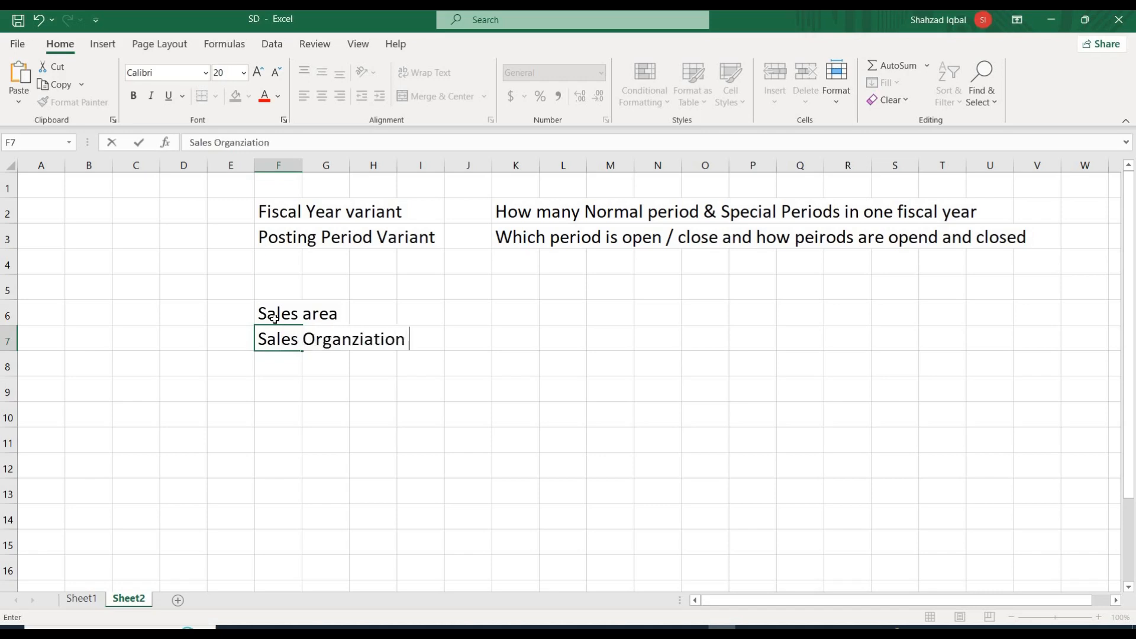
pyautogui.write('+ Distribution ')
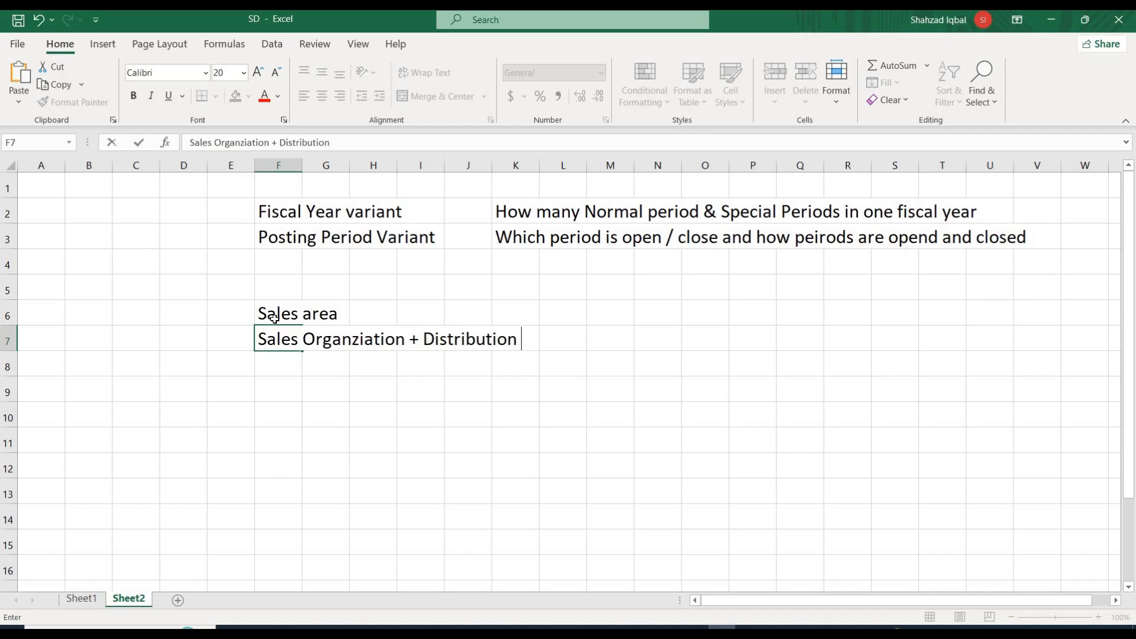
pyautogui.write('Channel')
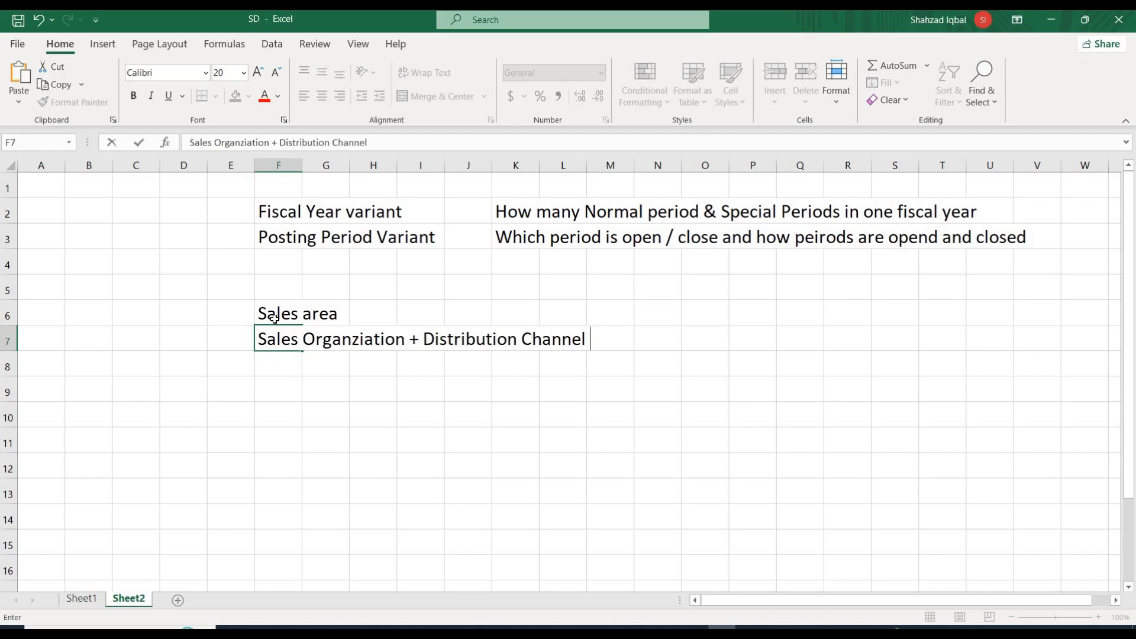
pyautogui.write(' + Division')
pyautogui.press('Return')
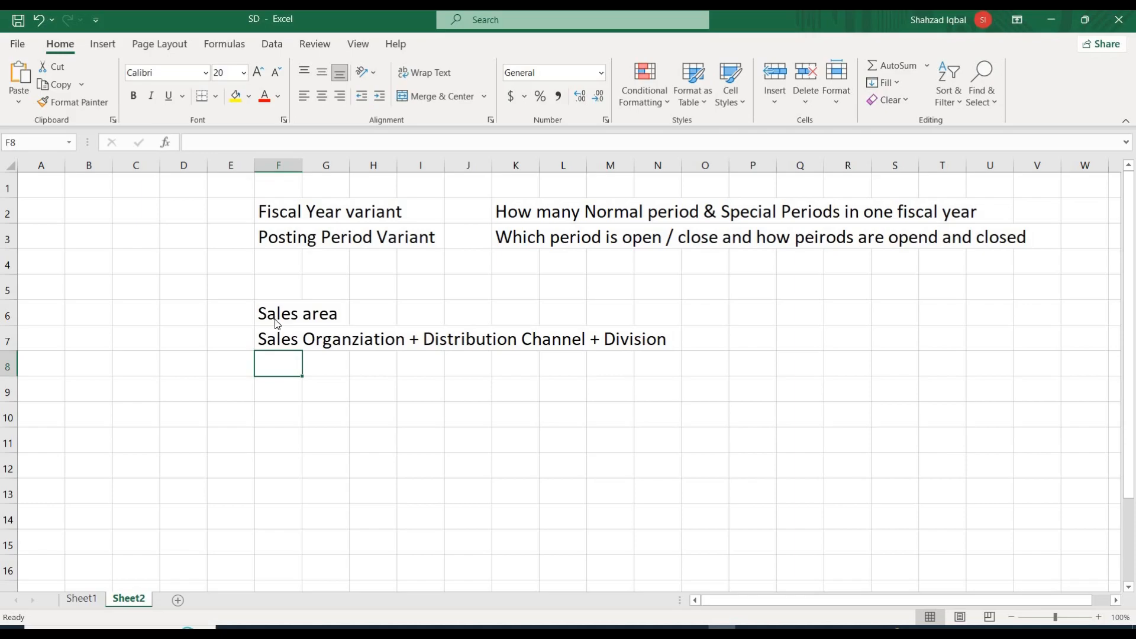
# Switch back to SAP and, in the Set up sales area activity, add an entry for sales organization 1101, distribution channel 02 and division 02
pyautogui.hotkey('alt', 'Tab')
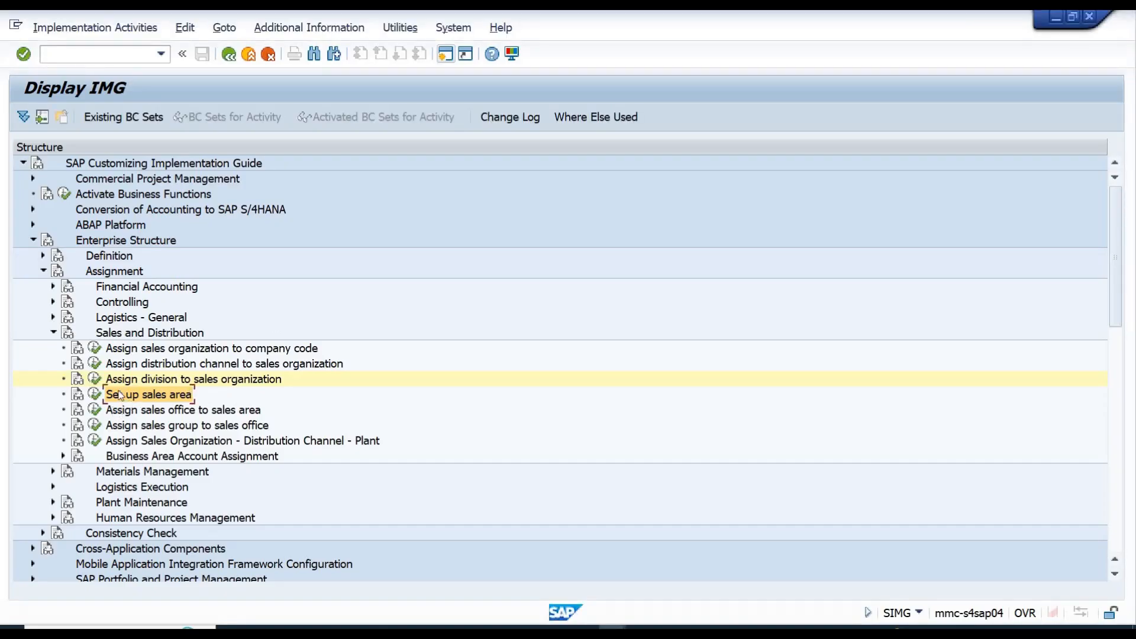
pyautogui.click(95, 395)
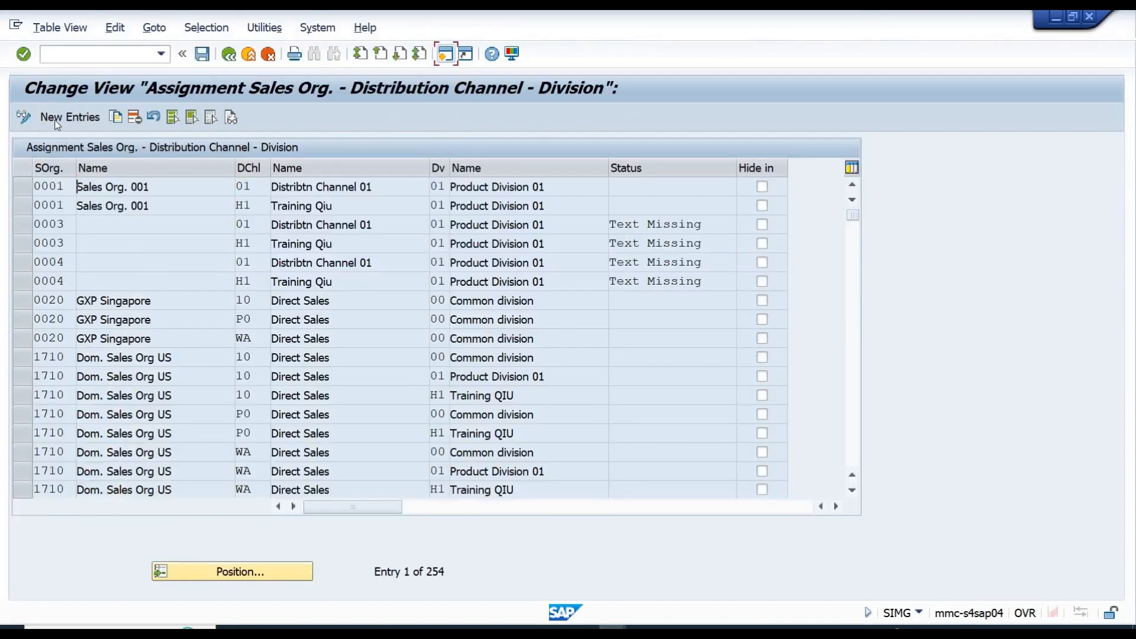
pyautogui.click(59, 117)
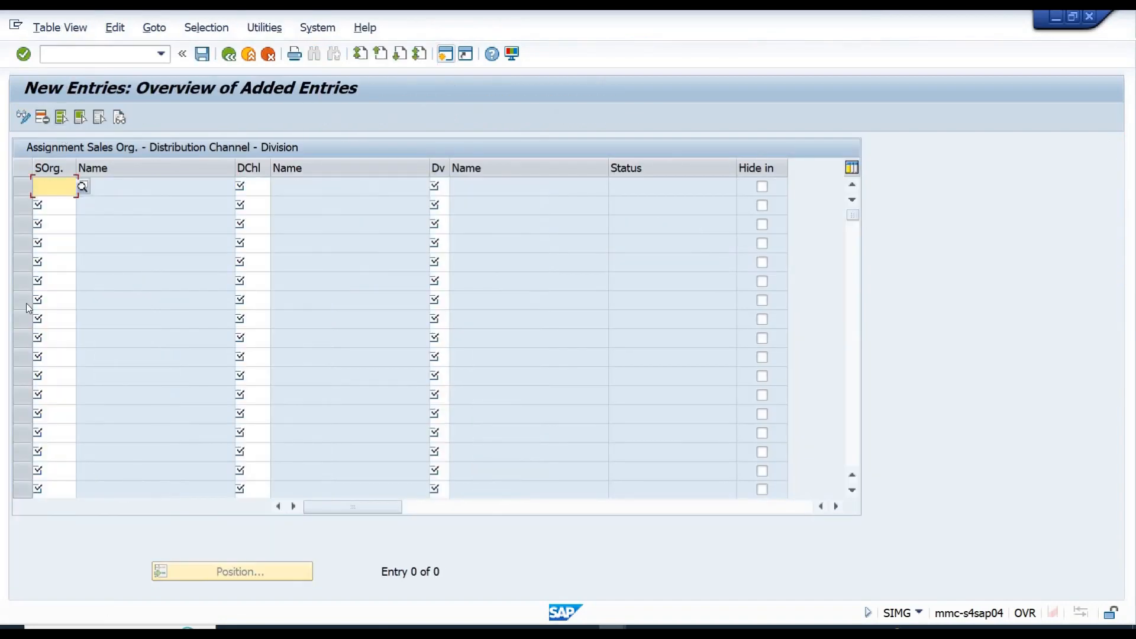
pyautogui.write('110')
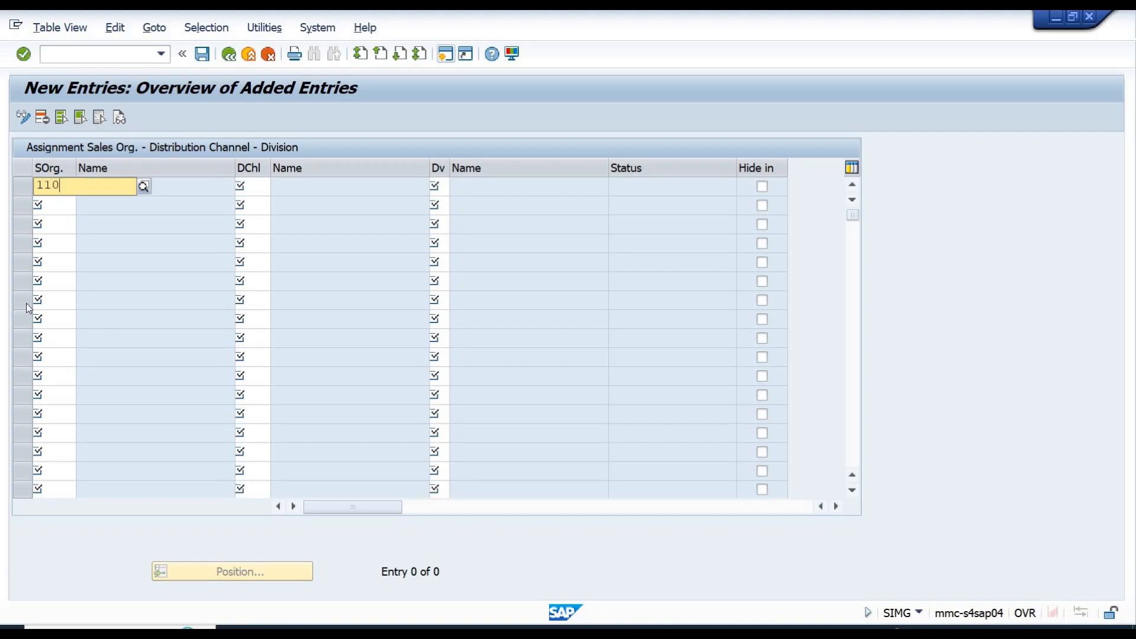
pyautogui.write('1')
pyautogui.press('Tab')
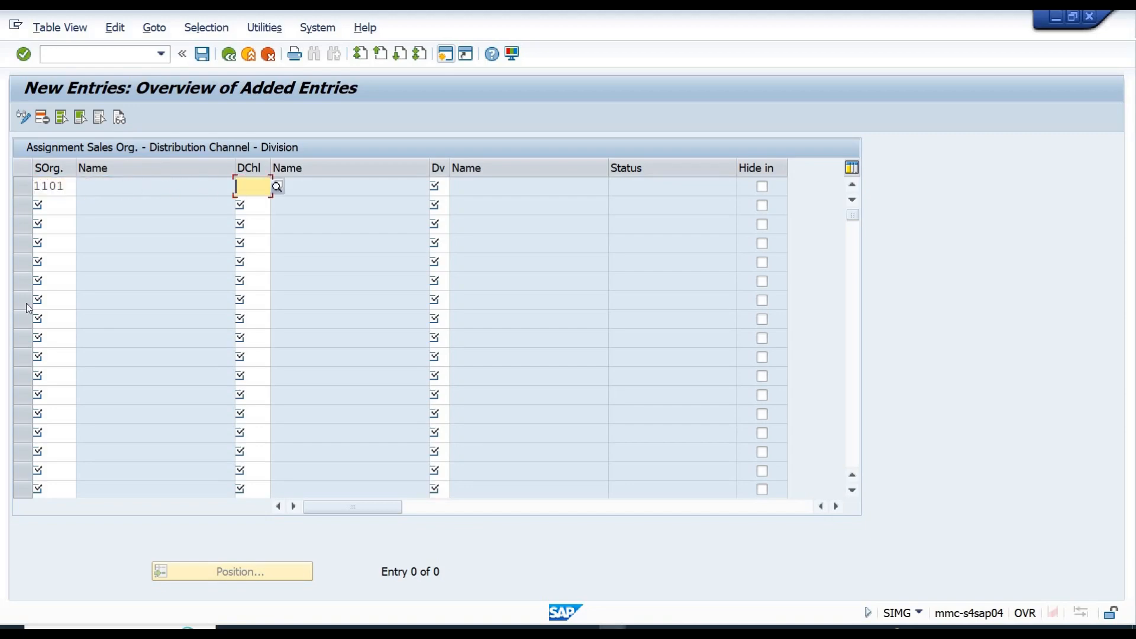
pyautogui.write('02')
pyautogui.press('Tab')
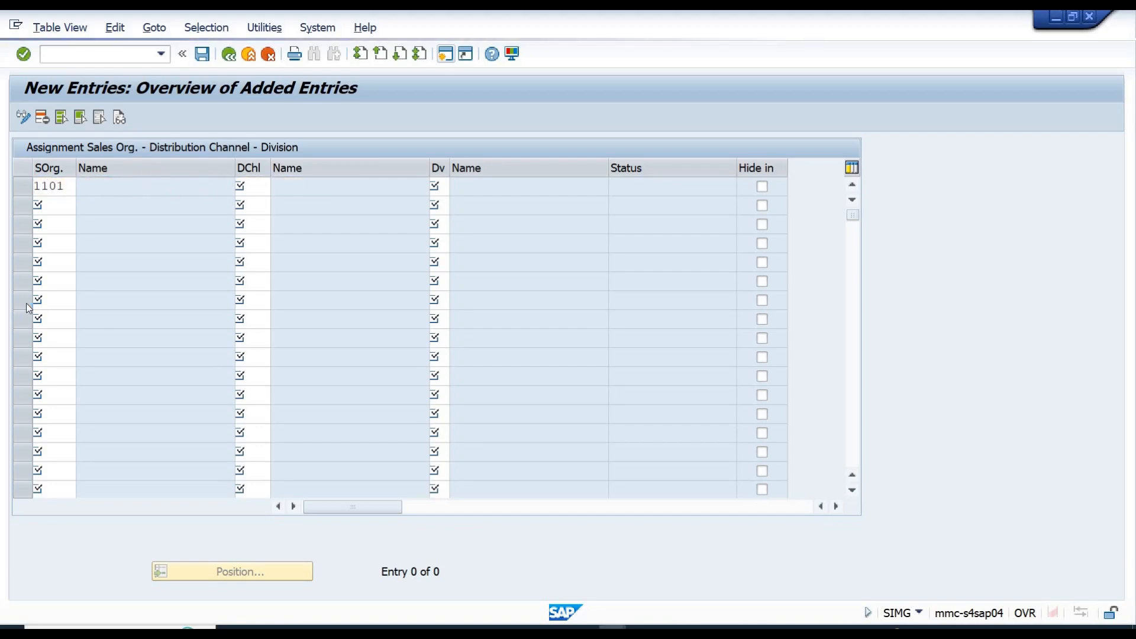
pyautogui.write('02')
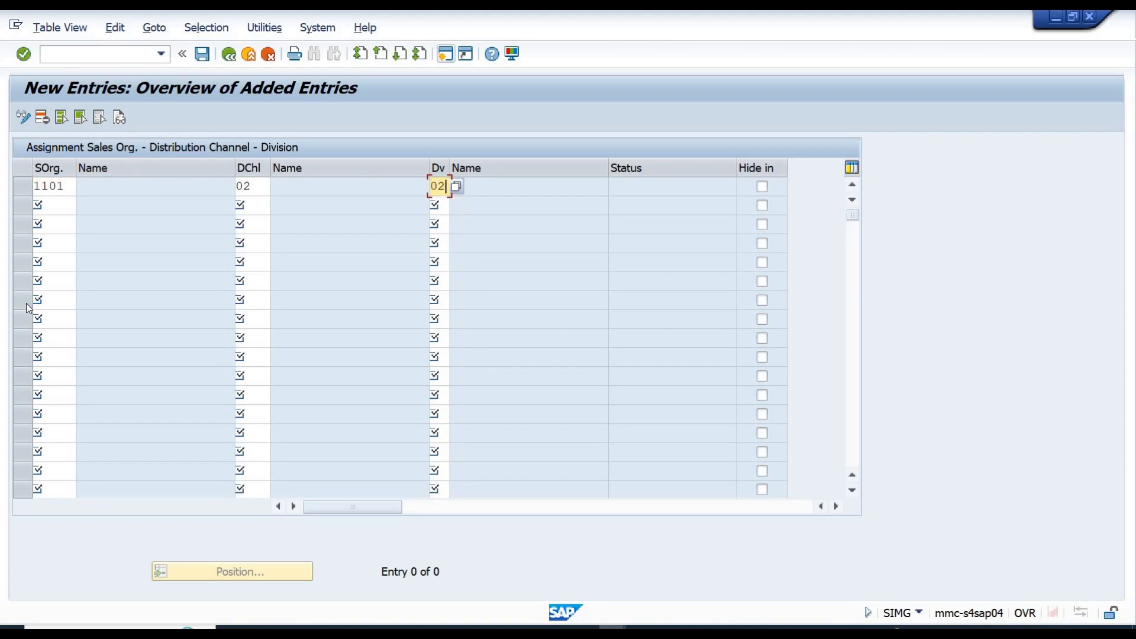
pyautogui.press('Return')
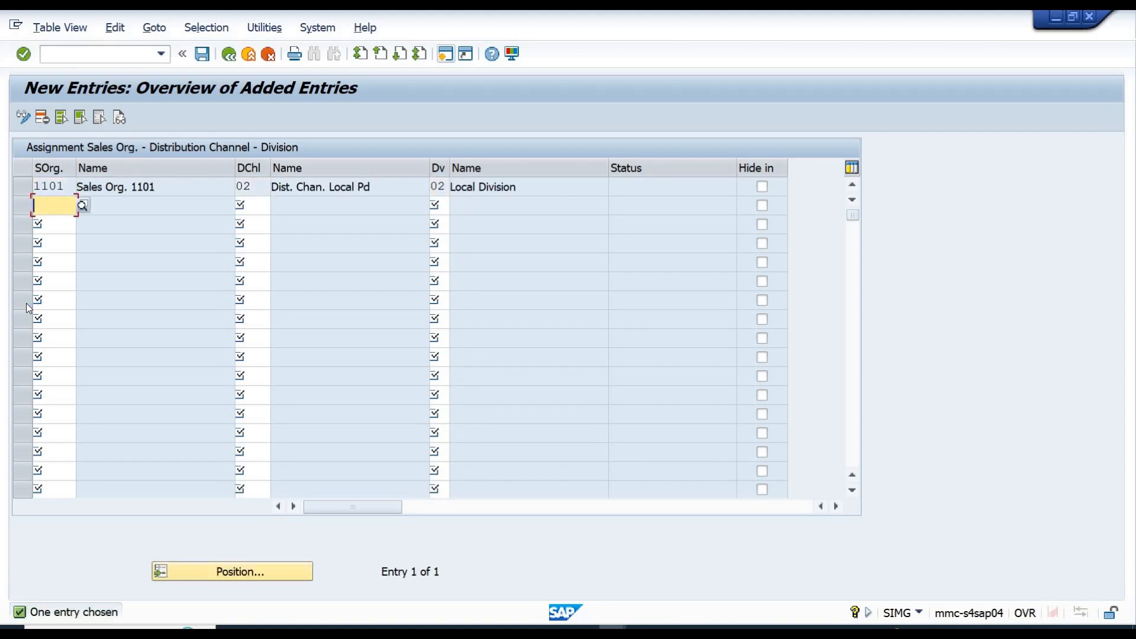
# Save the sales area in customizing request S5MK902213 and return to the Display IMG structure
pyautogui.hotkey('ctrl', 's')
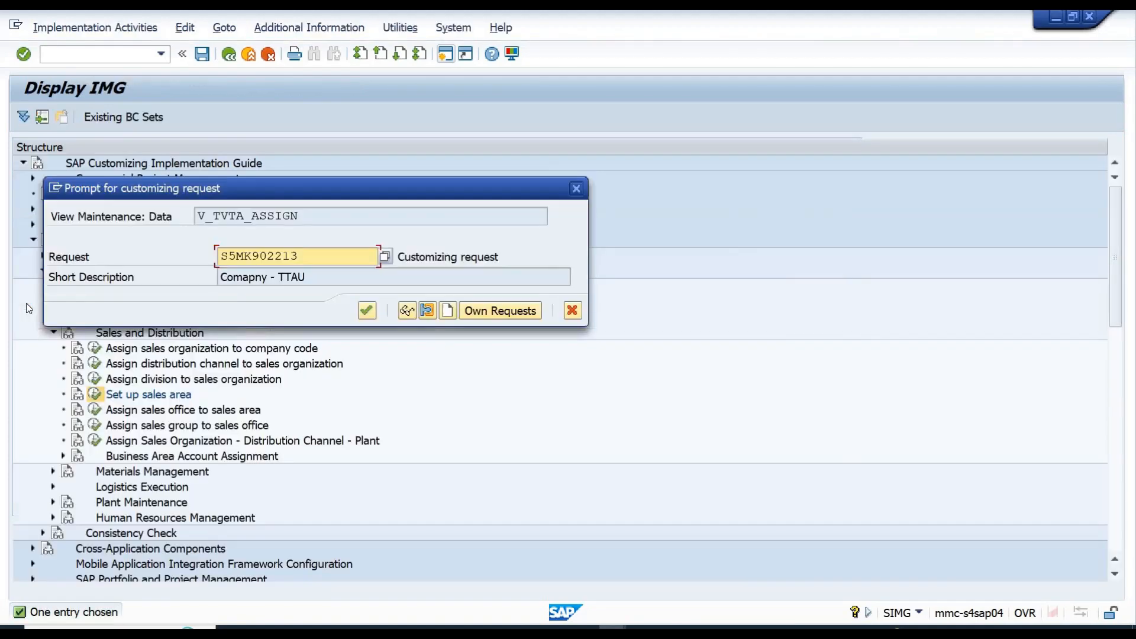
pyautogui.press('Return')
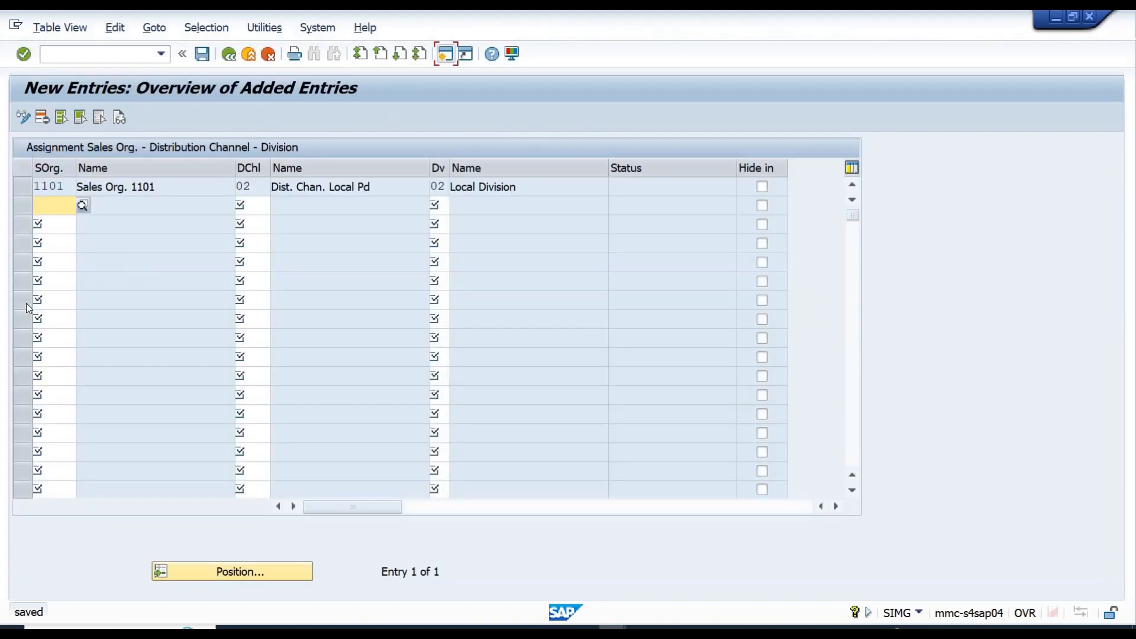
pyautogui.press('F3')
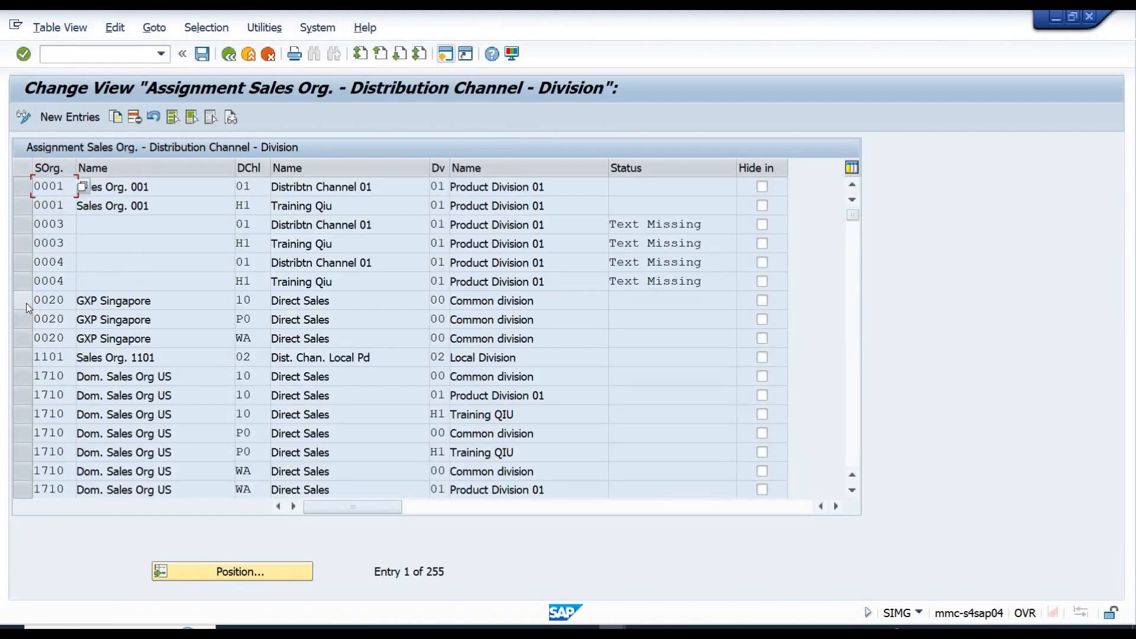
pyautogui.press('F3')
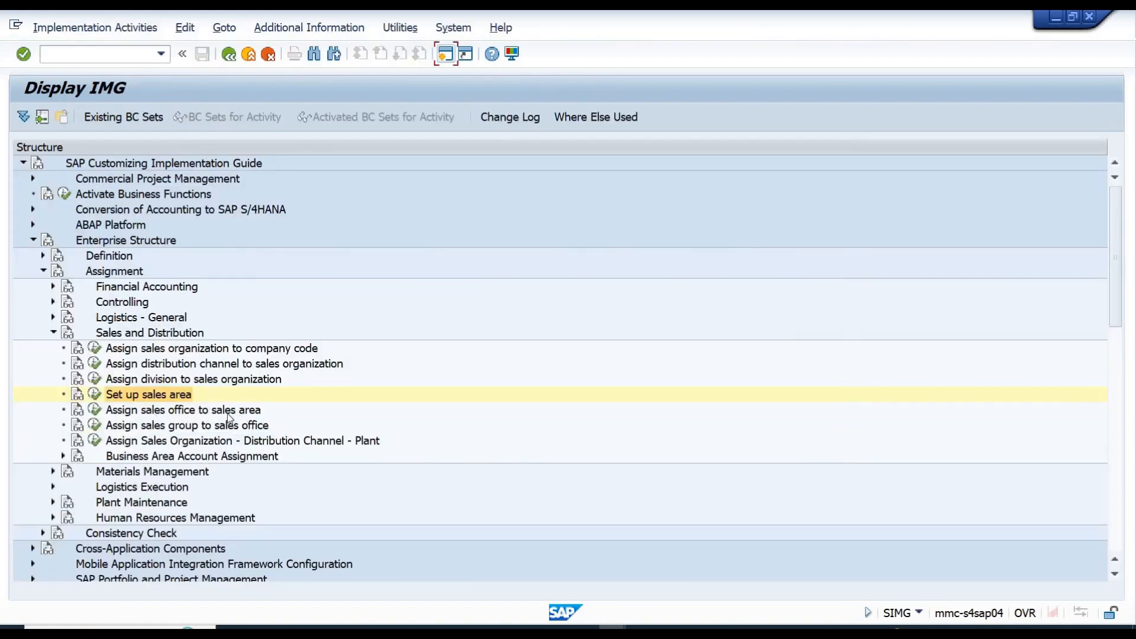
pyautogui.click(161, 414)
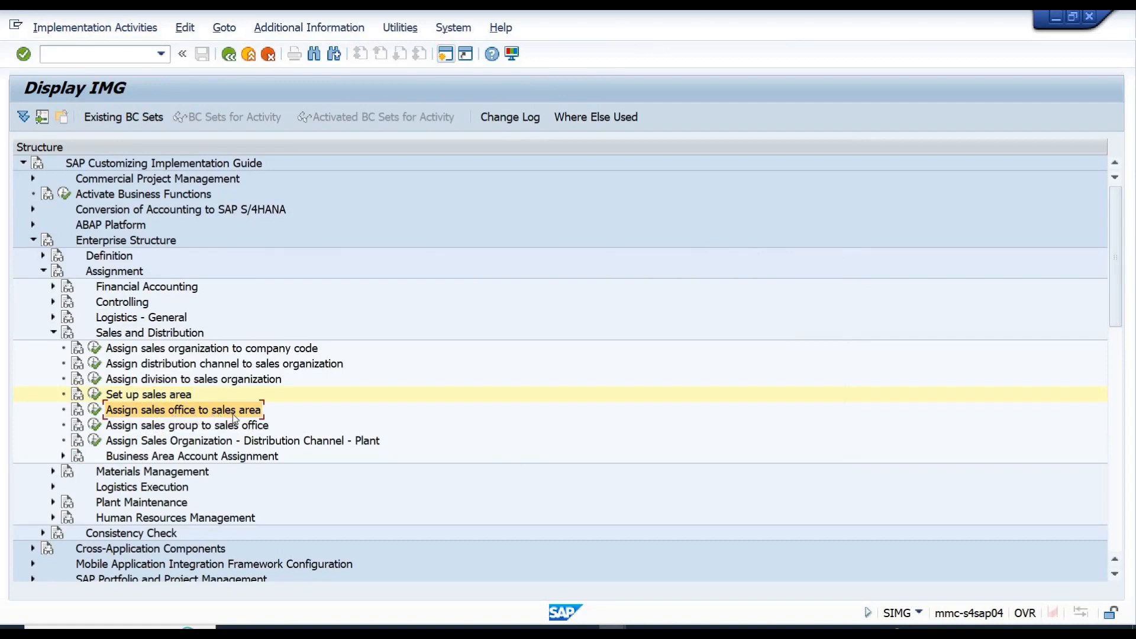
pyautogui.click(167, 443)
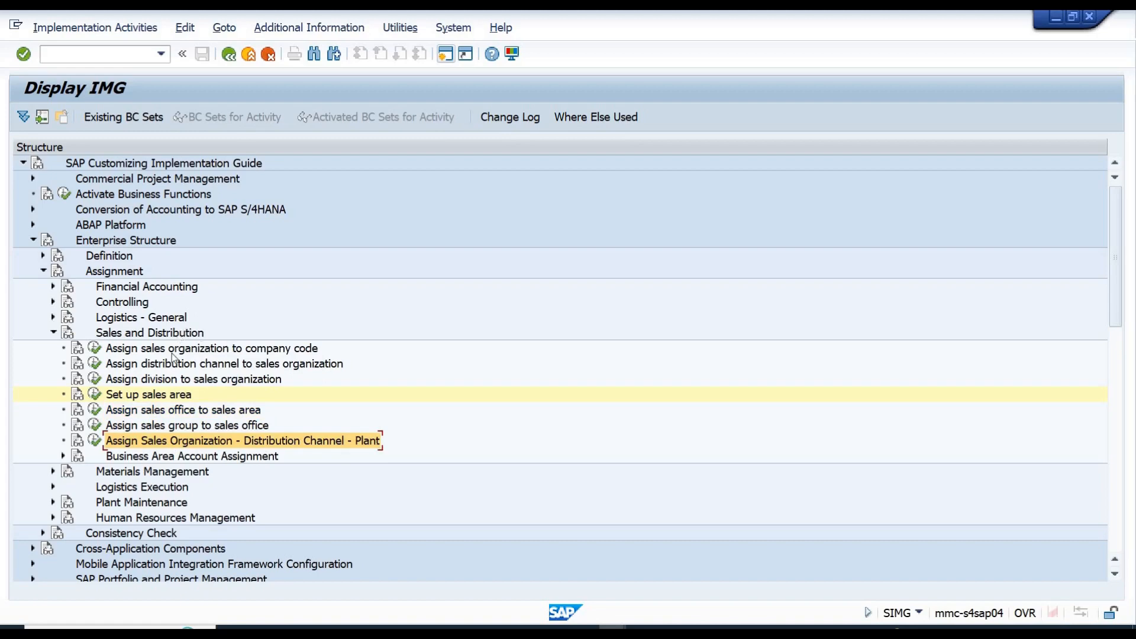
pyautogui.click(130, 335)
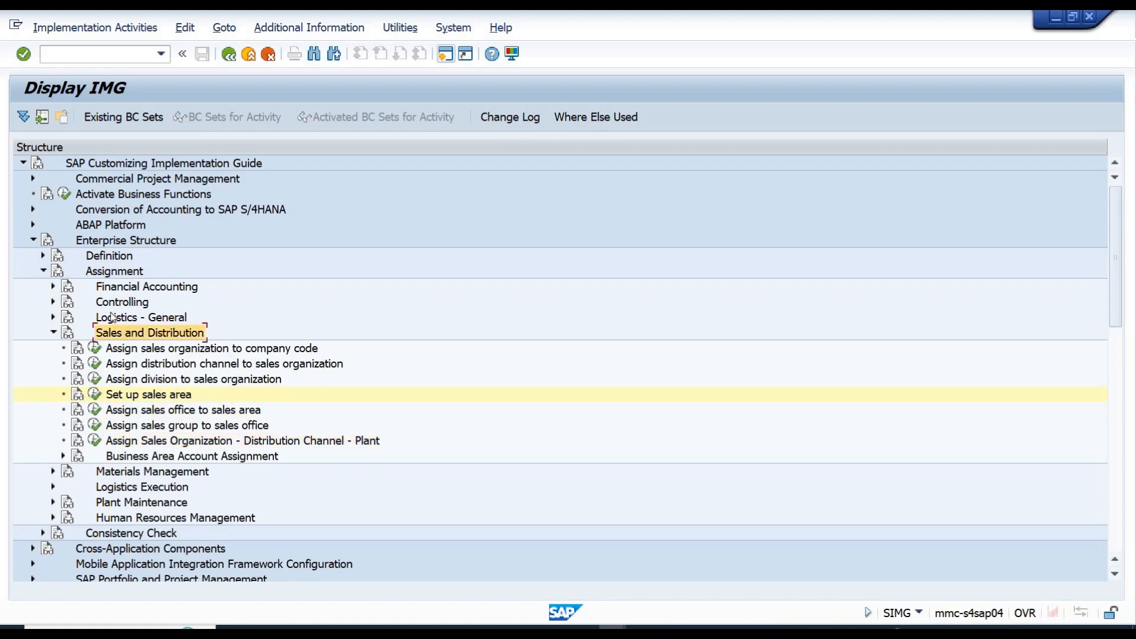
pyautogui.click(112, 317)
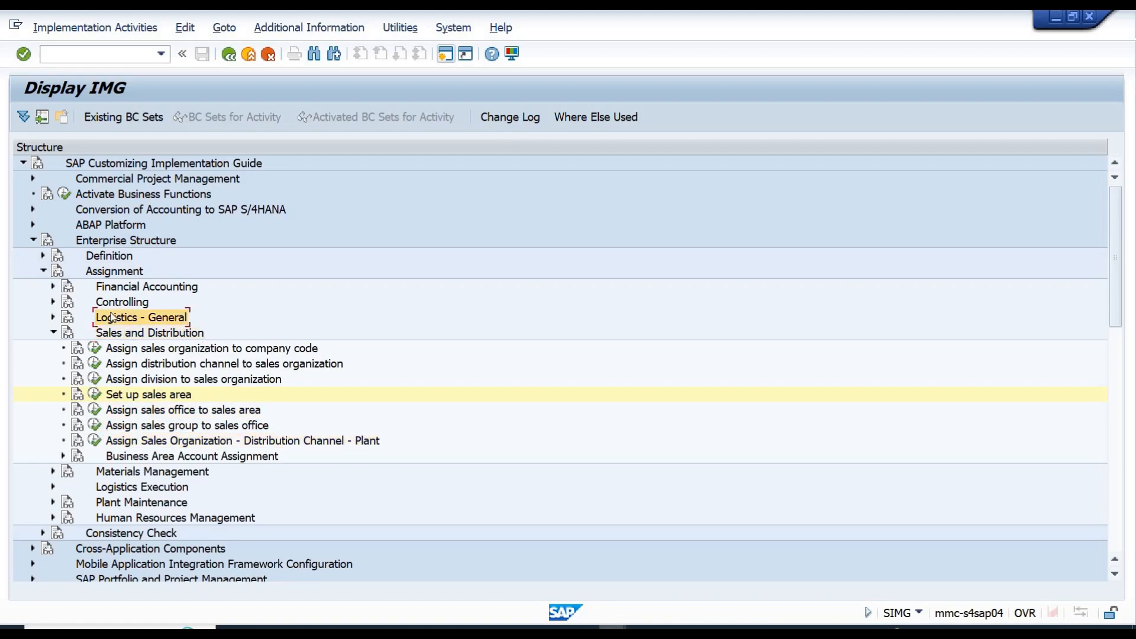
# Open the Assign Sales Organization - Distribution Channel - Plant activity under Sales and Distribution
pyautogui.click(361, 443)
pyautogui.click(120, 320)
pyautogui.click(158, 447)
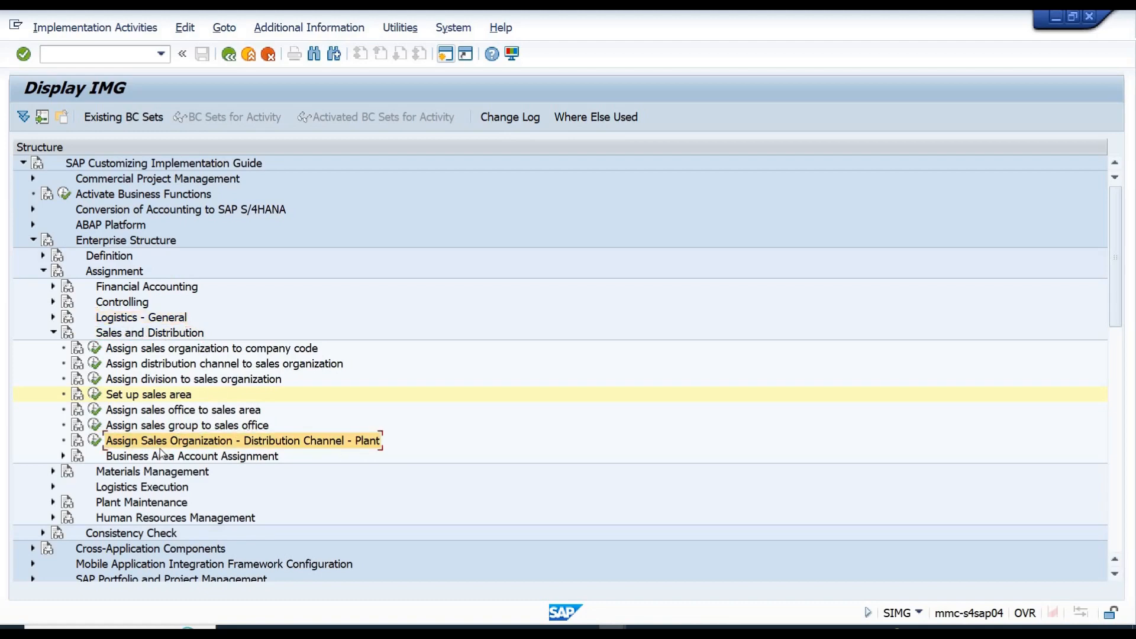
pyautogui.click(94, 441)
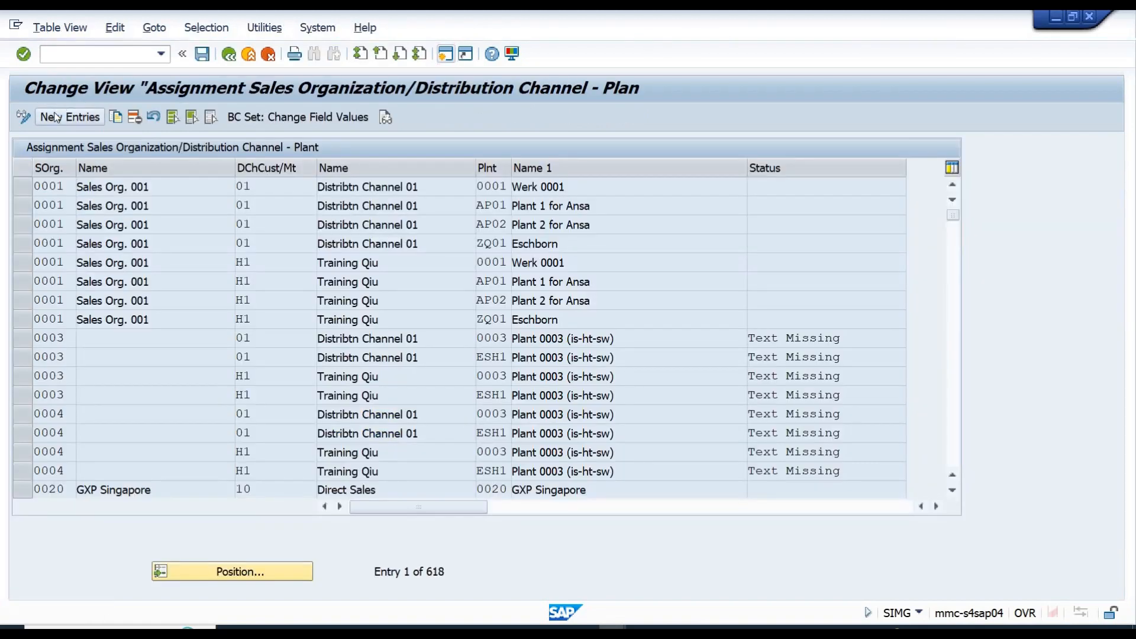
# Add a new assignment entry with sales organization 110, distribution channel 02 and plant 1101
pyautogui.click(56, 117)
pyautogui.write('110')
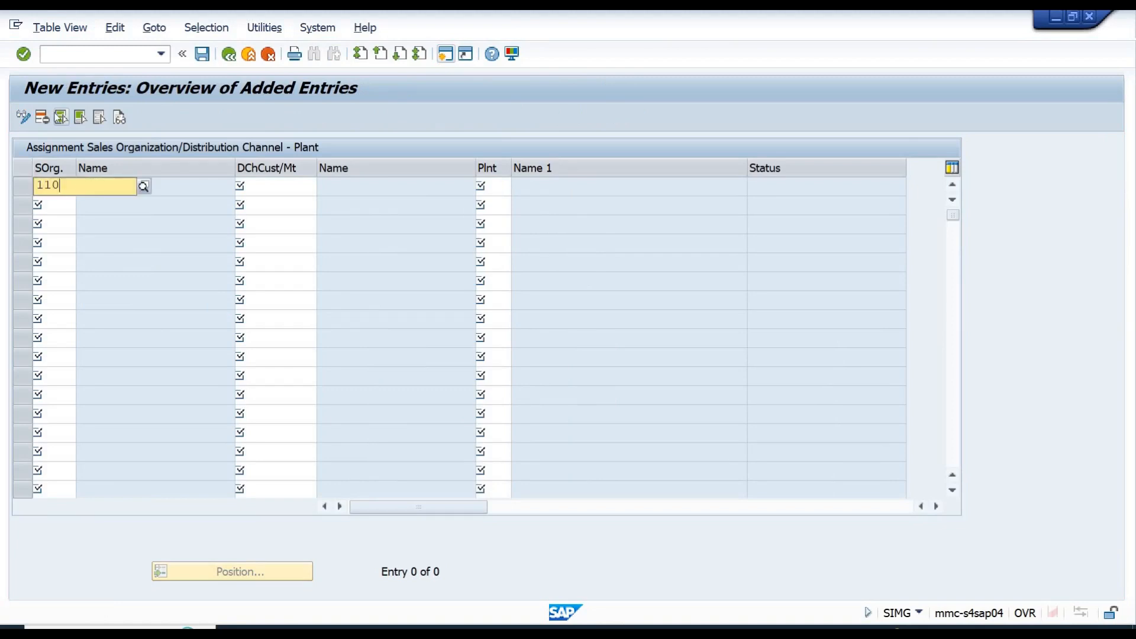
pyautogui.press('Tab')
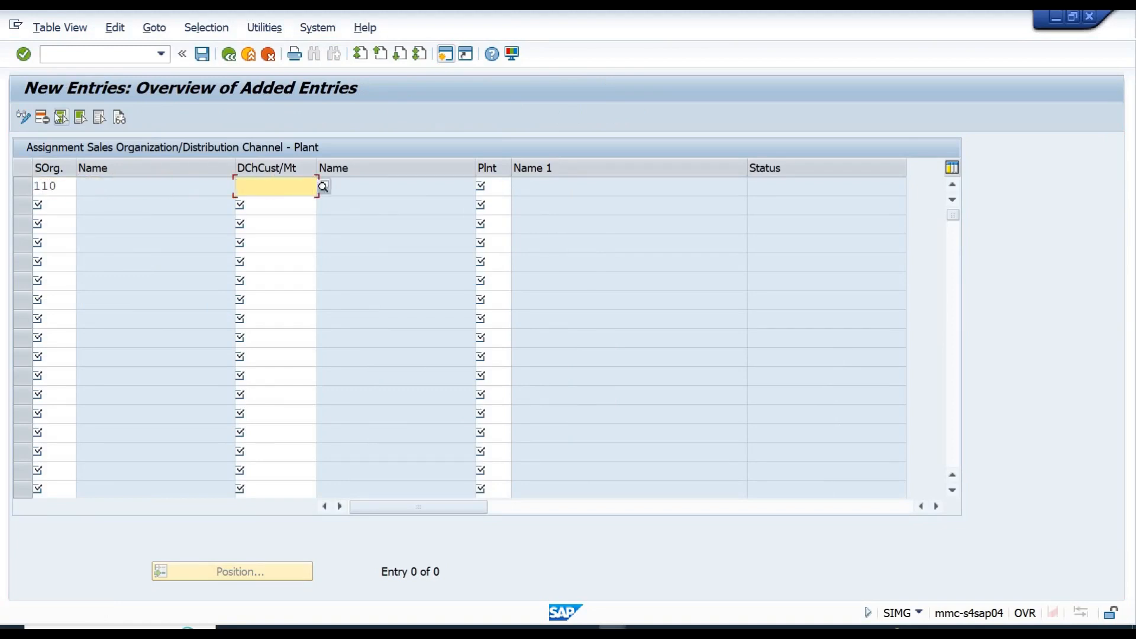
pyautogui.write('02')
pyautogui.press('Tab')
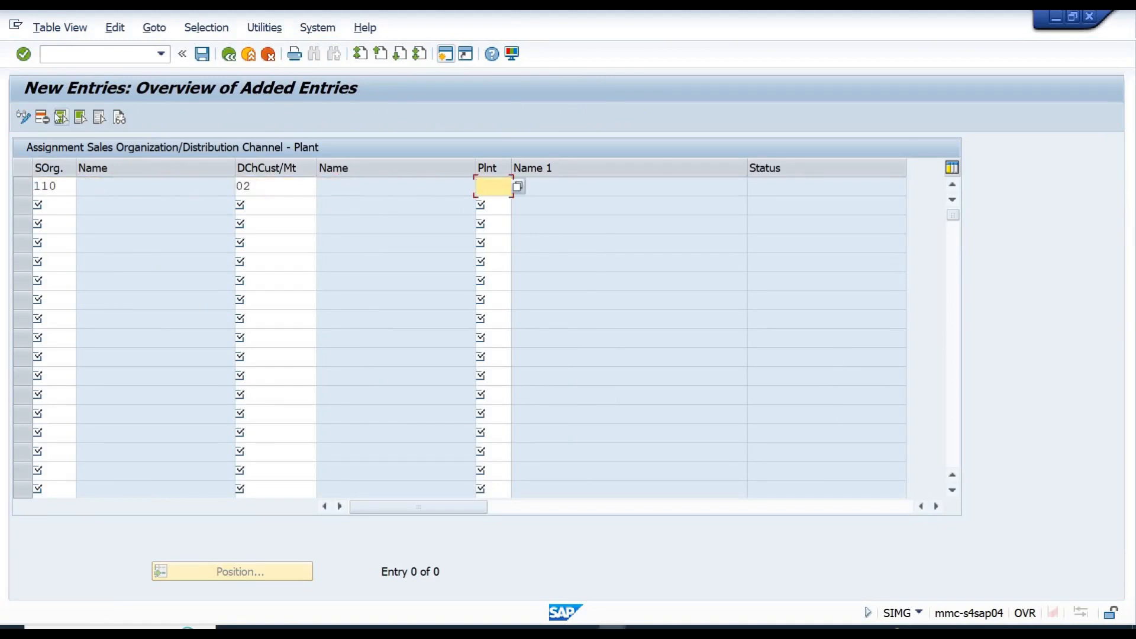
pyautogui.write('1101')
pyautogui.press('Return')
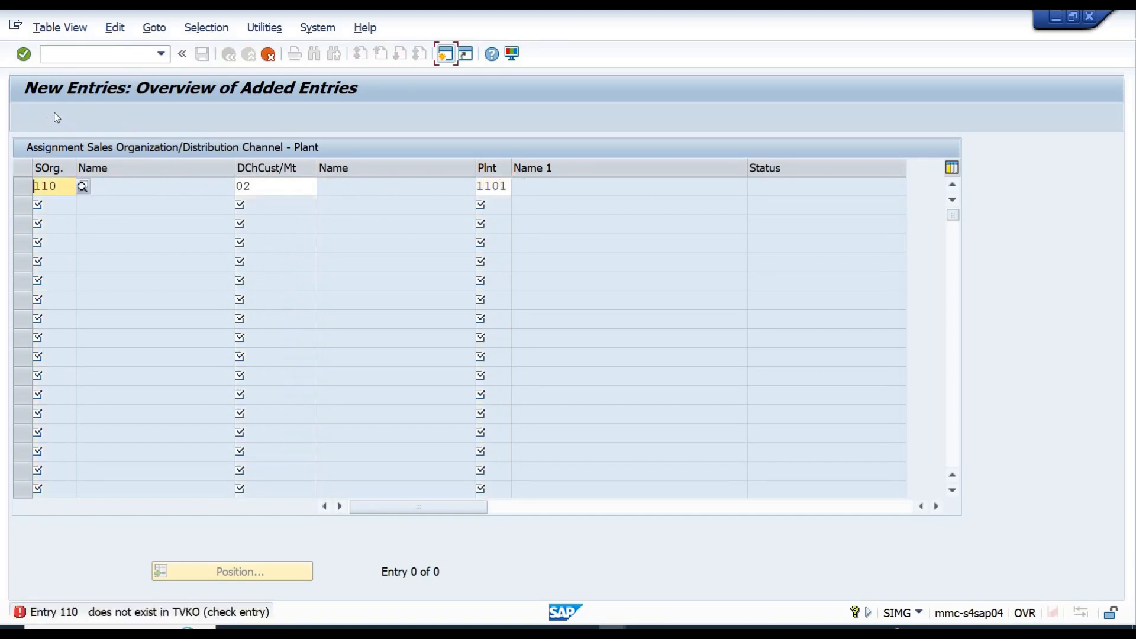
# Correct the new entry's sales organization to 1101
pyautogui.write('110')
pyautogui.press('BackSpace')
pyautogui.press('BackSpace')
pyautogui.press('BackSpace')
pyautogui.press('BackSpace')
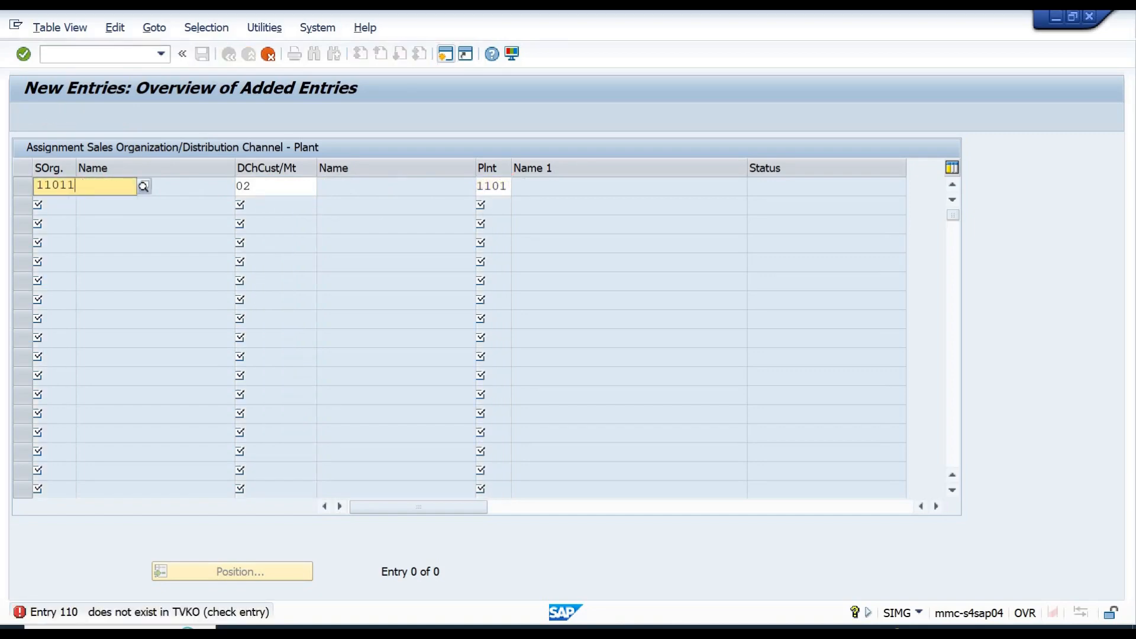
pyautogui.write('01')
pyautogui.press('Return')
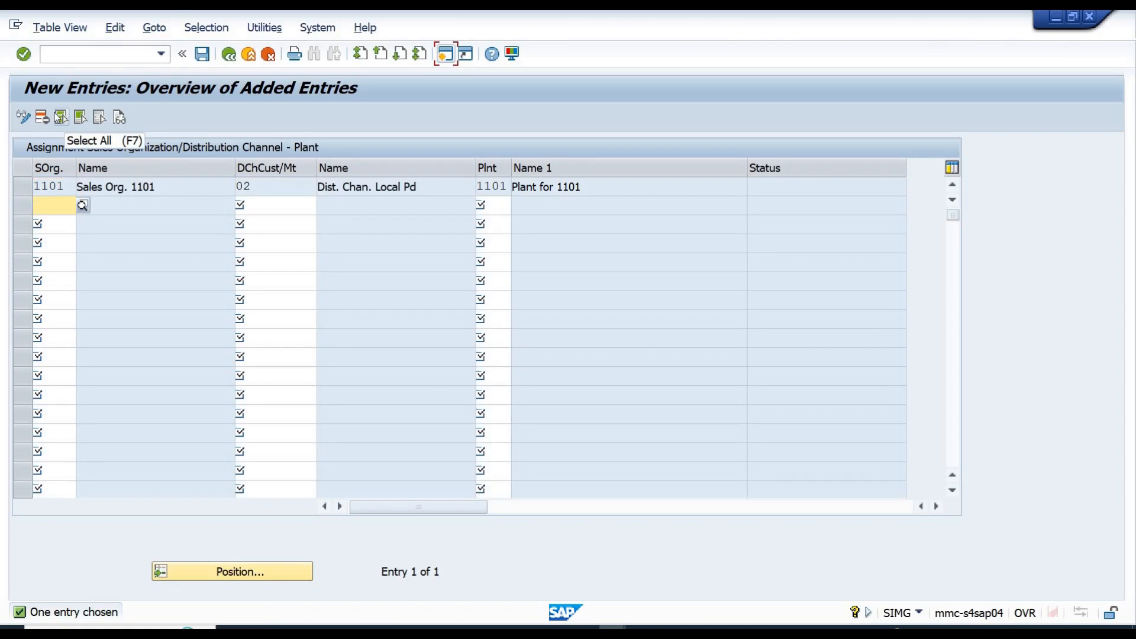
# Save the plant assignment, accept the customizing request and return to the Display IMG structure
pyautogui.hotkey('ctrl', 's')
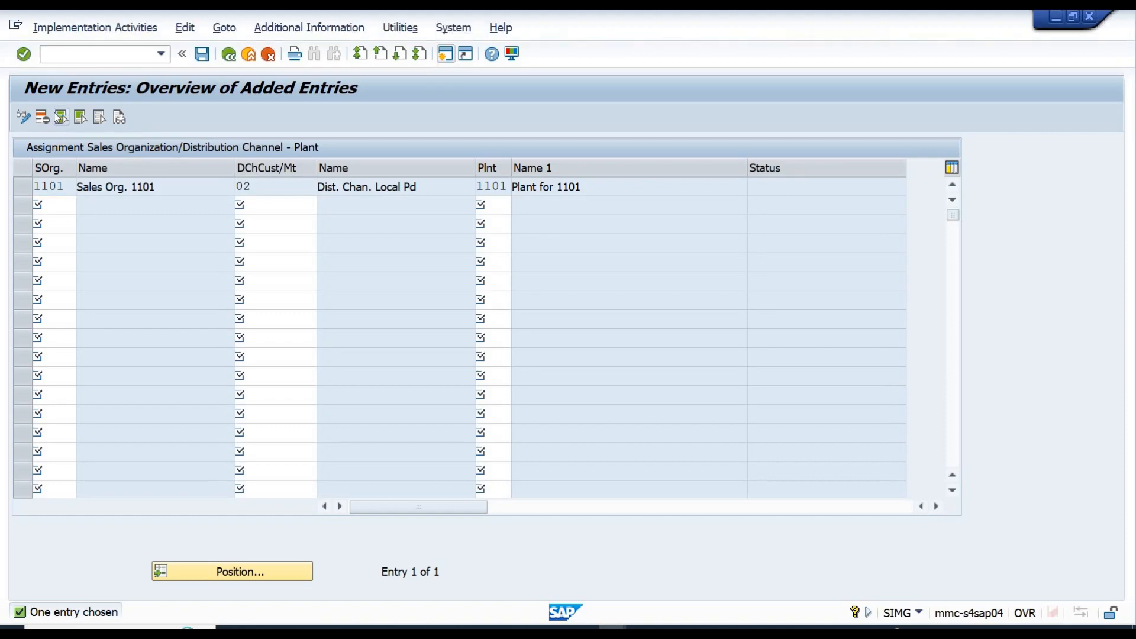
pyautogui.press('Return')
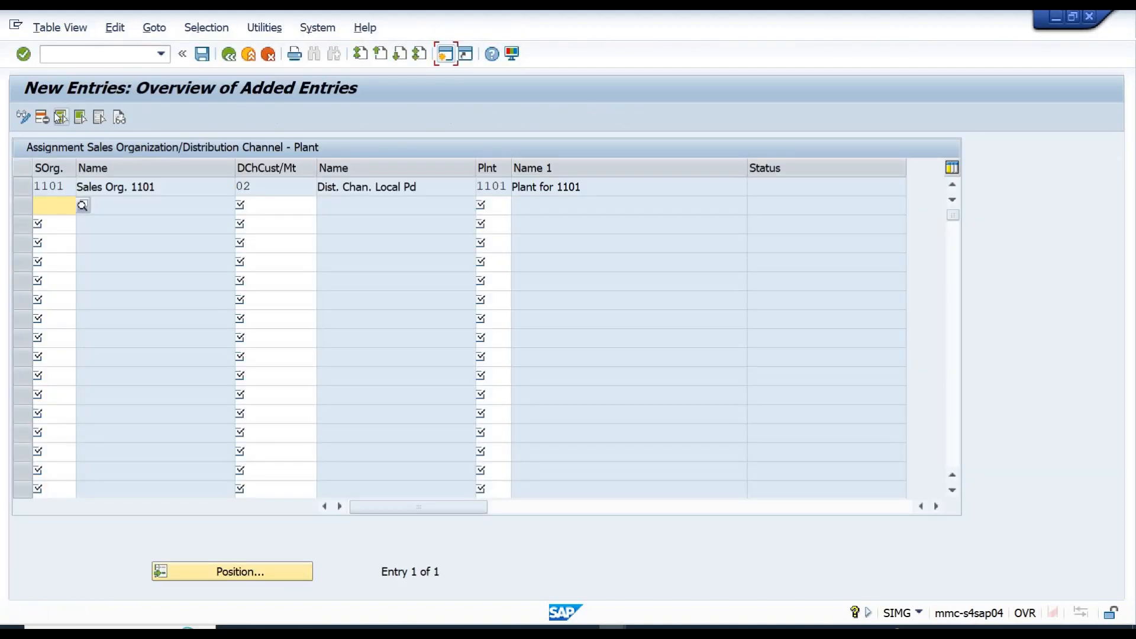
pyautogui.press('F3')
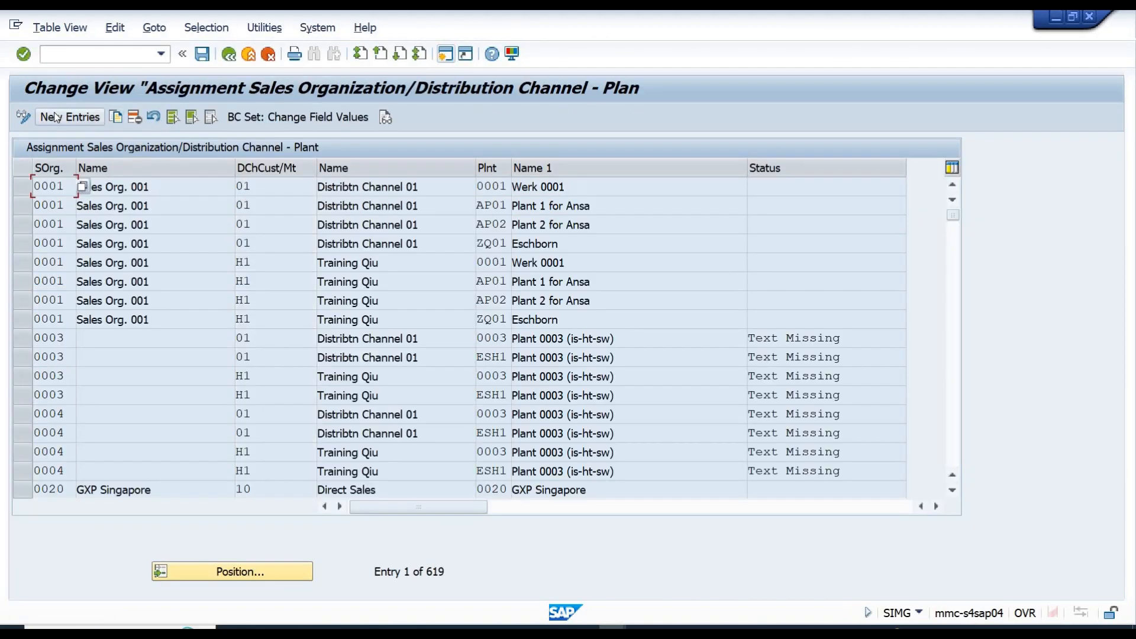
pyautogui.press('F3')
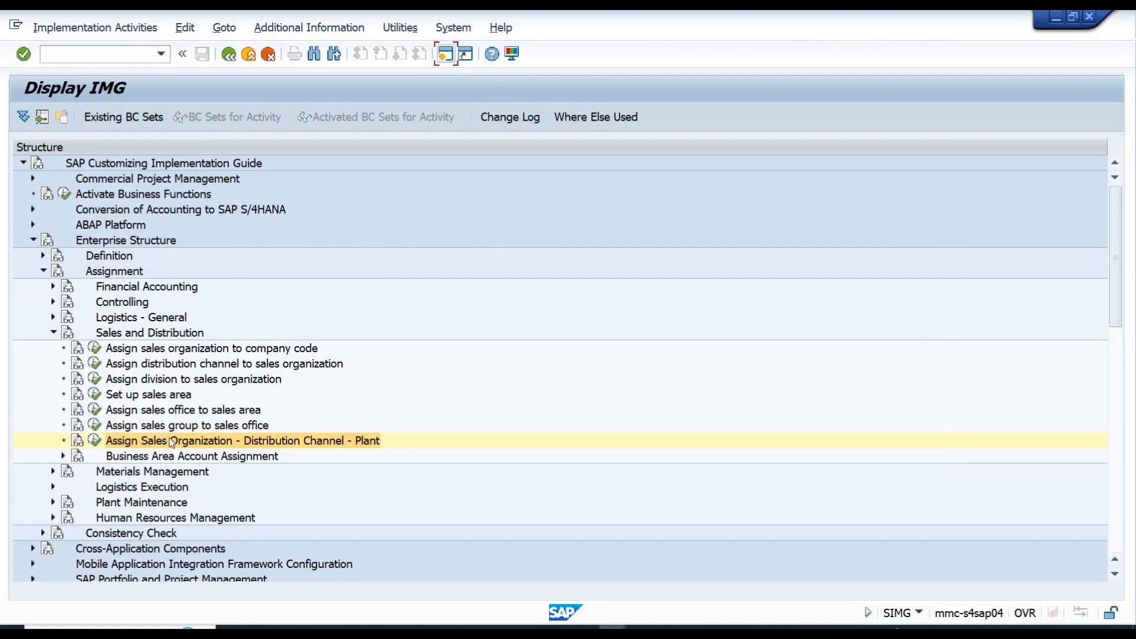
# Collapse the Sales and Distribution node and open the Assign shipping point to plant activity under Logistics Execution
pyautogui.press('Left')
pyautogui.press('Left')
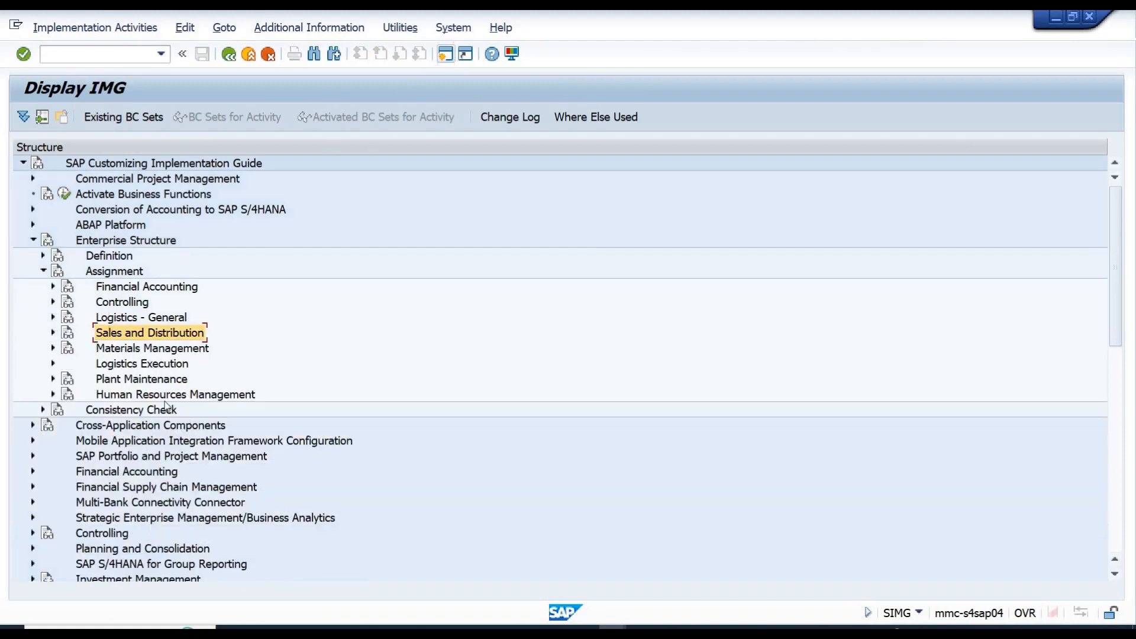
pyautogui.click(119, 353)
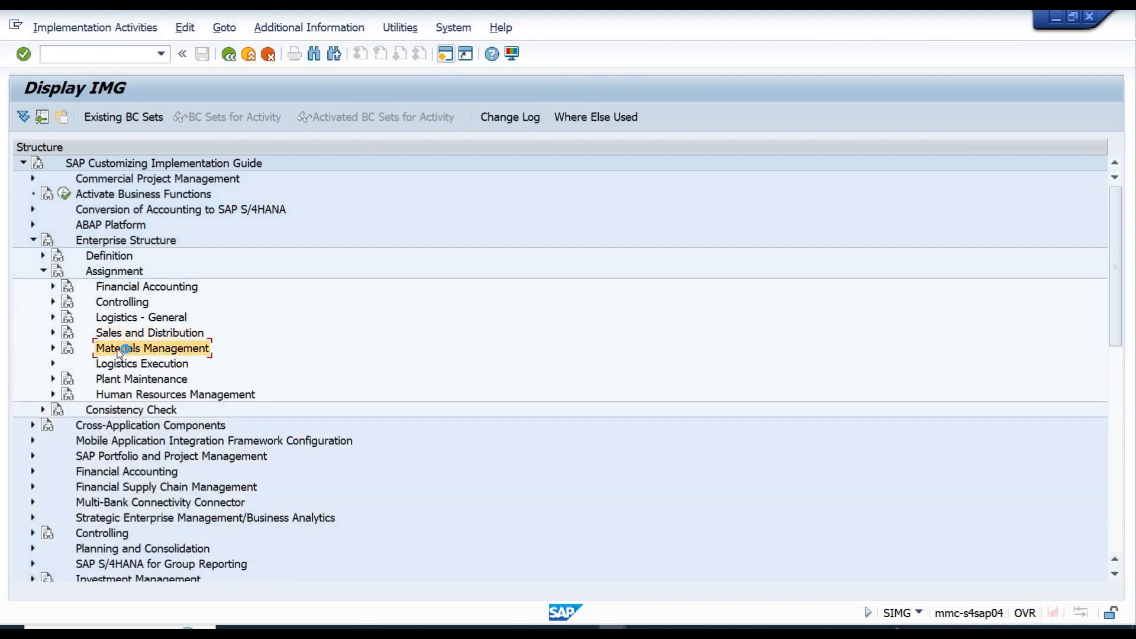
pyautogui.doubleClick(121, 351)
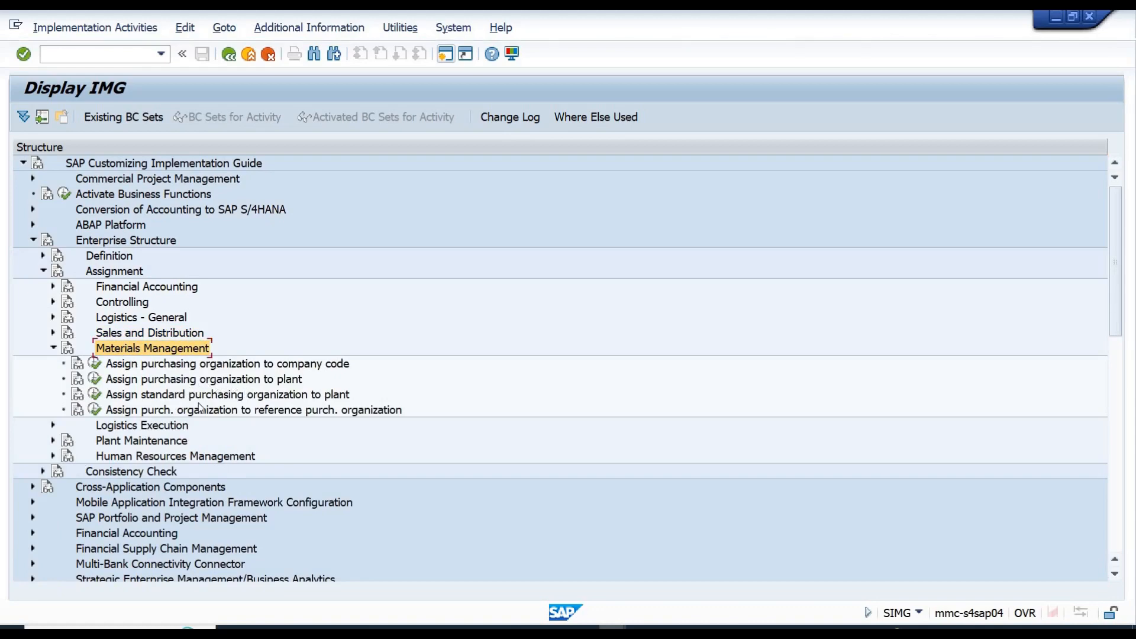
pyautogui.doubleClick(190, 353)
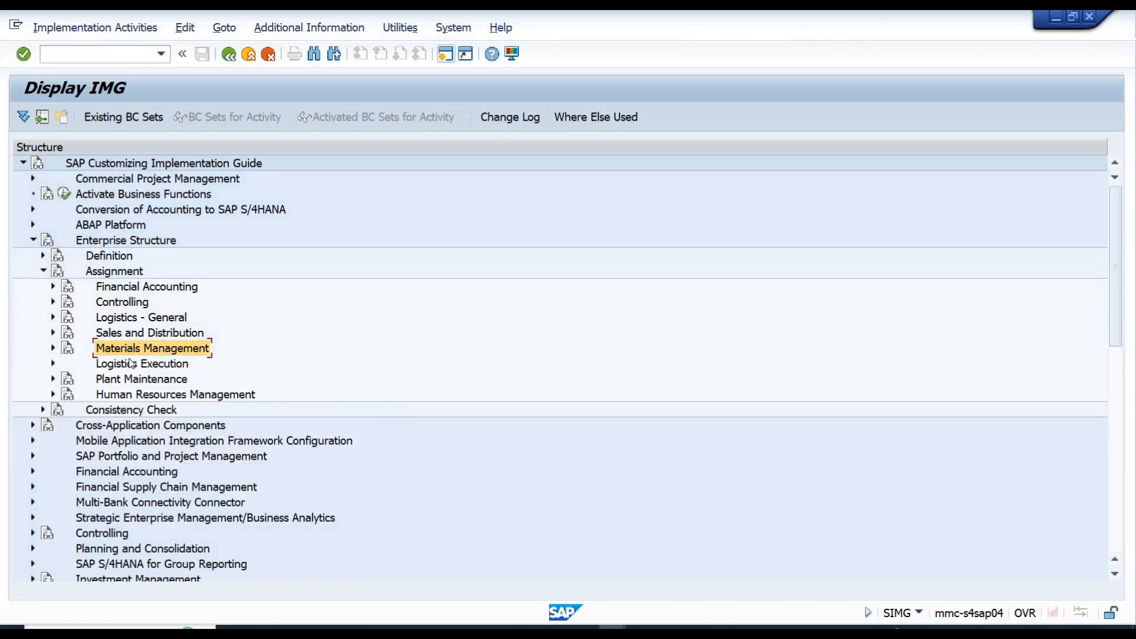
pyautogui.doubleClick(120, 365)
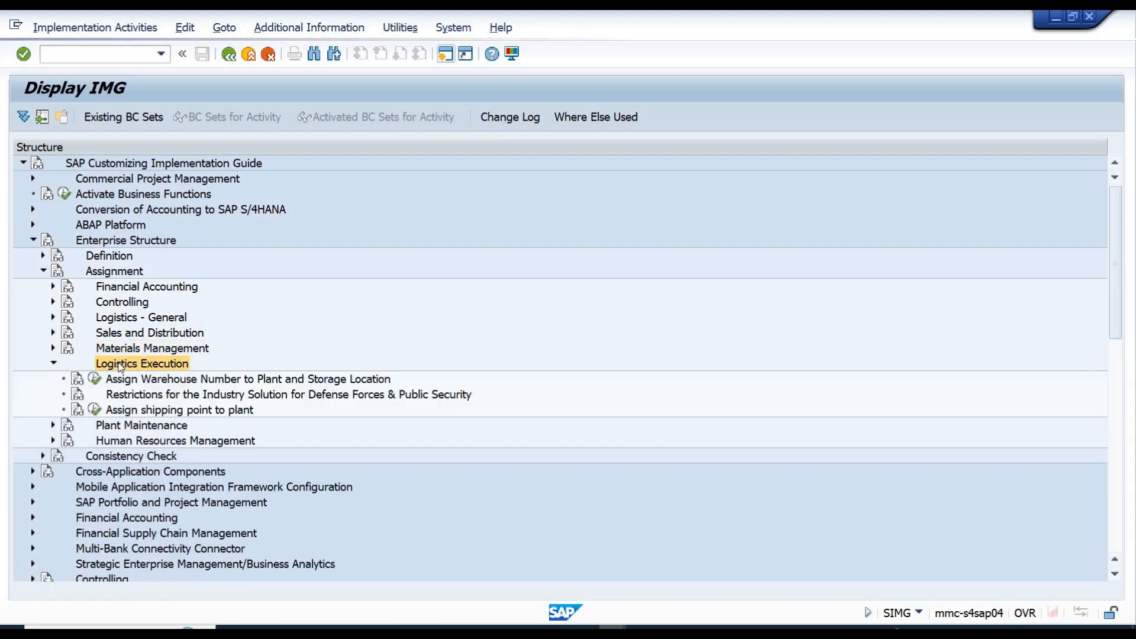
pyautogui.click(147, 415)
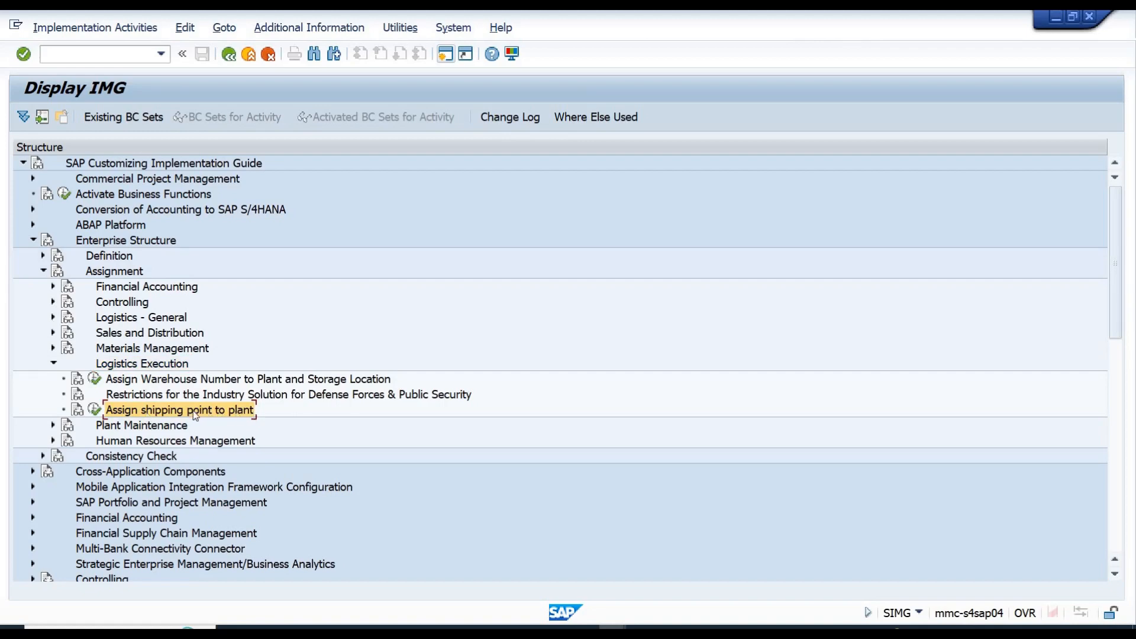
pyautogui.click(94, 410)
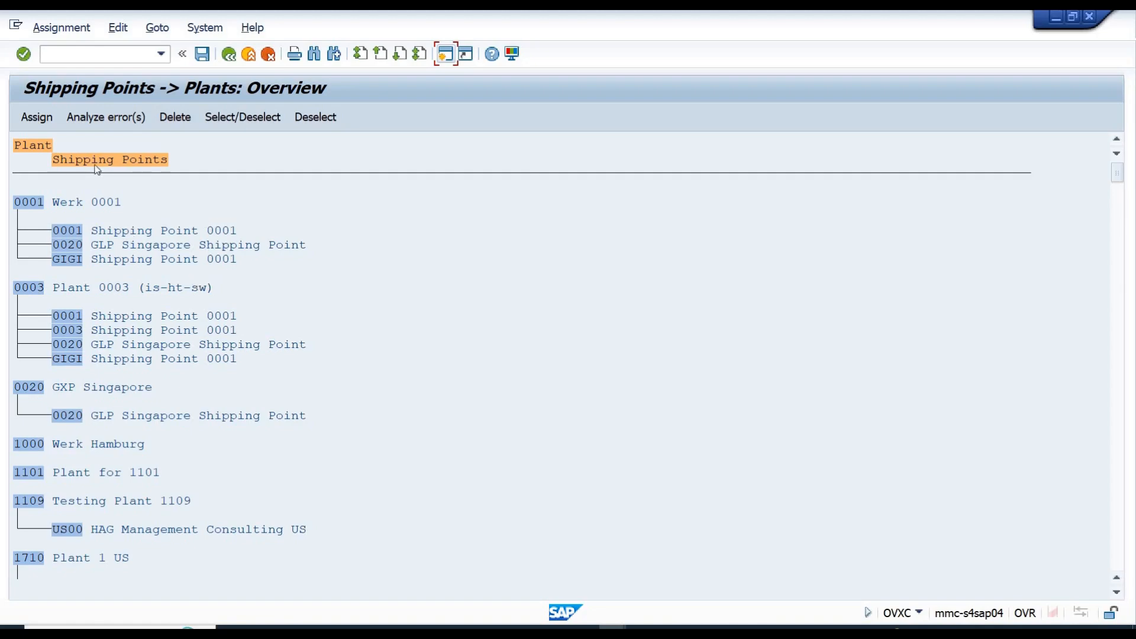
# Search the shipping points overview for 1101, with the search not limited to starting at the current line, and go to the plant hit
pyautogui.click(315, 55)
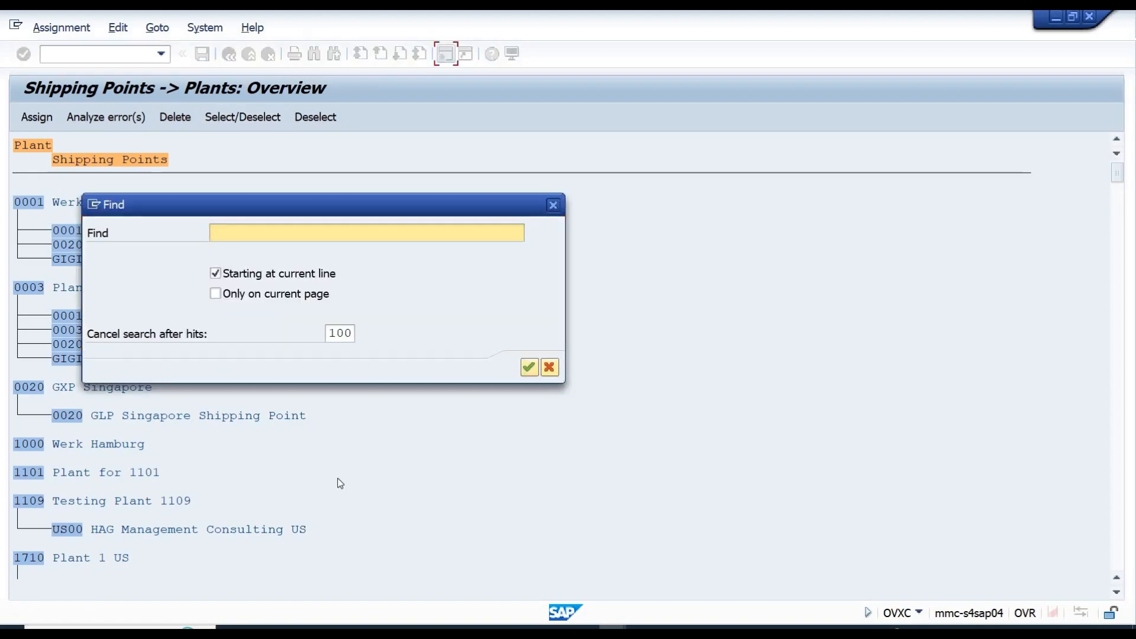
pyautogui.write('1101')
pyautogui.press('Return')
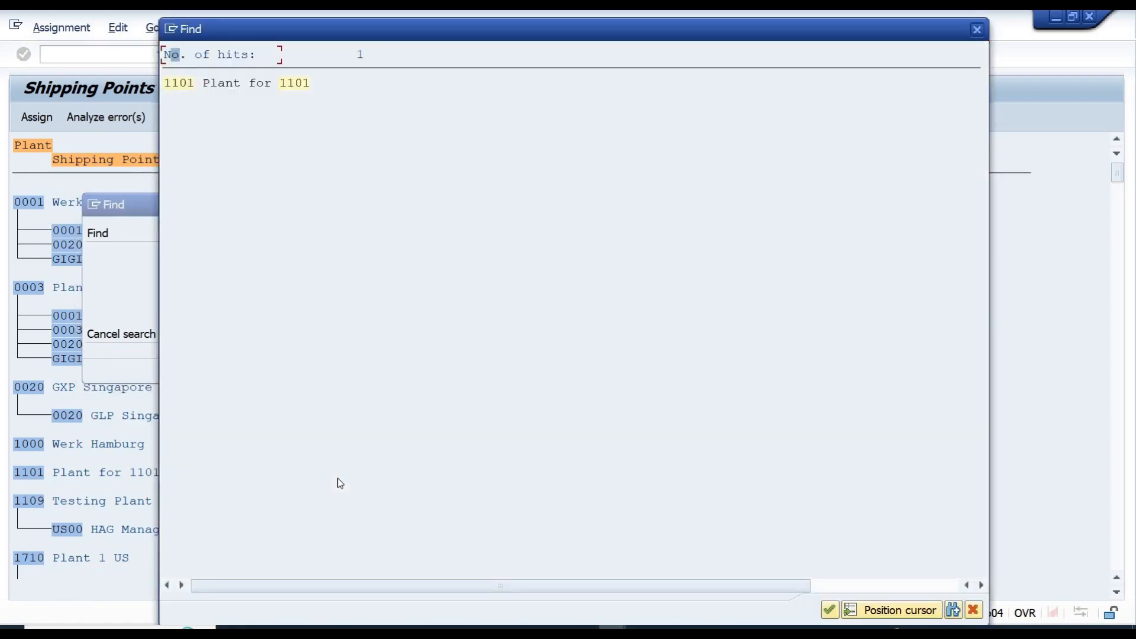
pyautogui.click(182, 83)
pyautogui.doubleClick(181, 82)
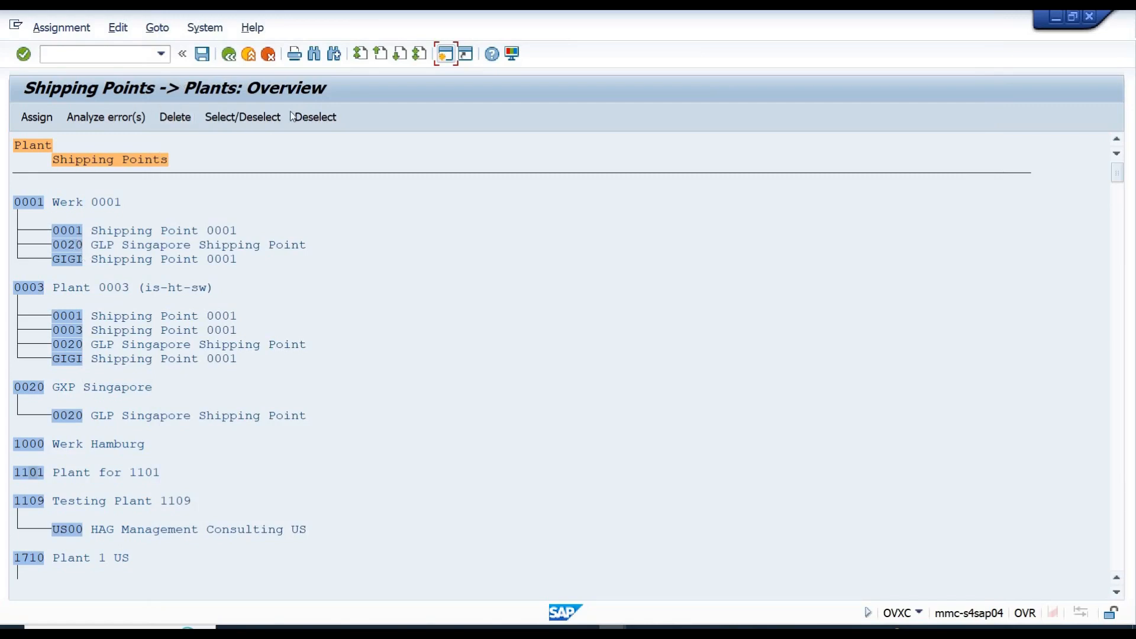
pyautogui.click(314, 54)
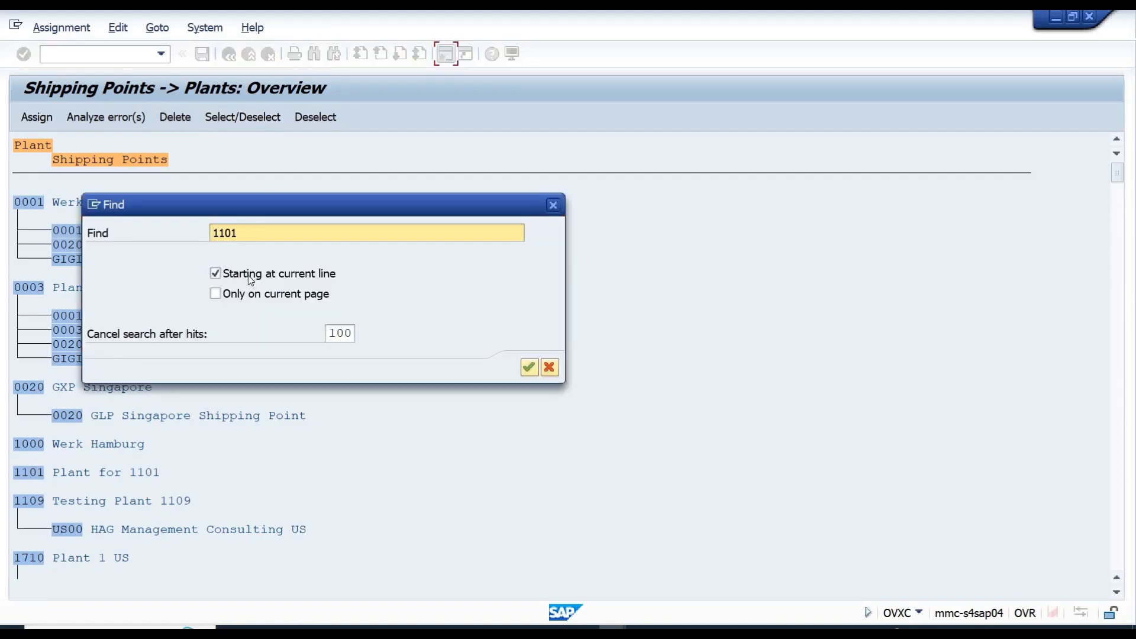
pyautogui.click(248, 275)
pyautogui.press('Return')
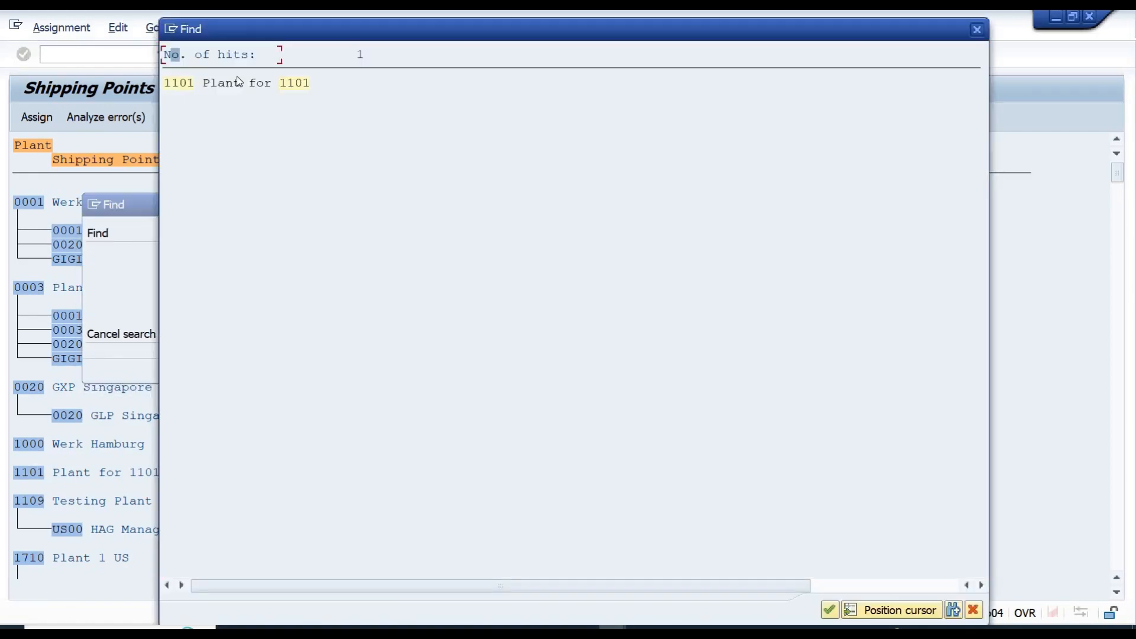
pyautogui.doubleClick(294, 83)
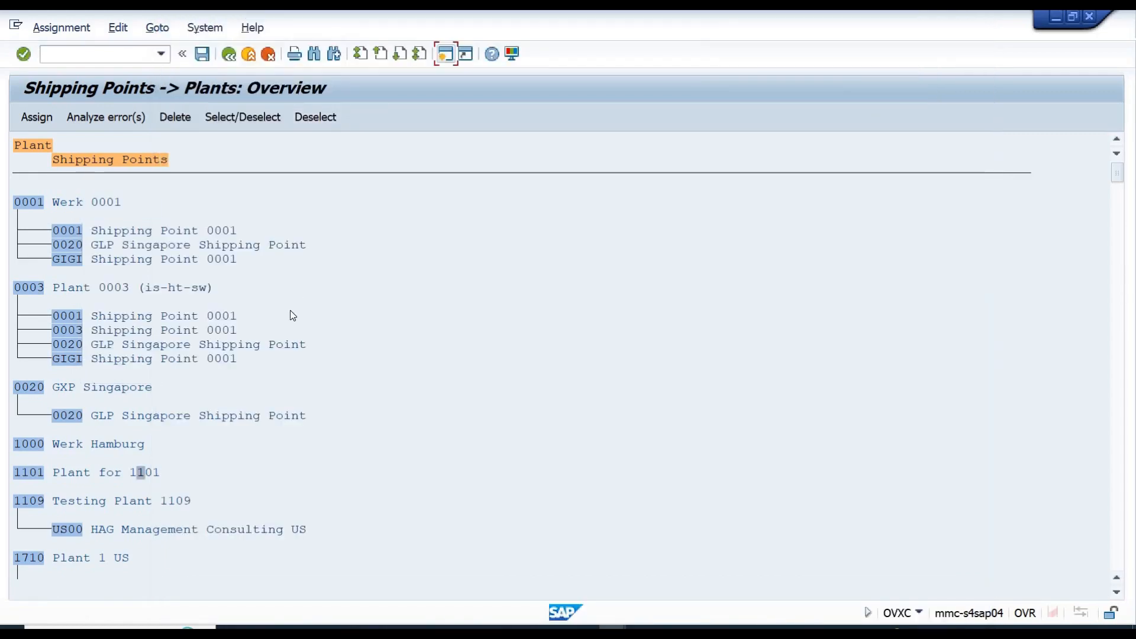
# Look further through the plant list, then repeat the search for 1101 and jump to that plant's entry
pyautogui.scroll(-9, 290, 316)
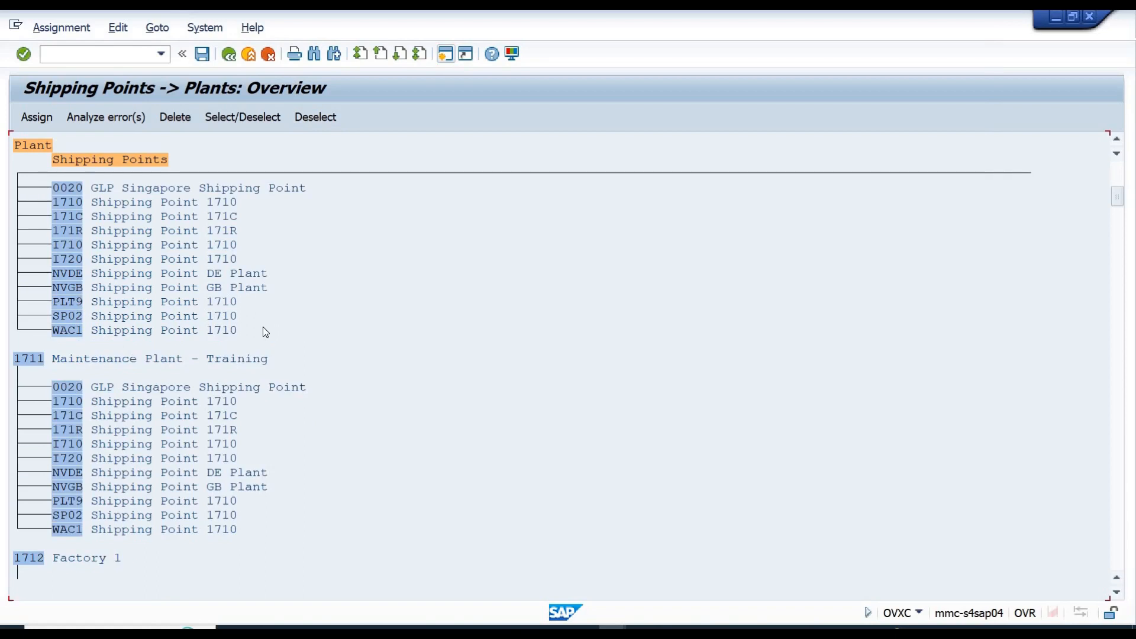
pyautogui.scroll(-9, 266, 331)
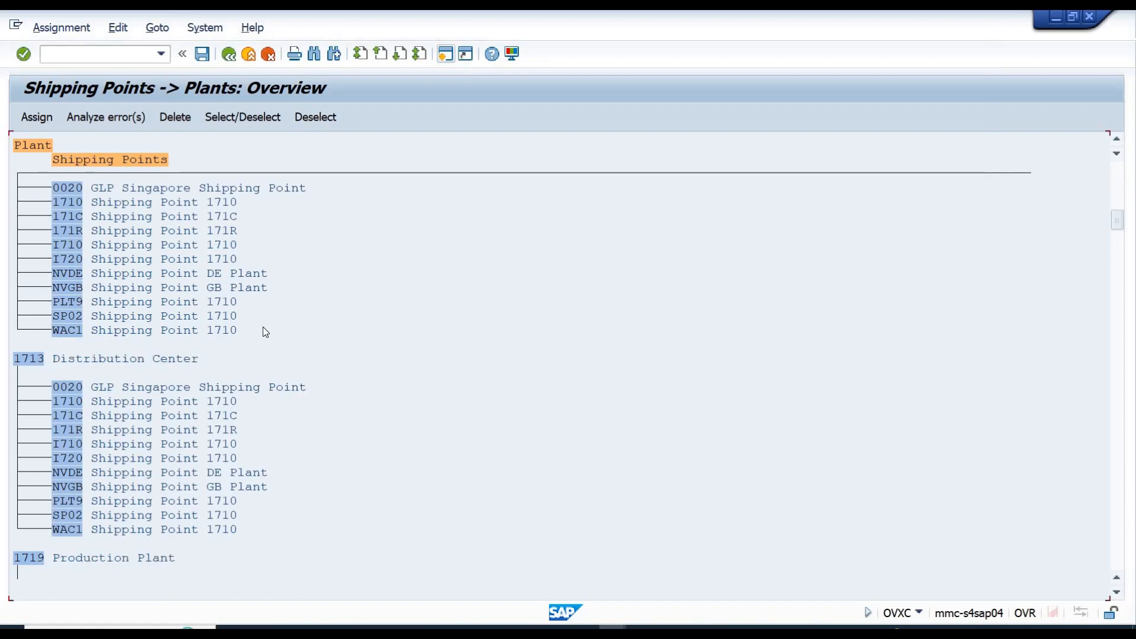
pyautogui.scroll(-9, 265, 332)
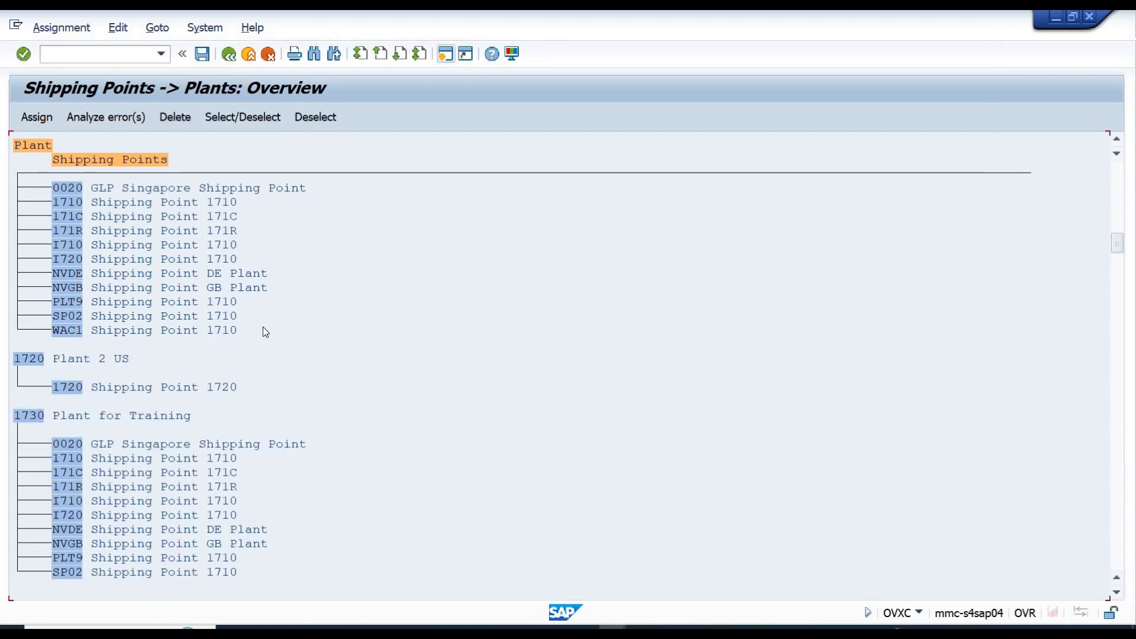
pyautogui.click(314, 54)
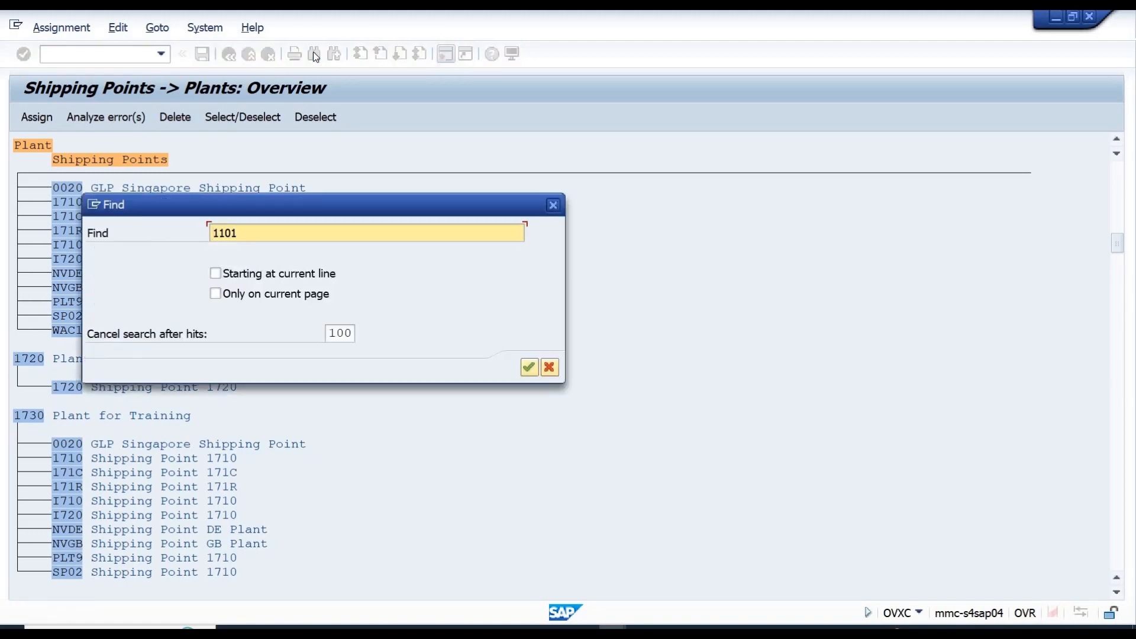
pyautogui.press('Return')
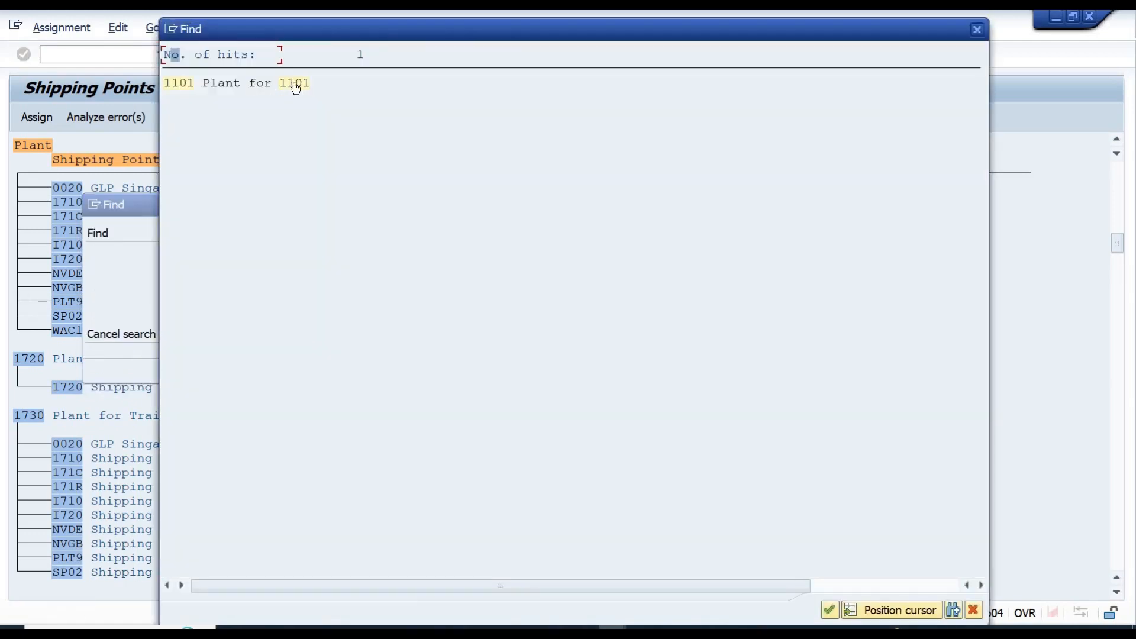
pyautogui.doubleClick(294, 81)
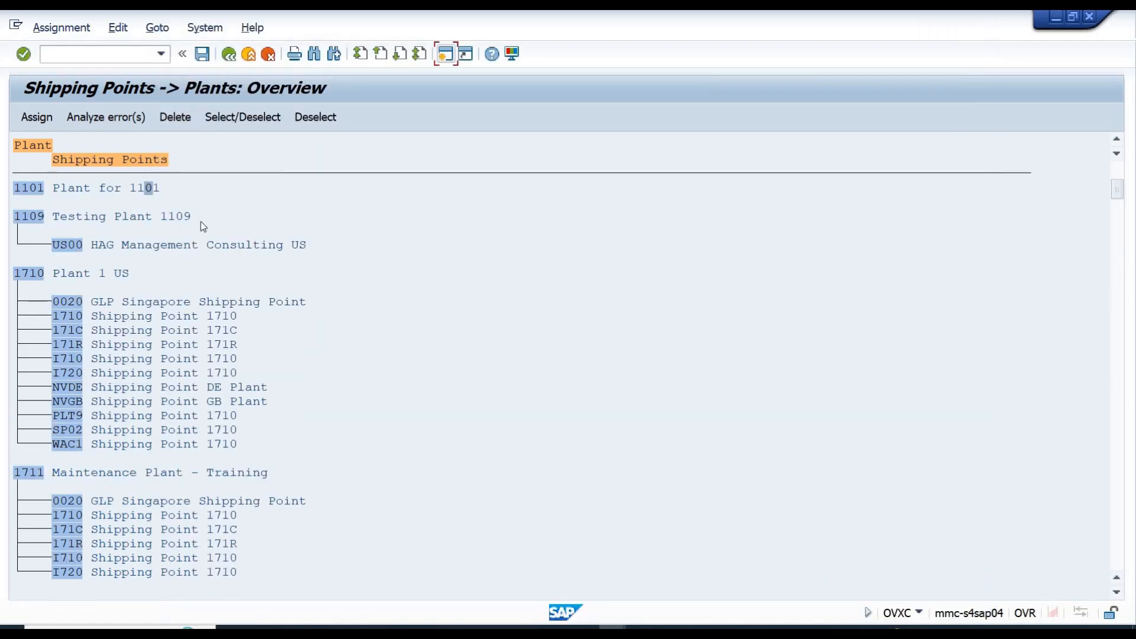
# Assign shipping points 0067 and 1101 to plant 1101
pyautogui.click(80, 189)
pyautogui.click(29, 187)
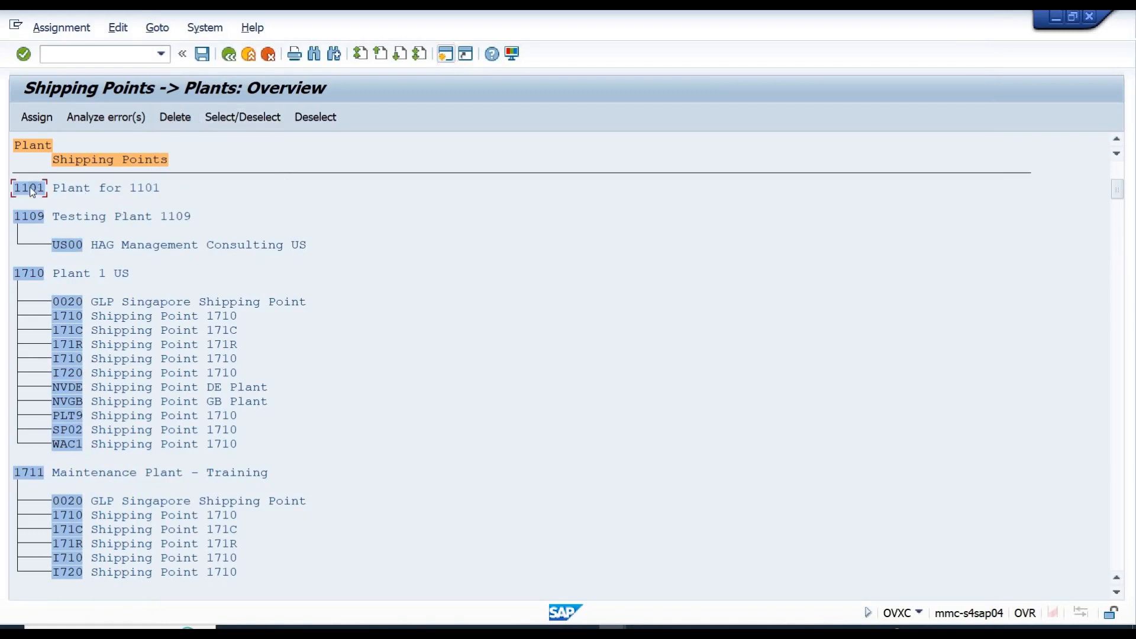
pyautogui.click(74, 192)
pyautogui.click(38, 118)
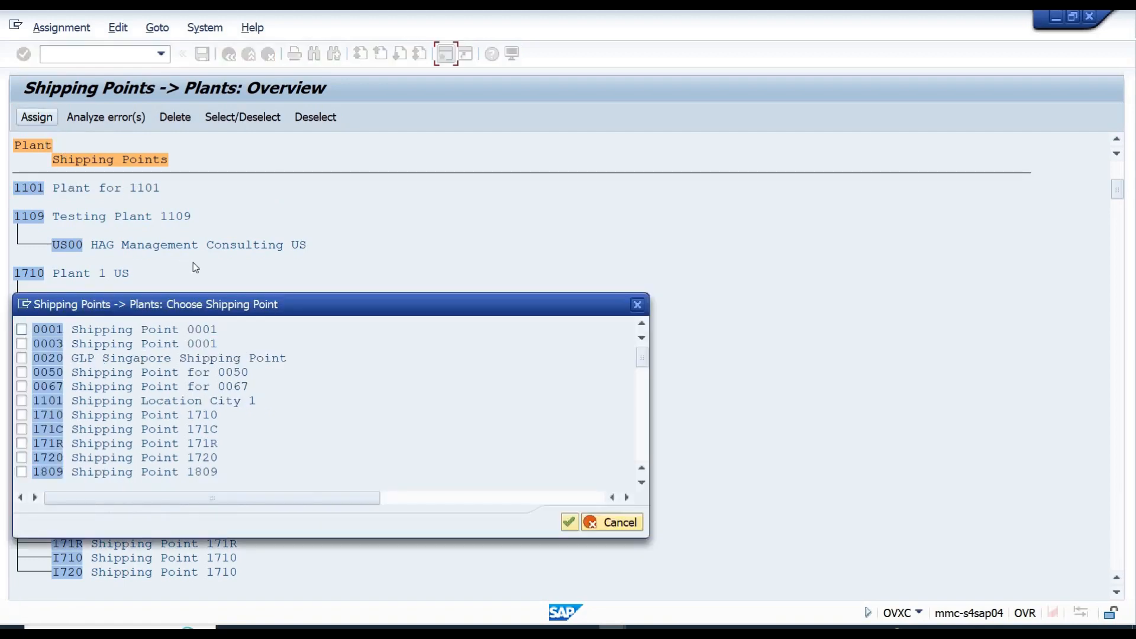
pyautogui.moveTo(246, 300); pyautogui.dragTo(465, 198)
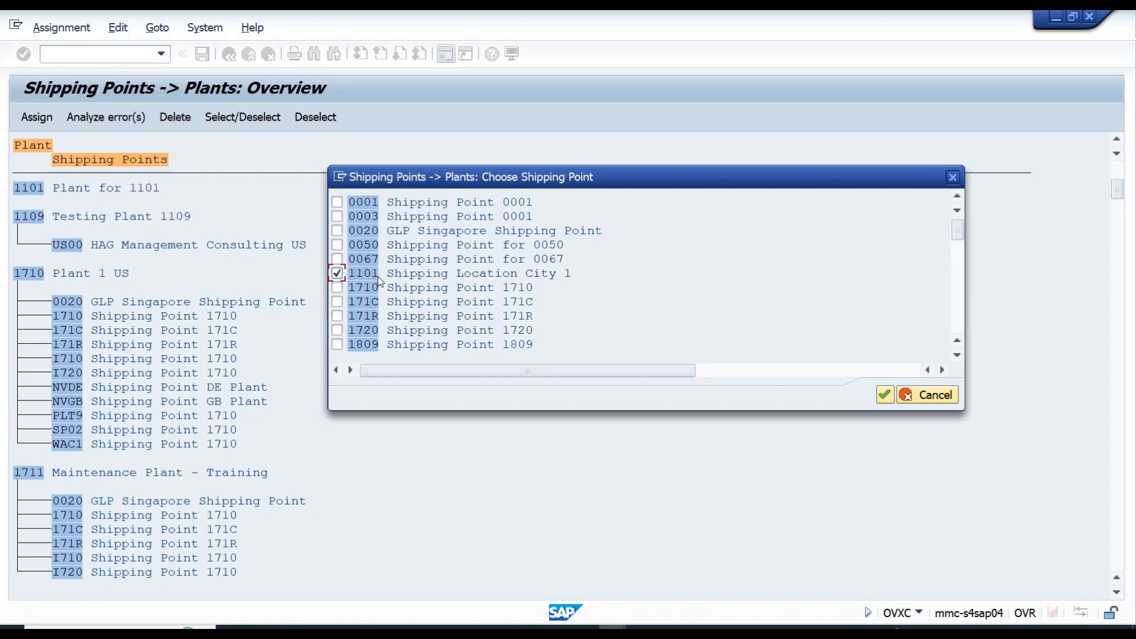
pyautogui.click(337, 260)
pyautogui.click(886, 395)
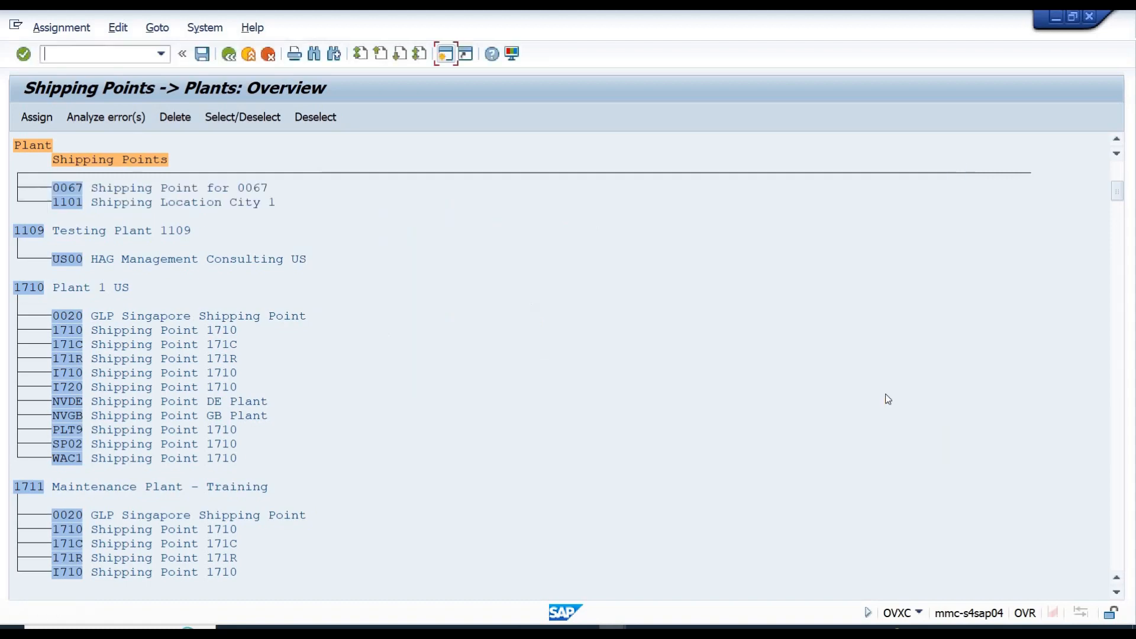
# Review plant 1101's assigned shipping points, save the assignments under the proposed customizing request, and return to the implementation guide
pyautogui.click(1118, 143)
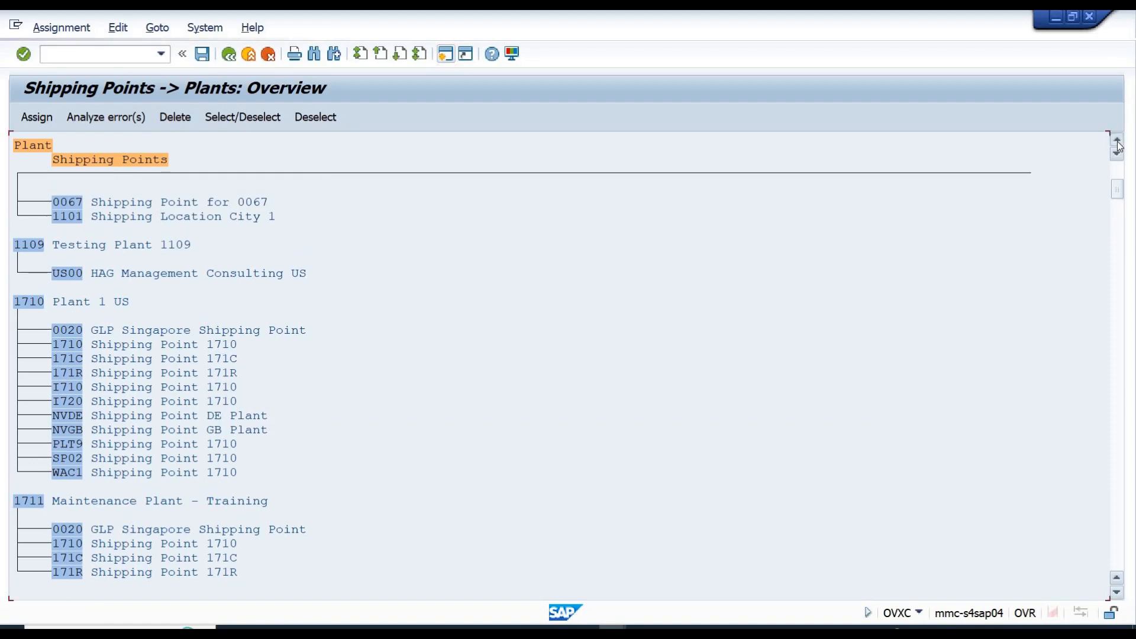
pyautogui.click(1118, 143)
pyautogui.click(1118, 143)
pyautogui.click(1118, 144)
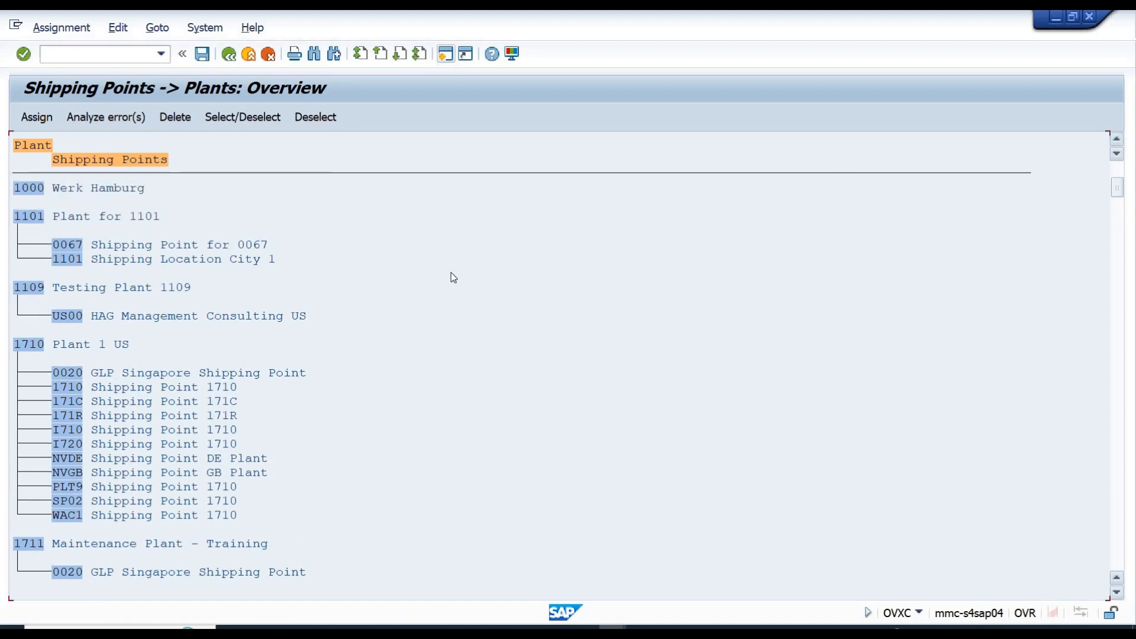
pyautogui.click(85, 218)
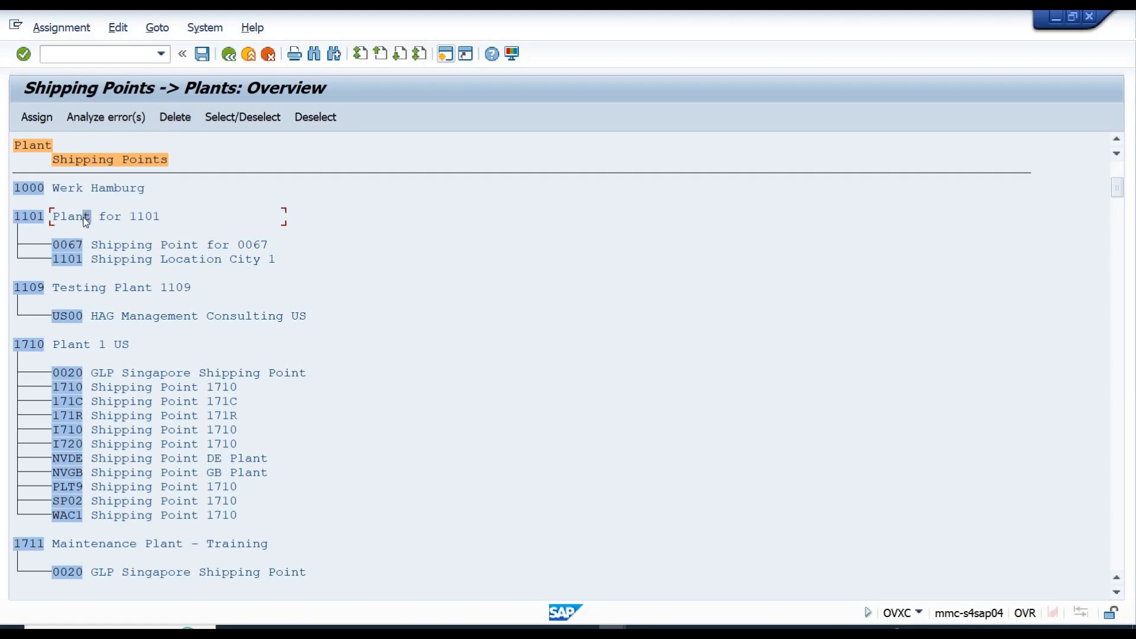
pyautogui.click(69, 264)
pyautogui.click(202, 56)
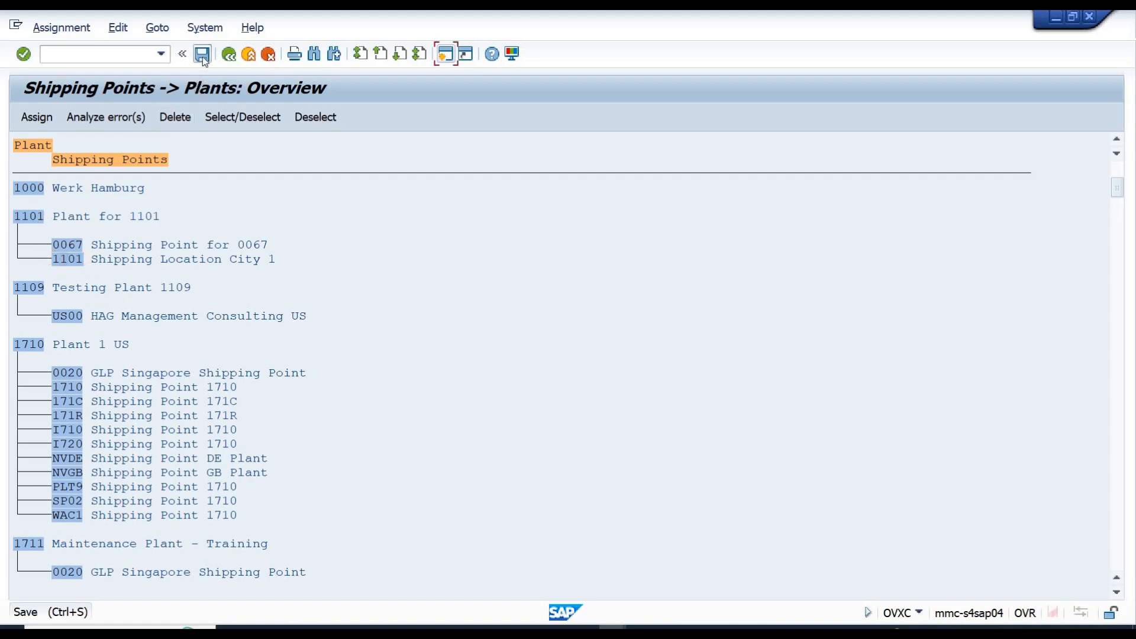
pyautogui.click(202, 56)
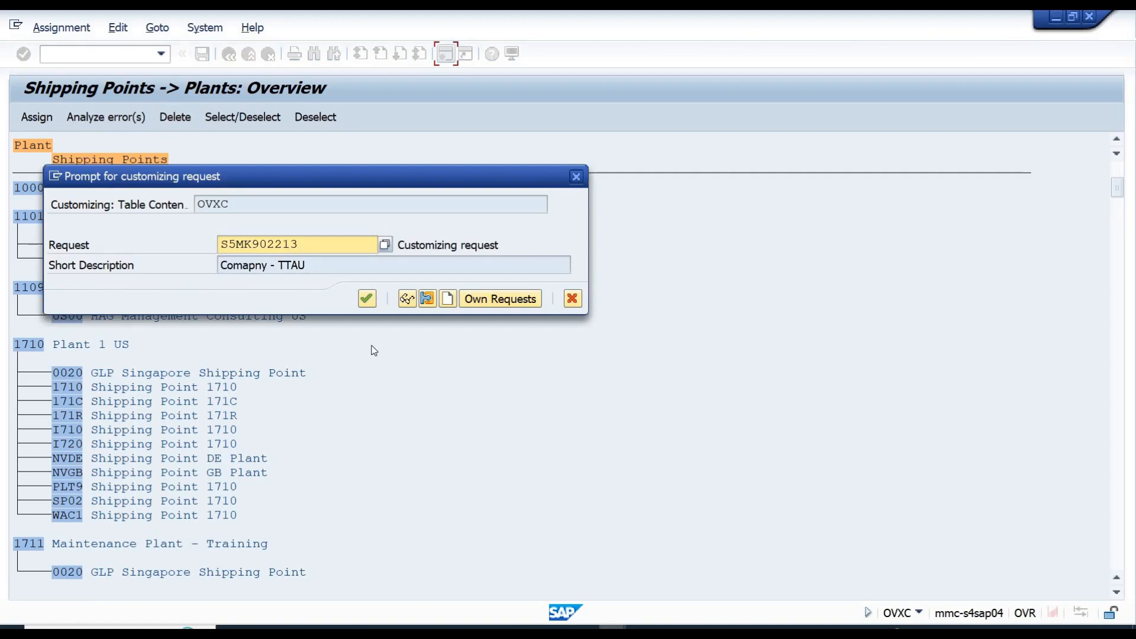
pyautogui.click(366, 299)
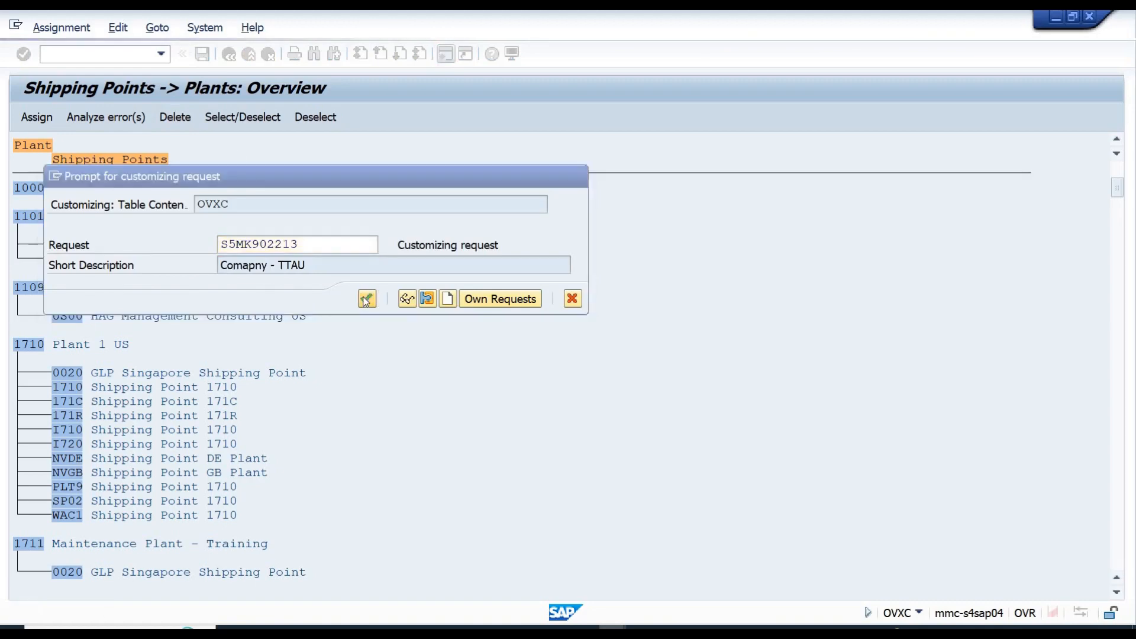
pyautogui.click(230, 61)
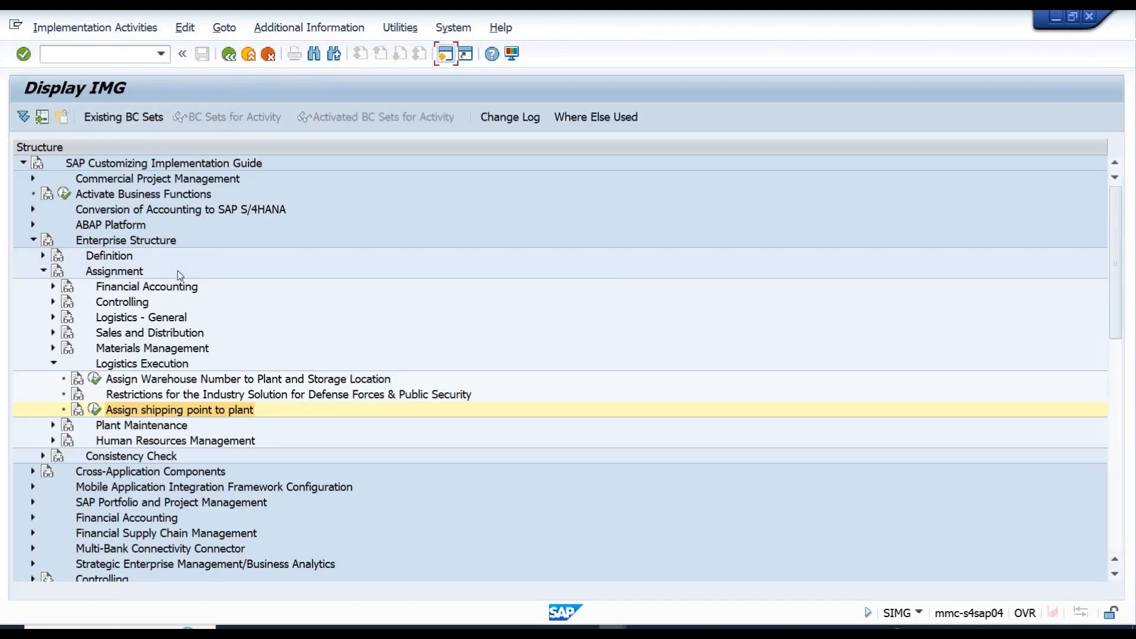
# Check the Plant Maintenance assignment activities, then collapse the Plant Maintenance, Logistics Execution and Assignment nodes
pyautogui.click(53, 426)
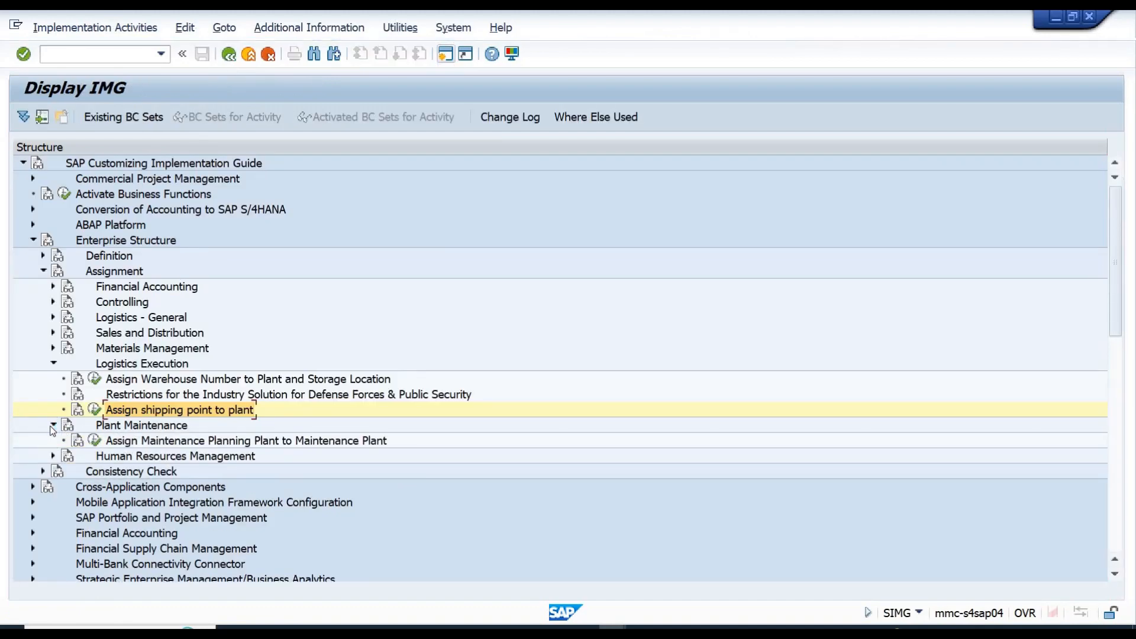
pyautogui.click(52, 427)
pyautogui.click(53, 365)
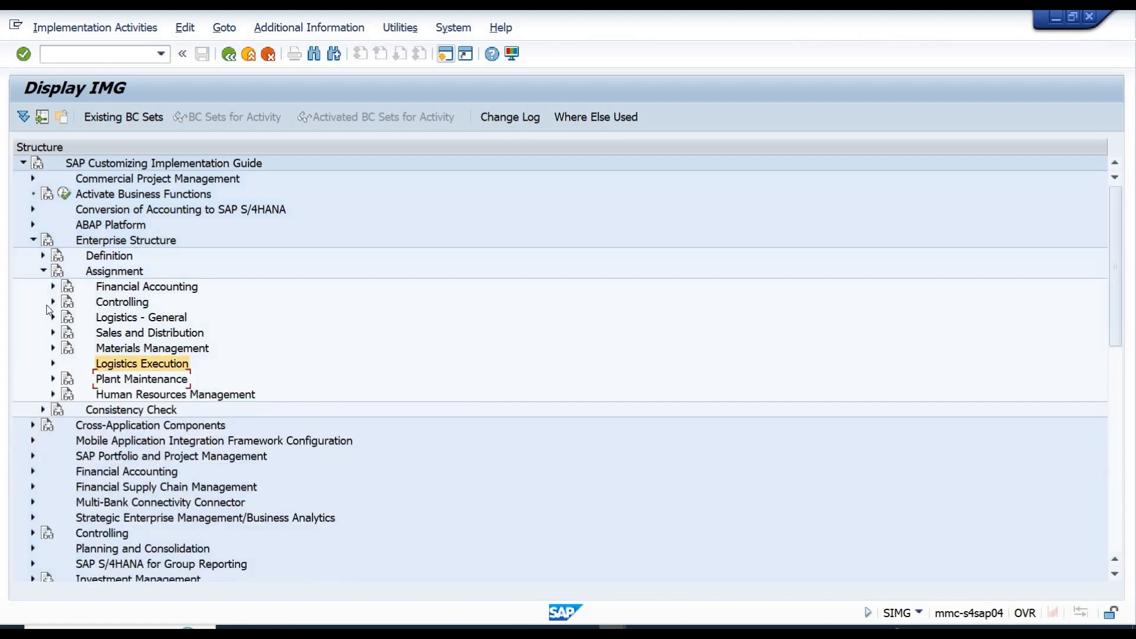
pyautogui.click(44, 271)
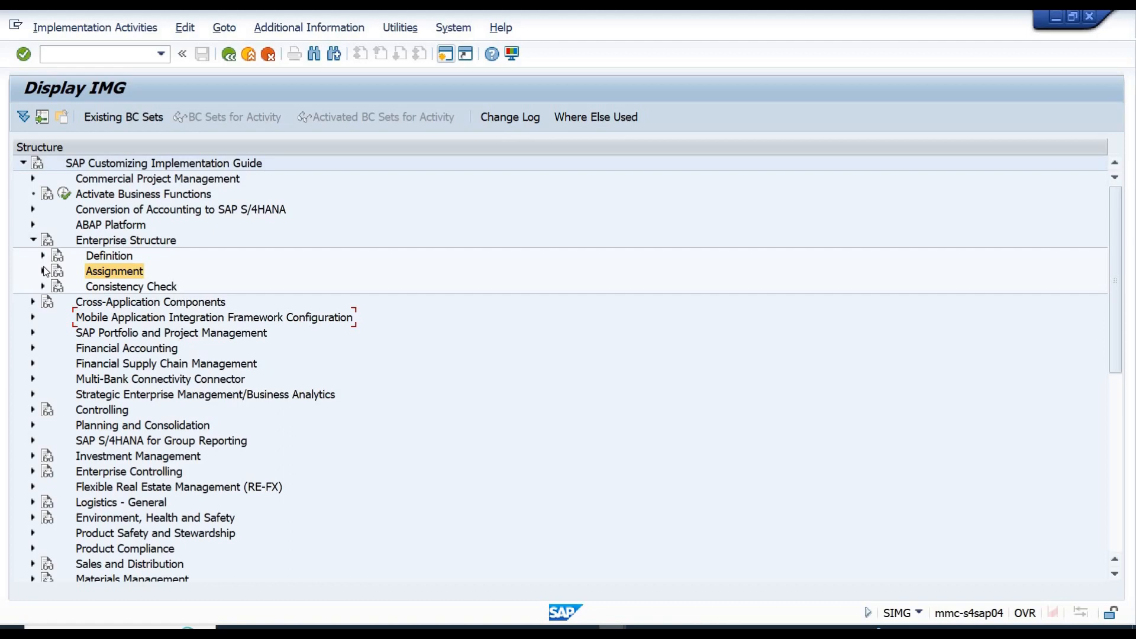
# Switch to the SAP Easy Access session and start transaction VA03 for displaying sales documents
pyautogui.hotkey('alt', 'Tab')
pyautogui.hotkey('alt', 'Tab')
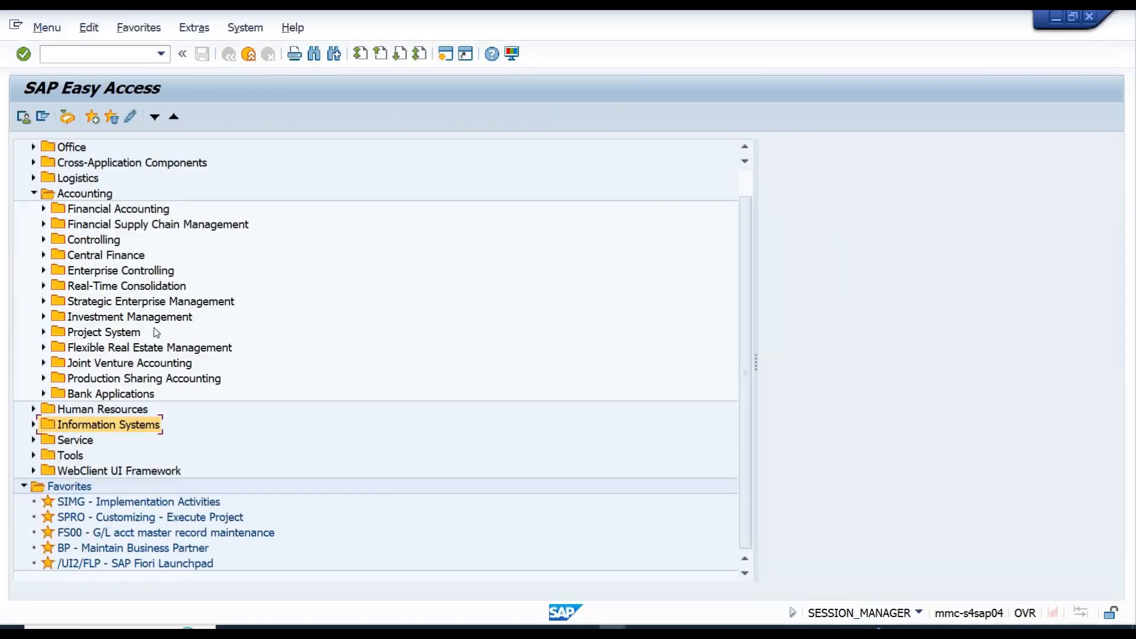
pyautogui.click(89, 56)
pyautogui.write('va01')
pyautogui.press('Return')
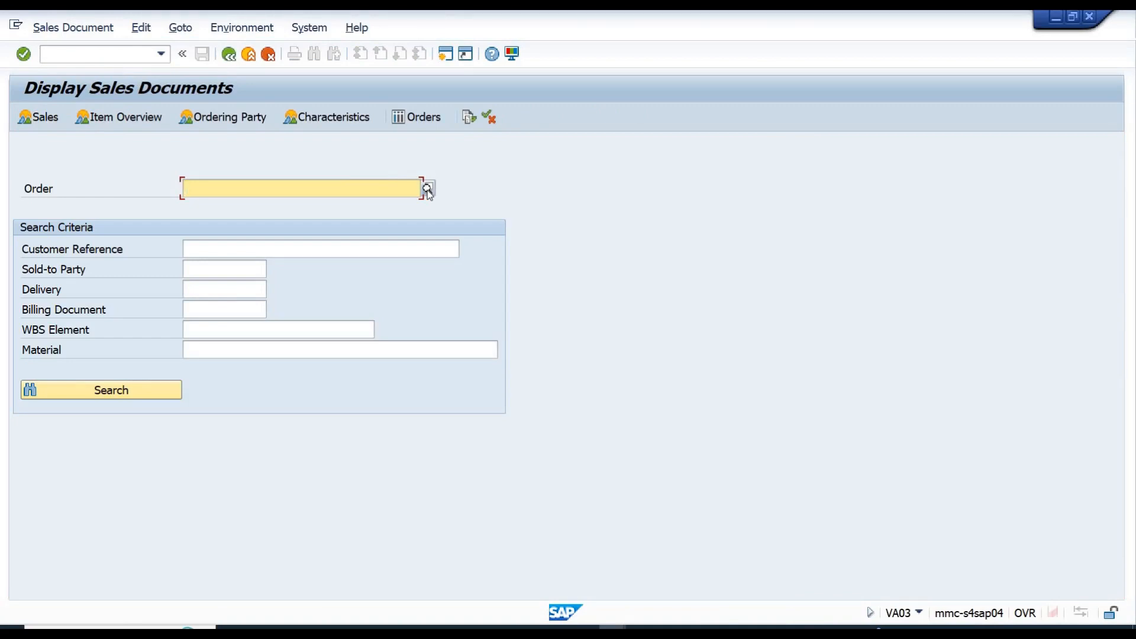
# Look up existing sales documents and display a ZAK order of sales organization 0020 dated 28.11.2022
pyautogui.click(427, 189)
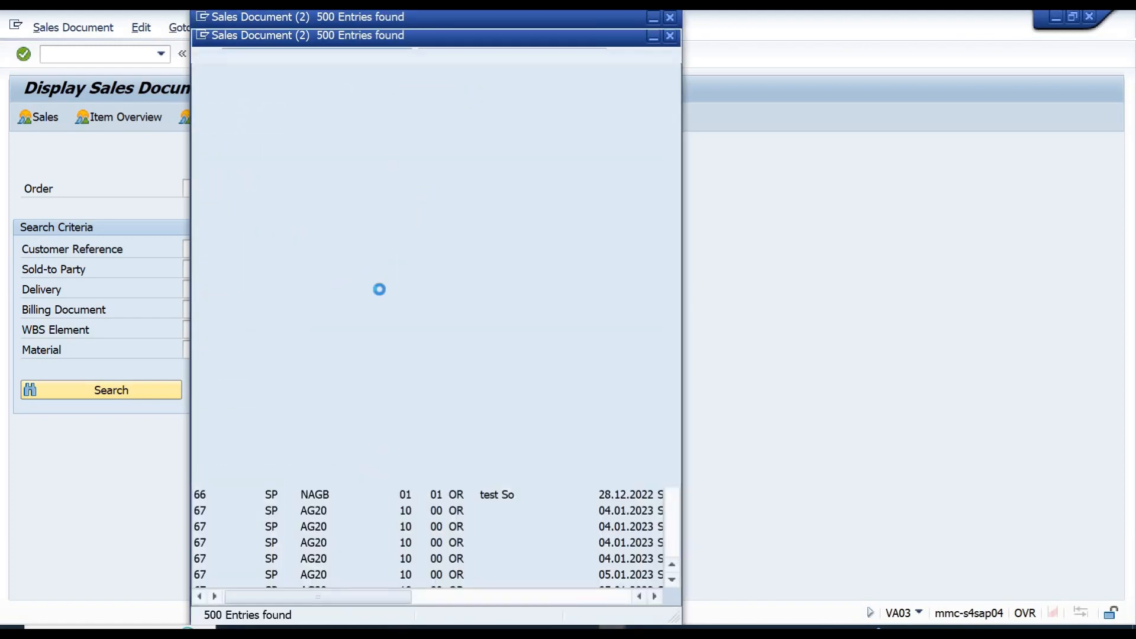
pyautogui.doubleClick(451, 208)
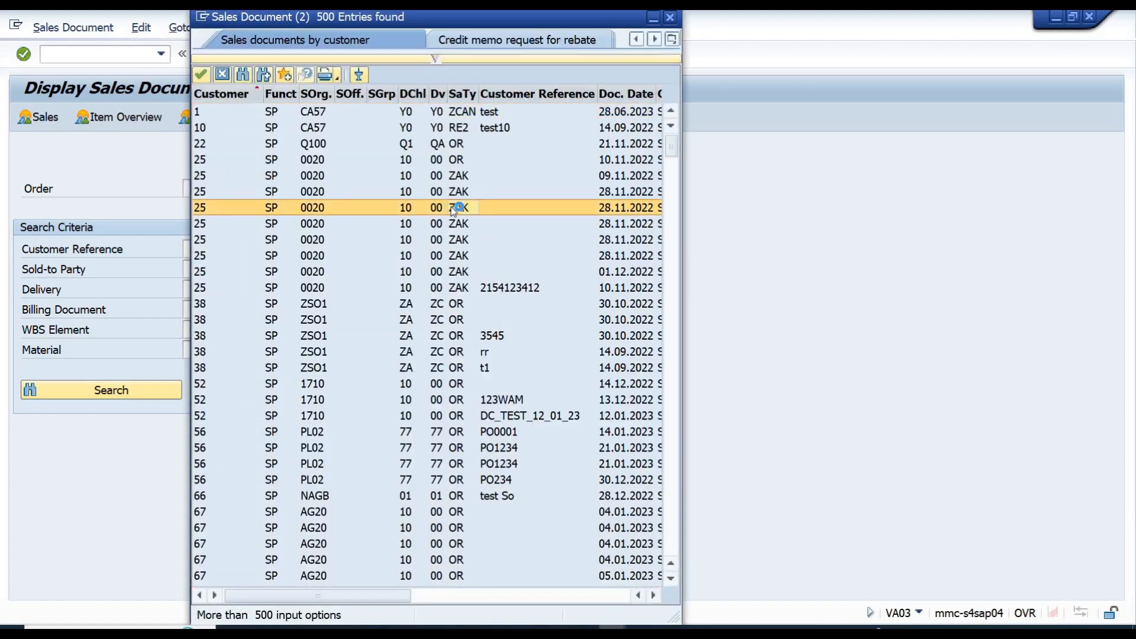
pyautogui.press('Return')
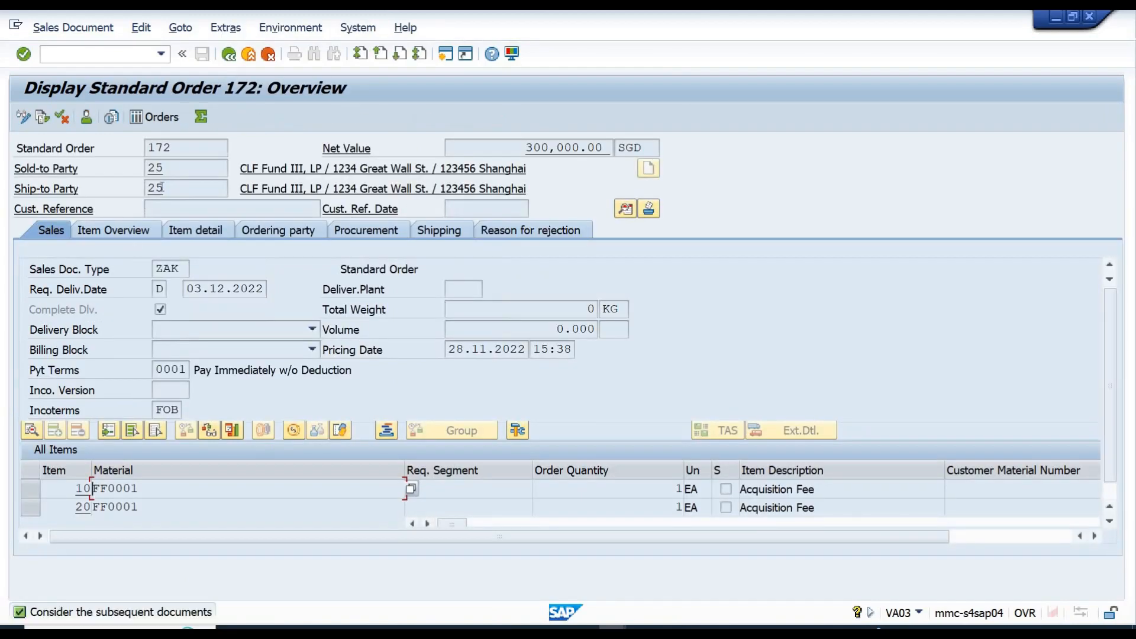
# Examine the order's sold-to party, ship-to party and the materials of its two items
pyautogui.moveTo(165, 168); pyautogui.dragTo(139, 197)
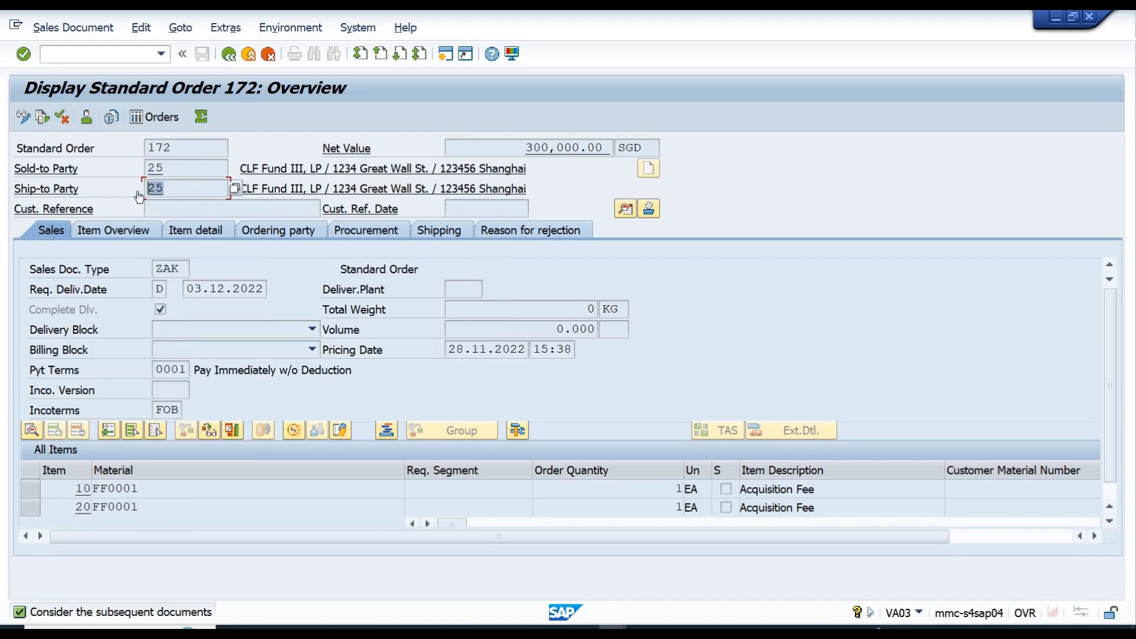
pyautogui.click(139, 488)
pyautogui.moveTo(138, 489); pyautogui.dragTo(92, 506)
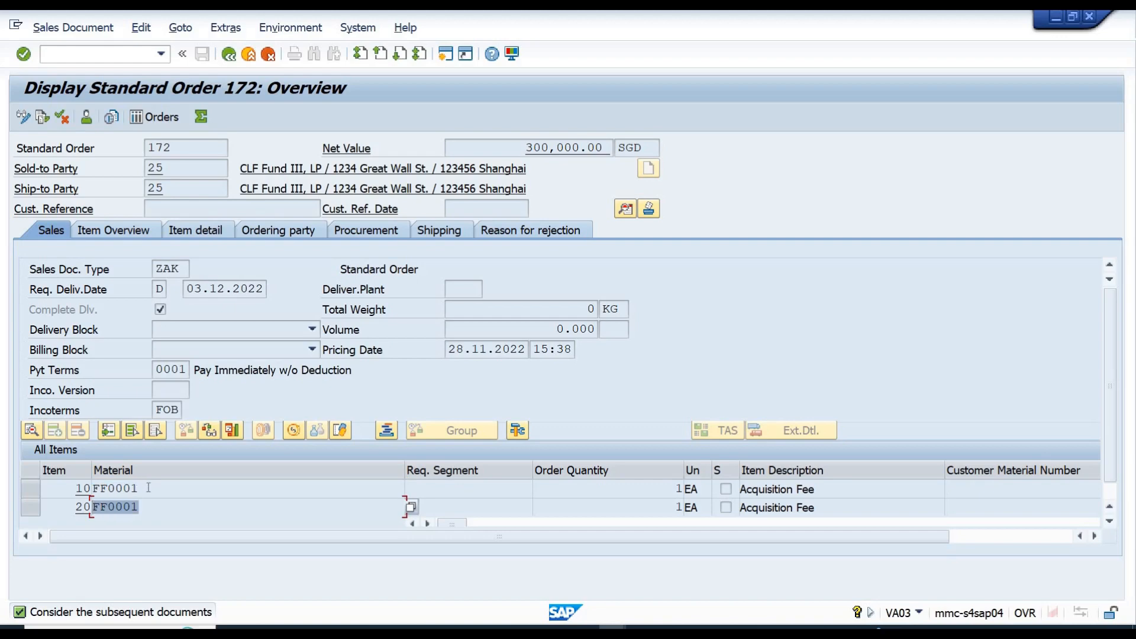
pyautogui.moveTo(148, 488); pyautogui.dragTo(93, 506)
pyautogui.moveTo(163, 168); pyautogui.dragTo(129, 193)
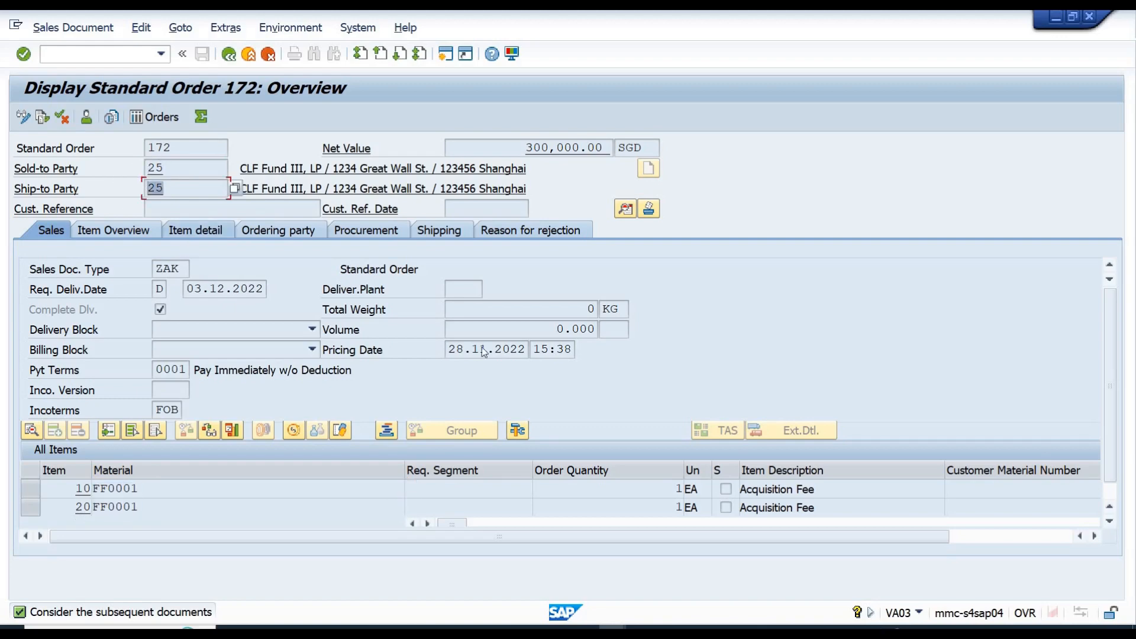
# Examine the order's item columns, from plant, condition type and amount through to profit center and overall status
pyautogui.click(1095, 536)
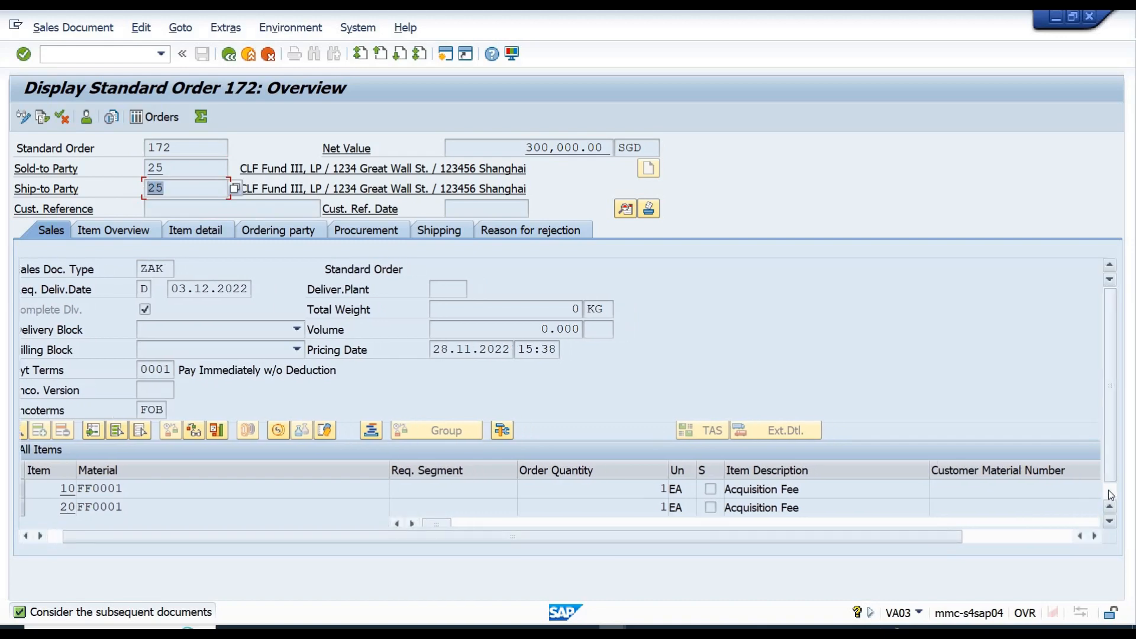
pyautogui.click(1111, 496)
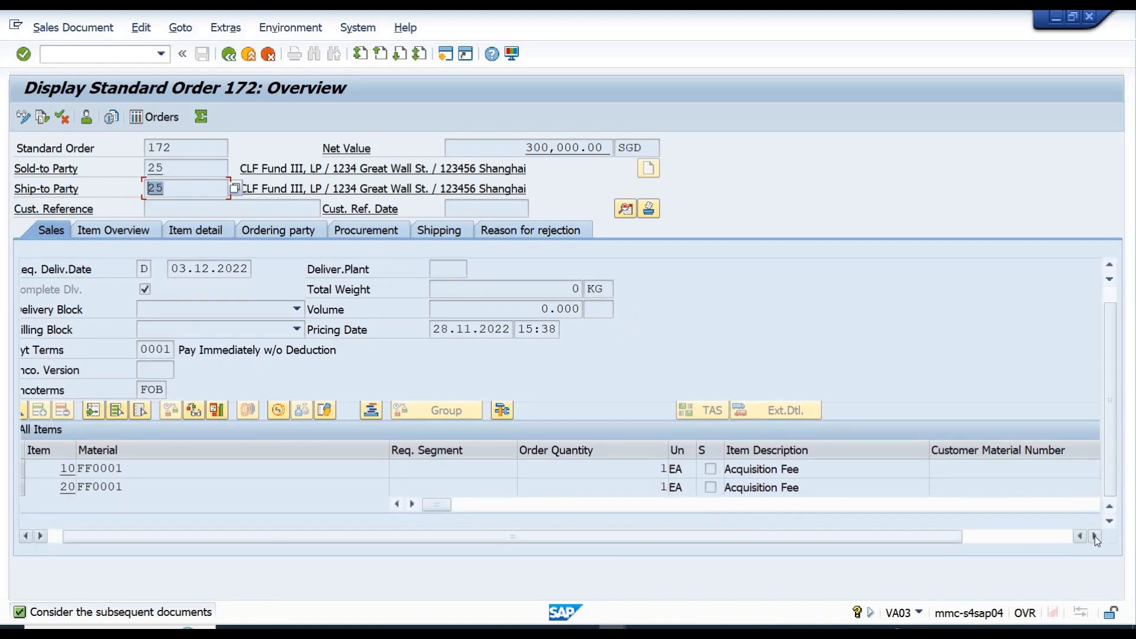
pyautogui.click(413, 504)
pyautogui.click(412, 505)
pyautogui.click(413, 505)
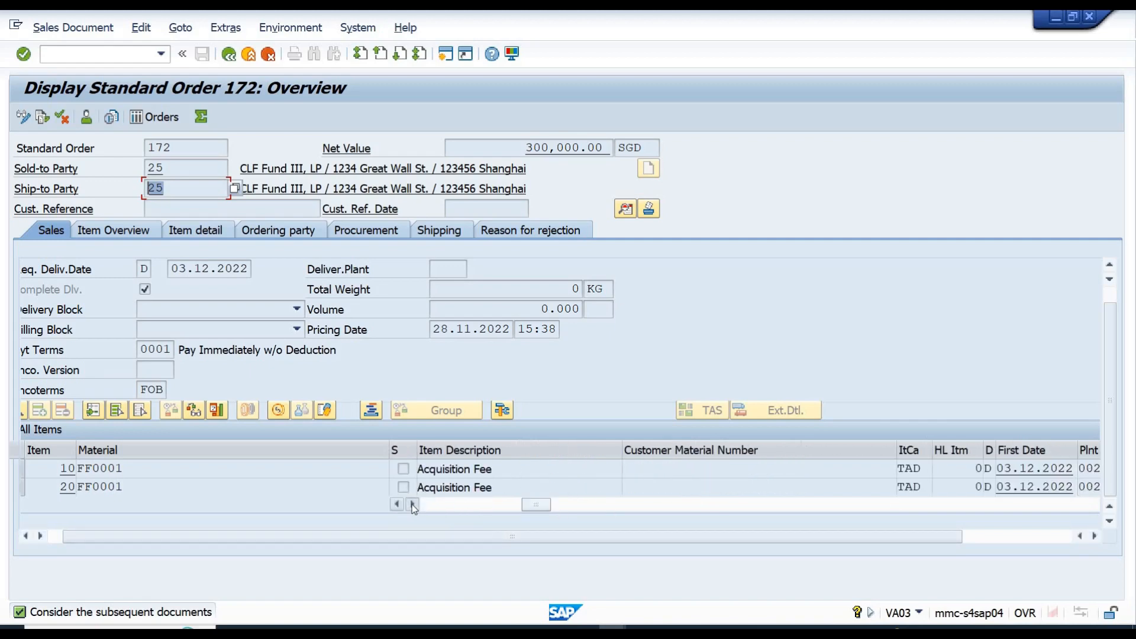
pyautogui.click(412, 505)
pyautogui.click(413, 505)
pyautogui.click(412, 504)
pyautogui.click(413, 504)
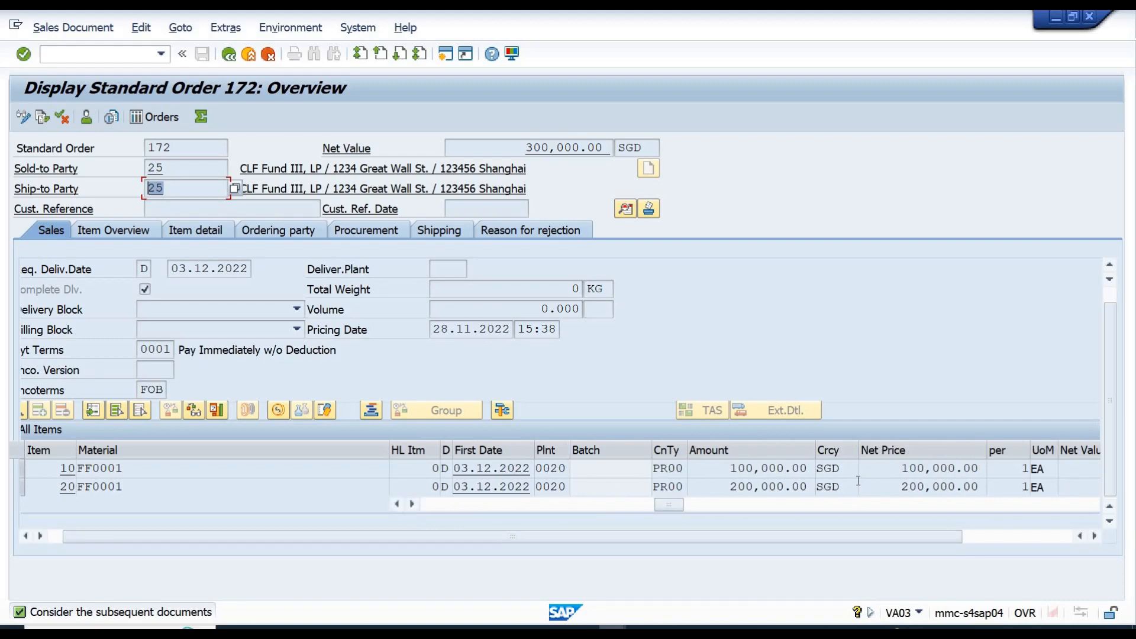
pyautogui.click(412, 505)
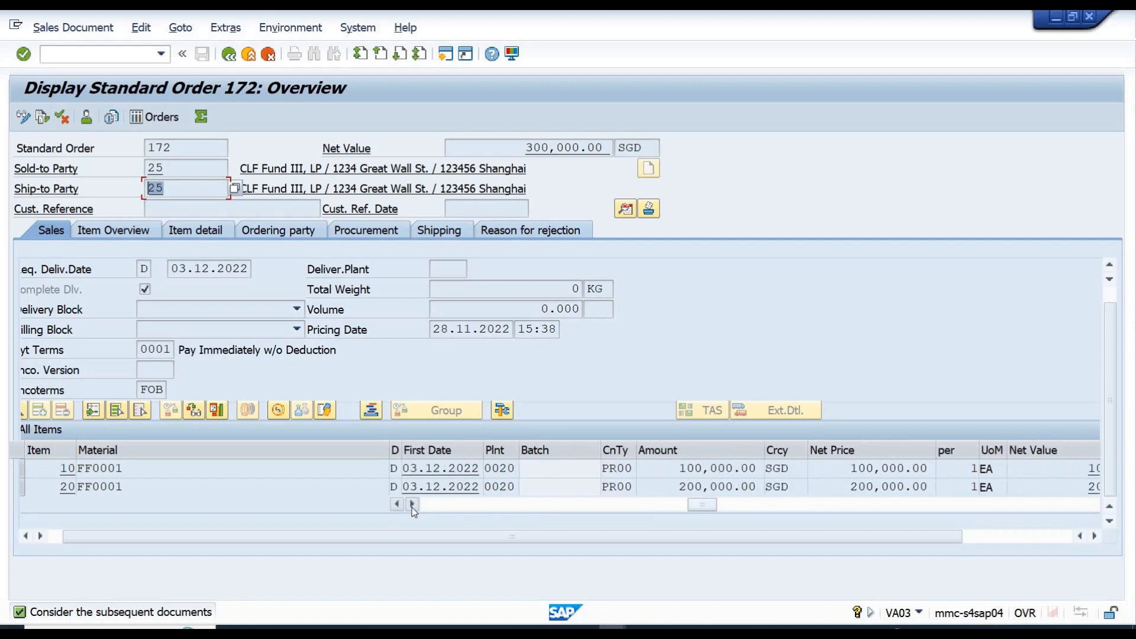
pyautogui.click(413, 505)
pyautogui.click(413, 505)
pyautogui.click(412, 504)
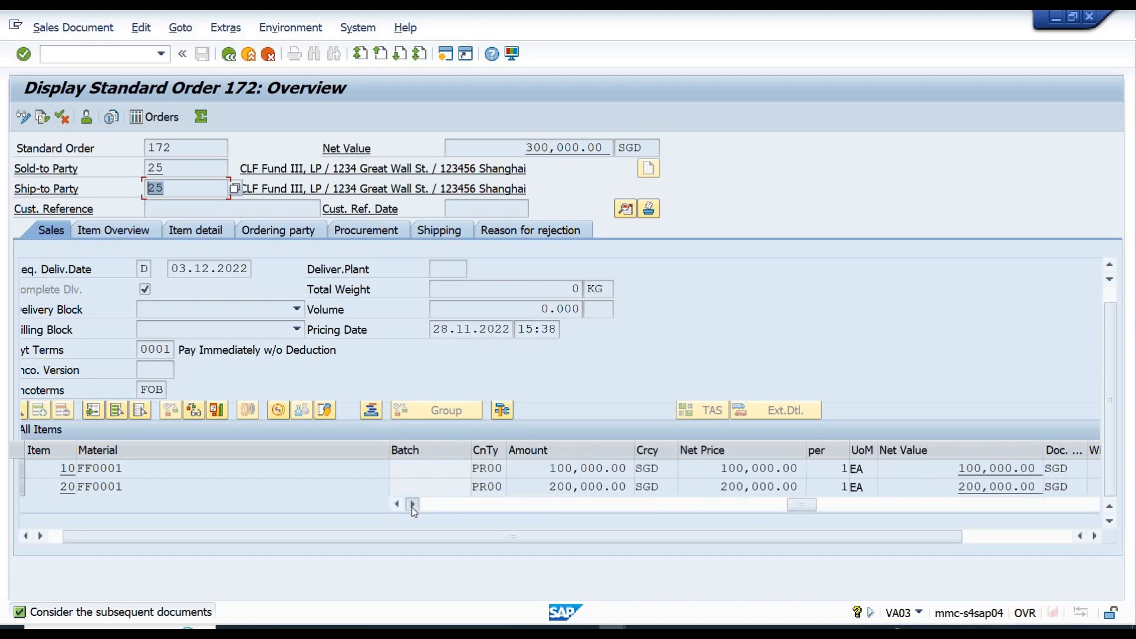
pyautogui.click(413, 505)
pyautogui.click(412, 504)
pyautogui.click(413, 504)
pyautogui.click(412, 504)
pyautogui.click(412, 504)
pyautogui.click(413, 504)
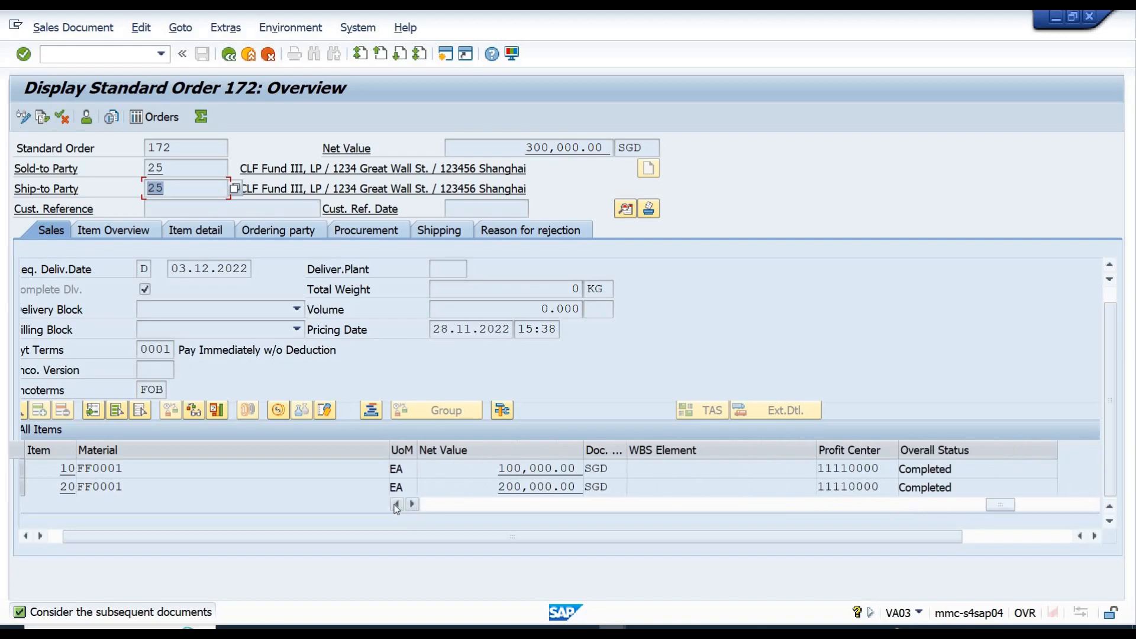
# Go back to the order quantity and item description columns and place the cursor in item 10's Customer Material Number
pyautogui.click(397, 505)
pyautogui.click(396, 504)
pyautogui.click(396, 505)
pyautogui.click(396, 504)
pyautogui.click(397, 505)
pyautogui.click(396, 504)
pyautogui.click(396, 504)
pyautogui.click(396, 505)
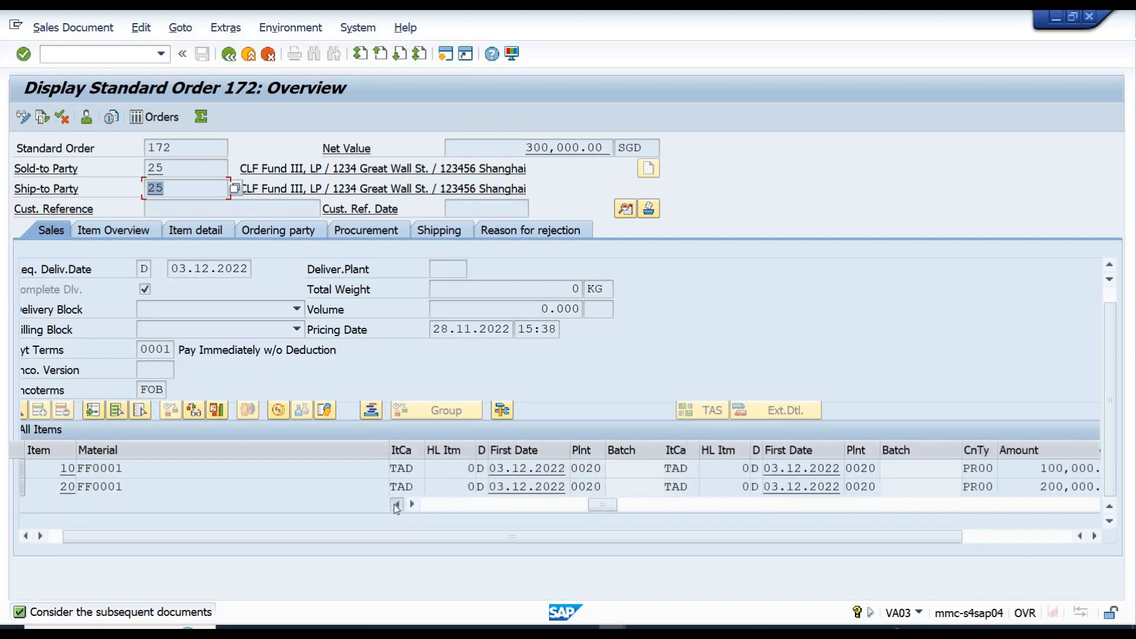
pyautogui.click(396, 505)
pyautogui.click(396, 504)
pyautogui.click(396, 504)
pyautogui.click(397, 504)
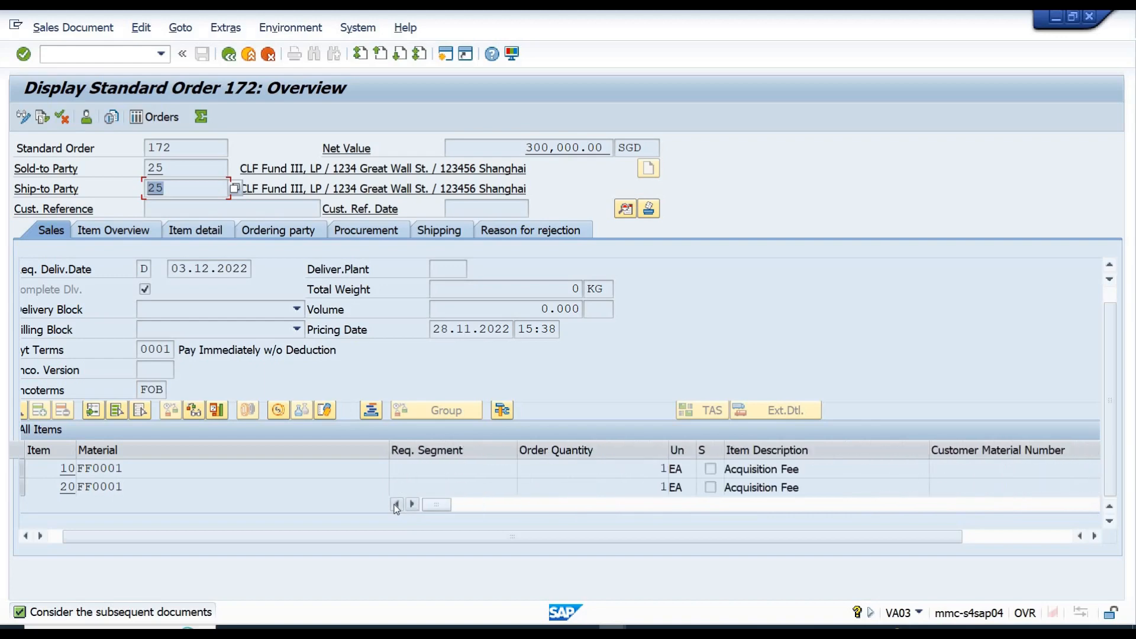
pyautogui.click(976, 468)
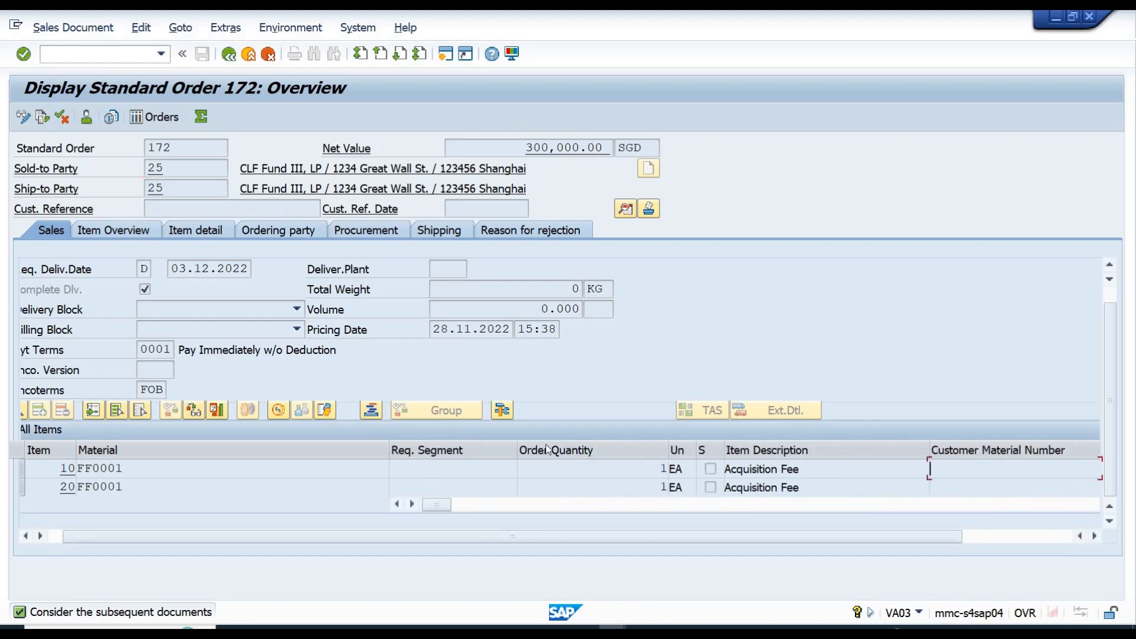